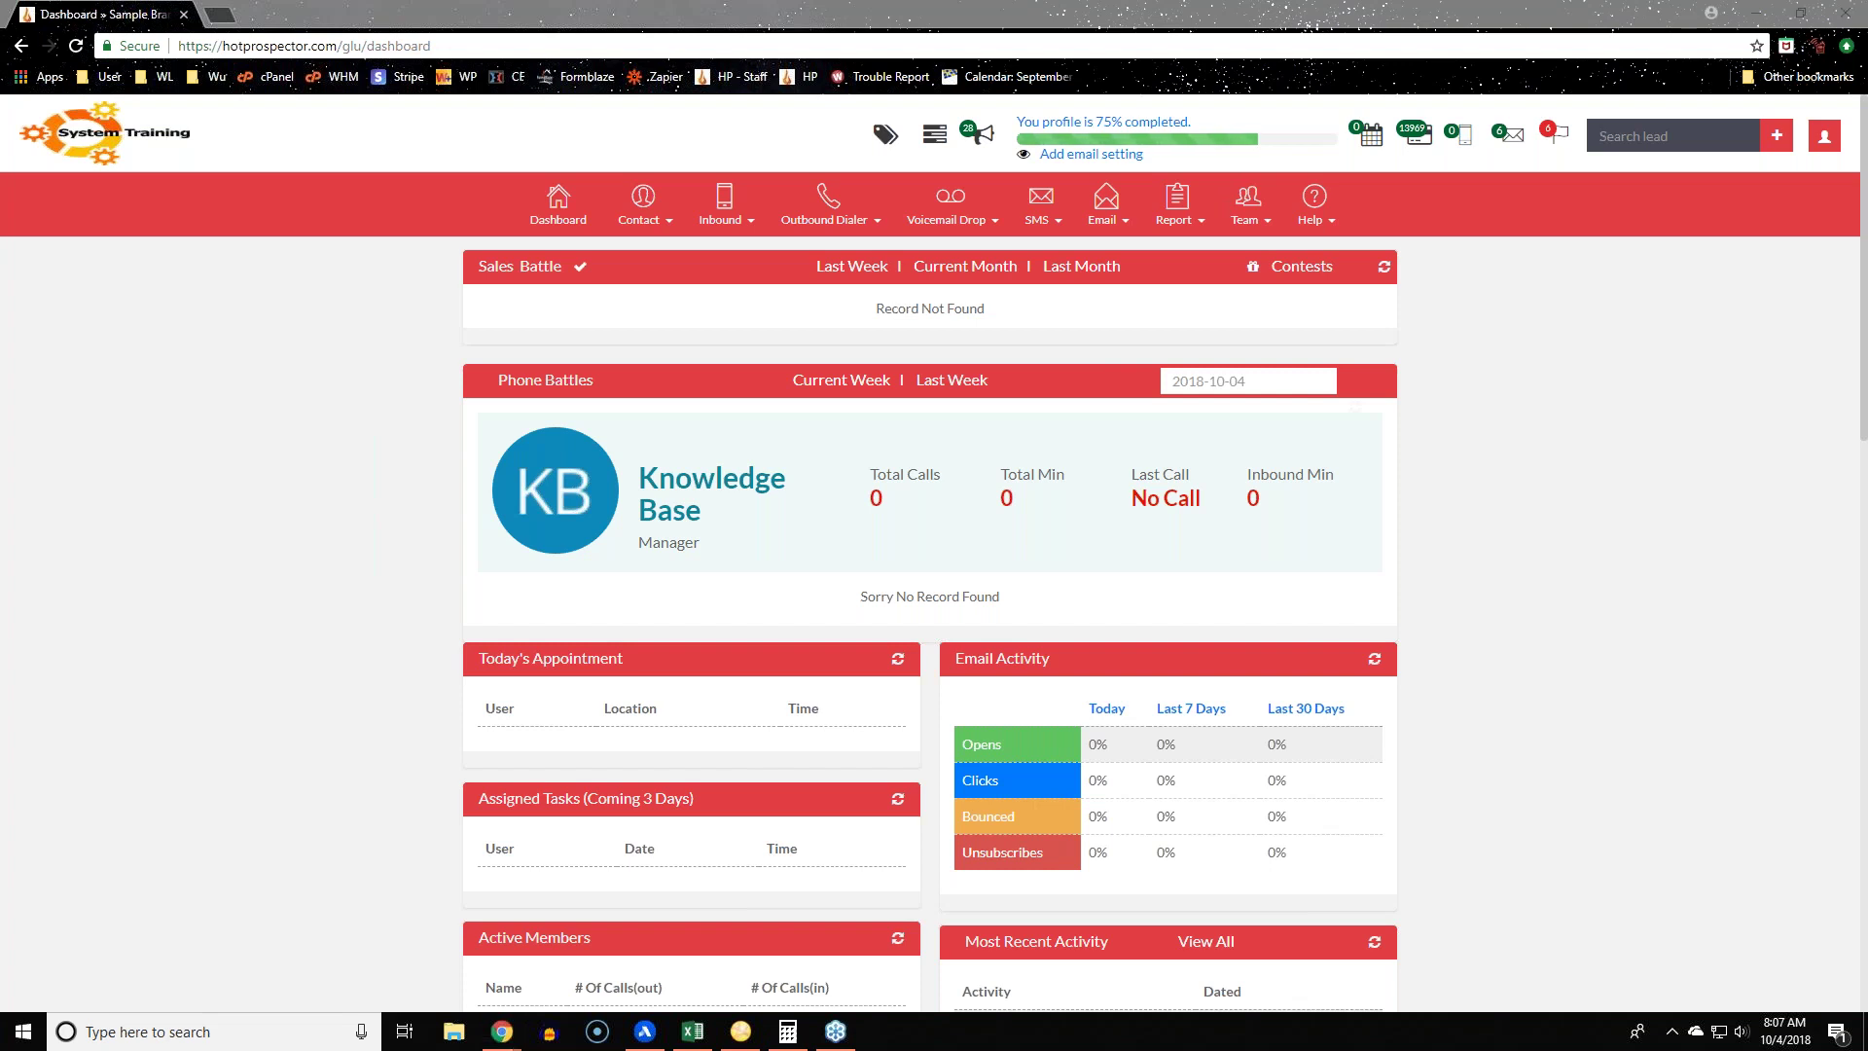
# Step: Bring the browser forward, open the contact options, and check the contacts spreadsheet
pyautogui.click(251, 333)
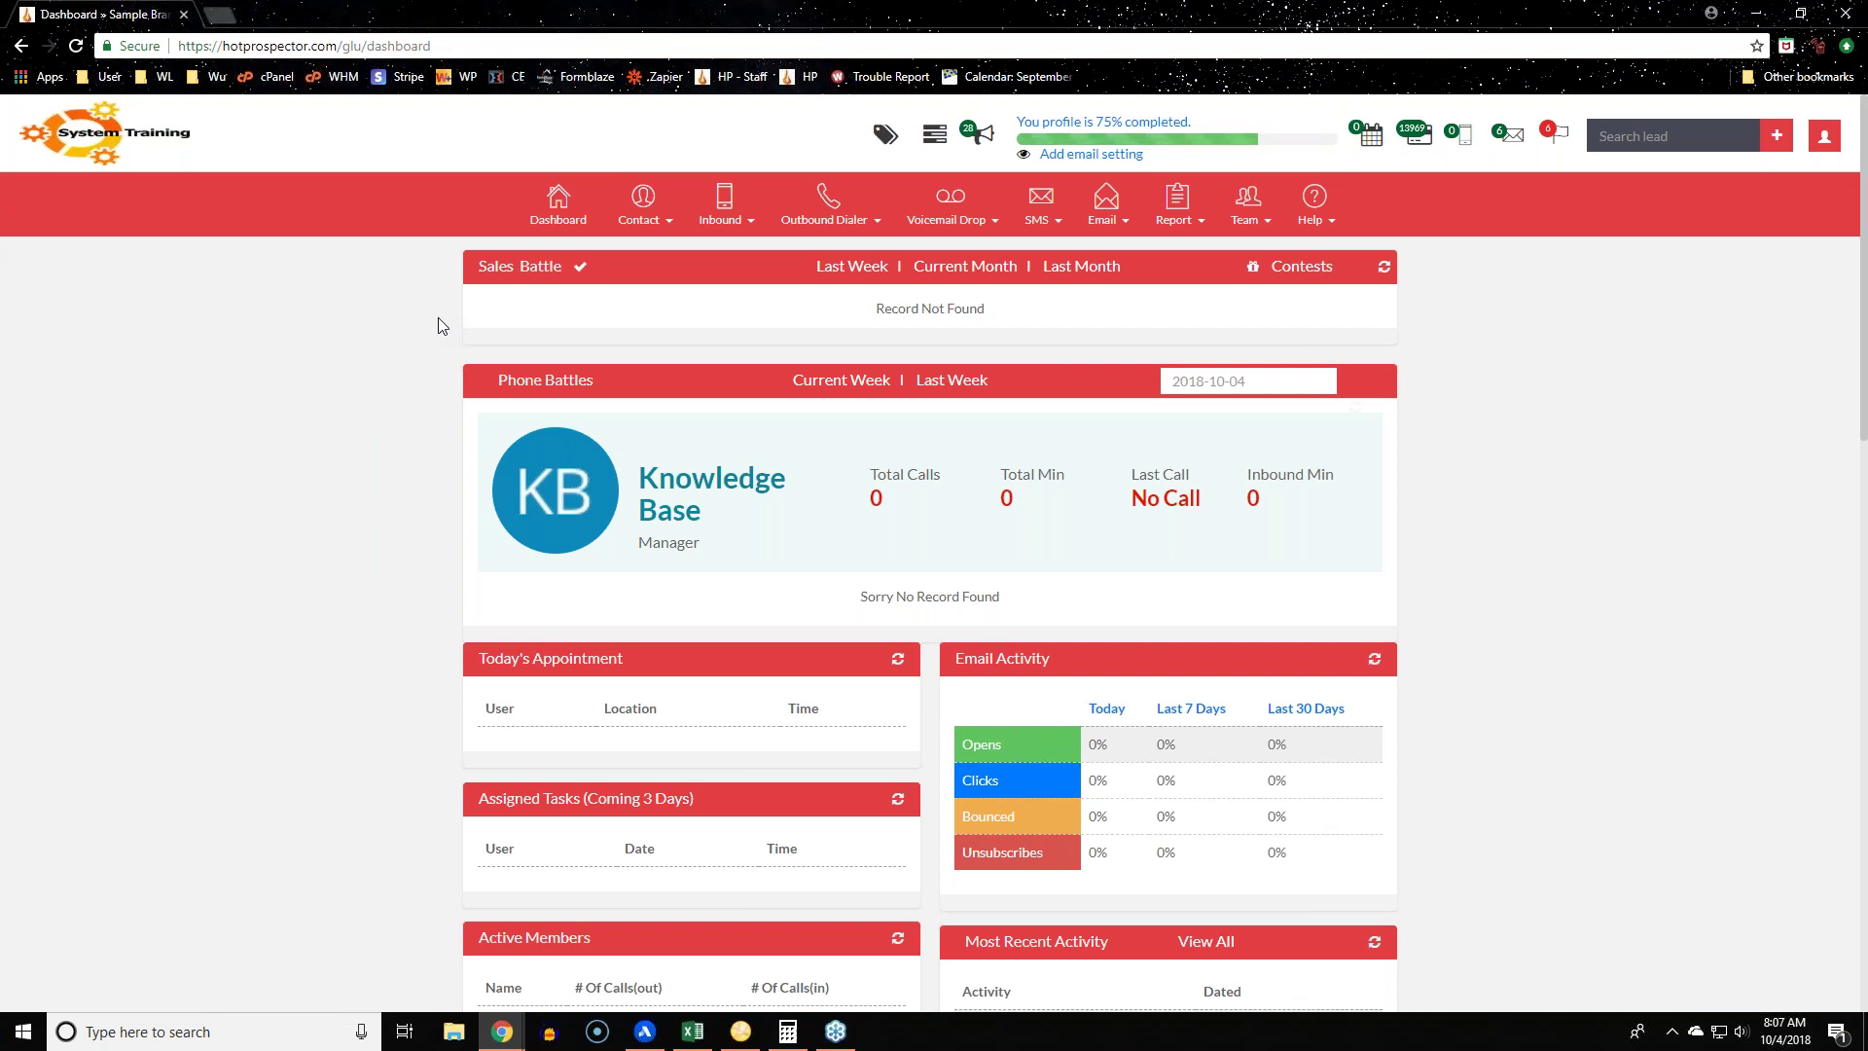
pyautogui.click(642, 206)
pyautogui.hotkey('alt', 'Tab')
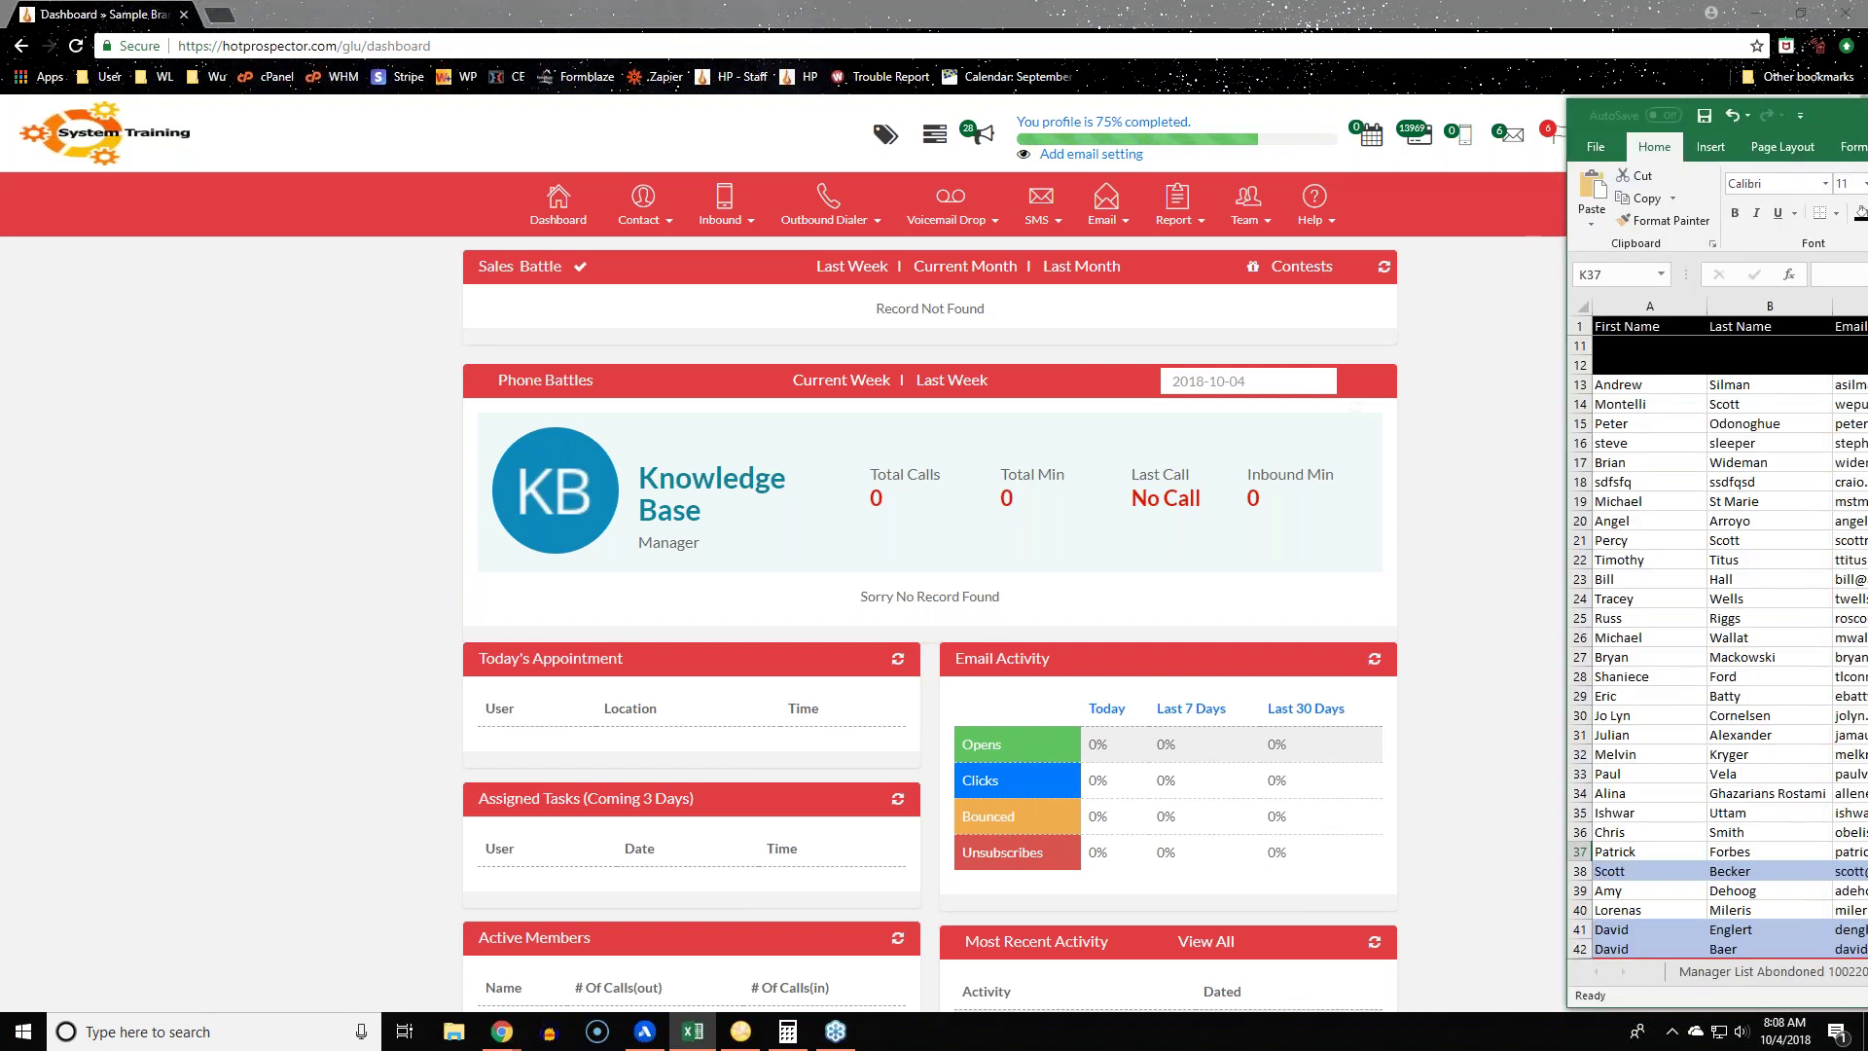
# Step: Back in the browser, open the Inbound menu and show the Voicemail Drop dropdown
pyautogui.hotkey('alt', 'Tab')
pyautogui.hotkey('alt', 'Tab')
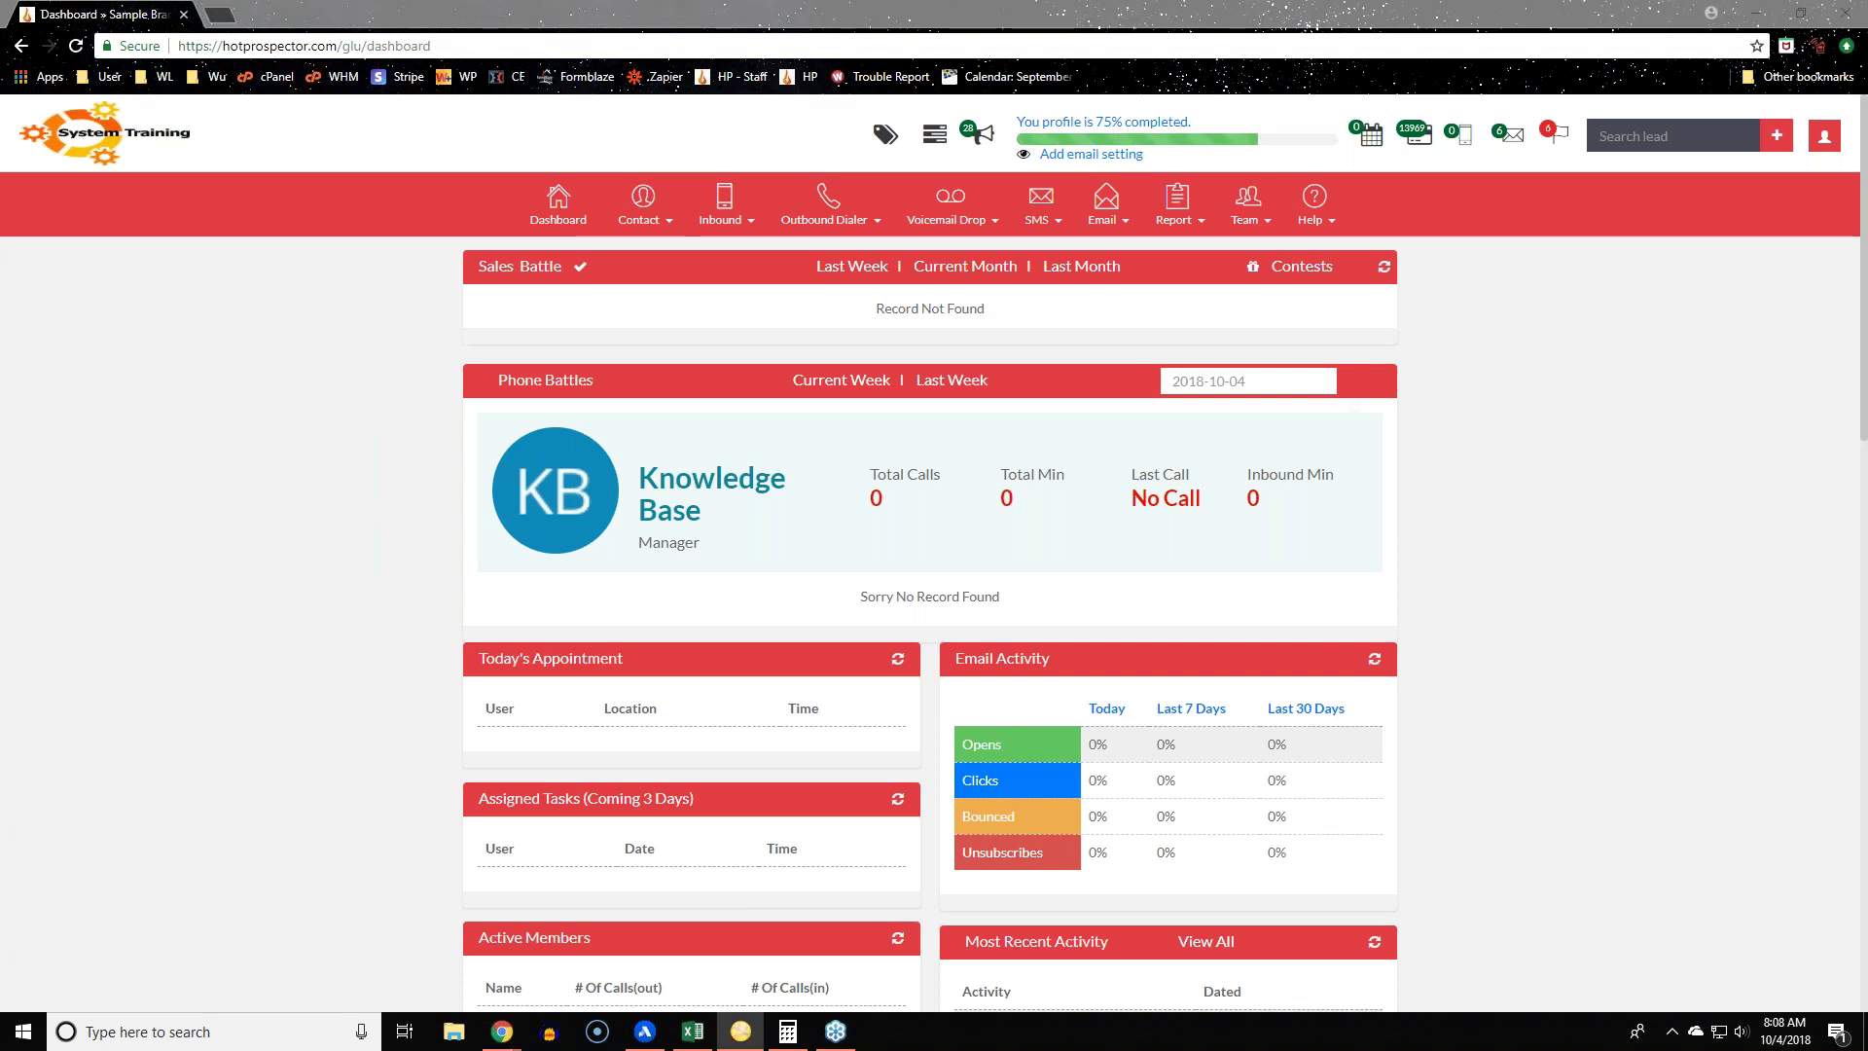
pyautogui.hotkey('alt', 'Tab')
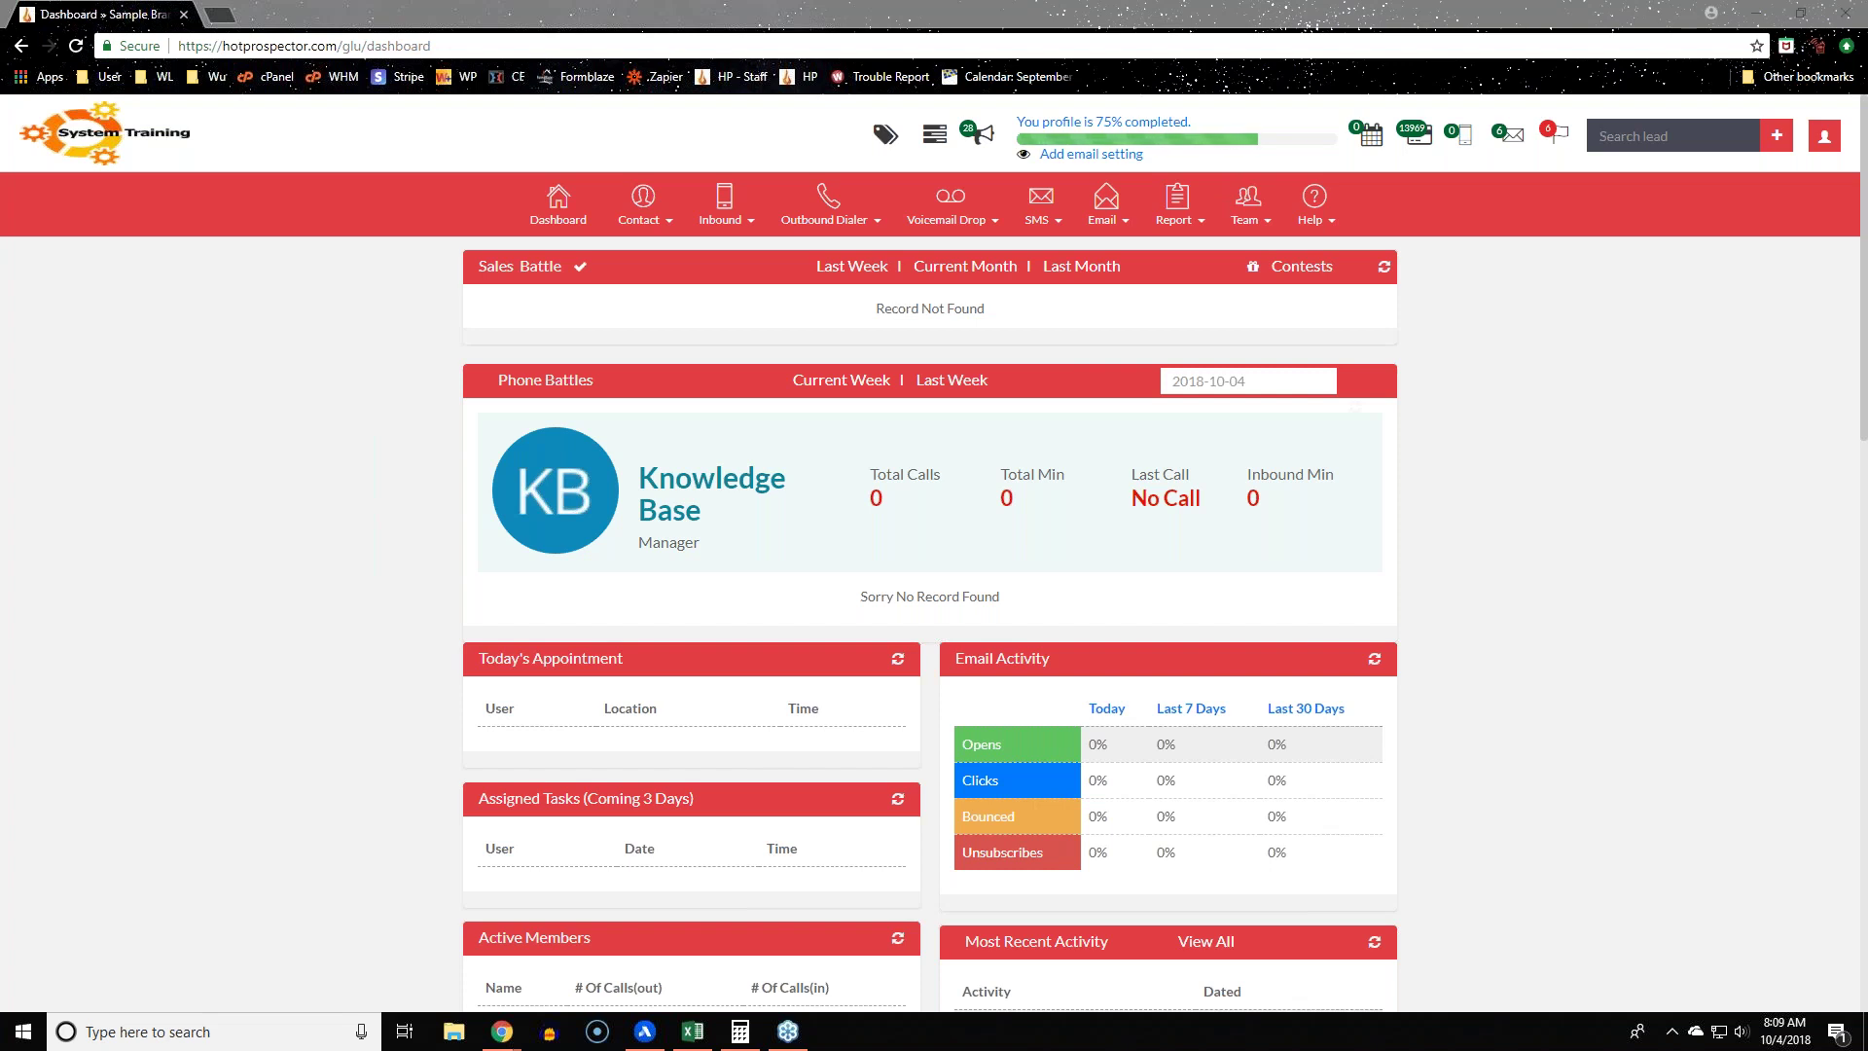
pyautogui.click(729, 210)
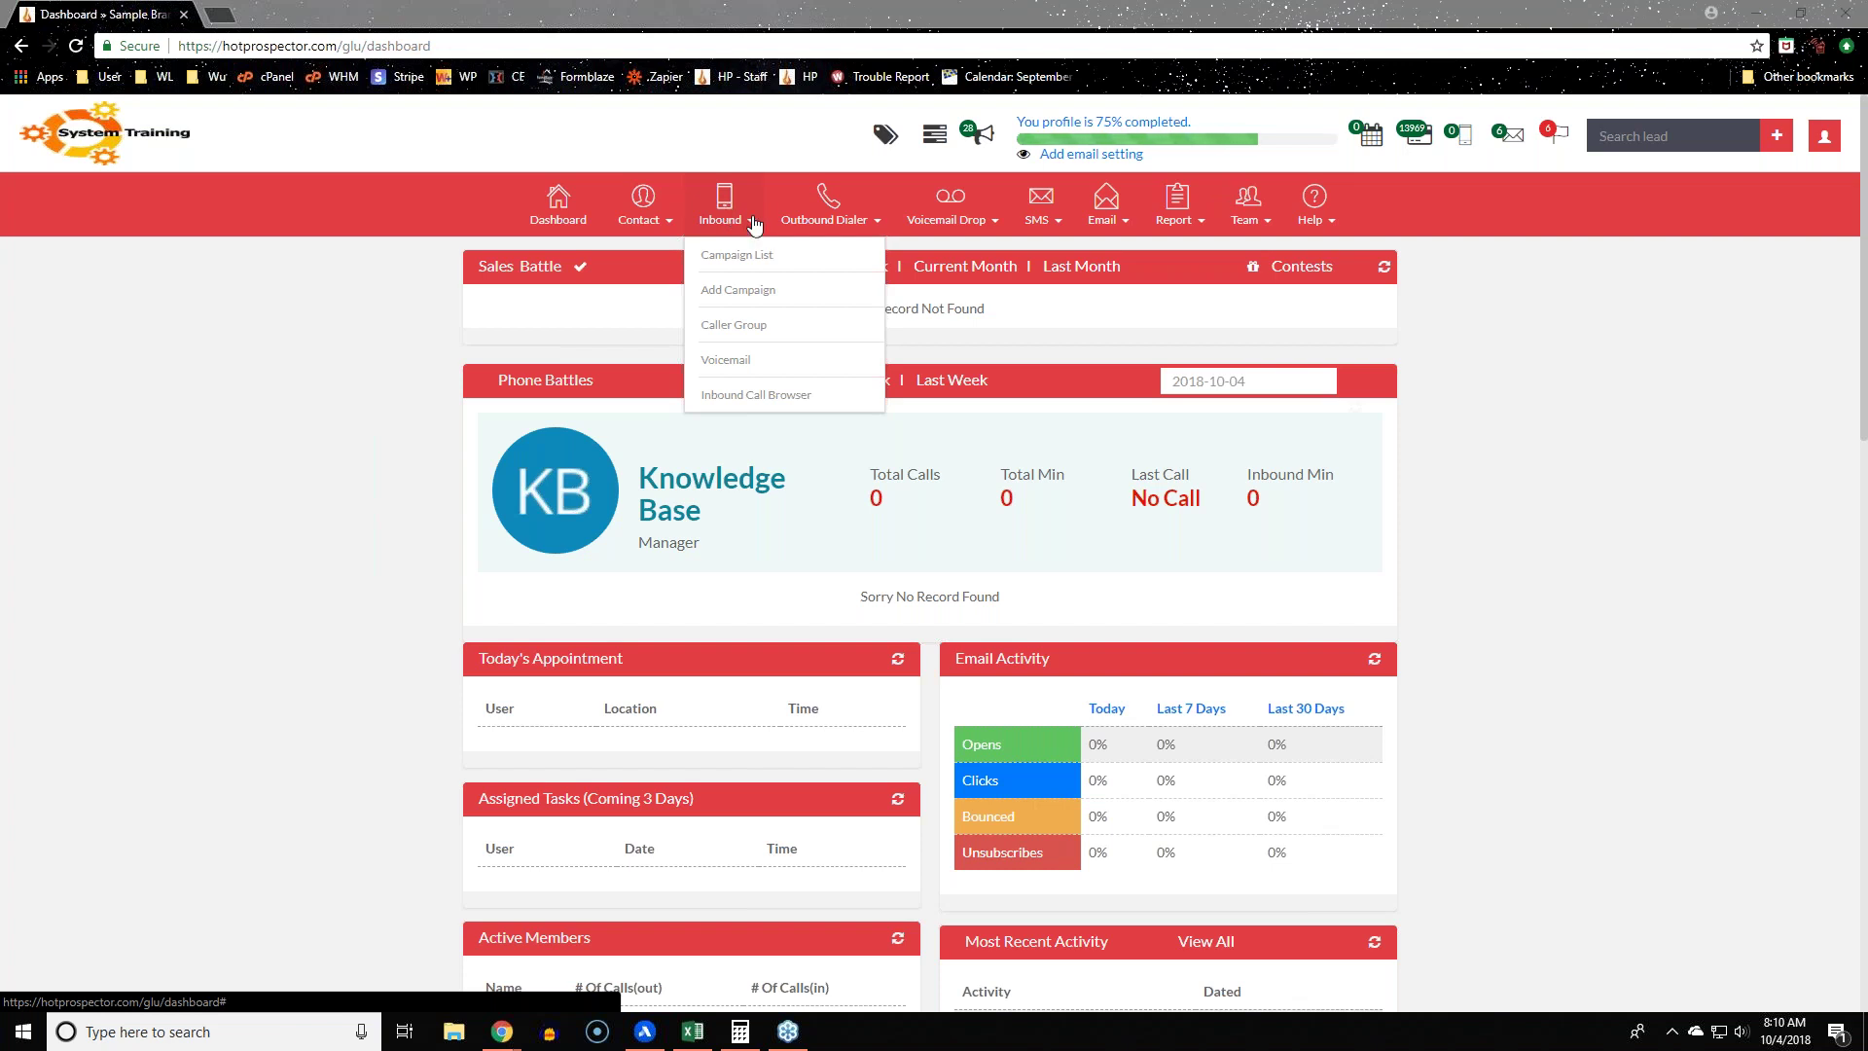
pyautogui.moveTo(958, 223)
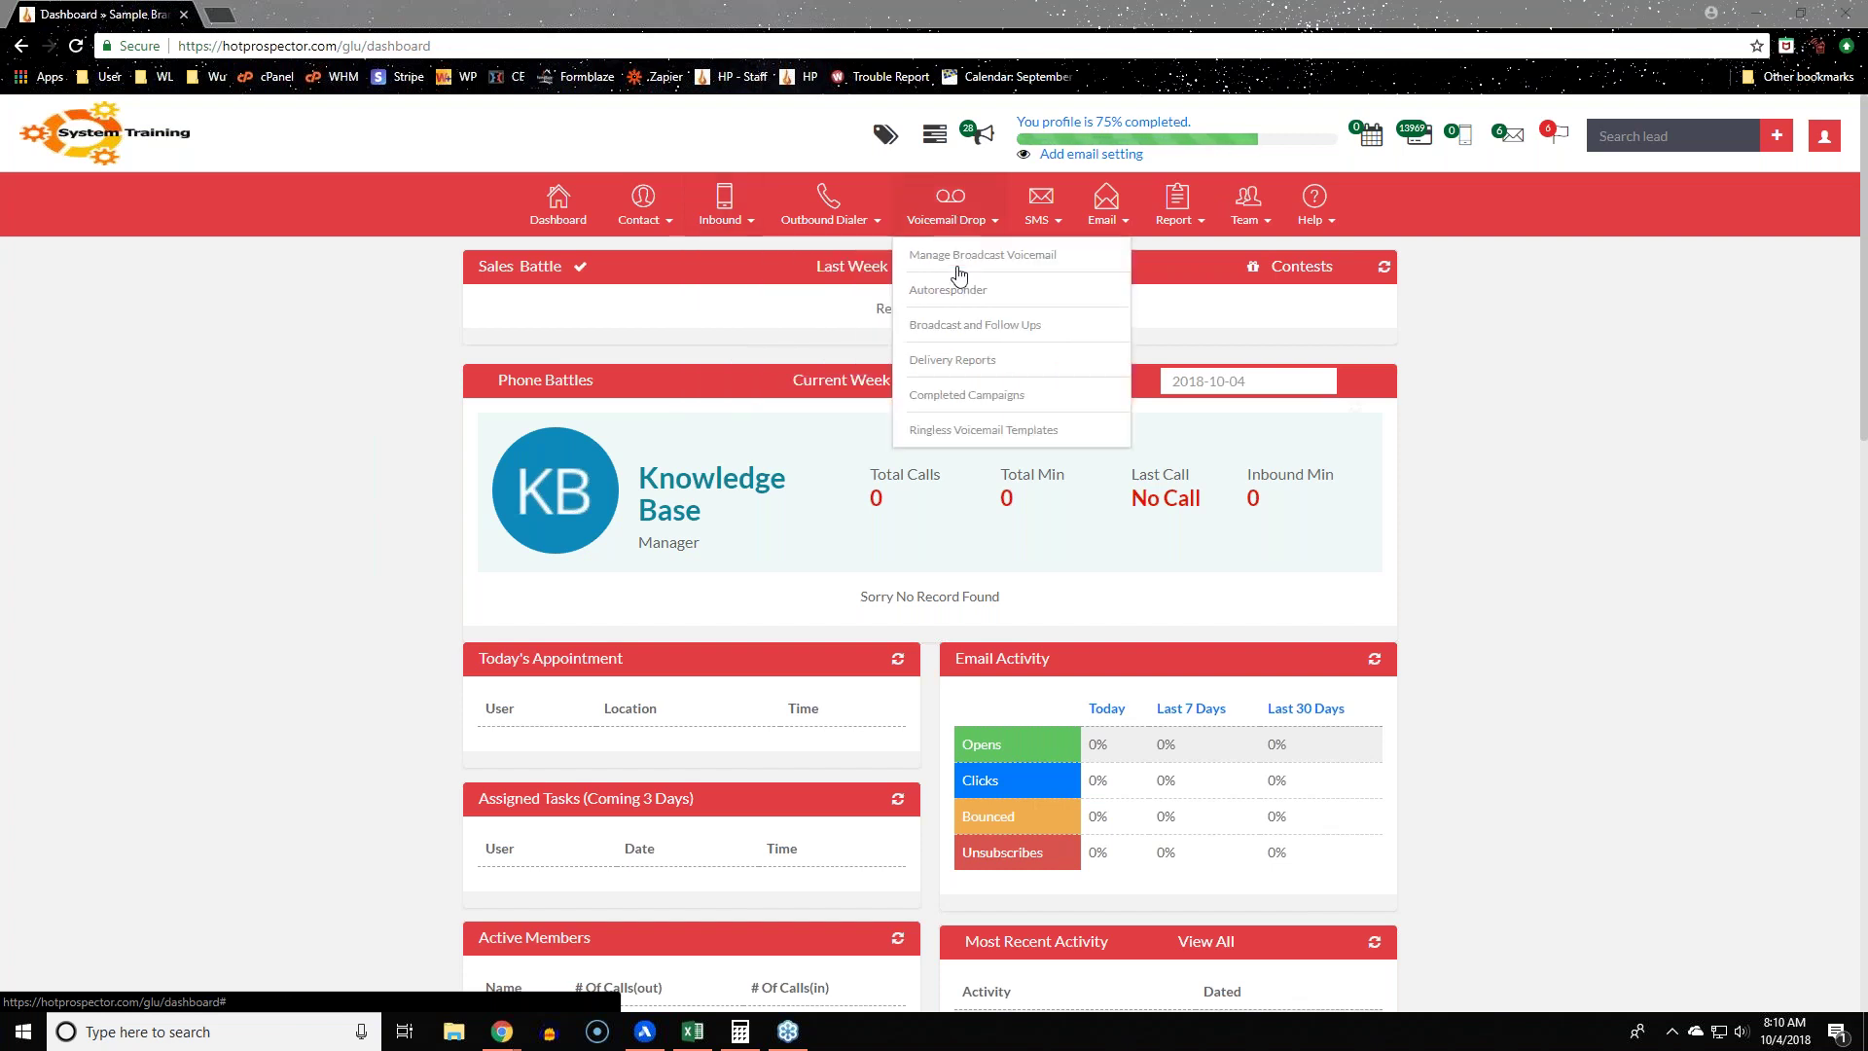
# Step: Open the Manage Broadcast Voicemail campaigns list and select the first campaign's caller ID number
pyautogui.click(958, 257)
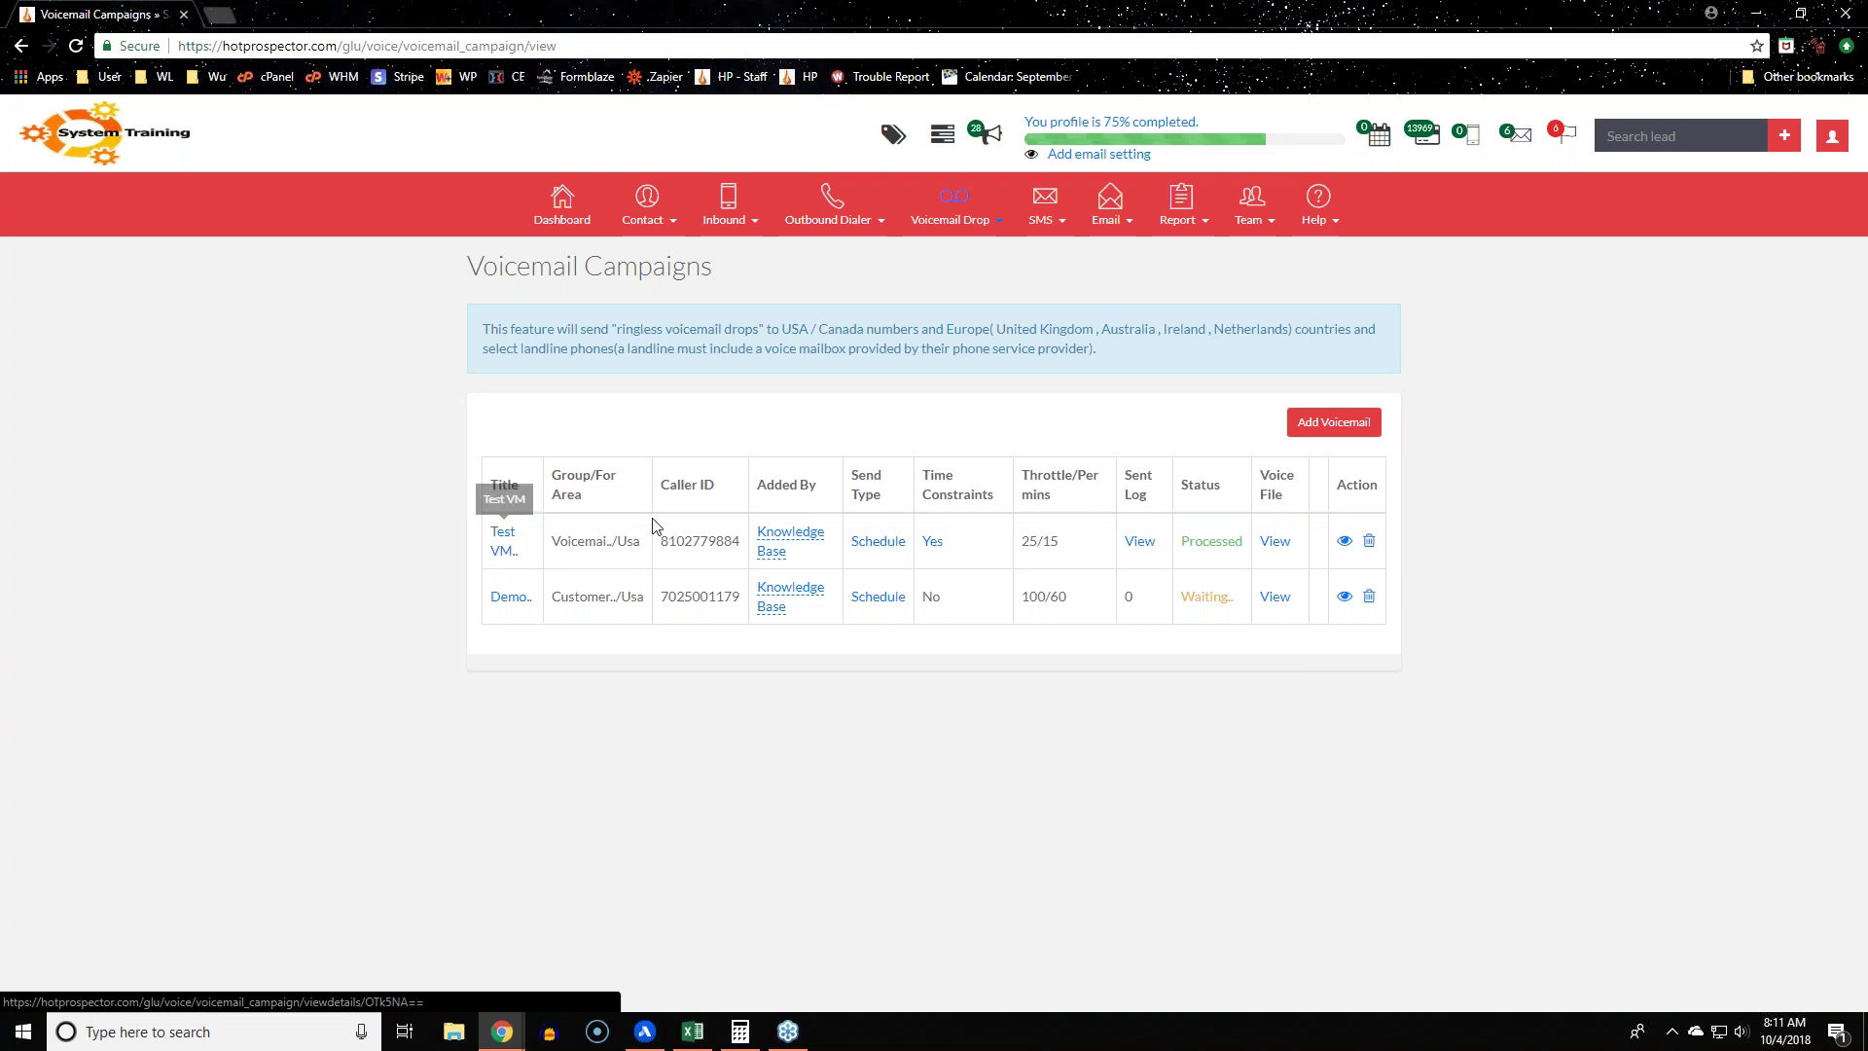
pyautogui.moveTo(660, 535); pyautogui.dragTo(747, 542)
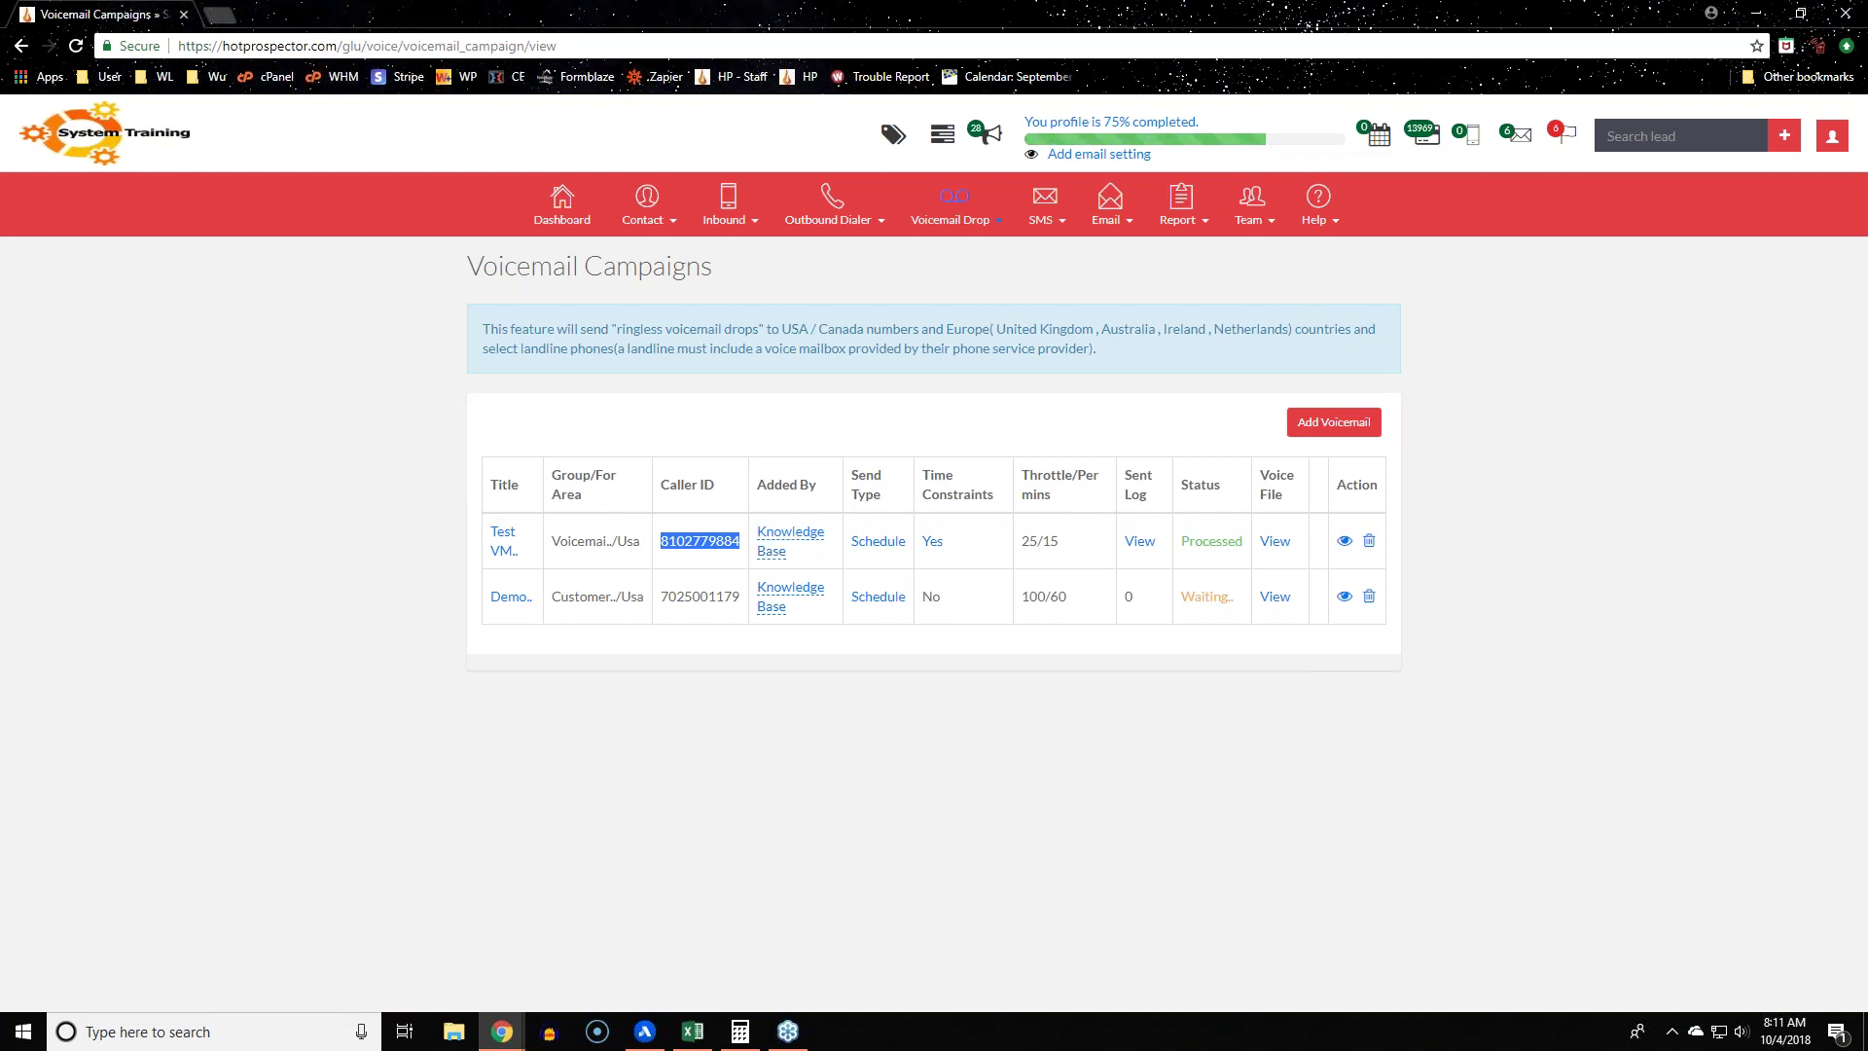
pyautogui.click(440, 525)
pyautogui.moveTo(663, 540); pyautogui.dragTo(742, 552)
pyautogui.click(742, 551)
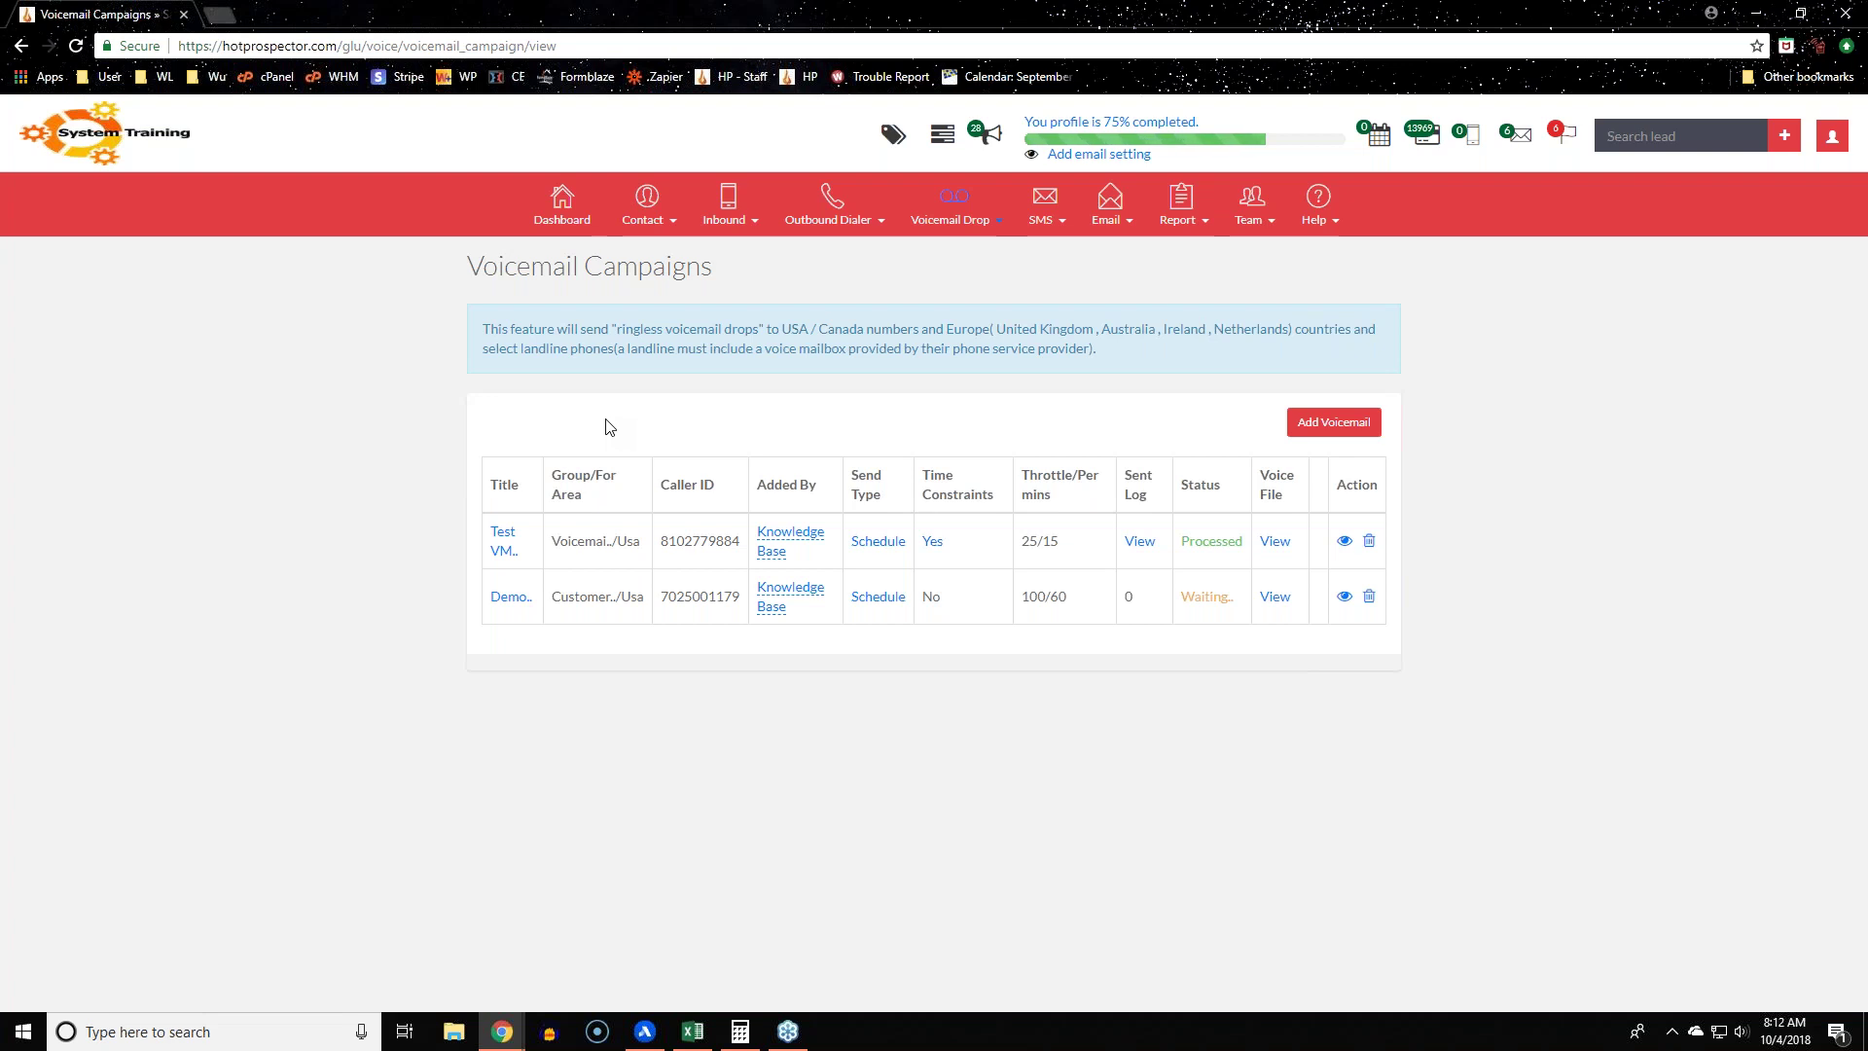
# Step: Open the contact groups list and enter the new group name 'RVM Inbound Line'
pyautogui.moveTo(720, 194)
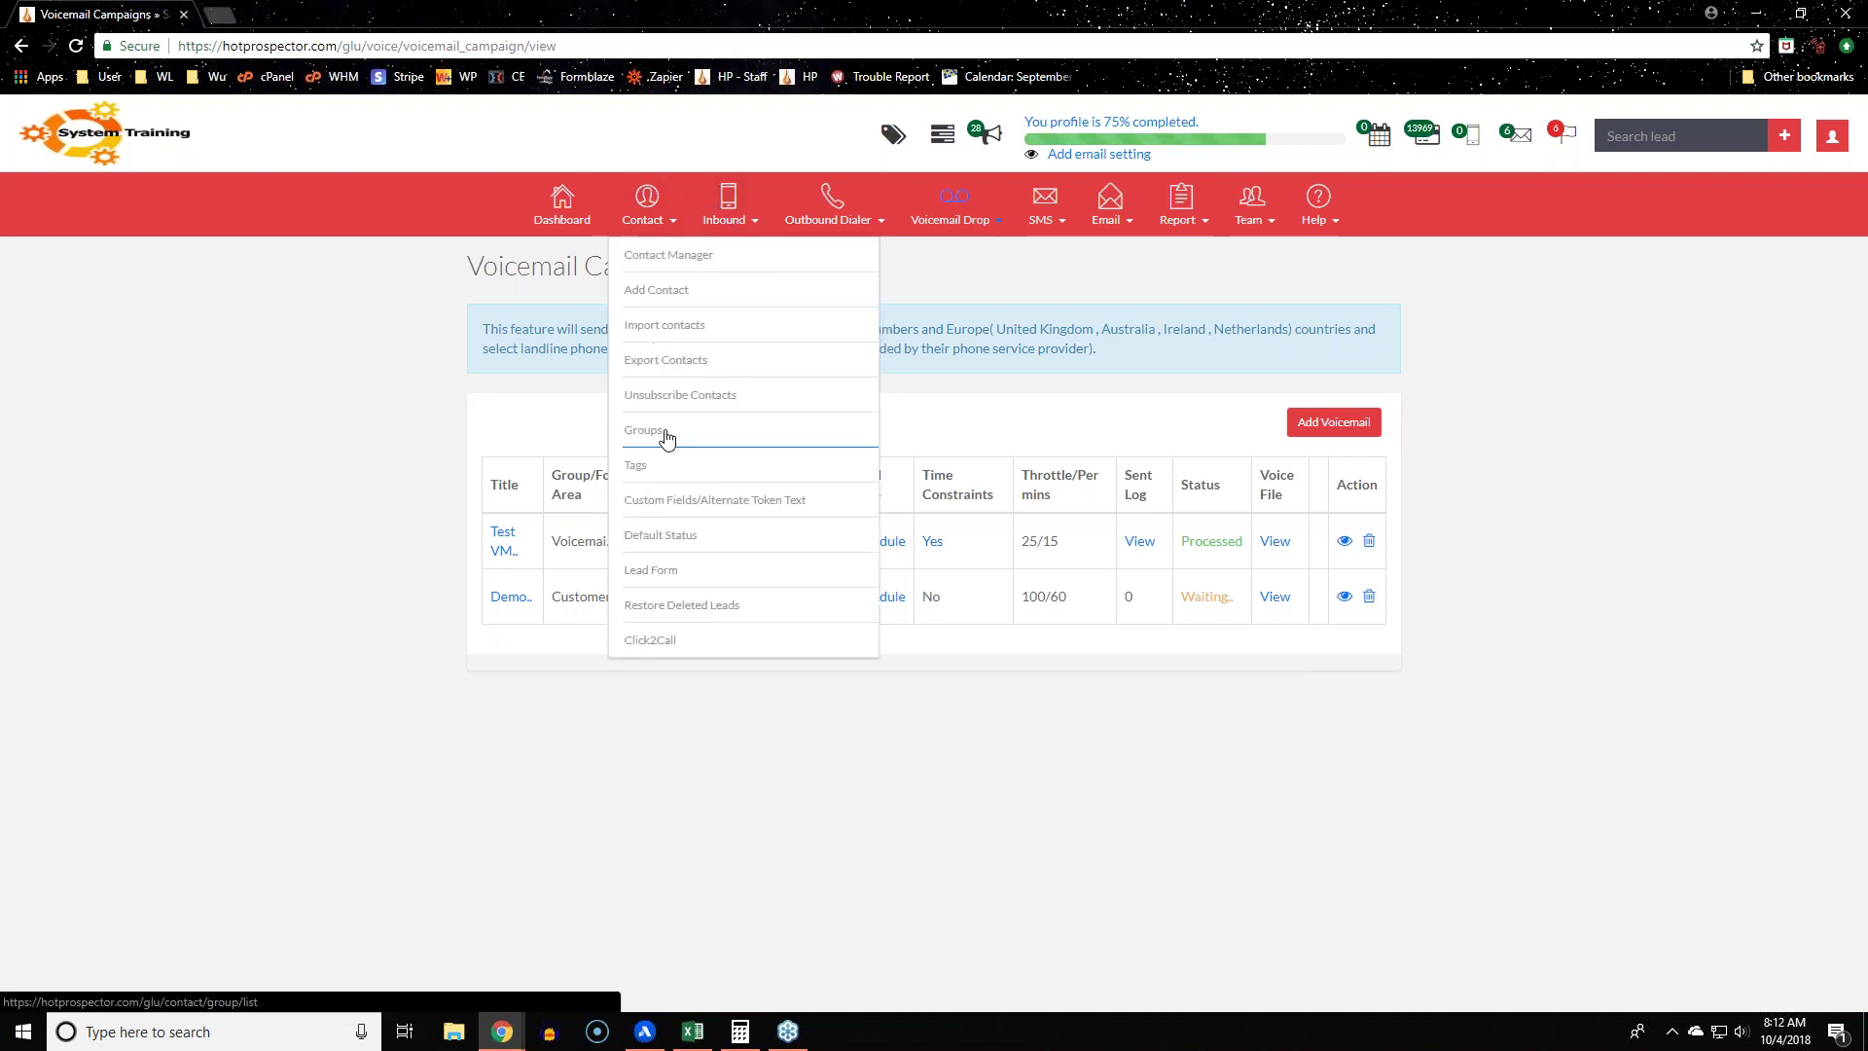
pyautogui.click(667, 436)
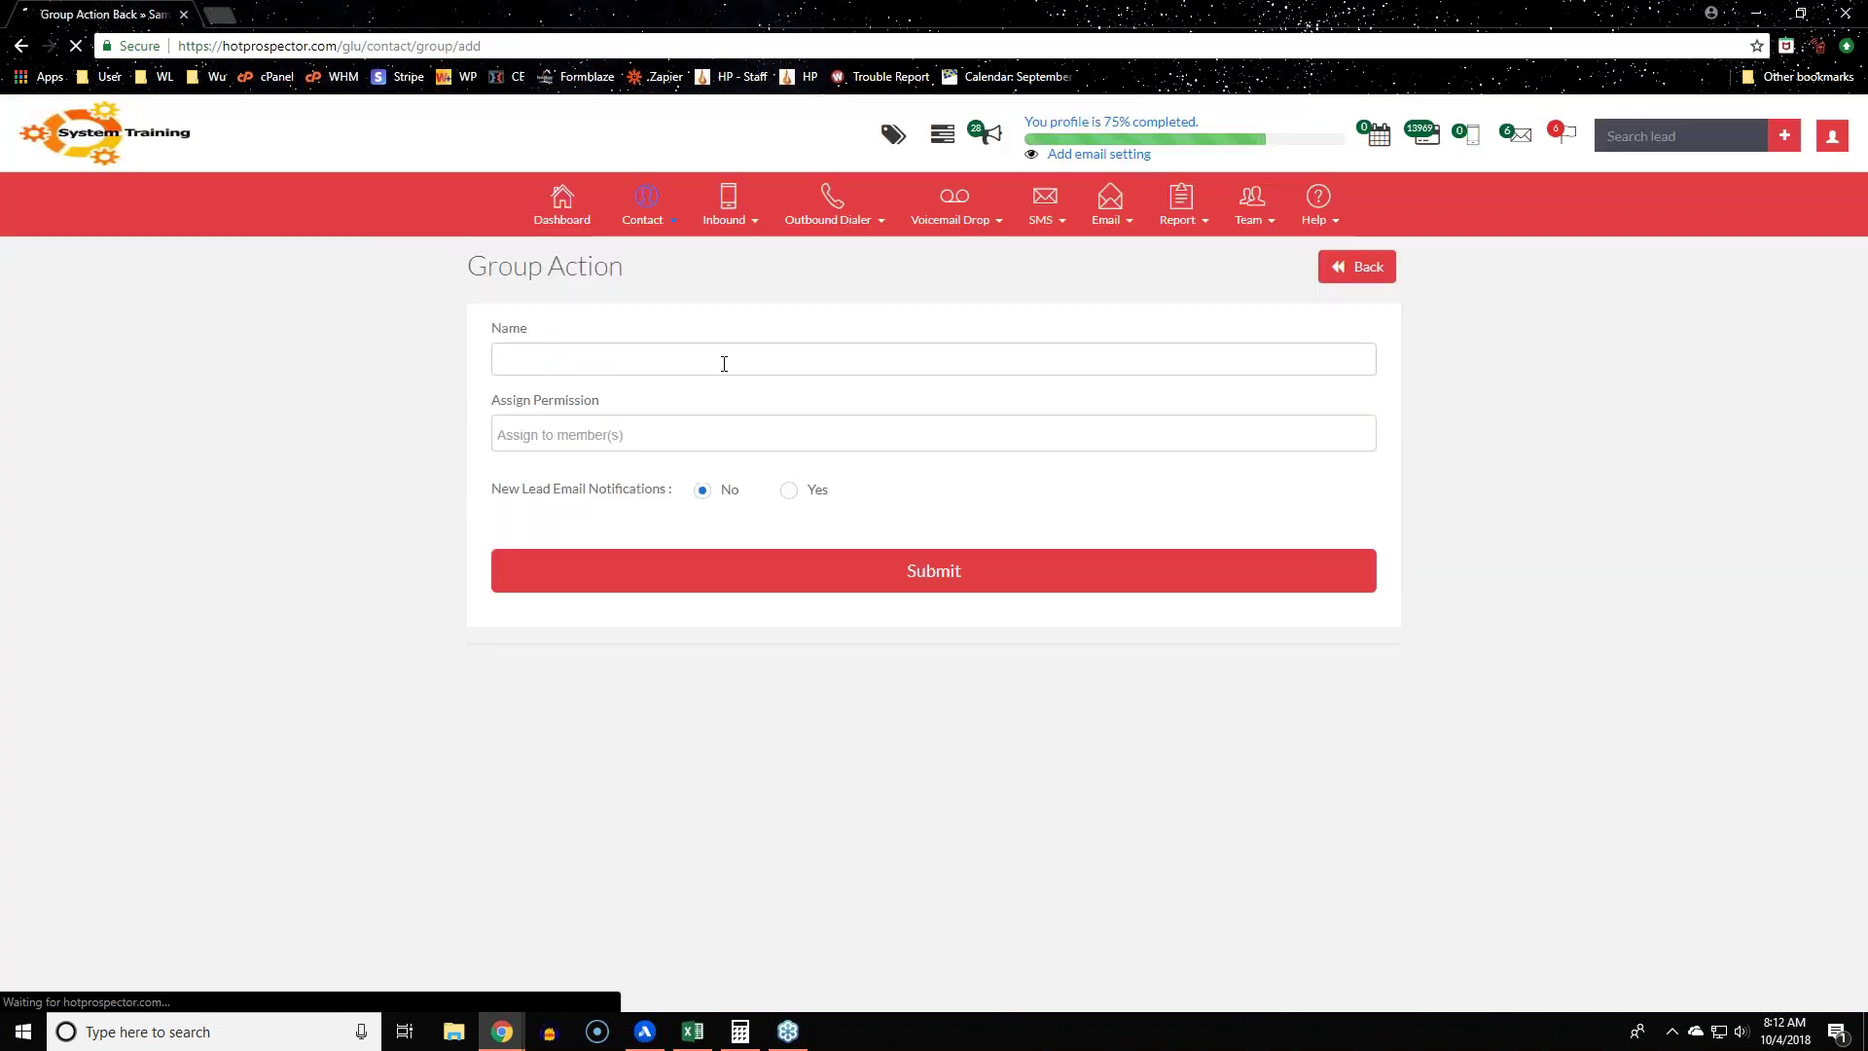
pyautogui.click(724, 362)
pyautogui.write('RVM Inbound ')
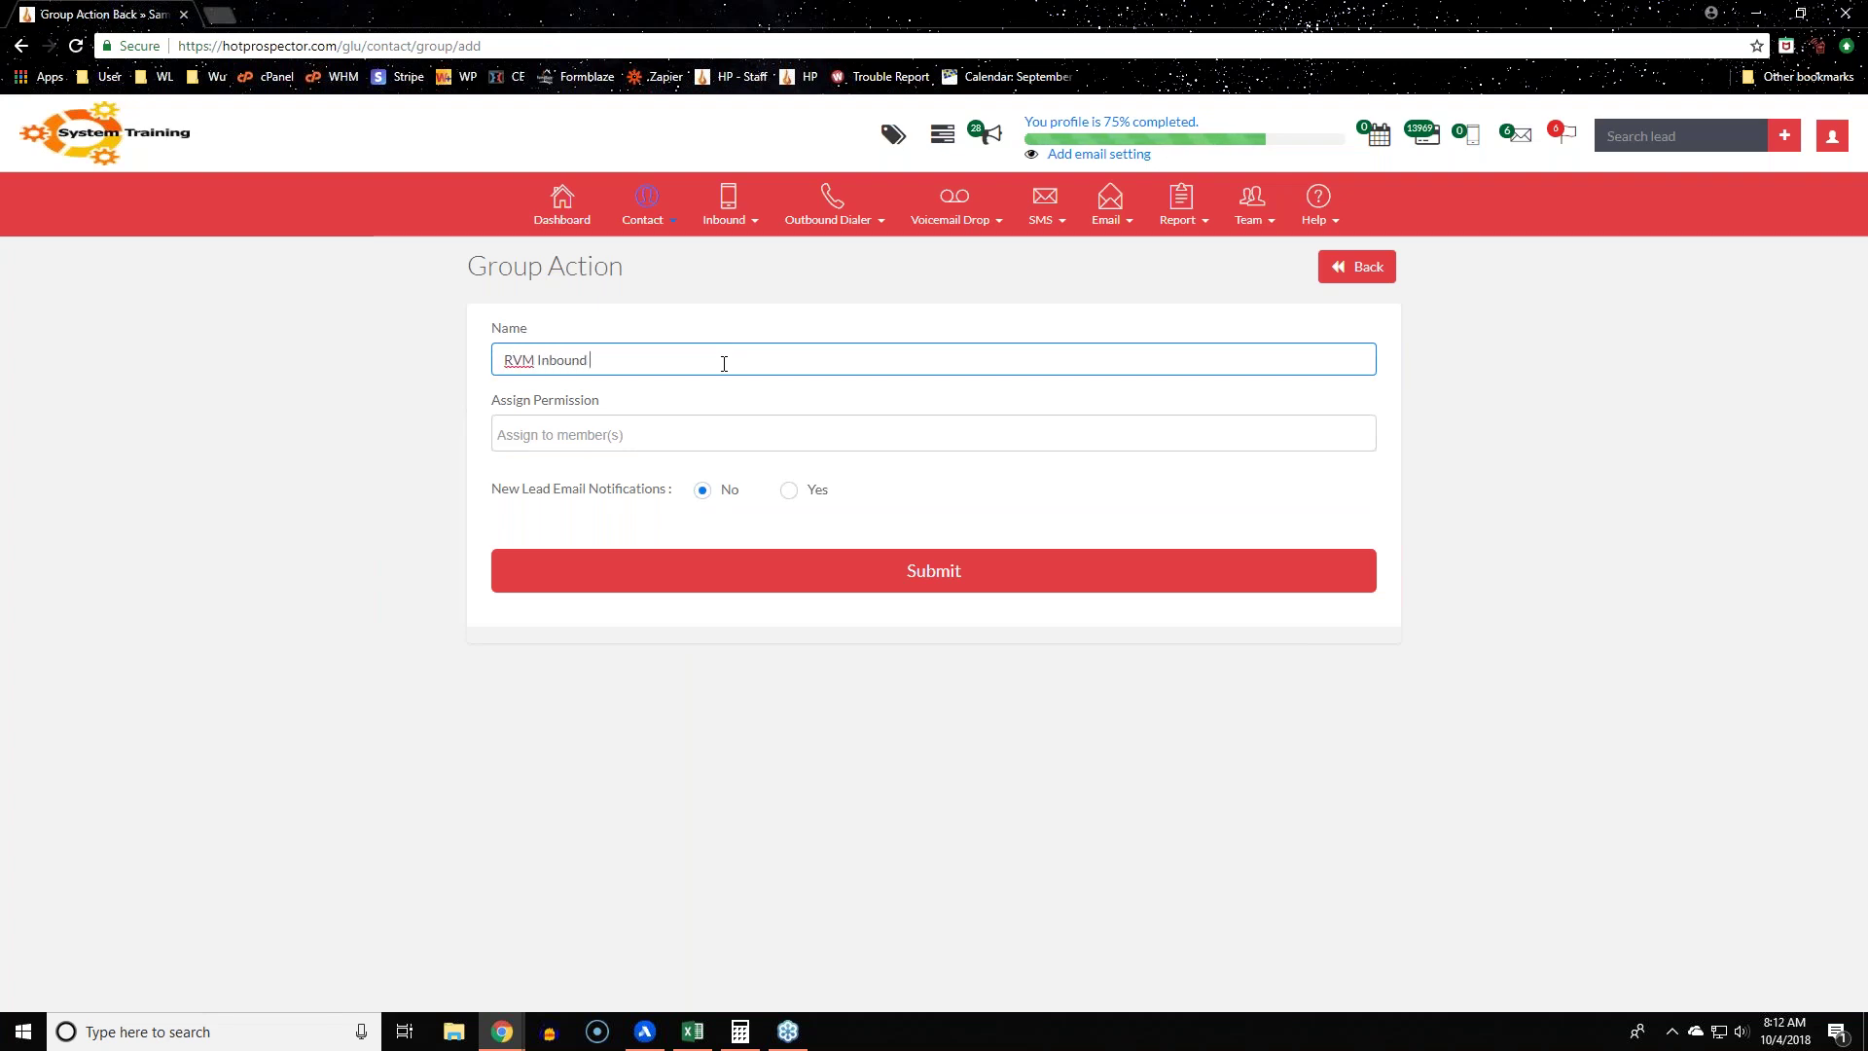
pyautogui.write('Line')
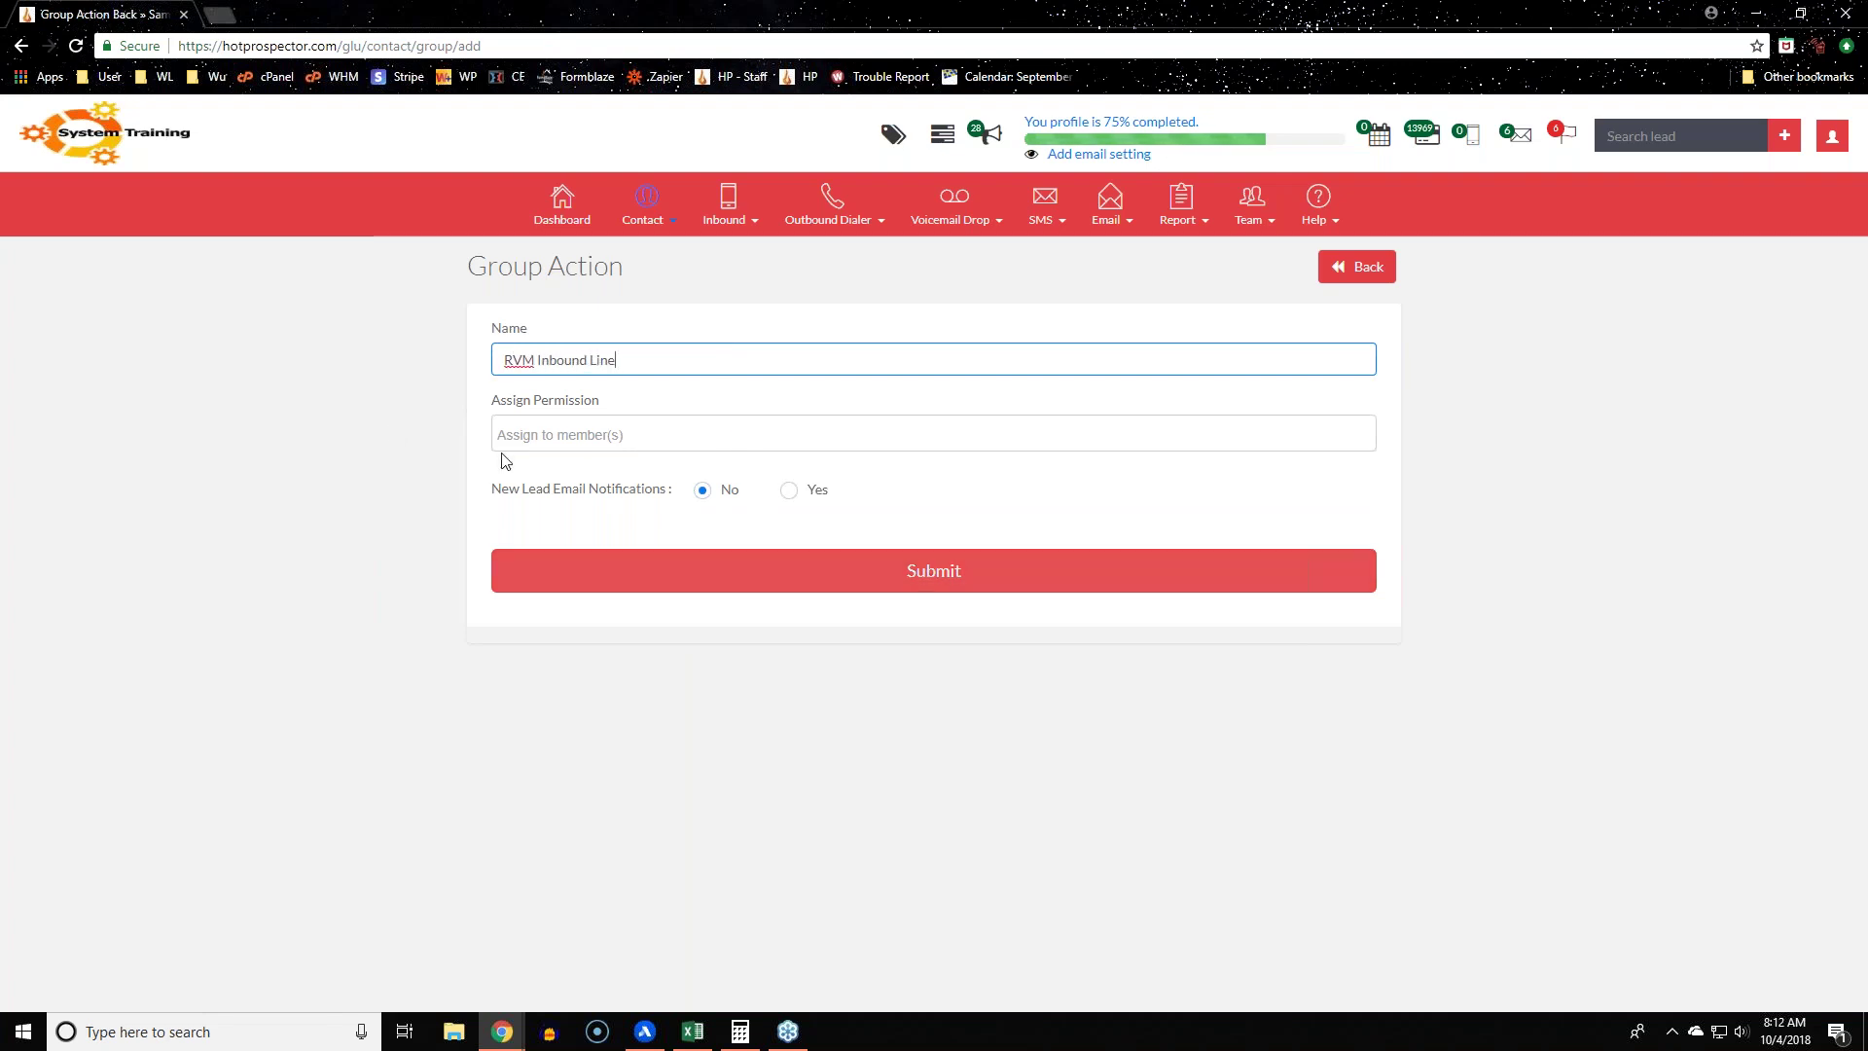
pyautogui.moveTo(492, 409); pyautogui.dragTo(671, 408)
pyautogui.click(153, 502)
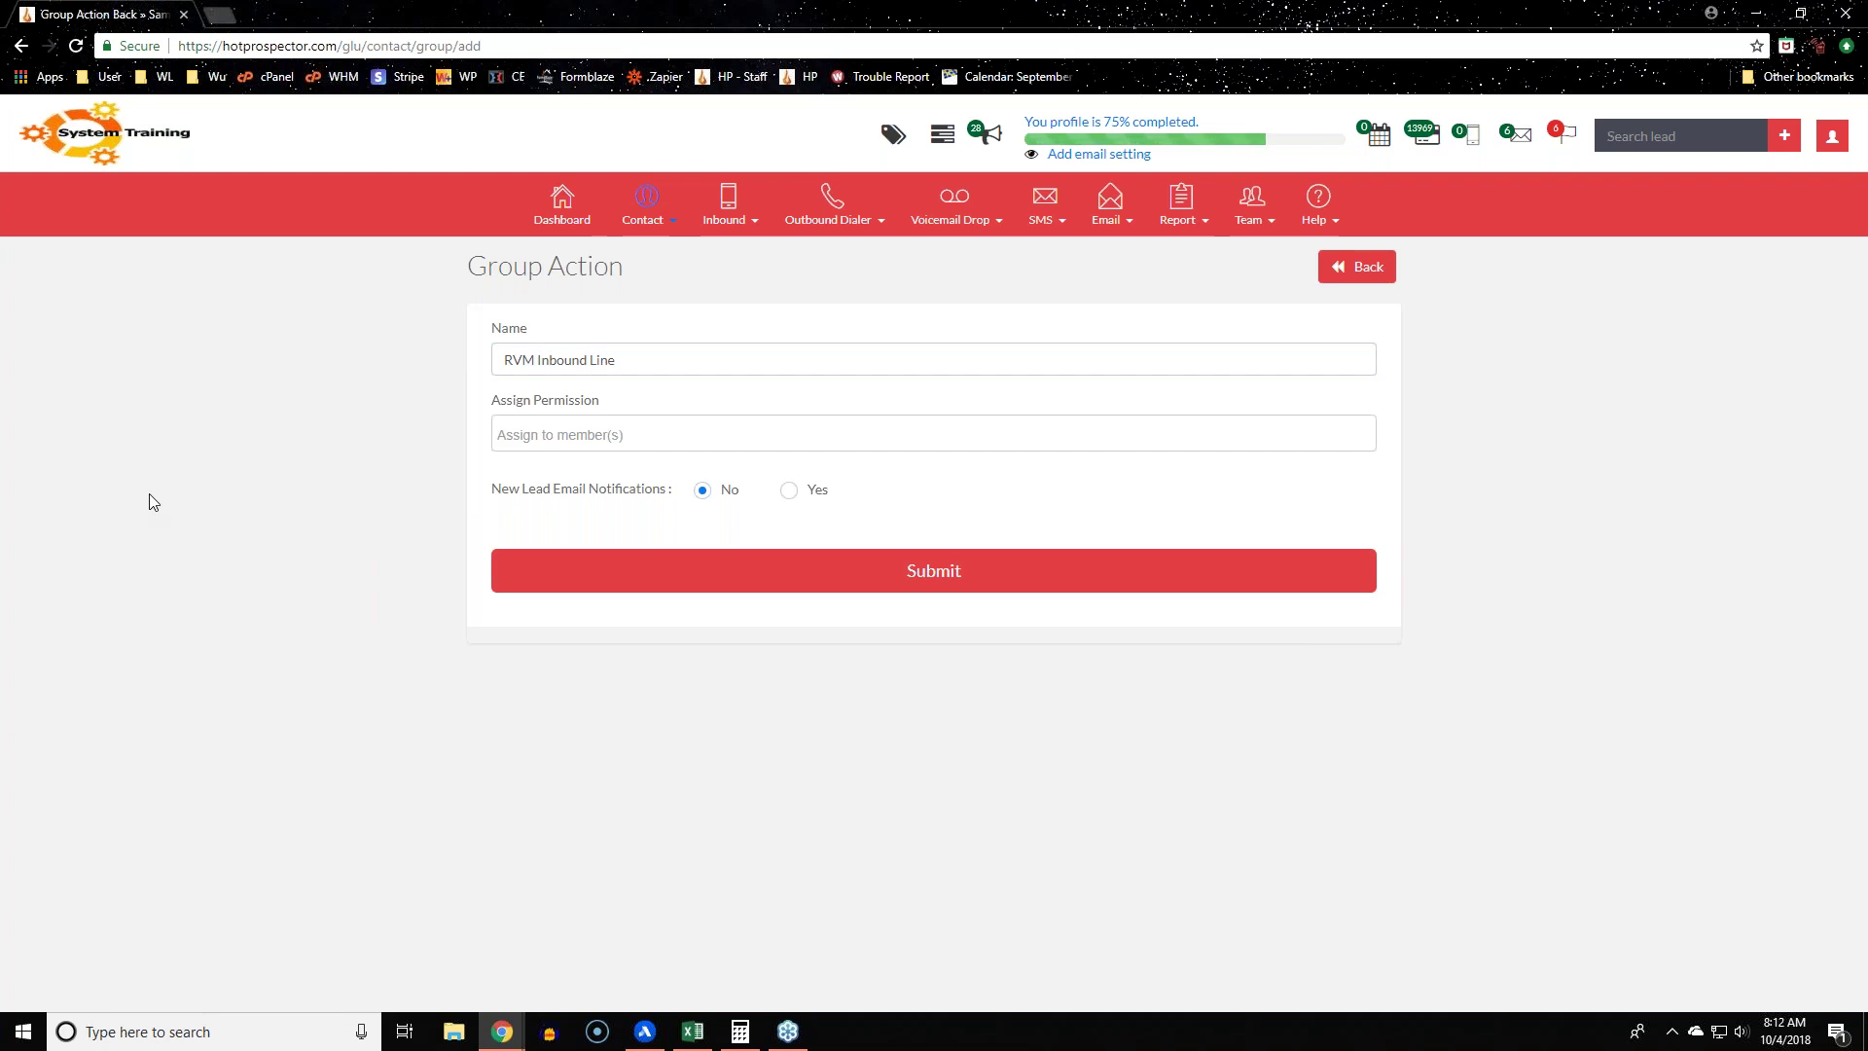
# Step: Review the group permission members and new-lead notification options, leaving members unselected
pyautogui.click(902, 435)
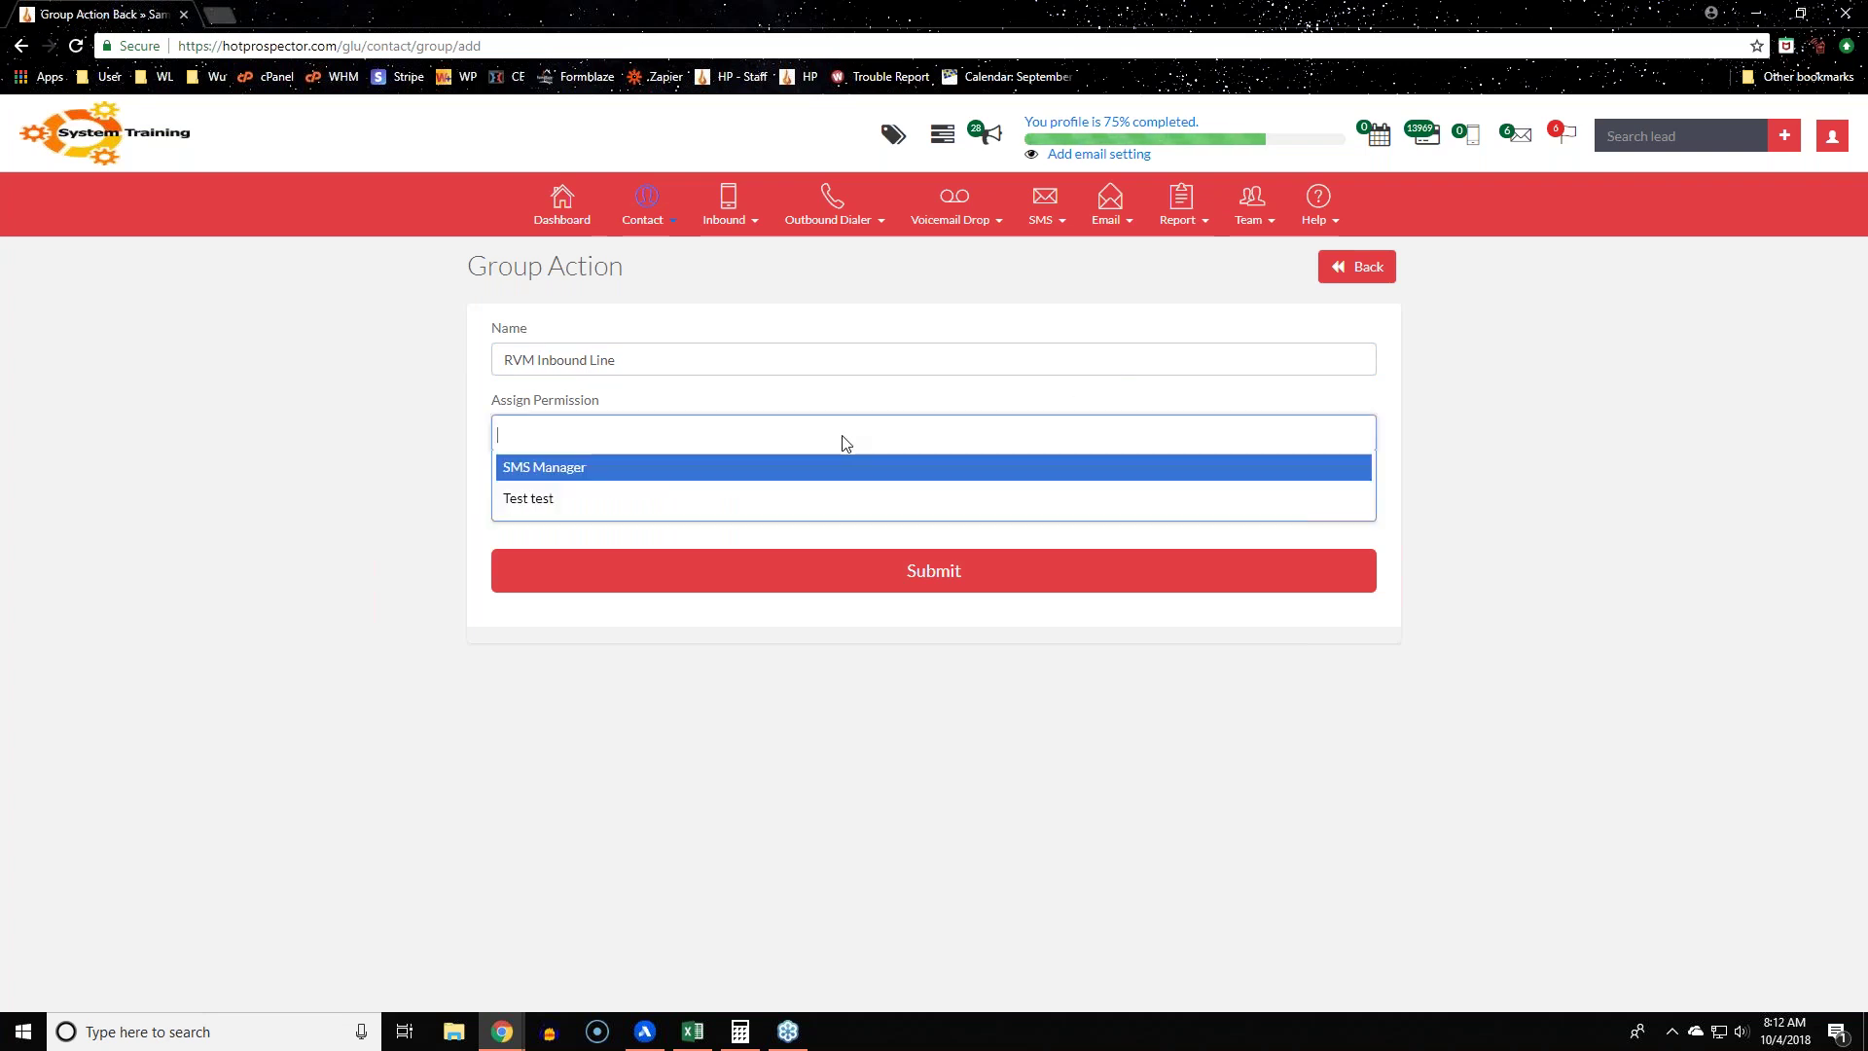
pyautogui.click(259, 441)
pyautogui.click(788, 491)
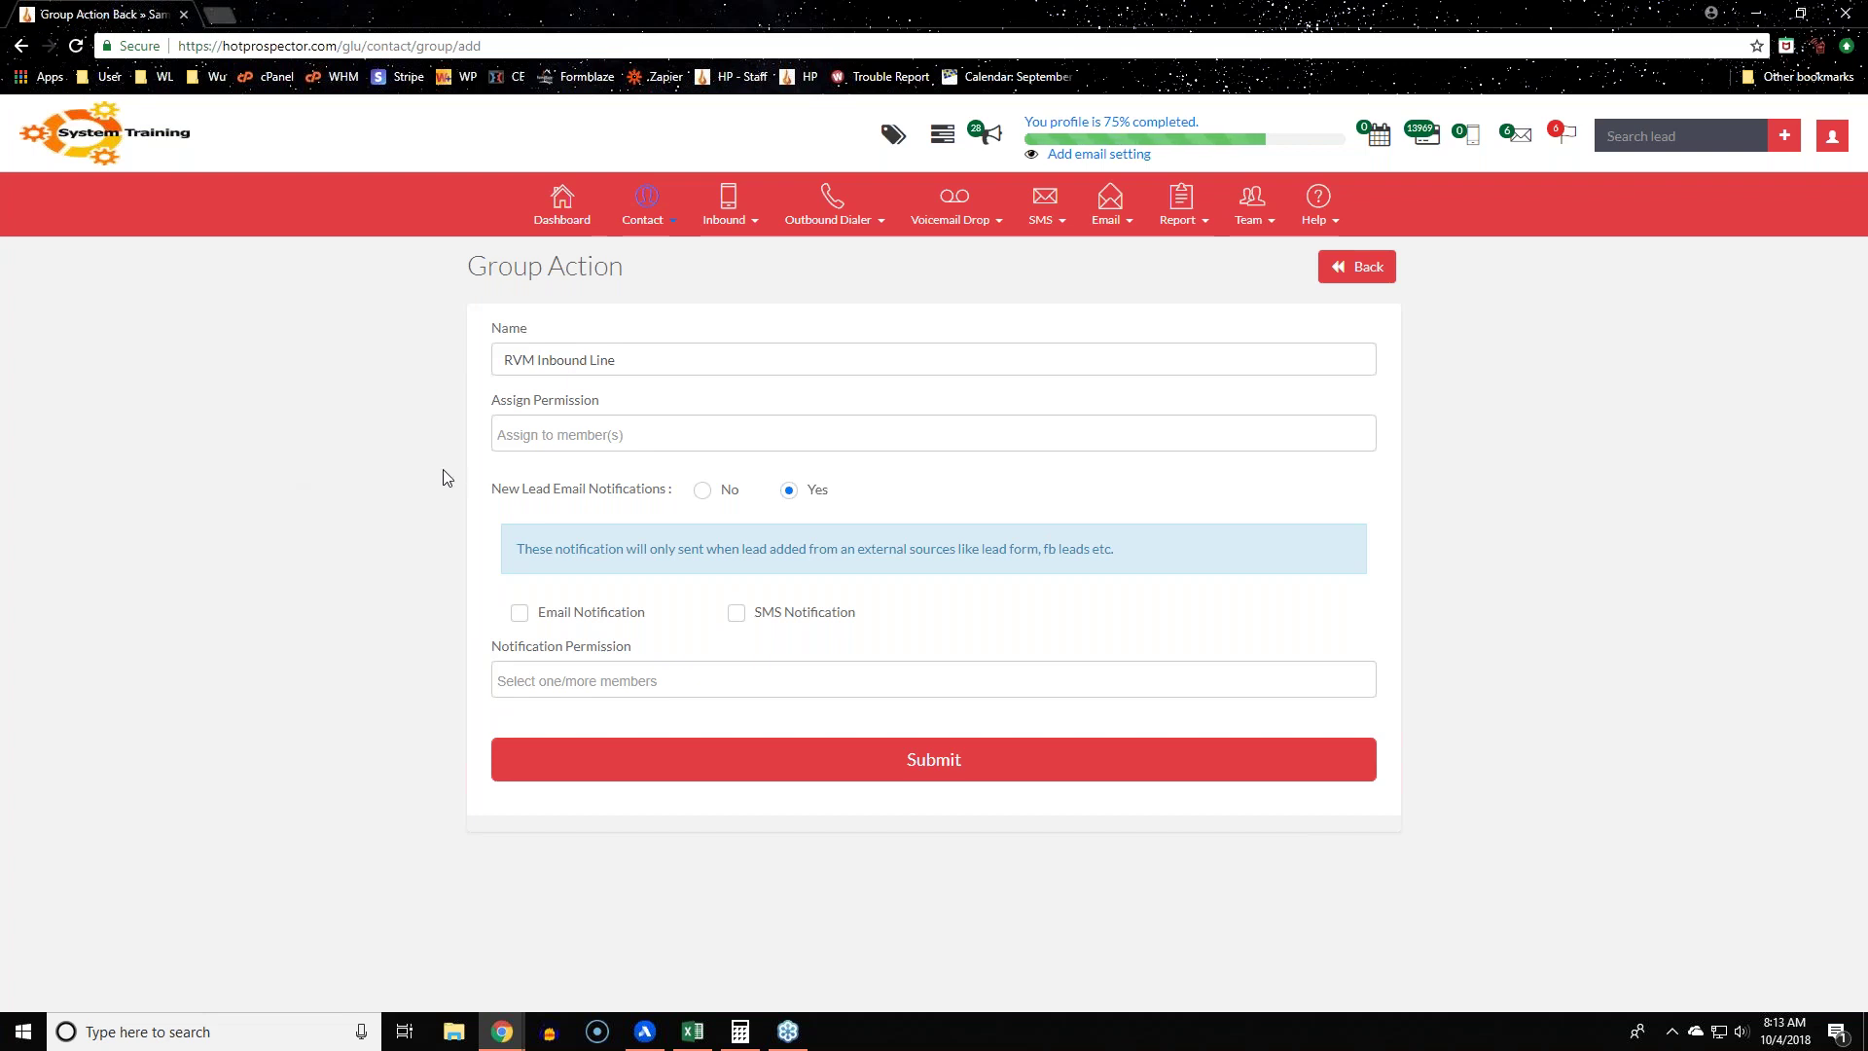
pyautogui.moveTo(488, 491); pyautogui.dragTo(671, 492)
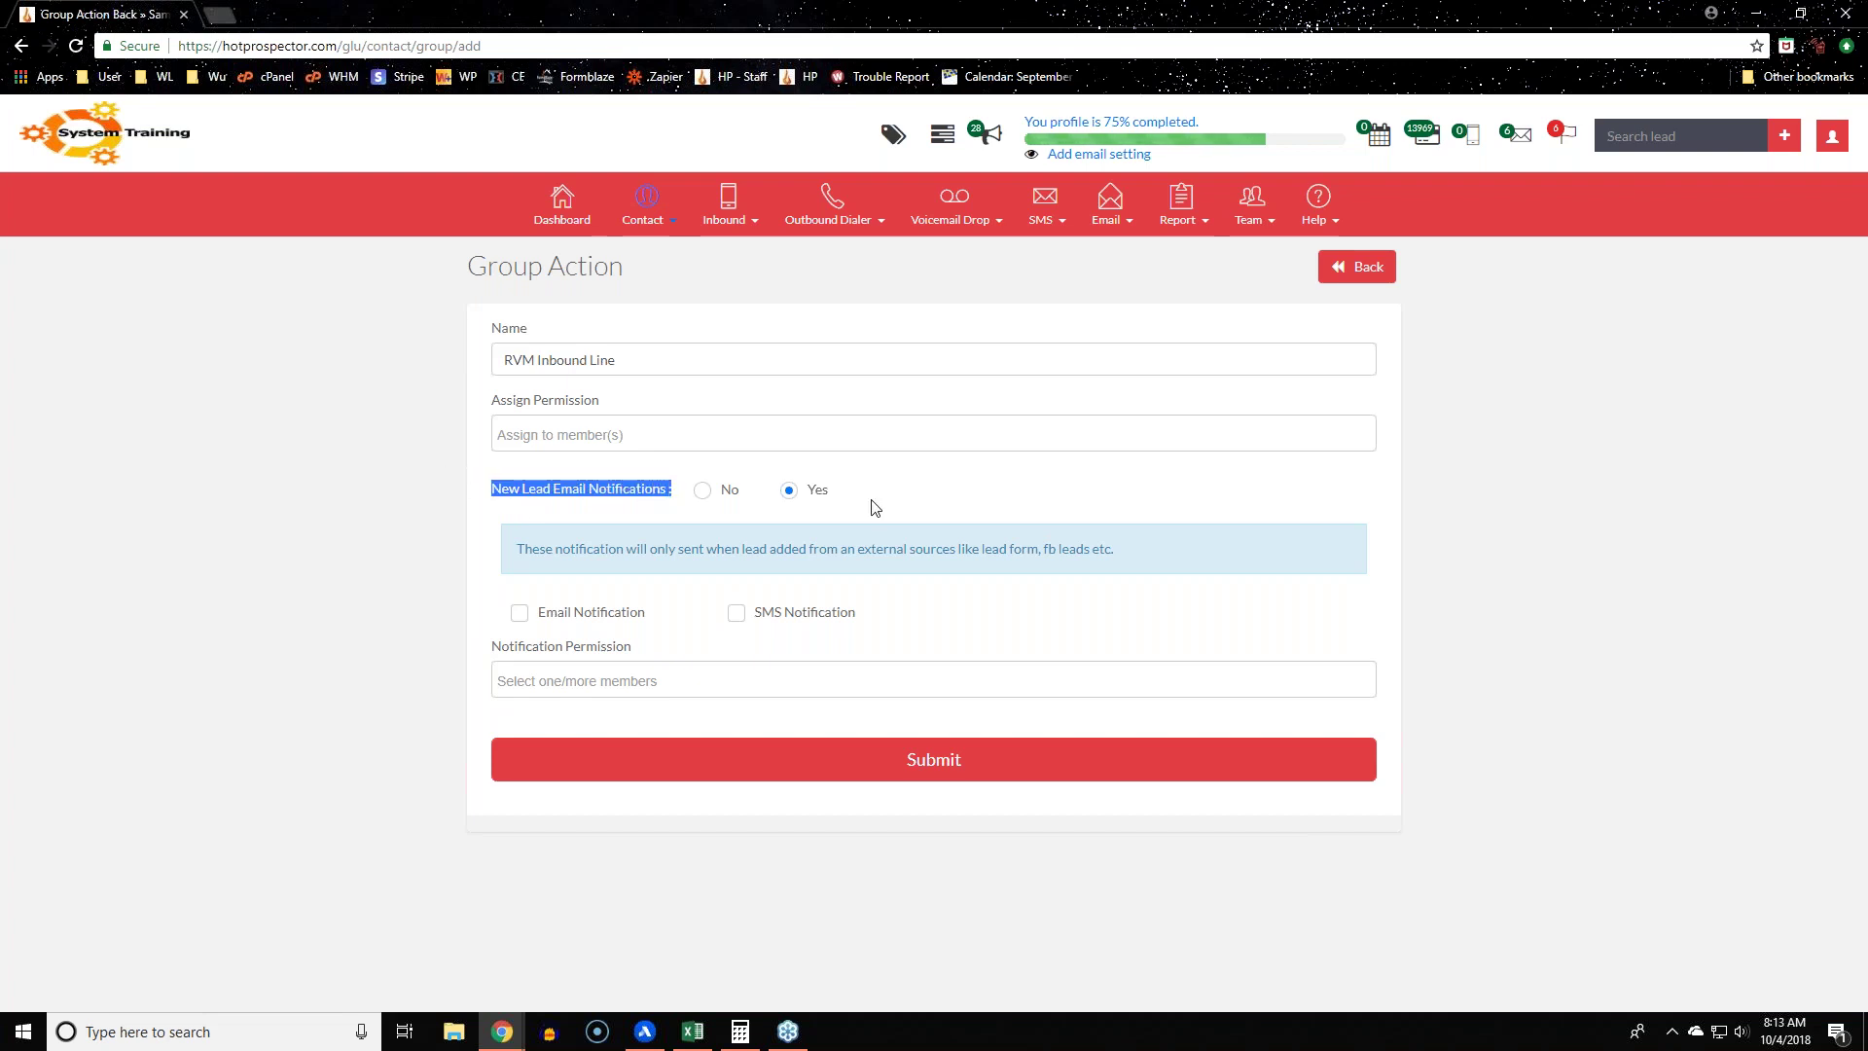
pyautogui.click(831, 499)
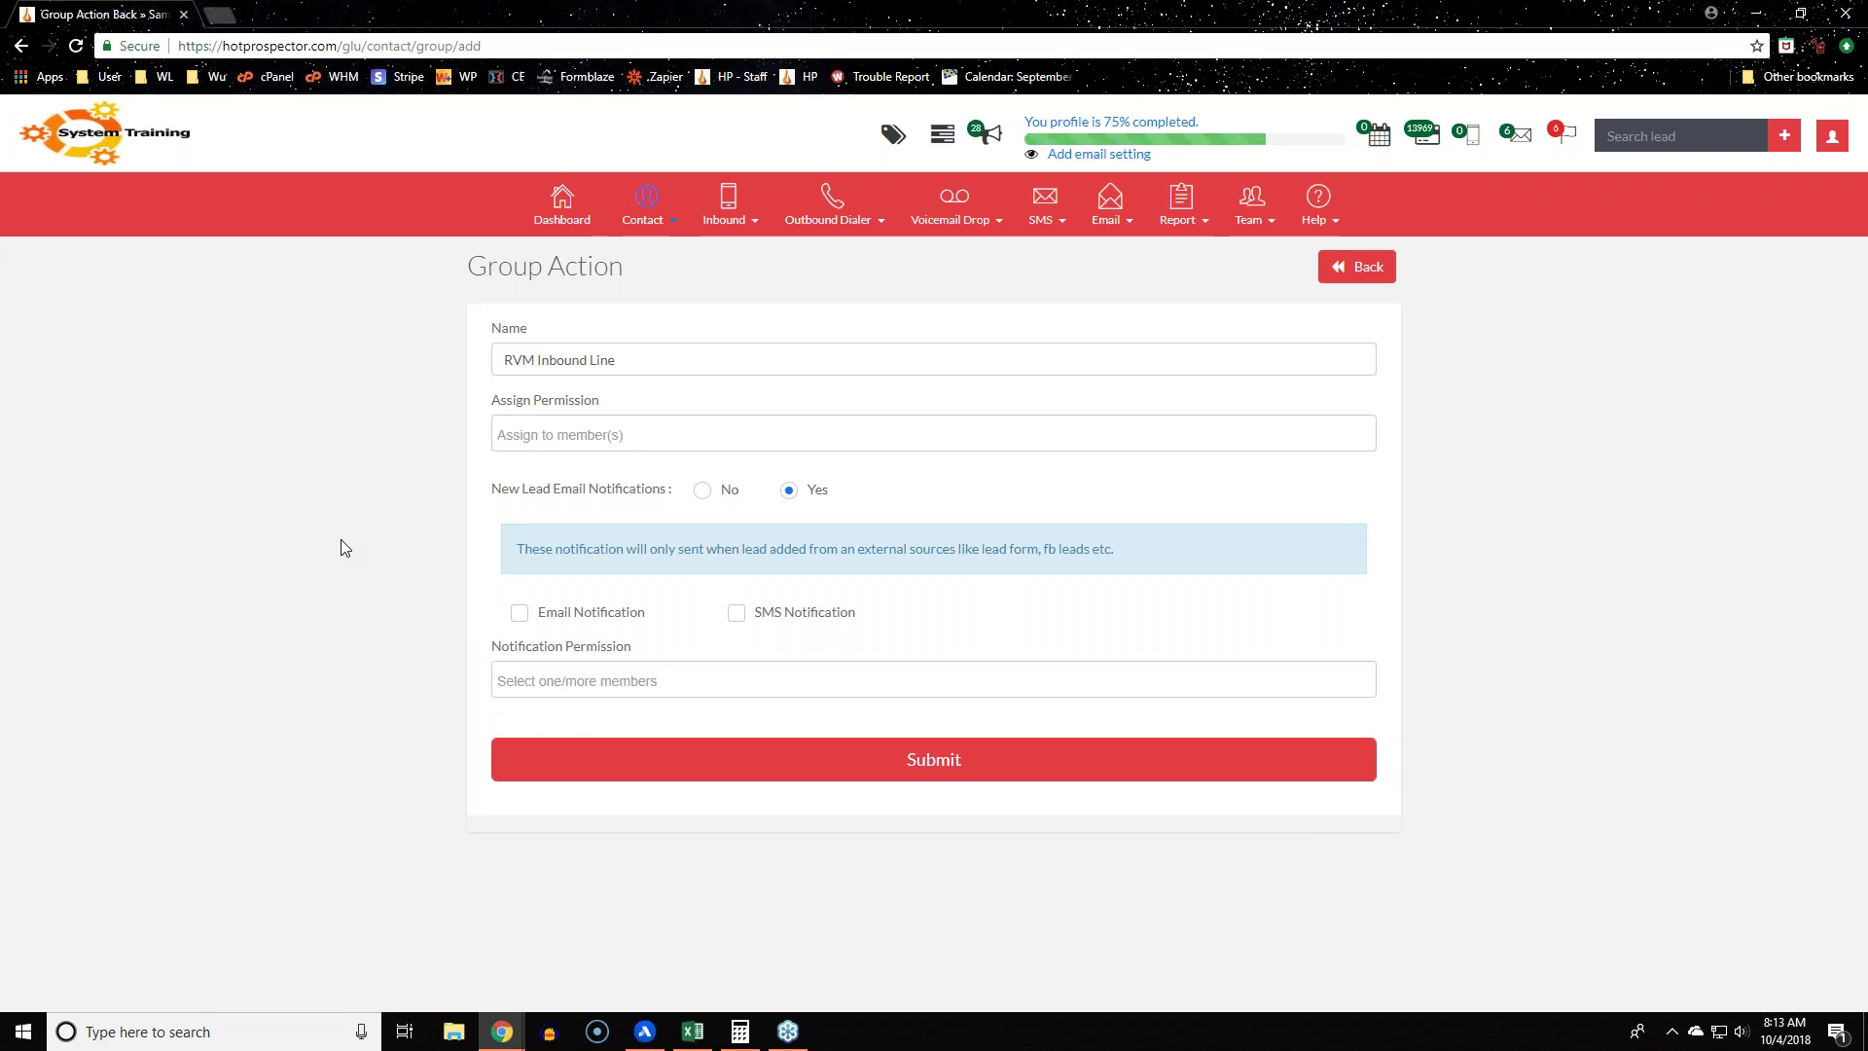
pyautogui.moveTo(483, 493); pyautogui.dragTo(688, 495)
pyautogui.click(306, 570)
# Step: Turn on email and SMS new-lead notifications and submit the RVM Inbound Line group
pyautogui.click(521, 615)
pyautogui.click(739, 613)
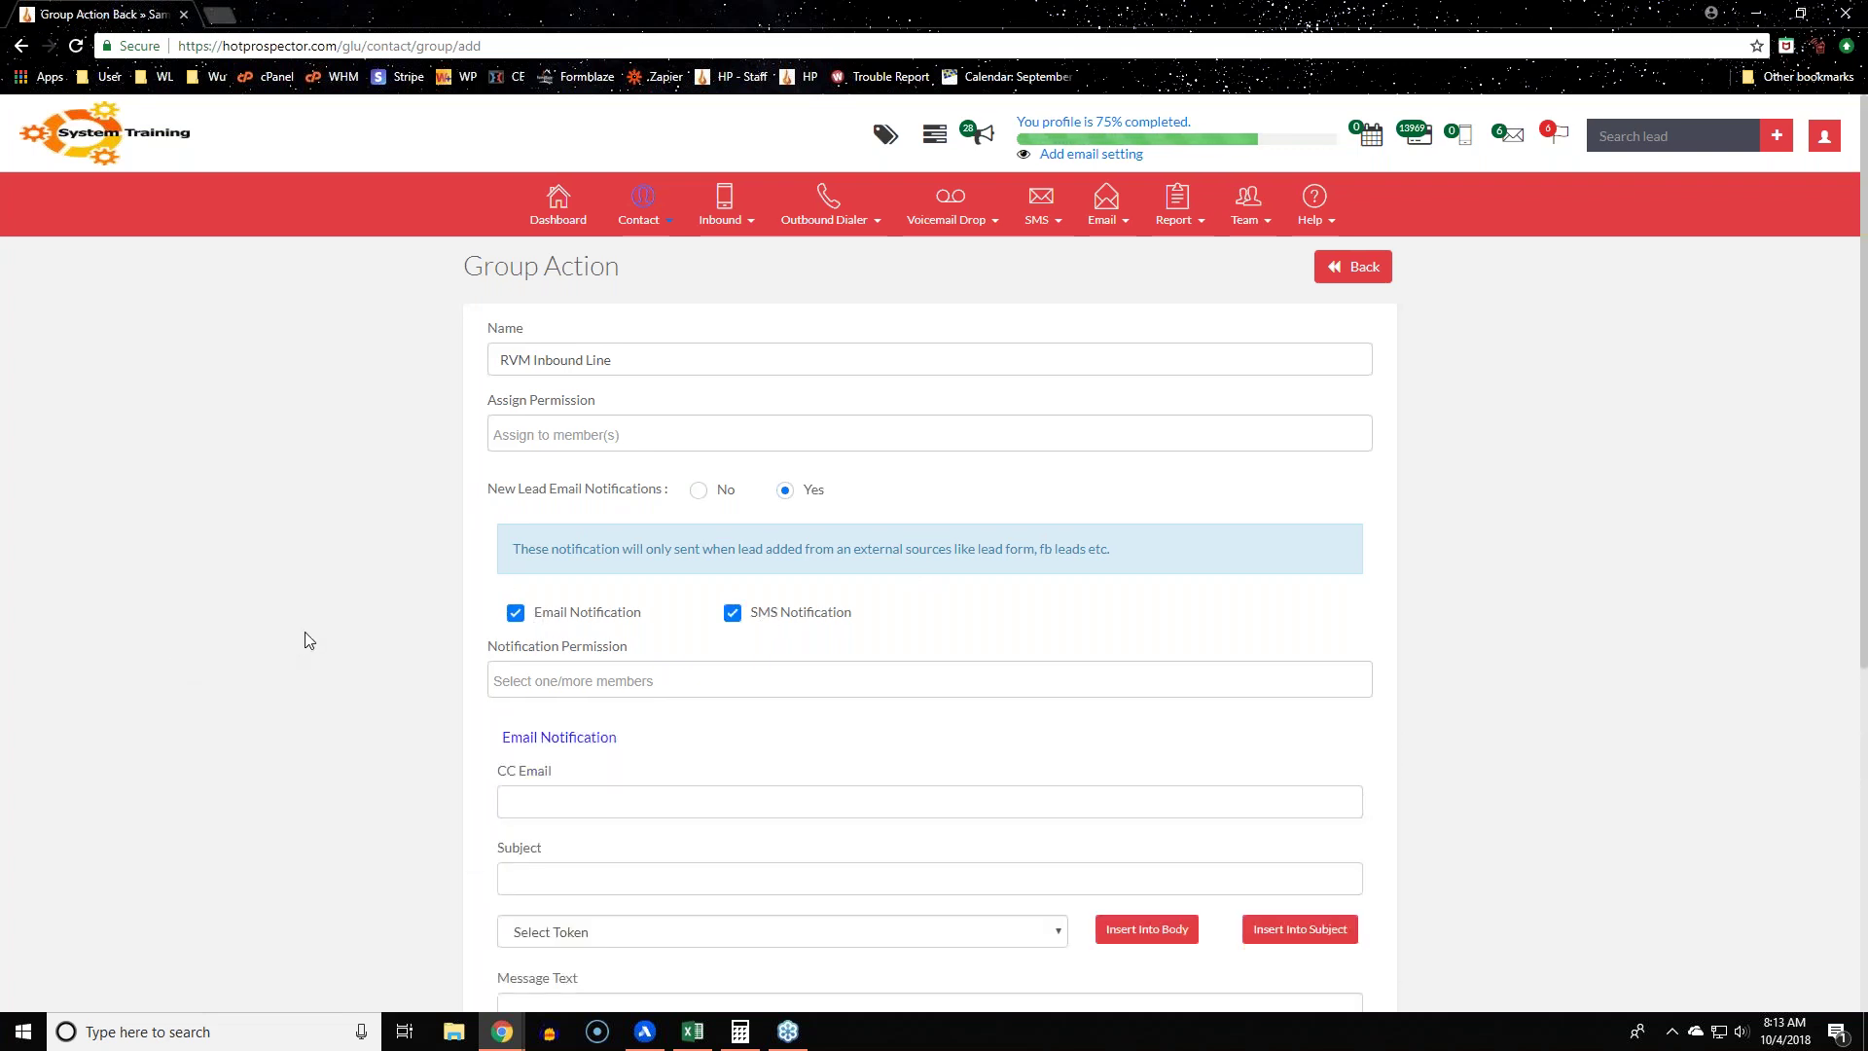
pyautogui.scroll(-6, 306, 632)
pyautogui.scroll(3, 305, 637)
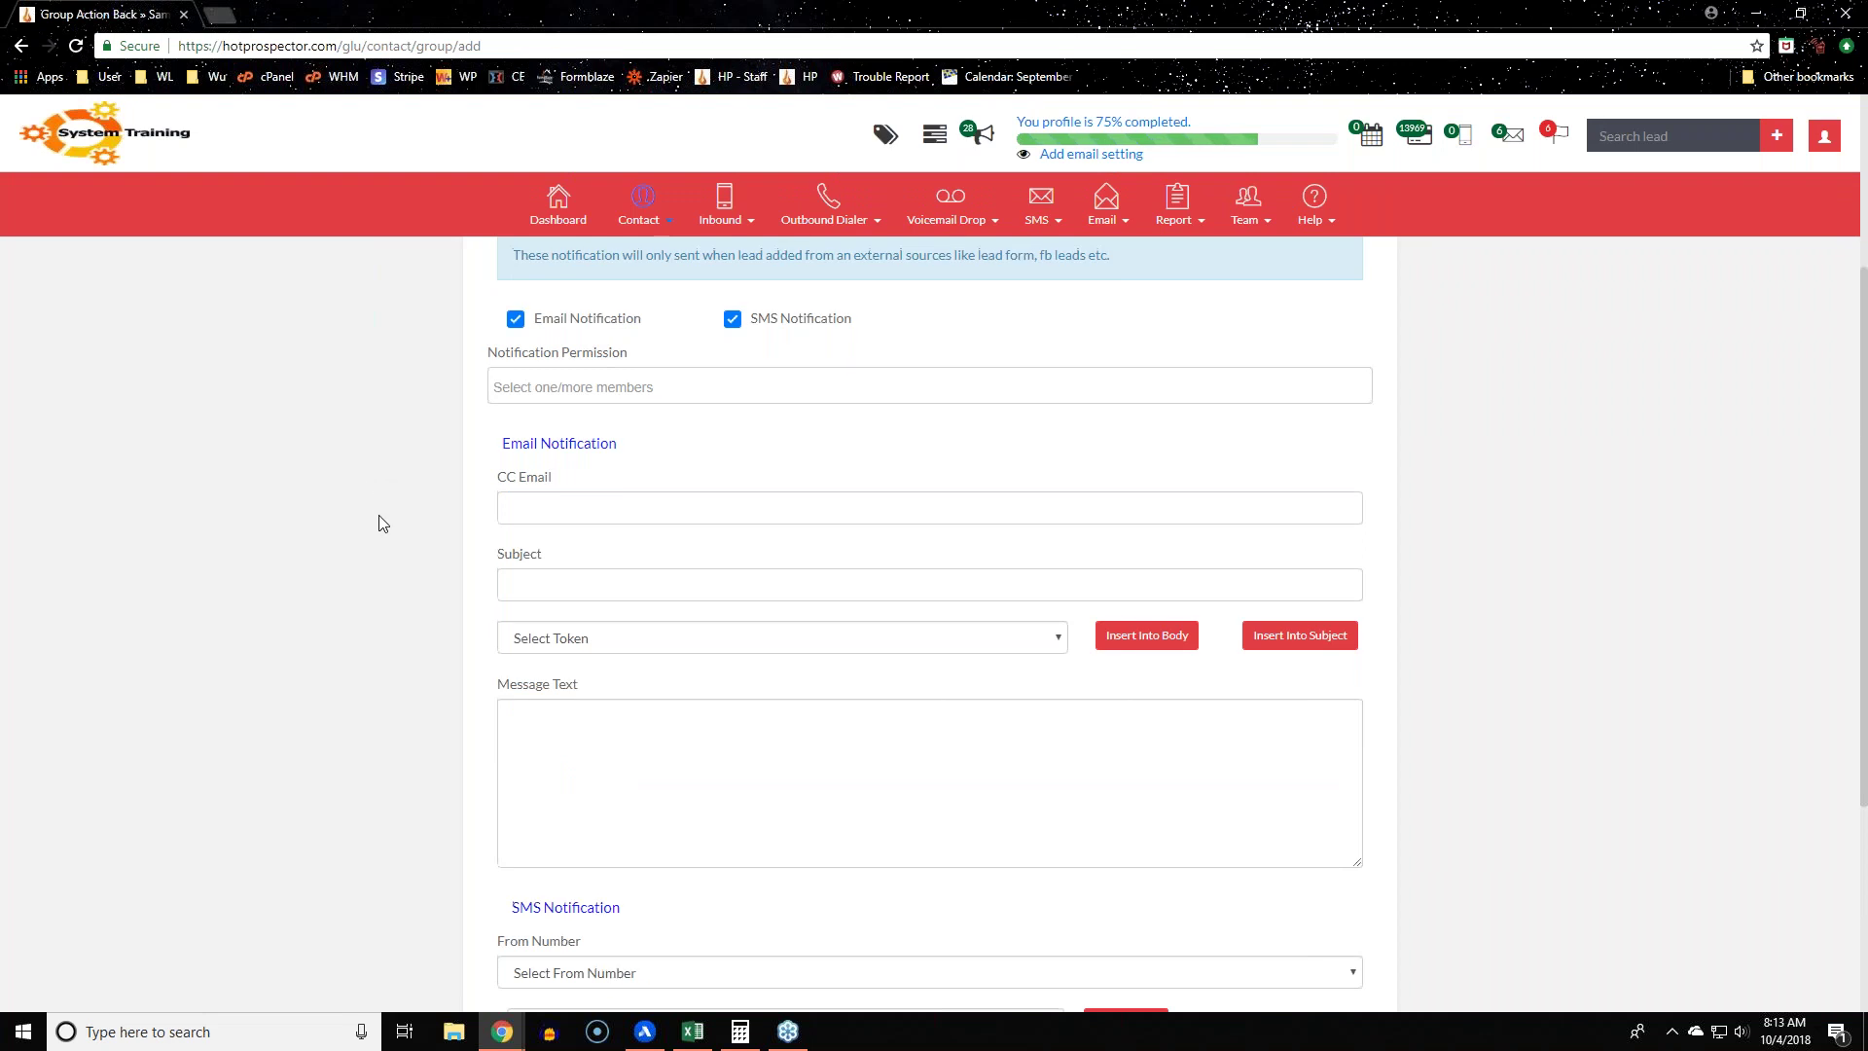
pyautogui.scroll(3, 380, 522)
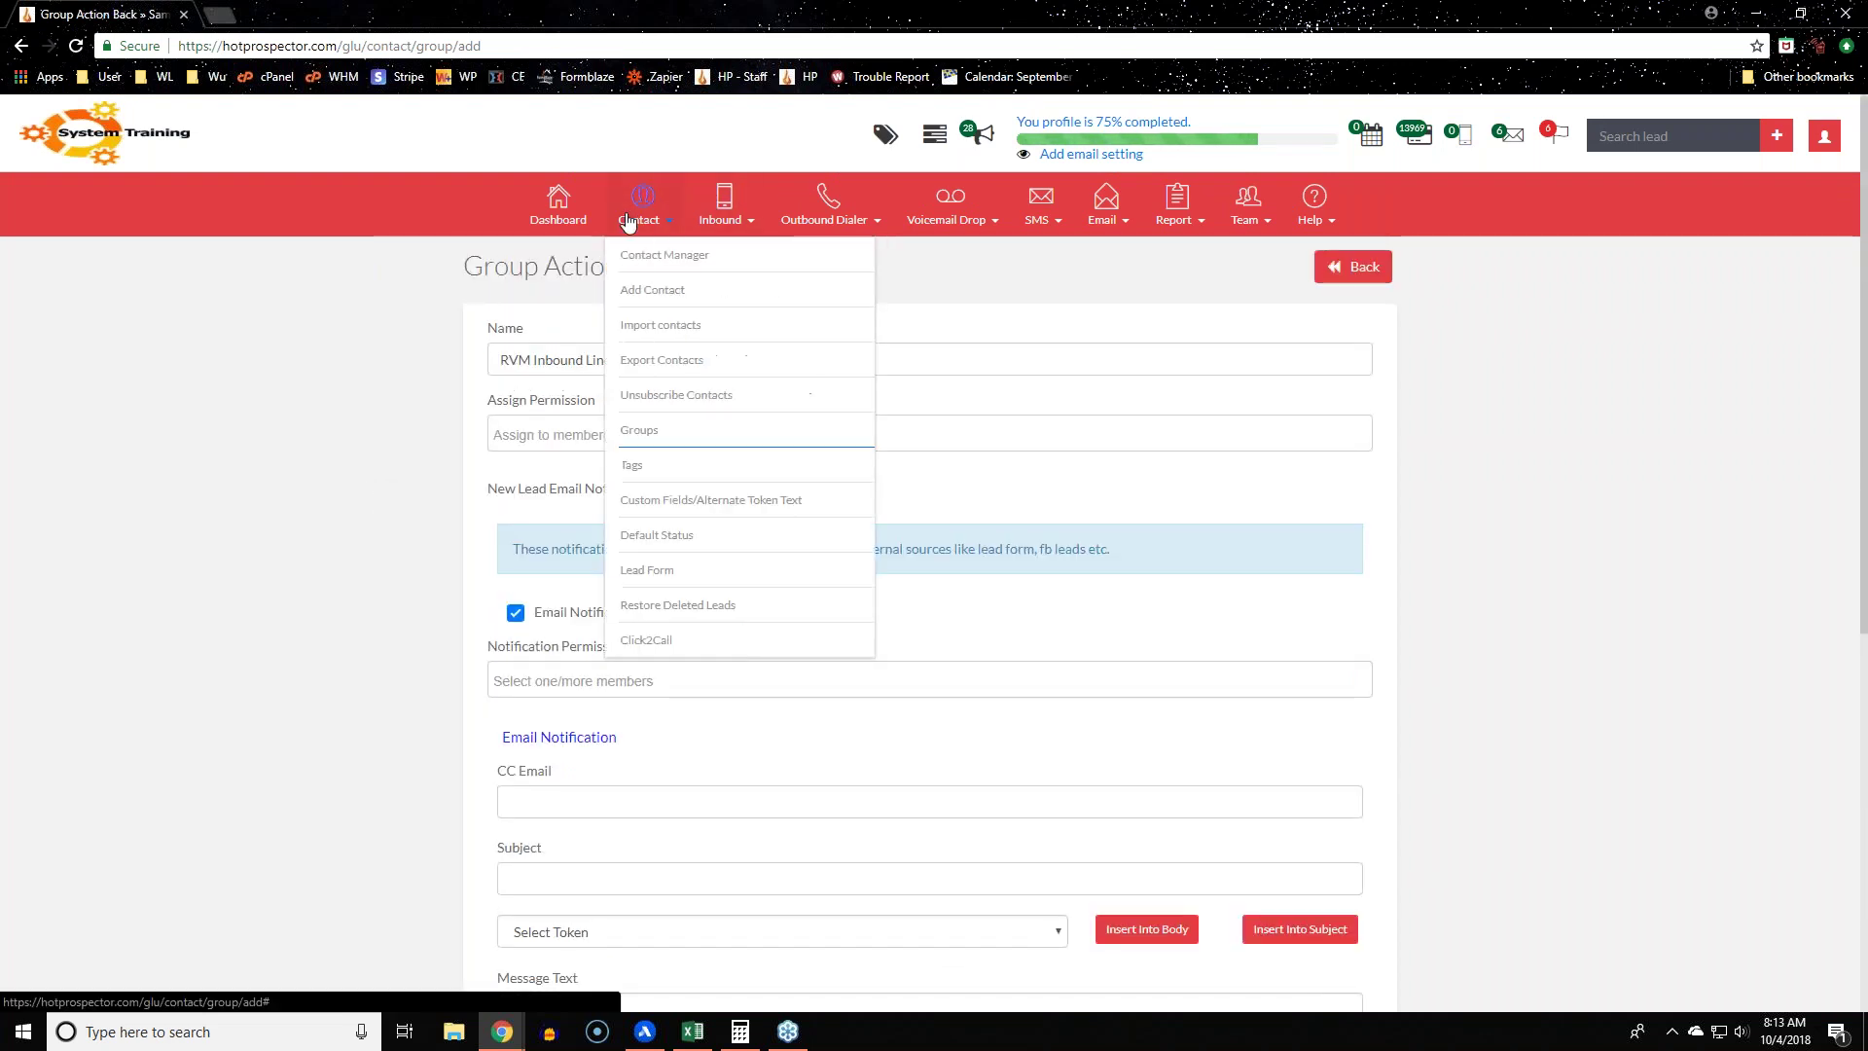
pyautogui.click(699, 489)
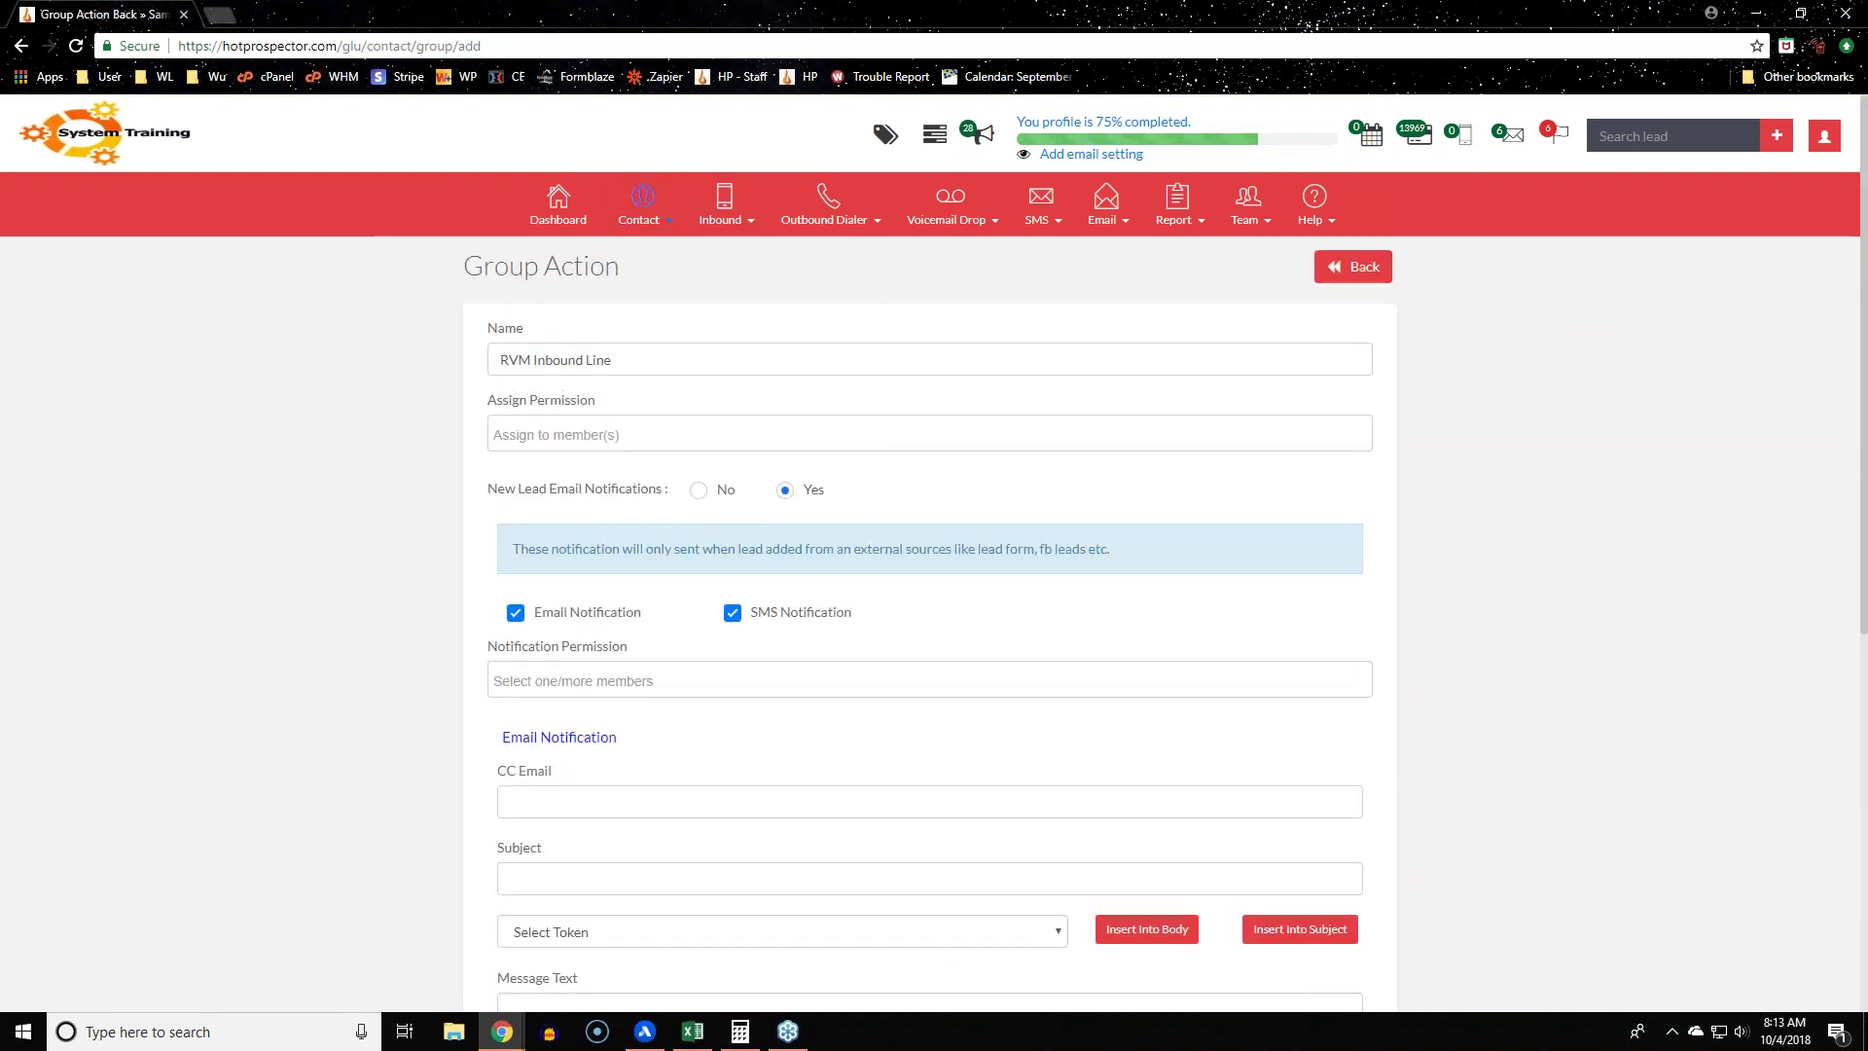
pyautogui.click(932, 570)
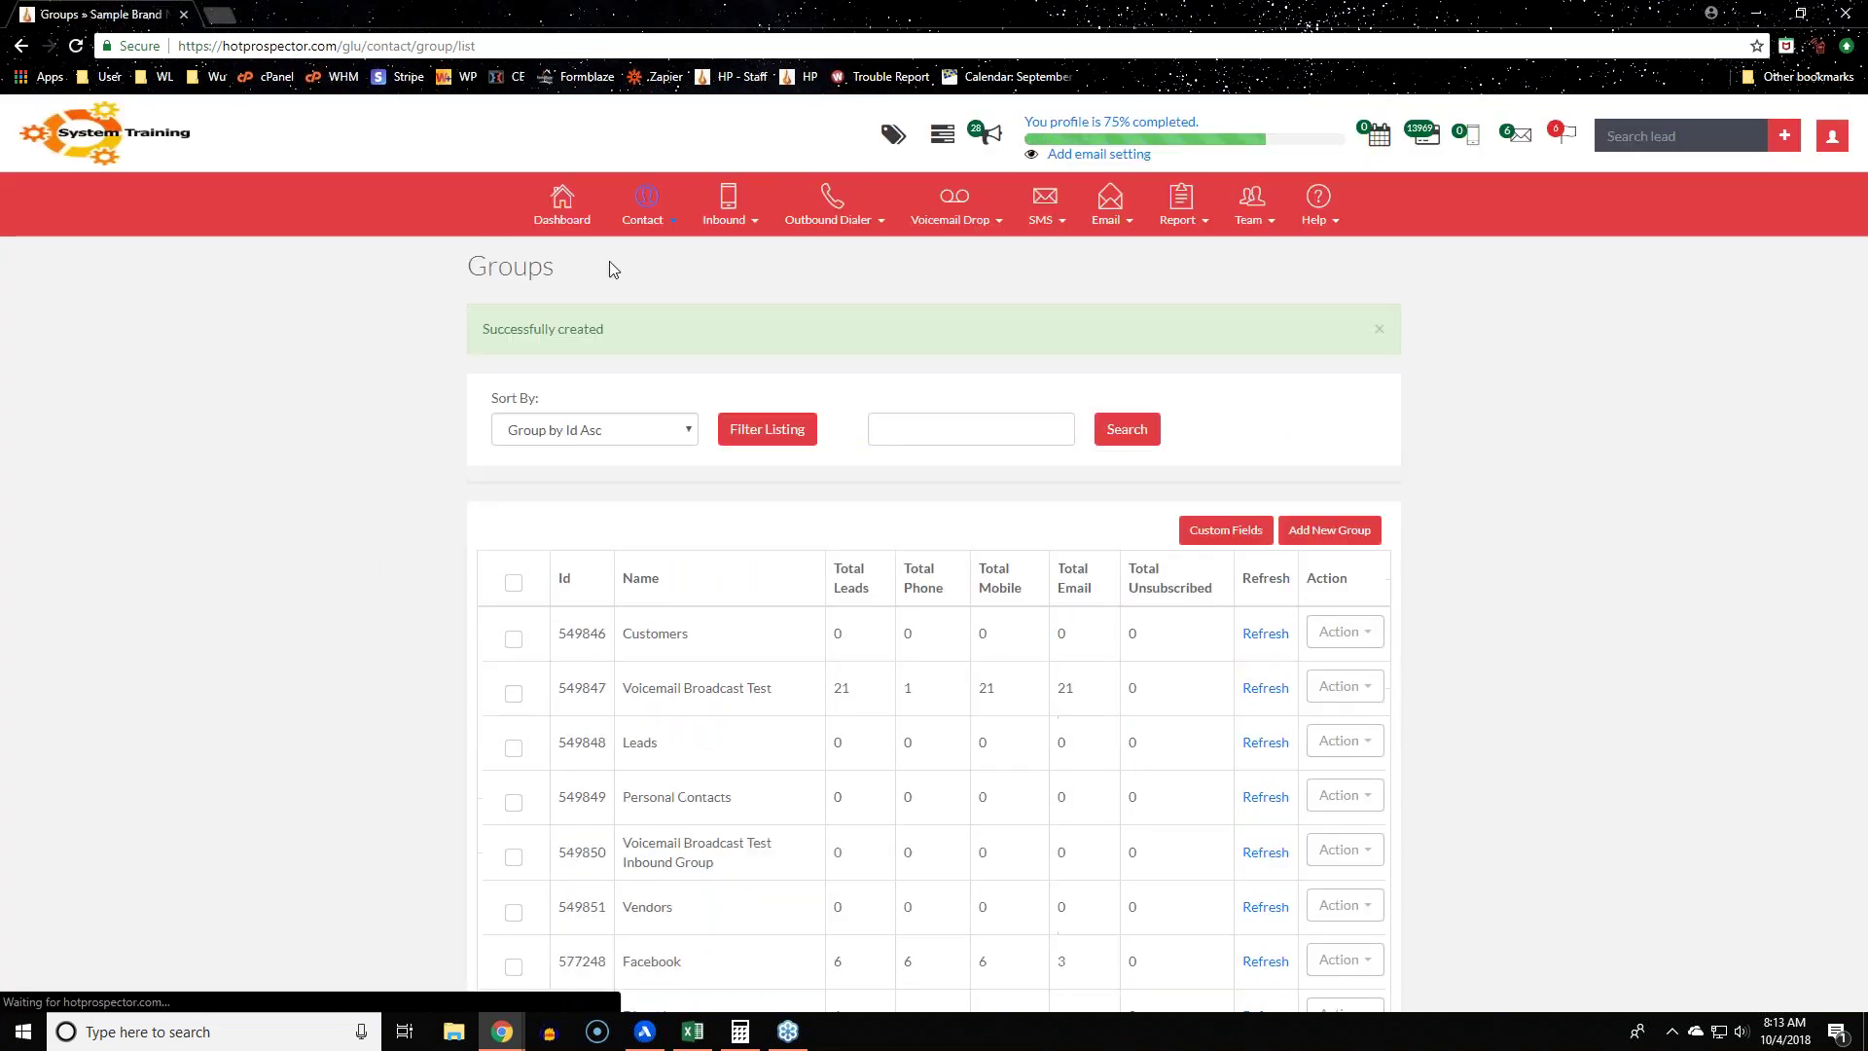
# Step: Go to the Inbound Campaign List and point to New Campaign
pyautogui.click(724, 204)
pyautogui.click(716, 265)
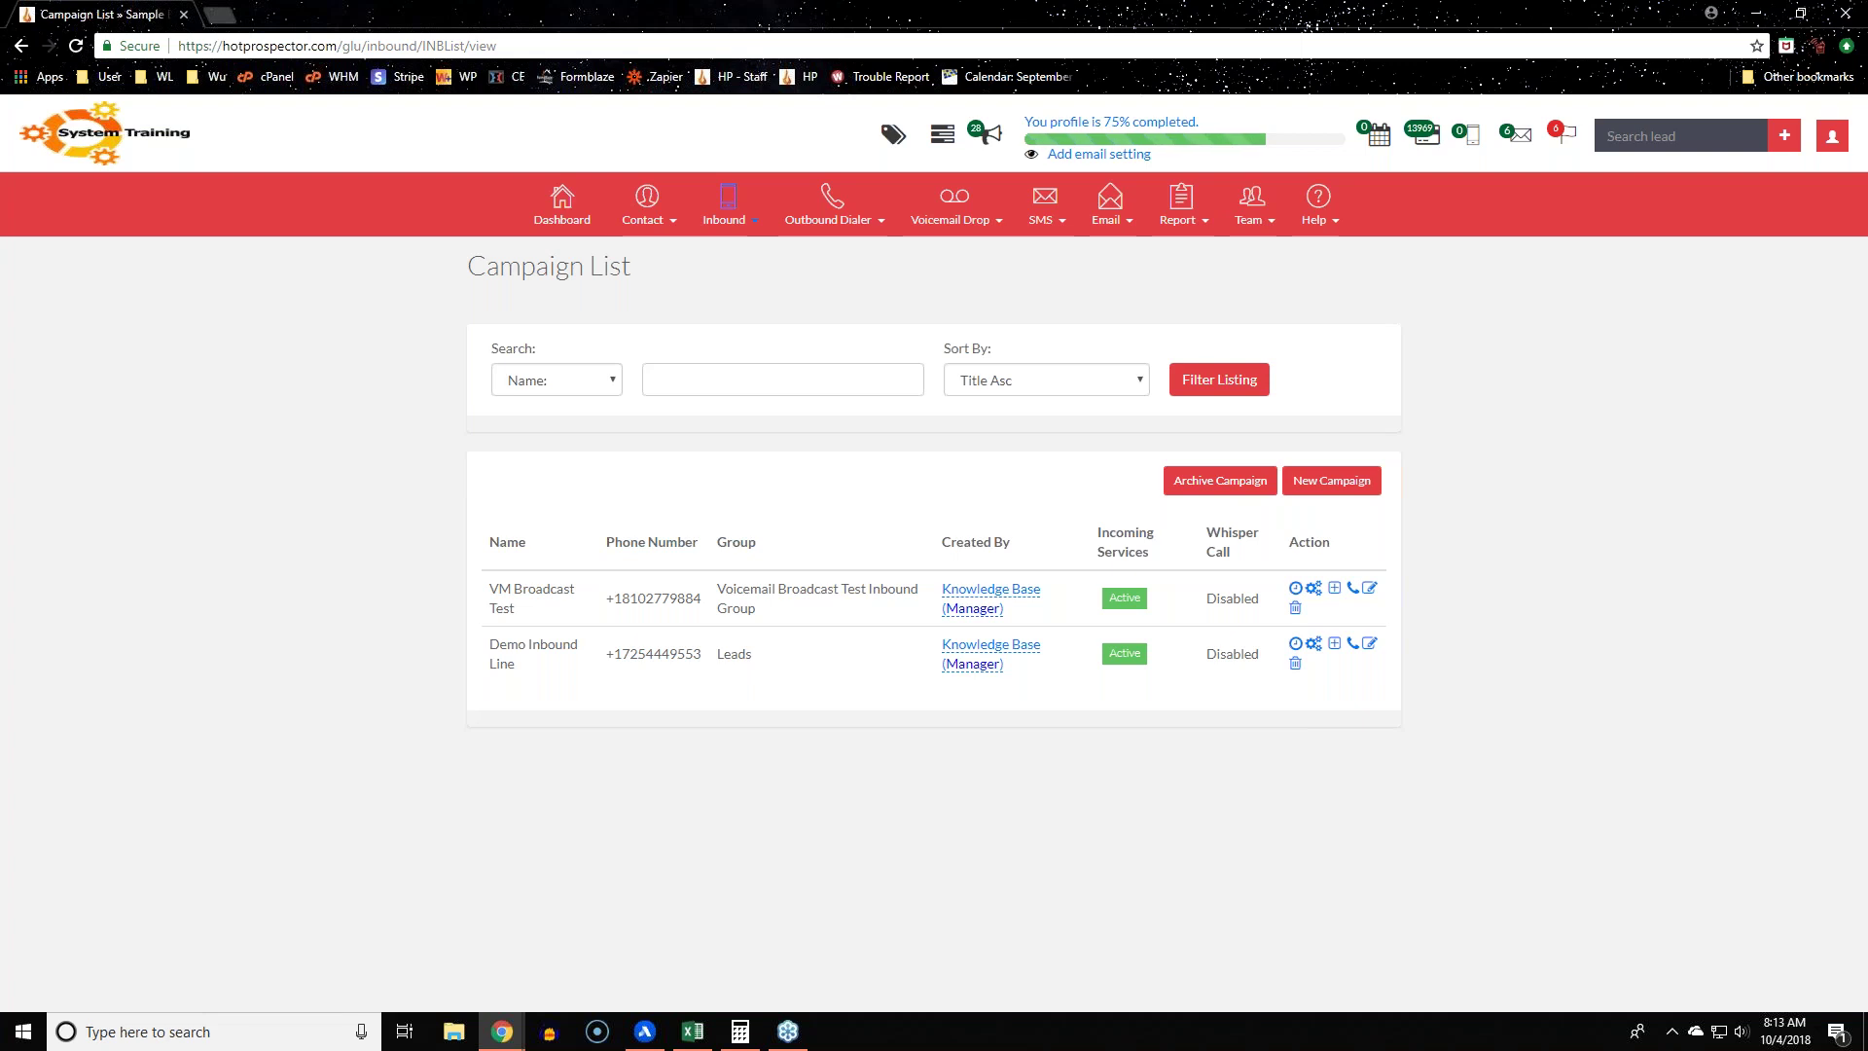
pyautogui.click(1366, 474)
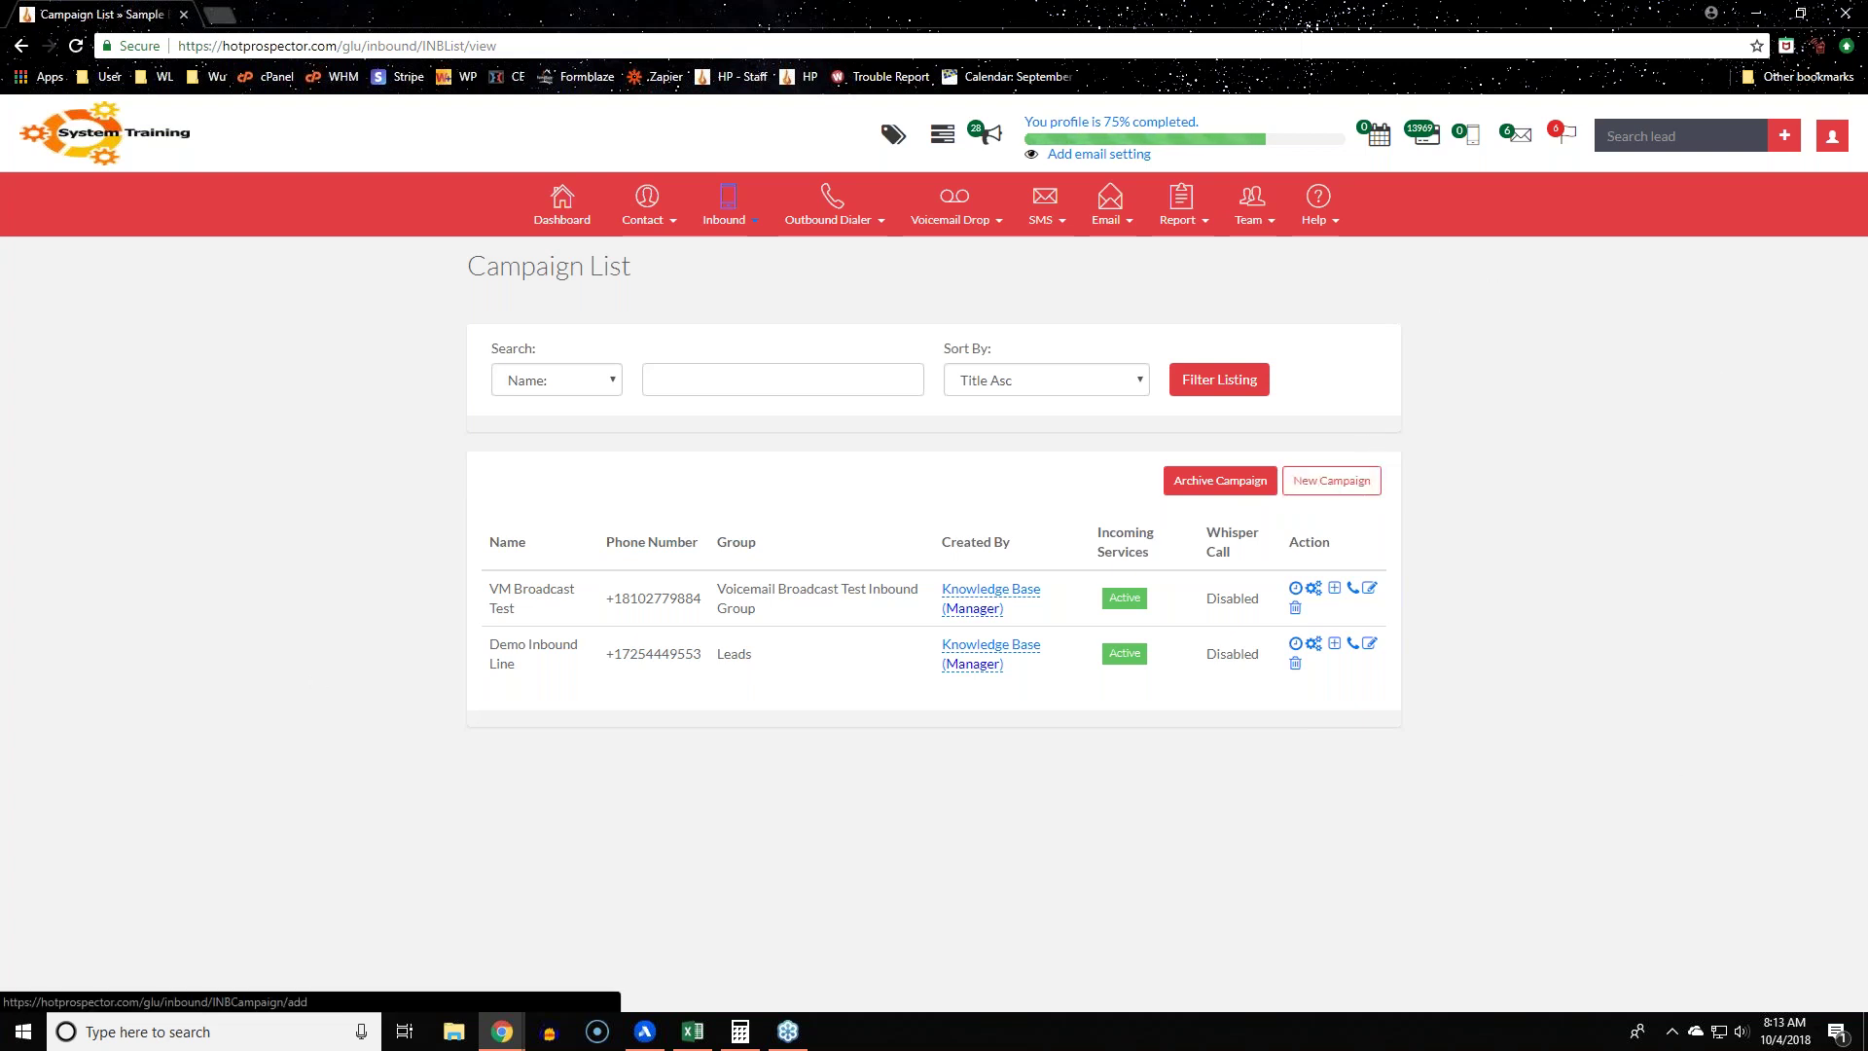
# Step: Open the new campaign form and view the Load Setting campaign choices without picking one
pyautogui.click(1331, 481)
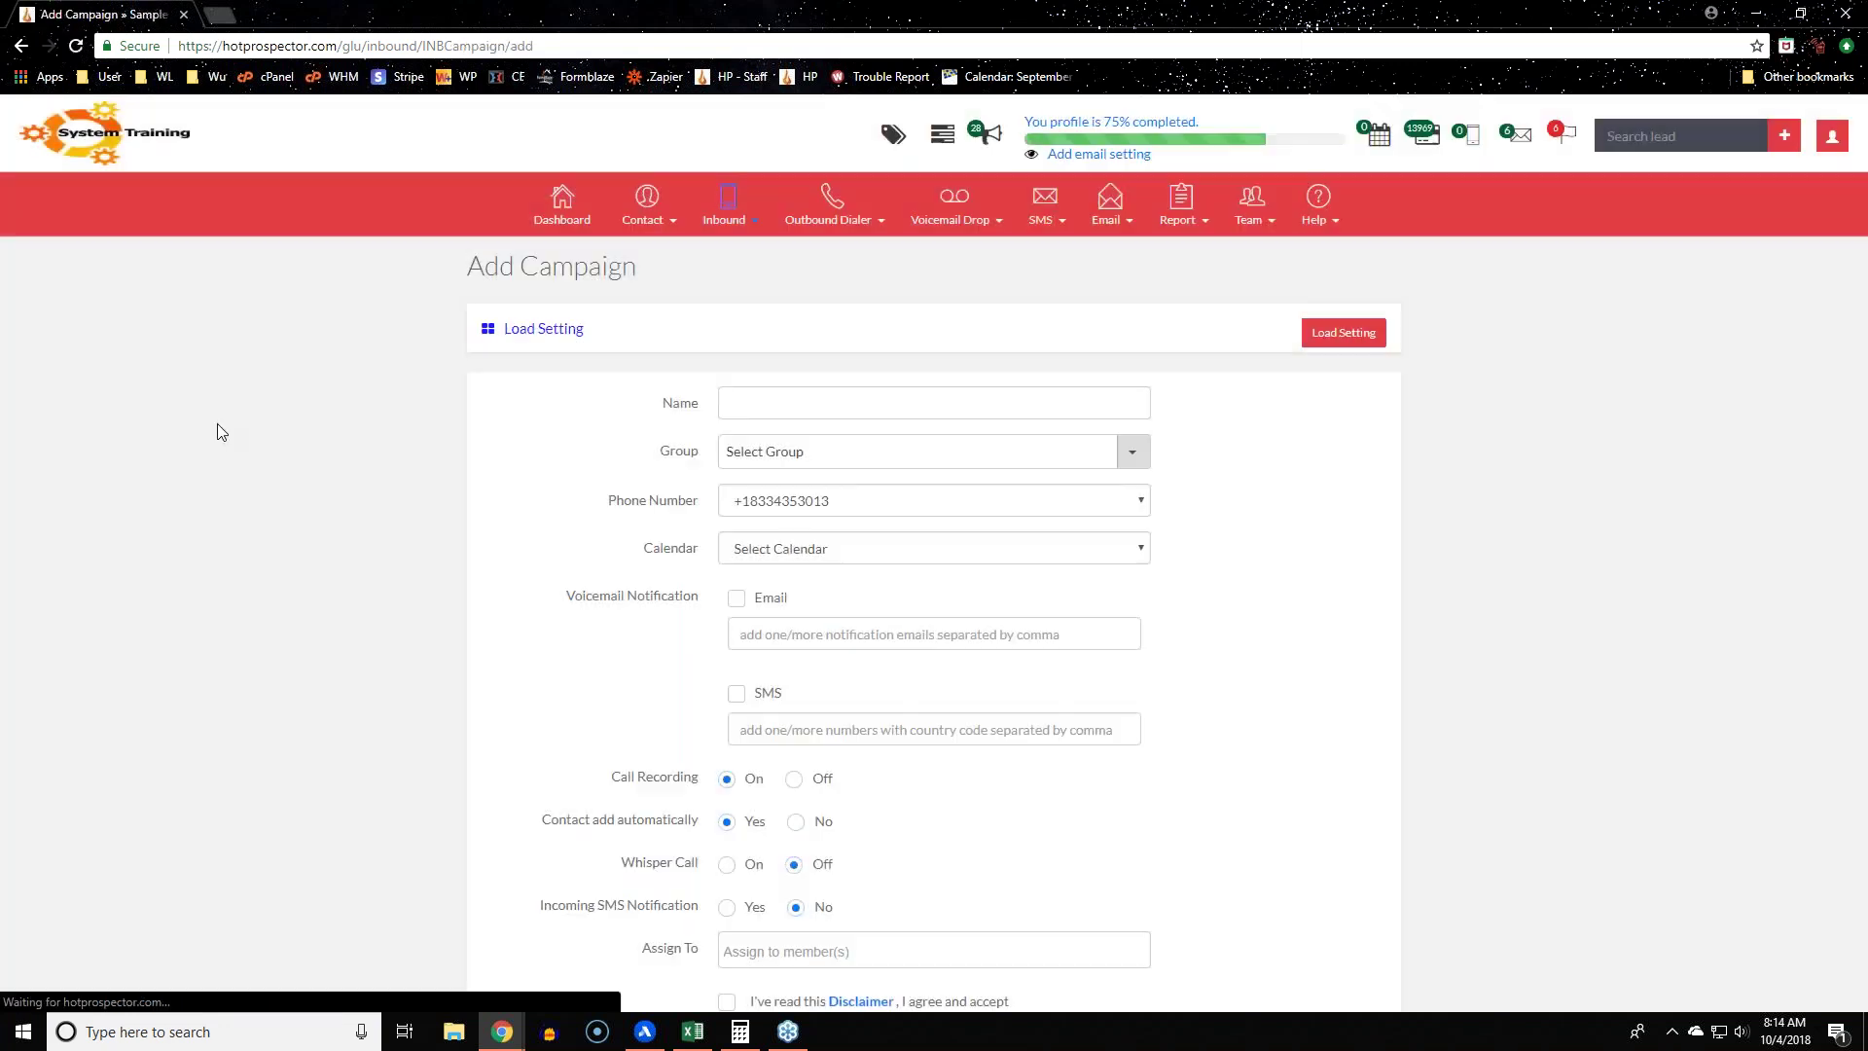
pyautogui.moveTo(622, 339); pyautogui.dragTo(479, 336)
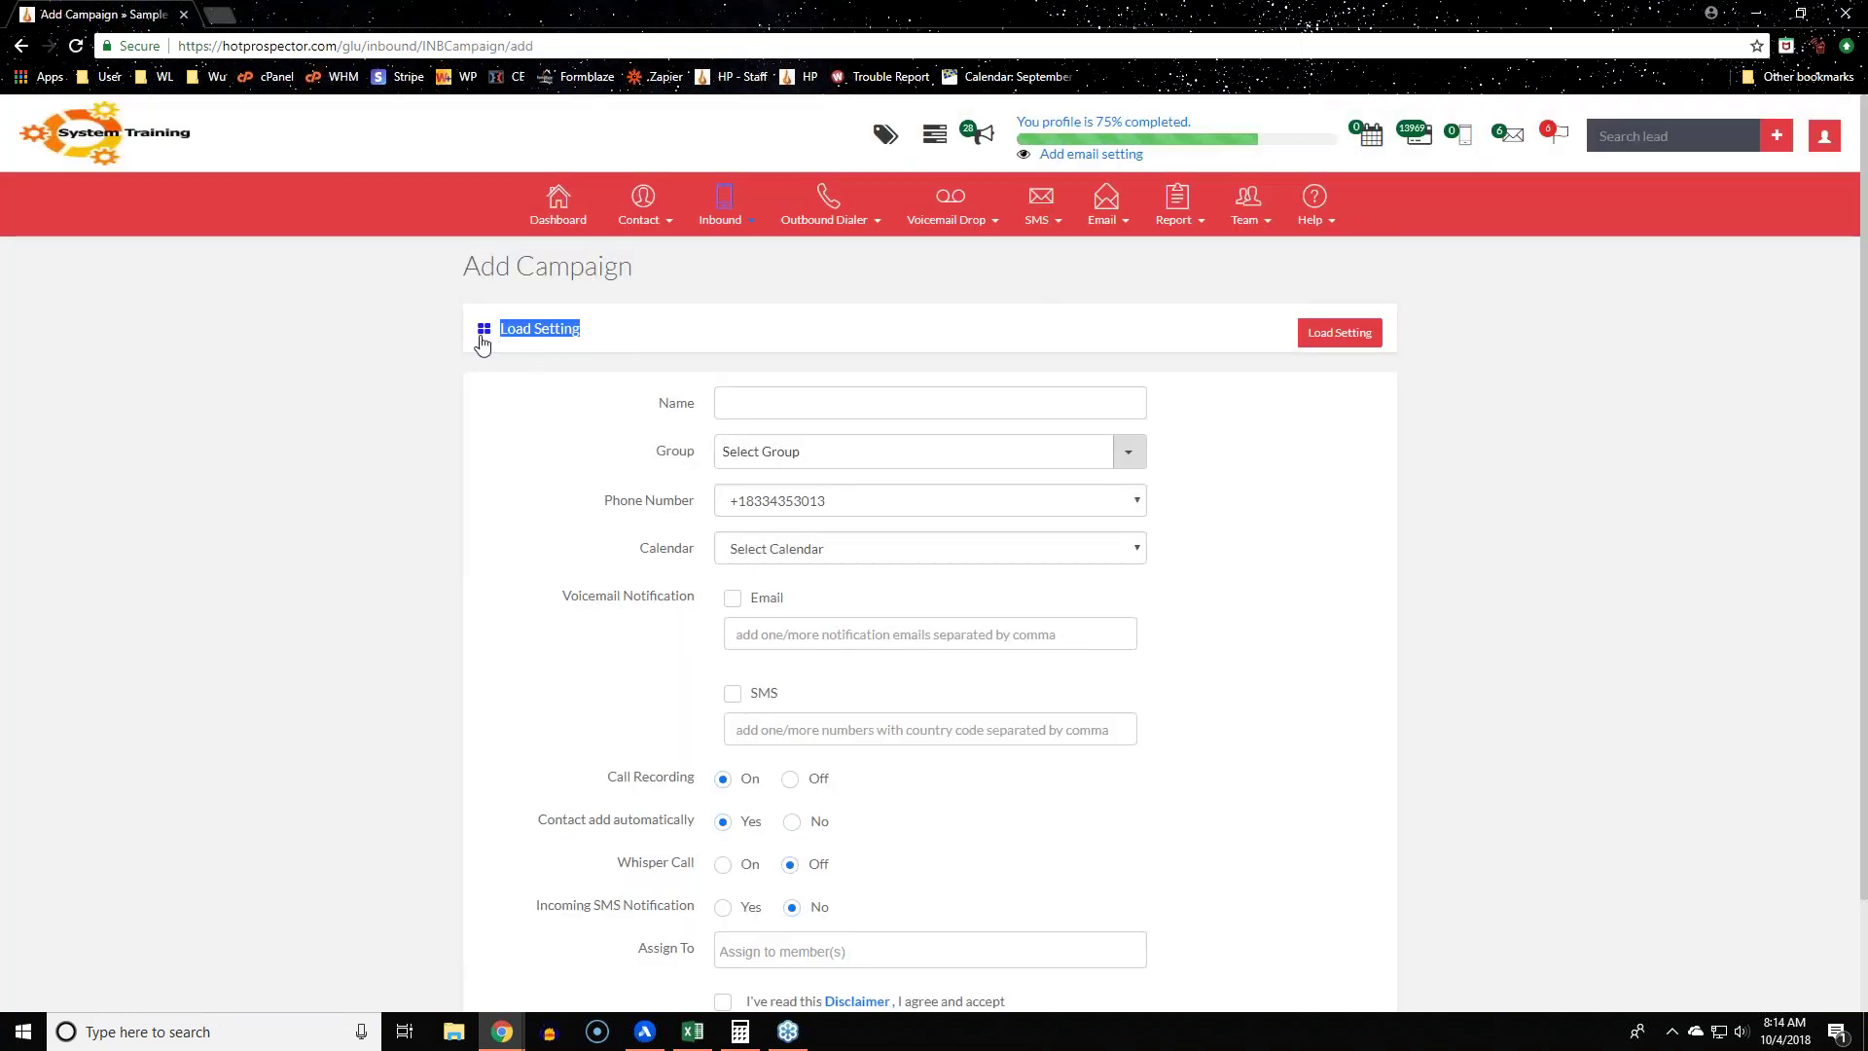
pyautogui.click(395, 359)
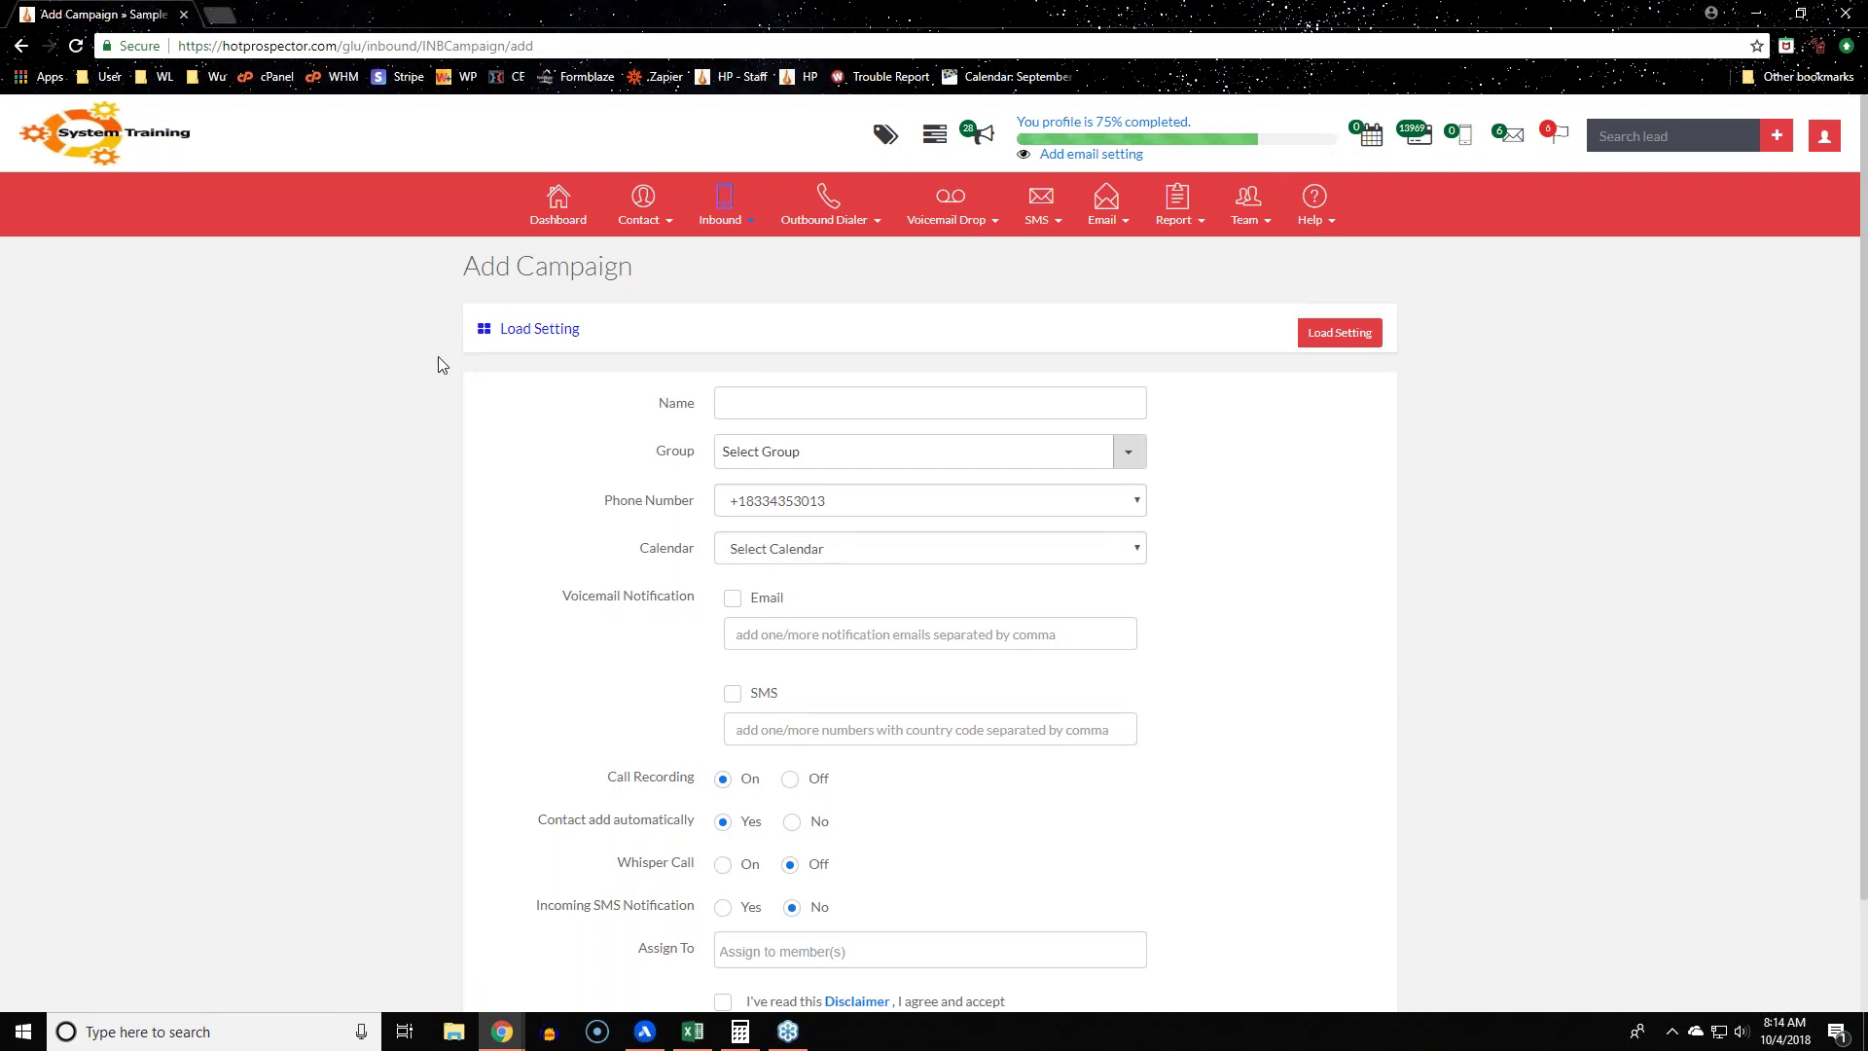
pyautogui.click(1327, 340)
pyautogui.click(1255, 335)
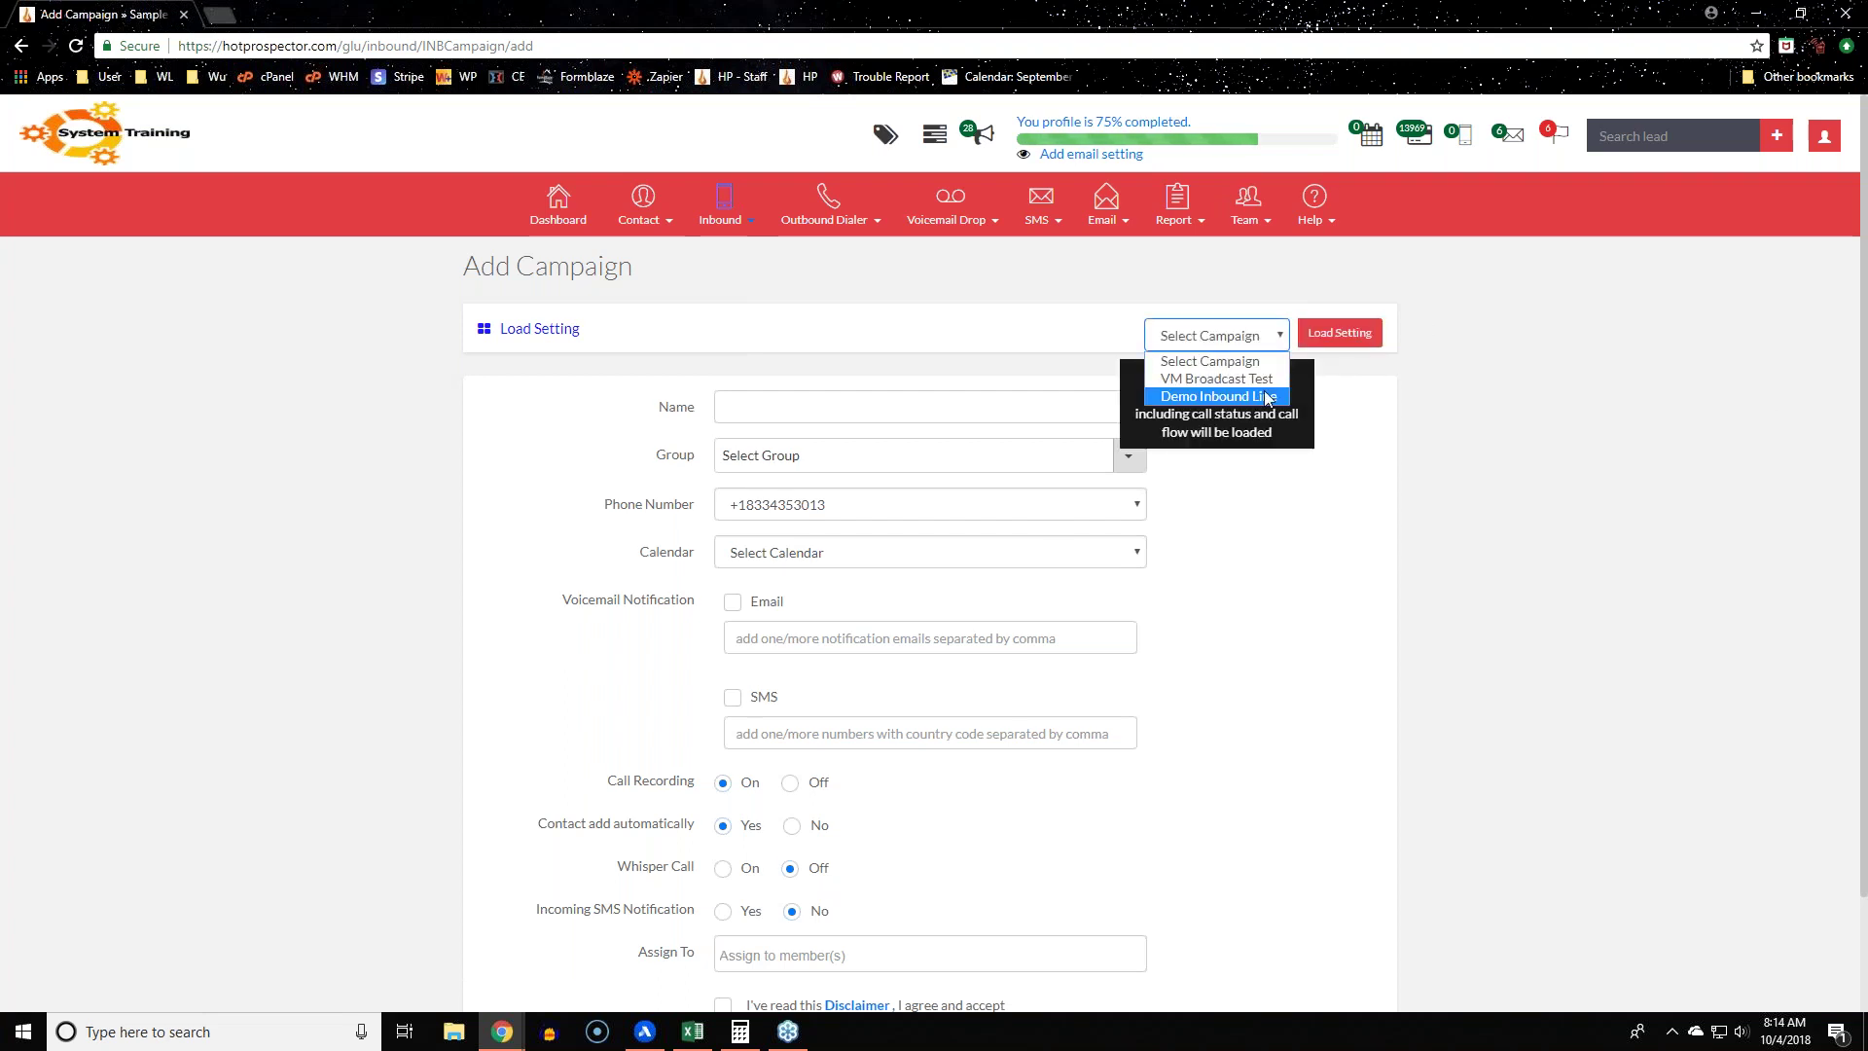
pyautogui.click(1420, 788)
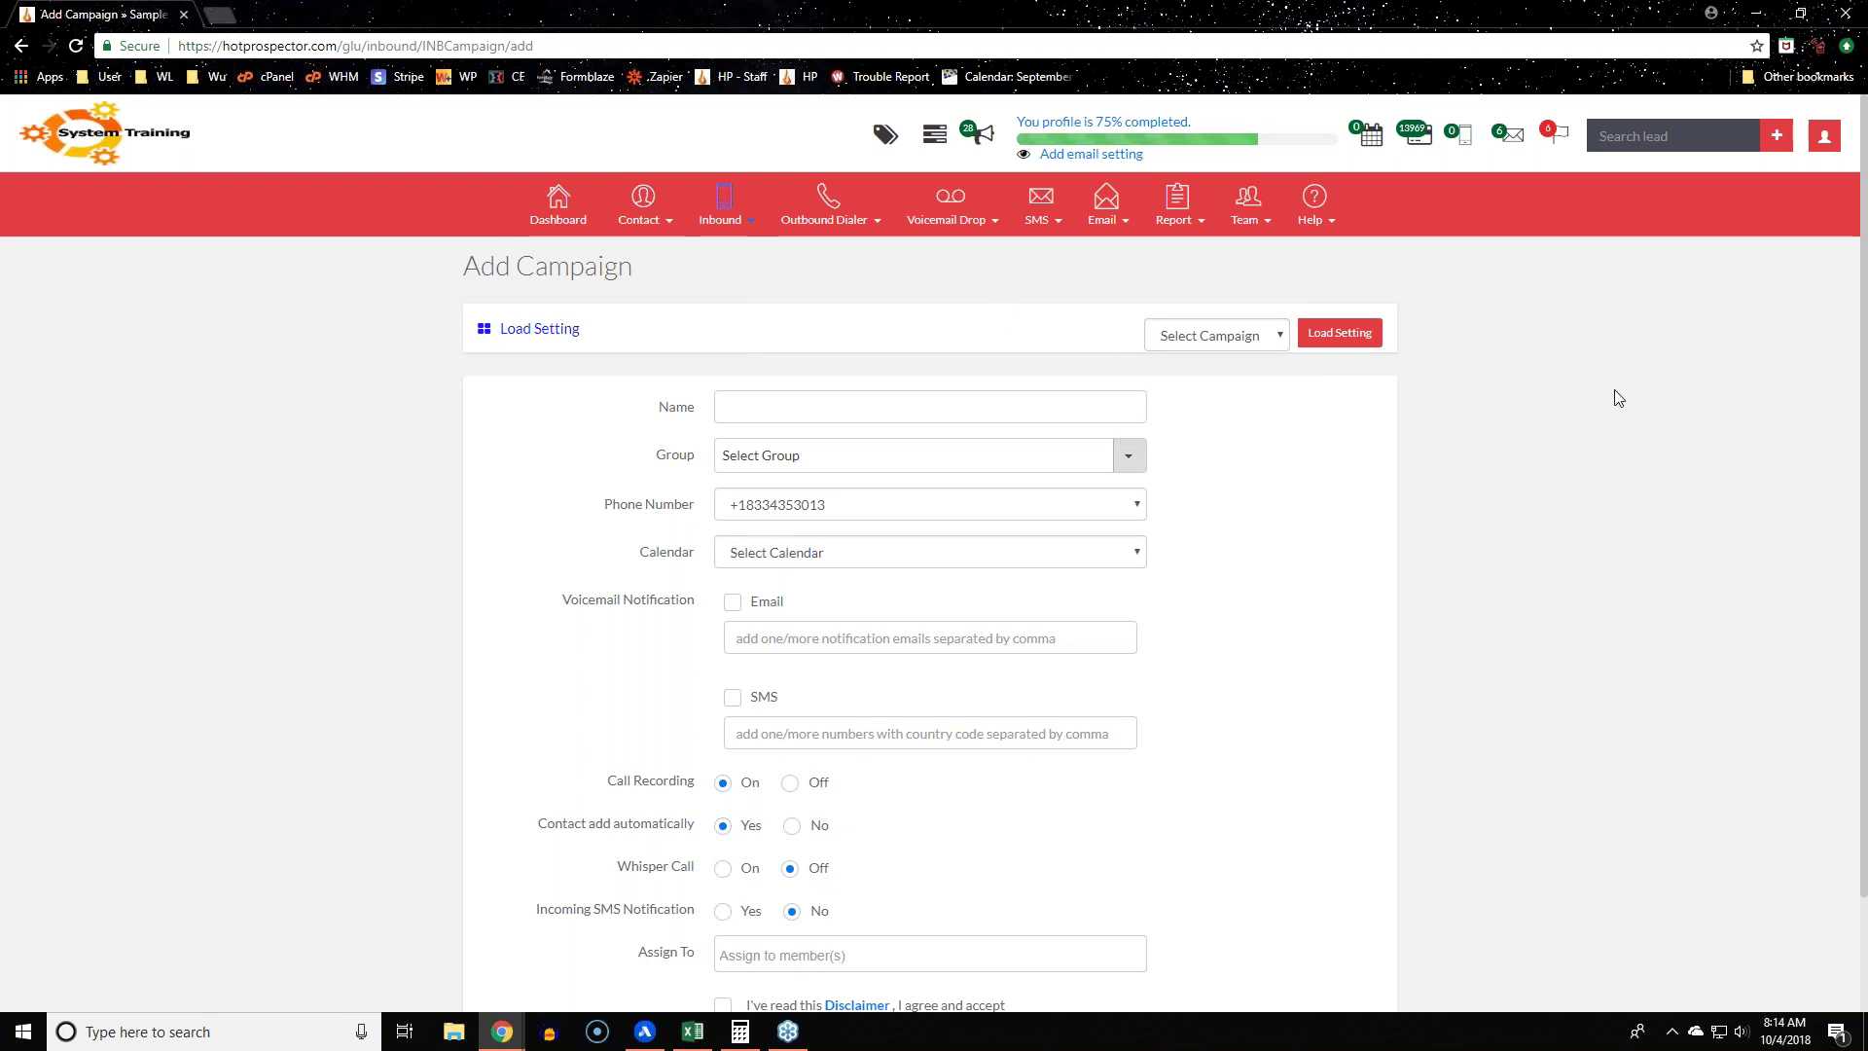
# Step: Name the campaign 'RVM Demo Inbound' and choose RVM Inbound Line as its group
pyautogui.click(846, 410)
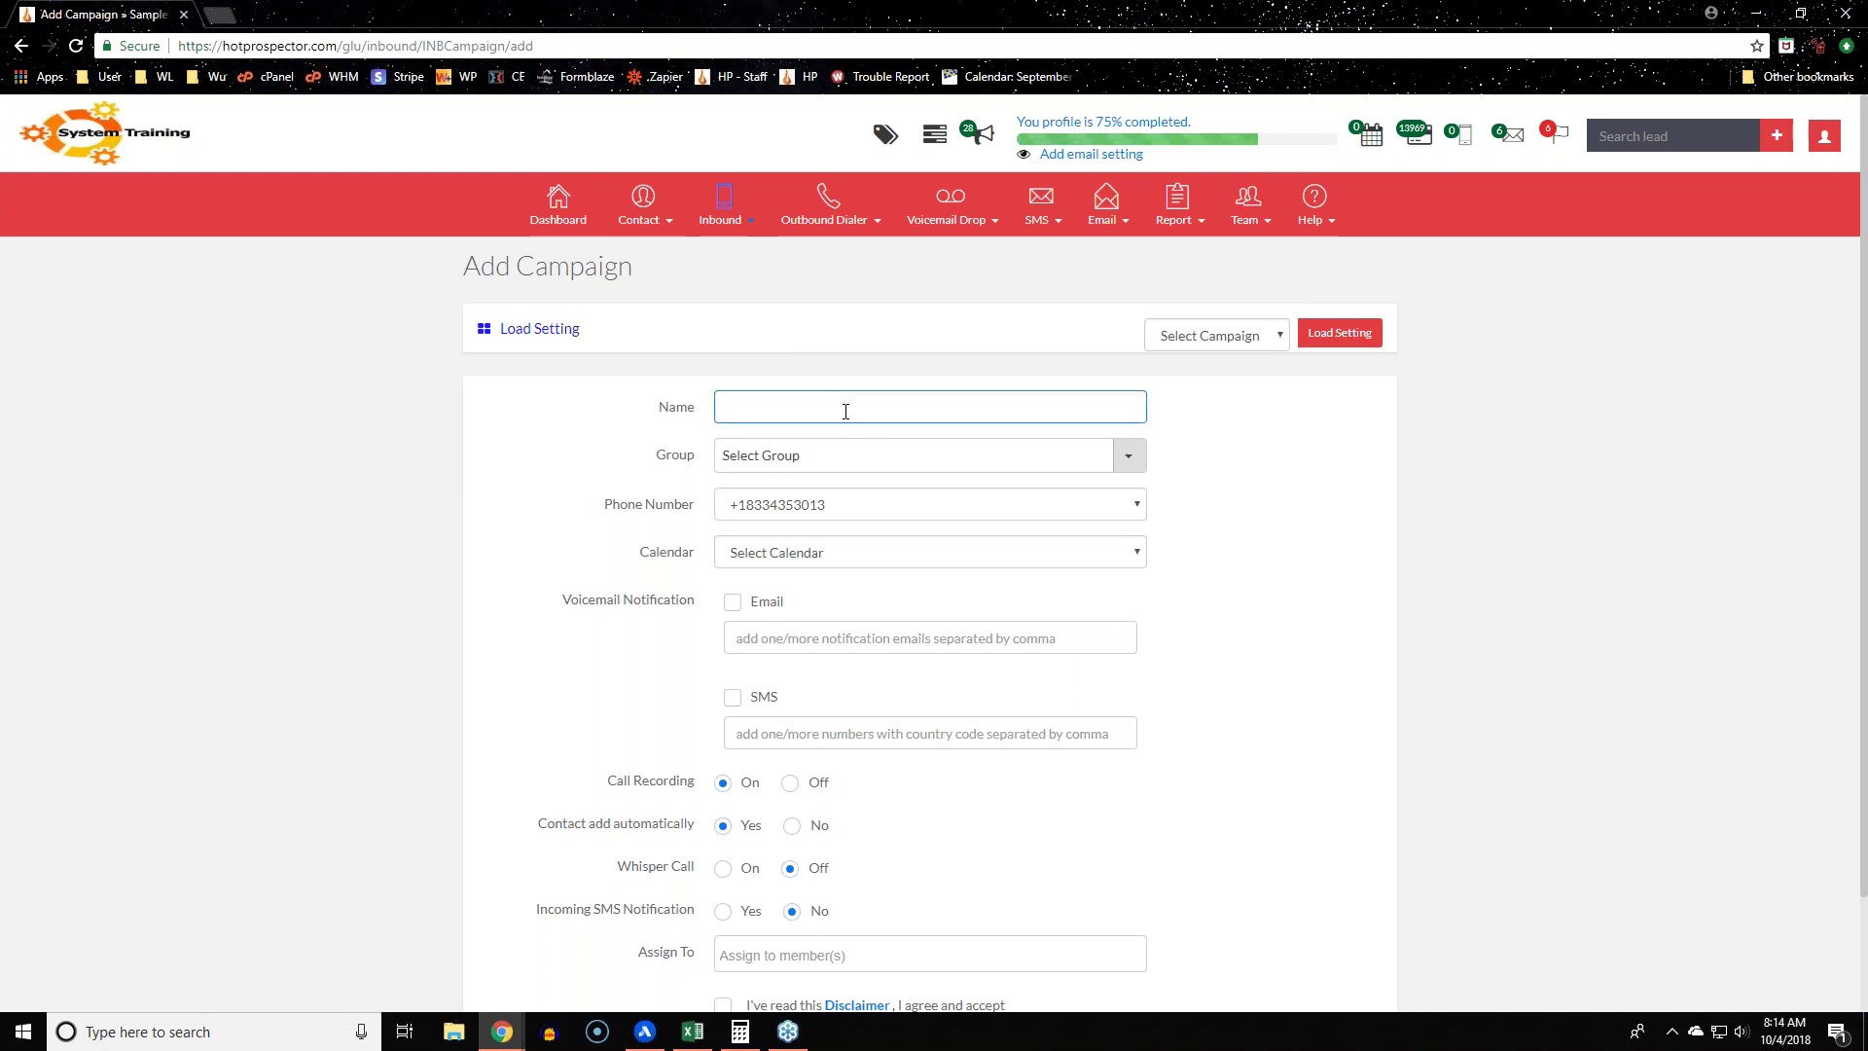
pyautogui.write('RVM Demo Inbound')
pyautogui.click(552, 457)
pyautogui.click(924, 455)
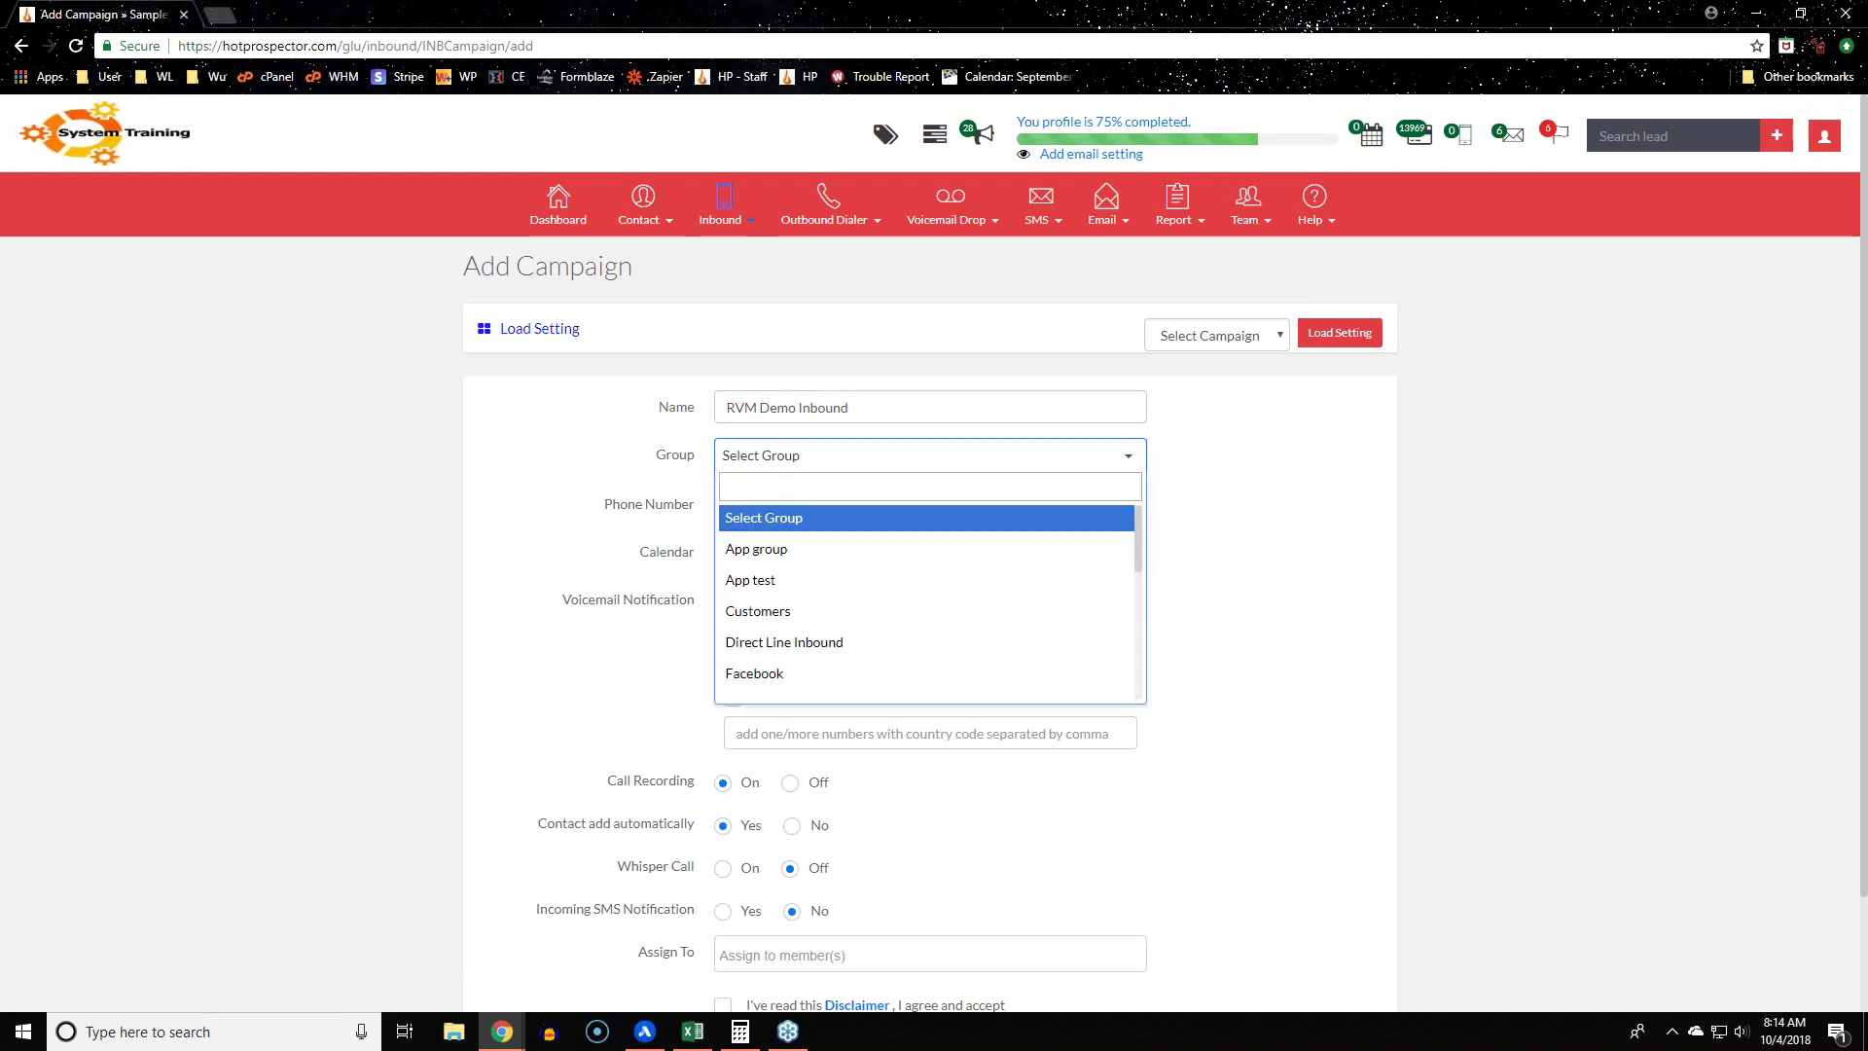
pyautogui.scroll(-5, 1024, 589)
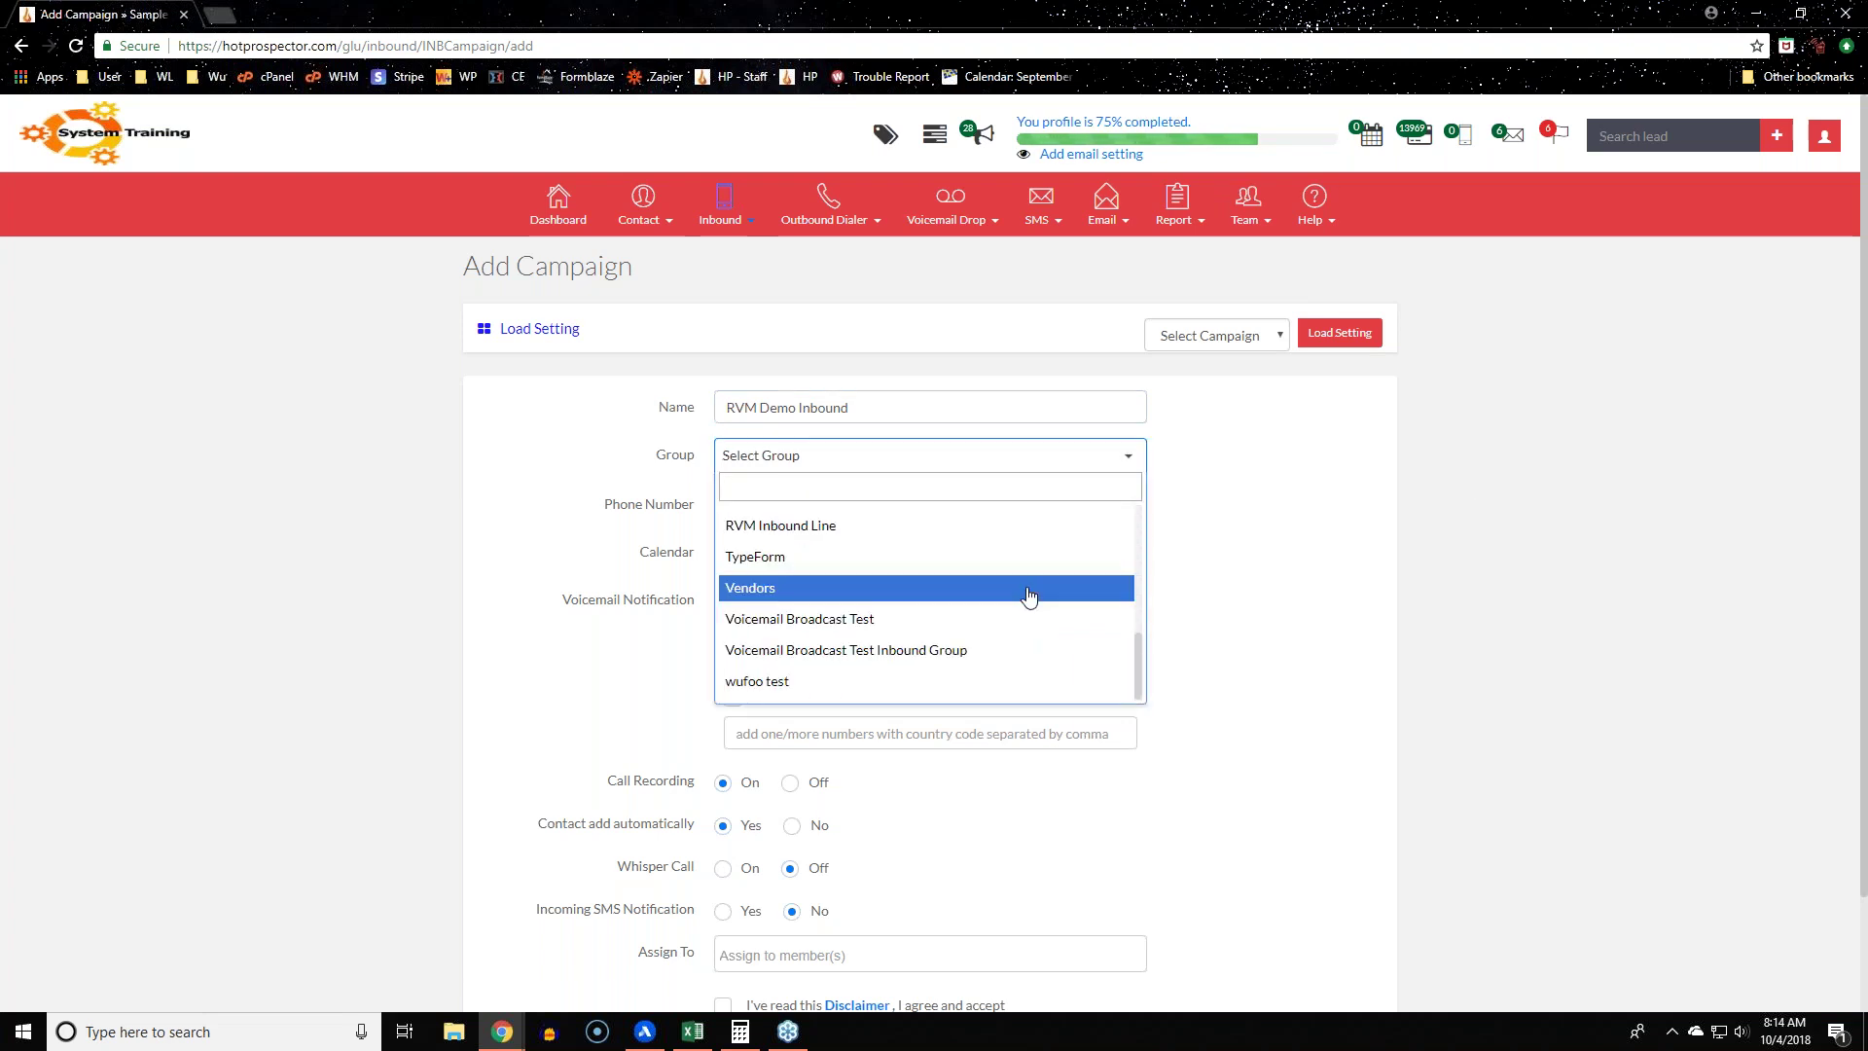
pyautogui.write('rvm')
pyautogui.click(1025, 518)
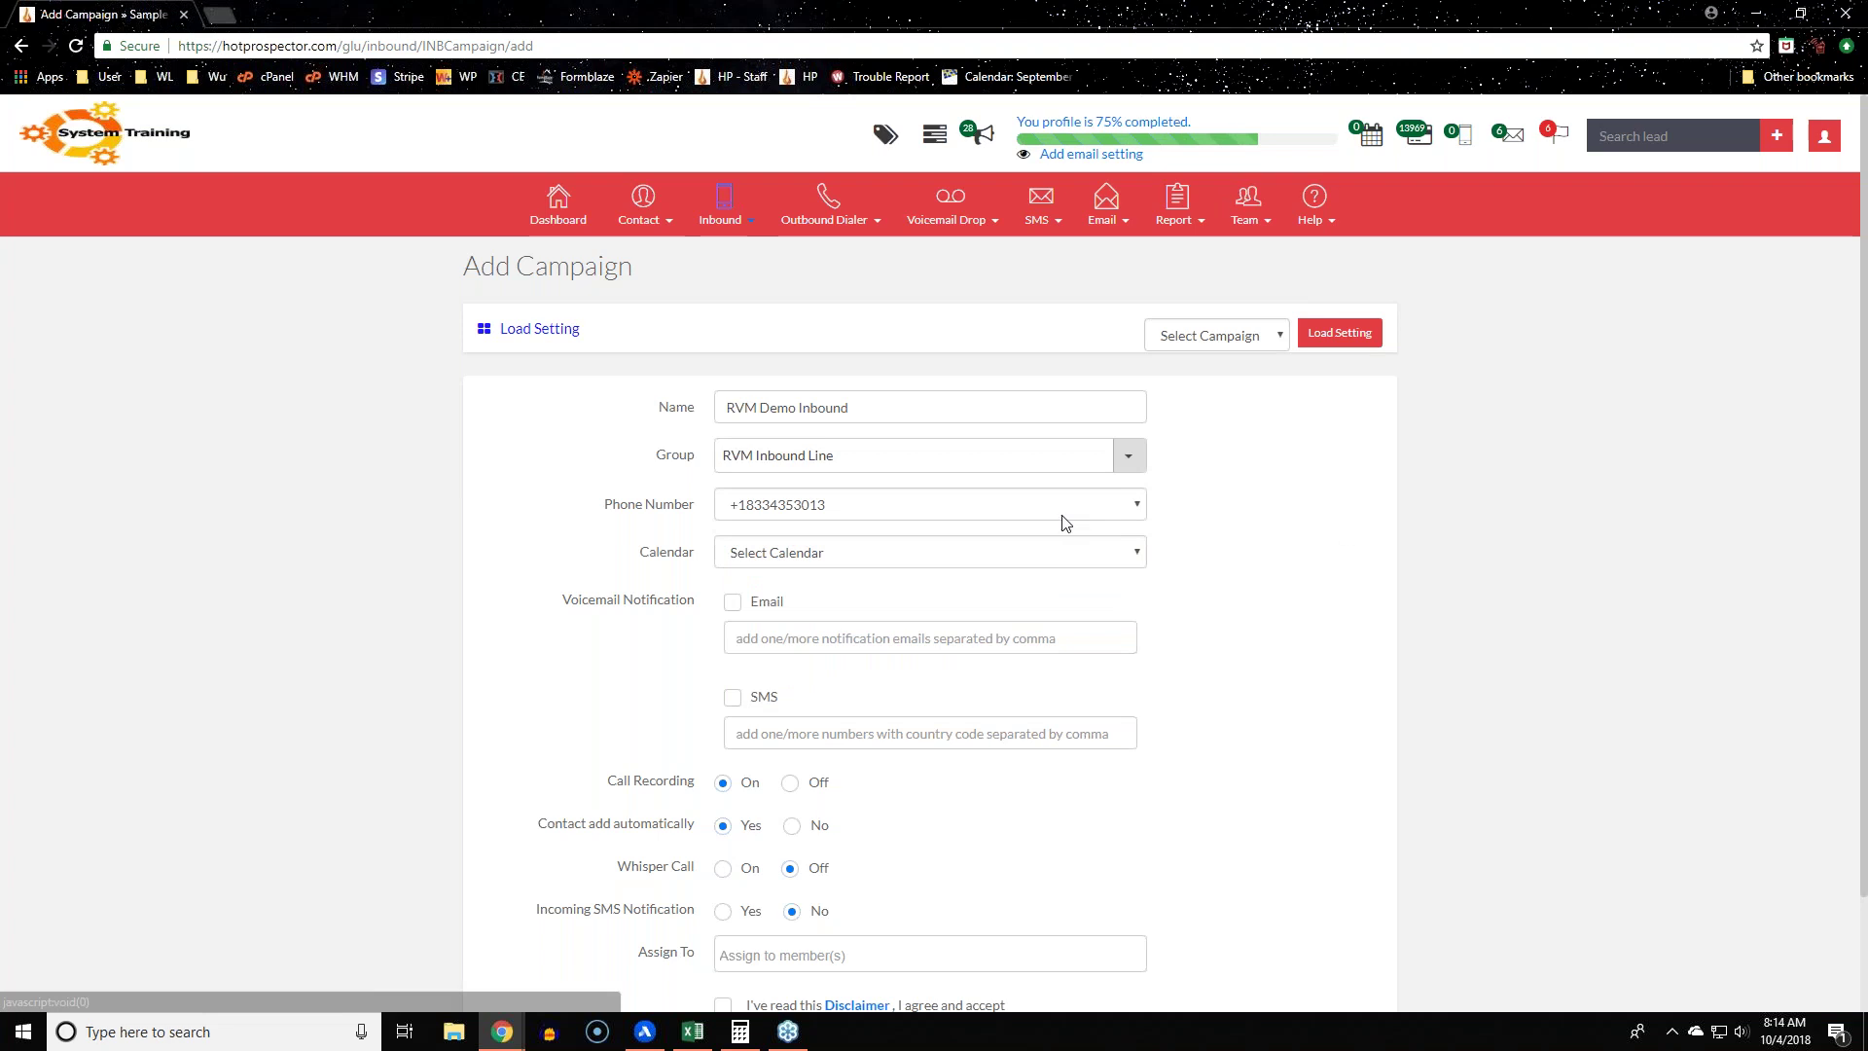
pyautogui.moveTo(598, 508); pyautogui.dragTo(707, 514)
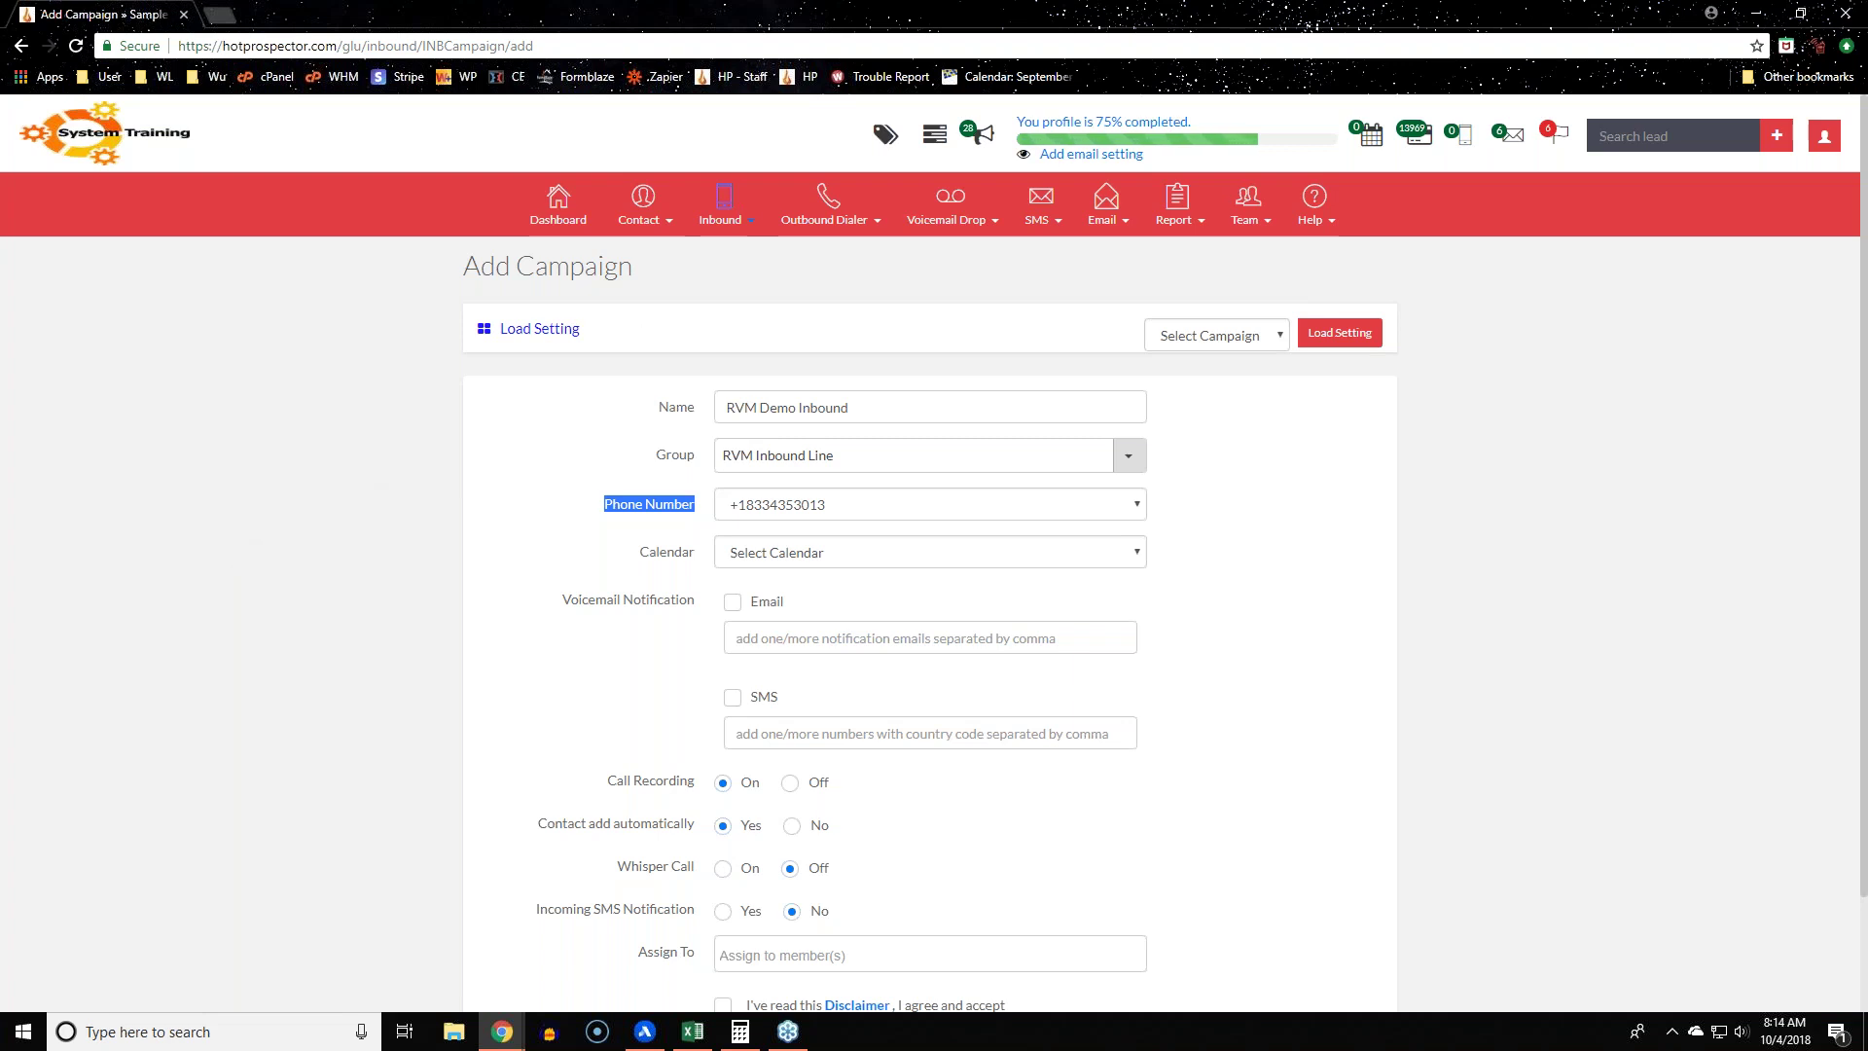
# Step: Open the Inbound Campaign List in a new tab and switch to it
pyautogui.click(722, 206)
pyautogui.rightClick(733, 255)
pyautogui.click(778, 264)
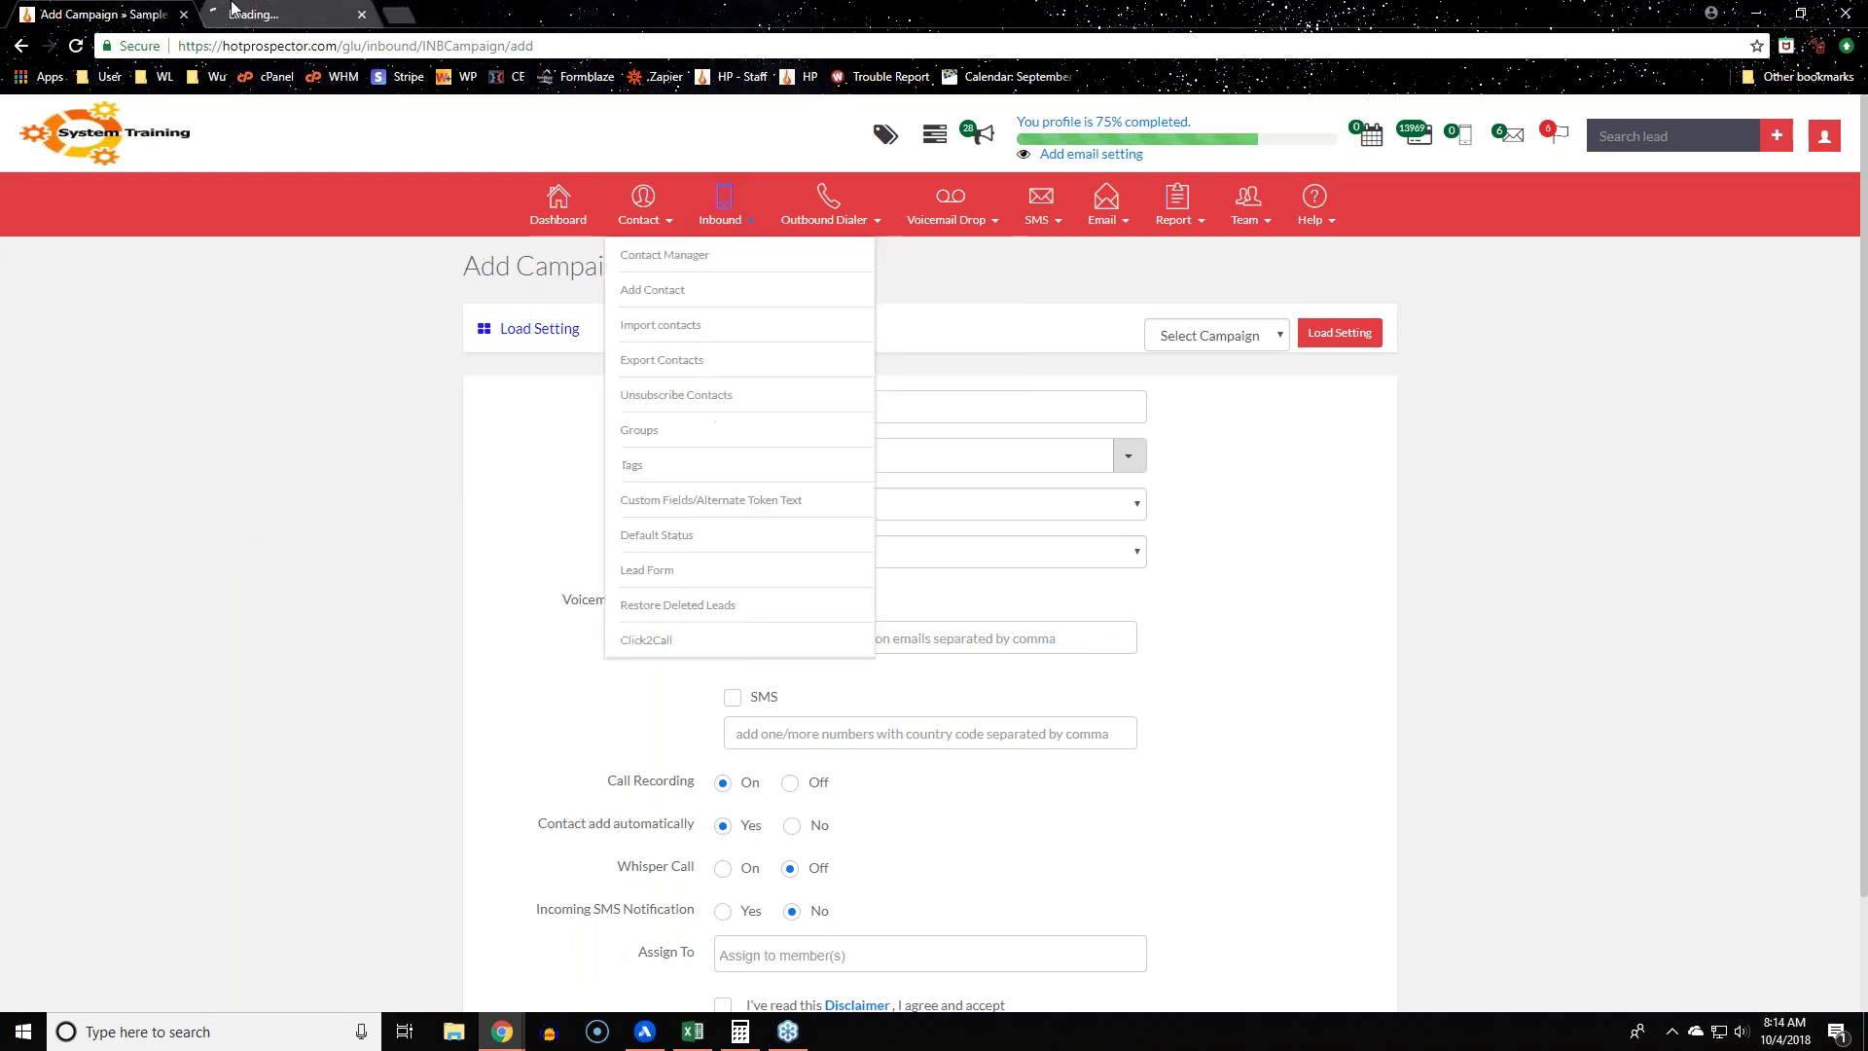
pyautogui.hotkey('ctrl', 'Tab')
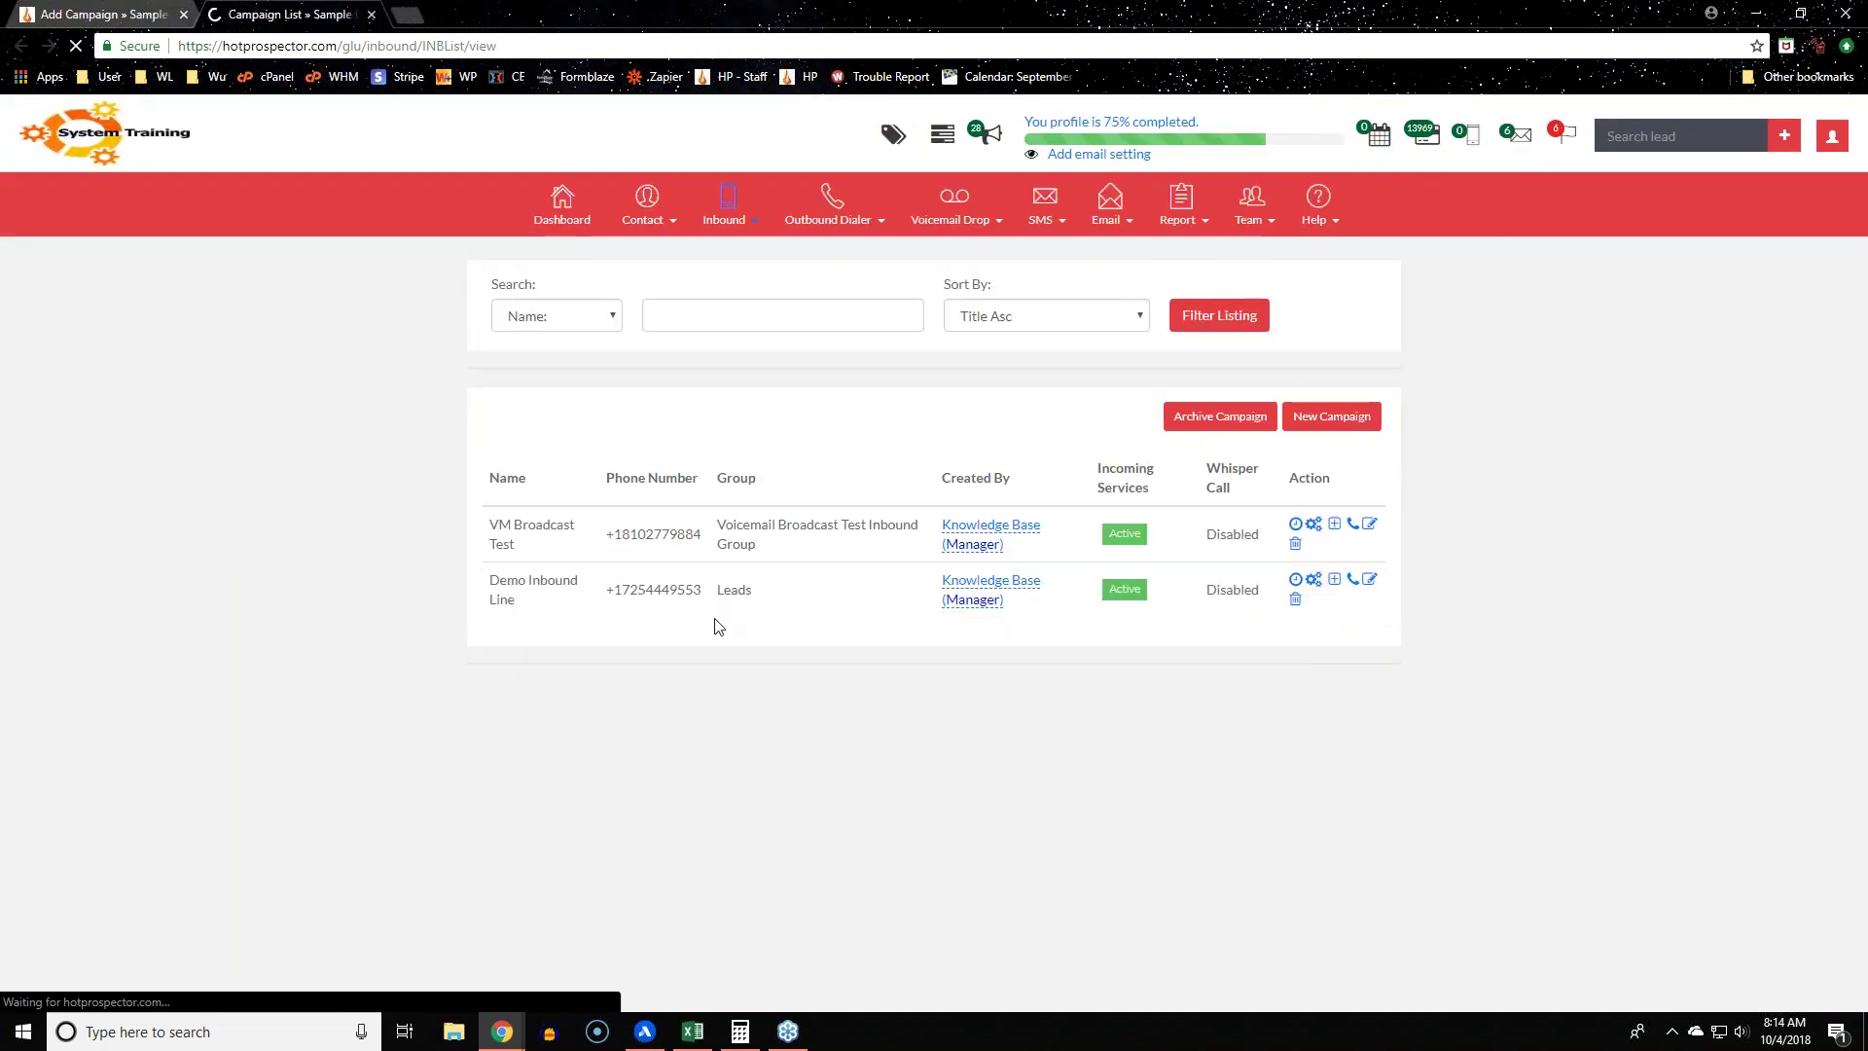
# Step: Compare the existing campaigns' phone numbers and groups, then go back to the Add Campaign form
pyautogui.moveTo(671, 597); pyautogui.dragTo(701, 654)
pyautogui.click(688, 699)
pyautogui.click(702, 764)
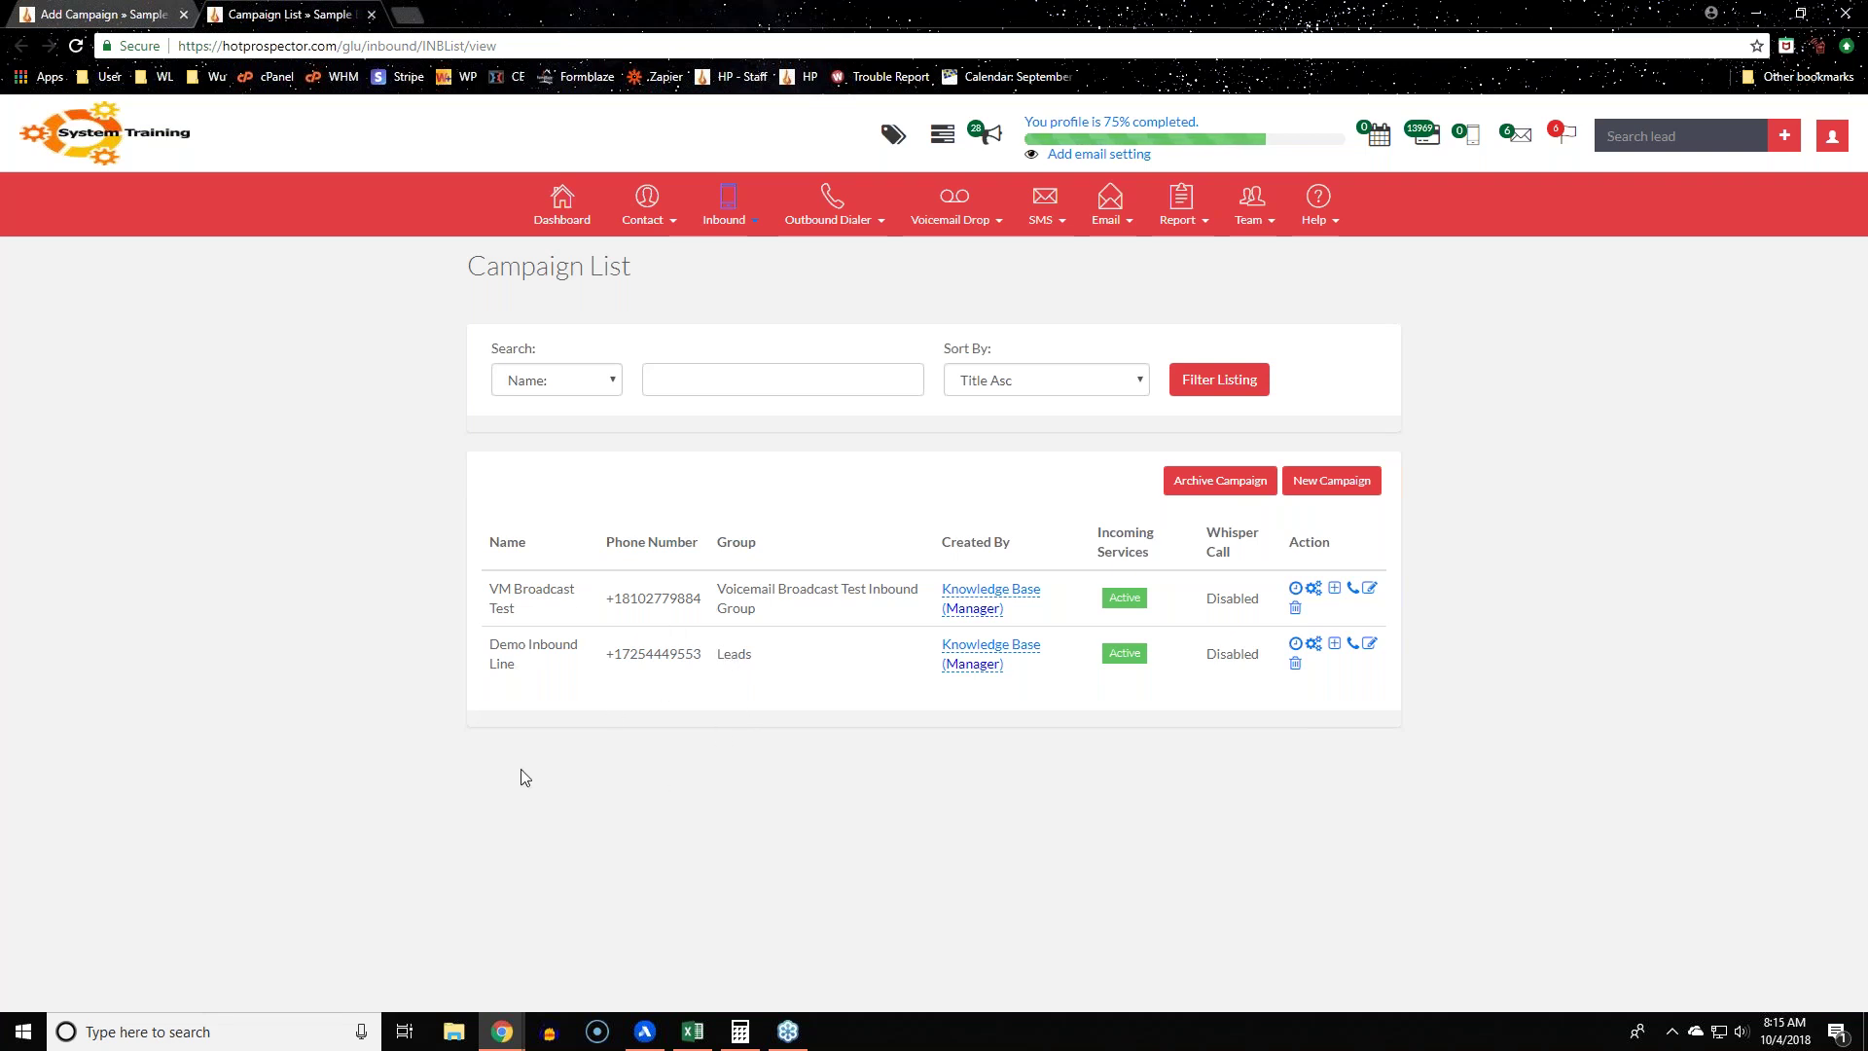
pyautogui.hotkey('ctrl', 'shift', 'Tab')
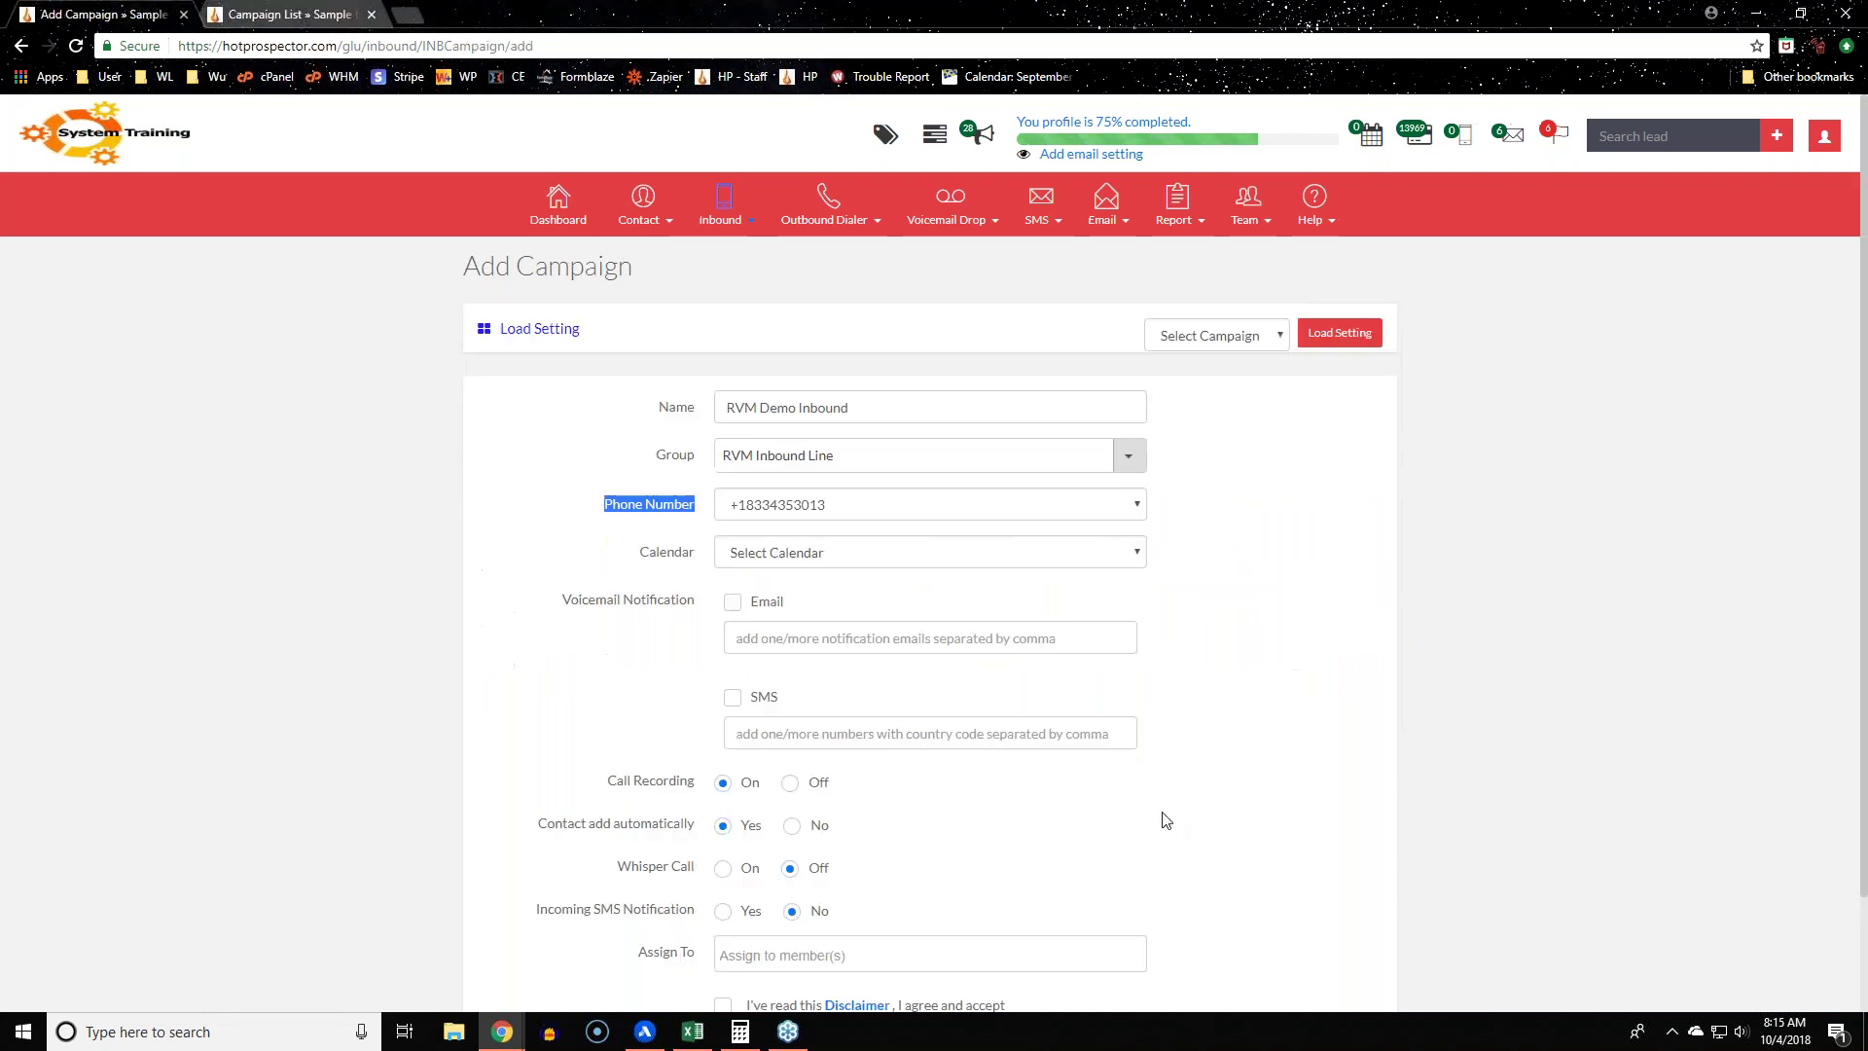
pyautogui.click(985, 508)
pyautogui.click(985, 531)
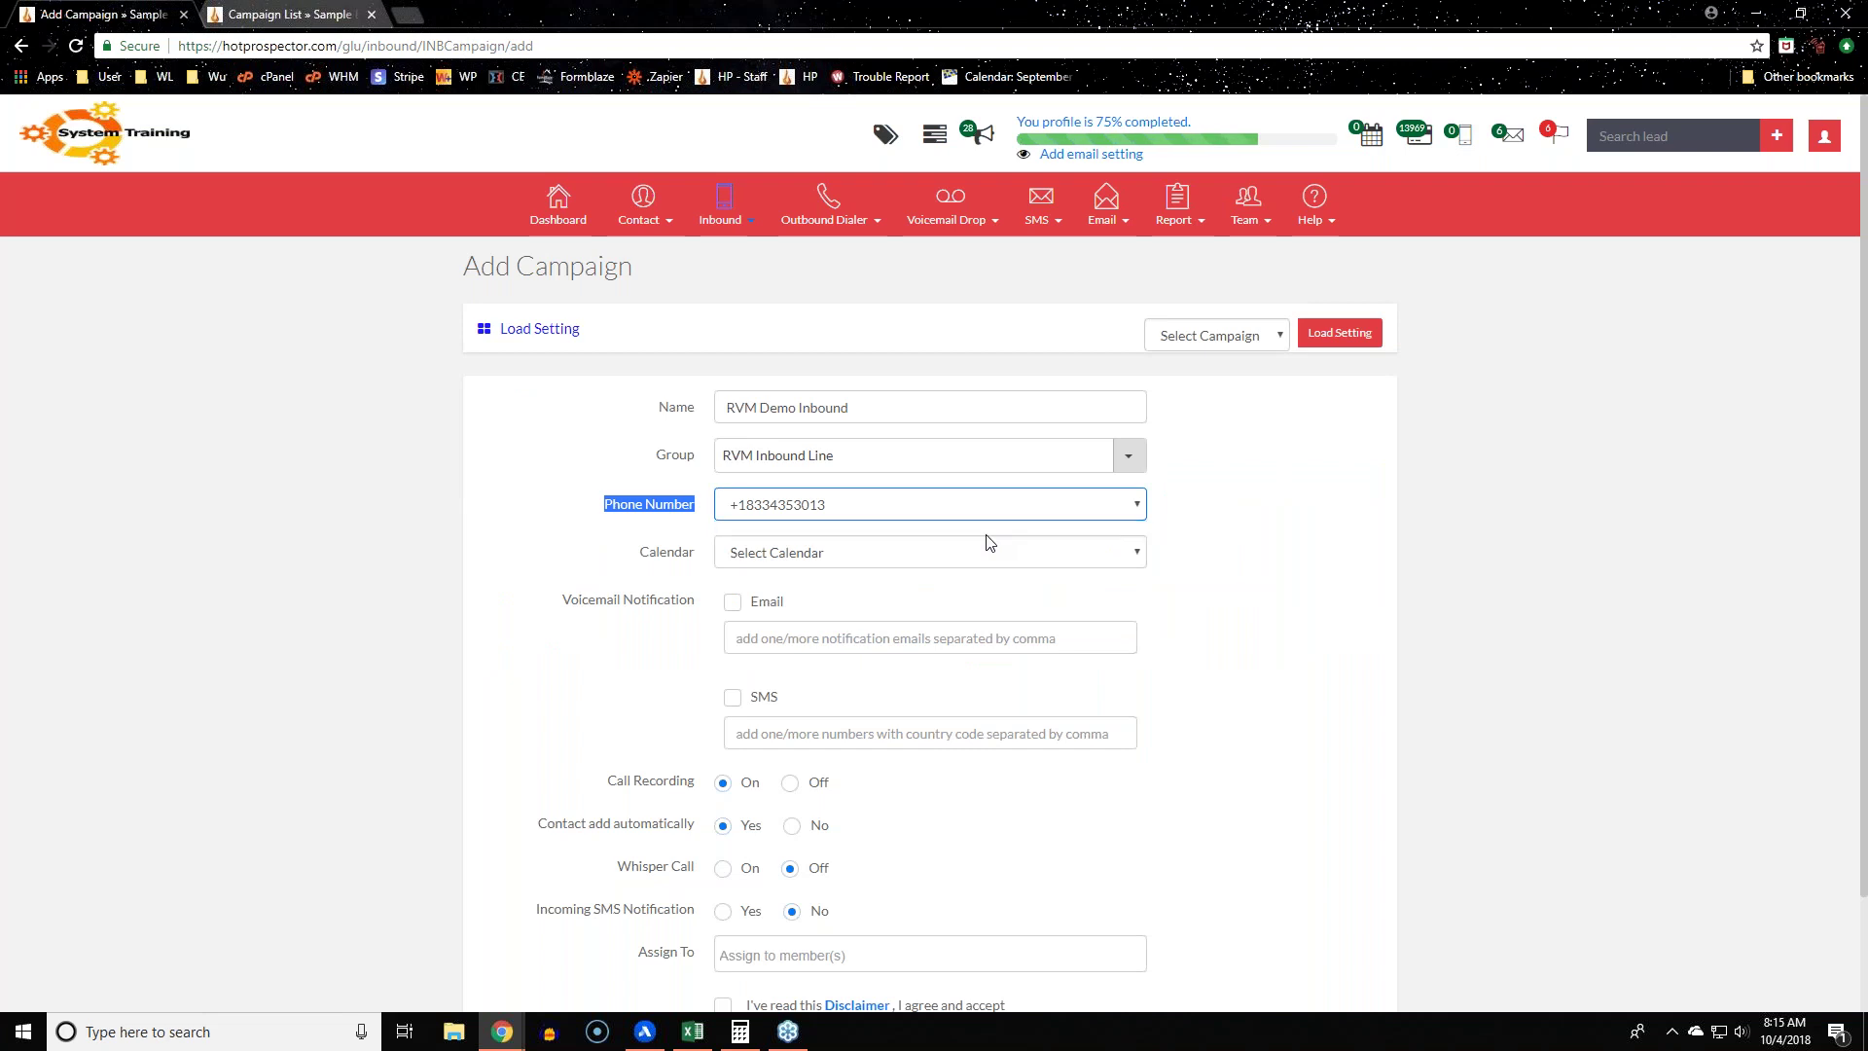
pyautogui.click(376, 529)
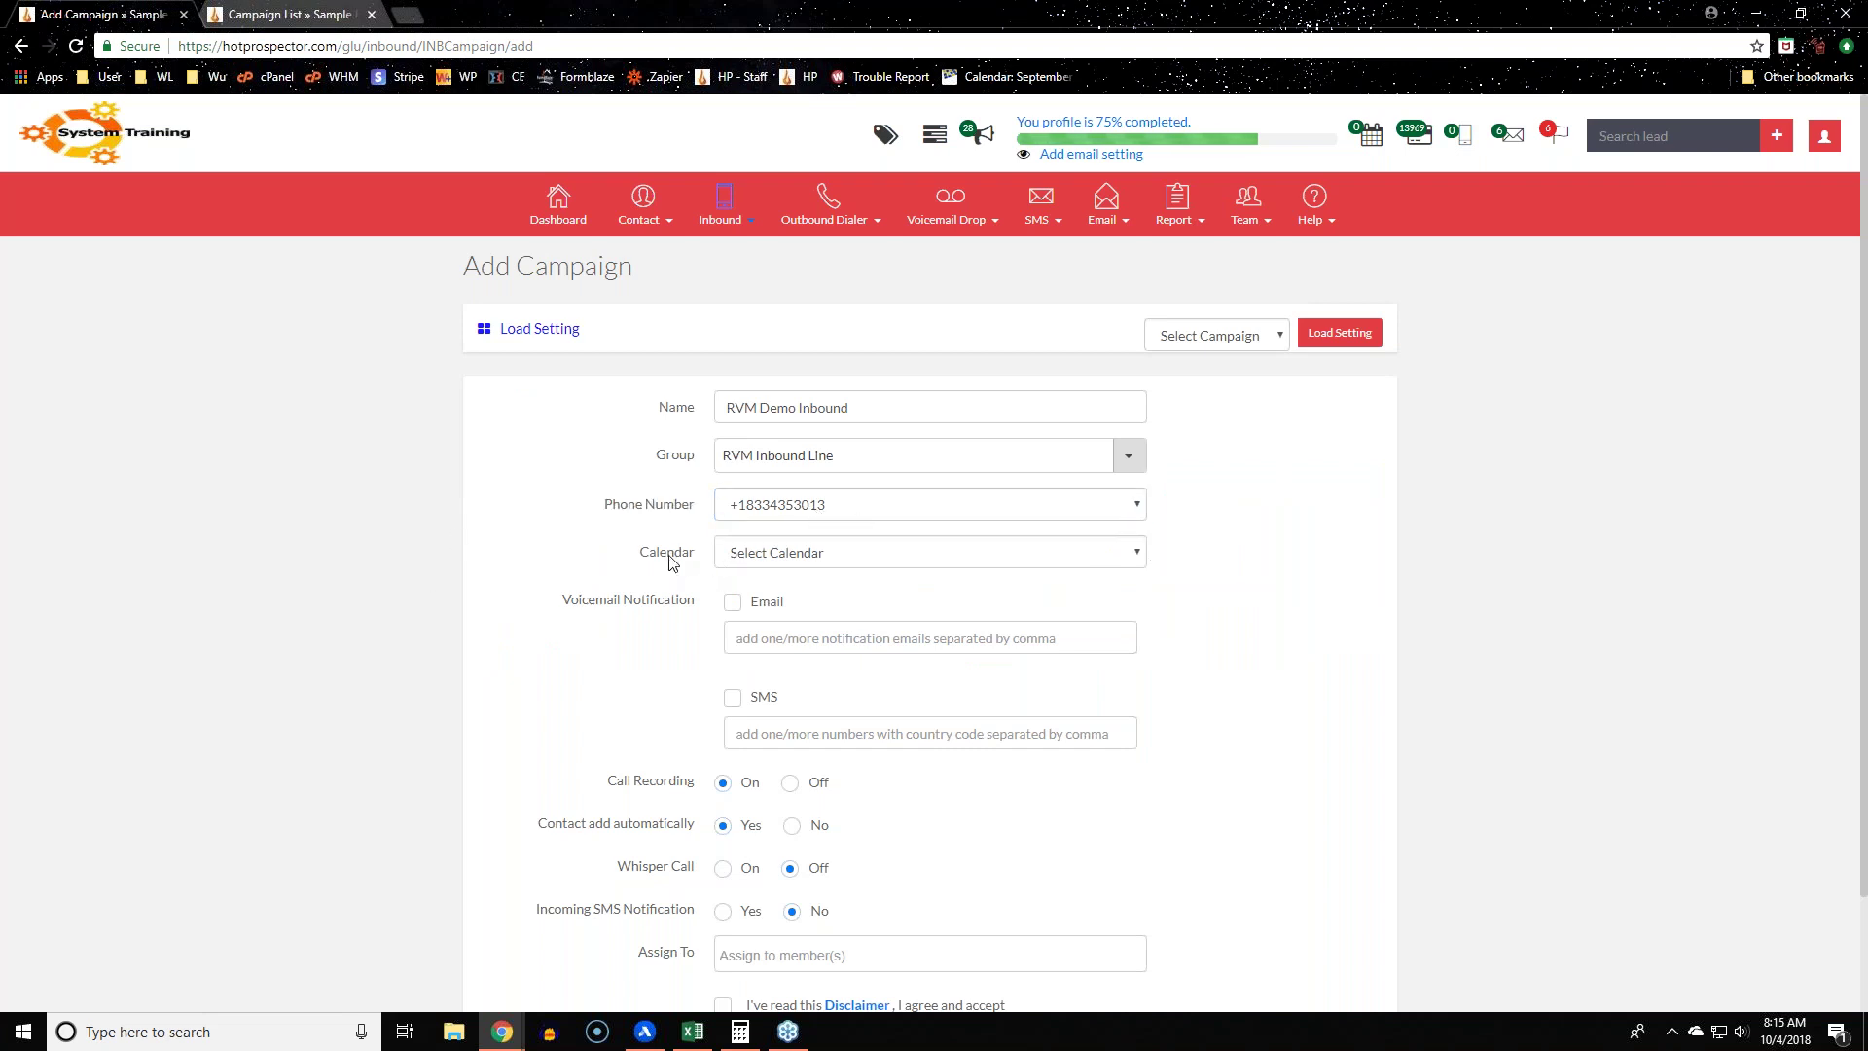
pyautogui.moveTo(739, 559); pyautogui.dragTo(550, 581)
pyautogui.click(524, 577)
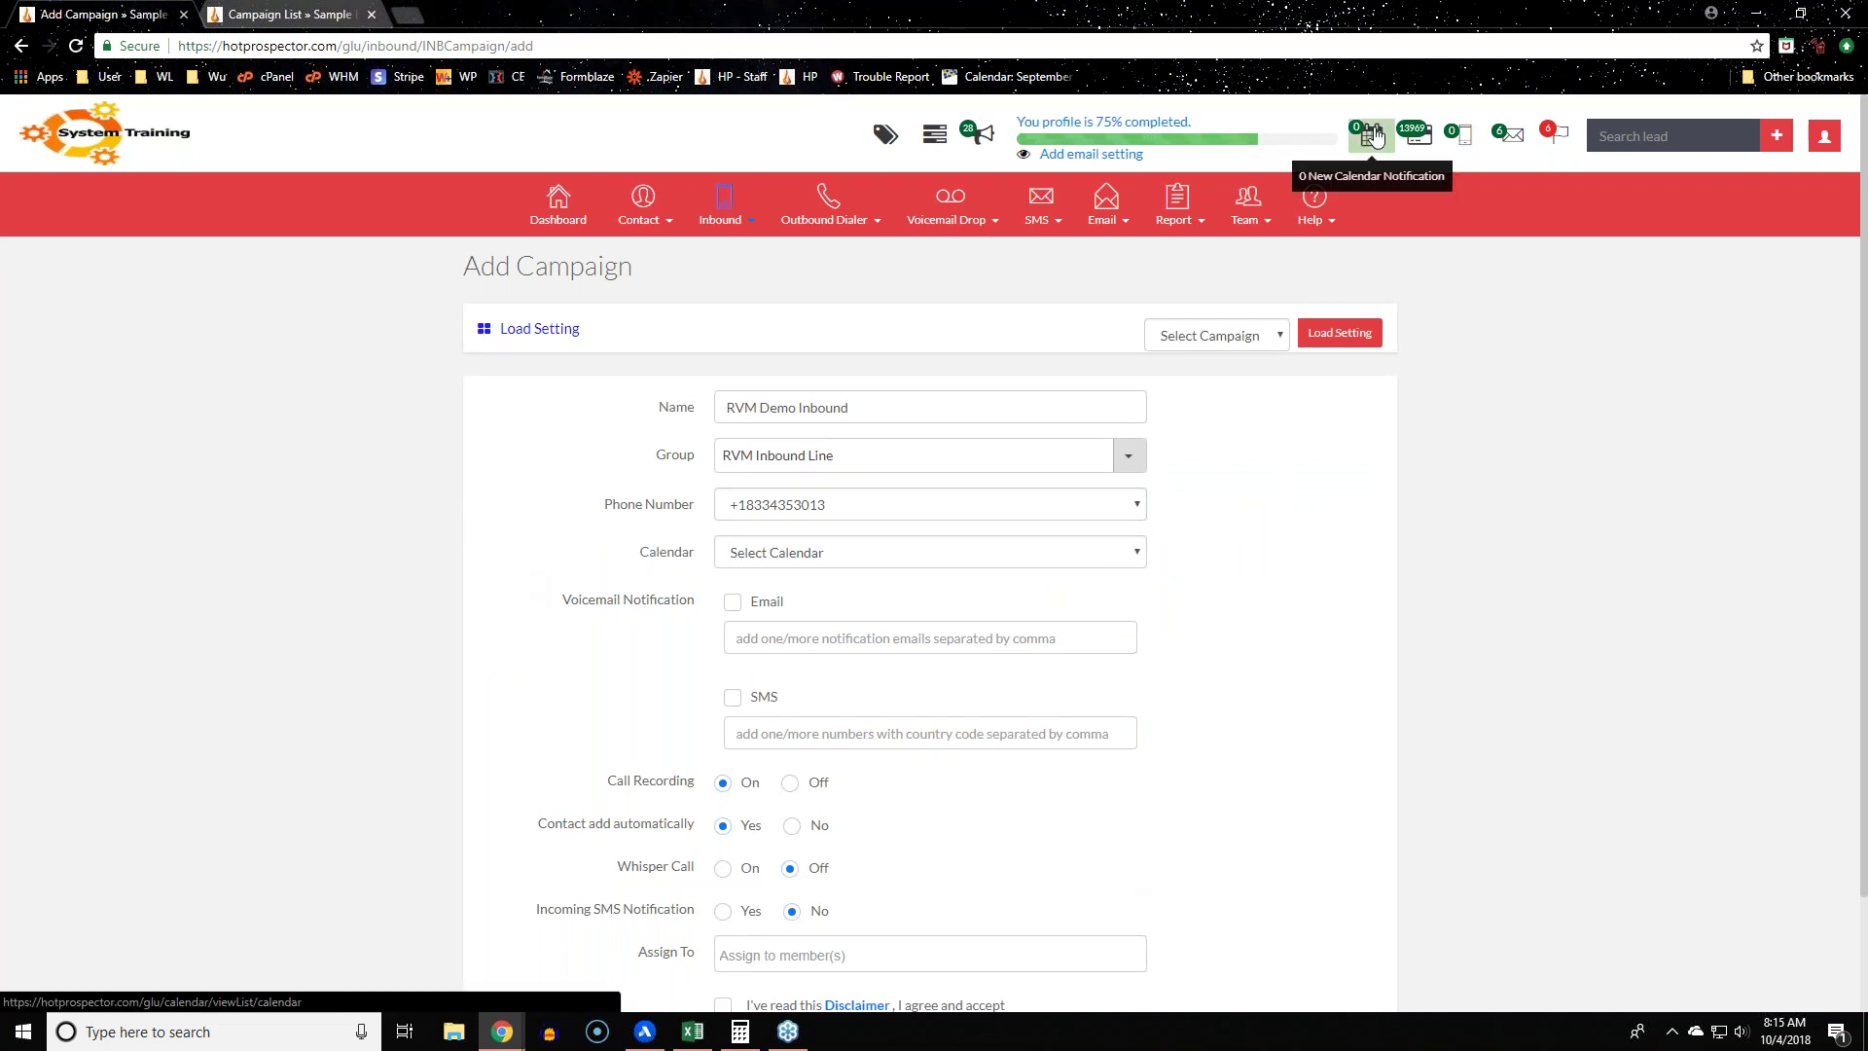
# Step: Set the campaign's calendar to Demo Appt Calendar
pyautogui.click(1089, 554)
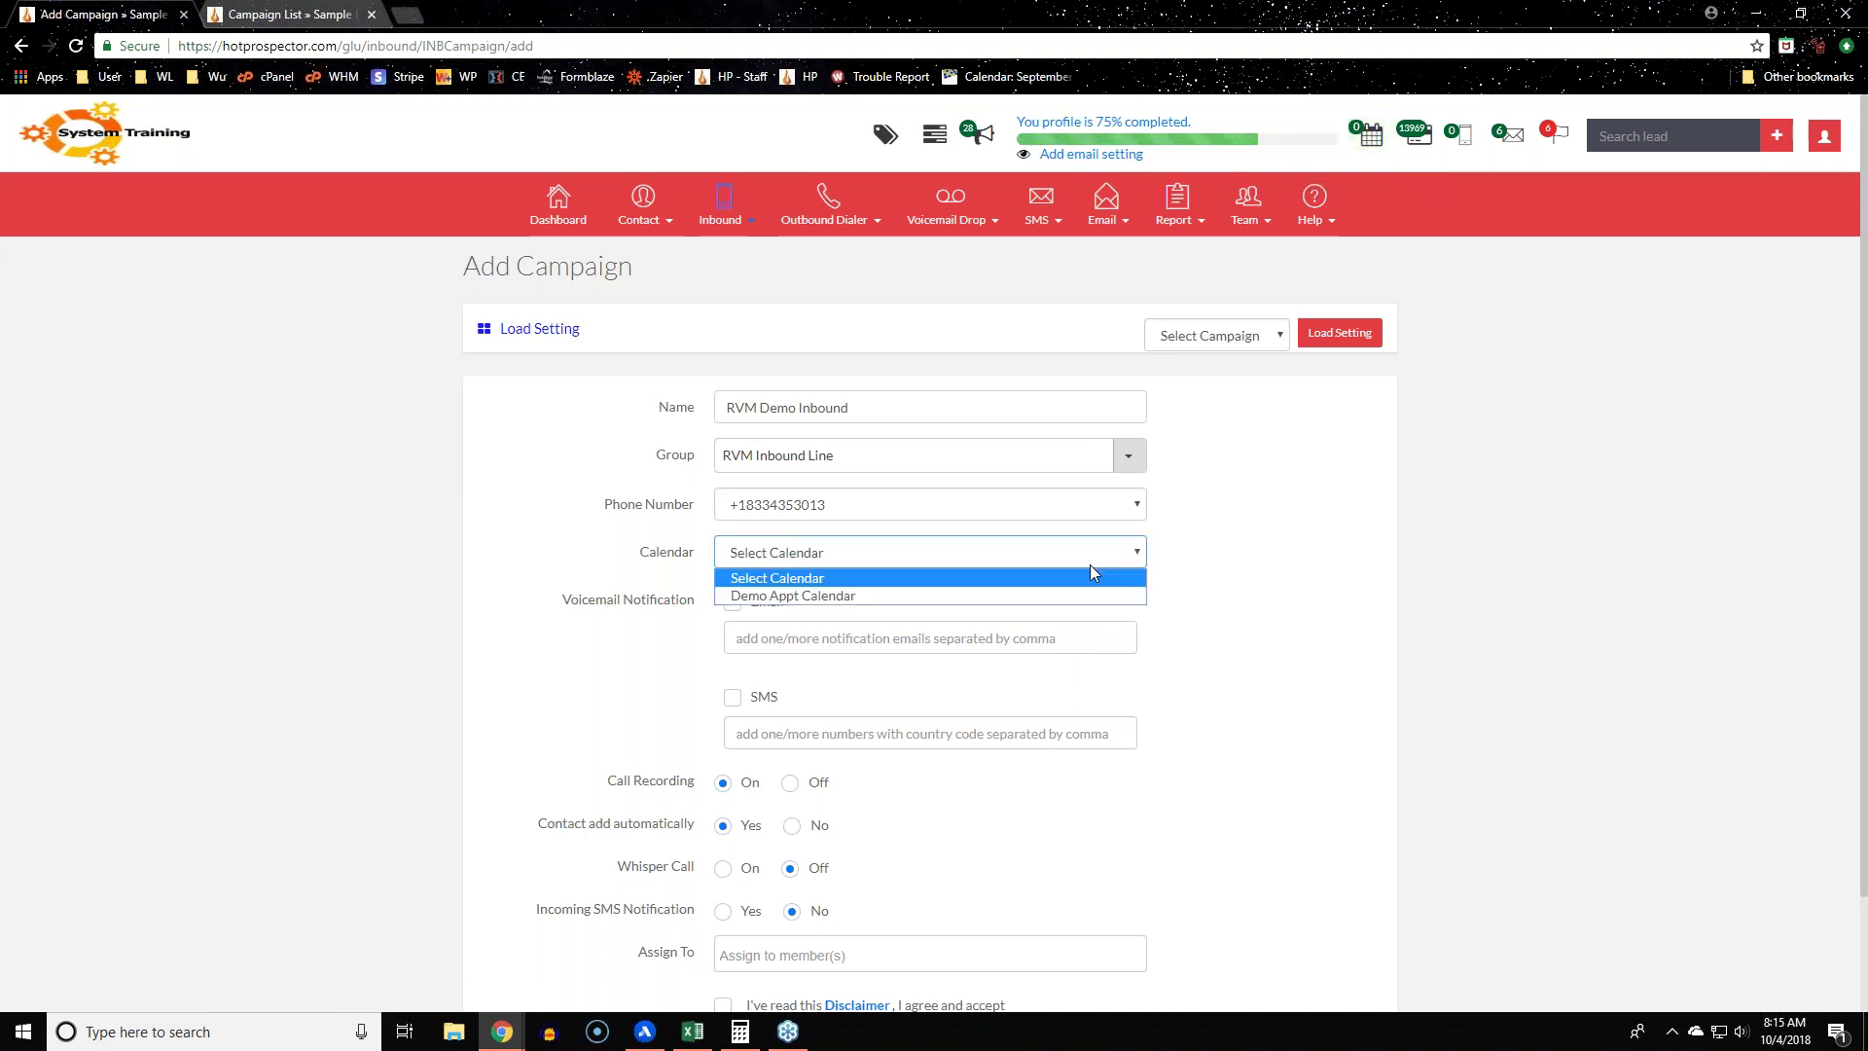
pyautogui.click(1051, 595)
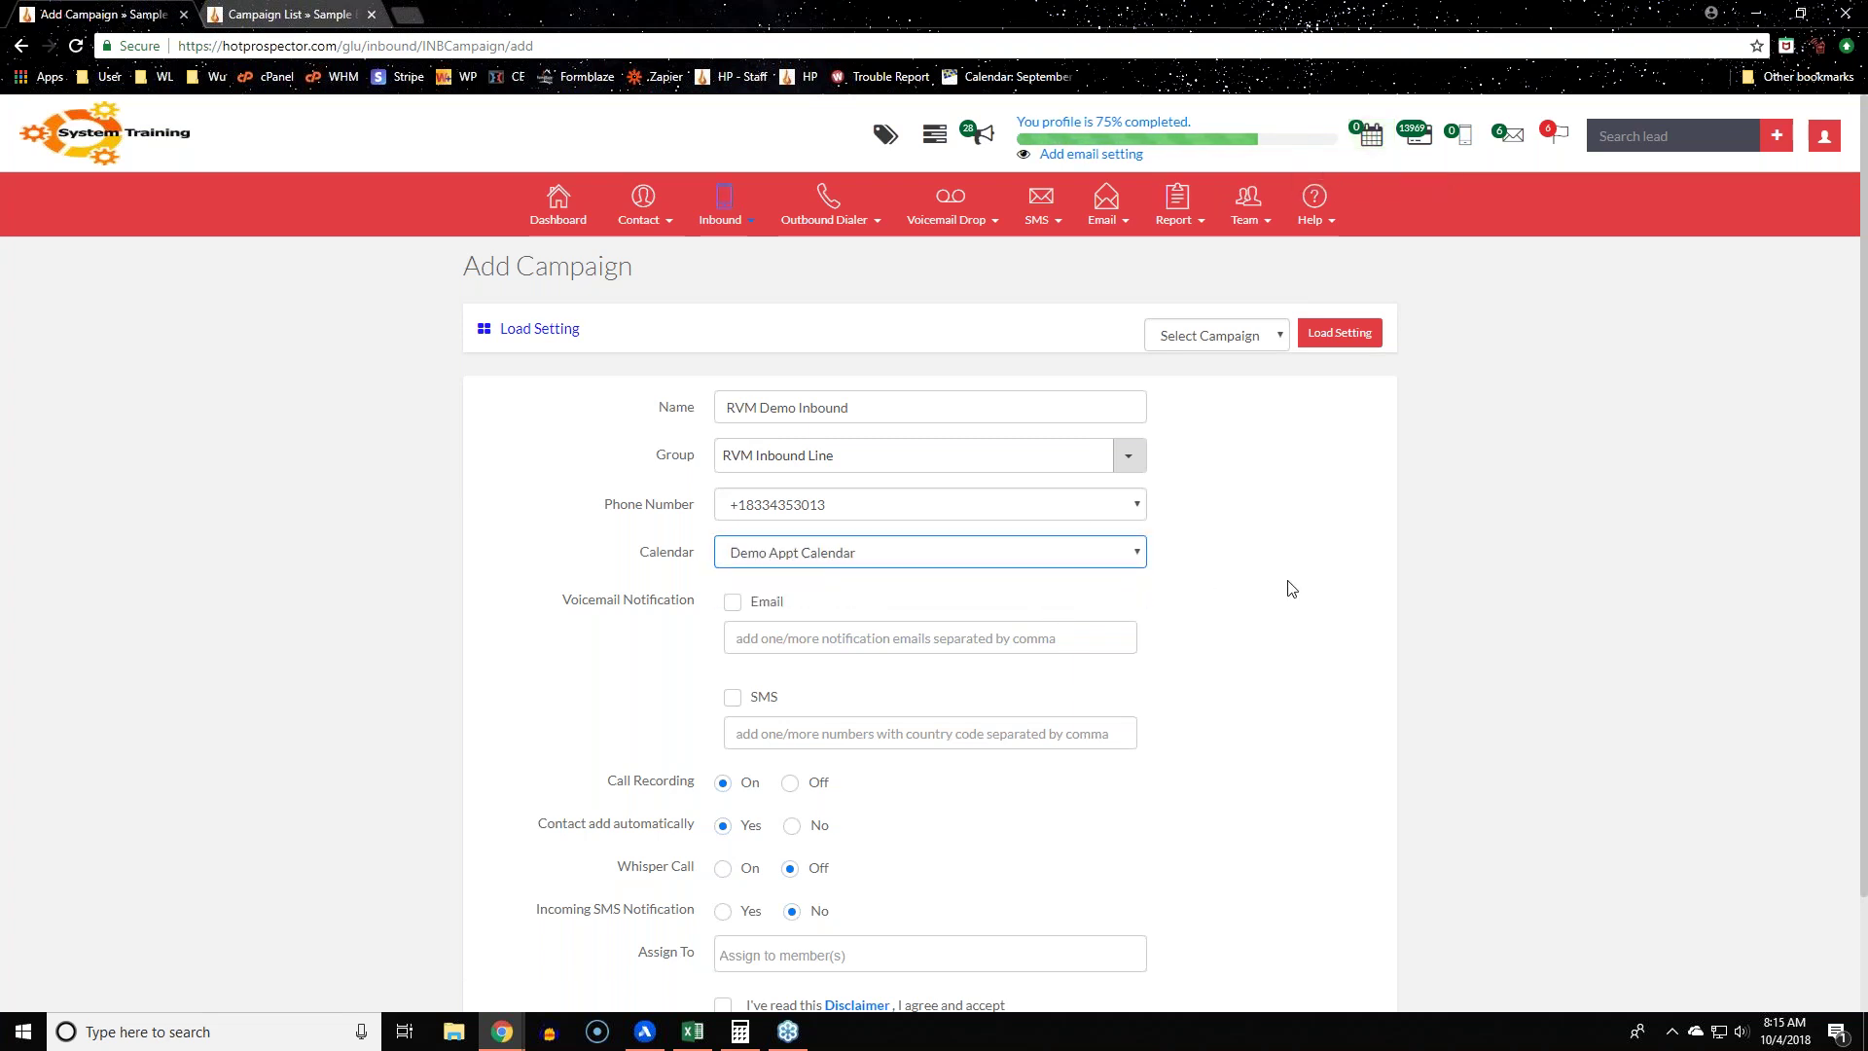
pyautogui.click(725, 220)
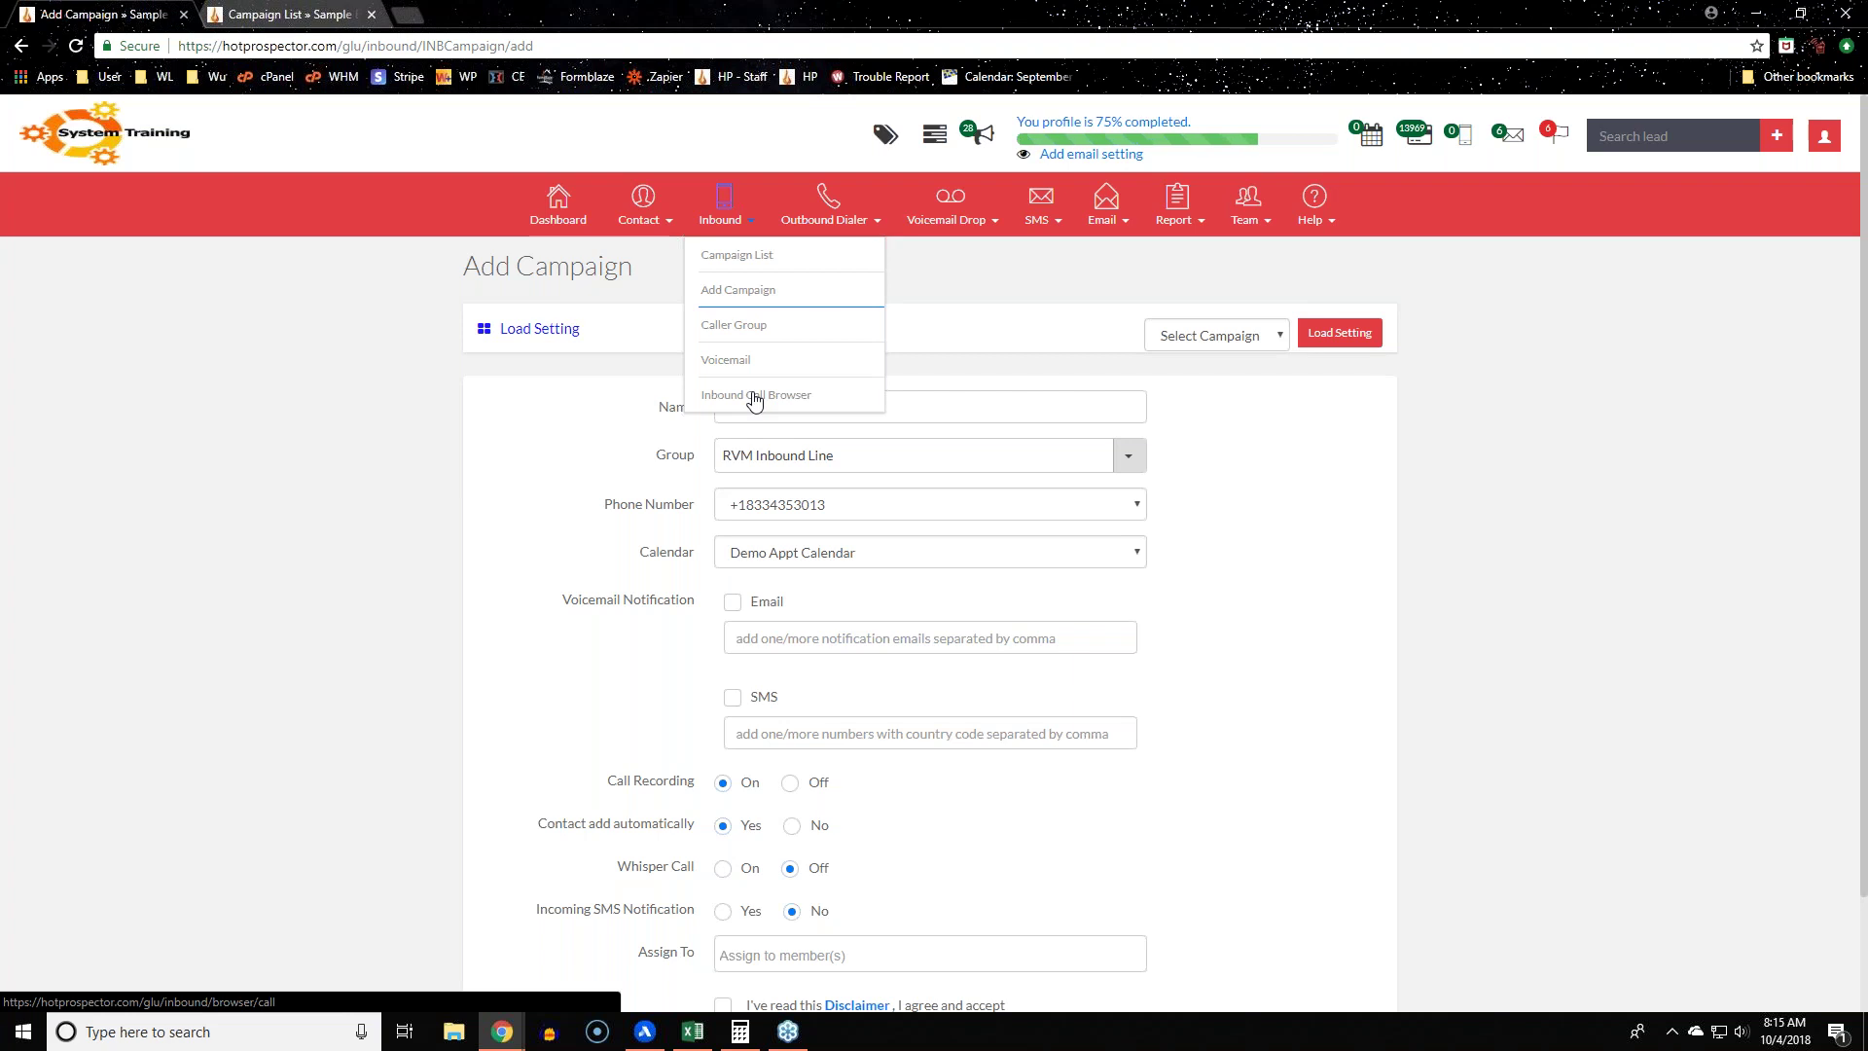
pyautogui.doubleClick(648, 552)
pyautogui.click(1603, 565)
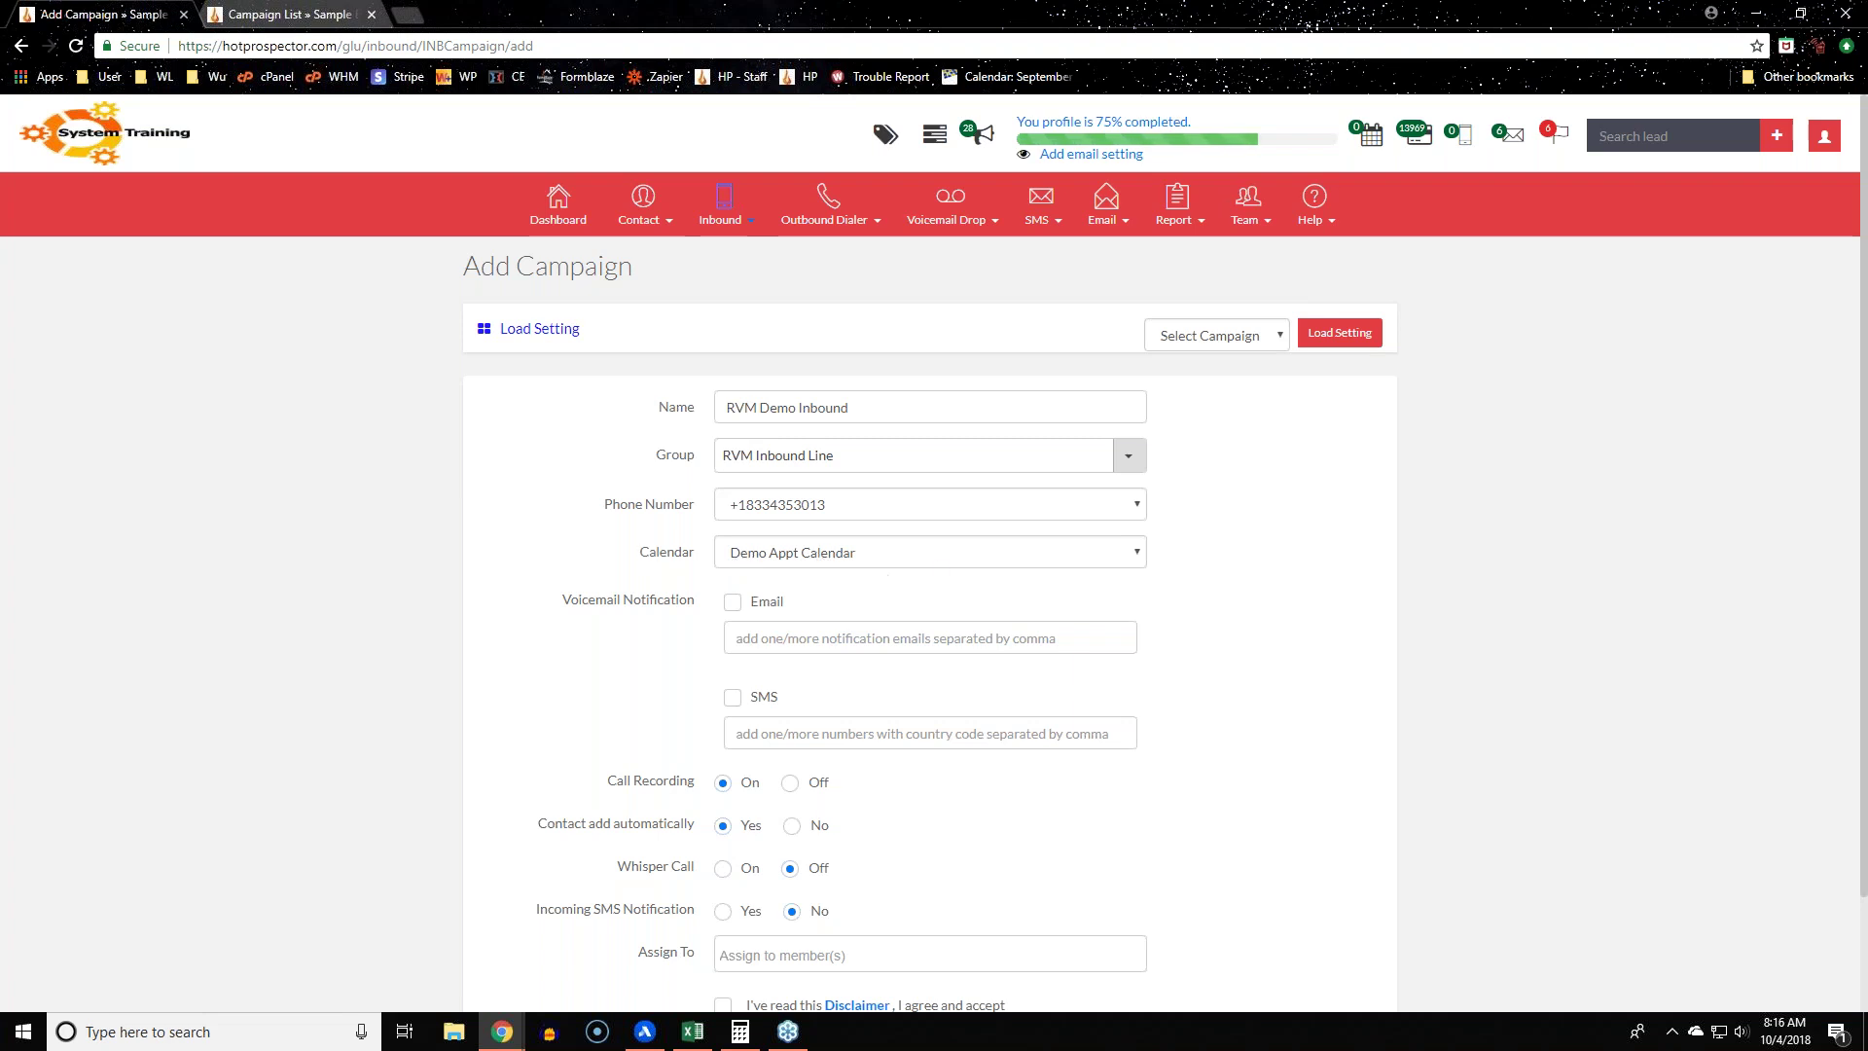
pyautogui.moveTo(477, 603); pyautogui.dragTo(646, 638)
pyautogui.scroll(-1, 650, 642)
pyautogui.scroll(-2, 438, 579)
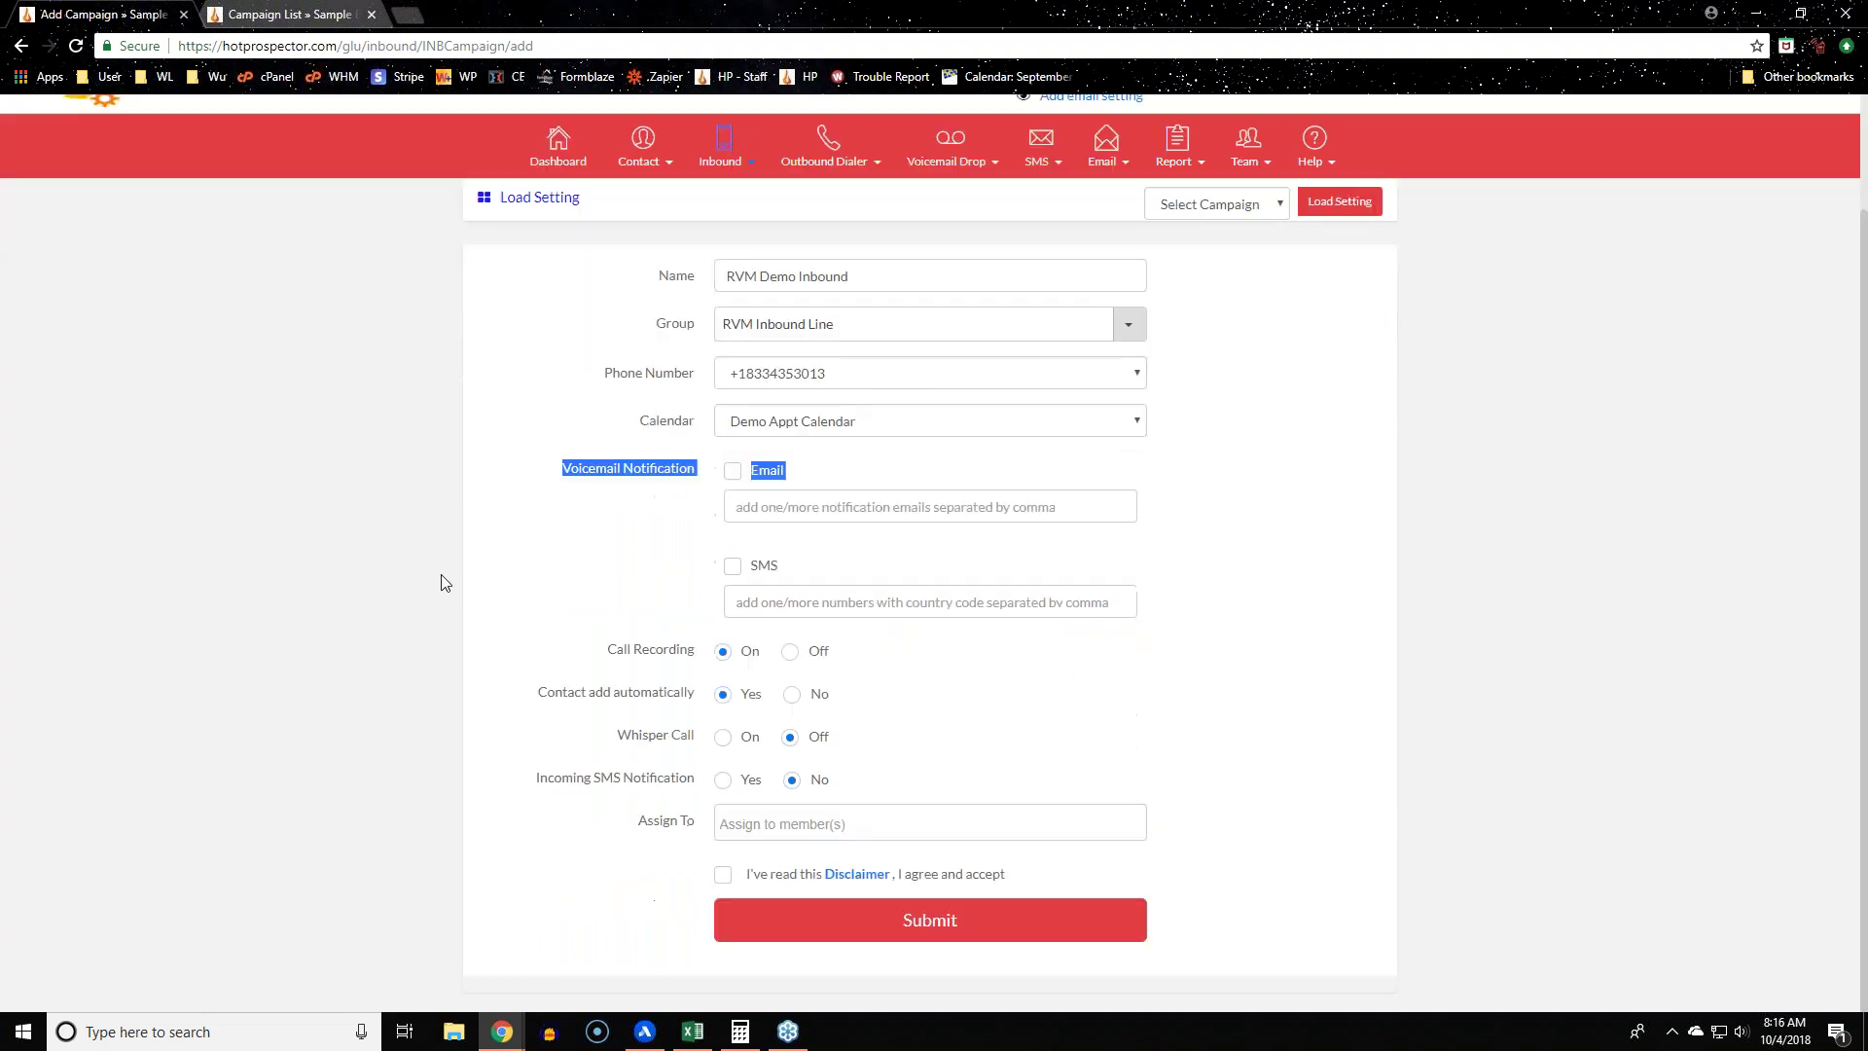
pyautogui.click(450, 500)
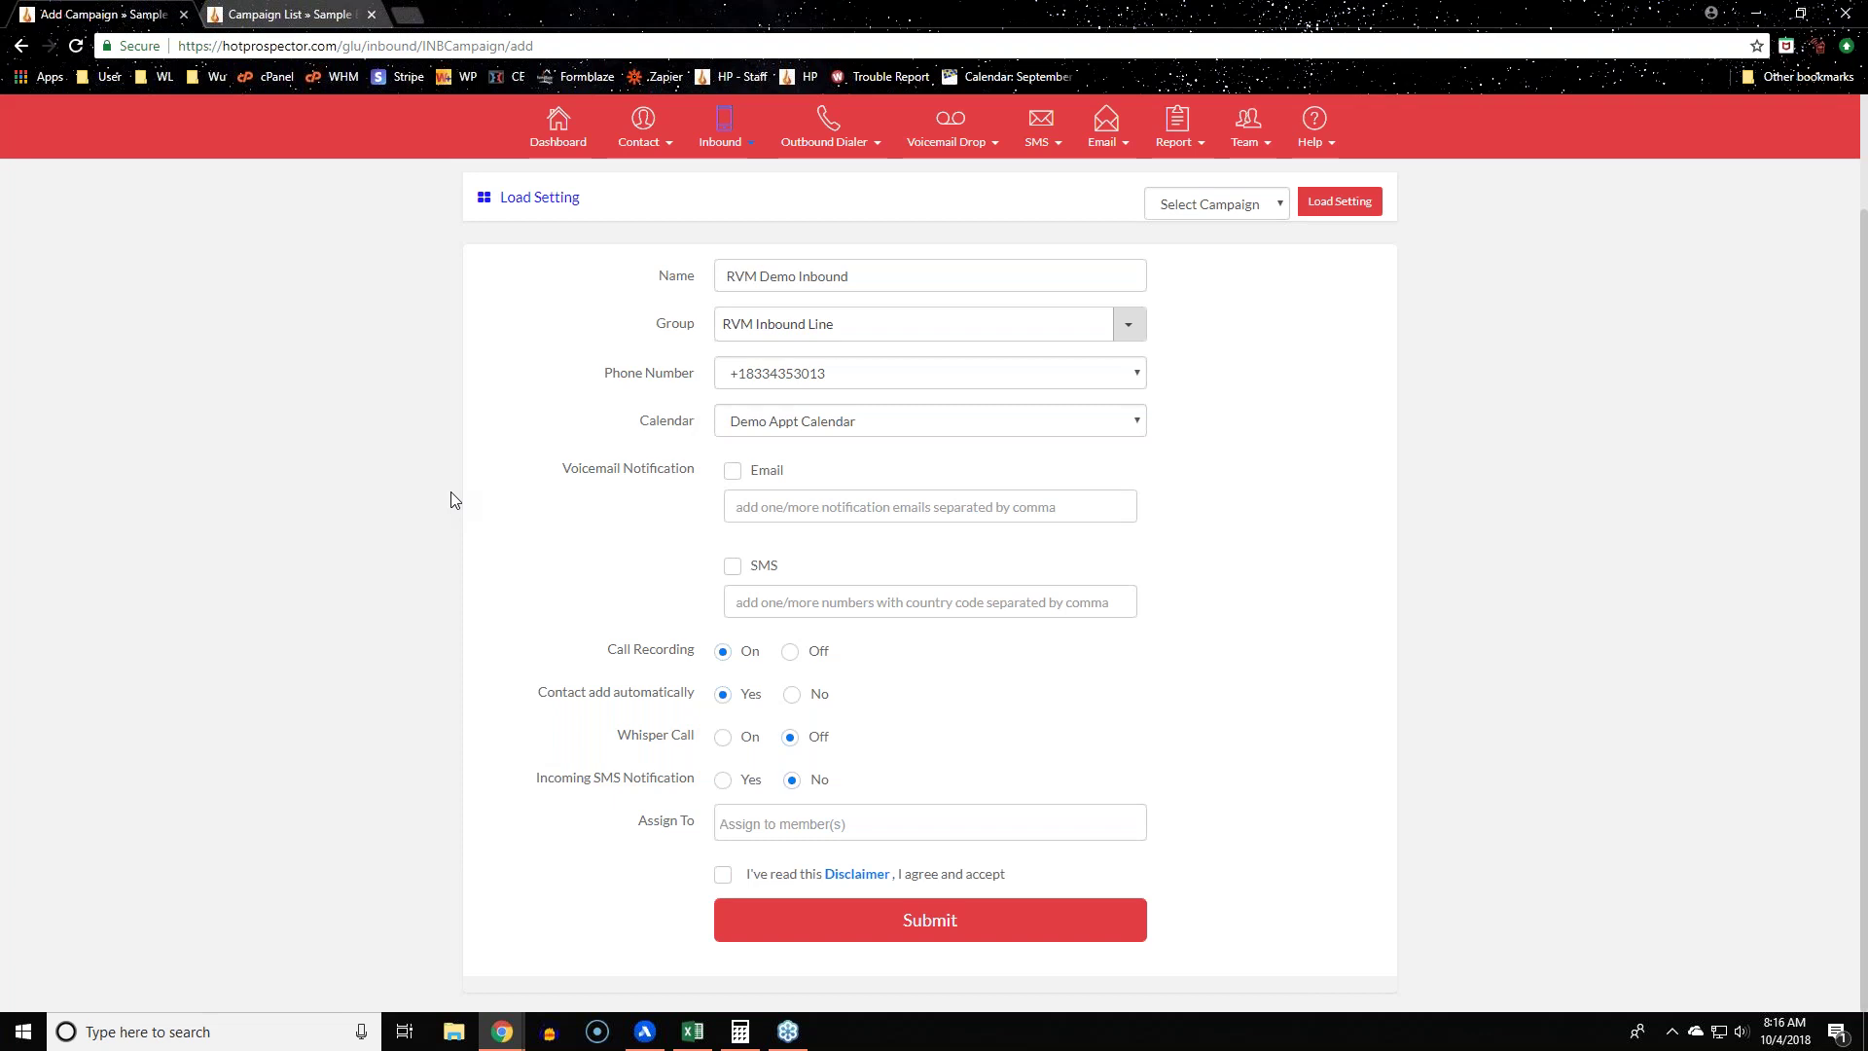
pyautogui.moveTo(562, 467); pyautogui.dragTo(696, 479)
pyautogui.click(446, 486)
pyautogui.click(769, 474)
pyautogui.click(769, 568)
pyautogui.click(733, 472)
pyautogui.click(732, 568)
pyautogui.scroll(2, 422, 610)
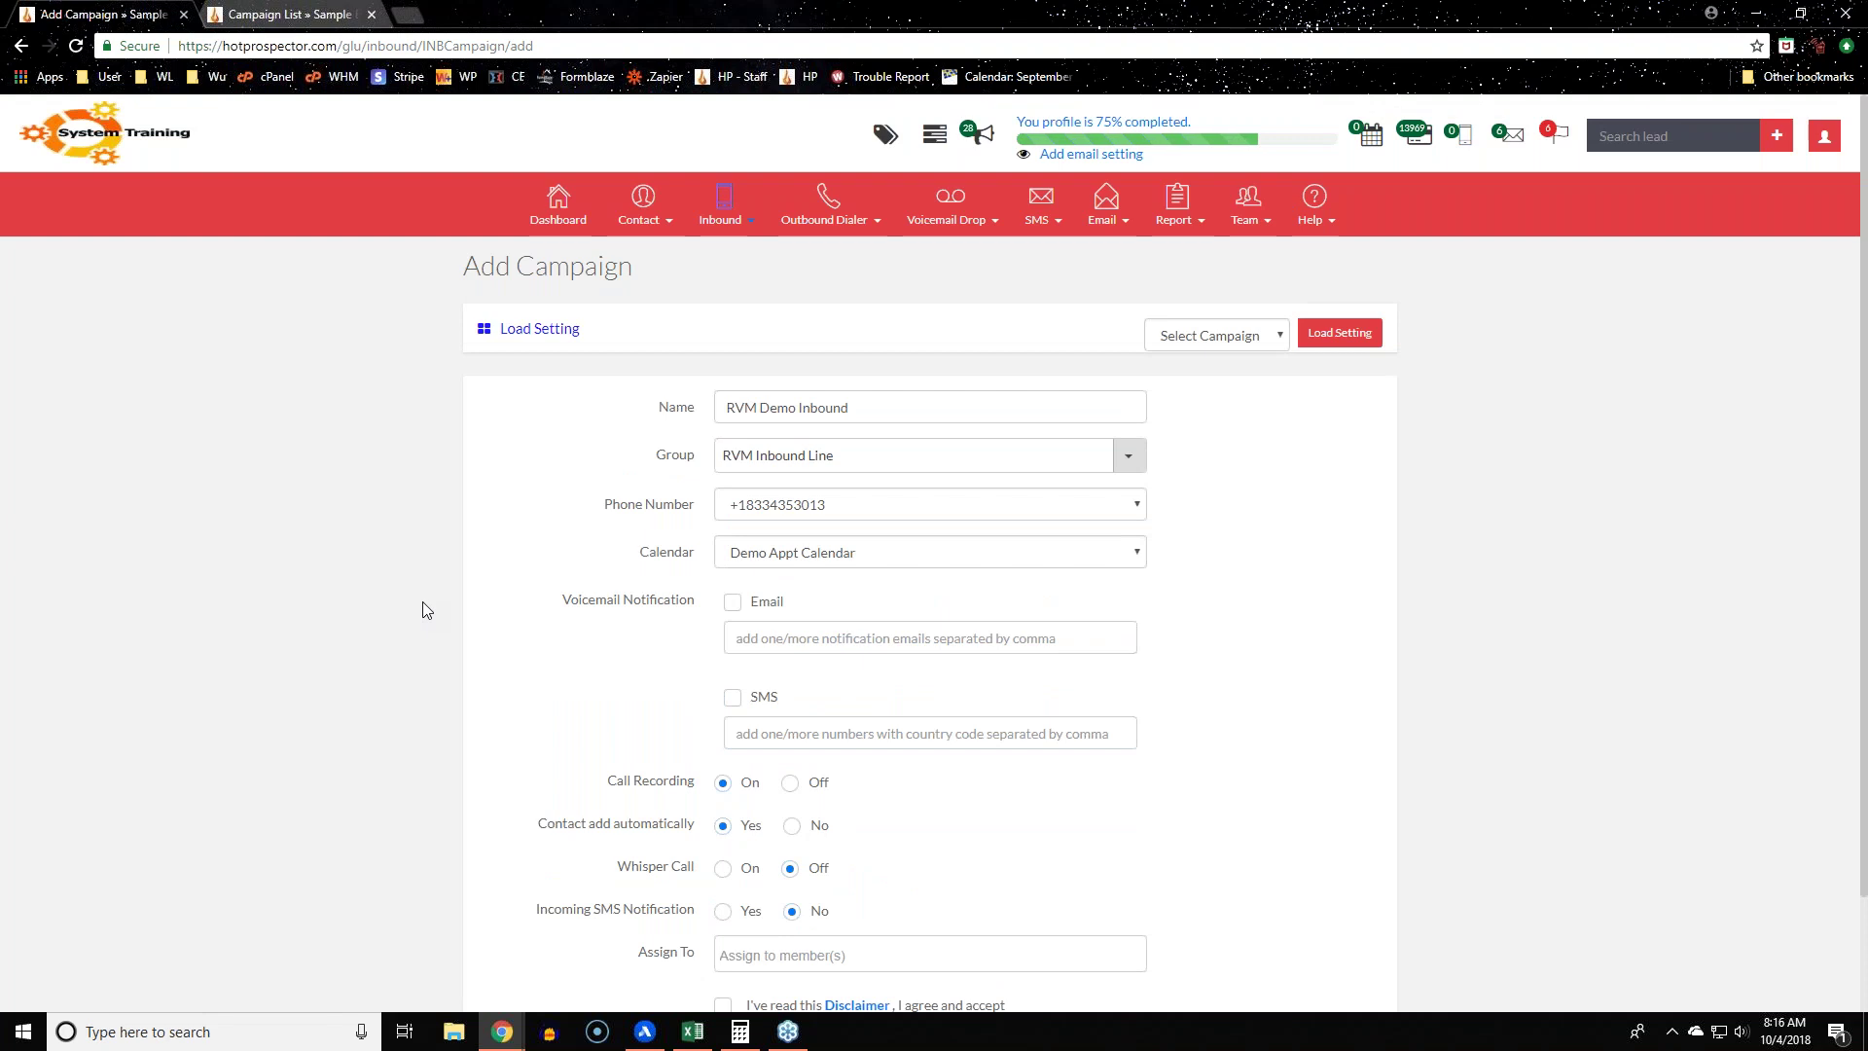
# Step: Open the Voice Mail list in a new tab, check its campaign filter, then return to the campaign tabs
pyautogui.click(1465, 147)
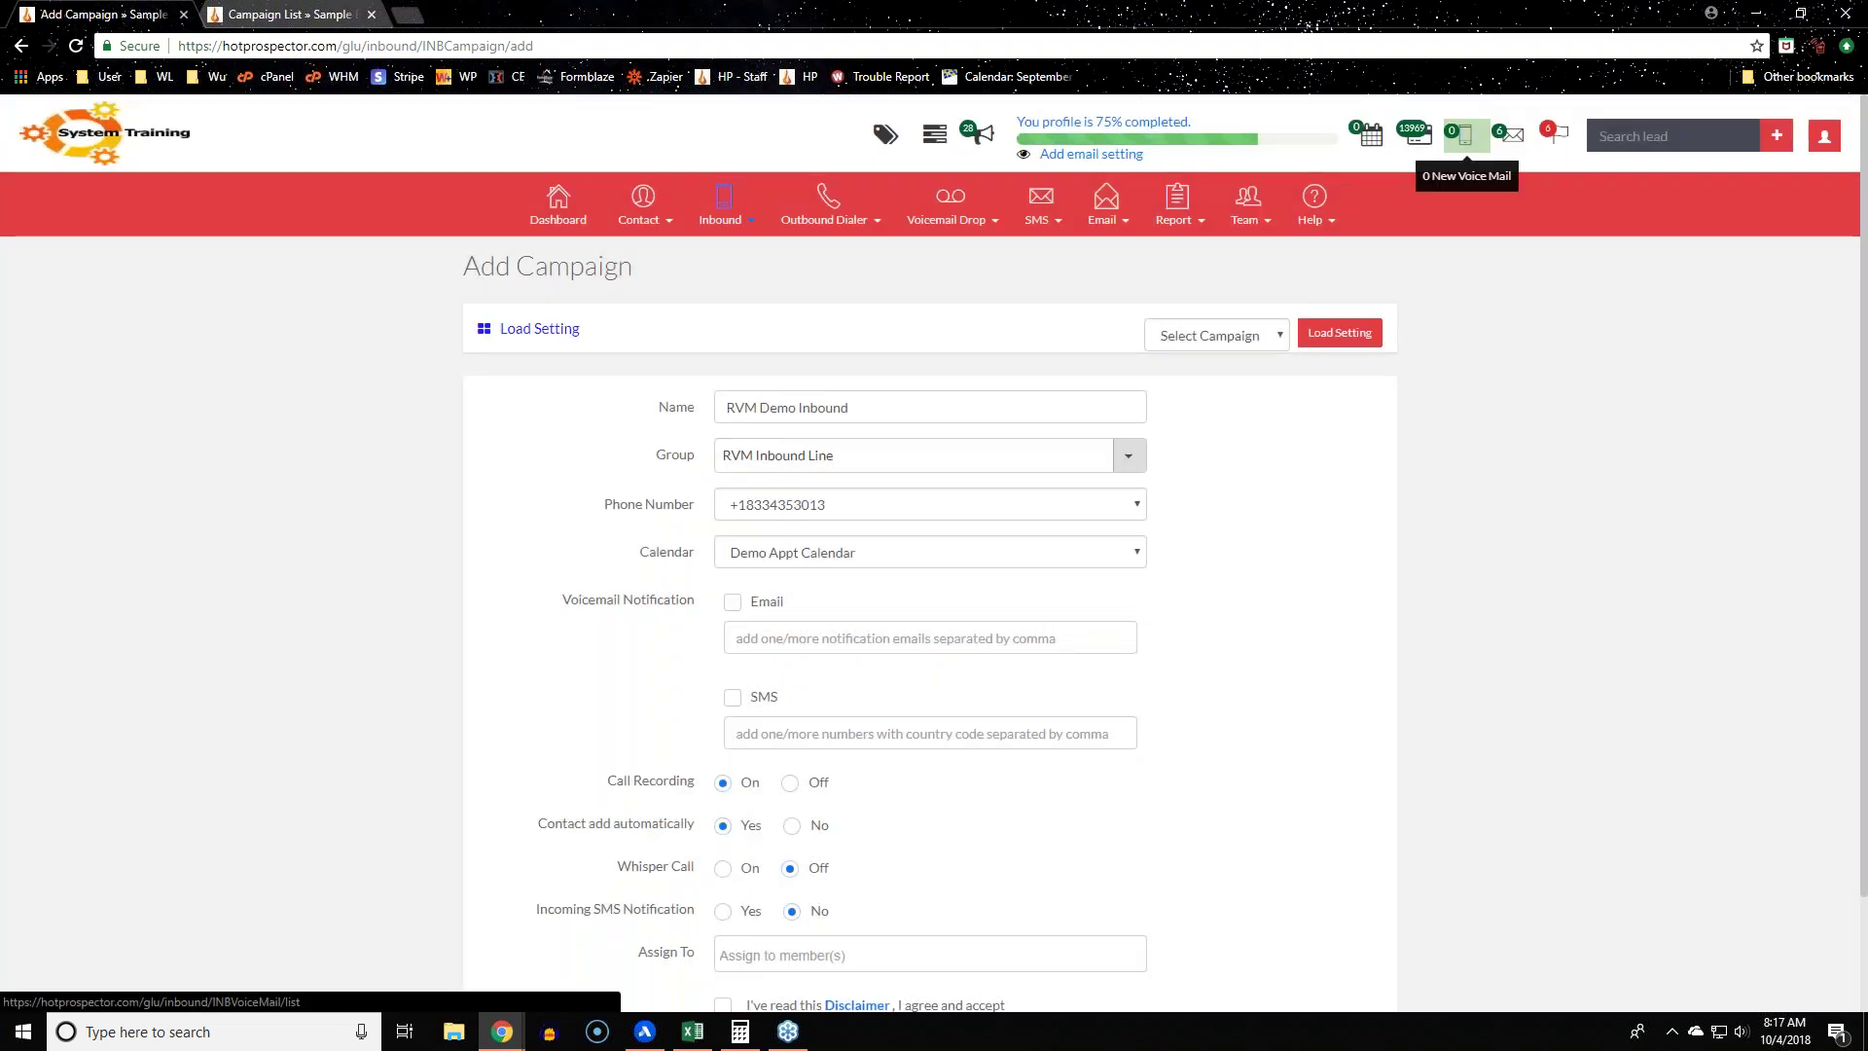
pyautogui.rightClick(1465, 145)
pyautogui.click(1483, 160)
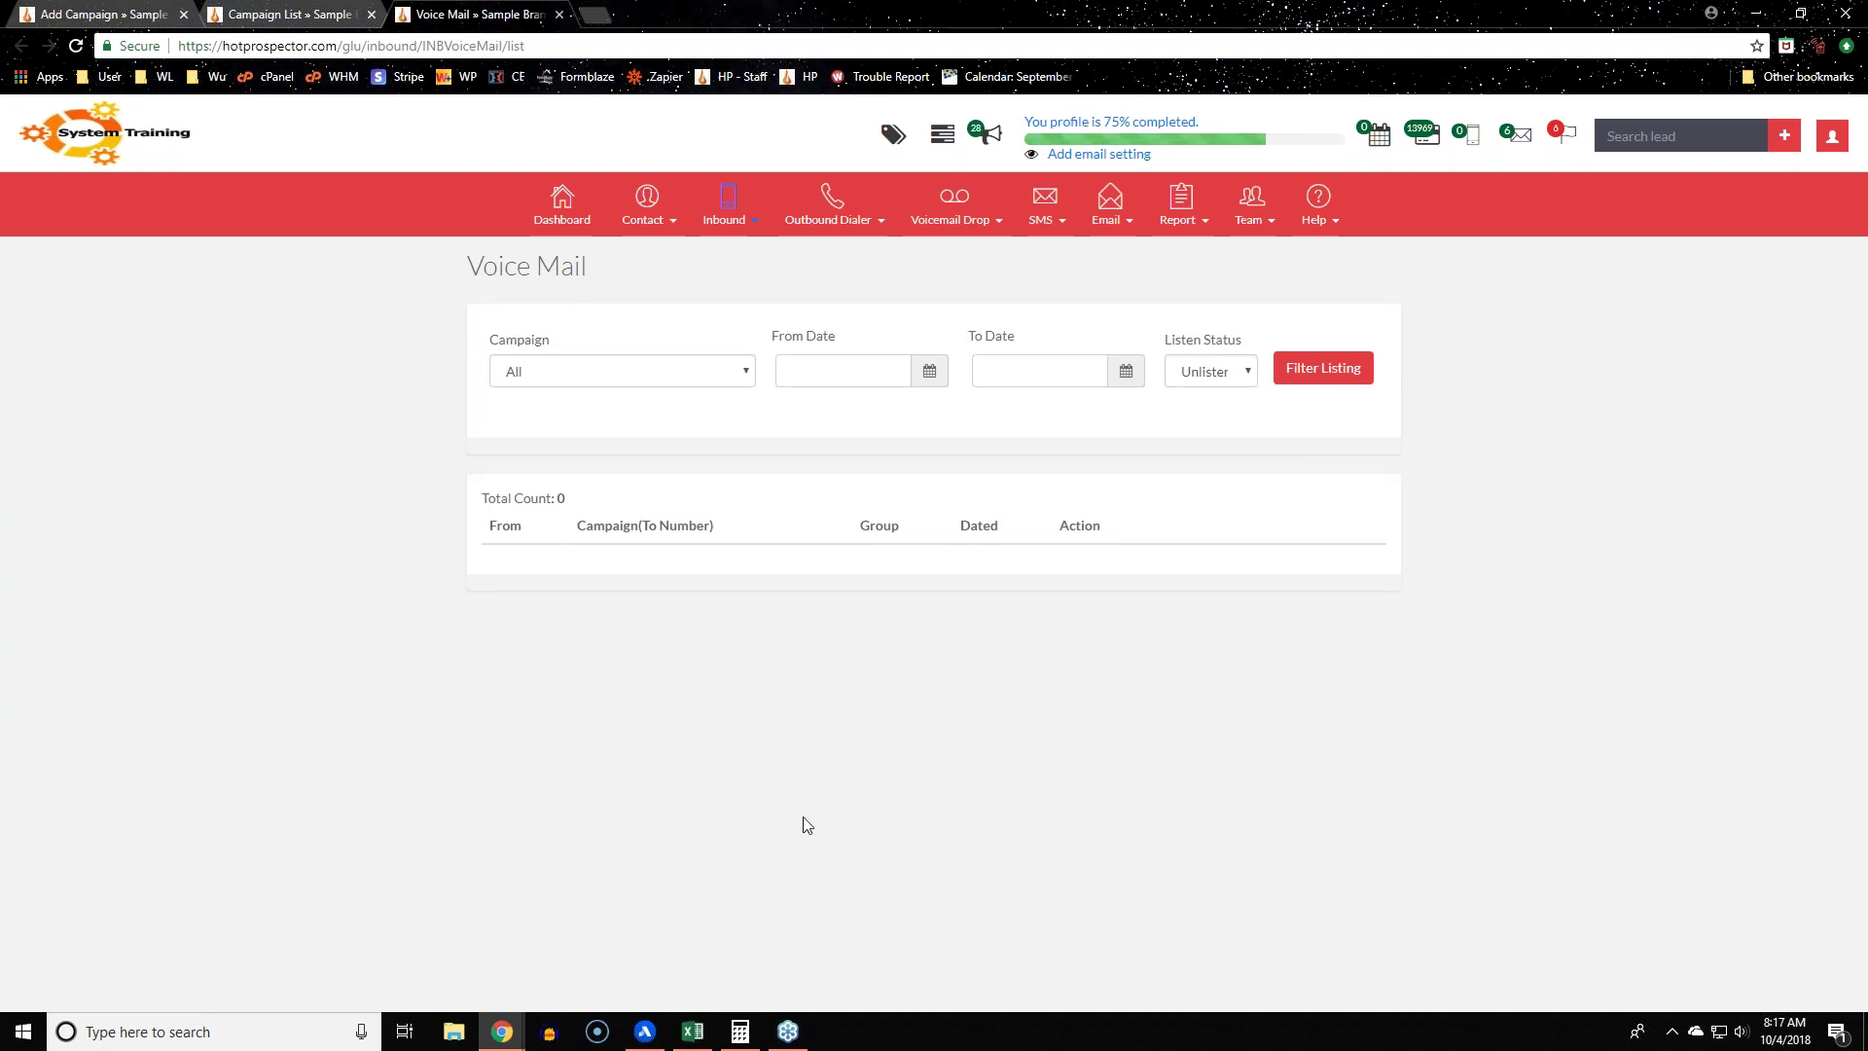
pyautogui.click(731, 378)
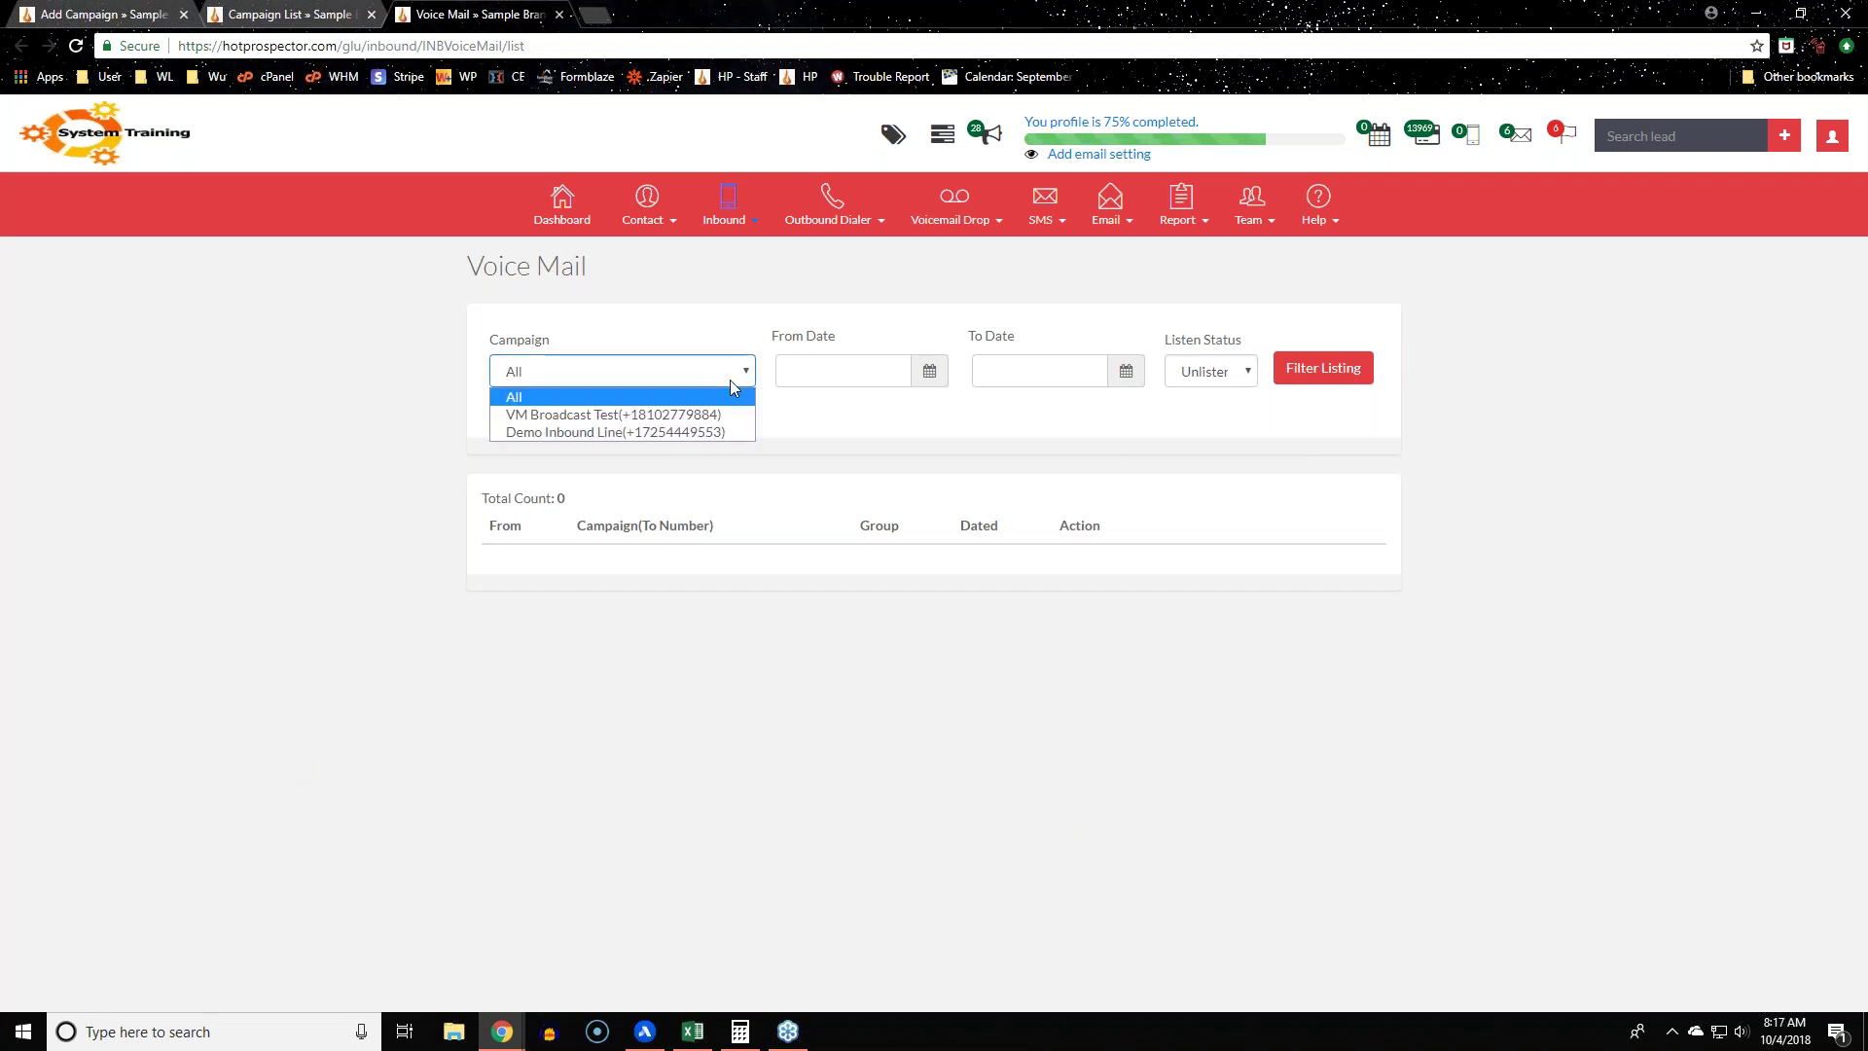
pyautogui.click(289, 358)
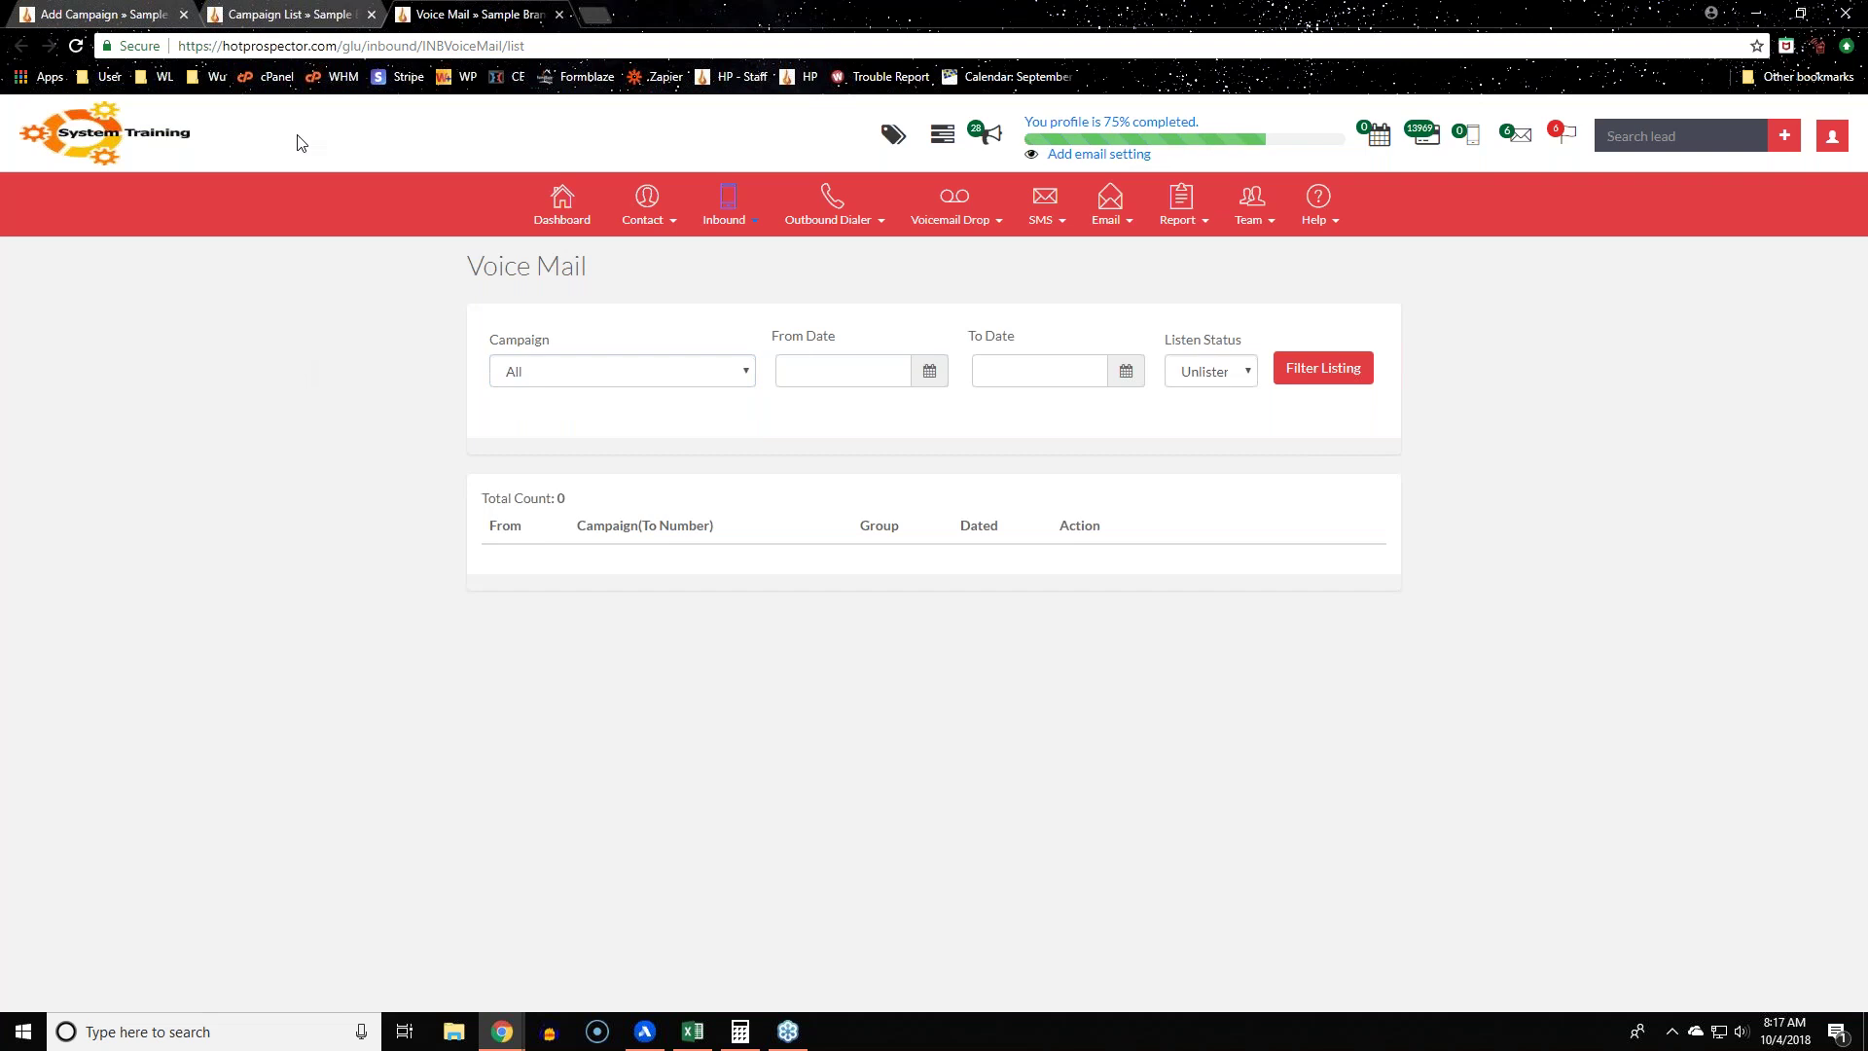
pyautogui.click(292, 14)
pyautogui.click(109, 8)
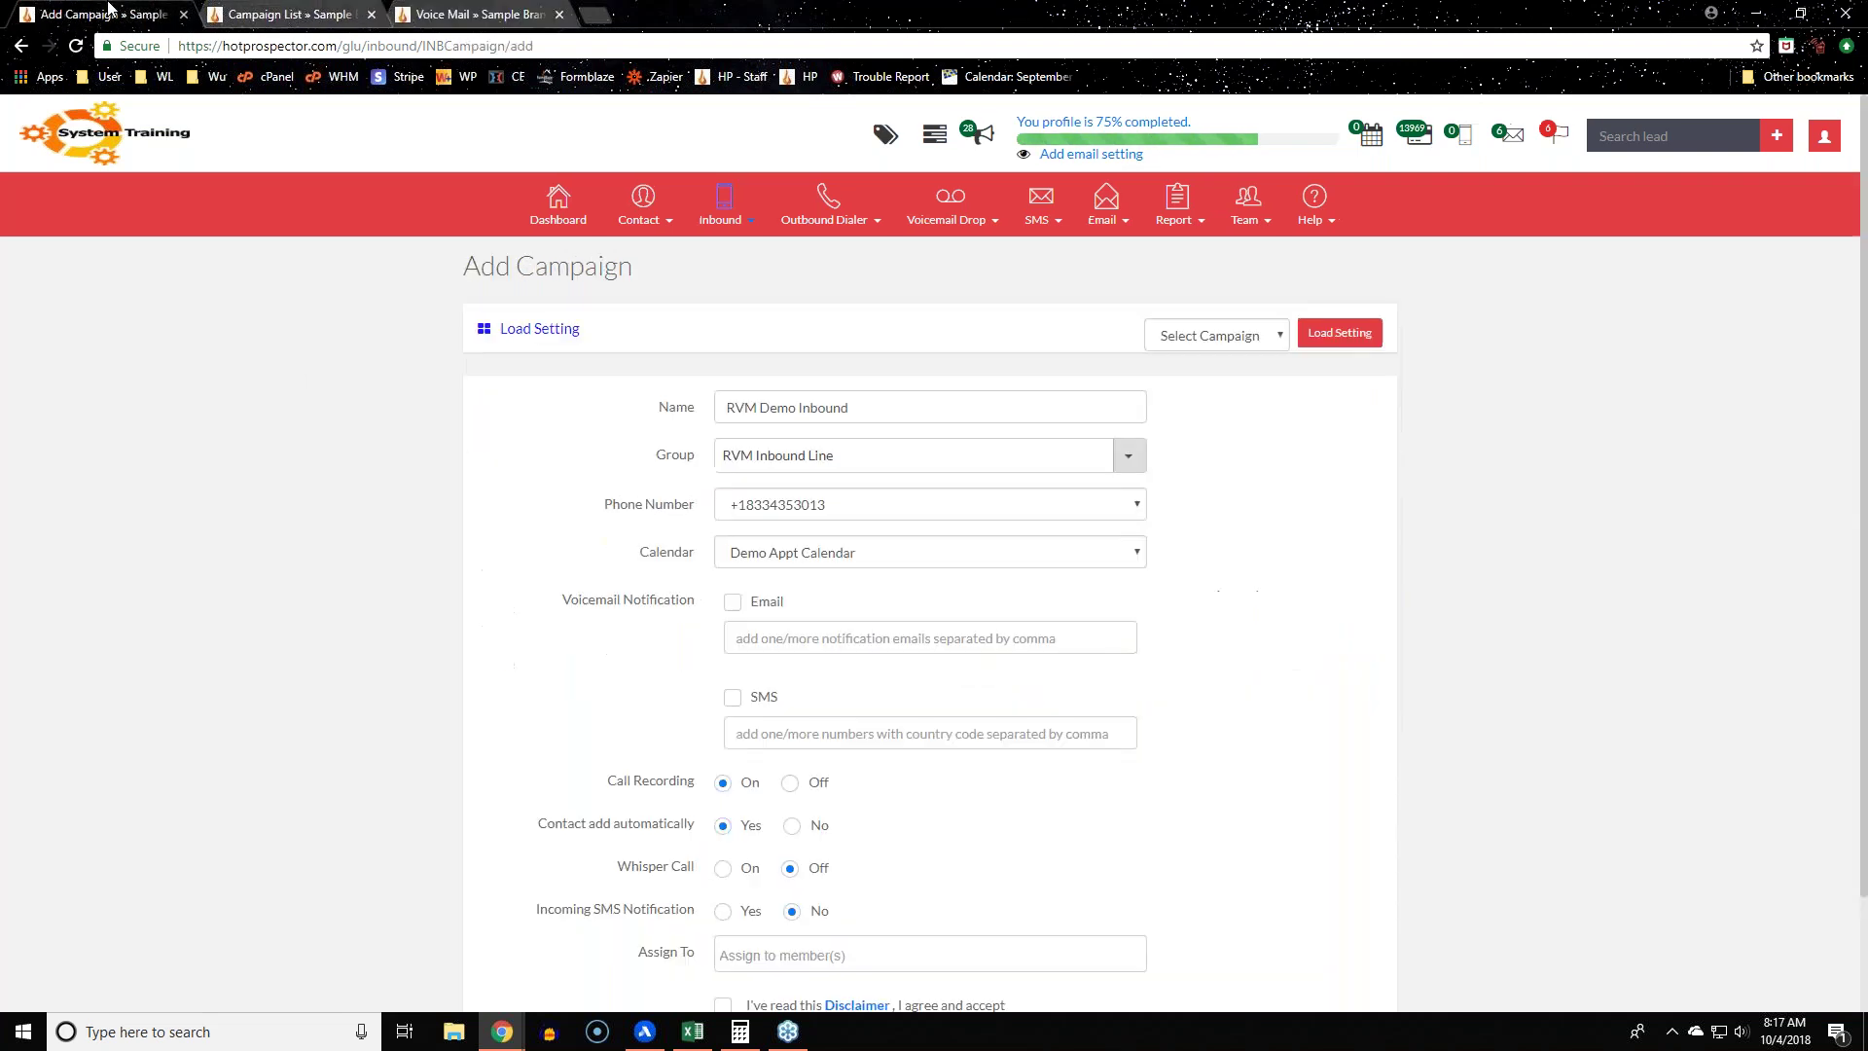
pyautogui.scroll(-1, 813, 669)
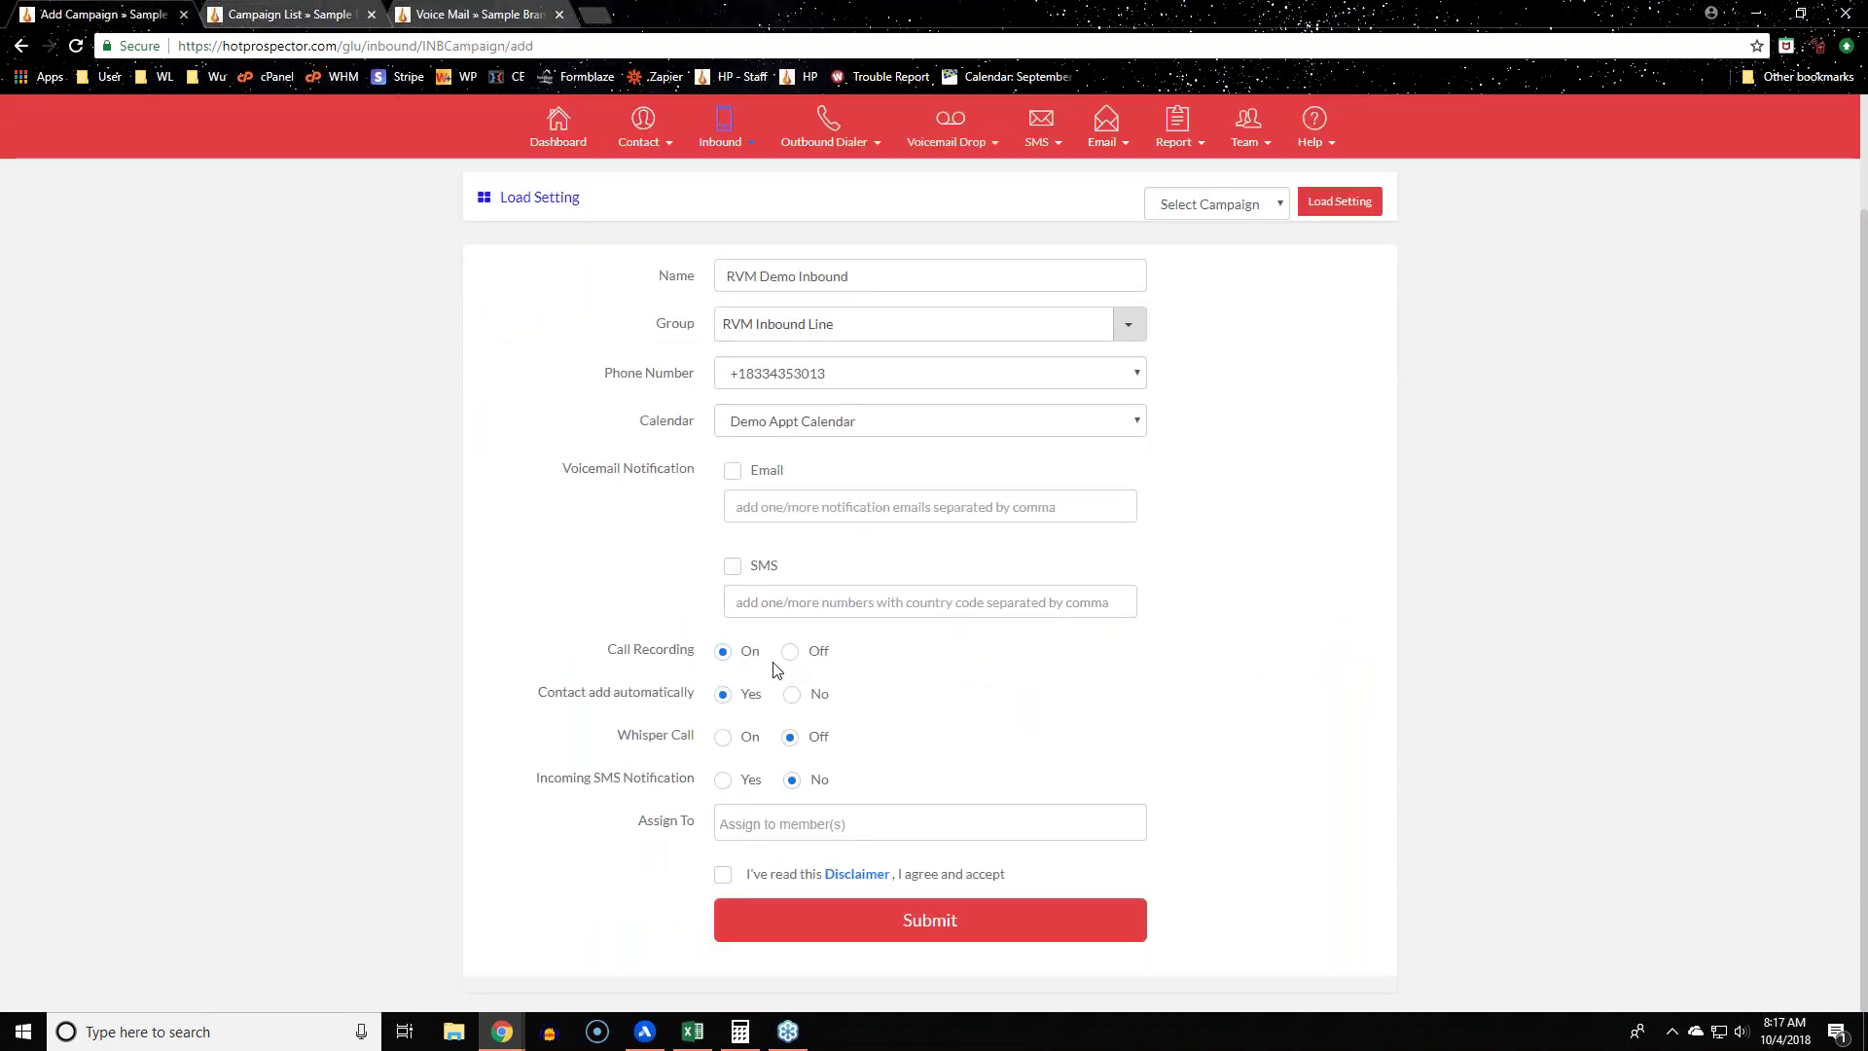
pyautogui.moveTo(582, 656); pyautogui.dragTo(716, 654)
pyautogui.click(363, 618)
pyautogui.moveTo(600, 654); pyautogui.dragTo(743, 674)
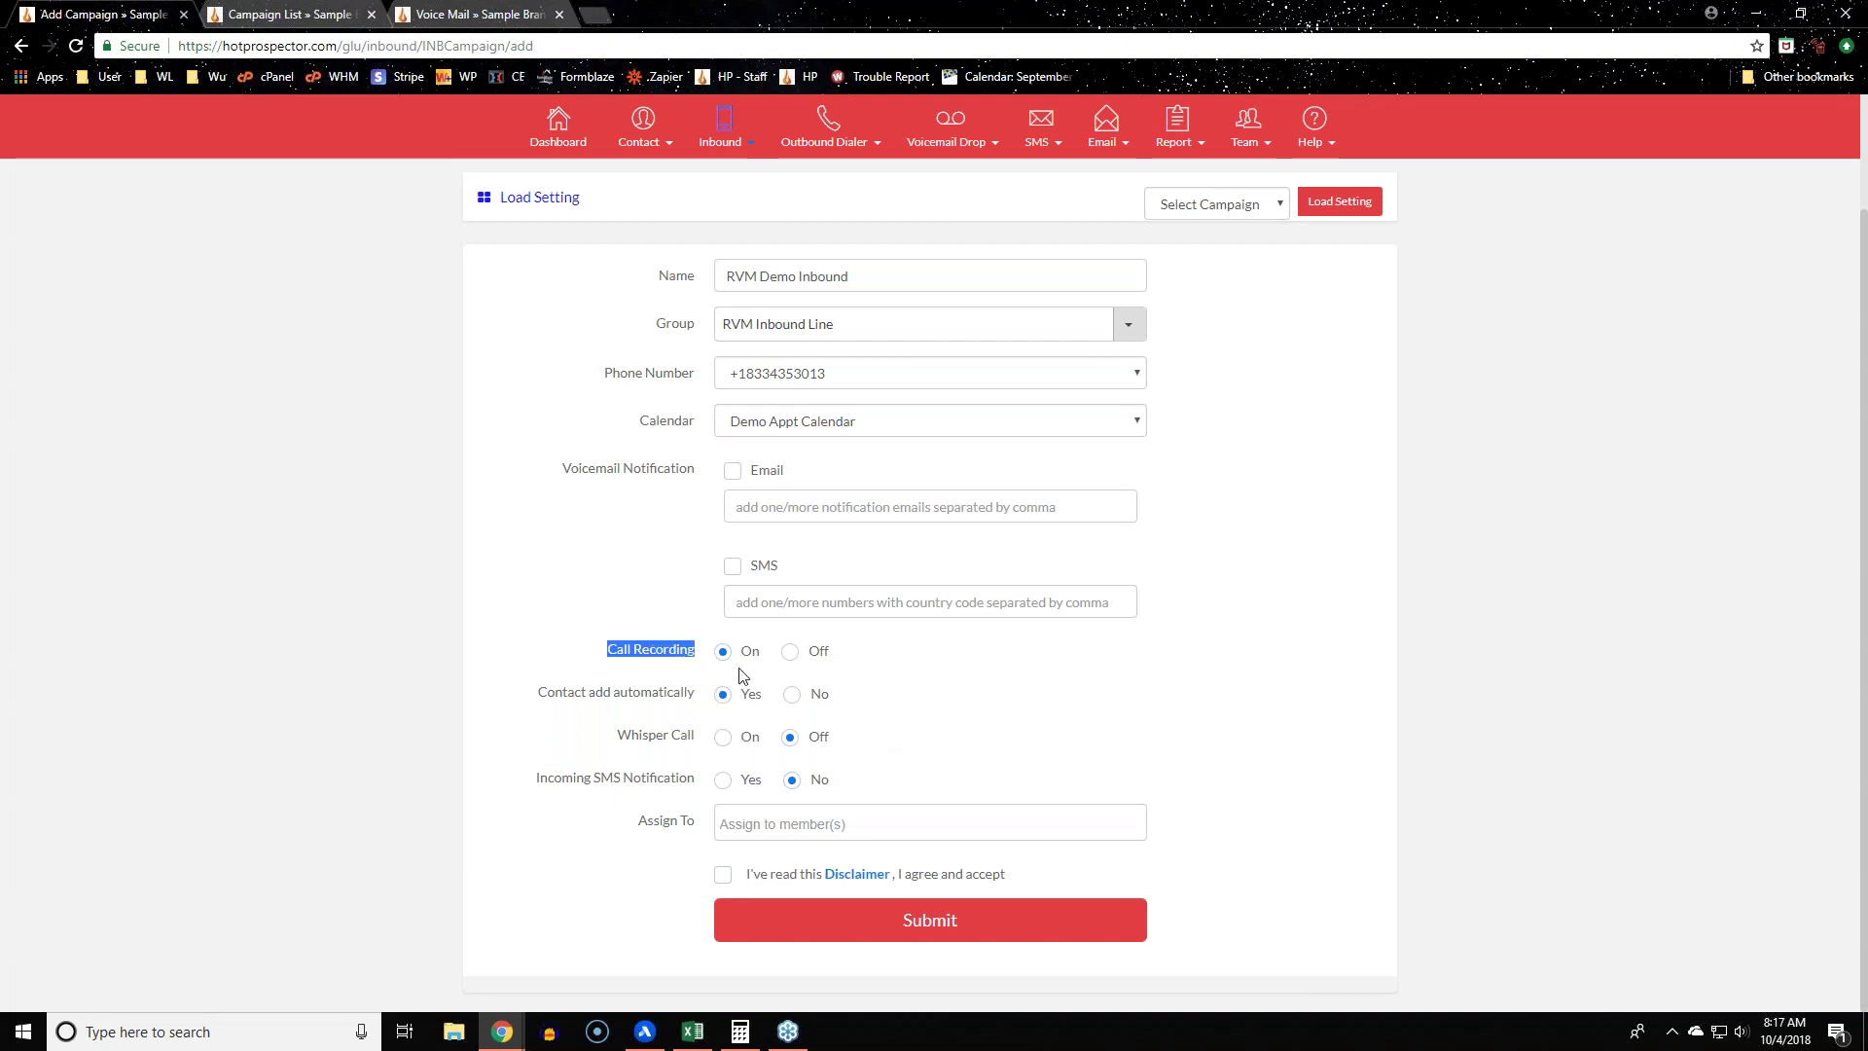
pyautogui.click(788, 653)
pyautogui.click(721, 652)
pyautogui.moveTo(534, 693); pyautogui.dragTo(707, 703)
pyautogui.click(426, 707)
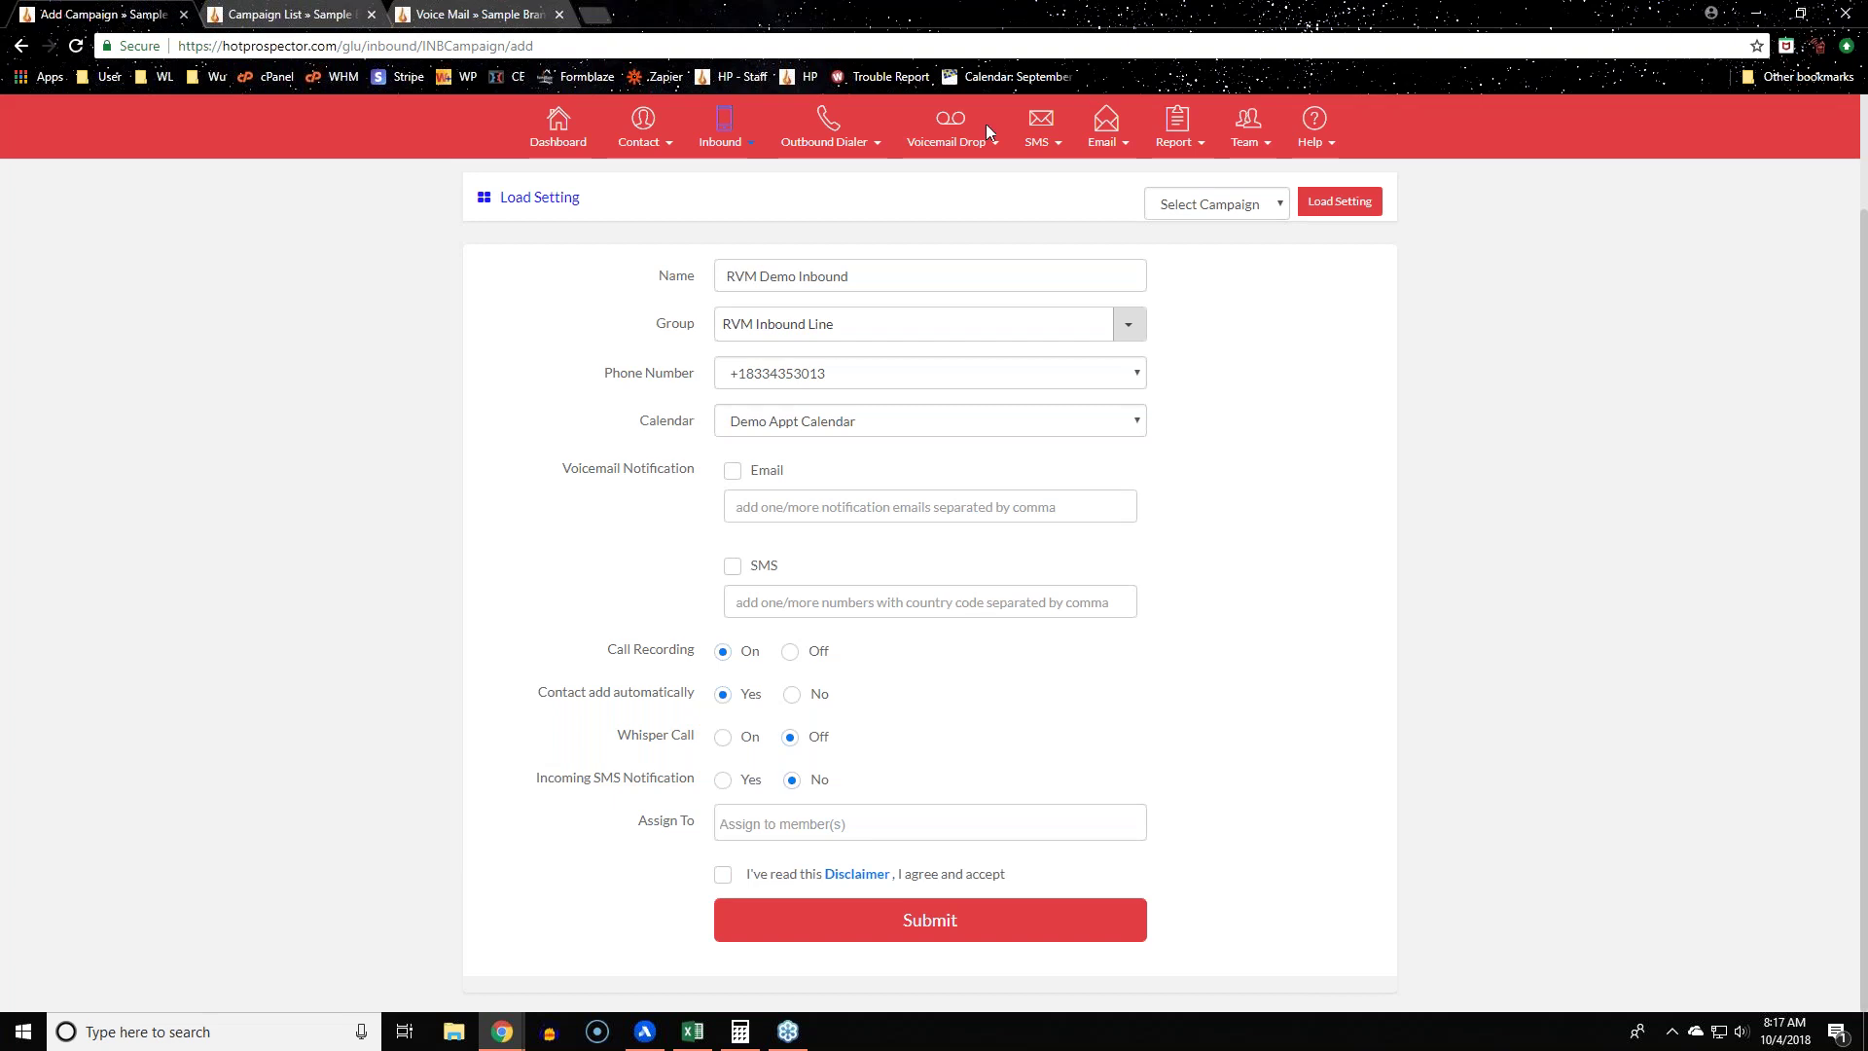
pyautogui.moveTo(984, 124)
pyautogui.doubleClick(676, 329)
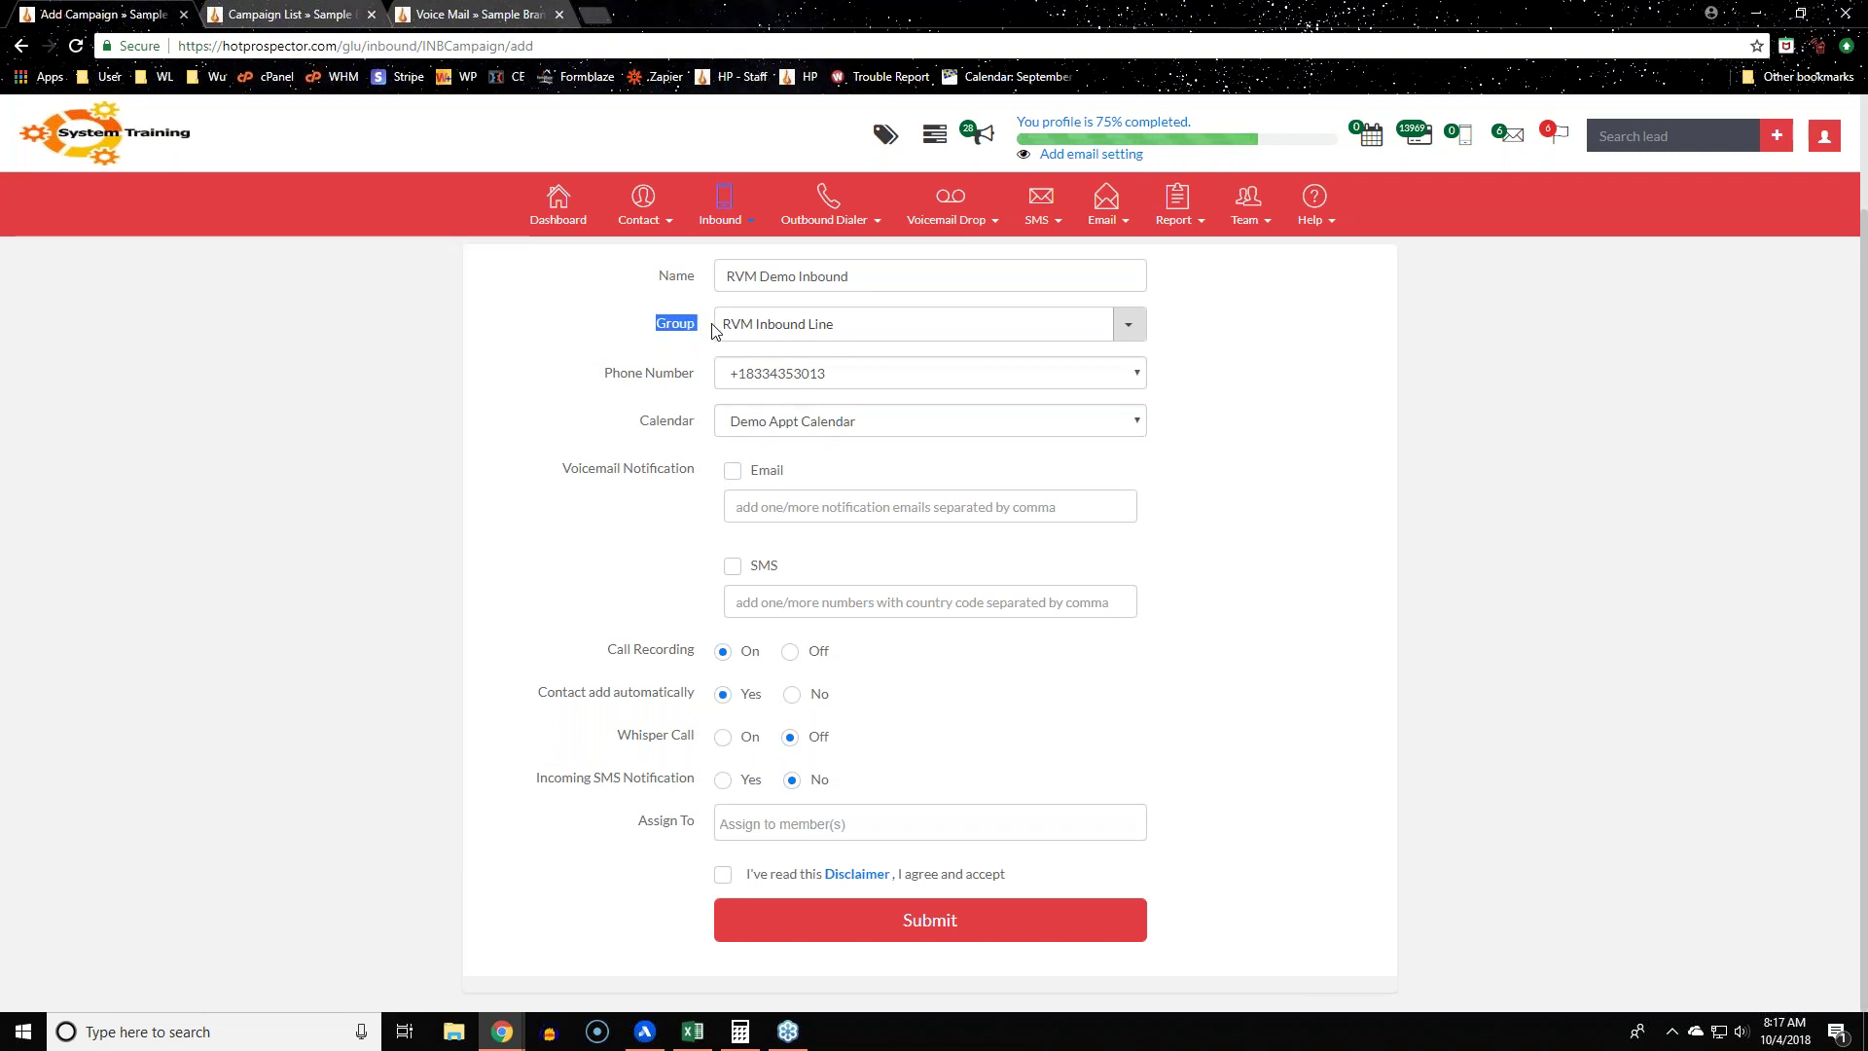
pyautogui.click(703, 335)
pyautogui.moveTo(535, 696); pyautogui.dragTo(676, 697)
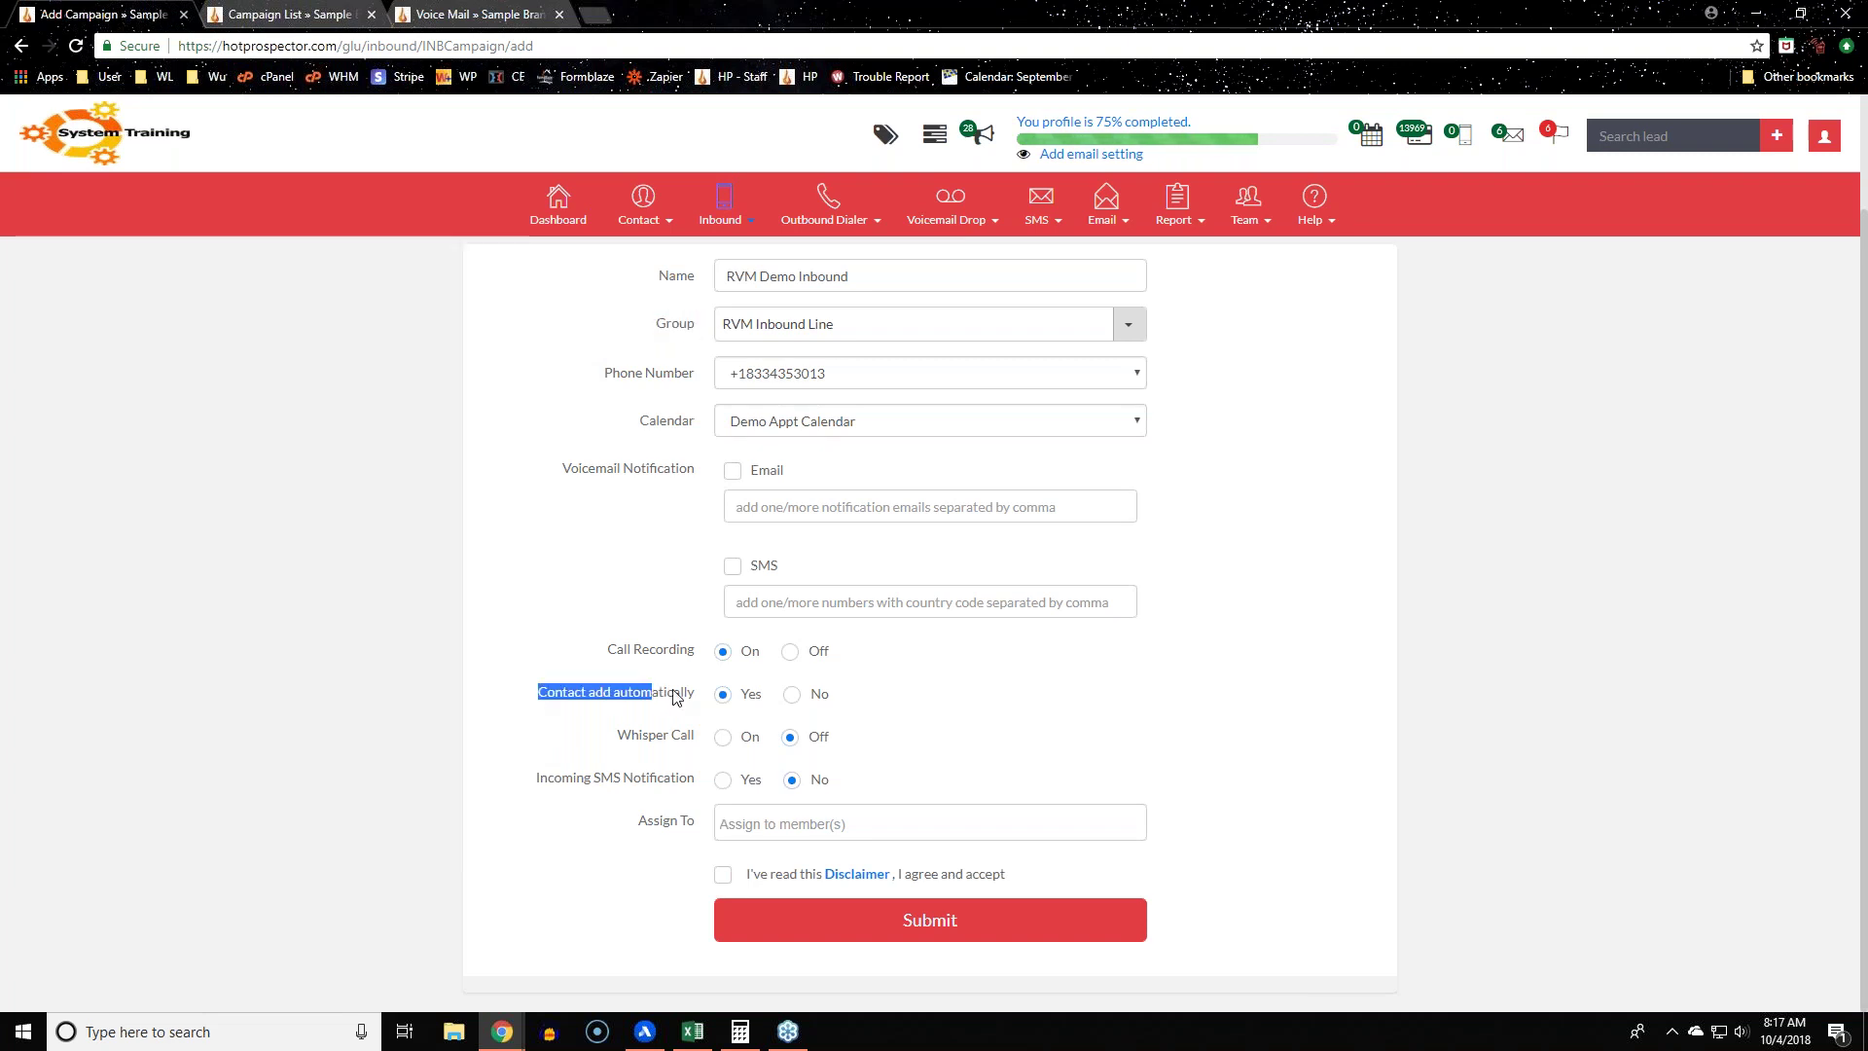
pyautogui.click(464, 692)
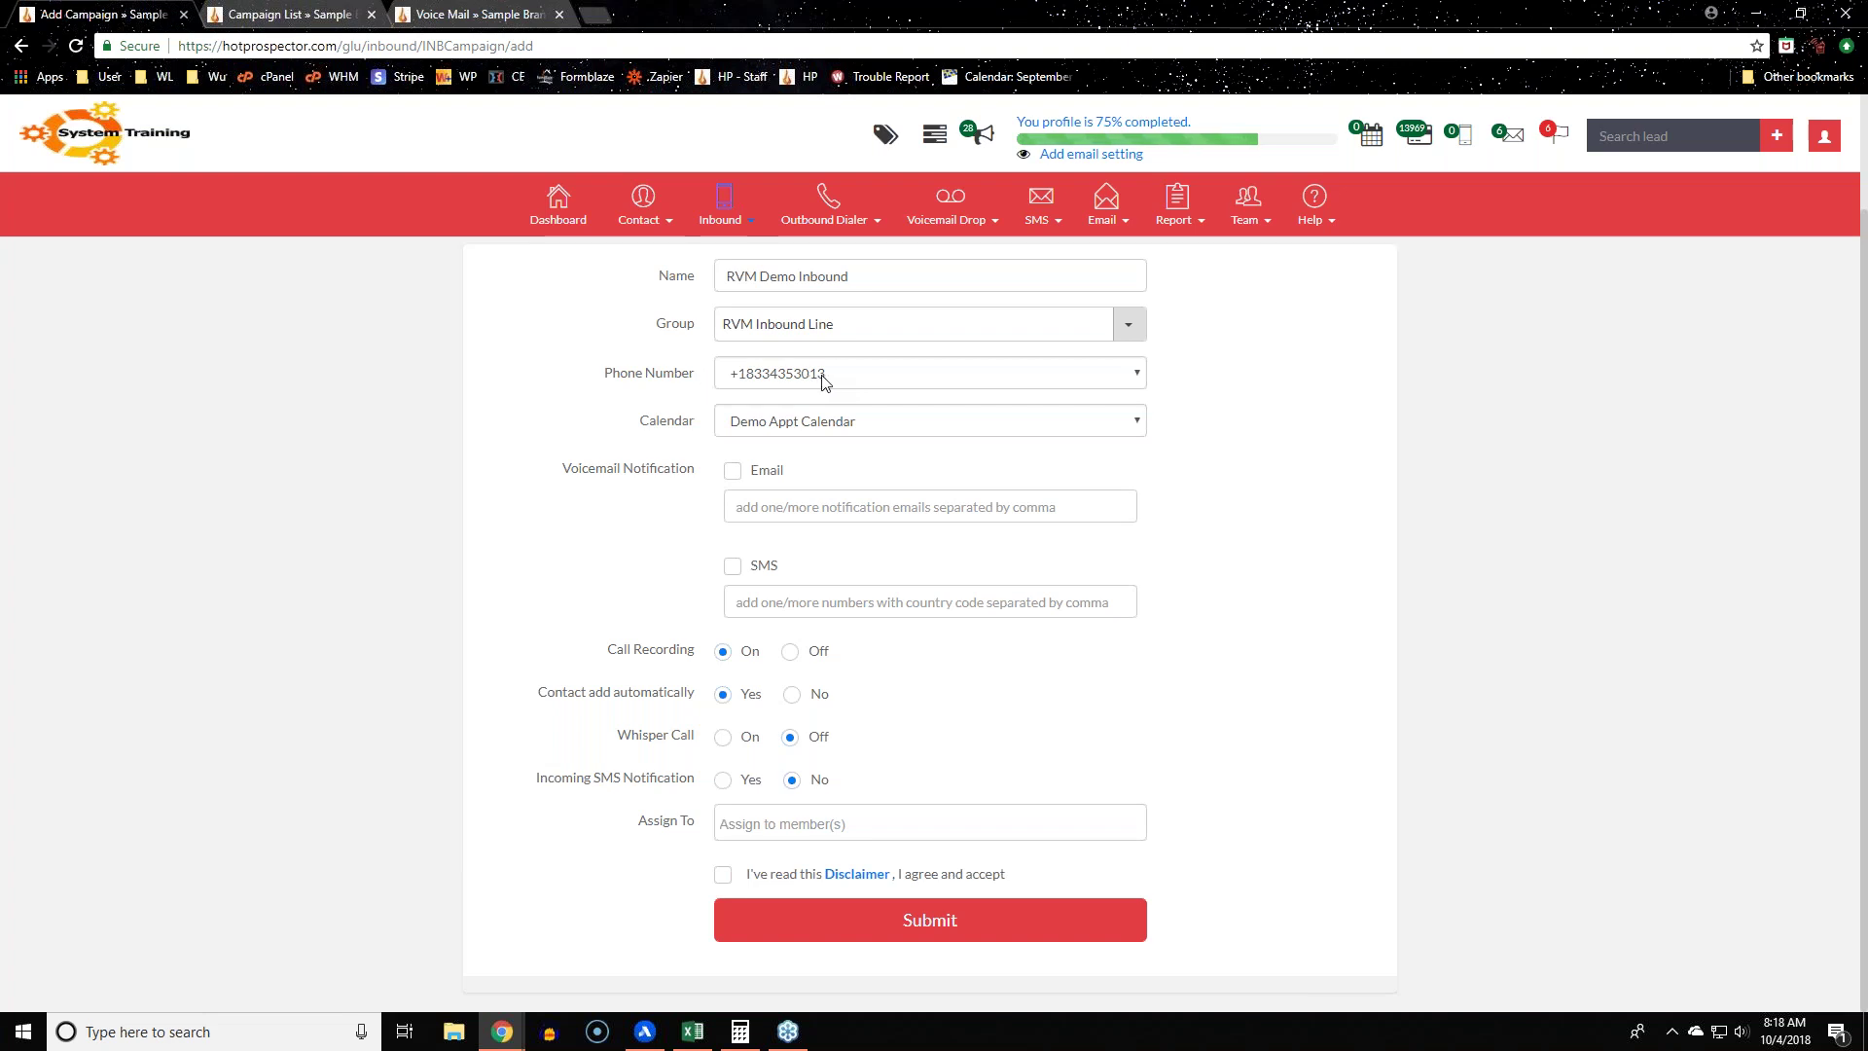
pyautogui.moveTo(657, 322); pyautogui.dragTo(706, 331)
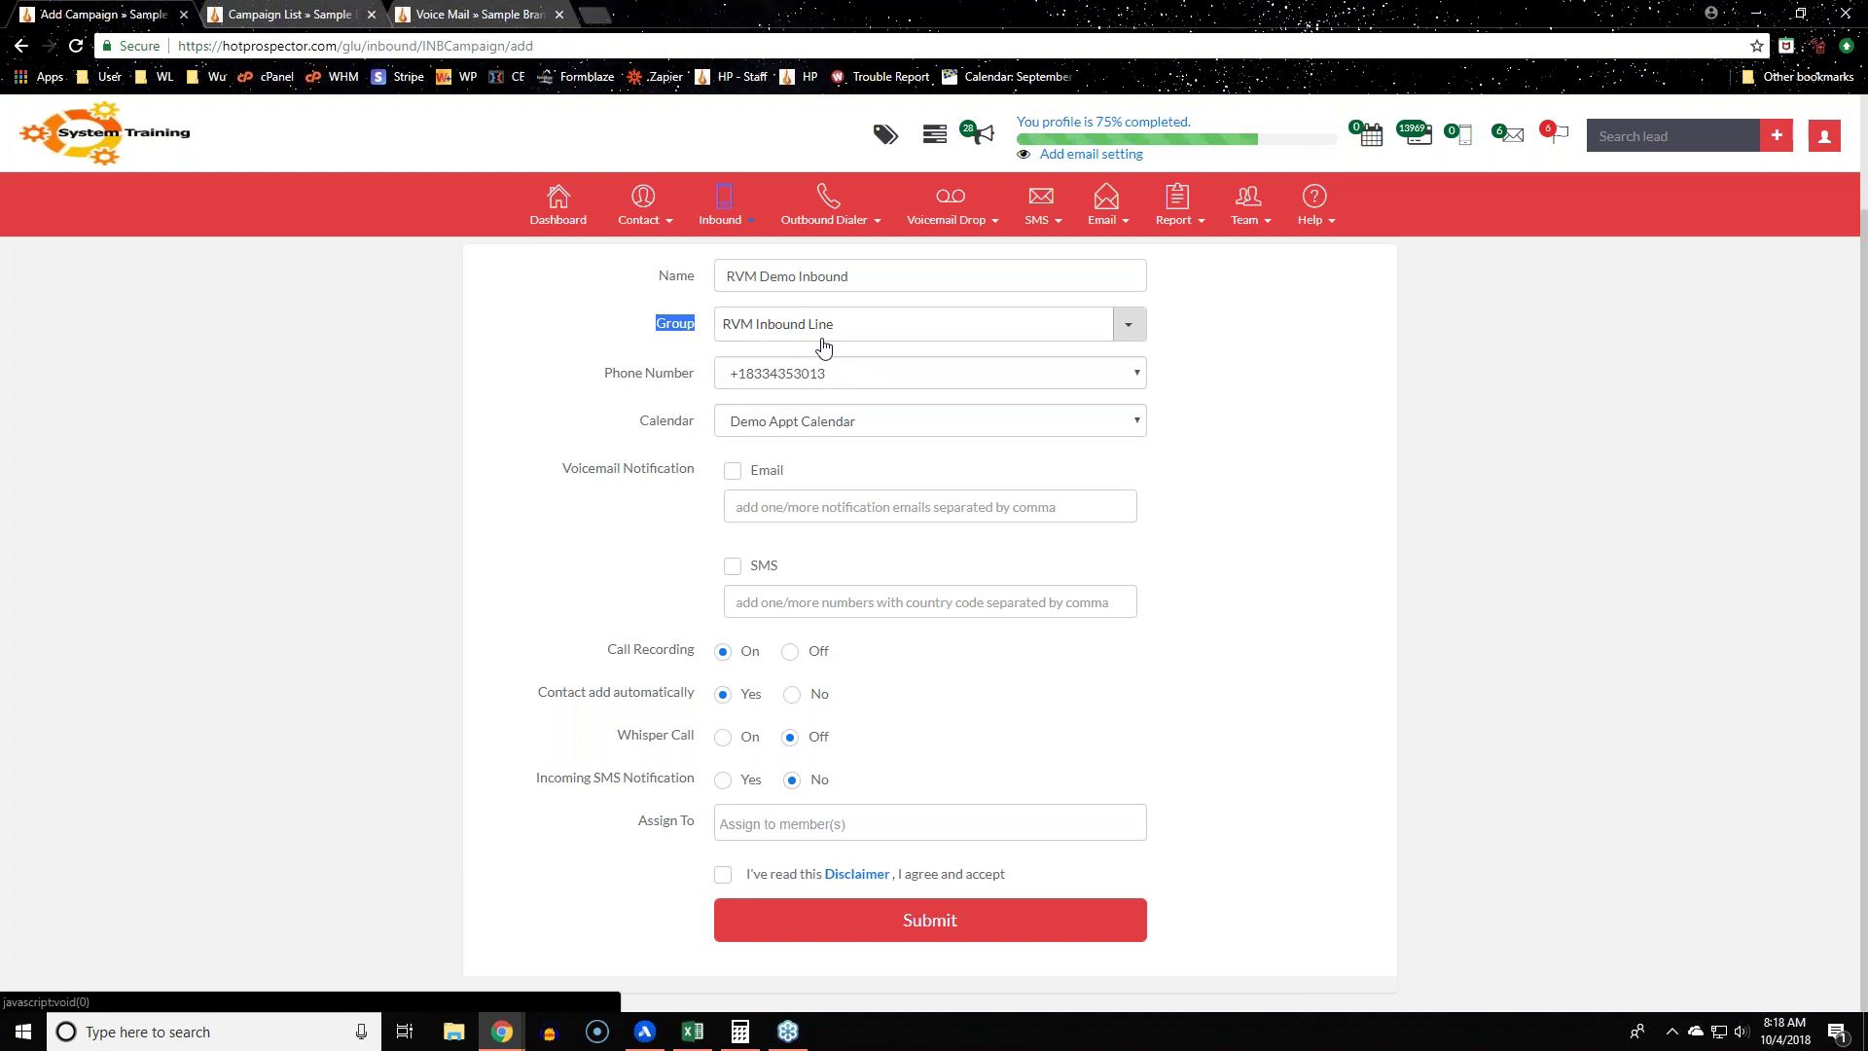
pyautogui.moveTo(535, 700); pyautogui.dragTo(703, 700)
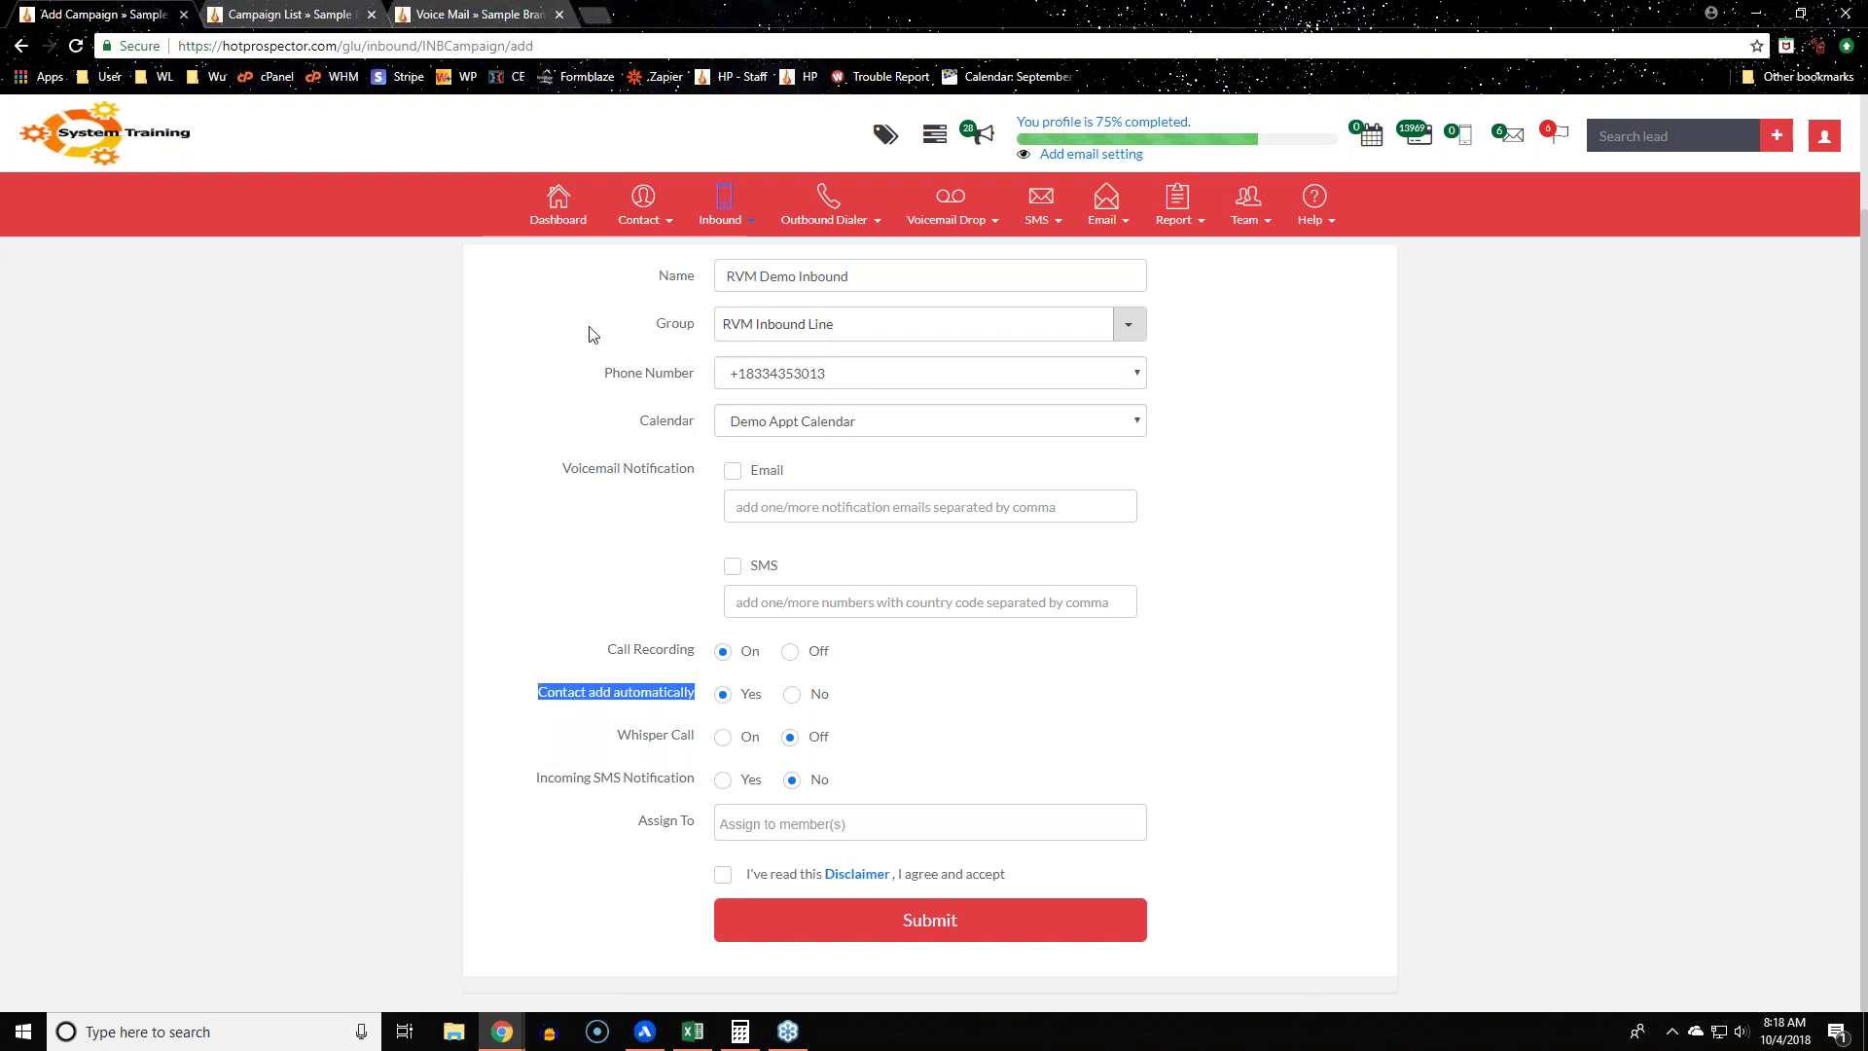
pyautogui.moveTo(638, 331); pyautogui.dragTo(715, 334)
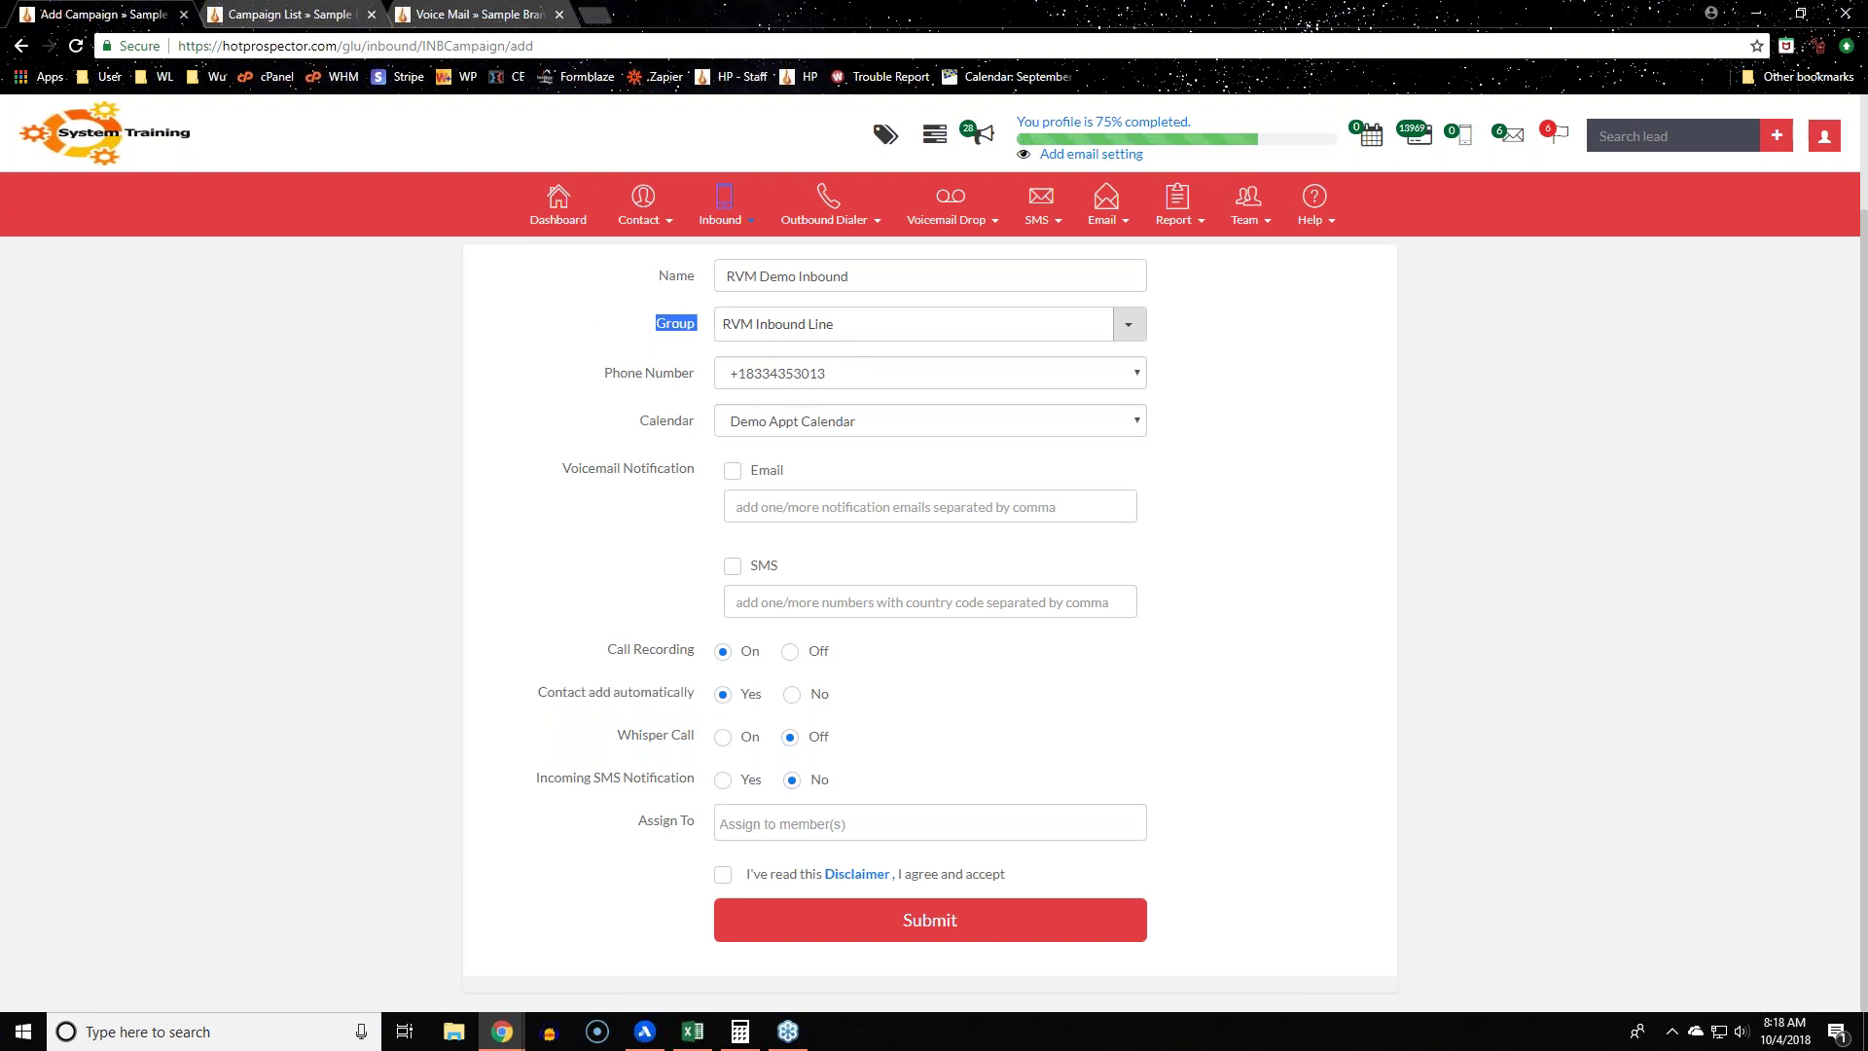
pyautogui.click(900, 353)
pyautogui.moveTo(617, 742); pyautogui.dragTo(704, 756)
pyautogui.click(642, 747)
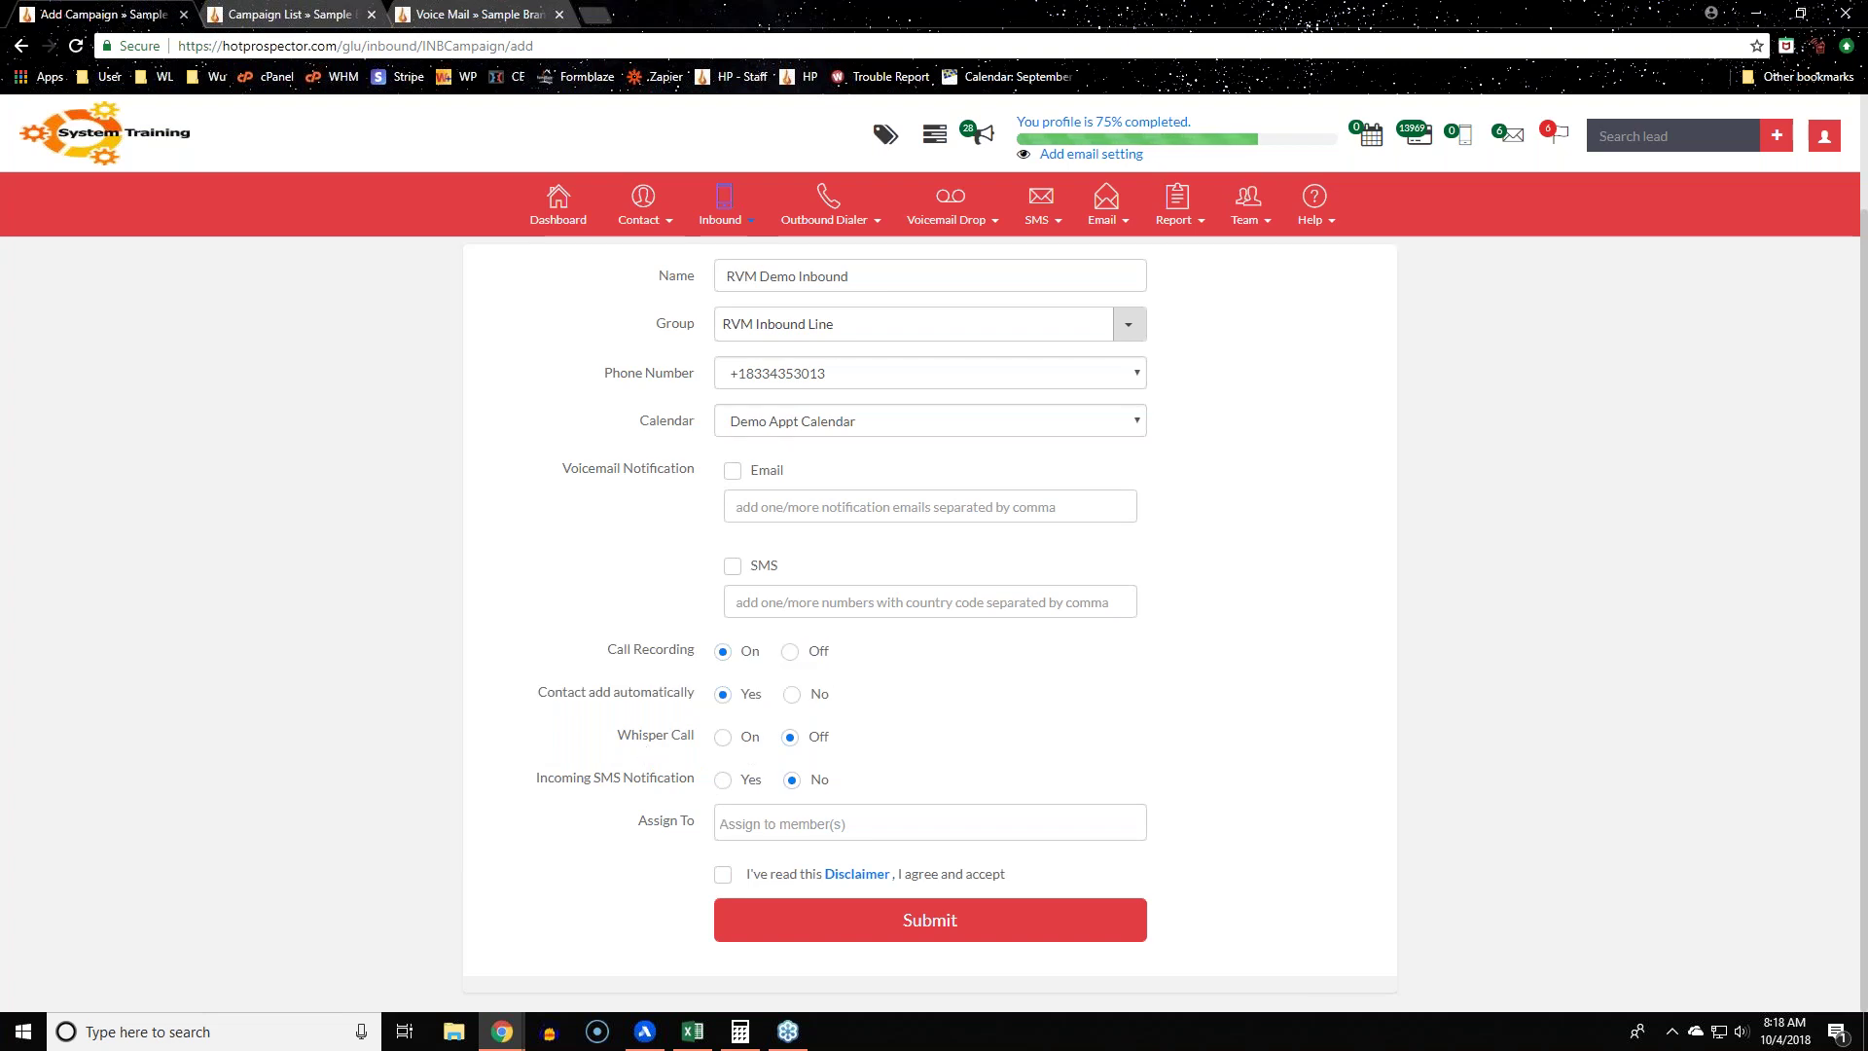
# Step: Switch Whisper Call on and place the cursor in the Lead Wait Message and Agent Message fields
pyautogui.click(747, 739)
pyautogui.scroll(-4, 392, 730)
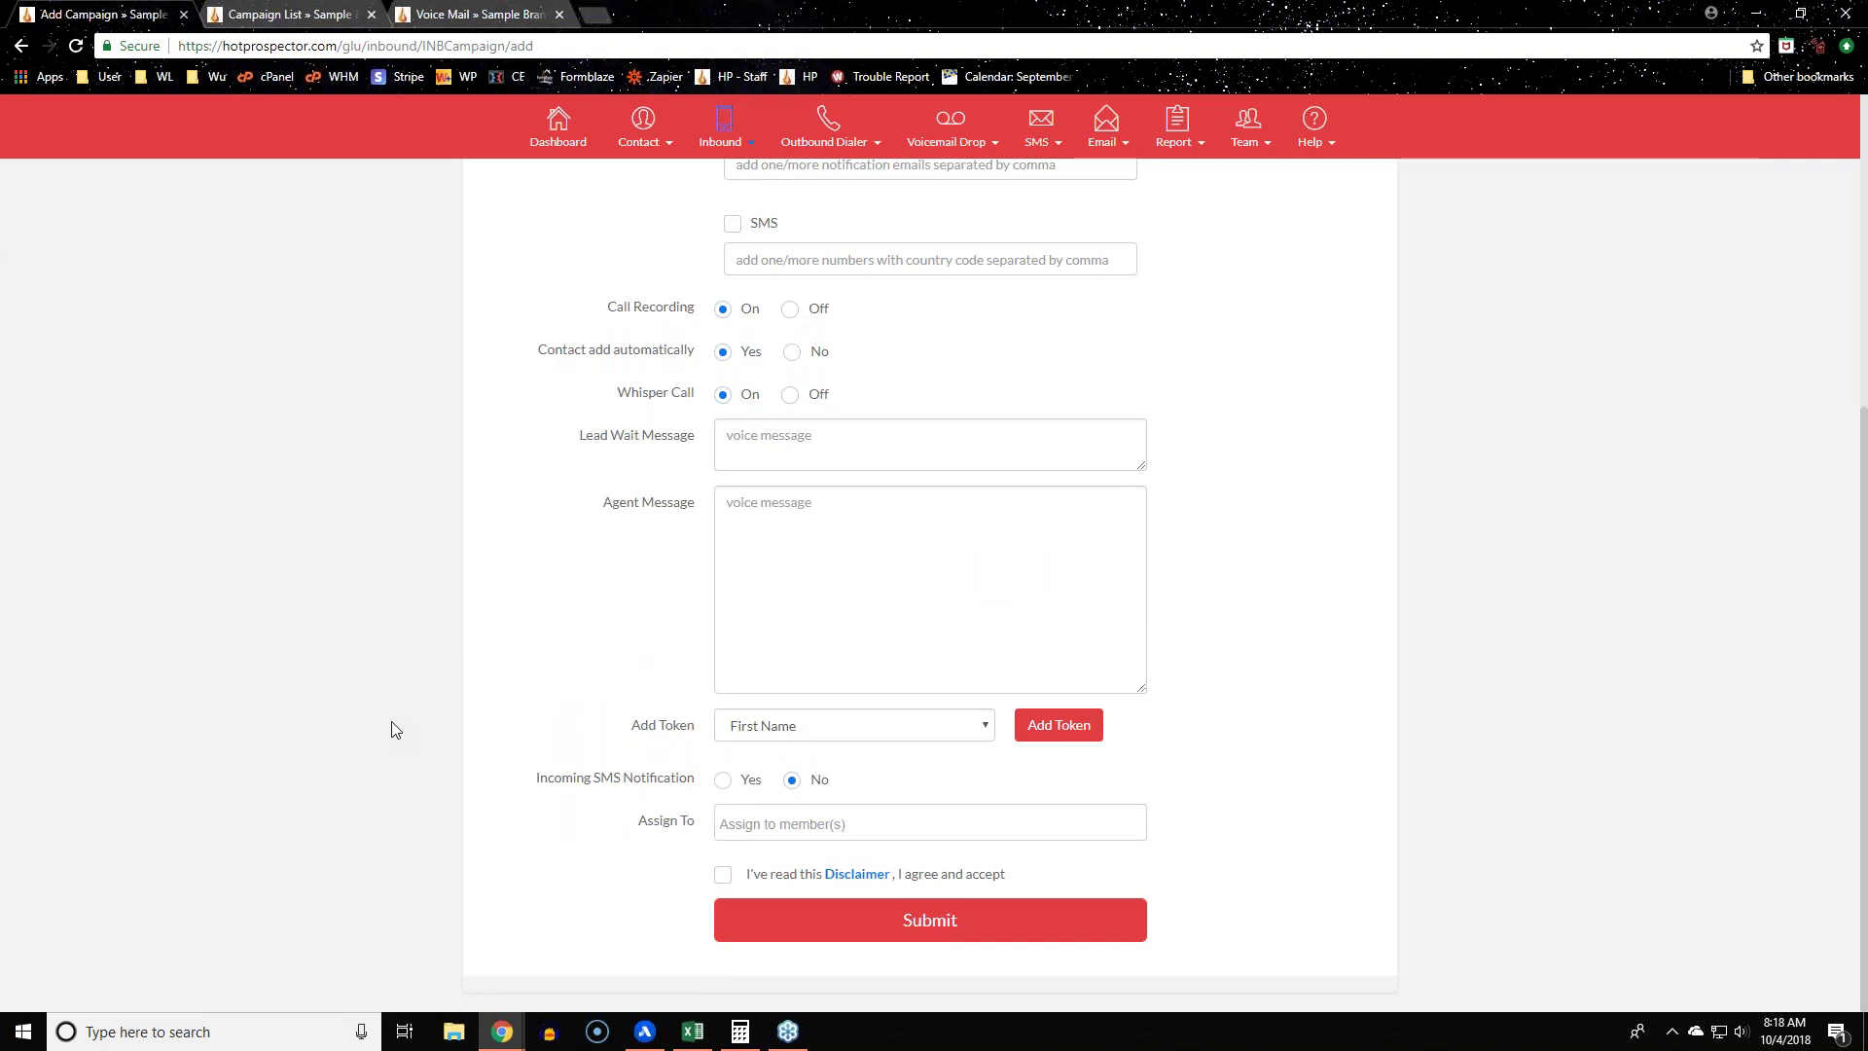
pyautogui.moveTo(578, 435); pyautogui.dragTo(697, 440)
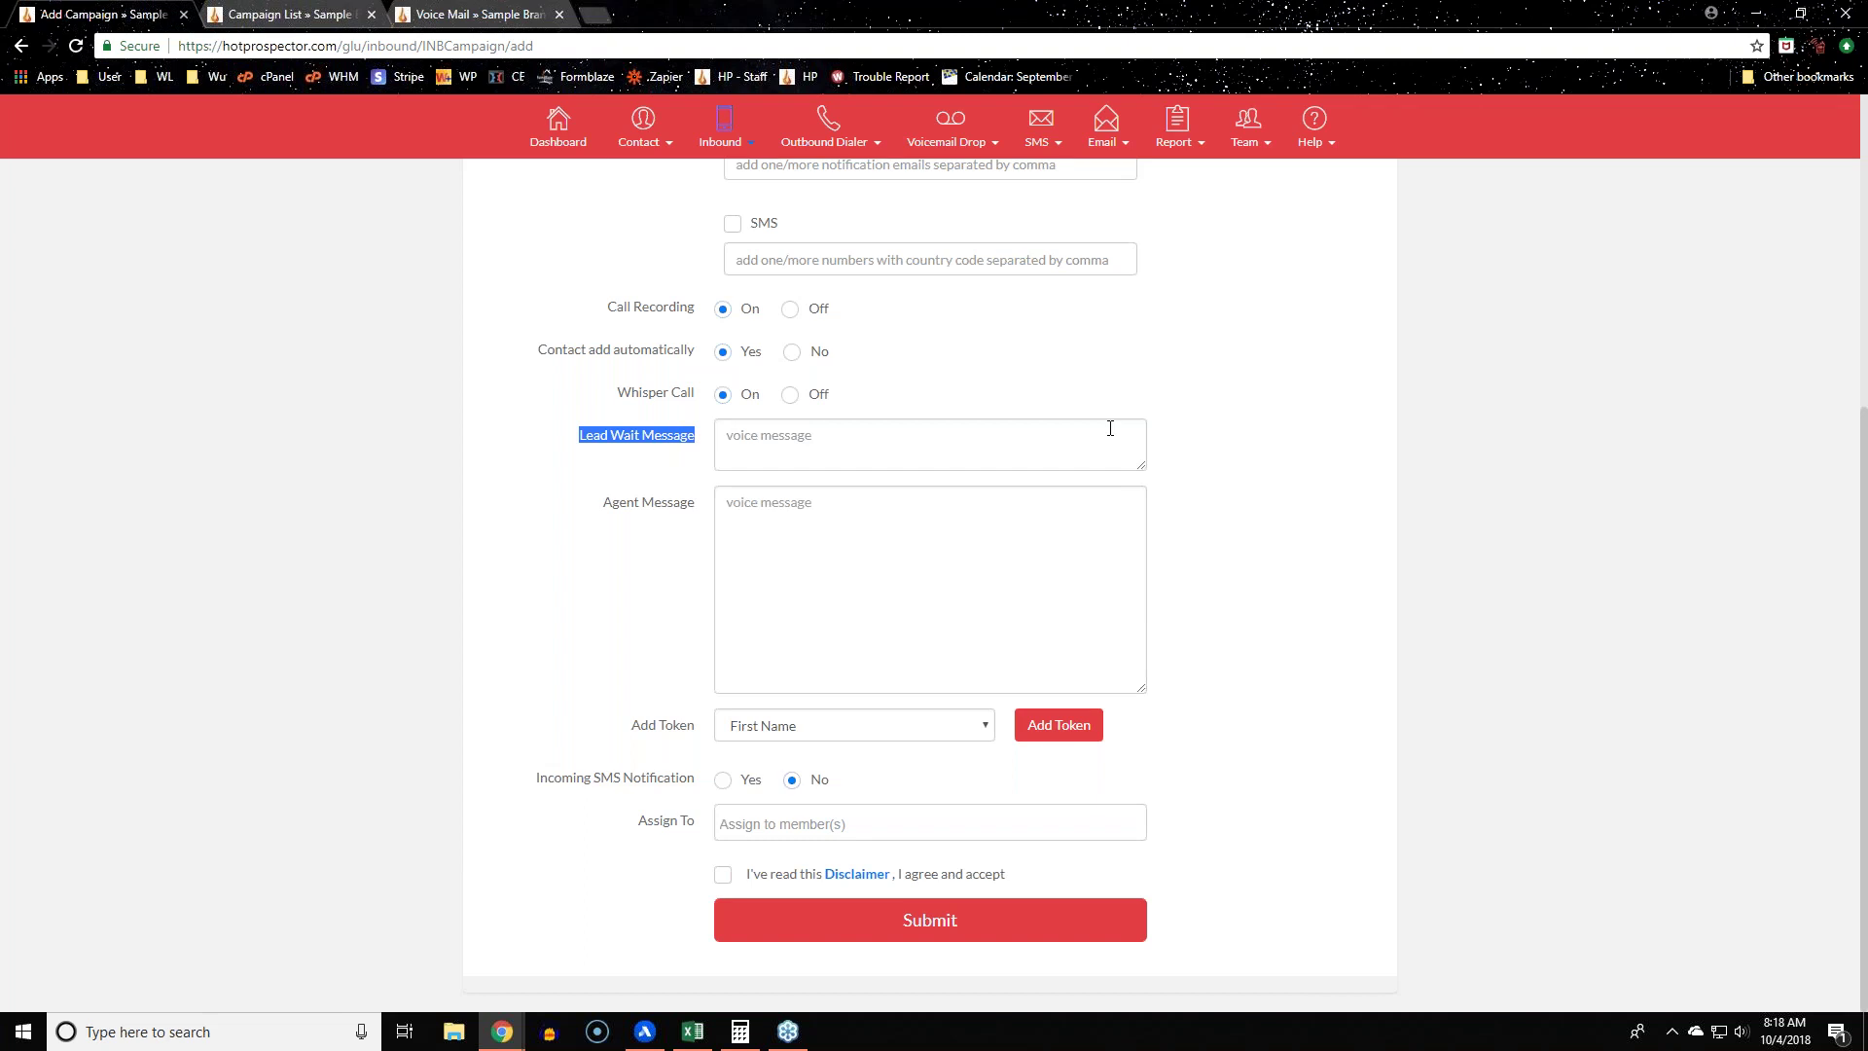
pyautogui.click(1110, 429)
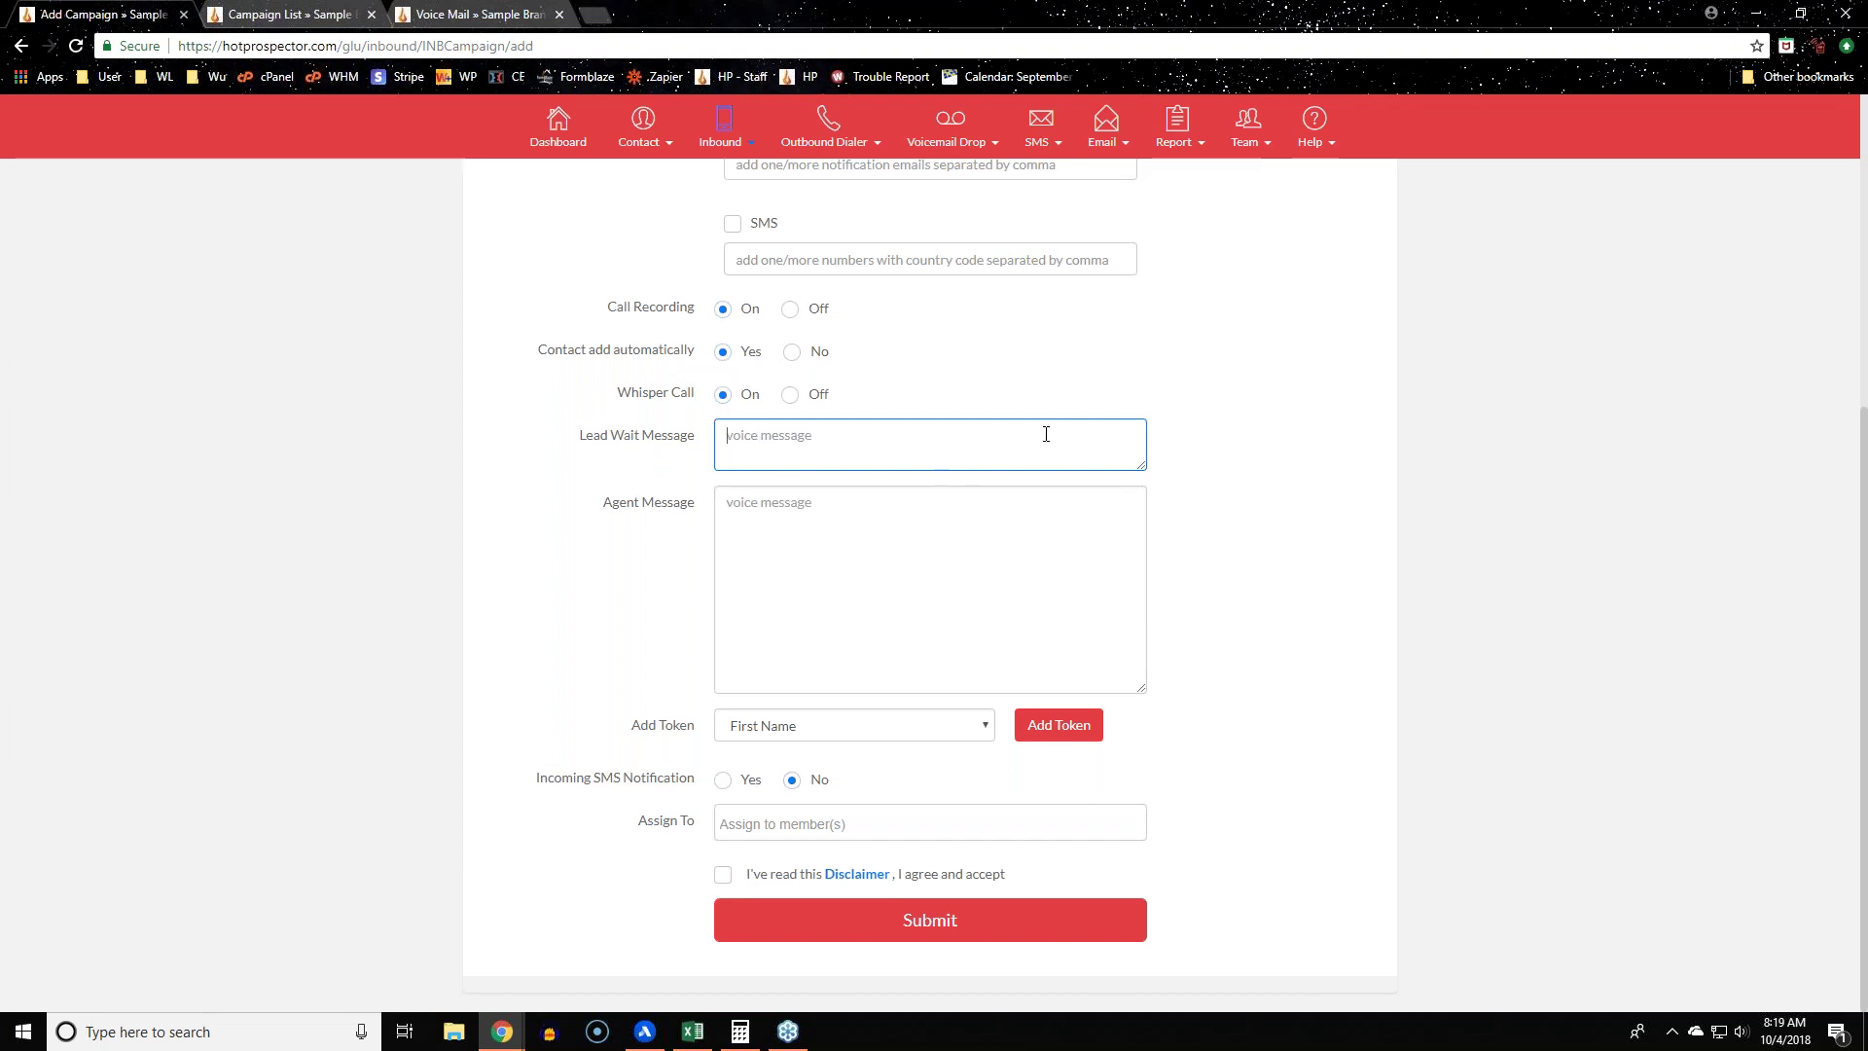
pyautogui.doubleClick(627, 502)
pyautogui.click(983, 525)
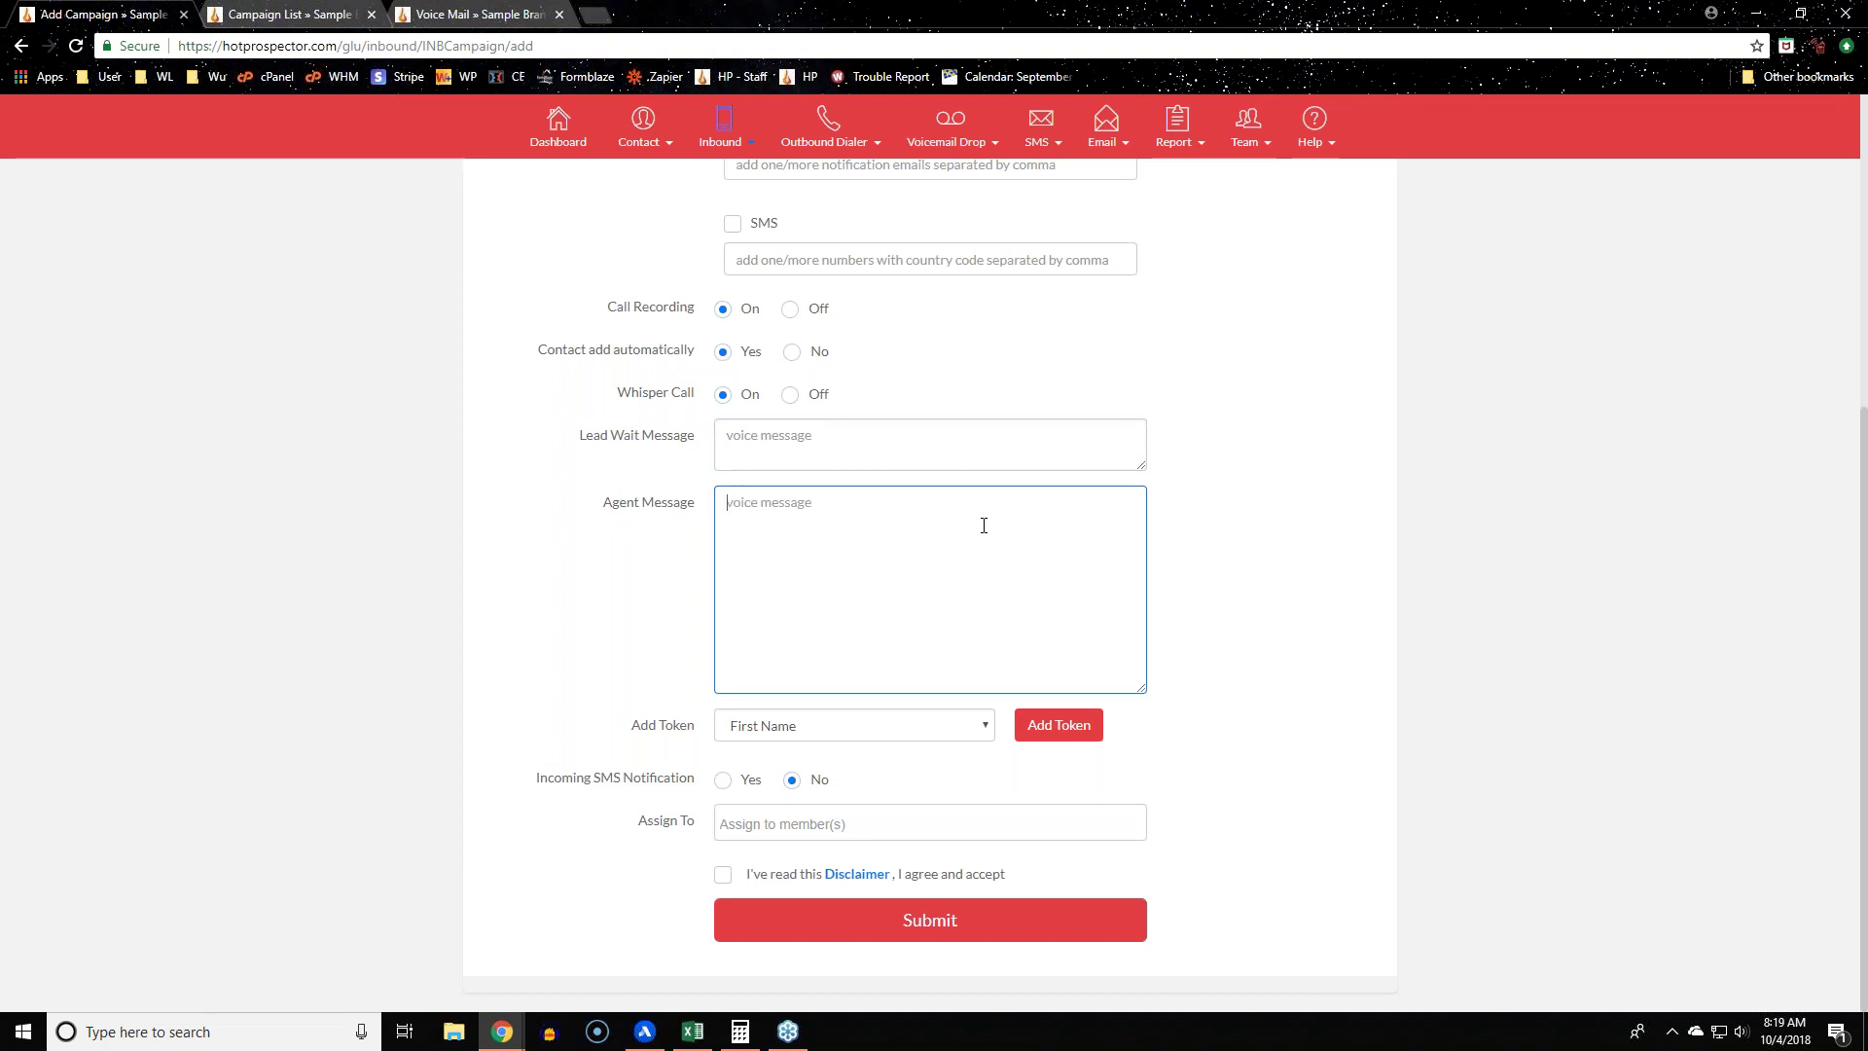
# Step: Enter the lead wait message 'Please hold while we connect you with an agent'
pyautogui.scroll(3, 1525, 593)
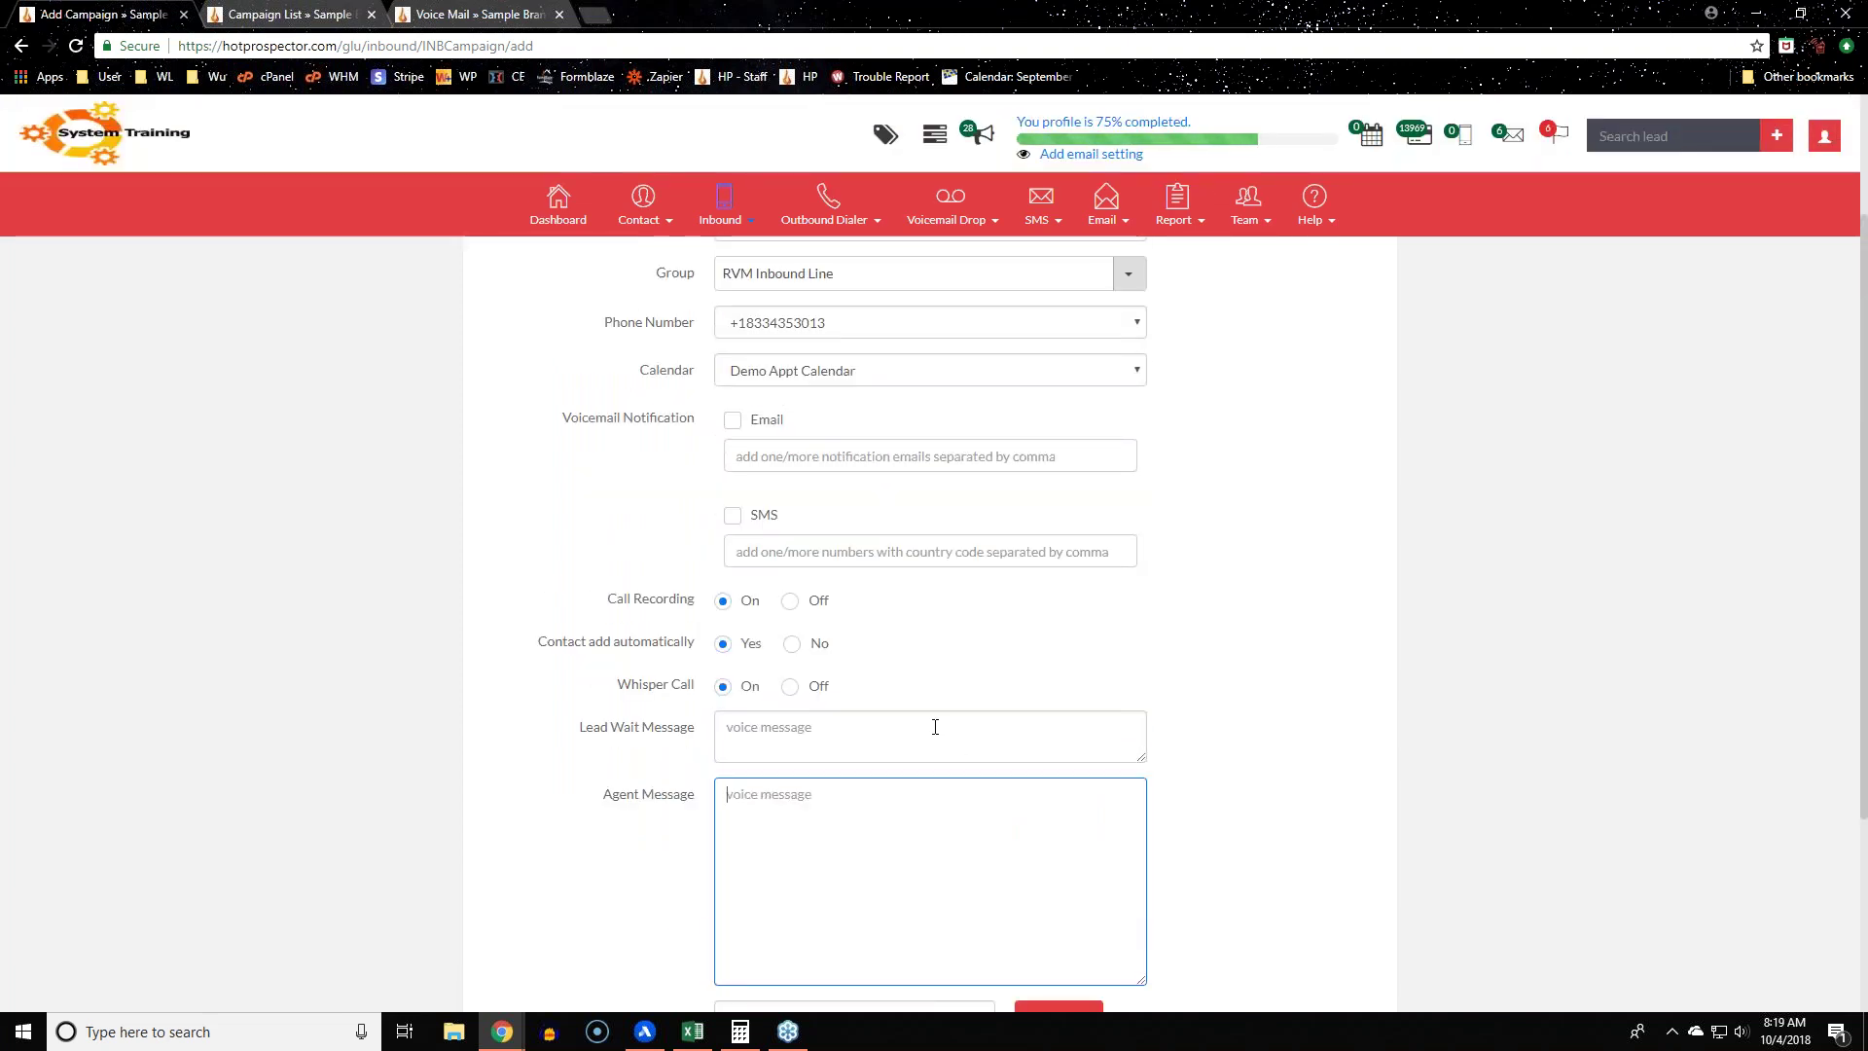
pyautogui.click(934, 726)
pyautogui.write('P')
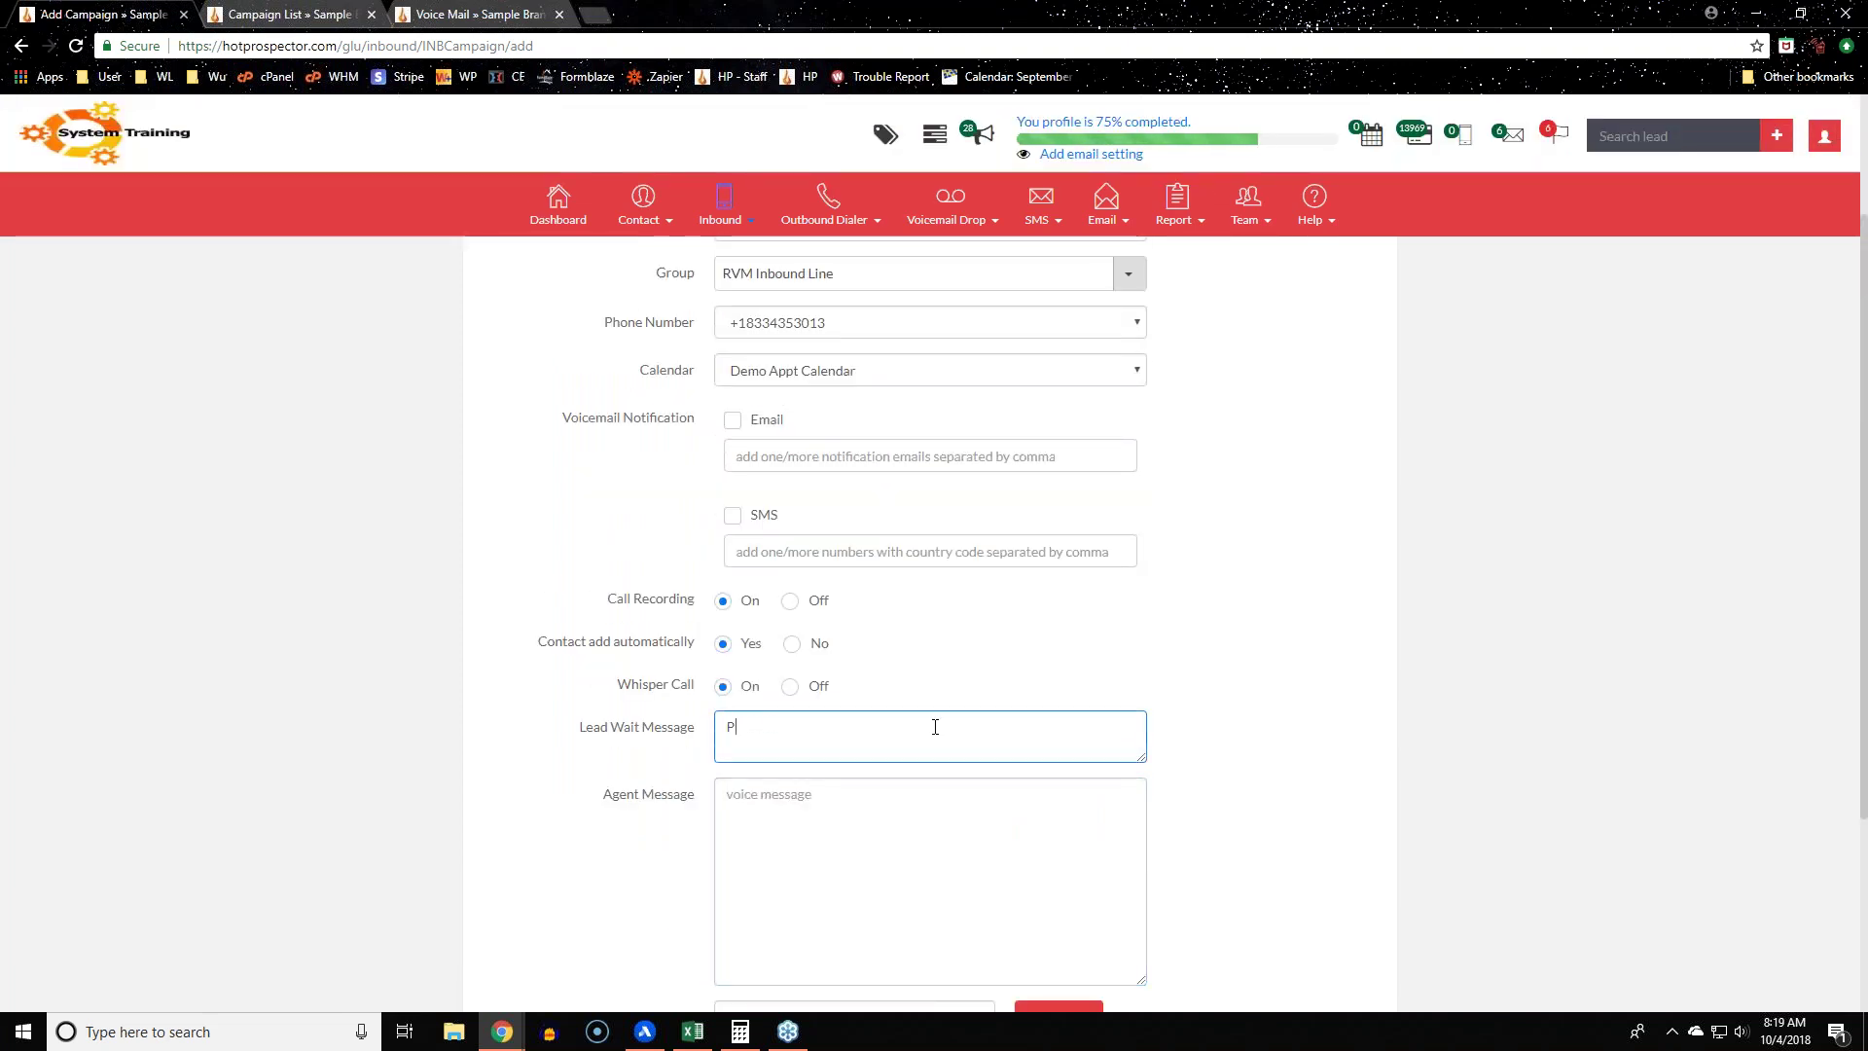
pyautogui.write('lease hold while we connect you with an agent.')
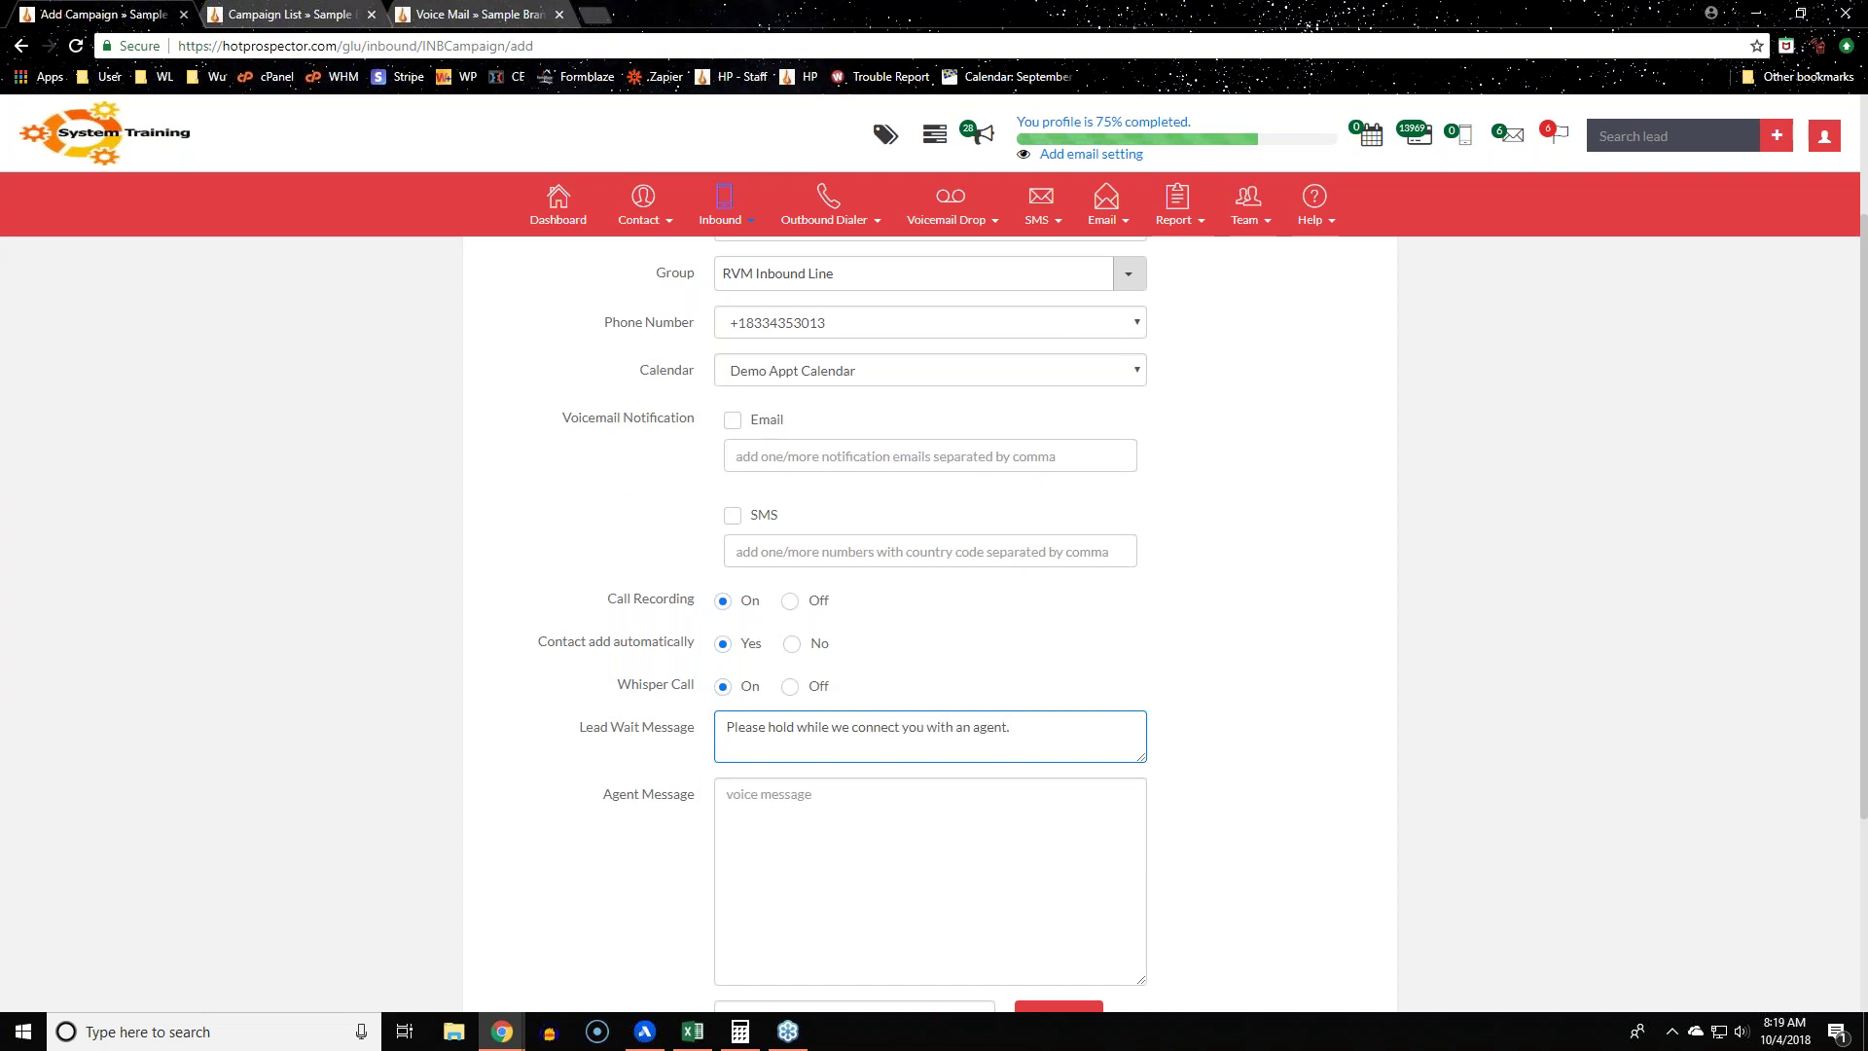
# Step: Enter the agent message 'Hello, you have a caller on the line.' and expand the voicemail drop options
pyautogui.click(873, 832)
pyautogui.write('Hel')
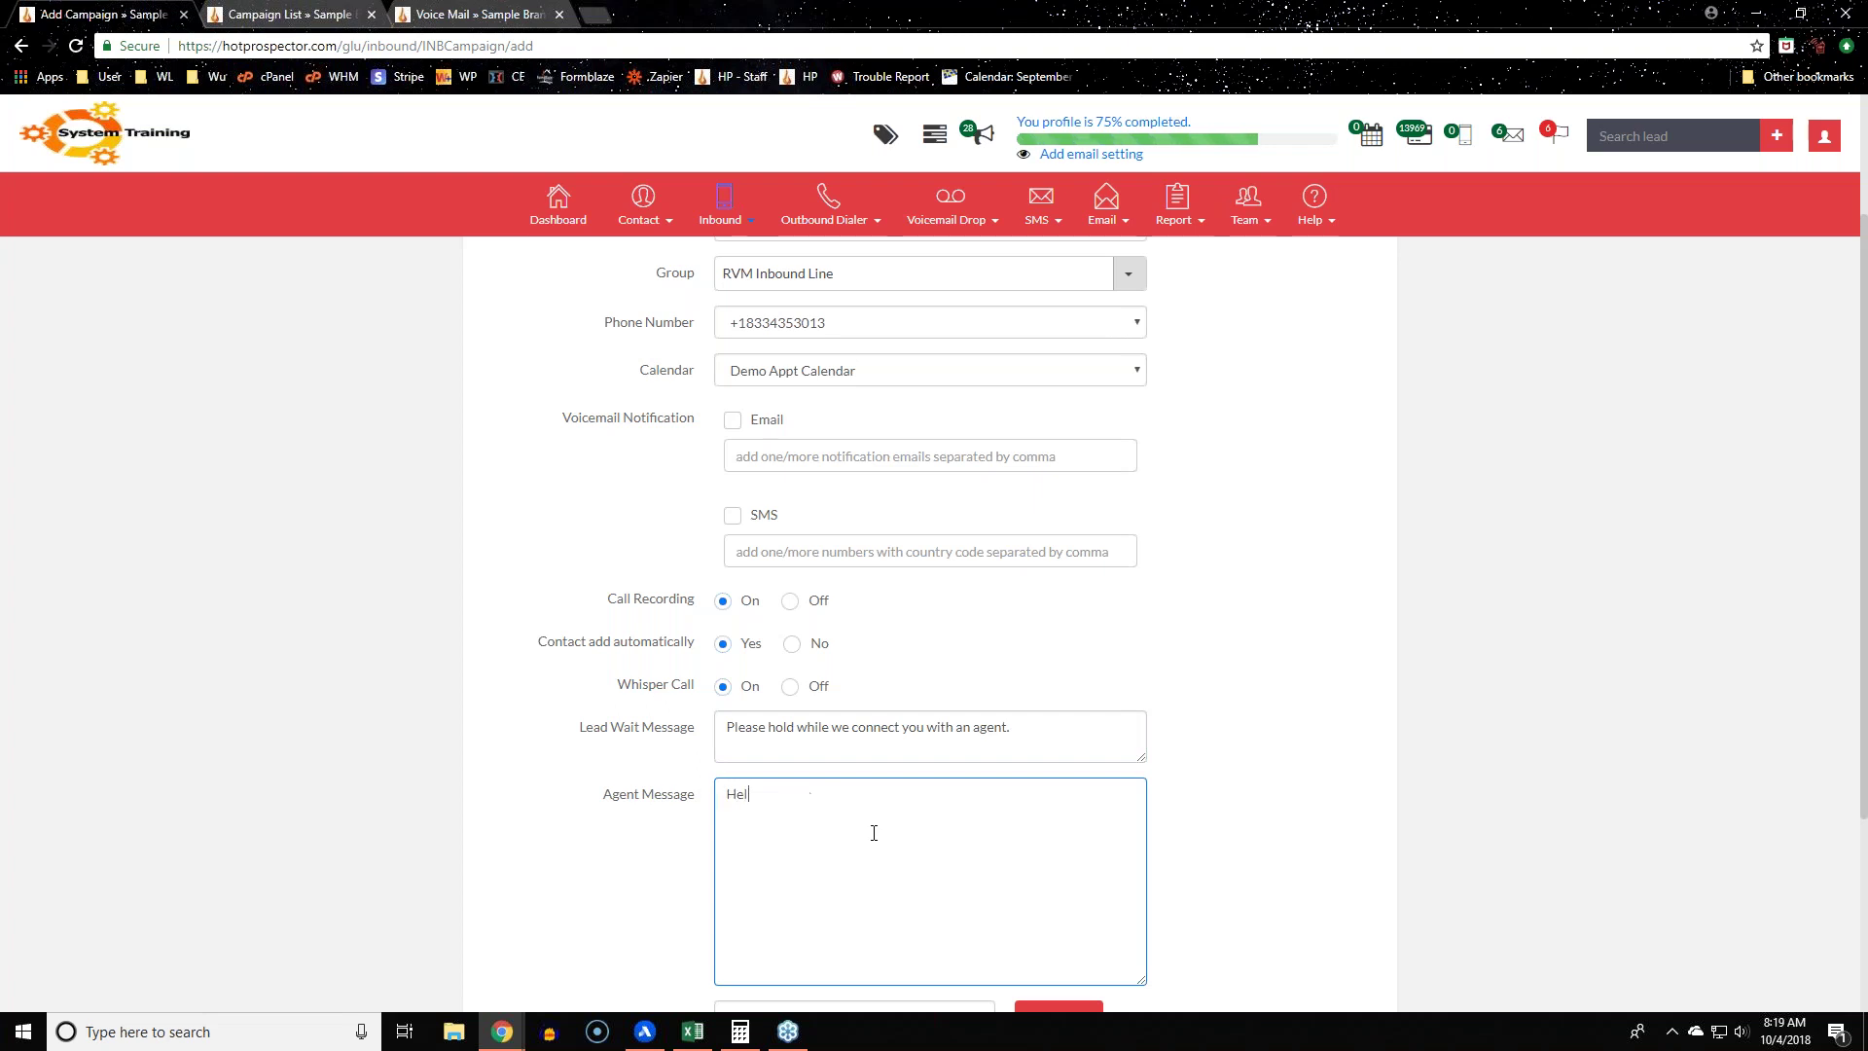
pyautogui.write('lo, you have a caller ion the lline.')
pyautogui.press('BackSpace')
pyautogui.press('BackSpace')
pyautogui.press('BackSpace')
pyautogui.write('ine.')
pyautogui.click(288, 666)
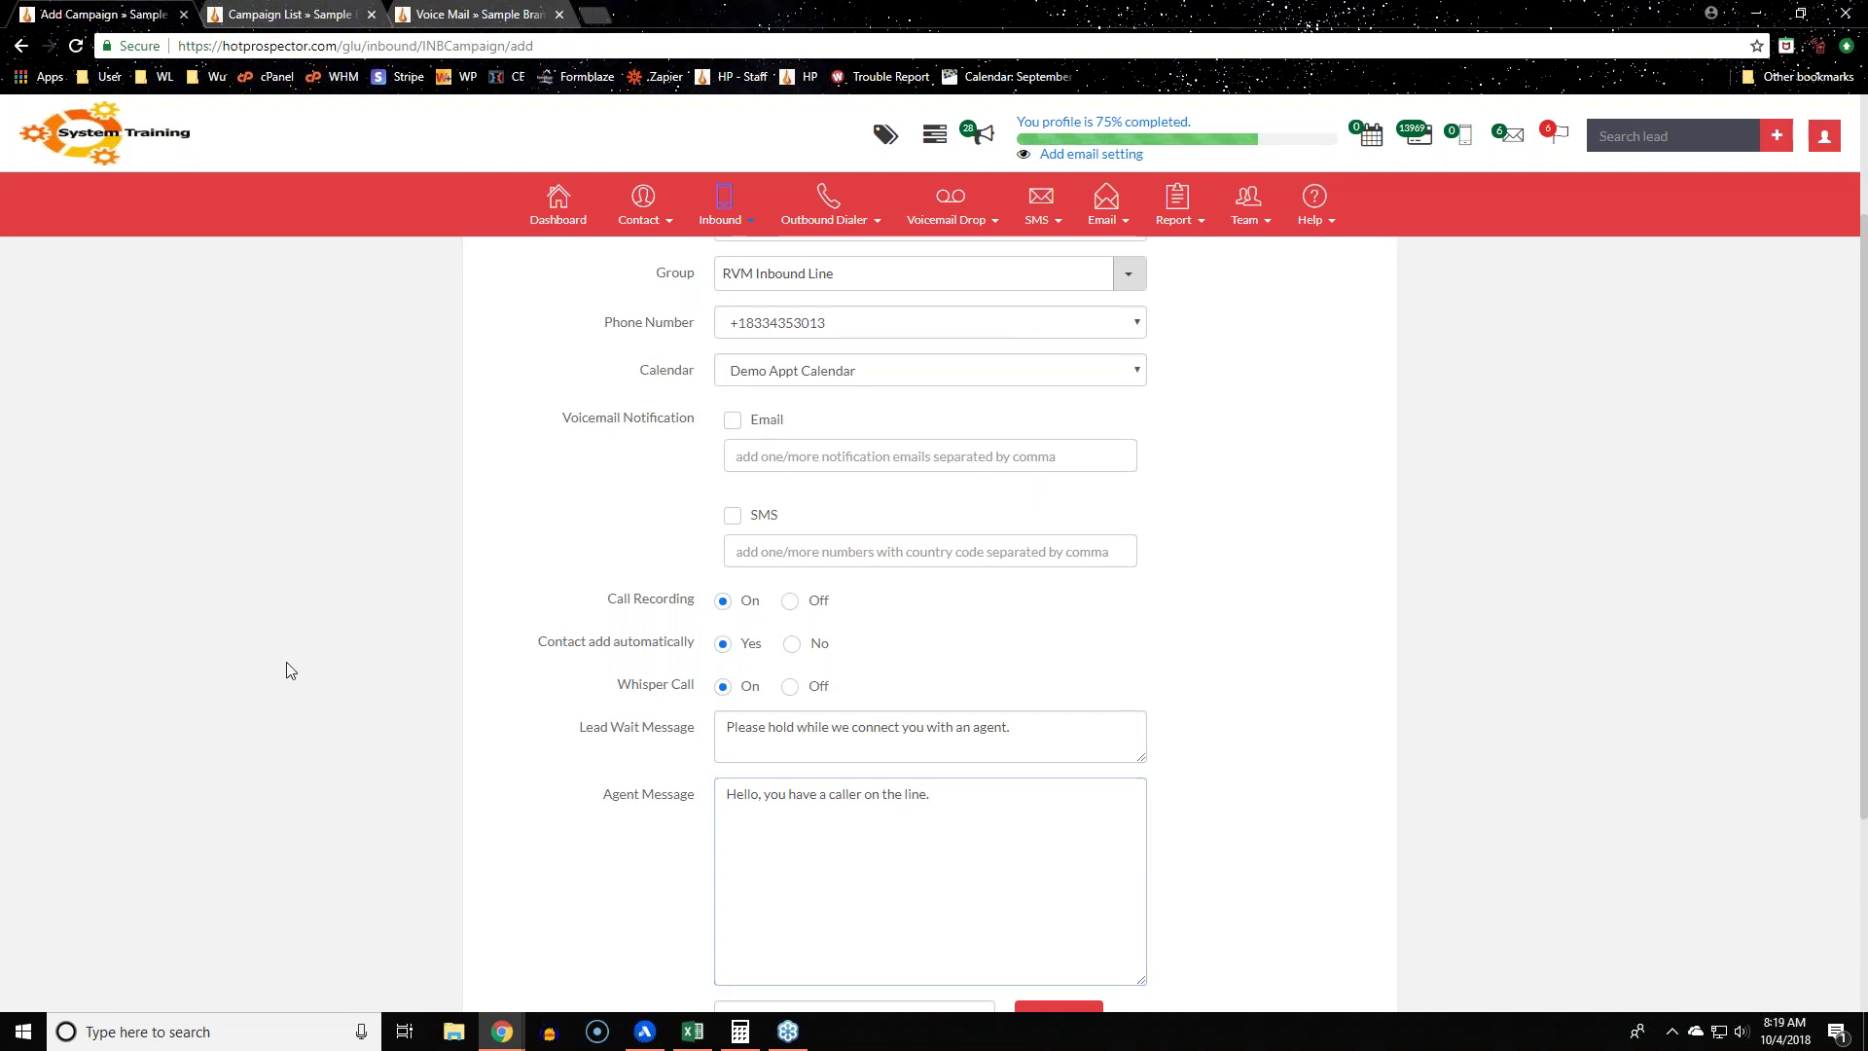
pyautogui.scroll(-3, 288, 665)
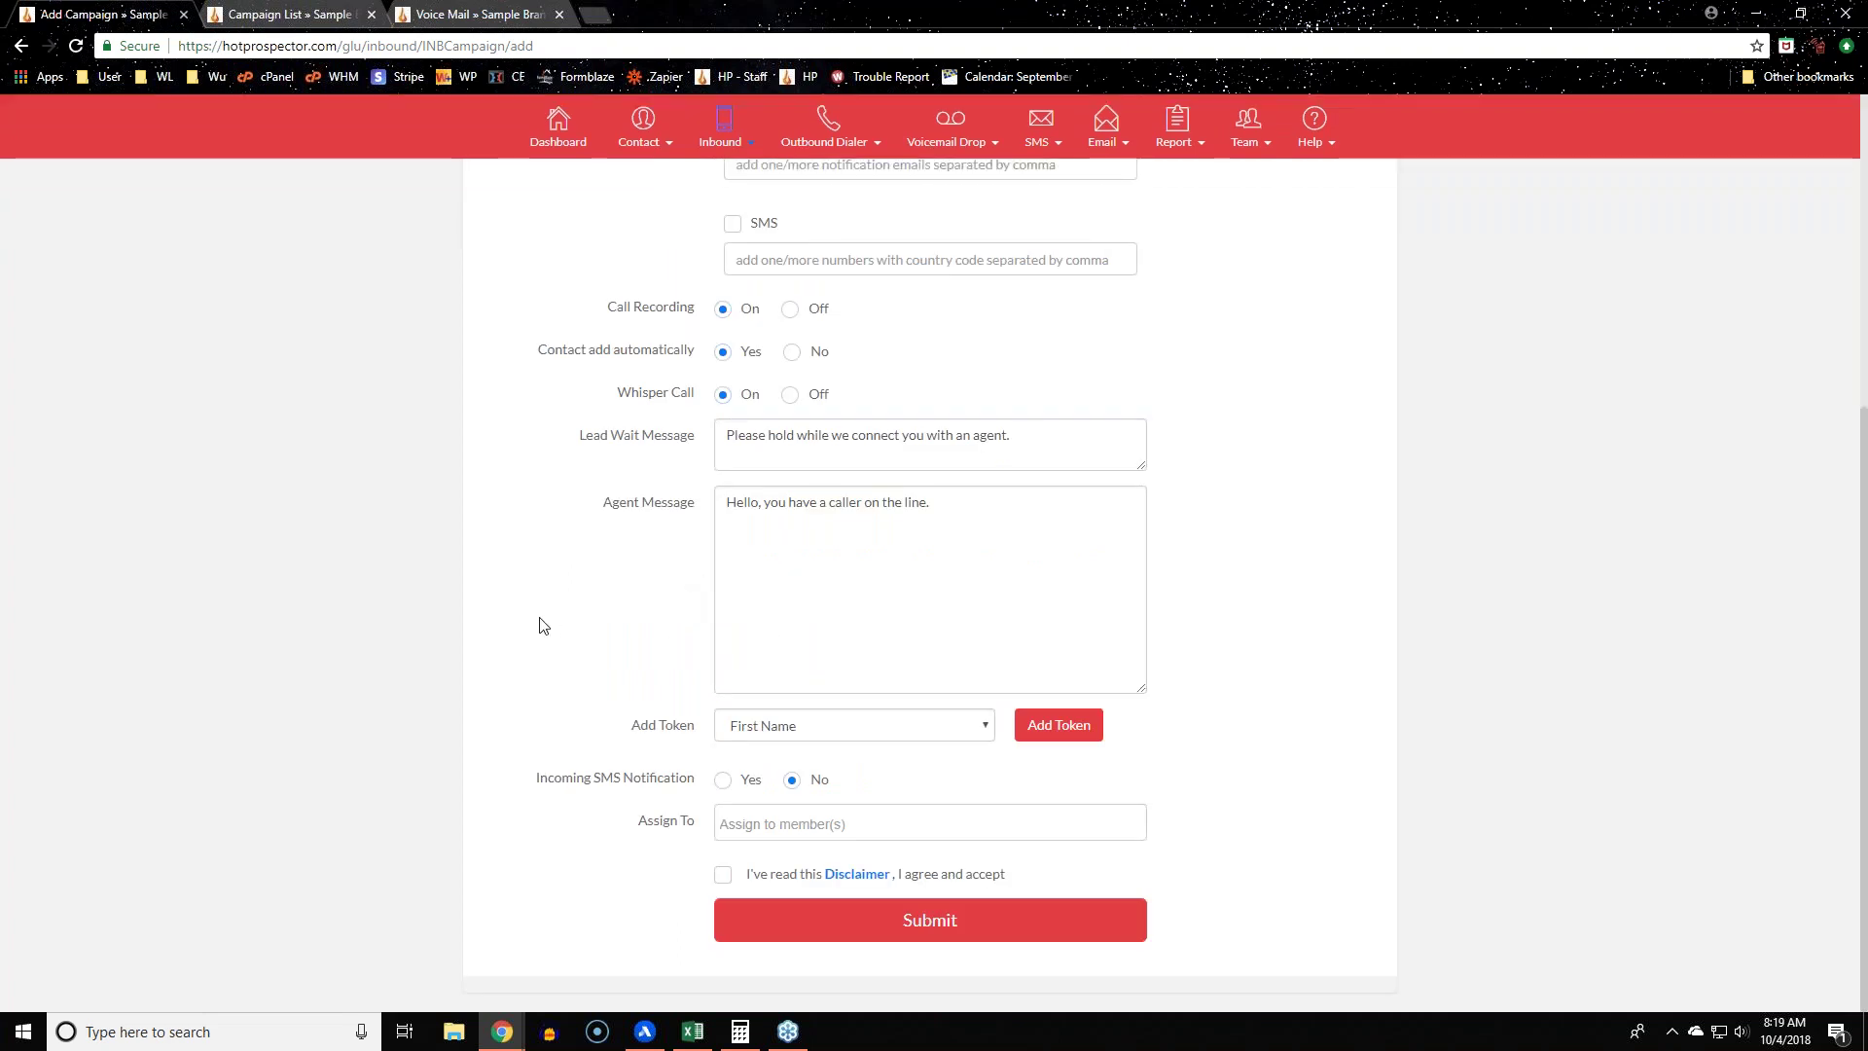
pyautogui.scroll(3, 423, 701)
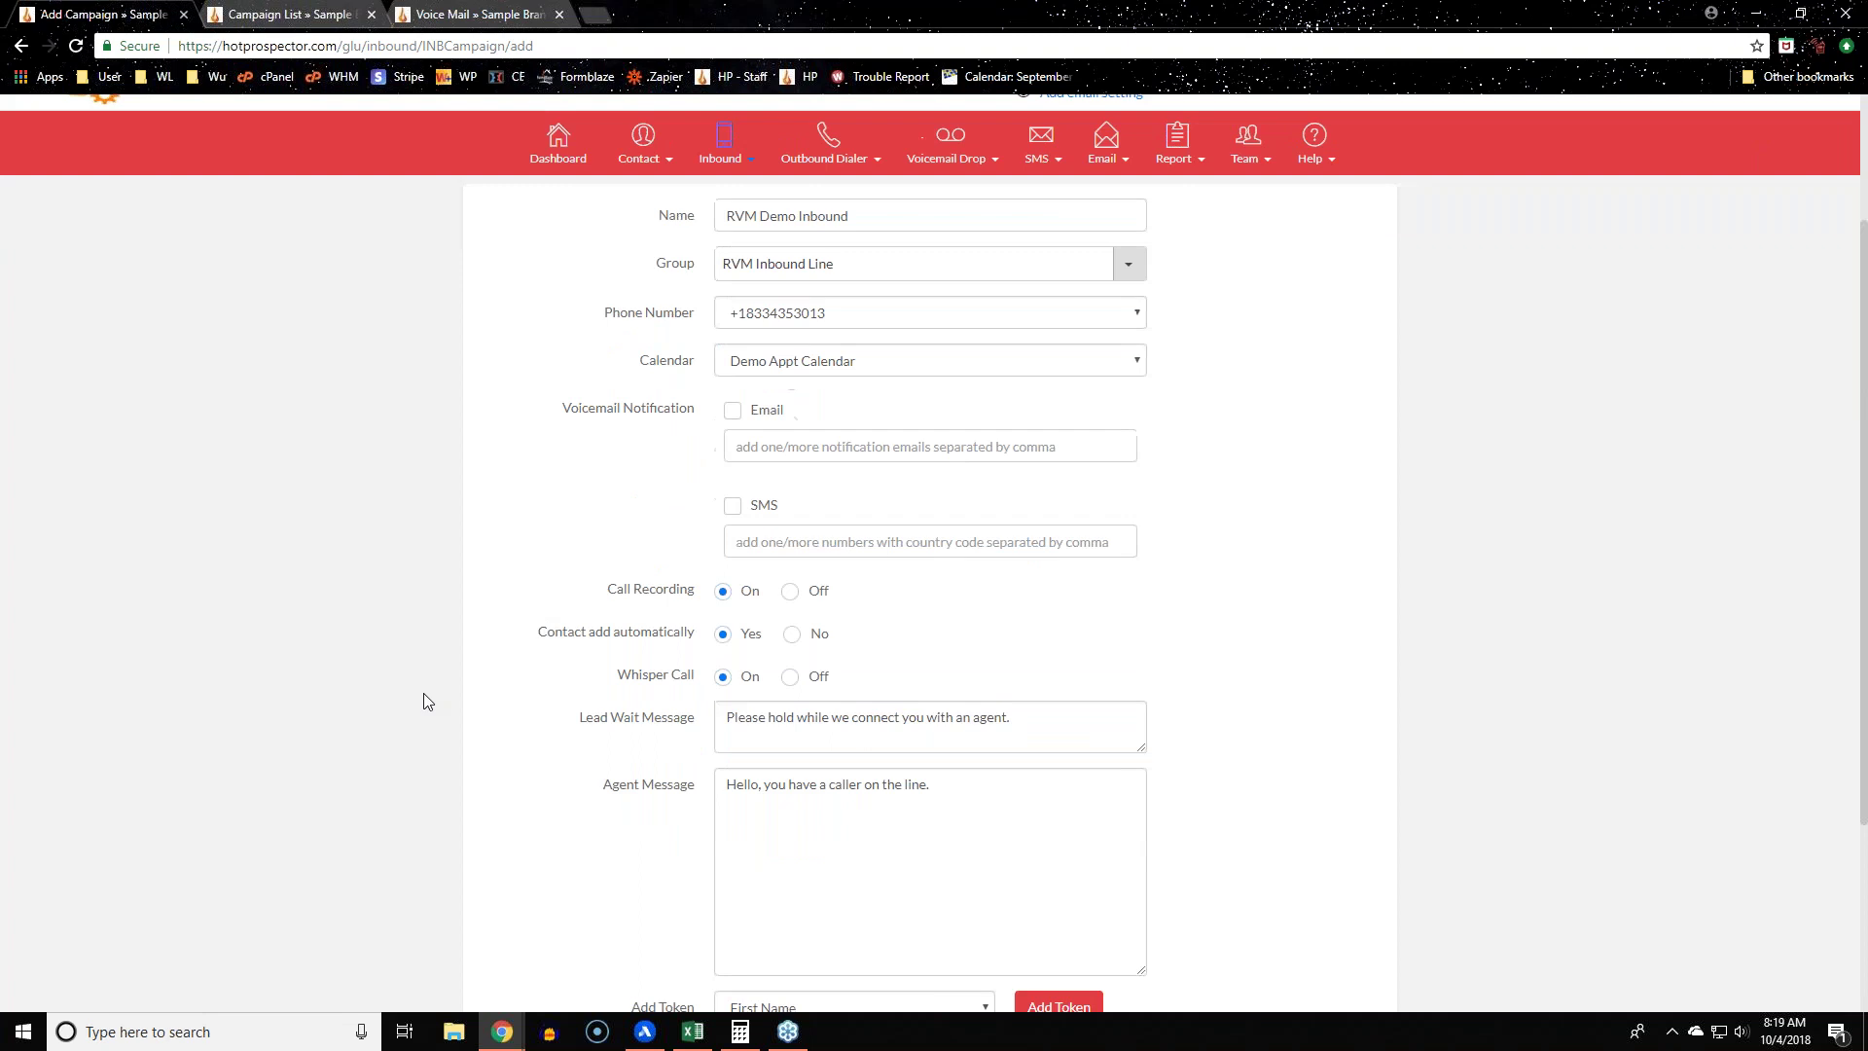
pyautogui.scroll(2, 423, 693)
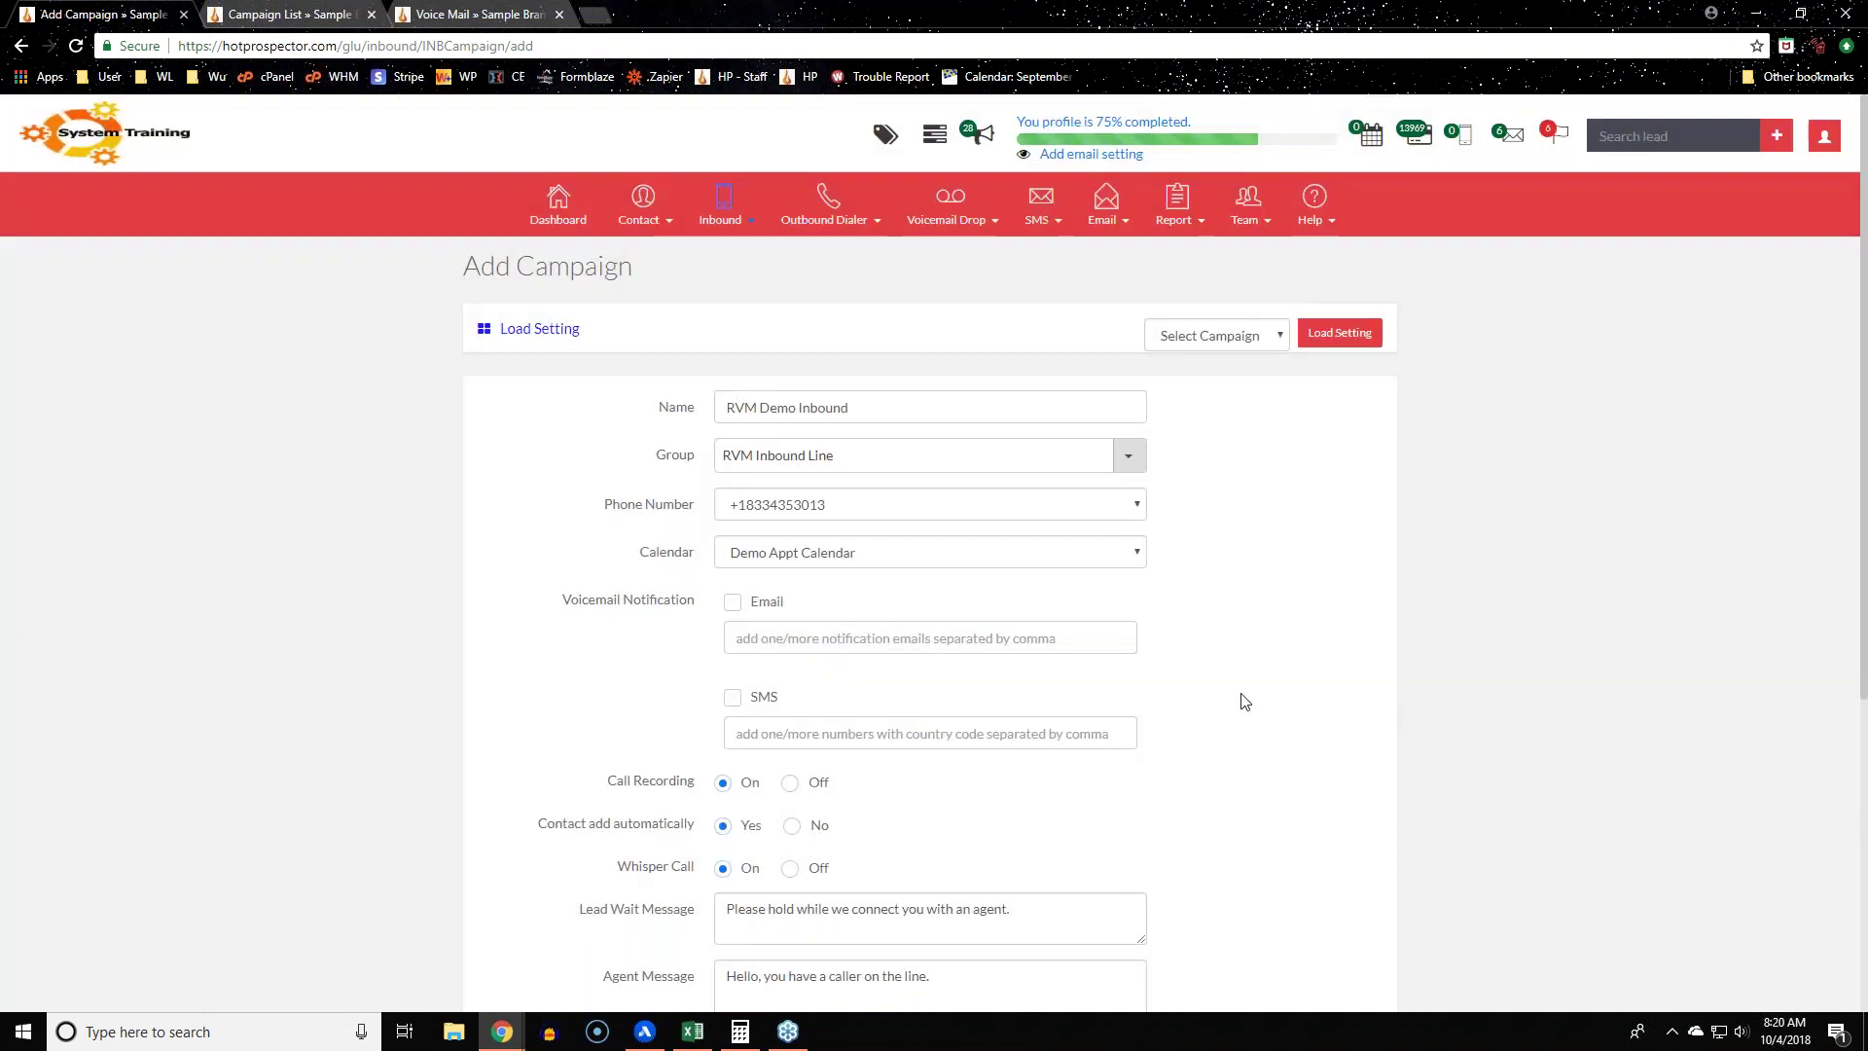
pyautogui.click(961, 216)
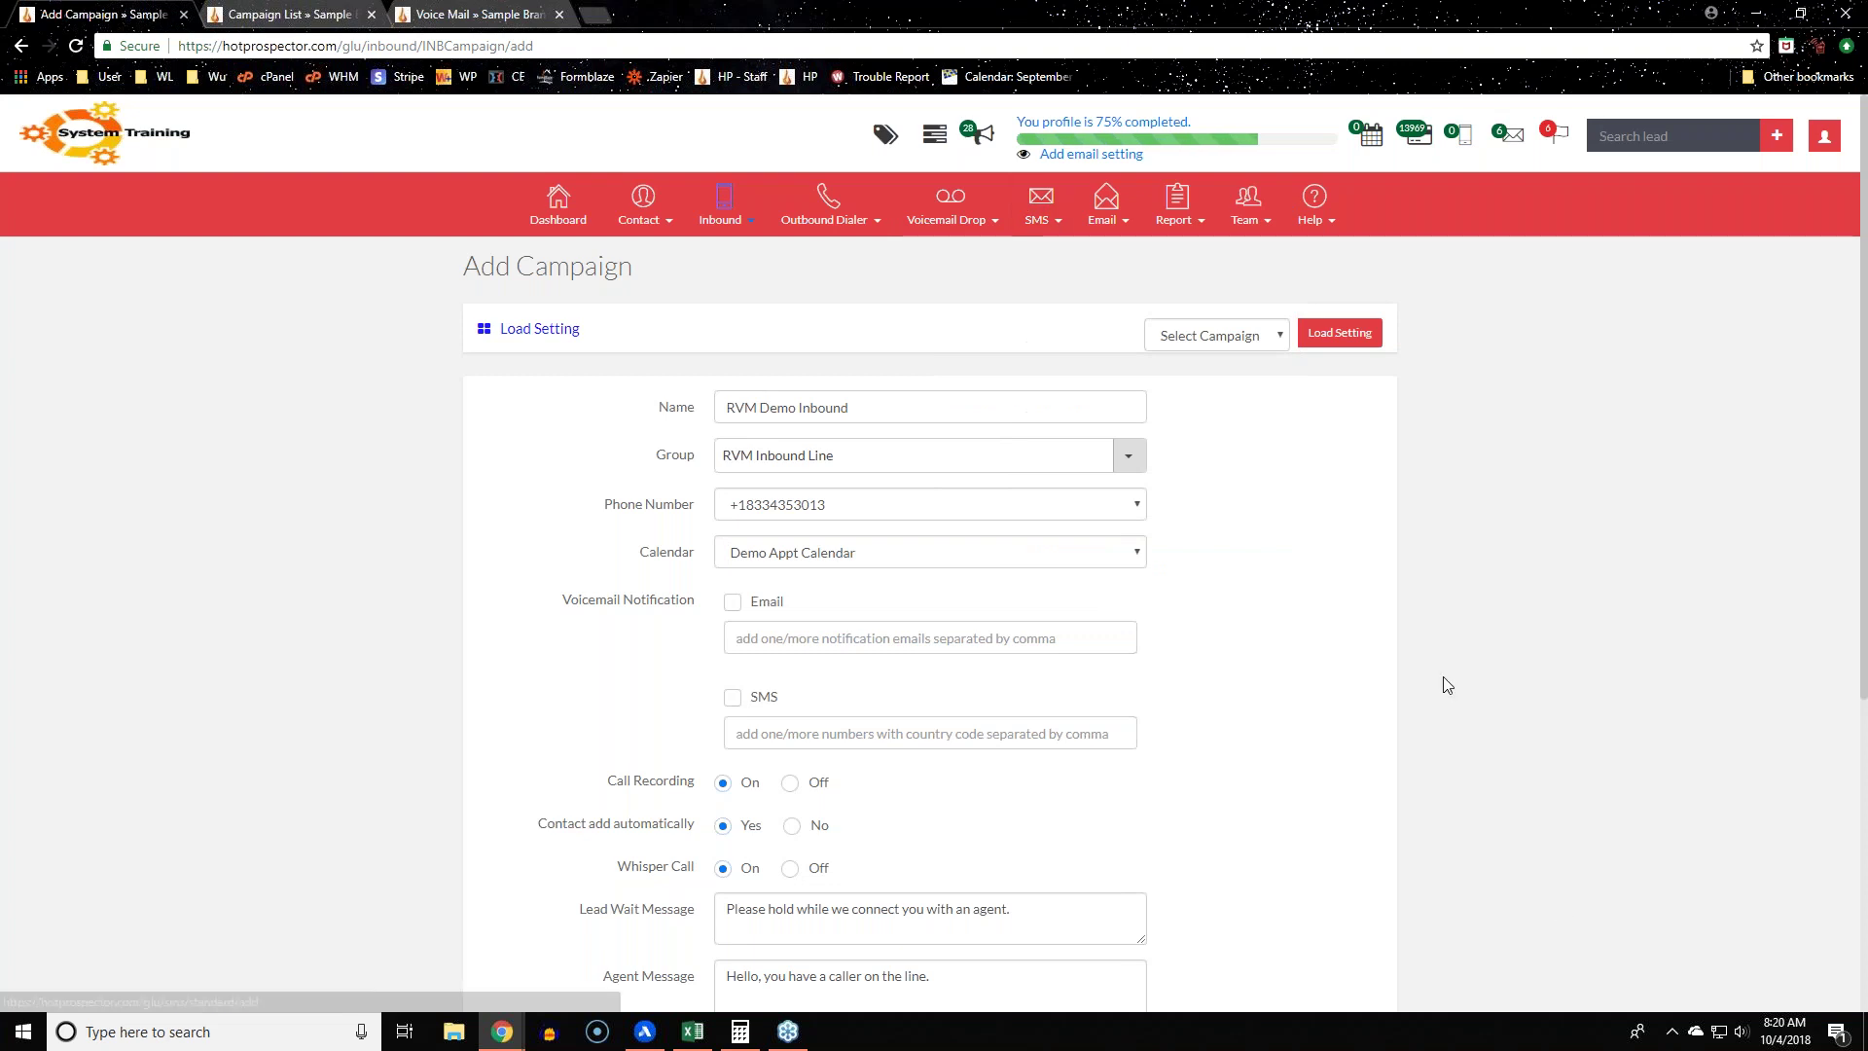
pyautogui.scroll(-5, 1444, 685)
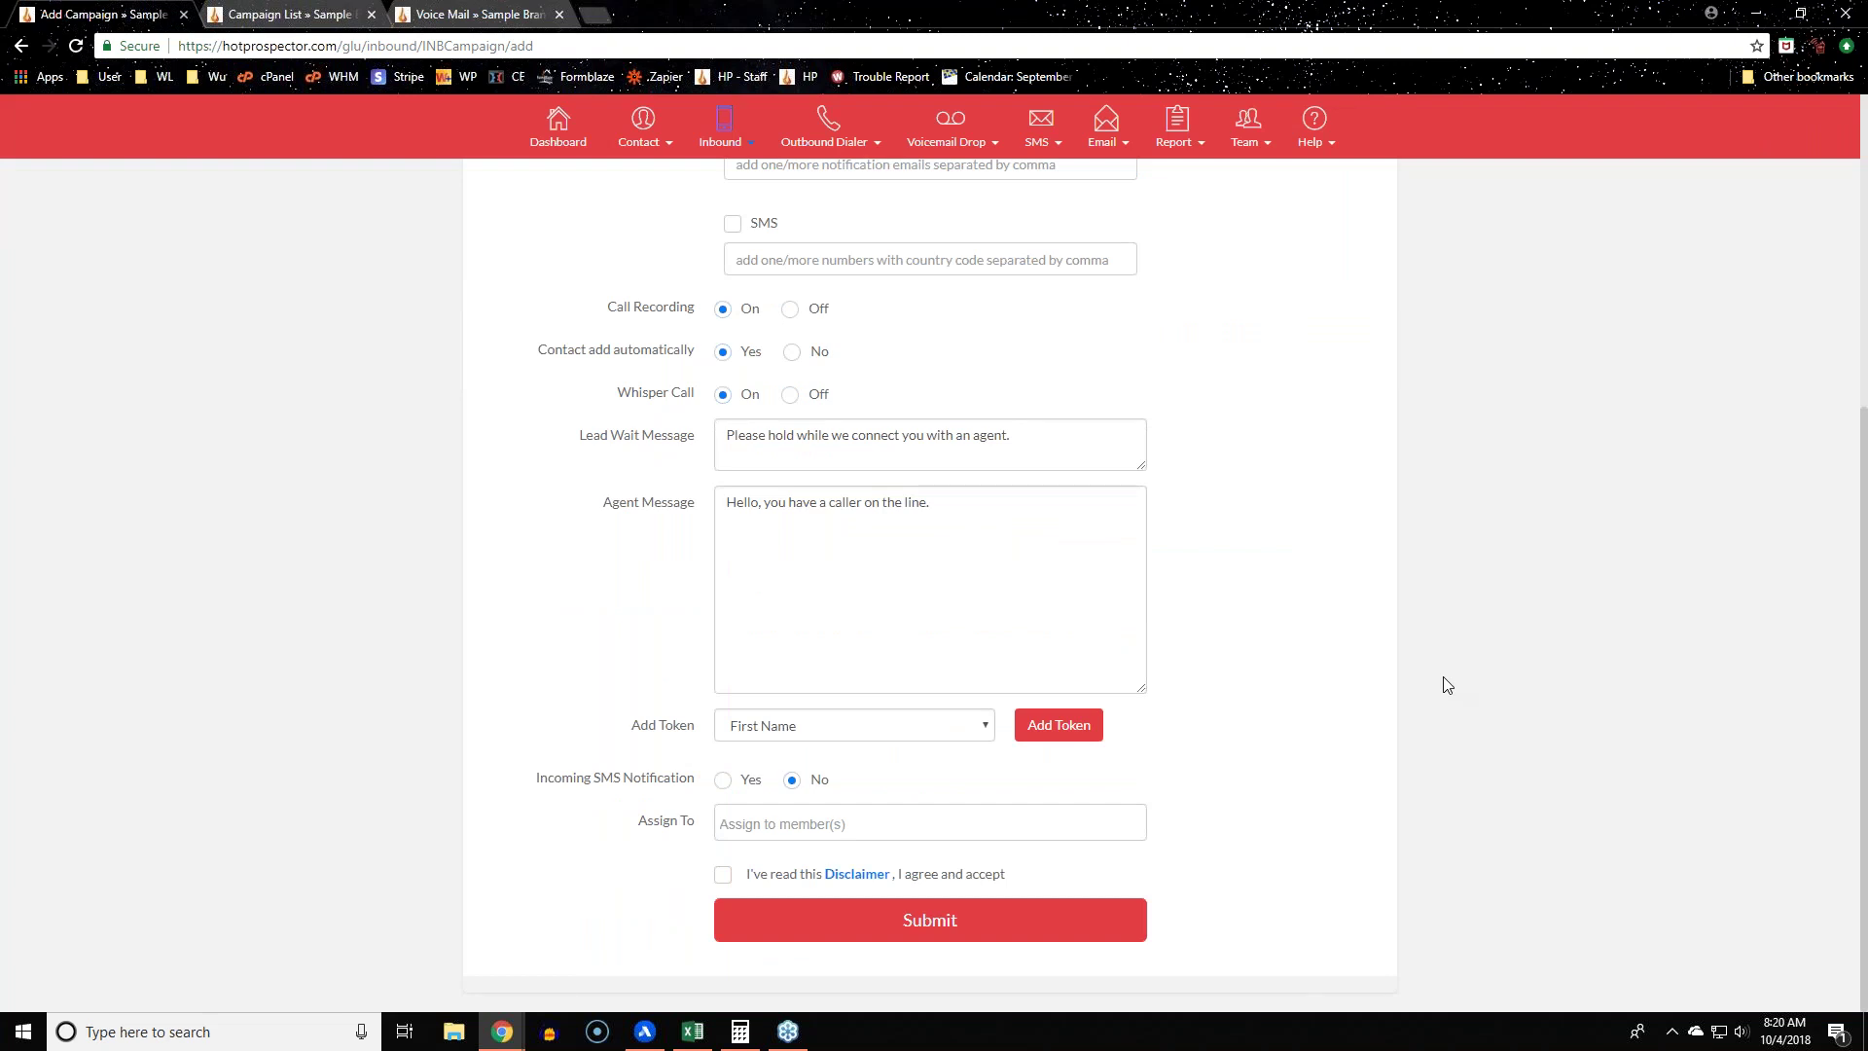
pyautogui.click(788, 735)
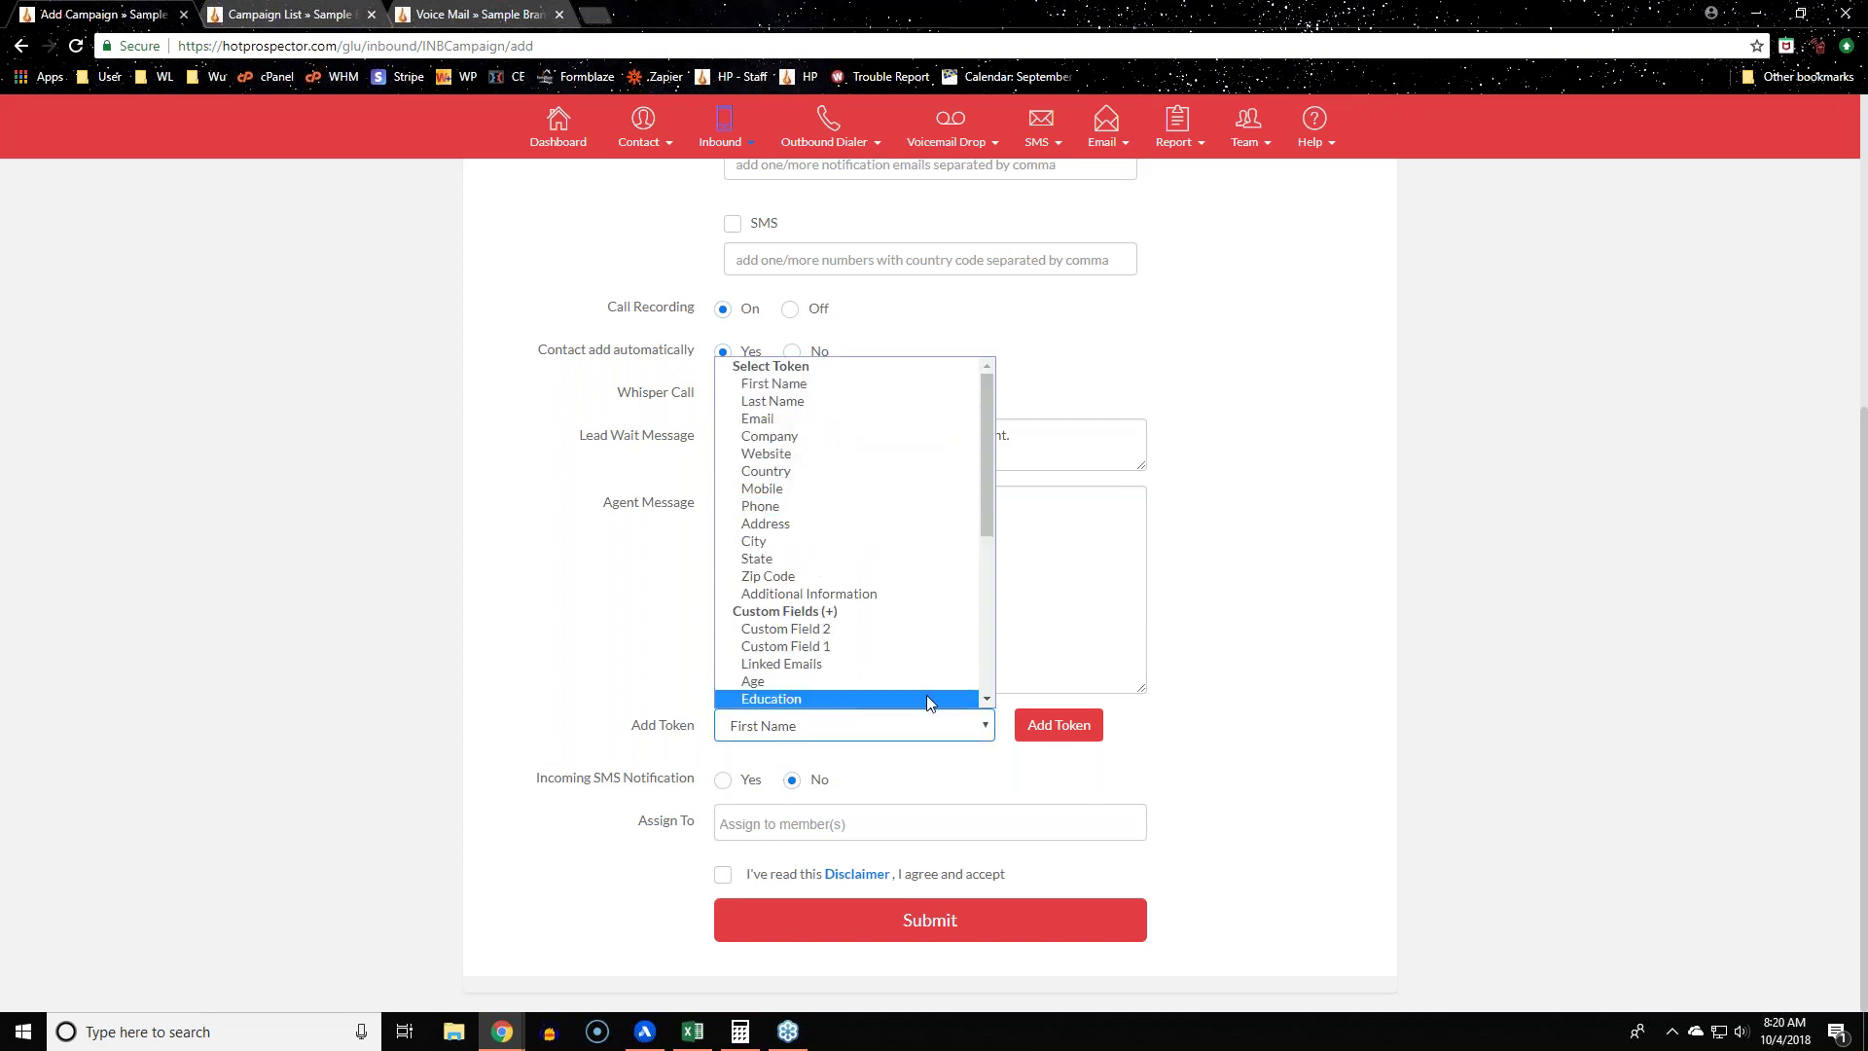
pyautogui.click(1540, 608)
pyautogui.scroll(1, 1529, 639)
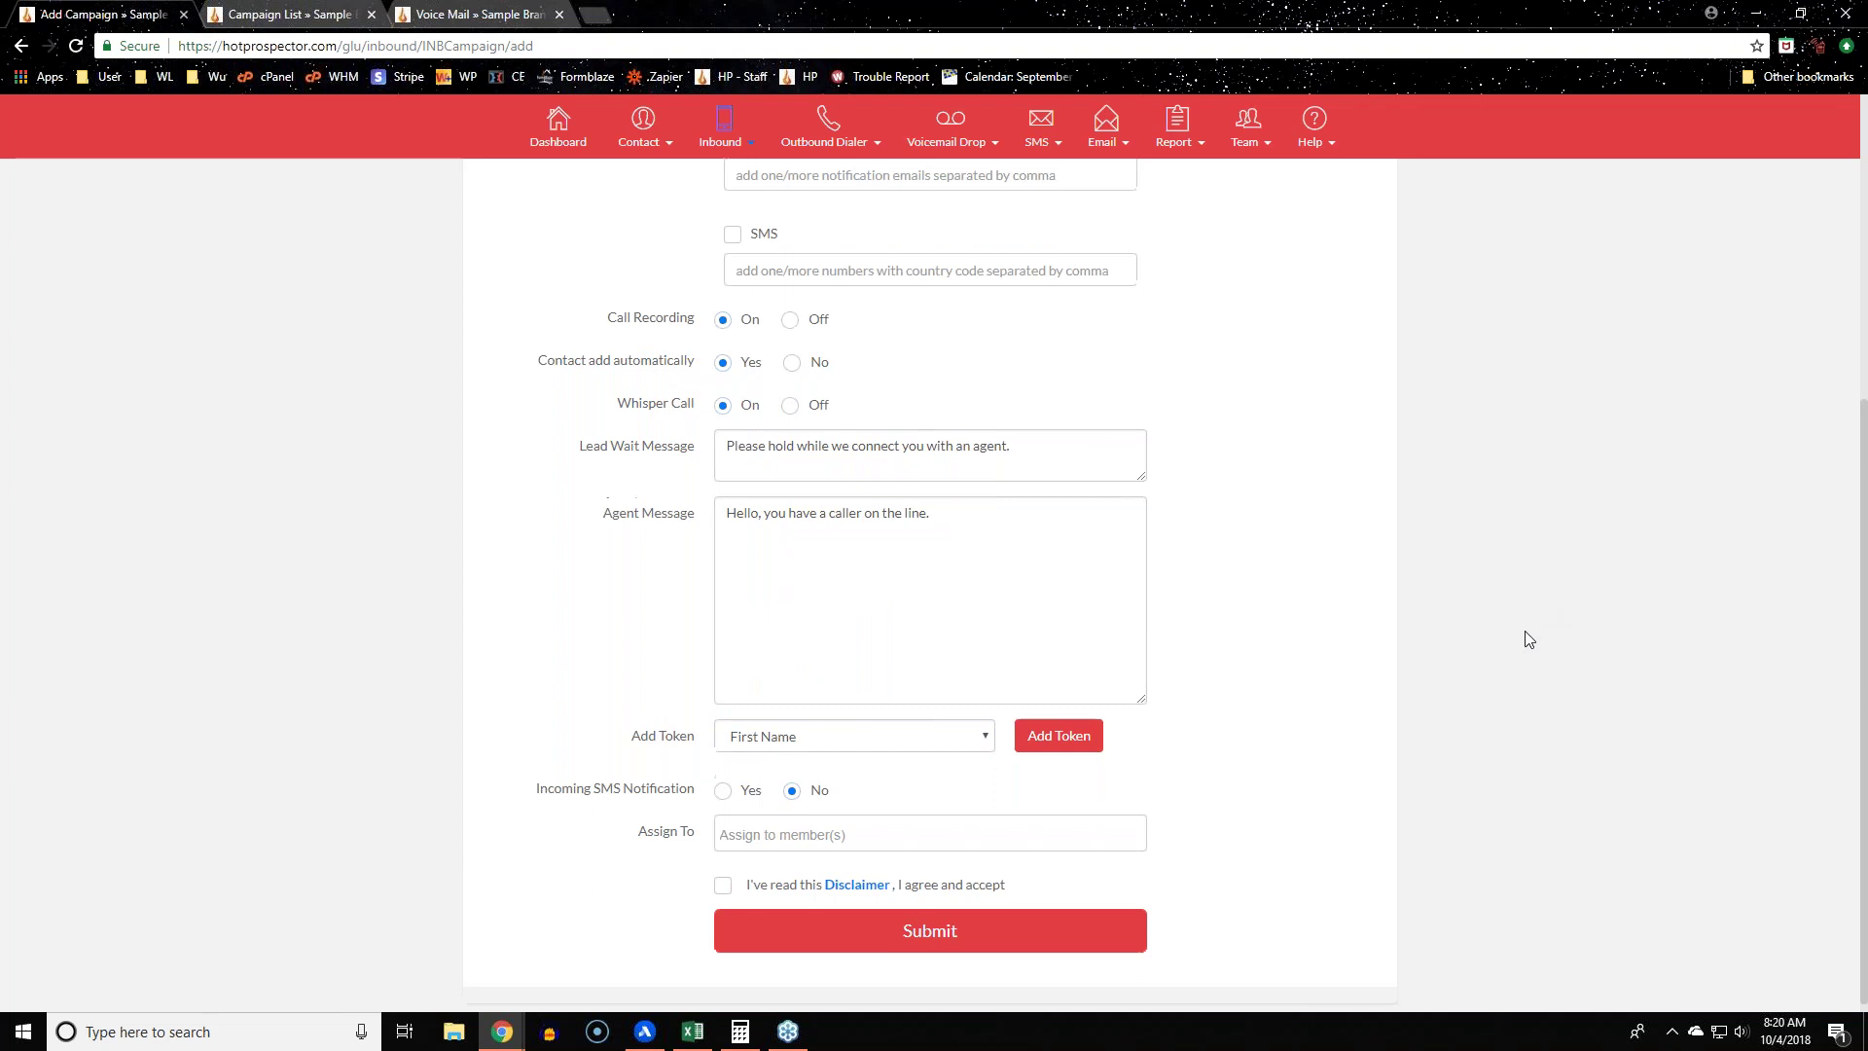
pyautogui.scroll(5, 1529, 639)
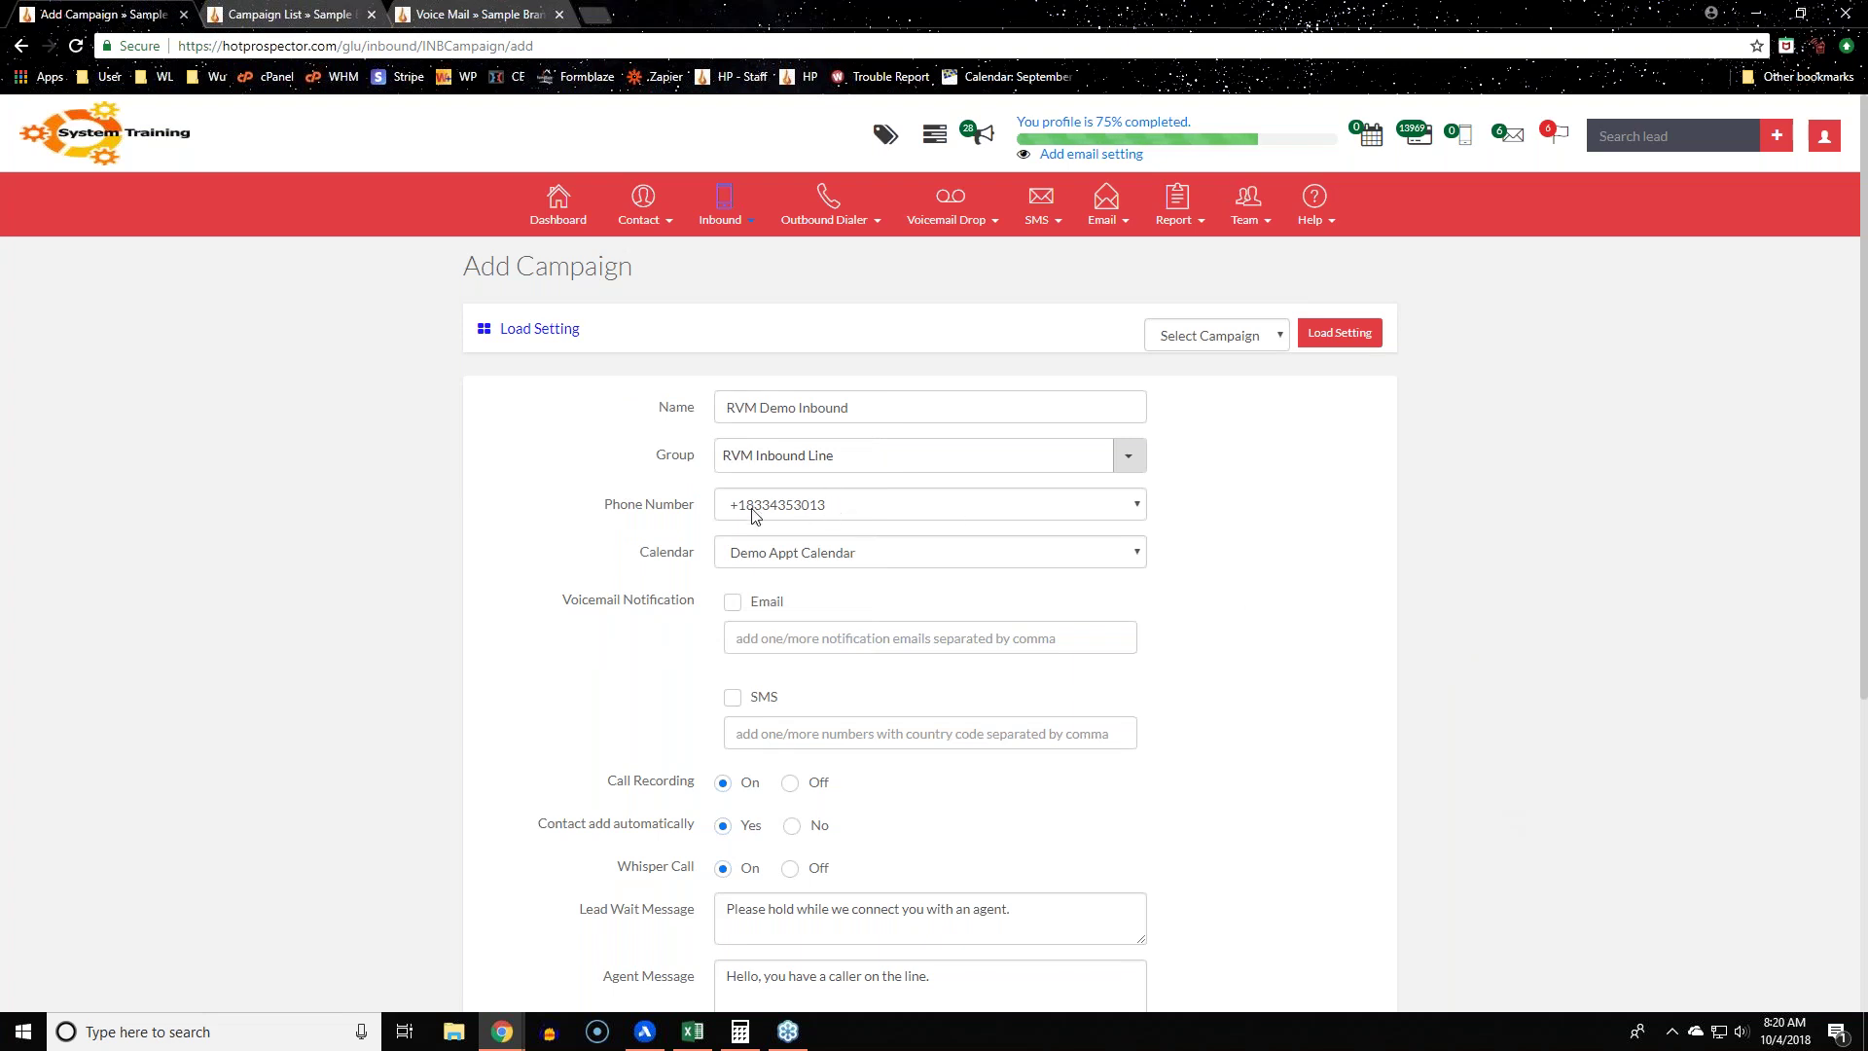
pyautogui.scroll(-5, 1250, 813)
pyautogui.moveTo(615, 394); pyautogui.dragTo(700, 397)
pyautogui.click(1128, 512)
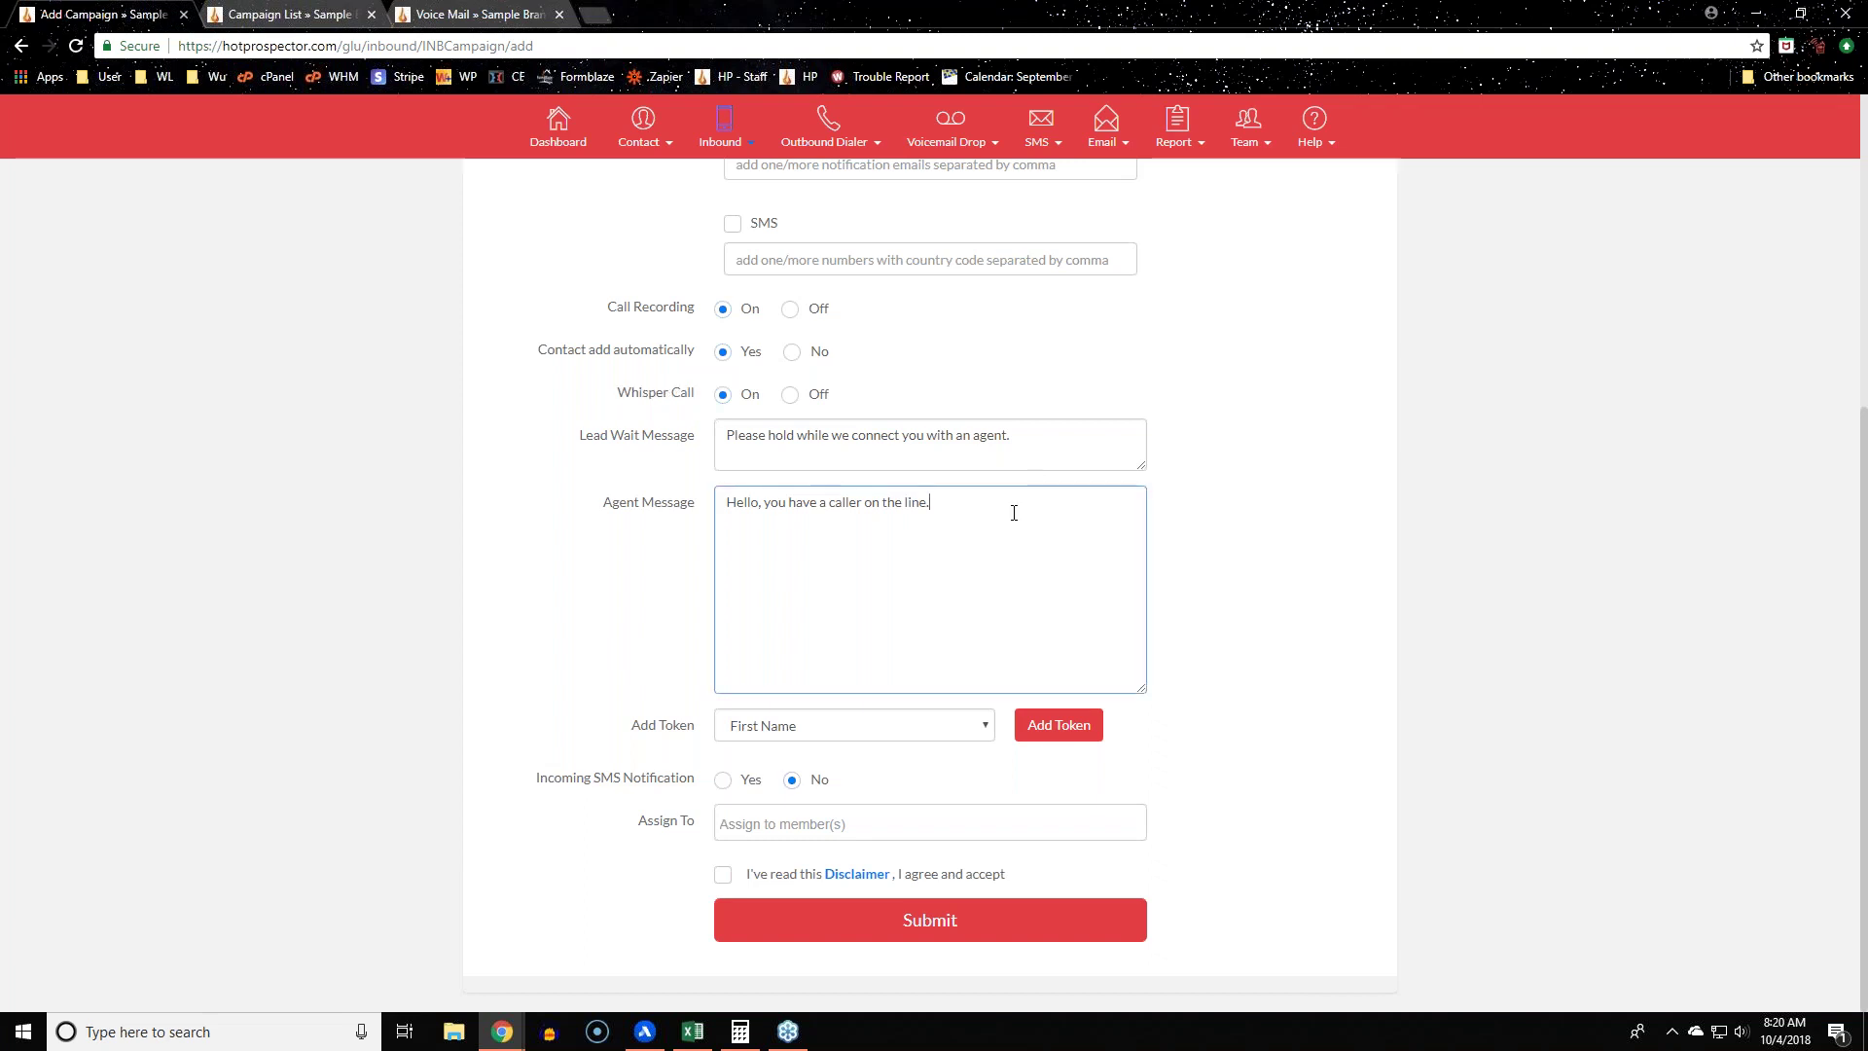
pyautogui.click(1061, 725)
pyautogui.click(902, 728)
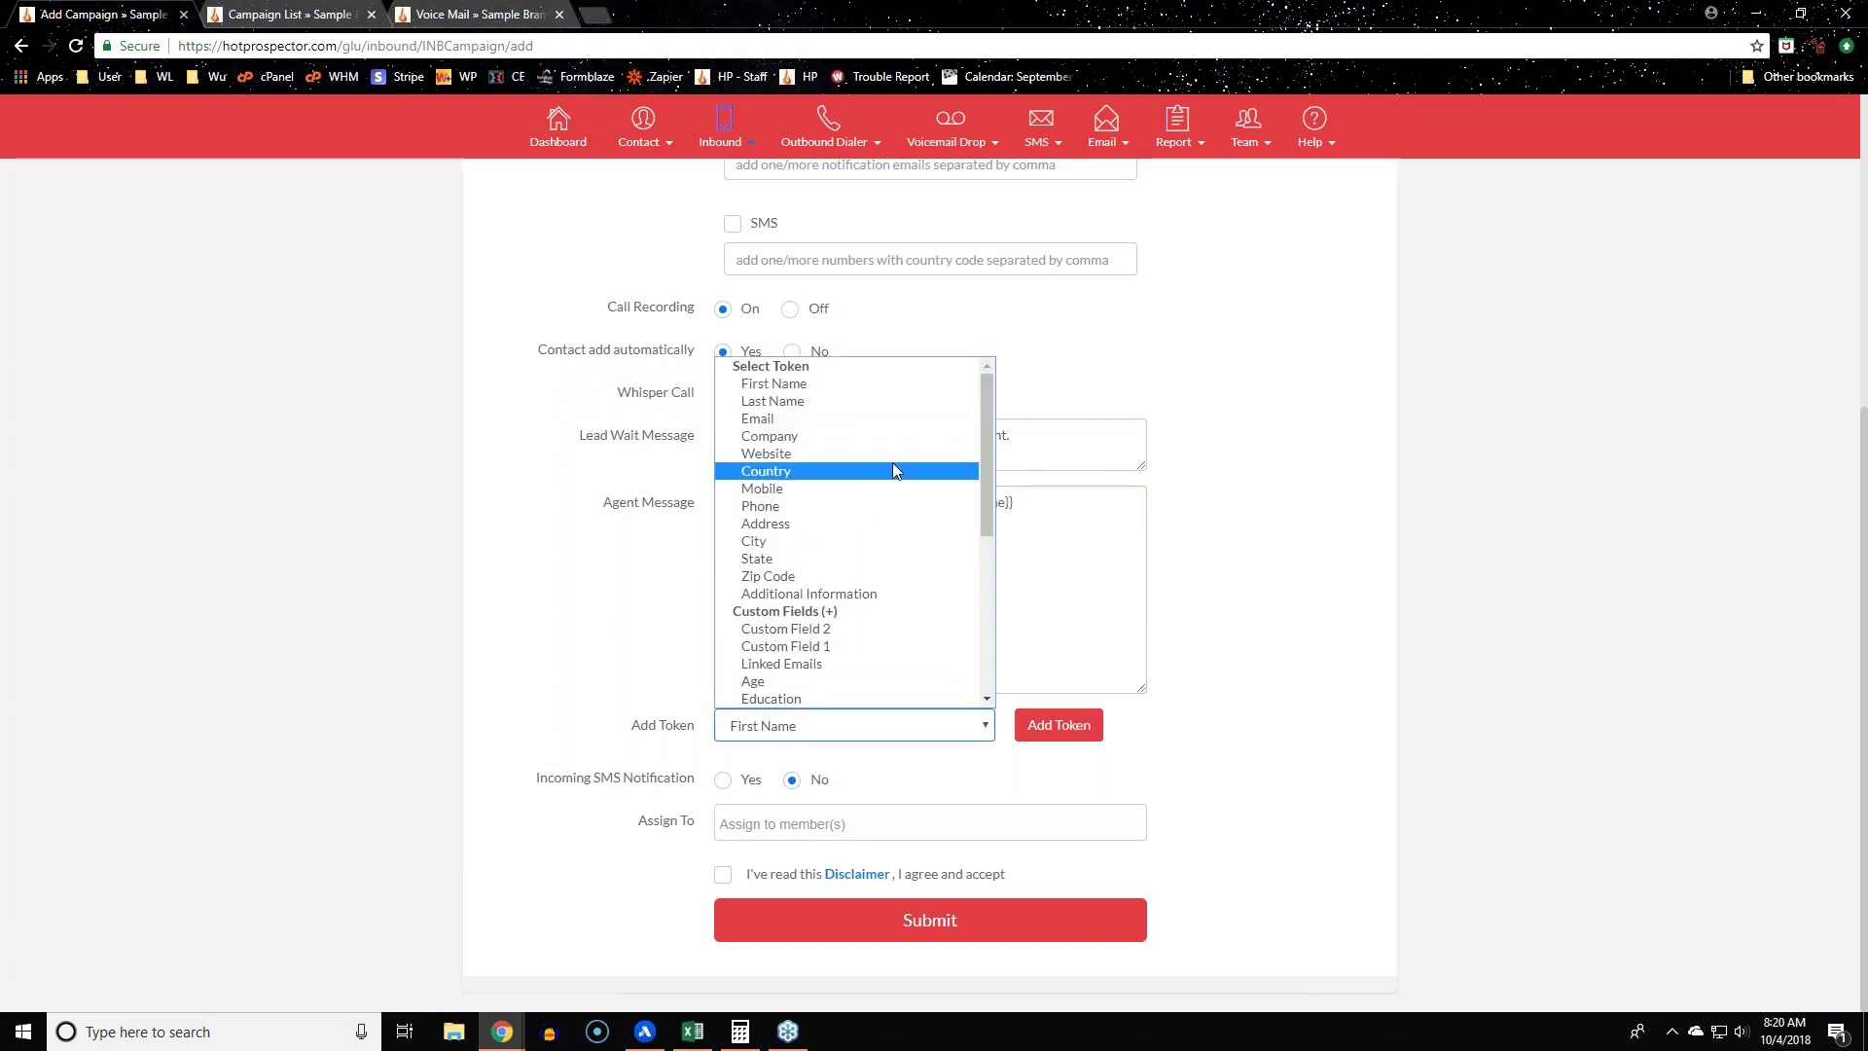
pyautogui.click(881, 502)
pyautogui.click(1057, 724)
pyautogui.moveTo(1076, 503); pyautogui.dragTo(1017, 511)
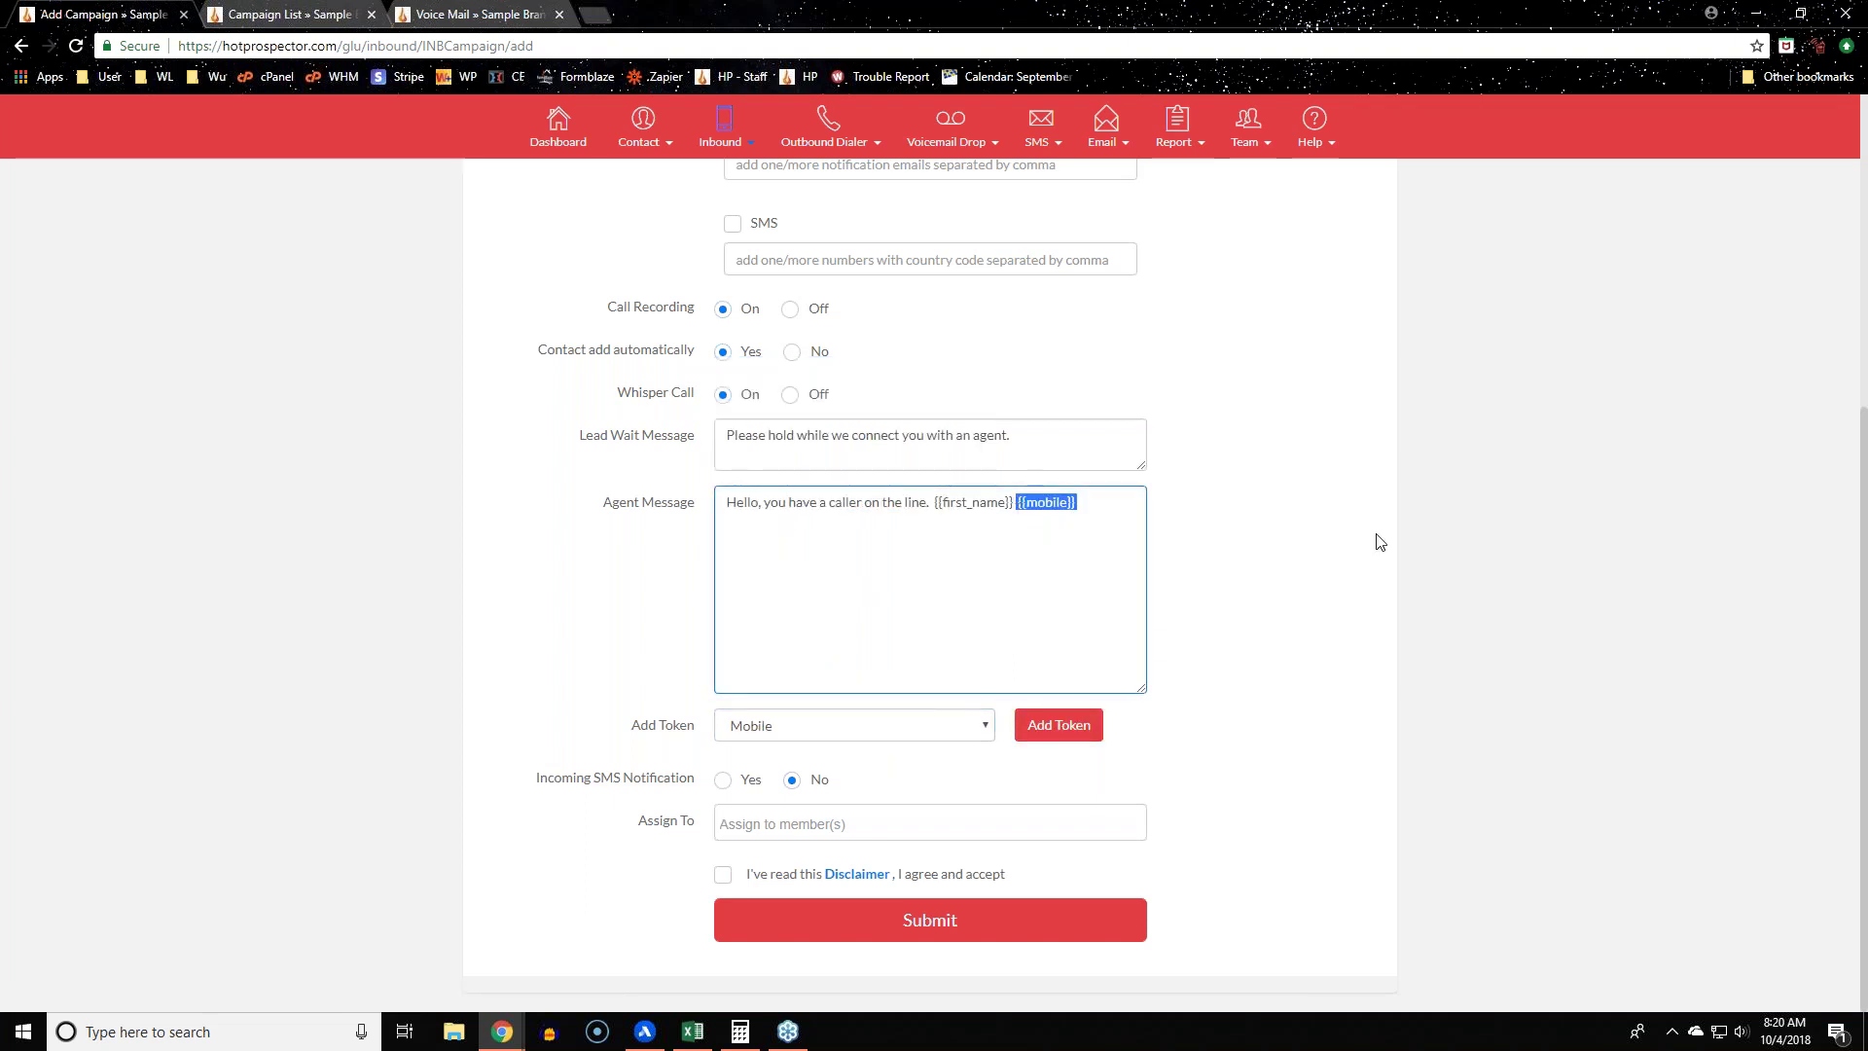
pyautogui.moveTo(933, 503); pyautogui.dragTo(1016, 505)
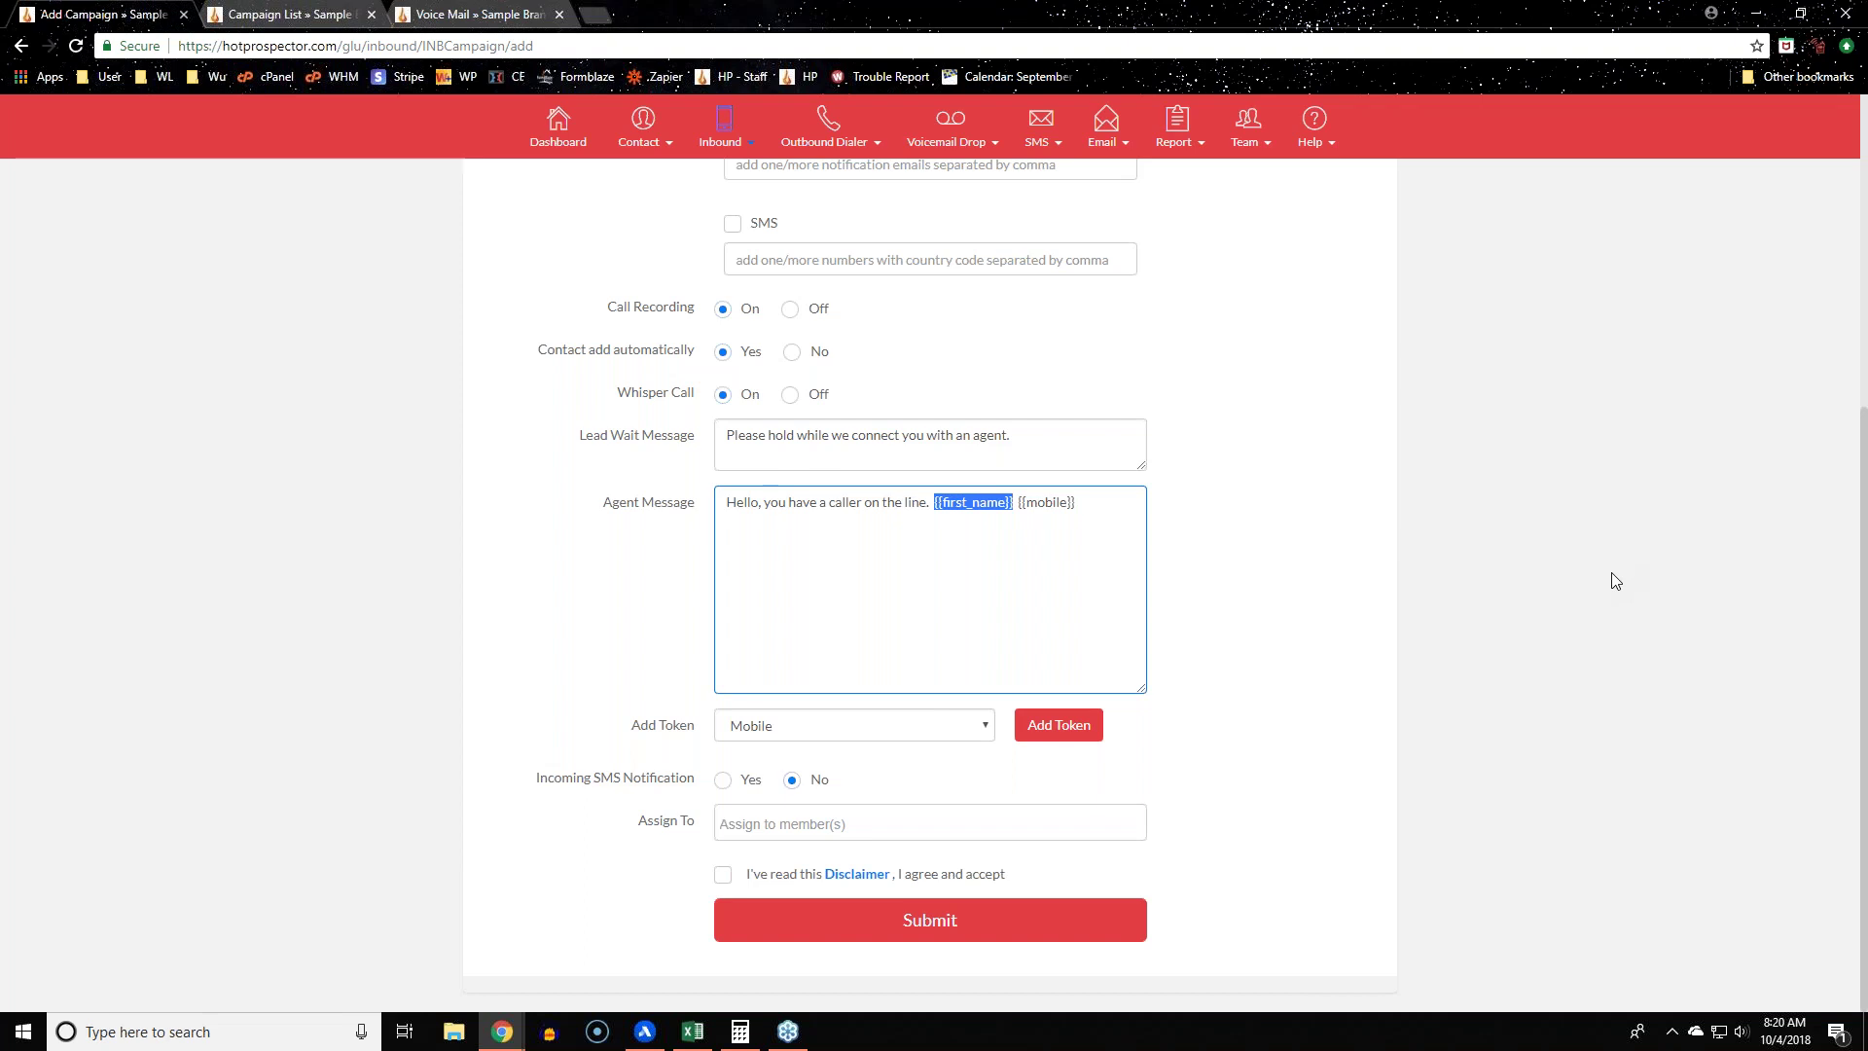
pyautogui.press('BackSpace')
pyautogui.moveTo(1075, 498); pyautogui.dragTo(941, 502)
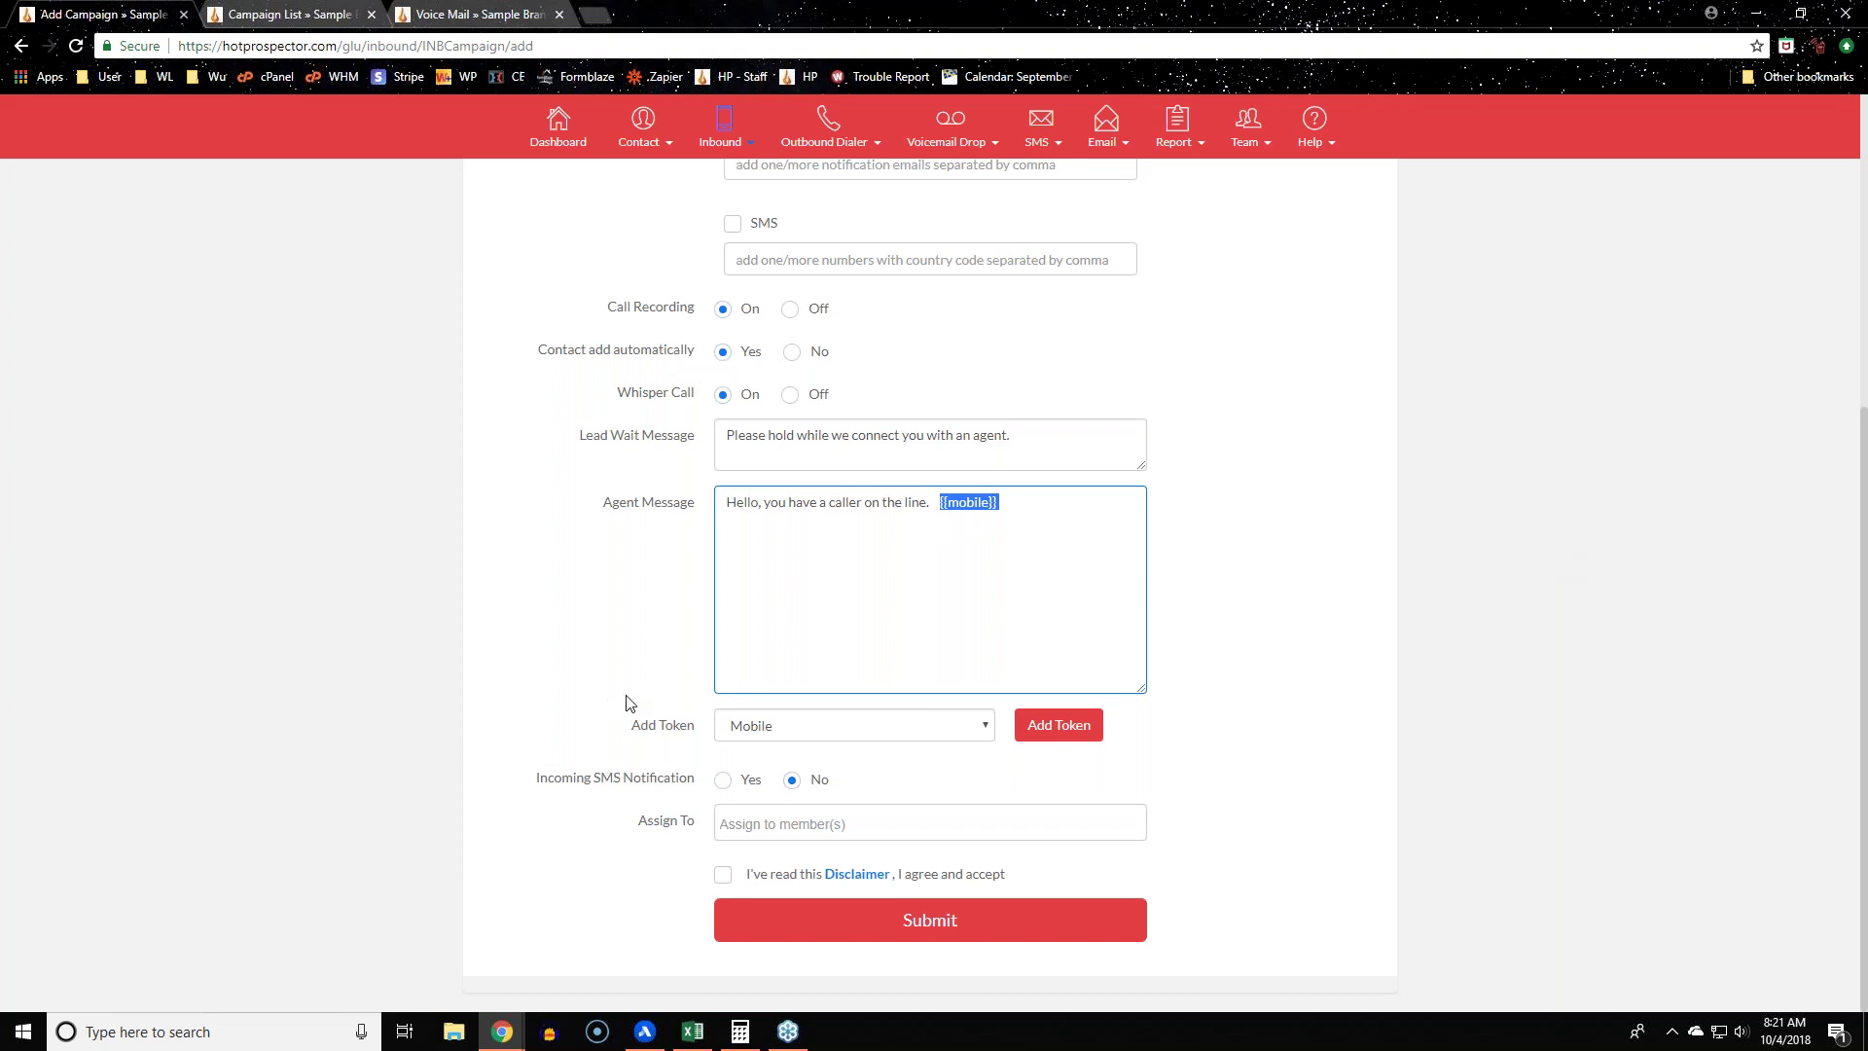
pyautogui.press('BackSpace')
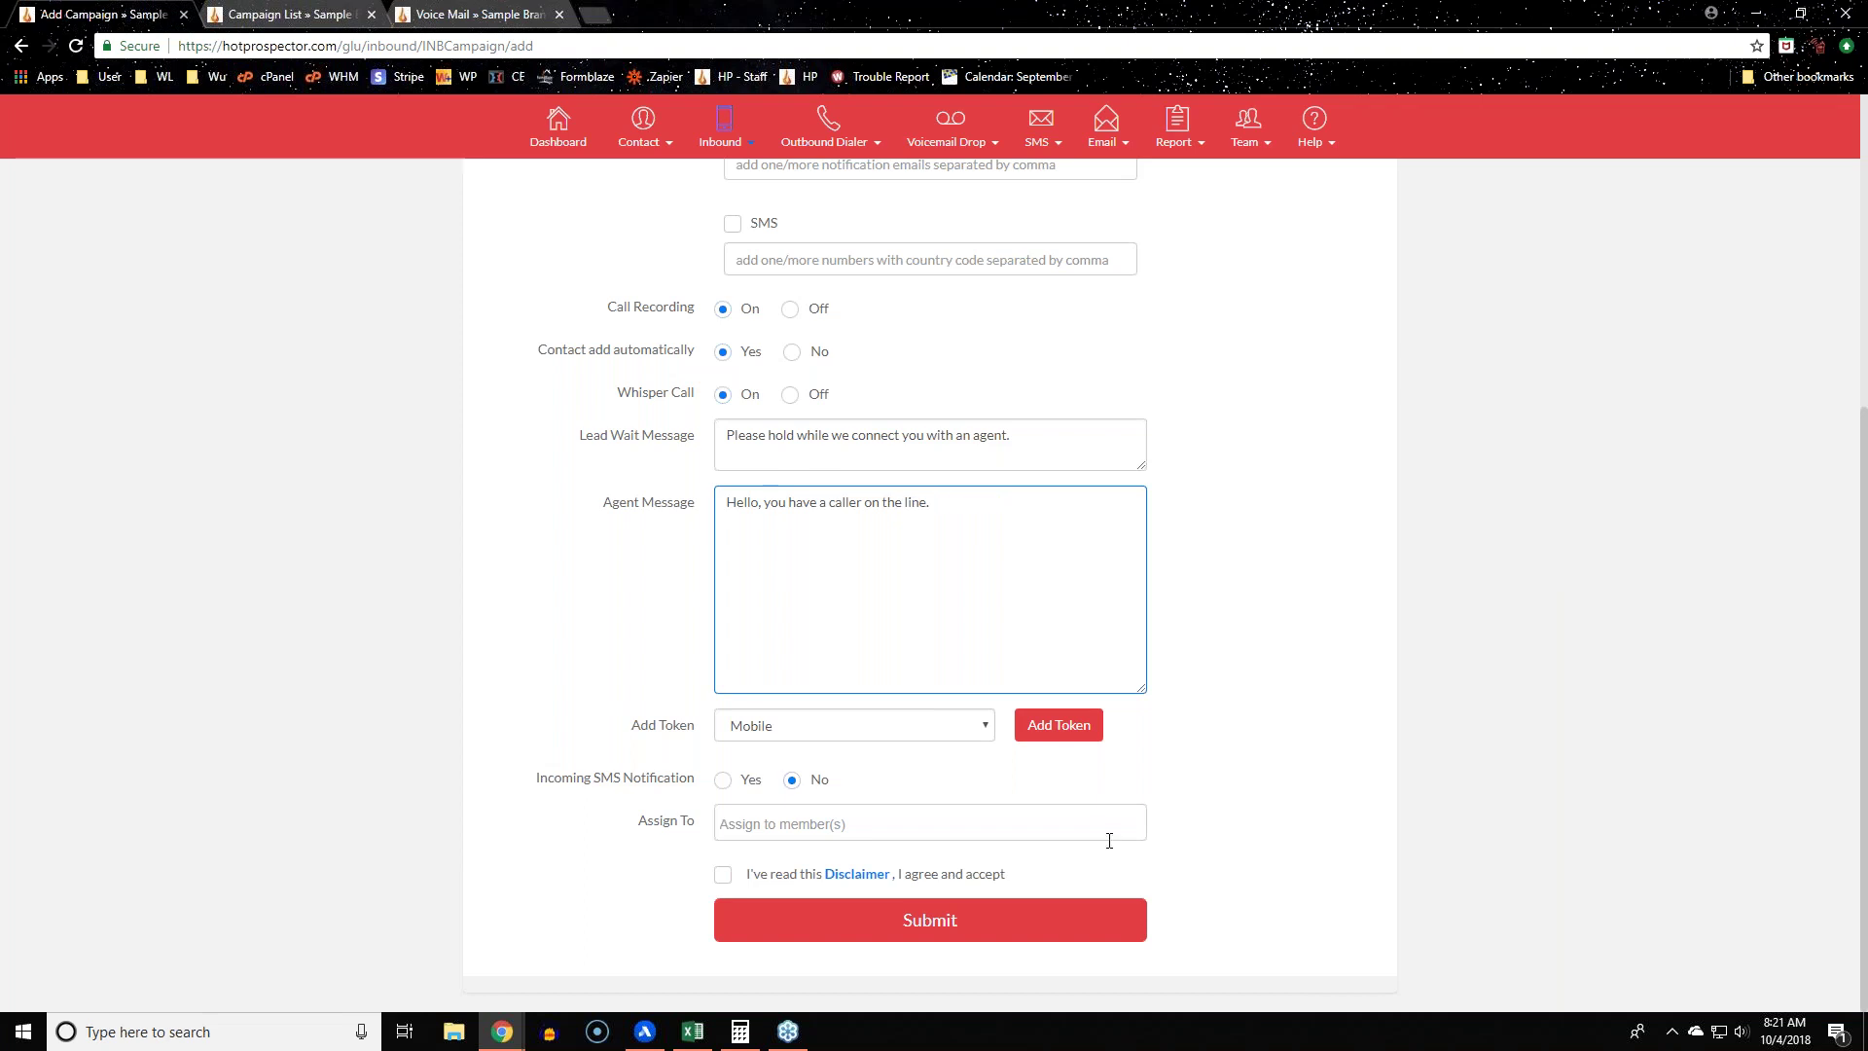
pyautogui.moveTo(530, 777); pyautogui.dragTo(695, 789)
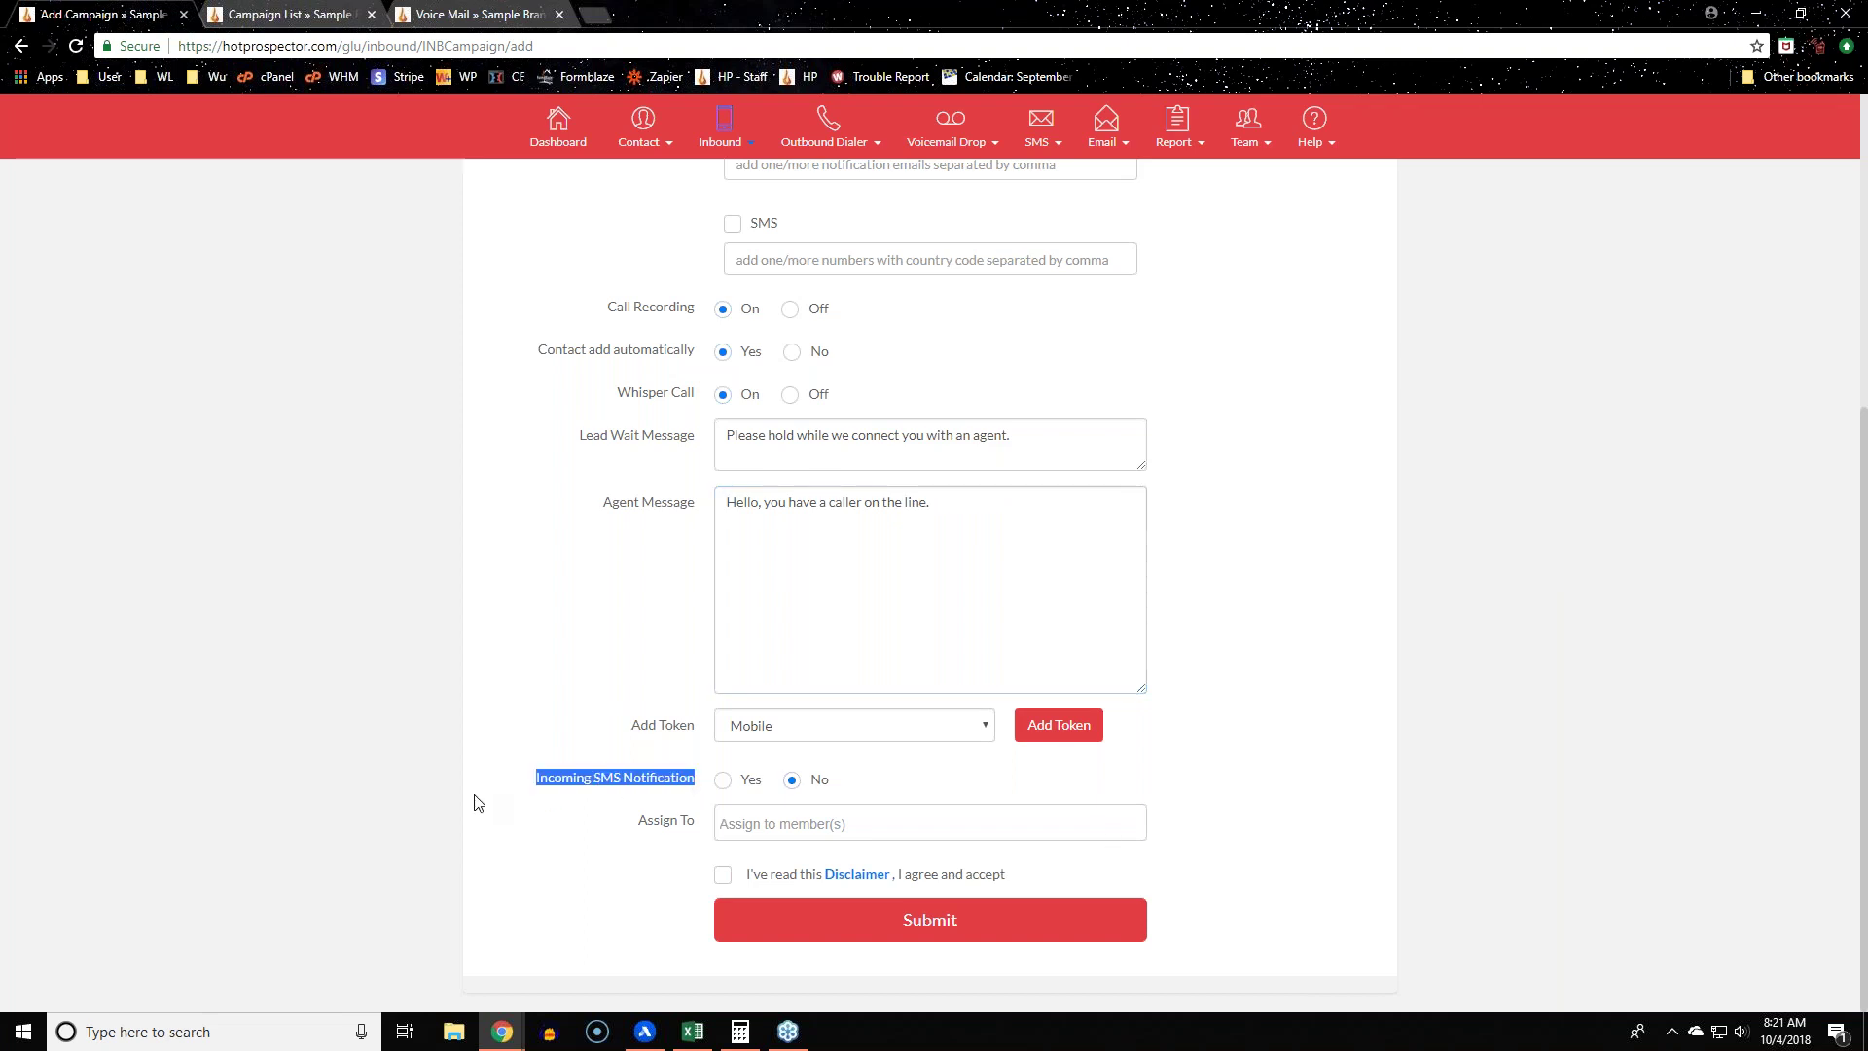
# Step: Set Incoming SMS Notification to Yes for the campaign
pyautogui.click(476, 800)
pyautogui.click(722, 779)
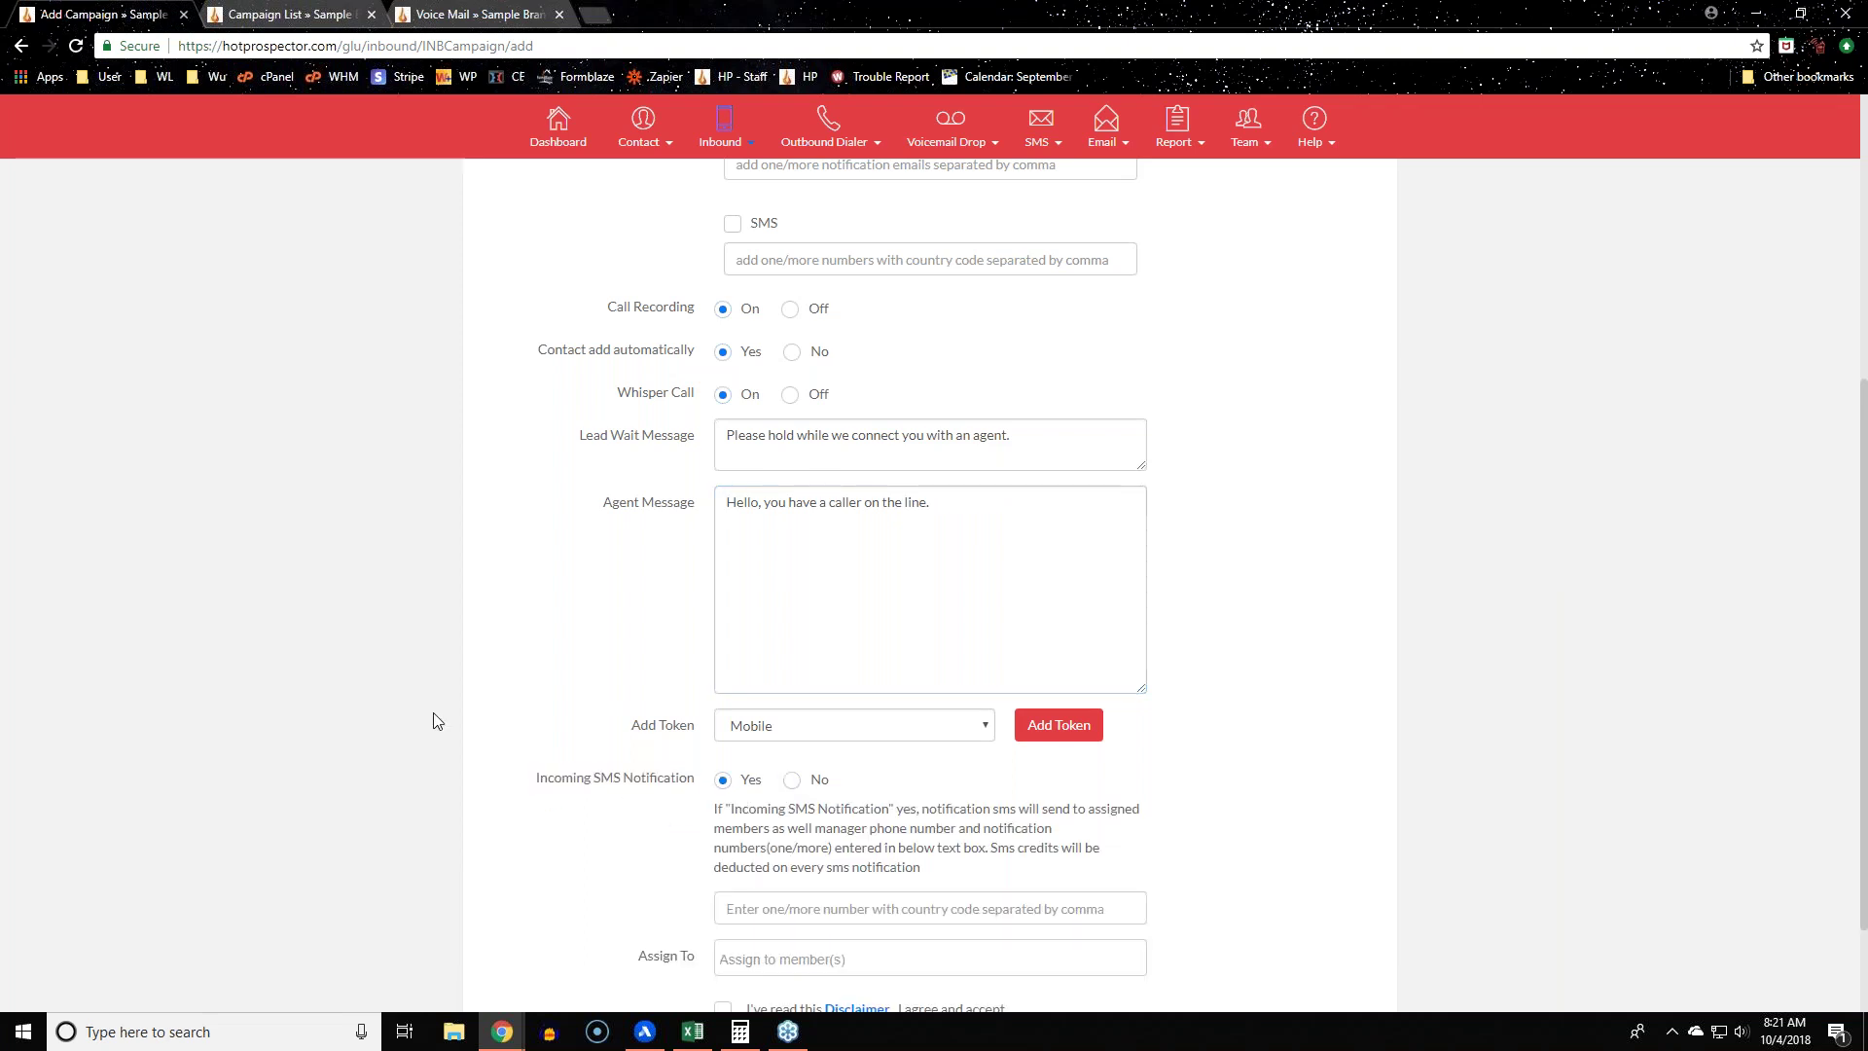
pyautogui.middleClick(440, 727)
pyautogui.scroll(-2, 394, 727)
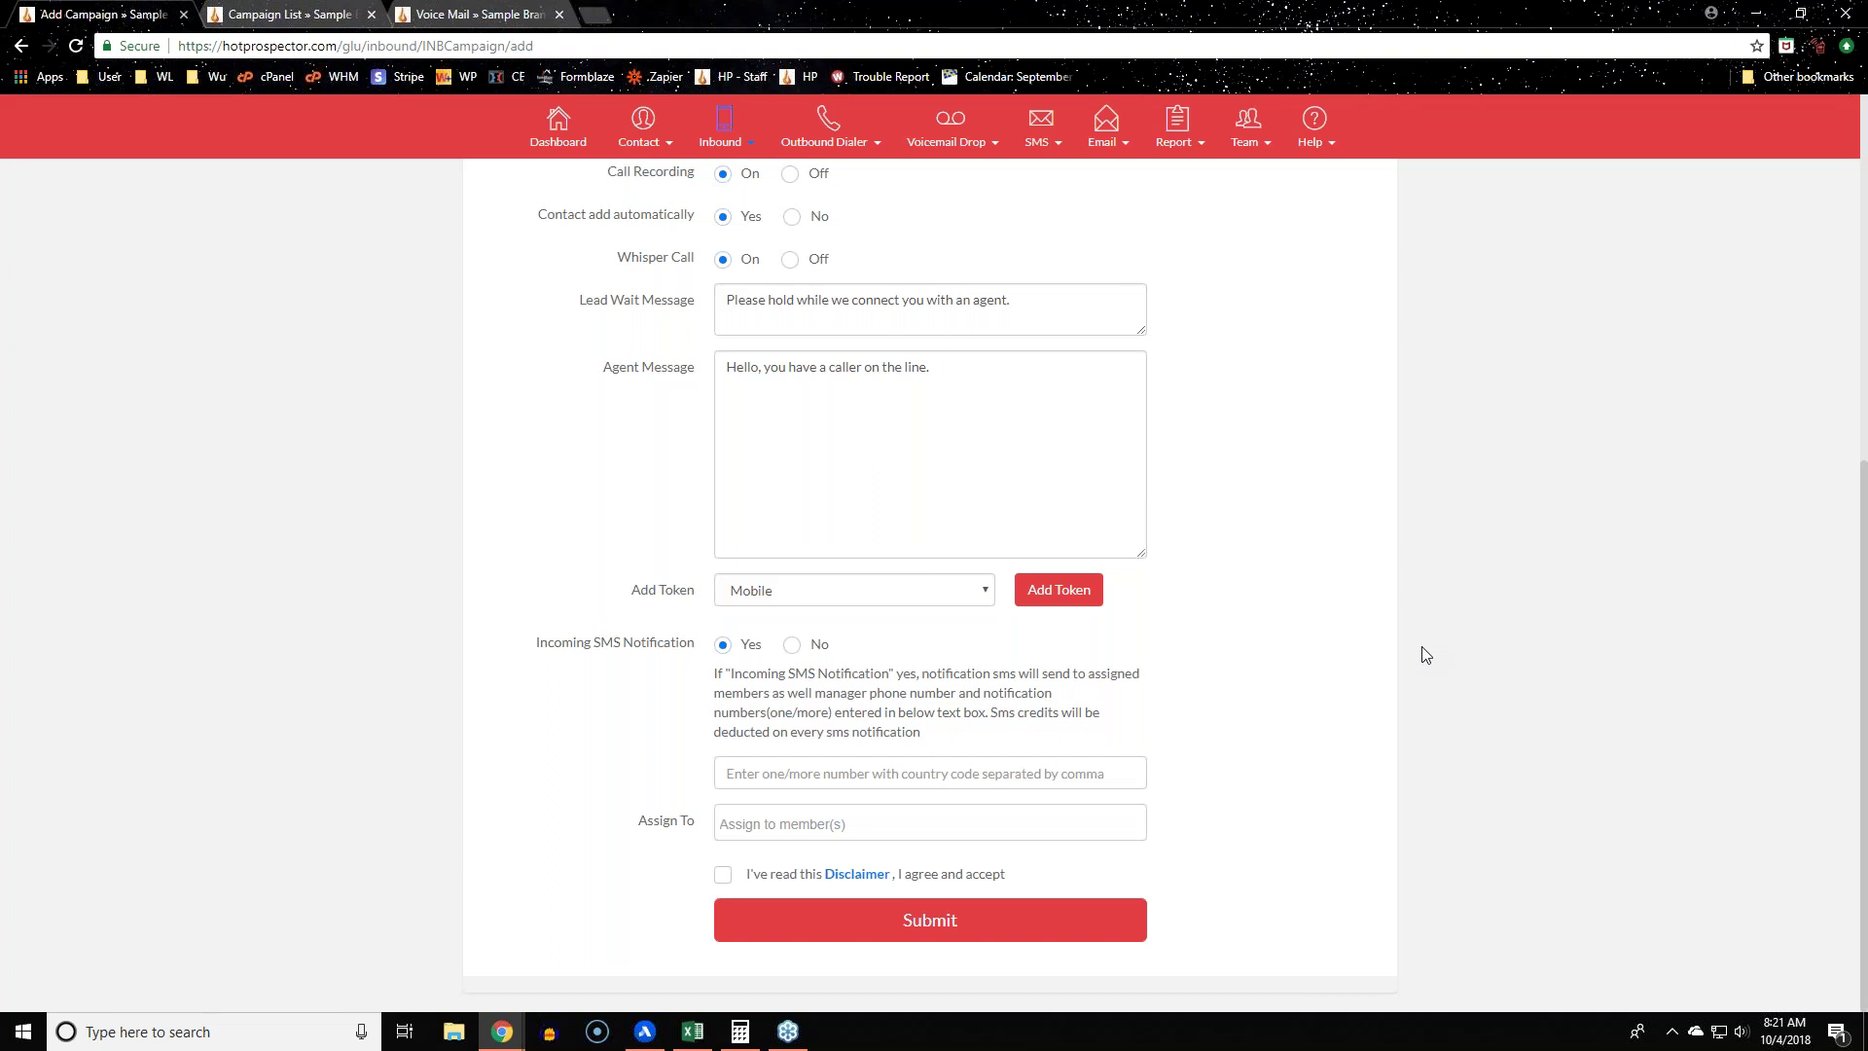
# Step: Highlight the Incoming SMS Notification label, then right-click Profile in the account user menu
pyautogui.moveTo(1039, 127)
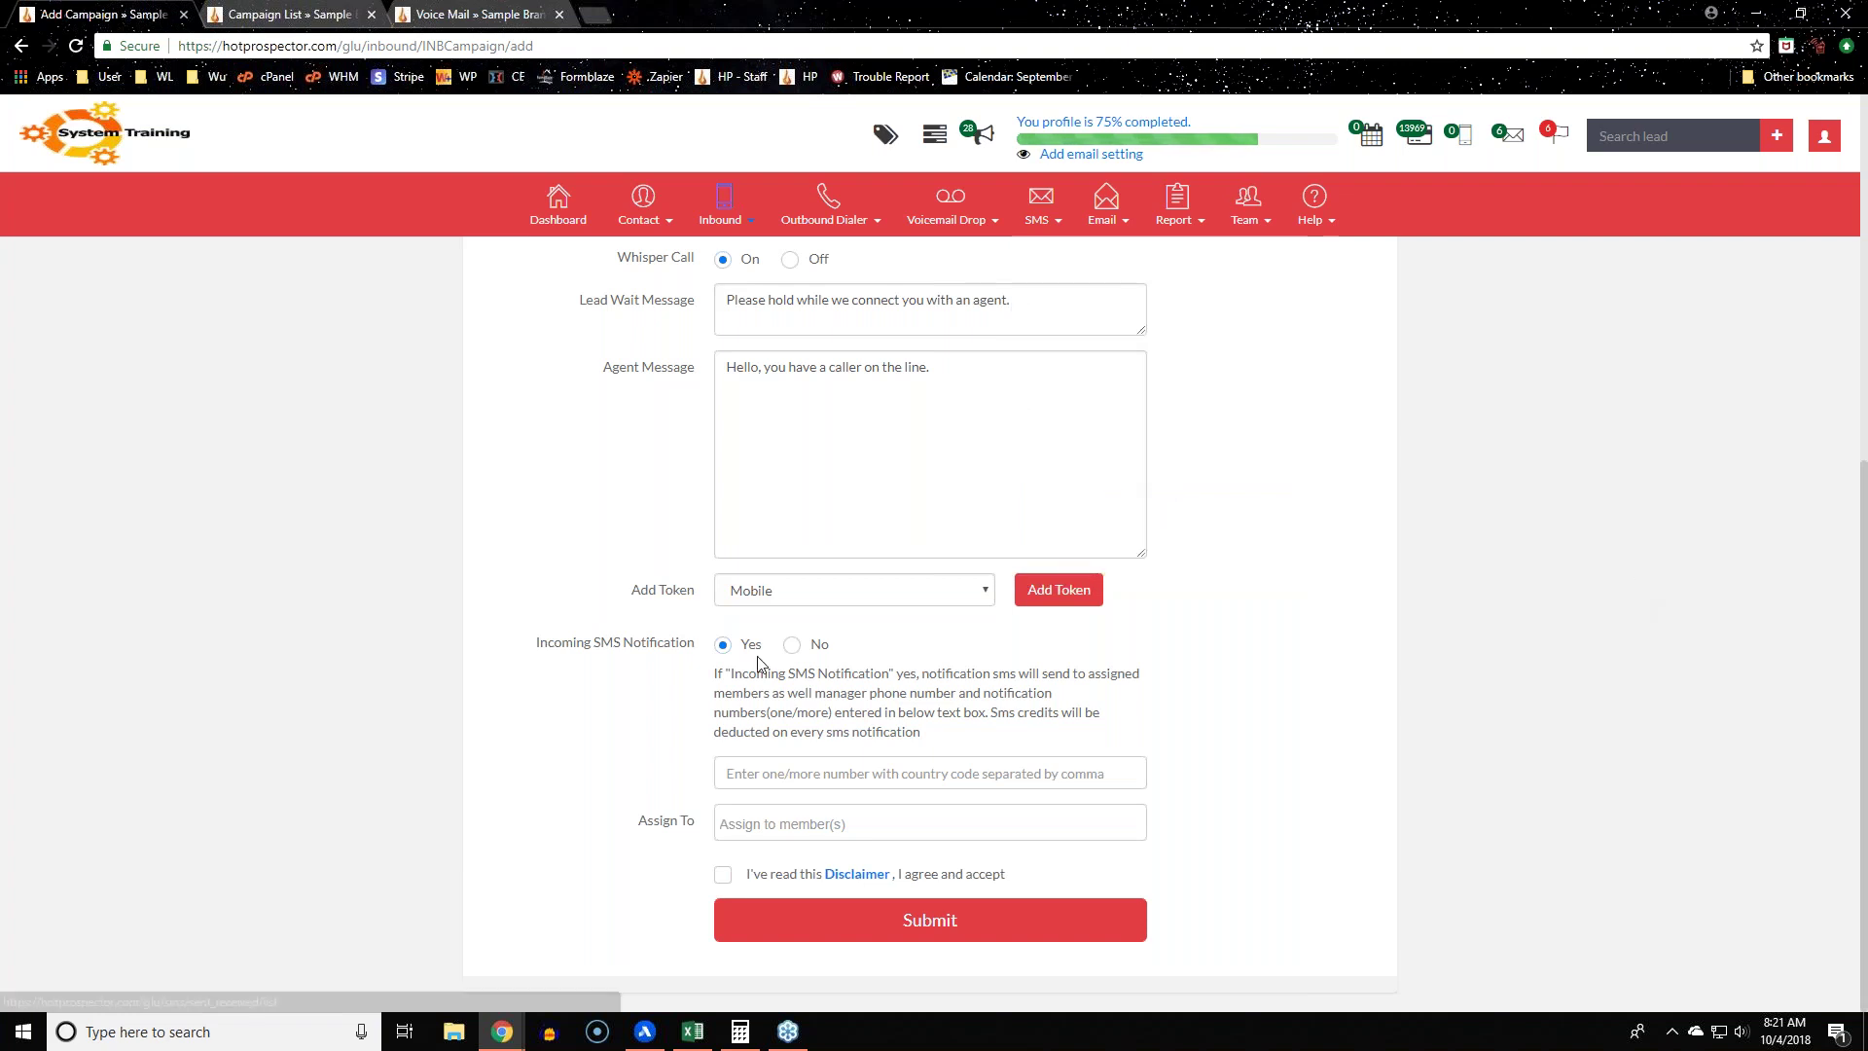
pyautogui.moveTo(534, 646); pyautogui.dragTo(701, 649)
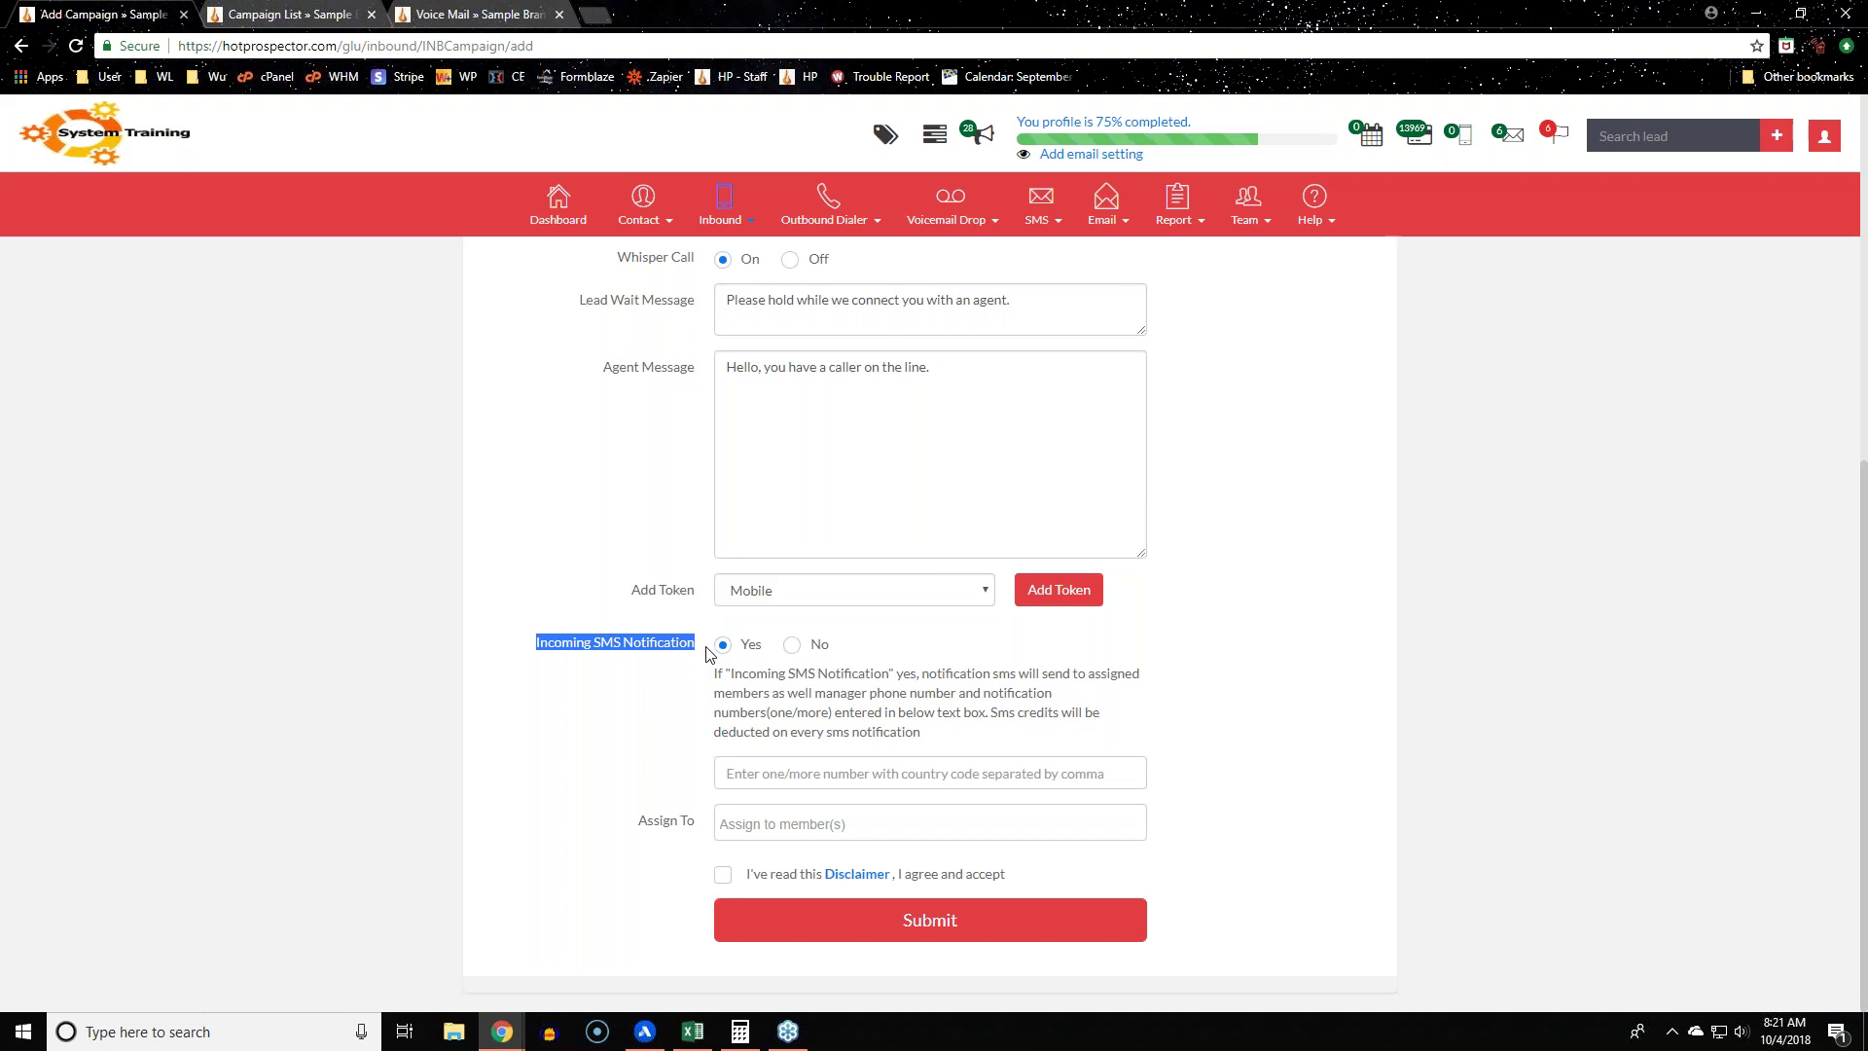
pyautogui.click(708, 654)
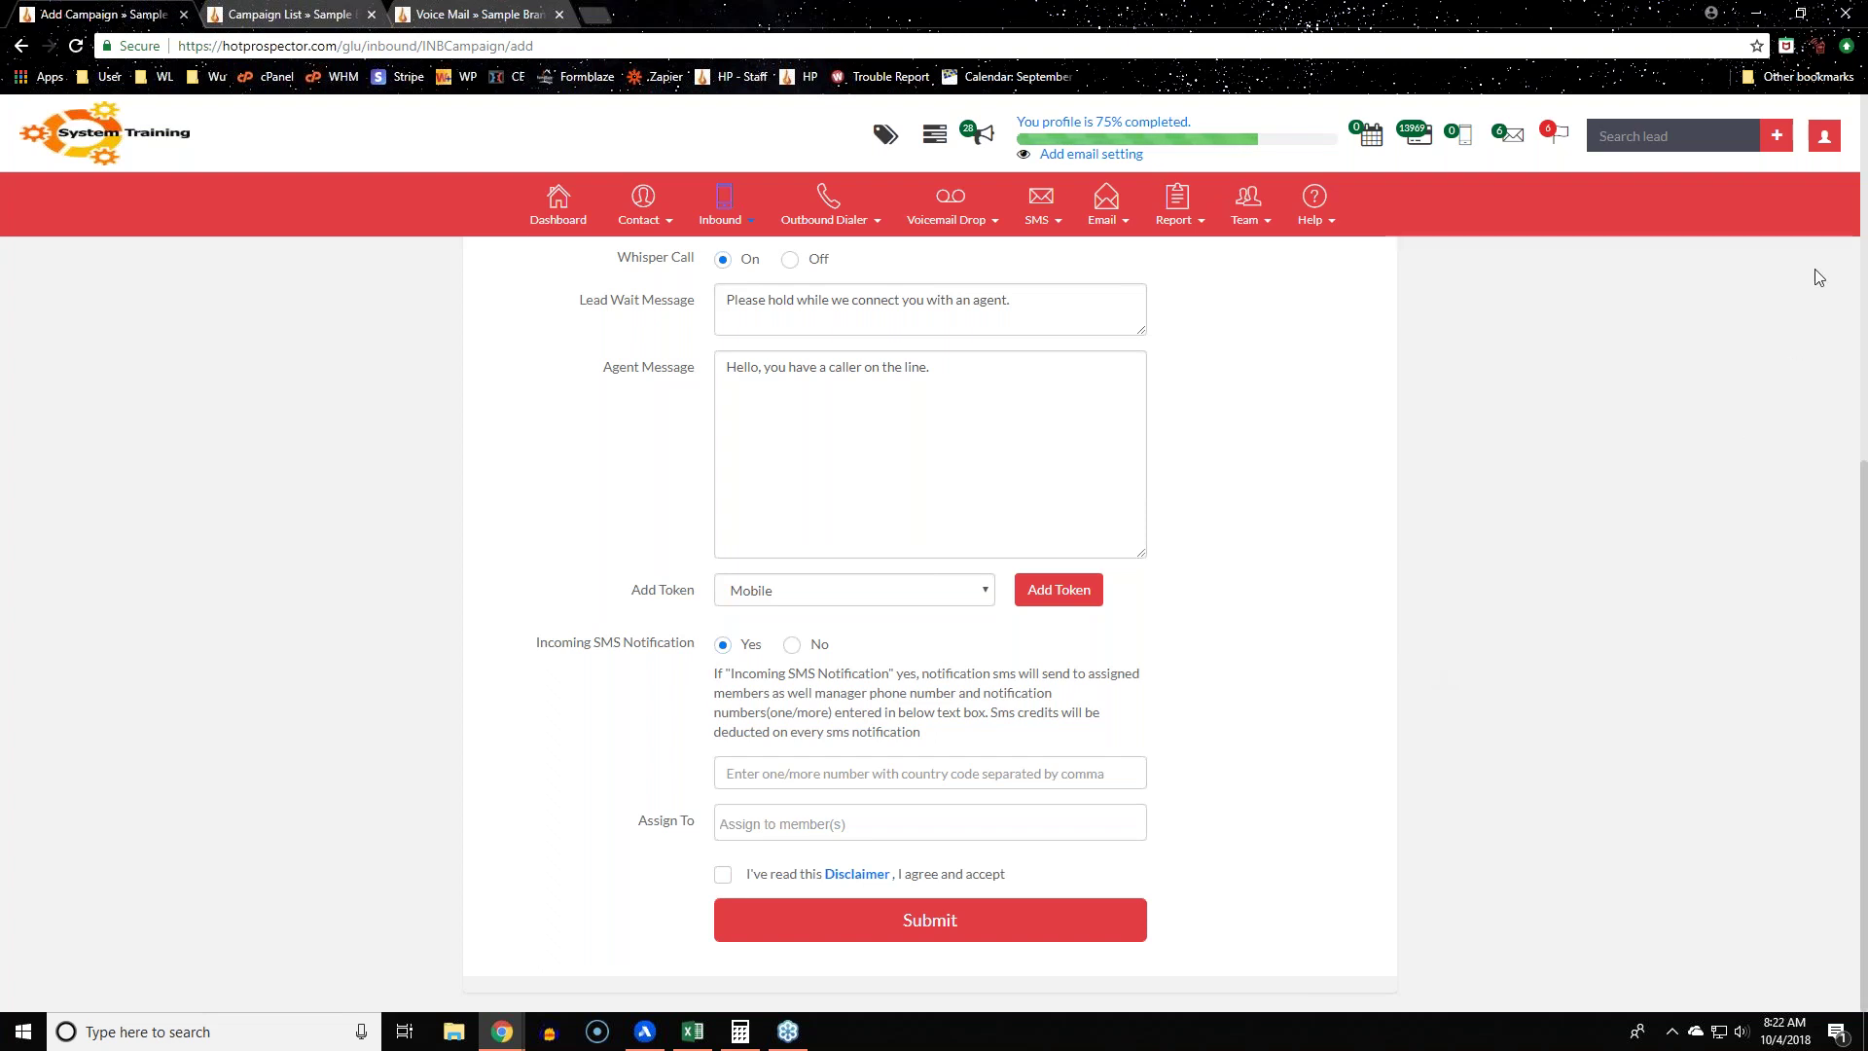
pyautogui.click(1821, 142)
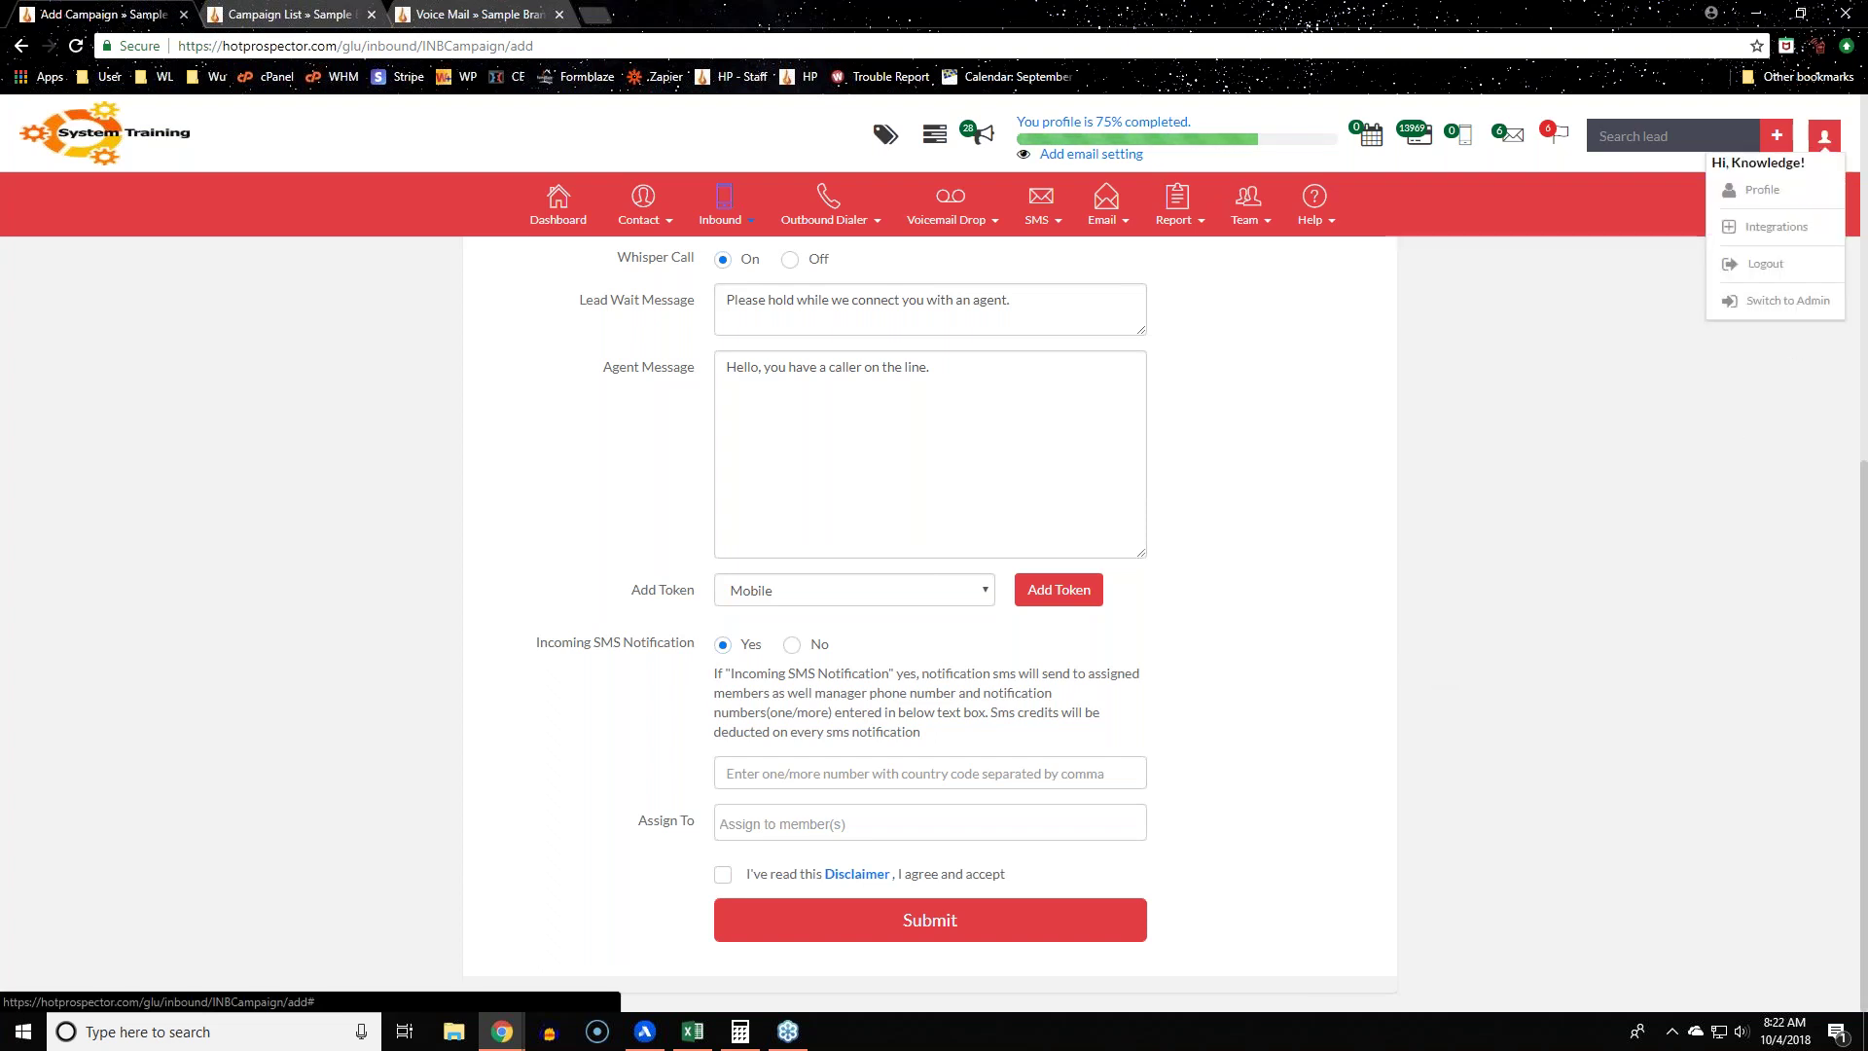
pyautogui.rightClick(1760, 190)
# Step: Open the profile page in a new tab and highlight the call forwarding phone number
pyautogui.click(1657, 203)
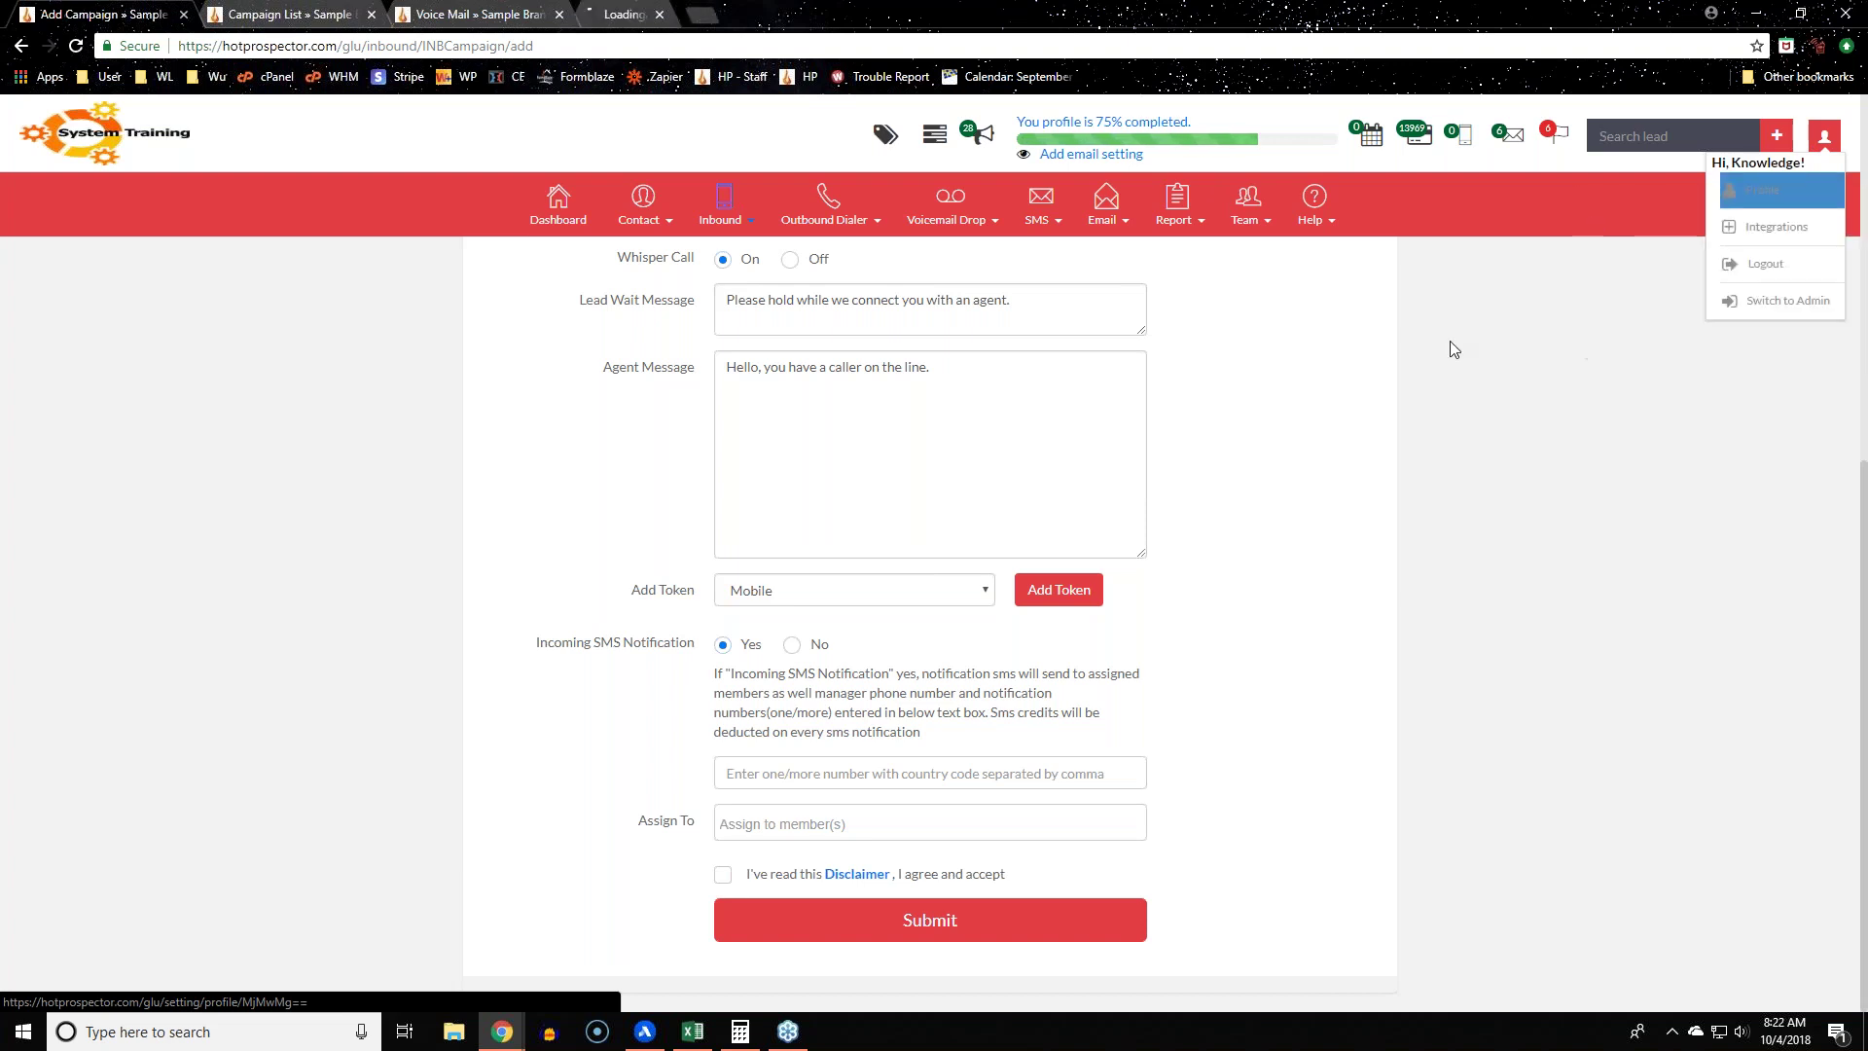
pyautogui.hotkey('ctrl', '4')
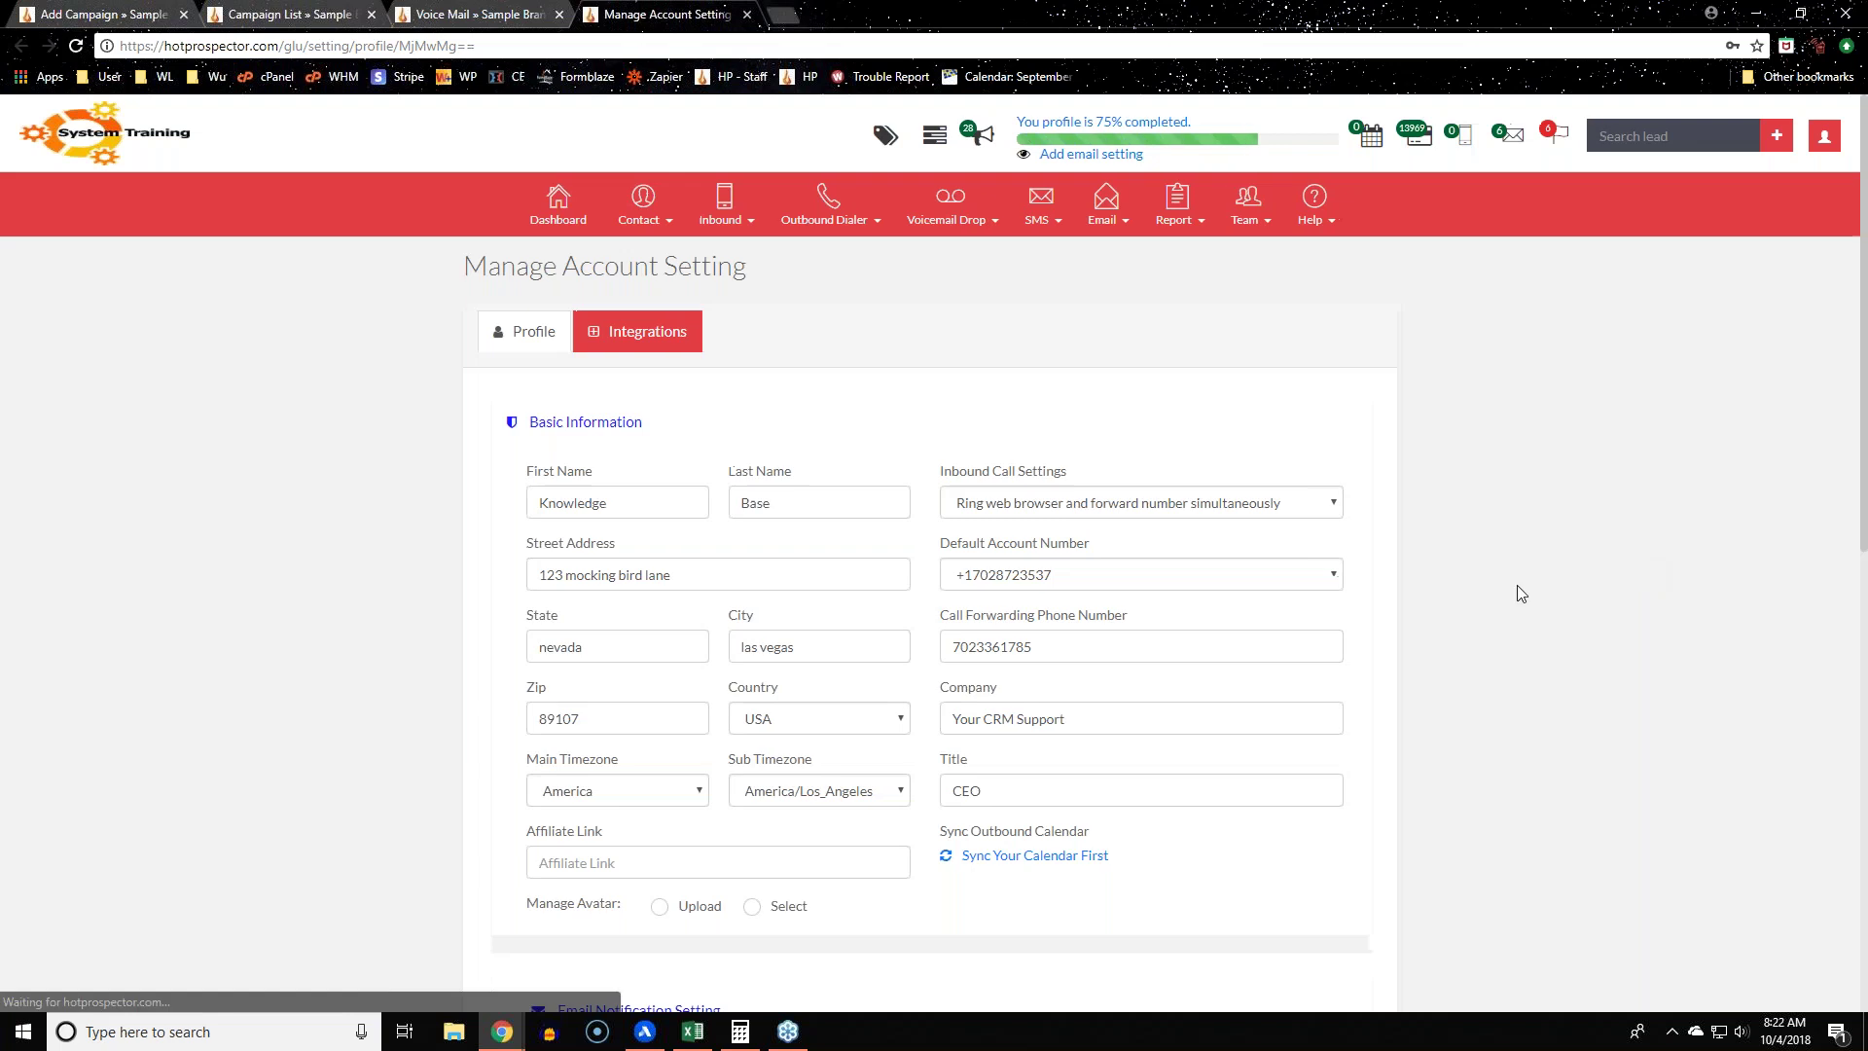
pyautogui.moveTo(938, 623); pyautogui.dragTo(1127, 620)
pyautogui.doubleClick(1131, 644)
pyautogui.click(1679, 660)
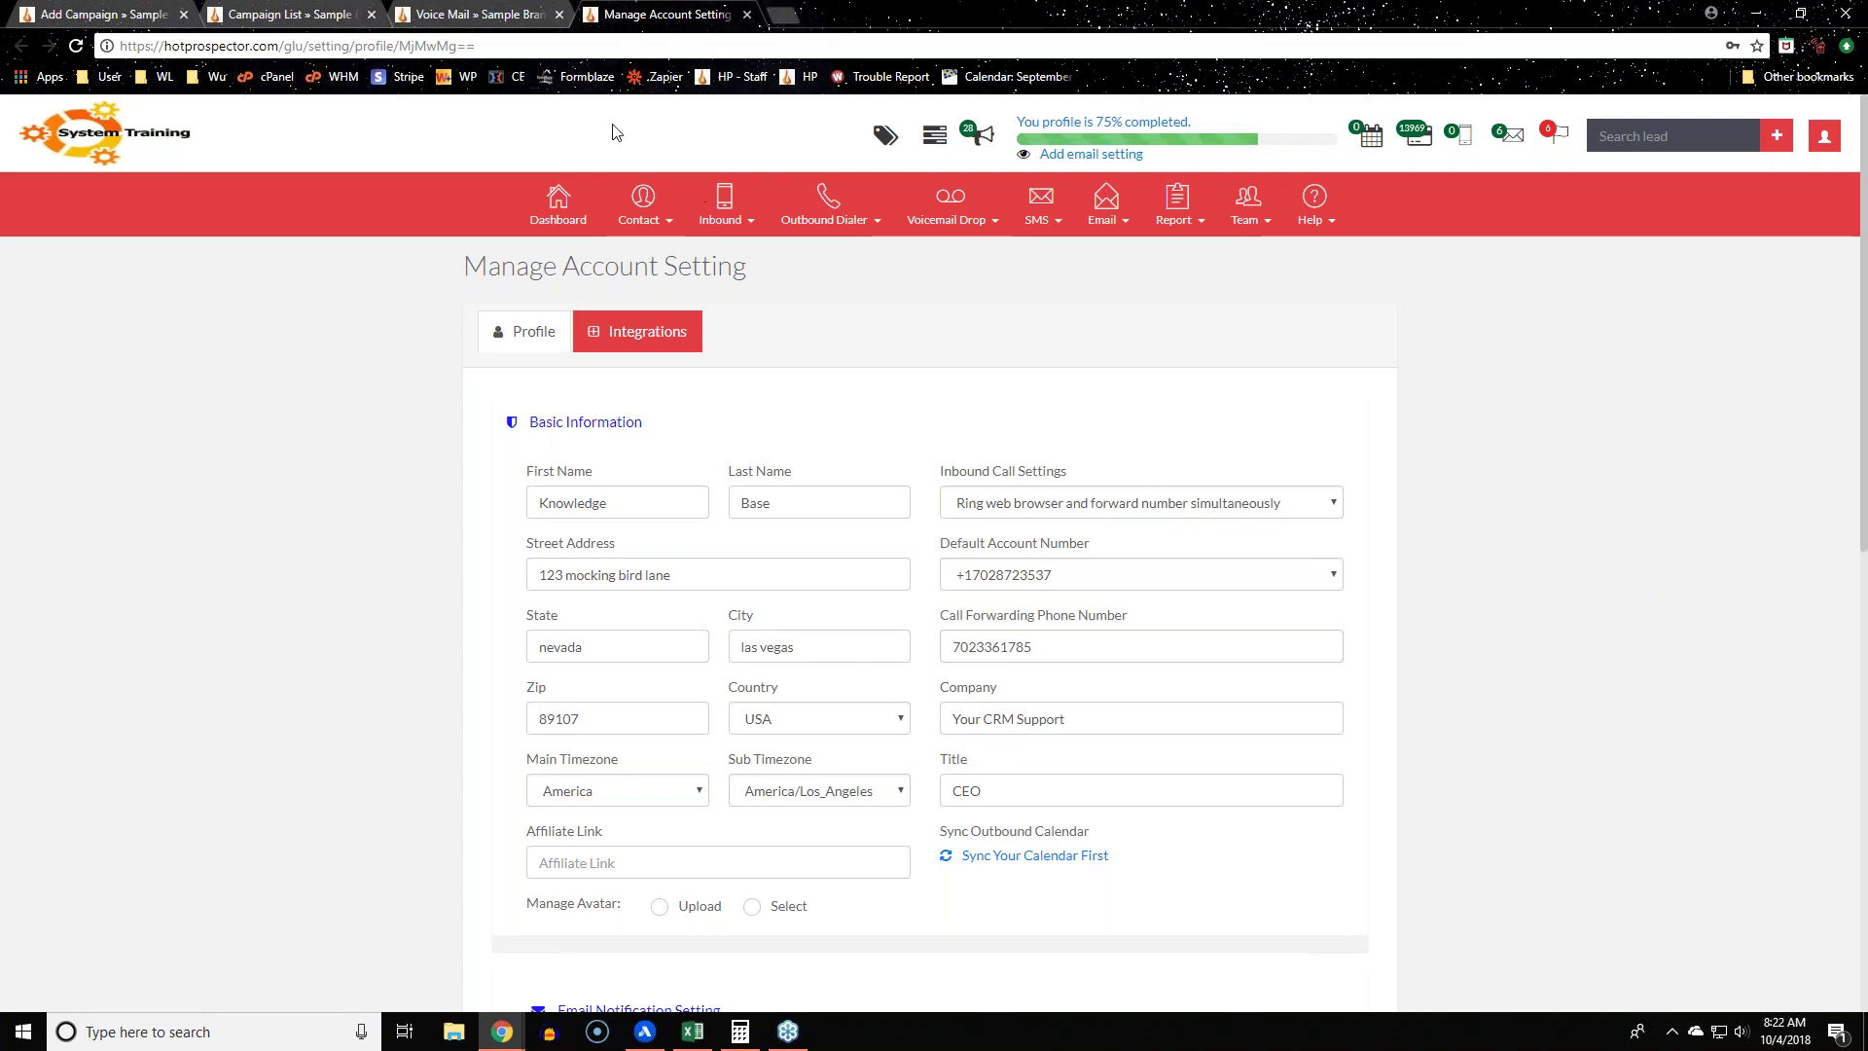
# Step: Review the Default Account Number options without changing them, then return to the Add Campaign form
pyautogui.click(57, 14)
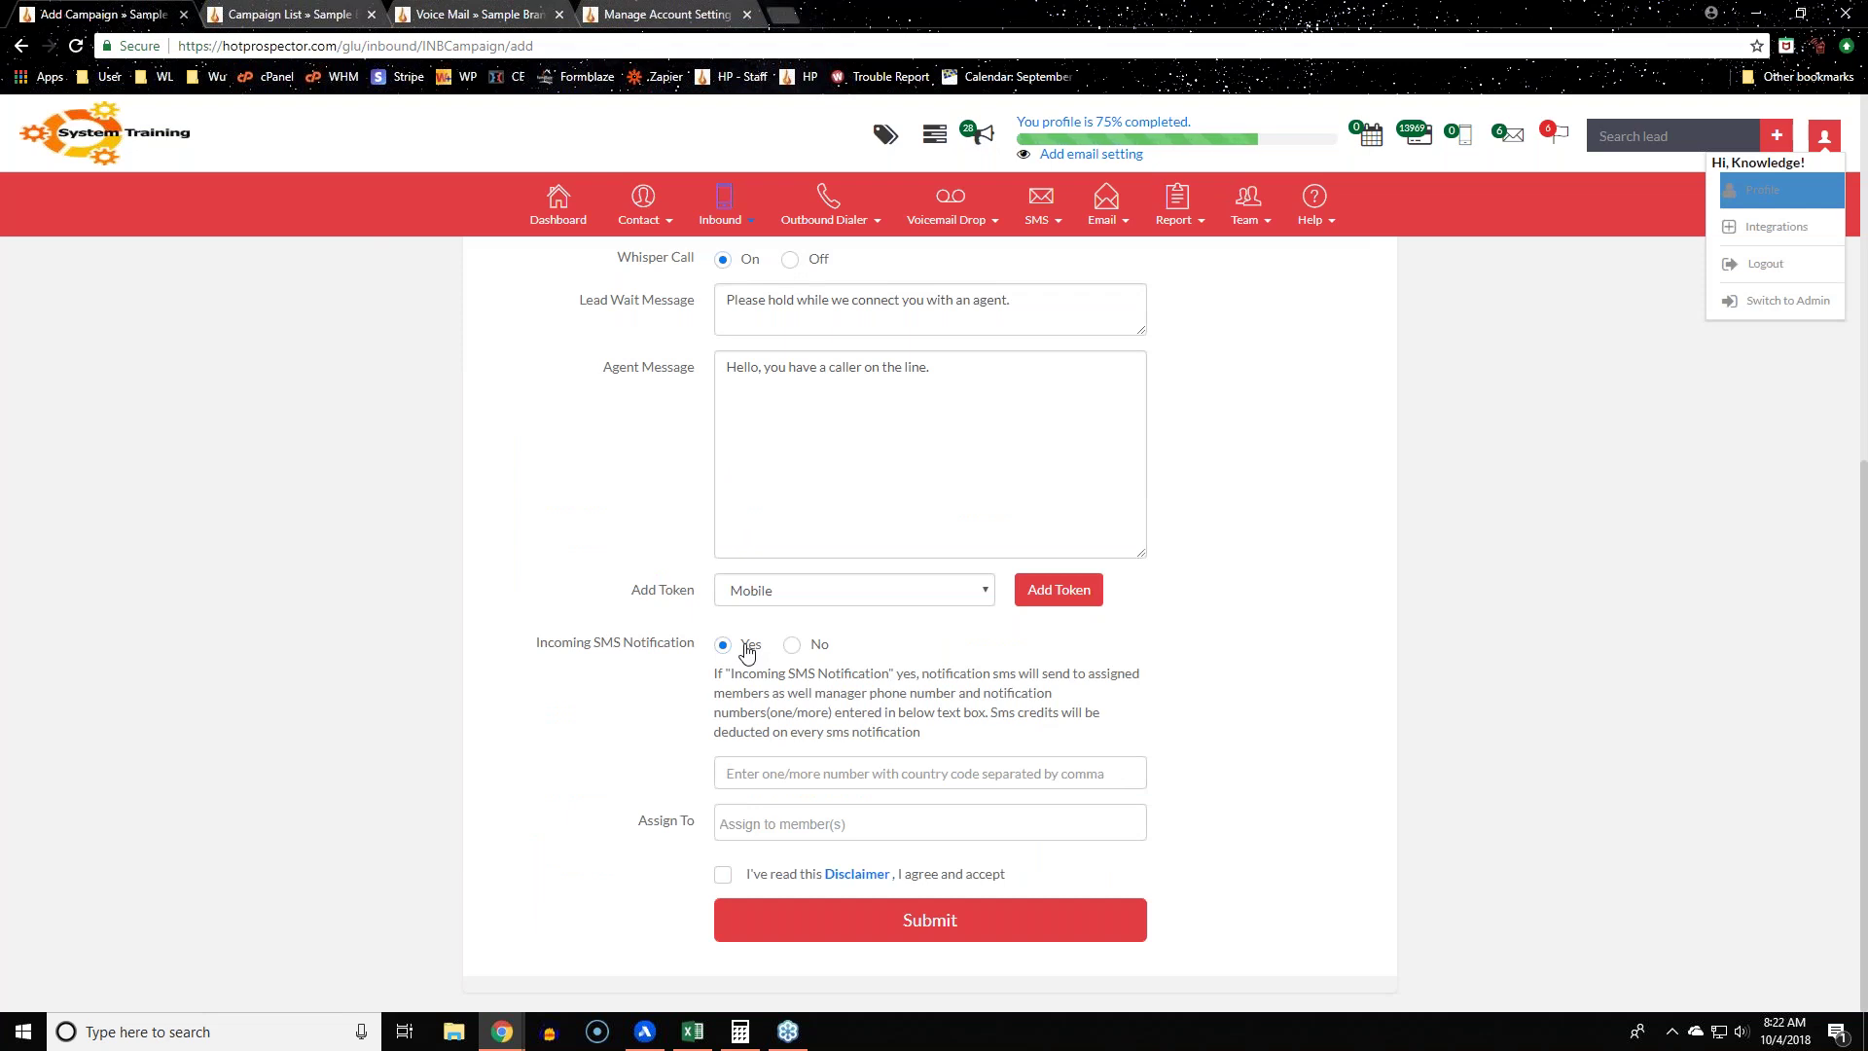
pyautogui.click(678, 13)
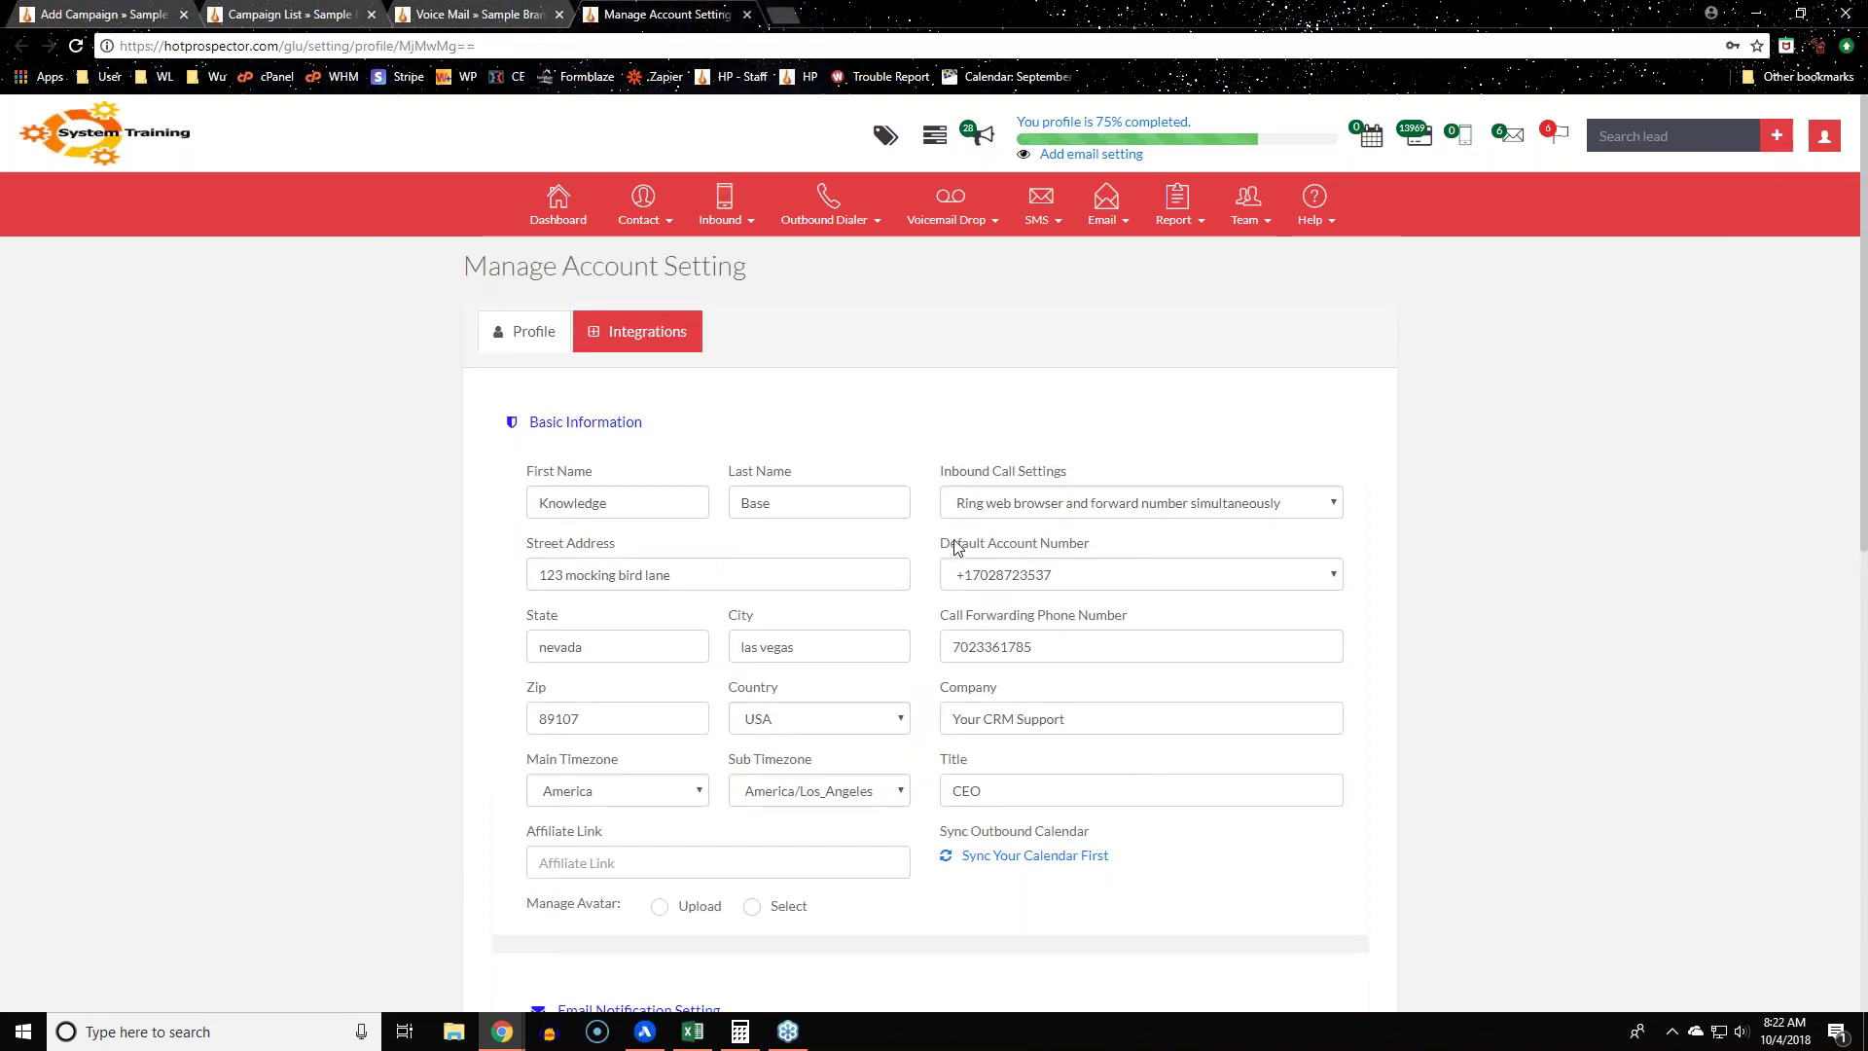
pyautogui.moveTo(938, 542); pyautogui.dragTo(1119, 552)
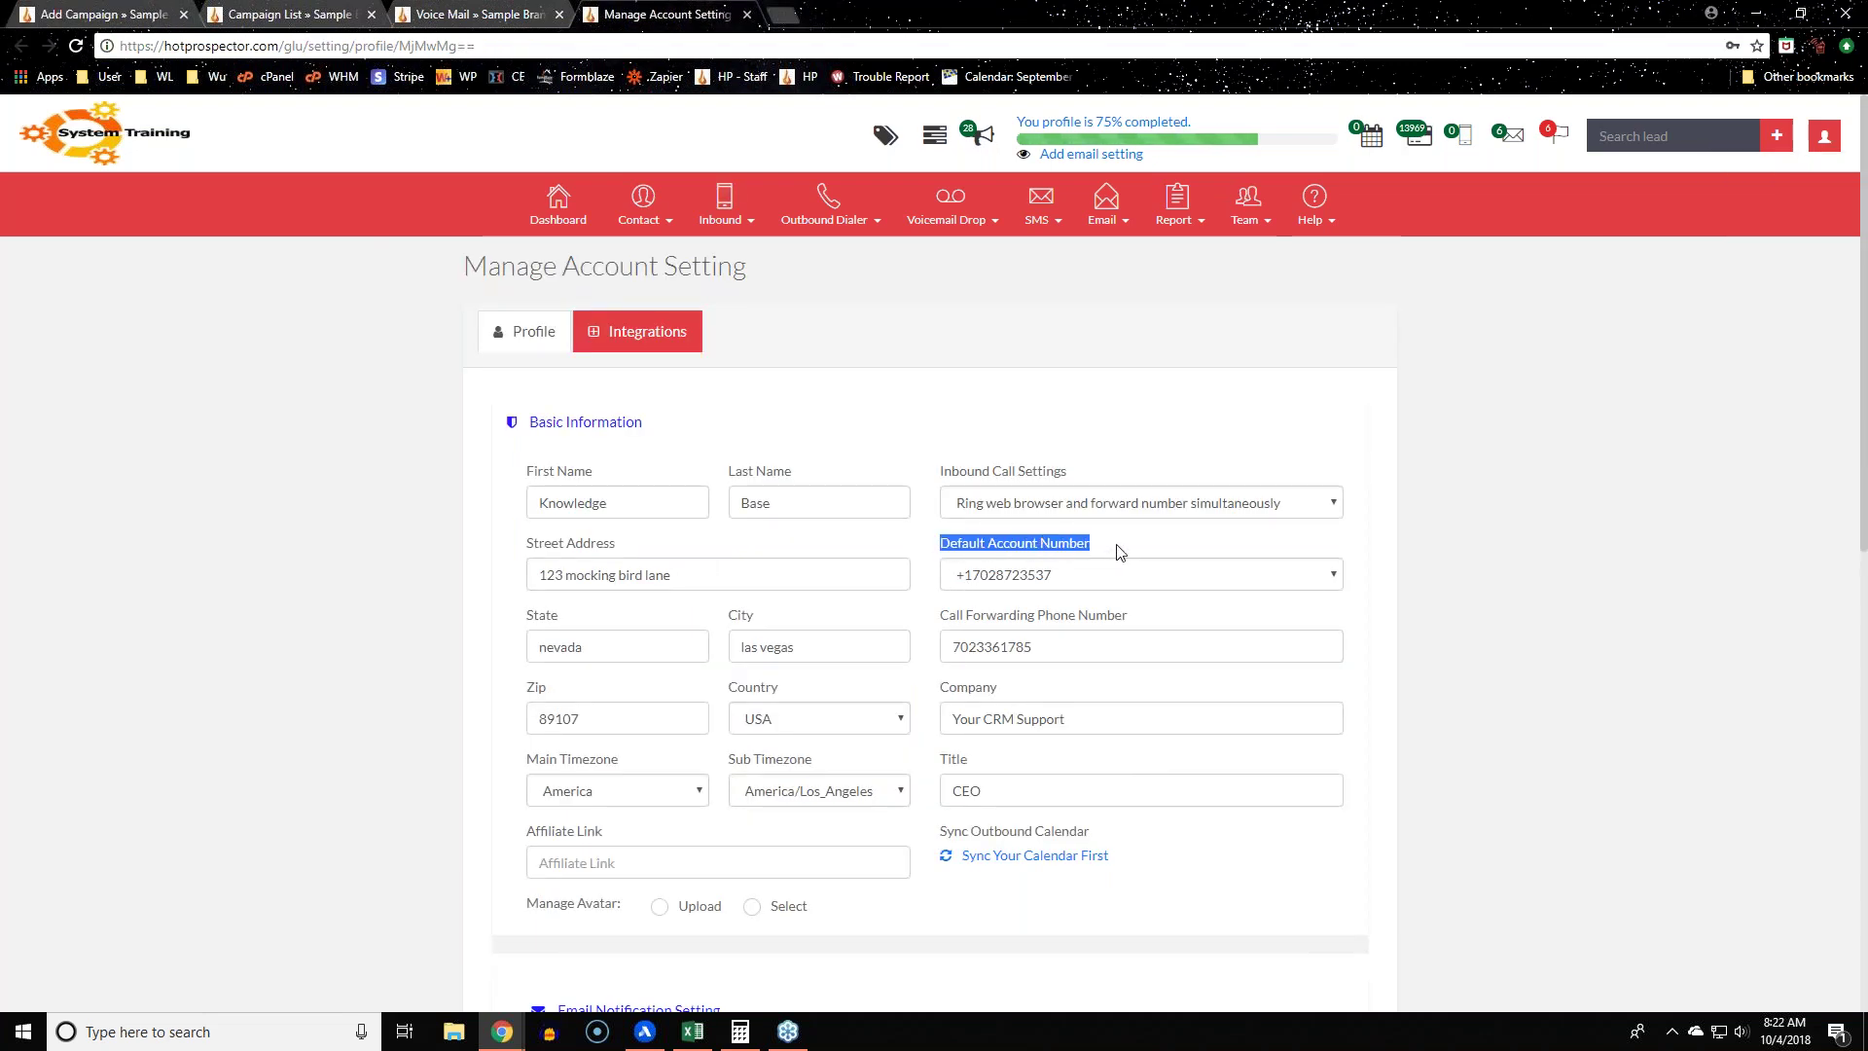
pyautogui.click(1581, 547)
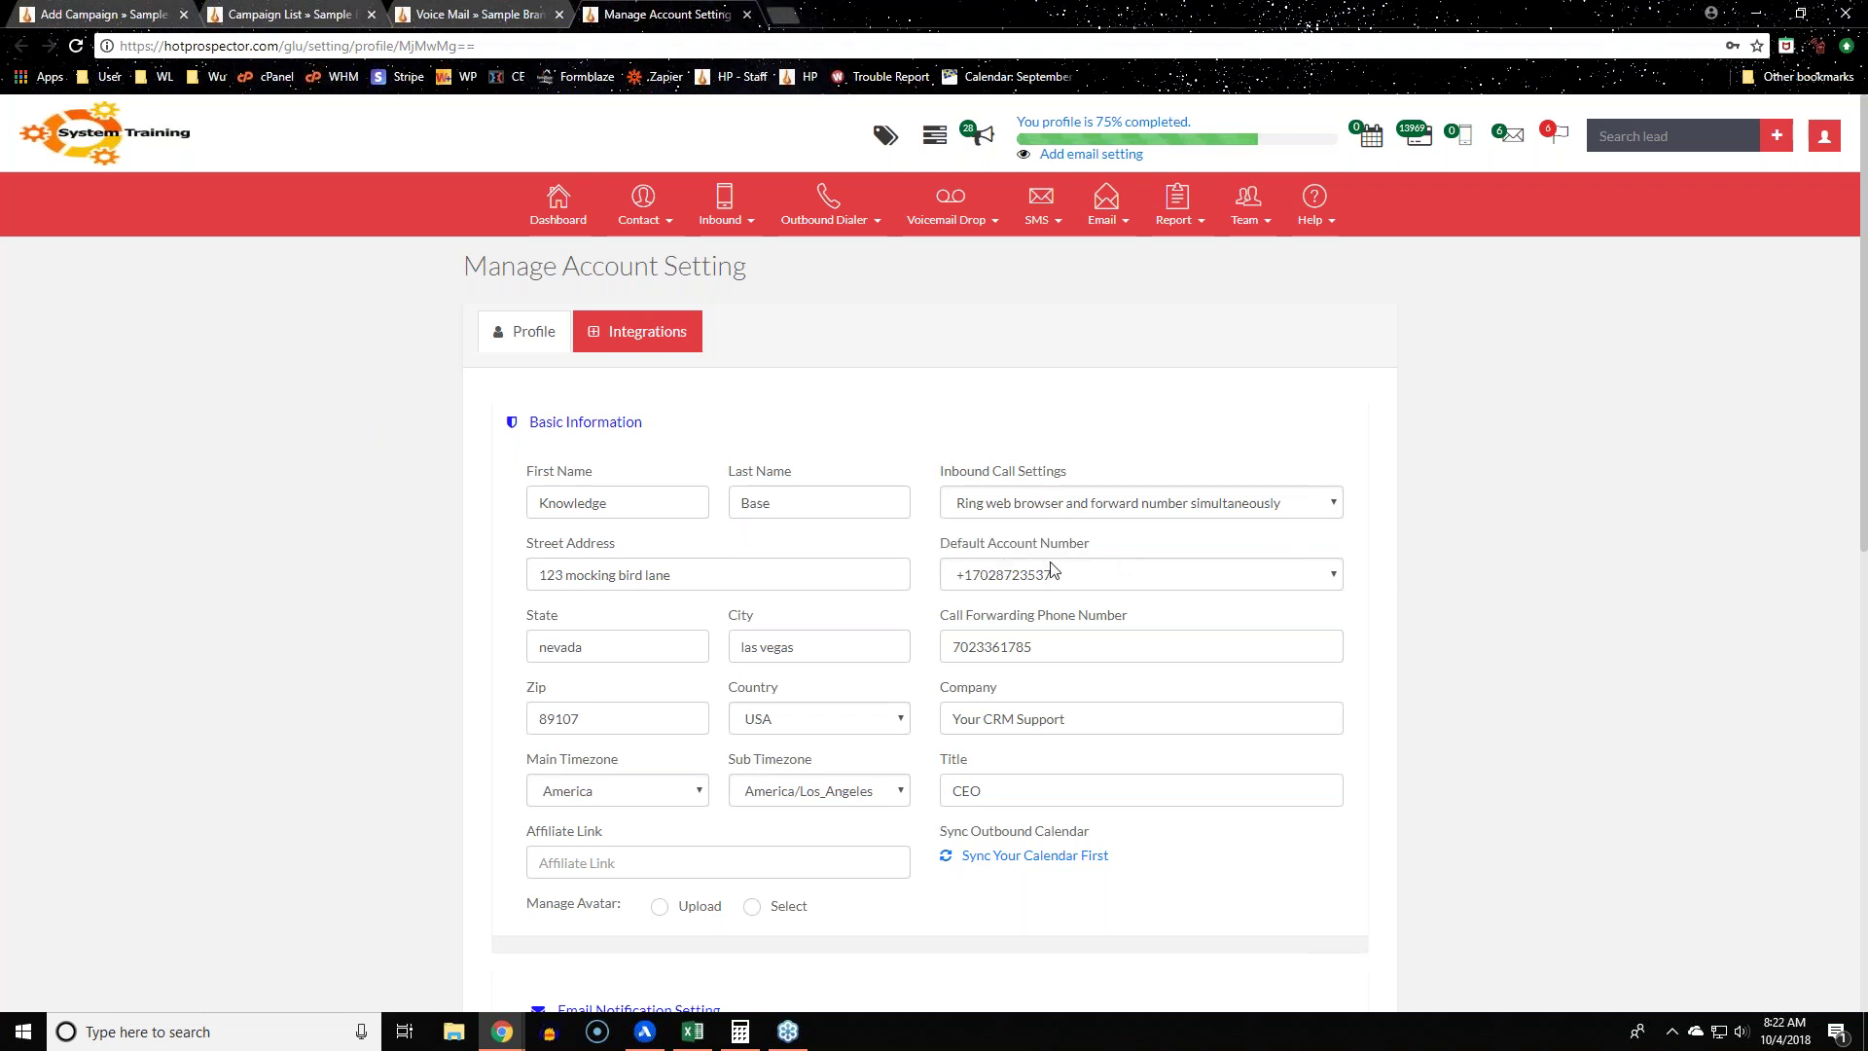
pyautogui.moveTo(937, 543); pyautogui.dragTo(1107, 547)
pyautogui.click(1117, 579)
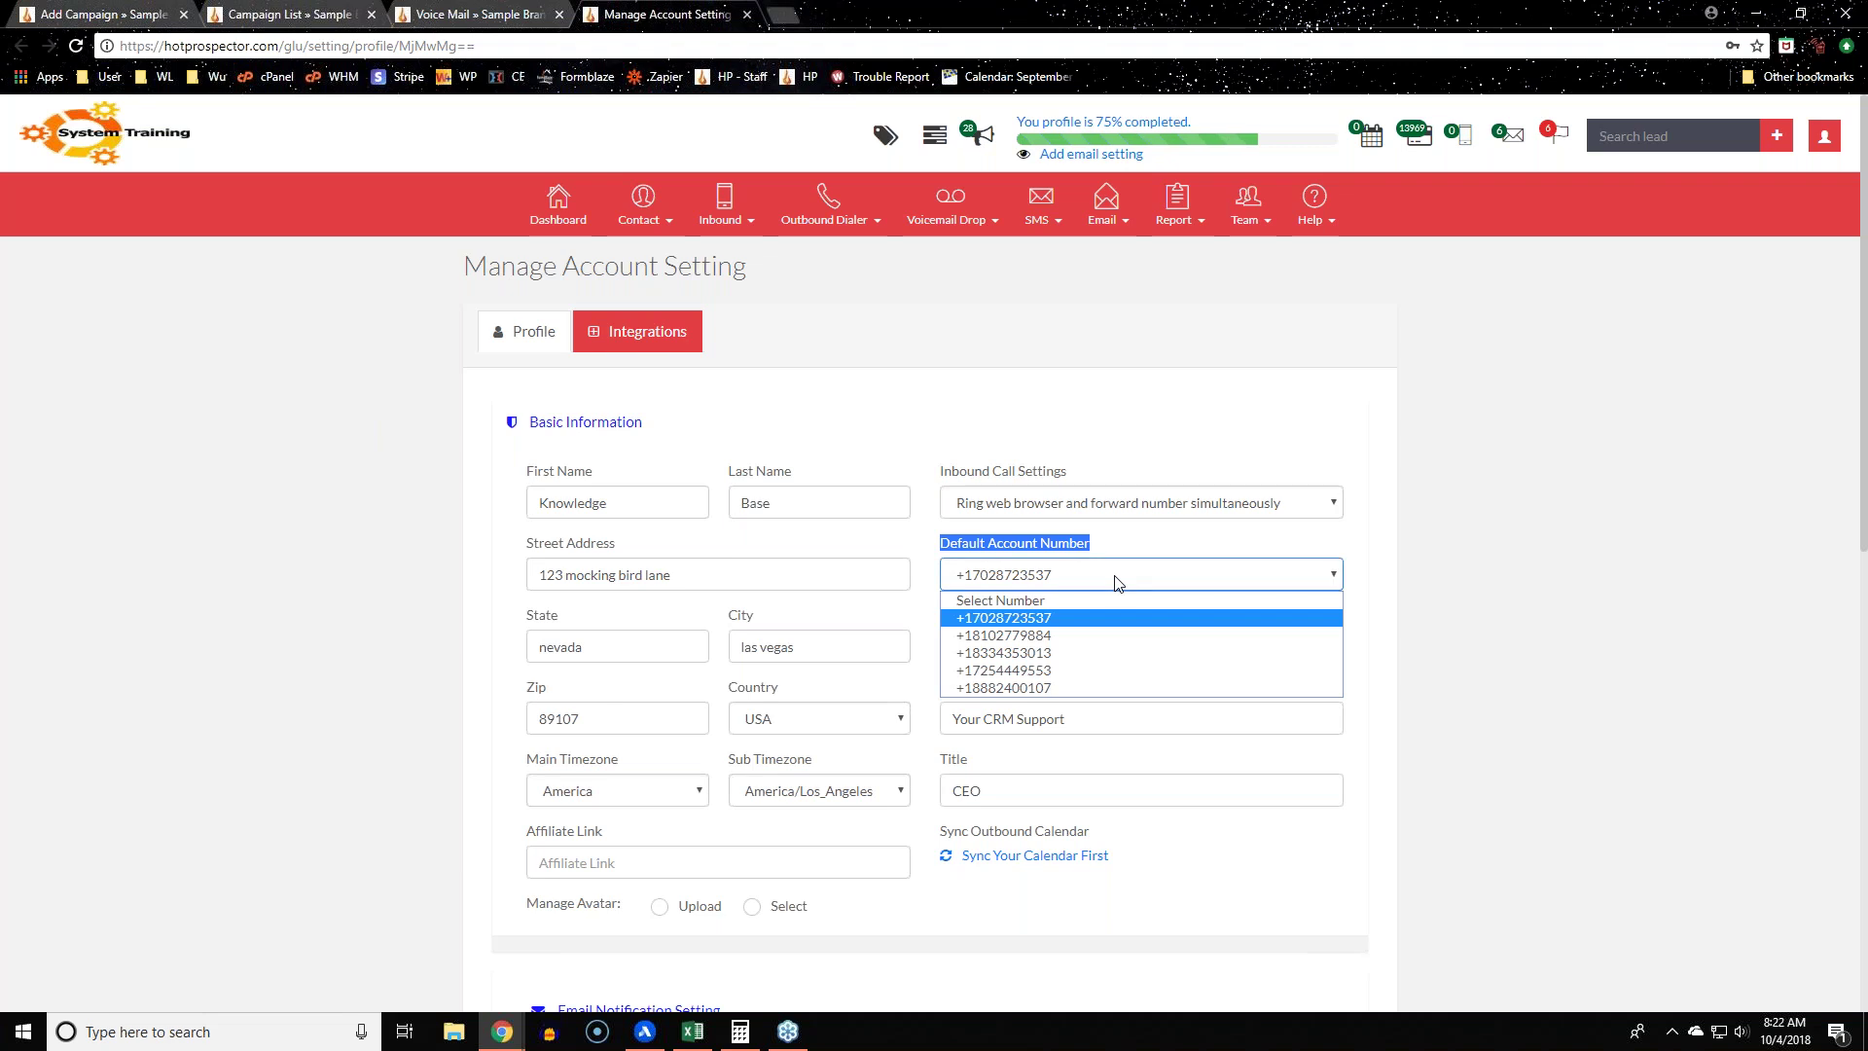
pyautogui.click(1459, 547)
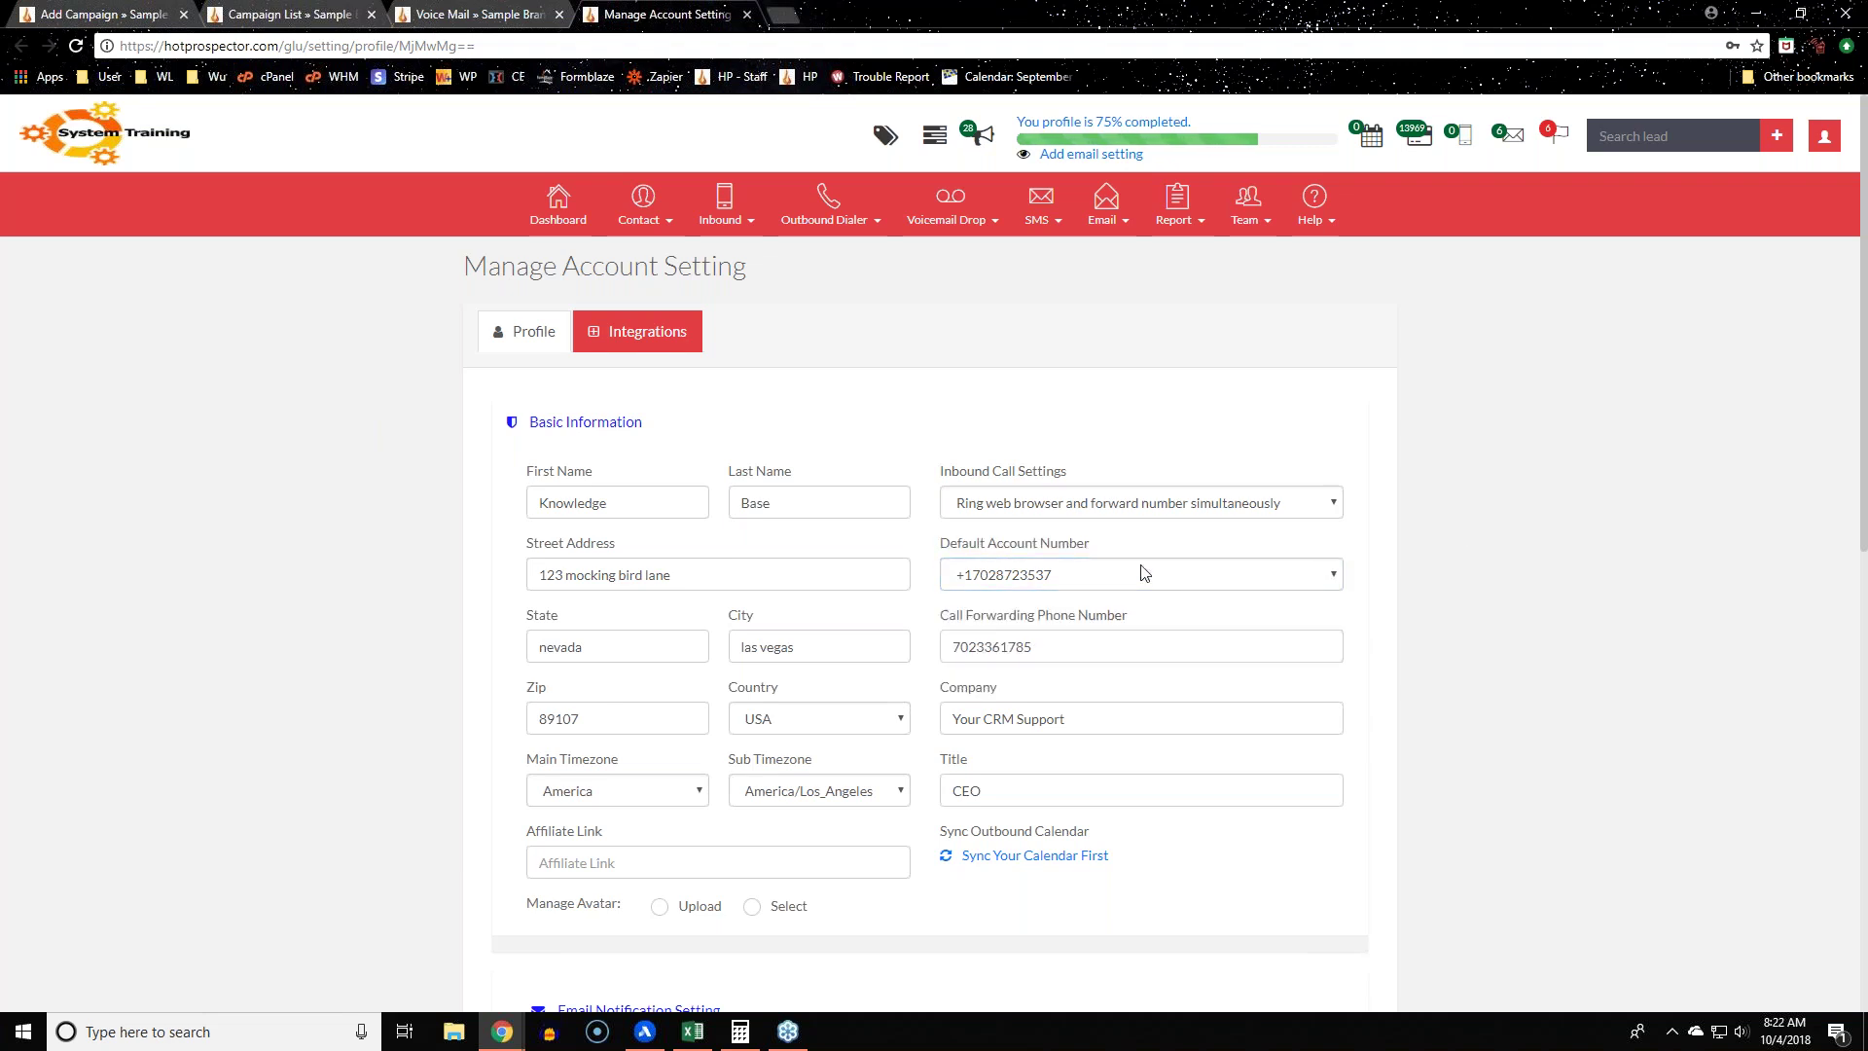
pyautogui.scroll(-8, 1568, 566)
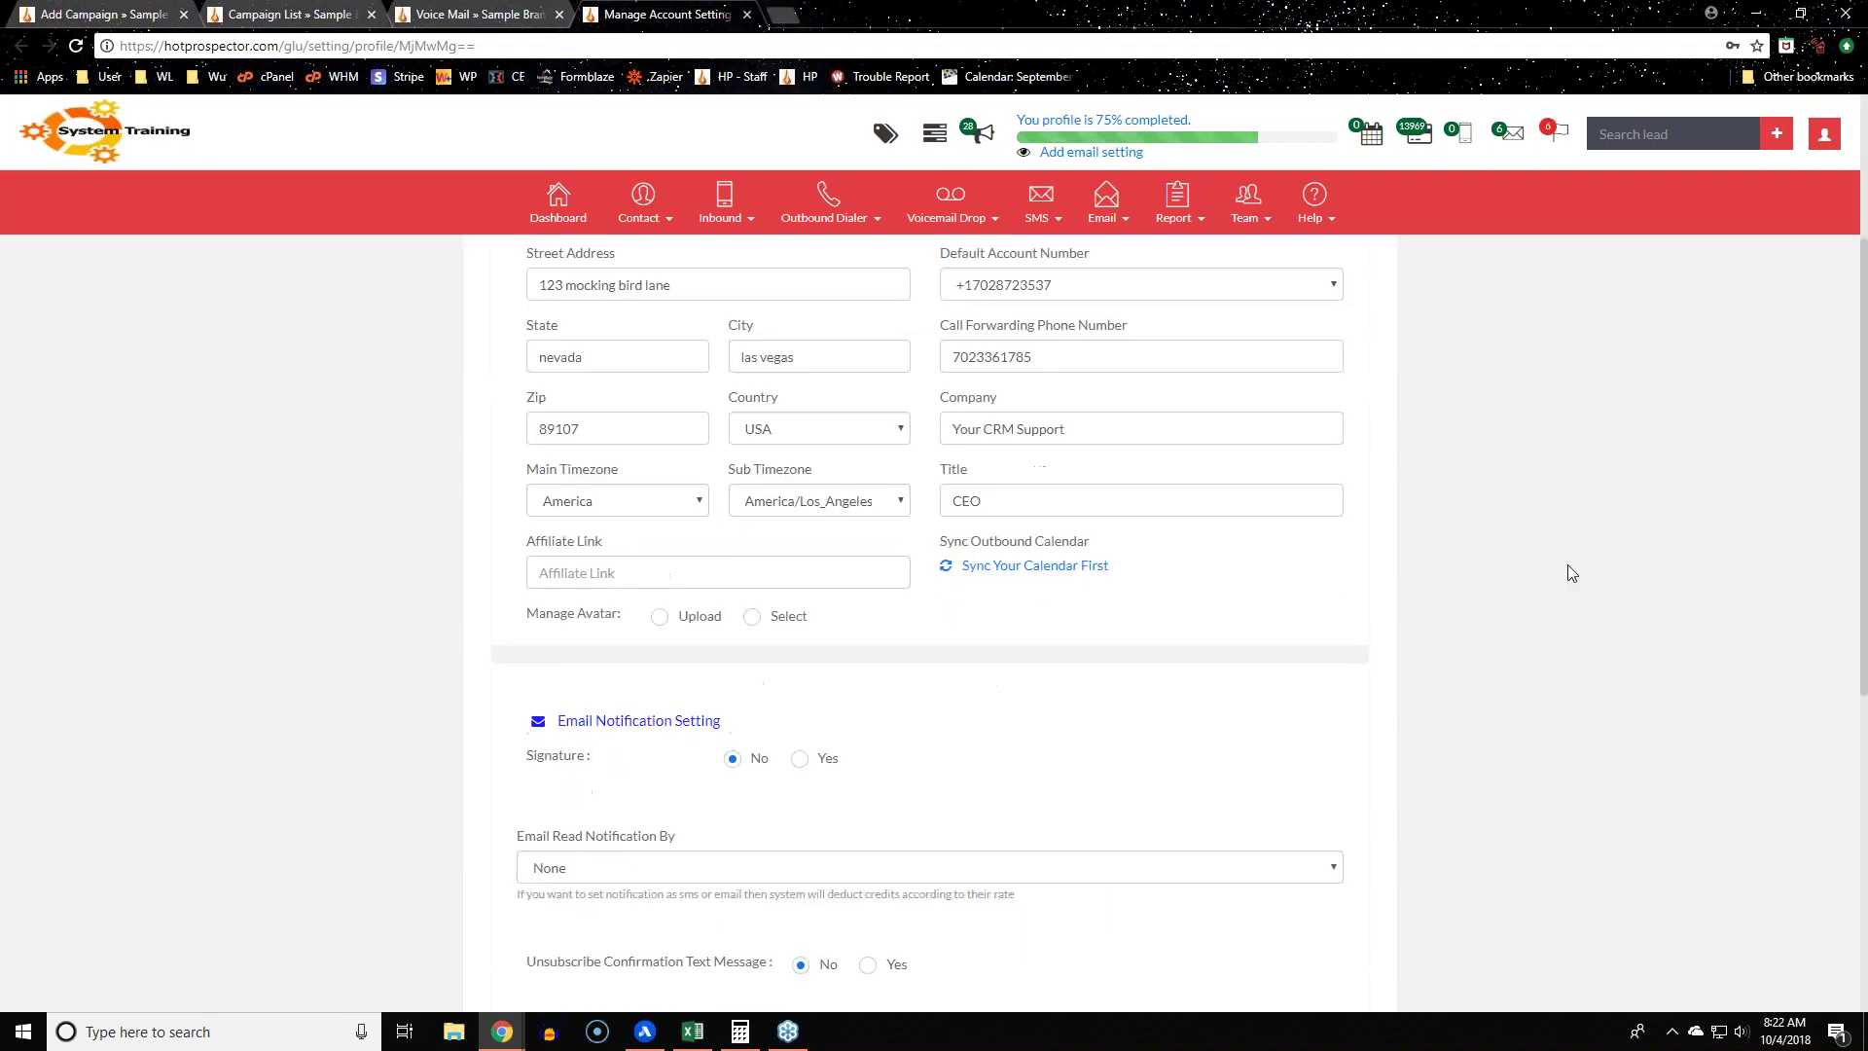
pyautogui.scroll(8, 1568, 564)
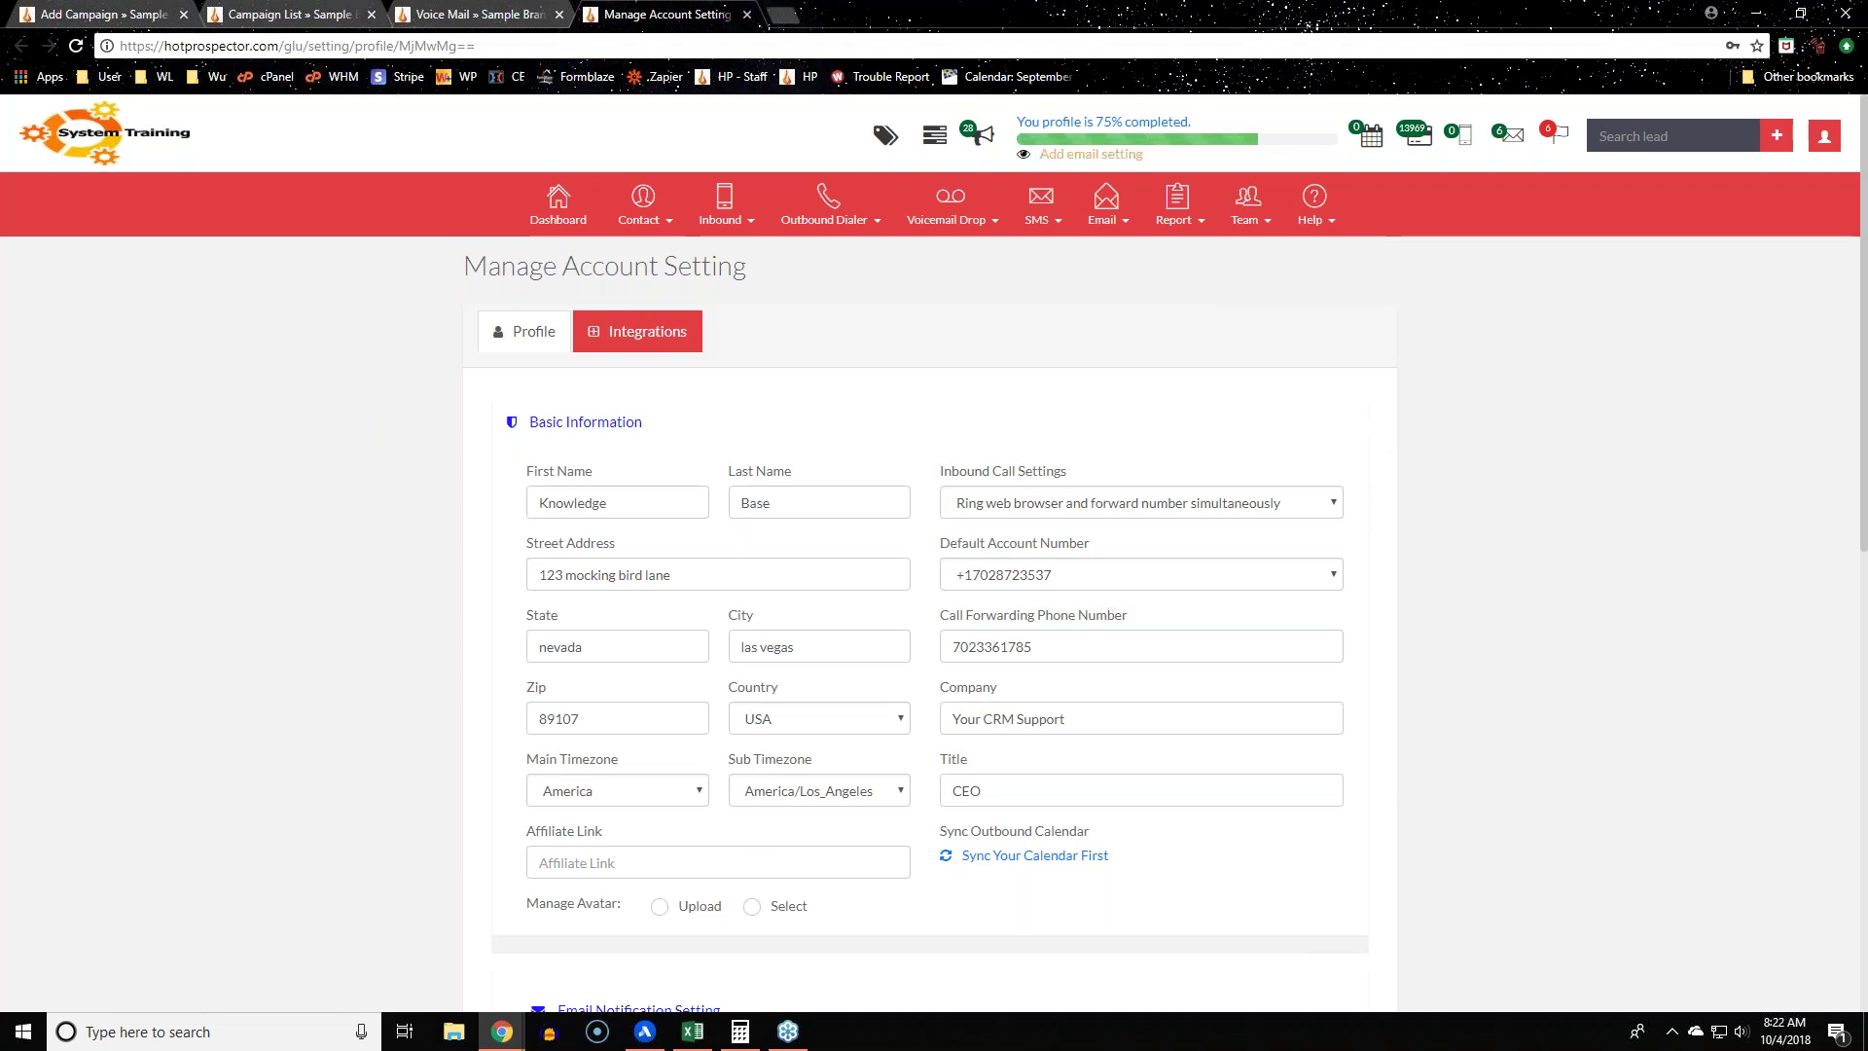
pyautogui.moveTo(939, 542); pyautogui.dragTo(1094, 545)
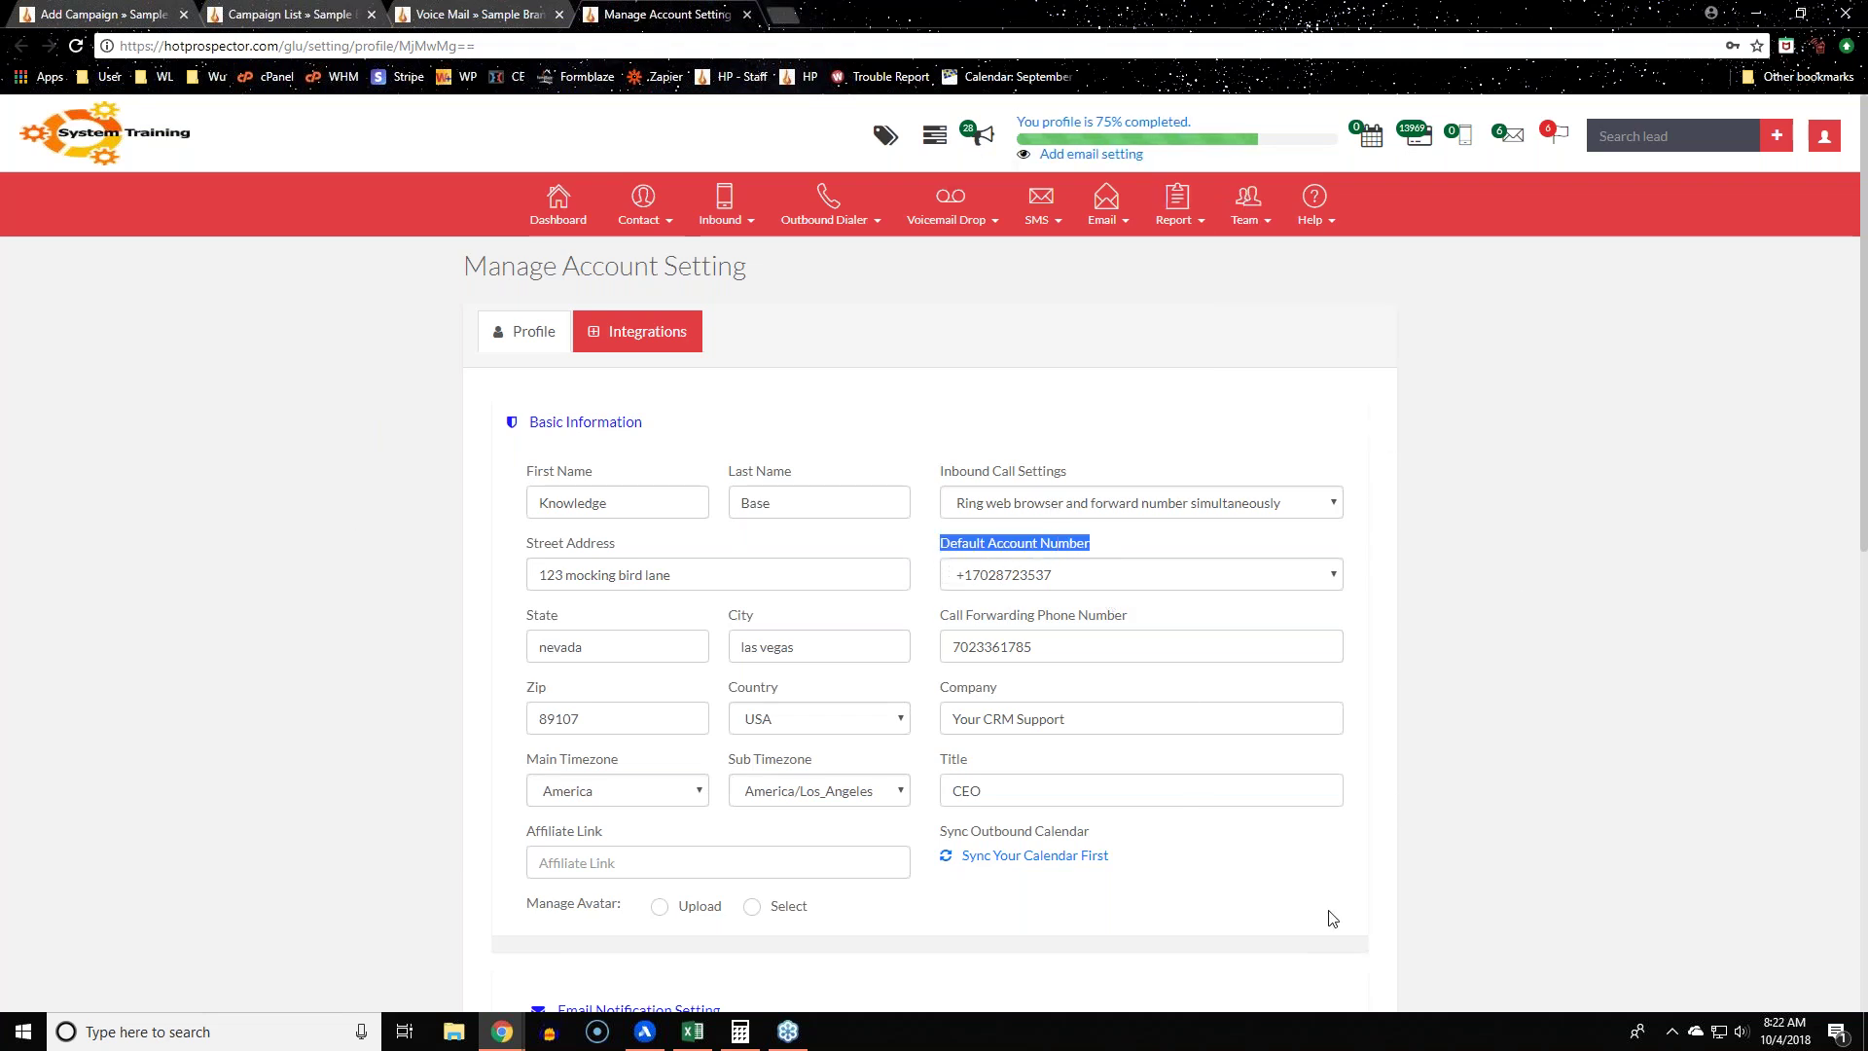
pyautogui.click(1493, 903)
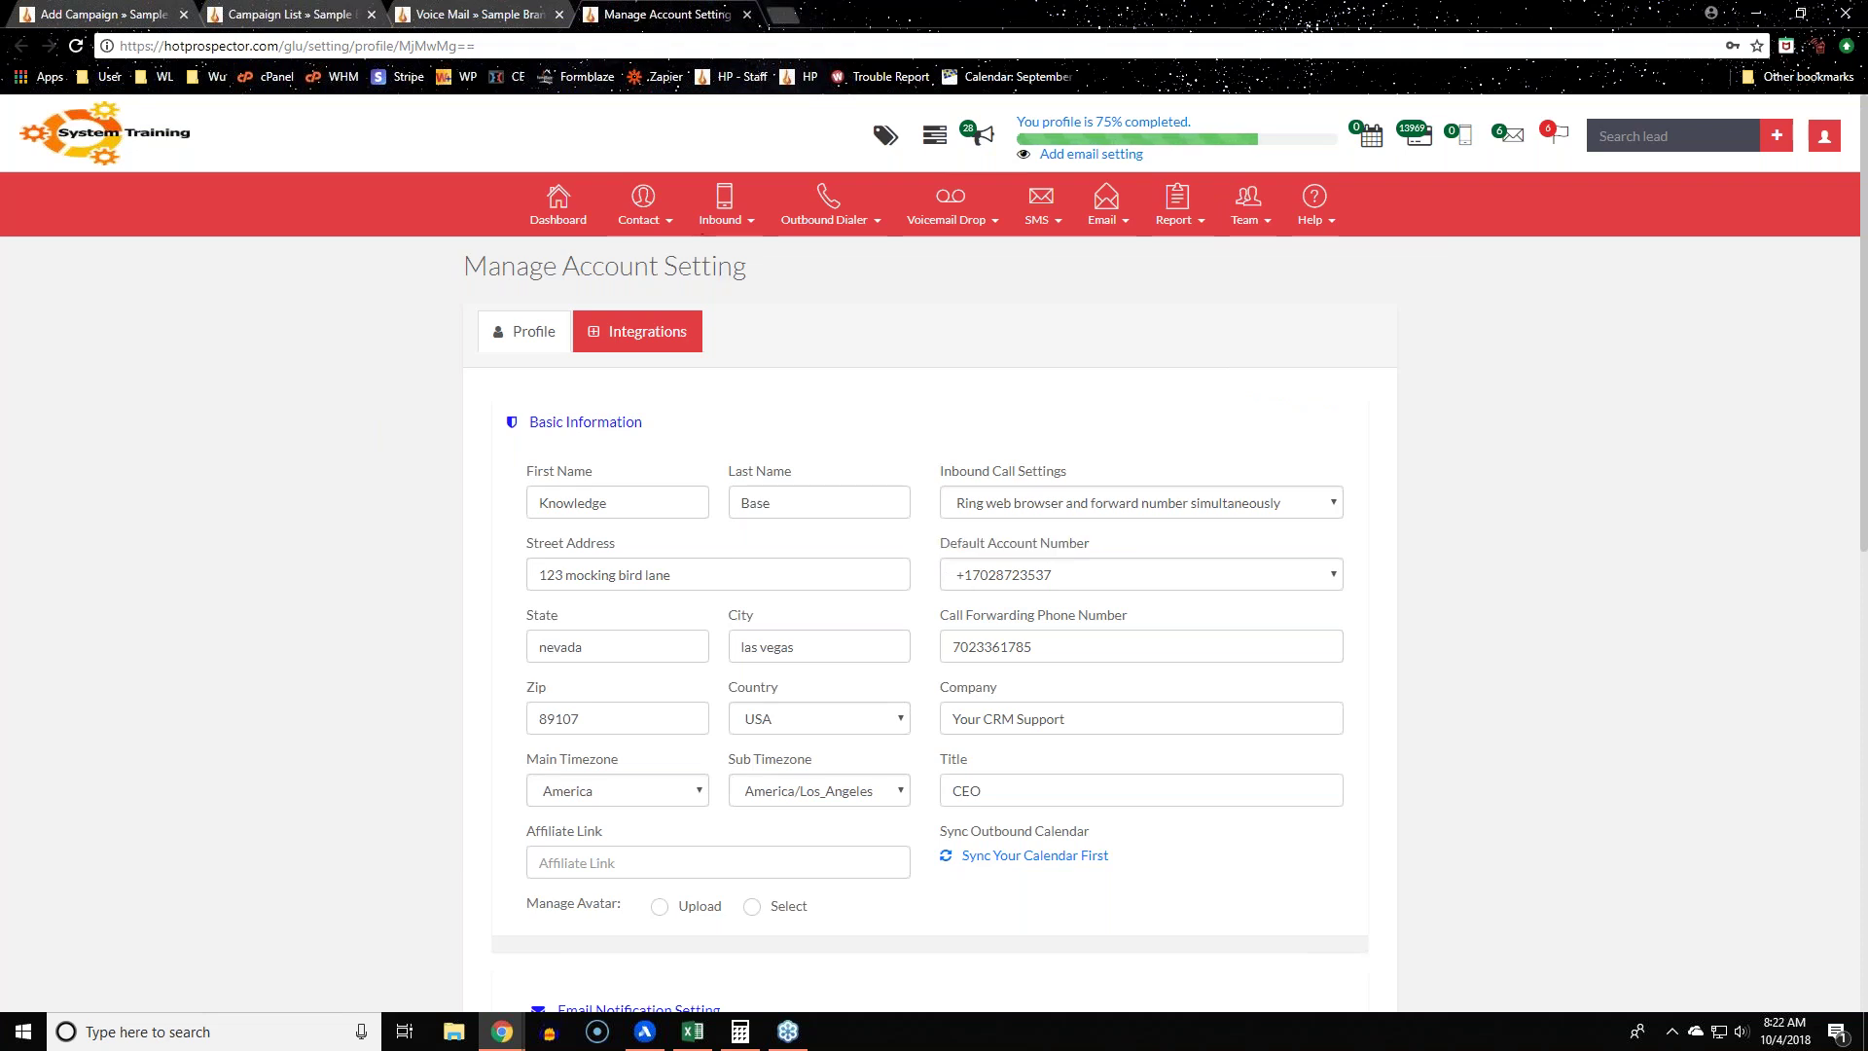
pyautogui.click(50, 8)
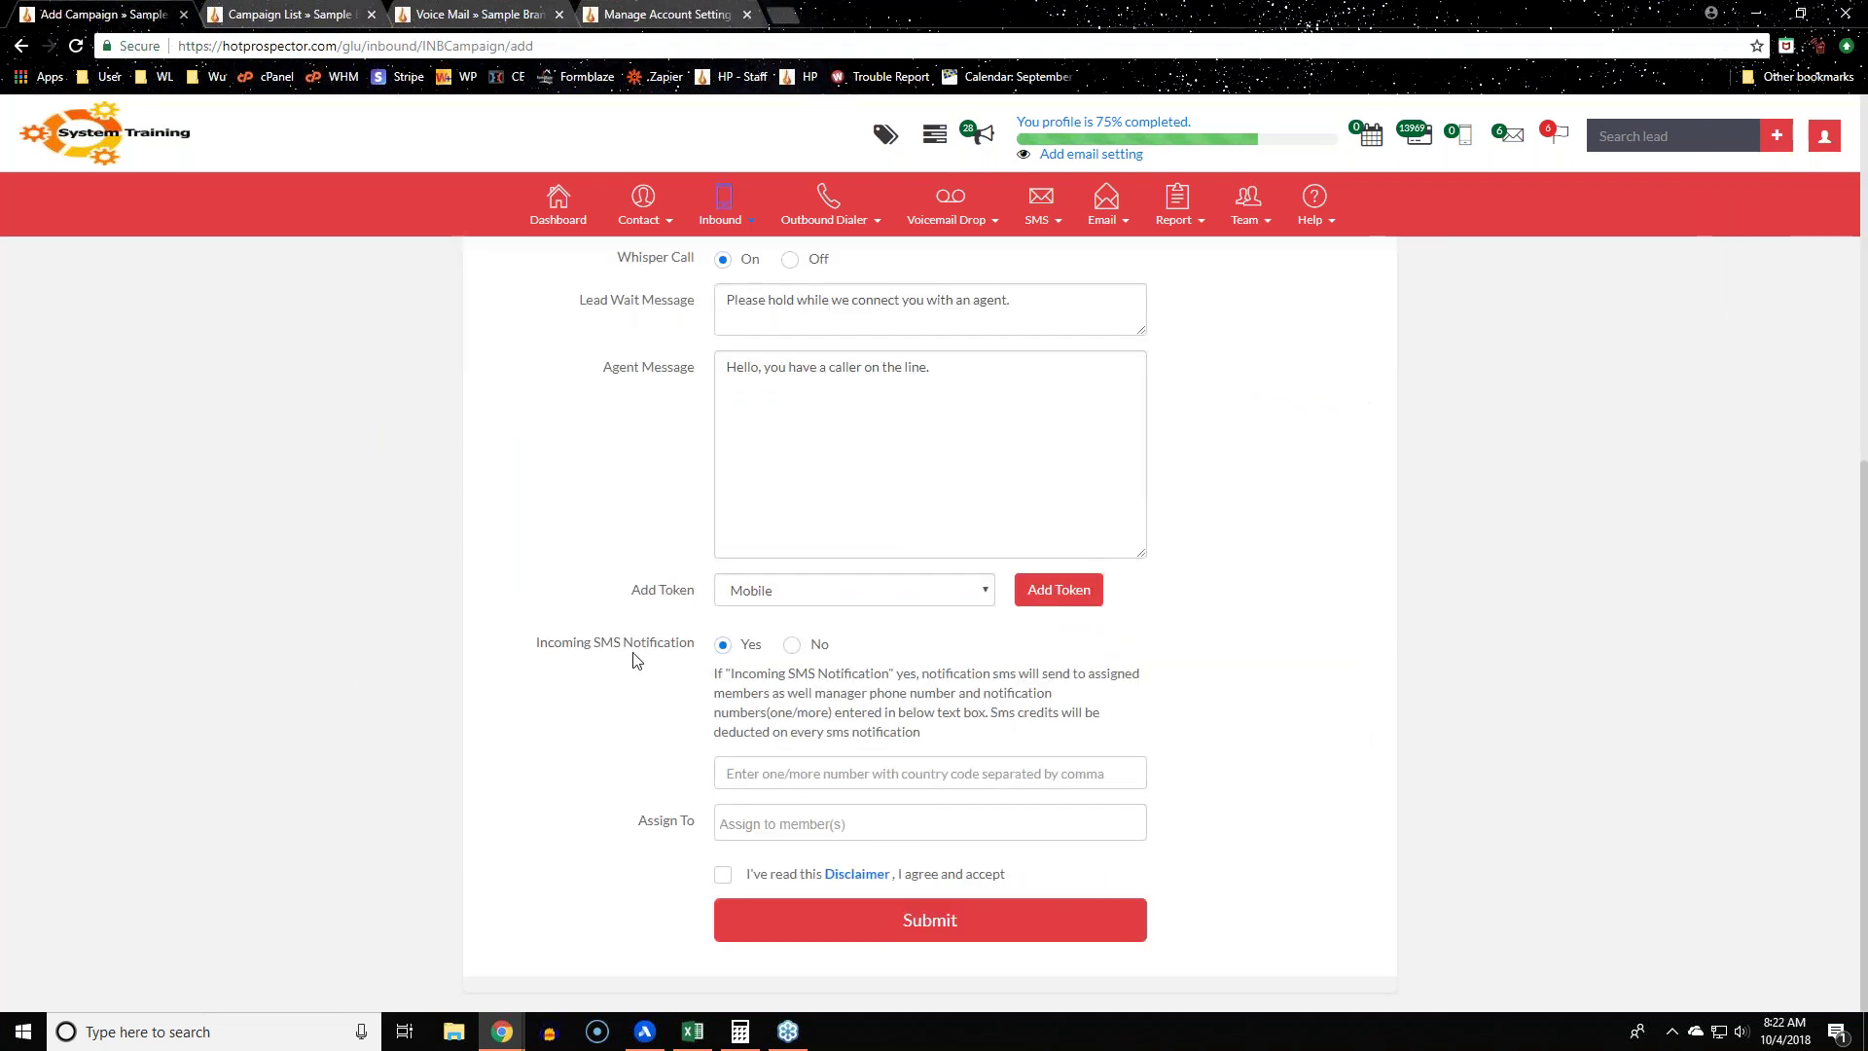
pyautogui.click(666, 13)
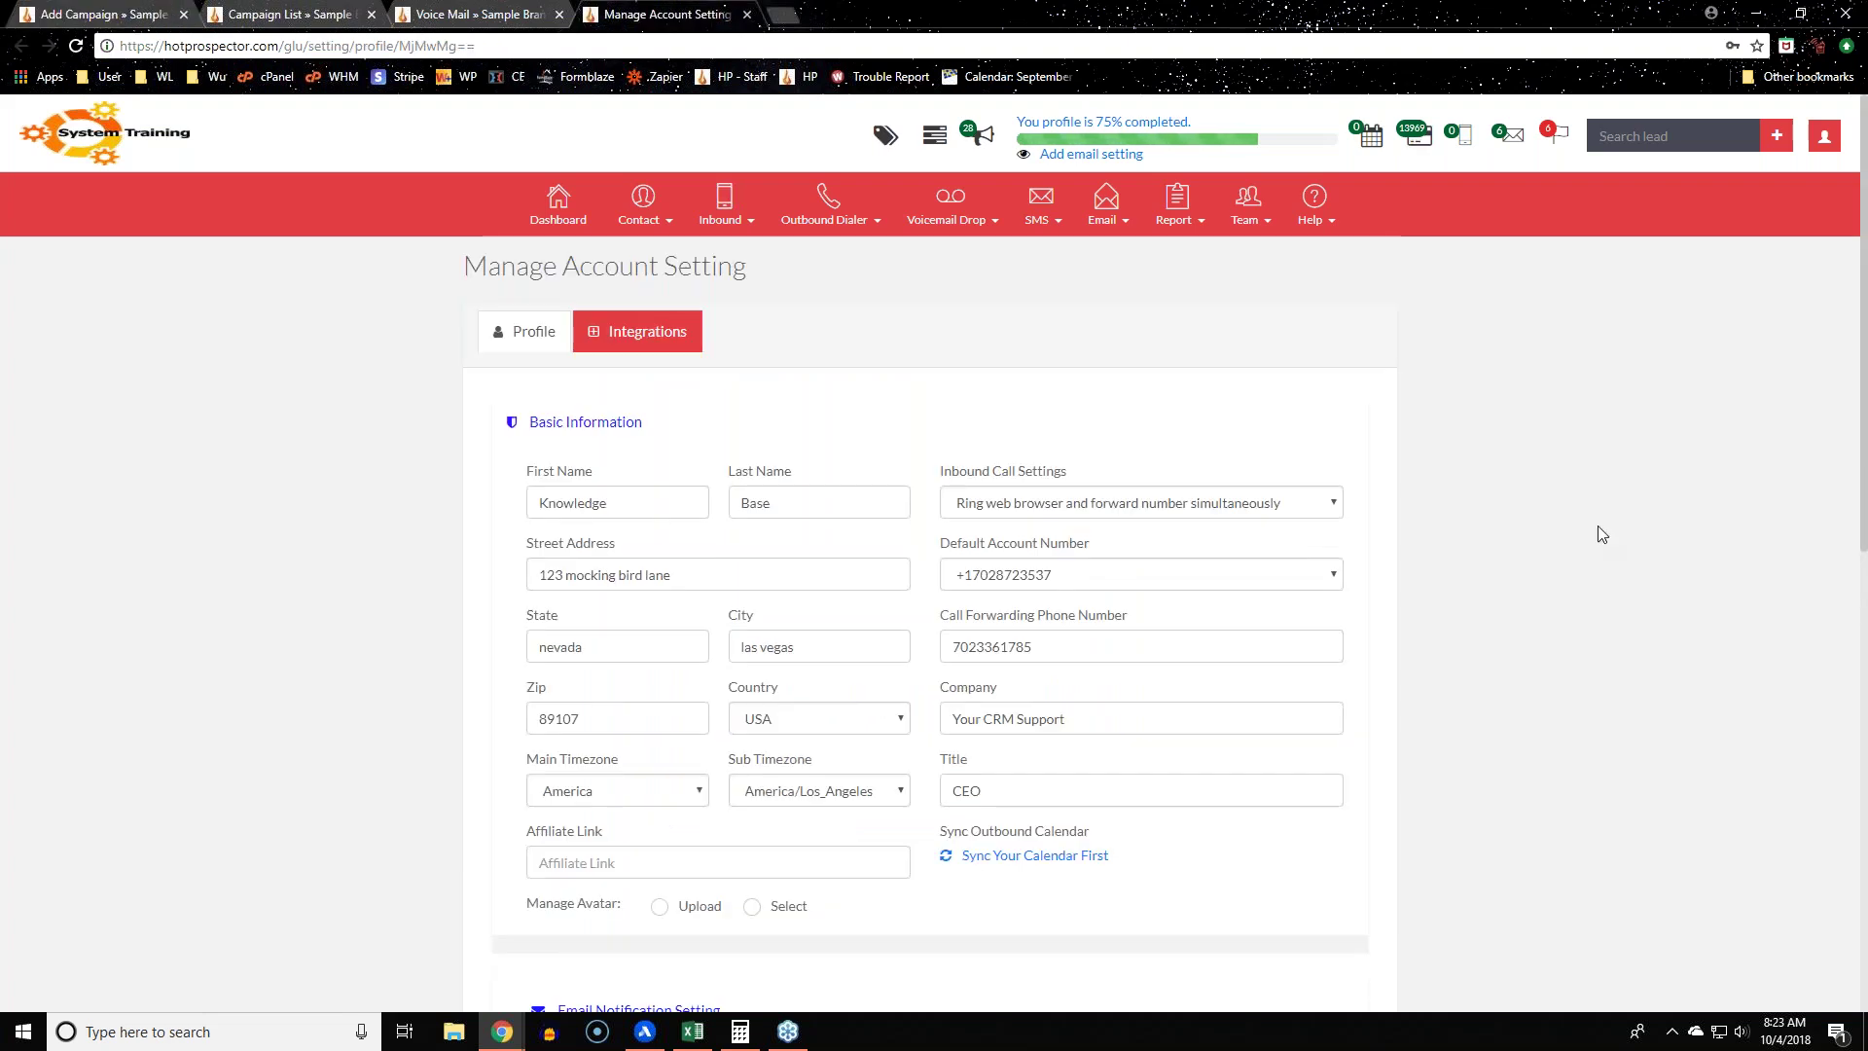
pyautogui.doubleClick(1067, 646)
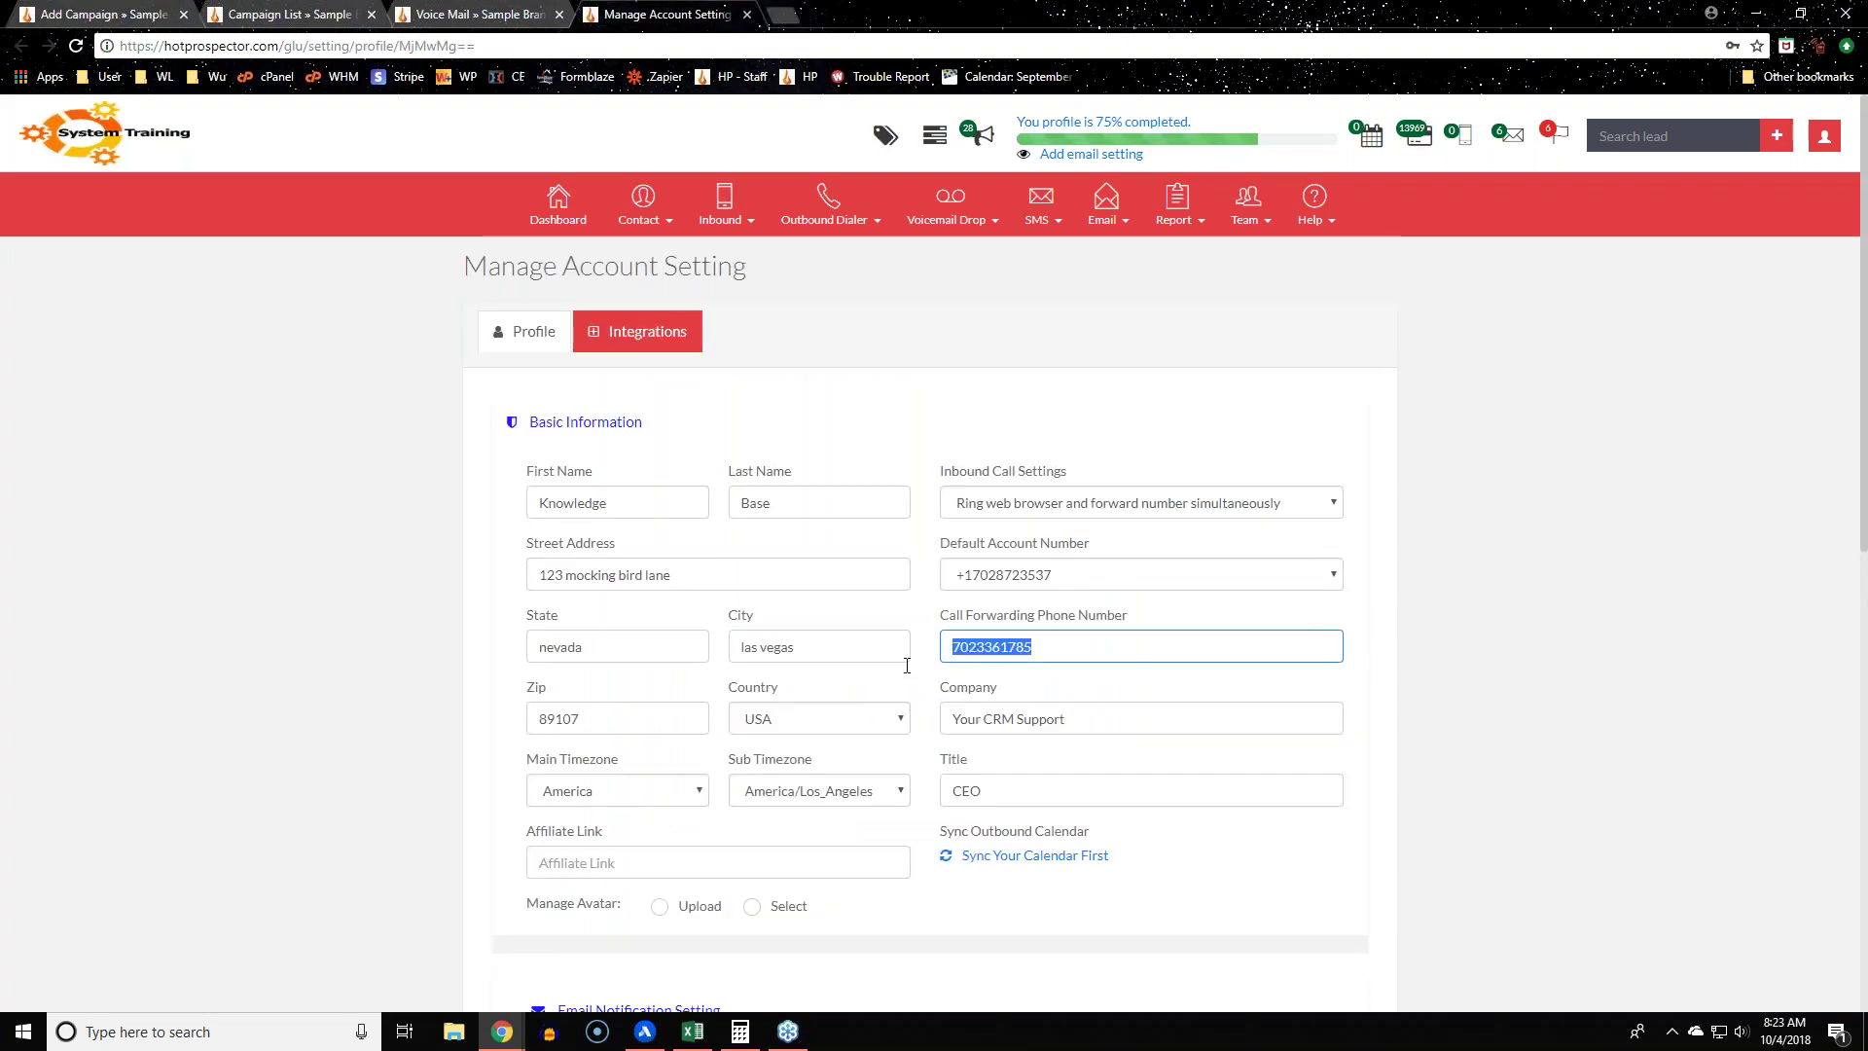
pyautogui.press('Right')
pyautogui.hotkey('ctrl', 'a')
pyautogui.press('Right')
pyautogui.click(1485, 714)
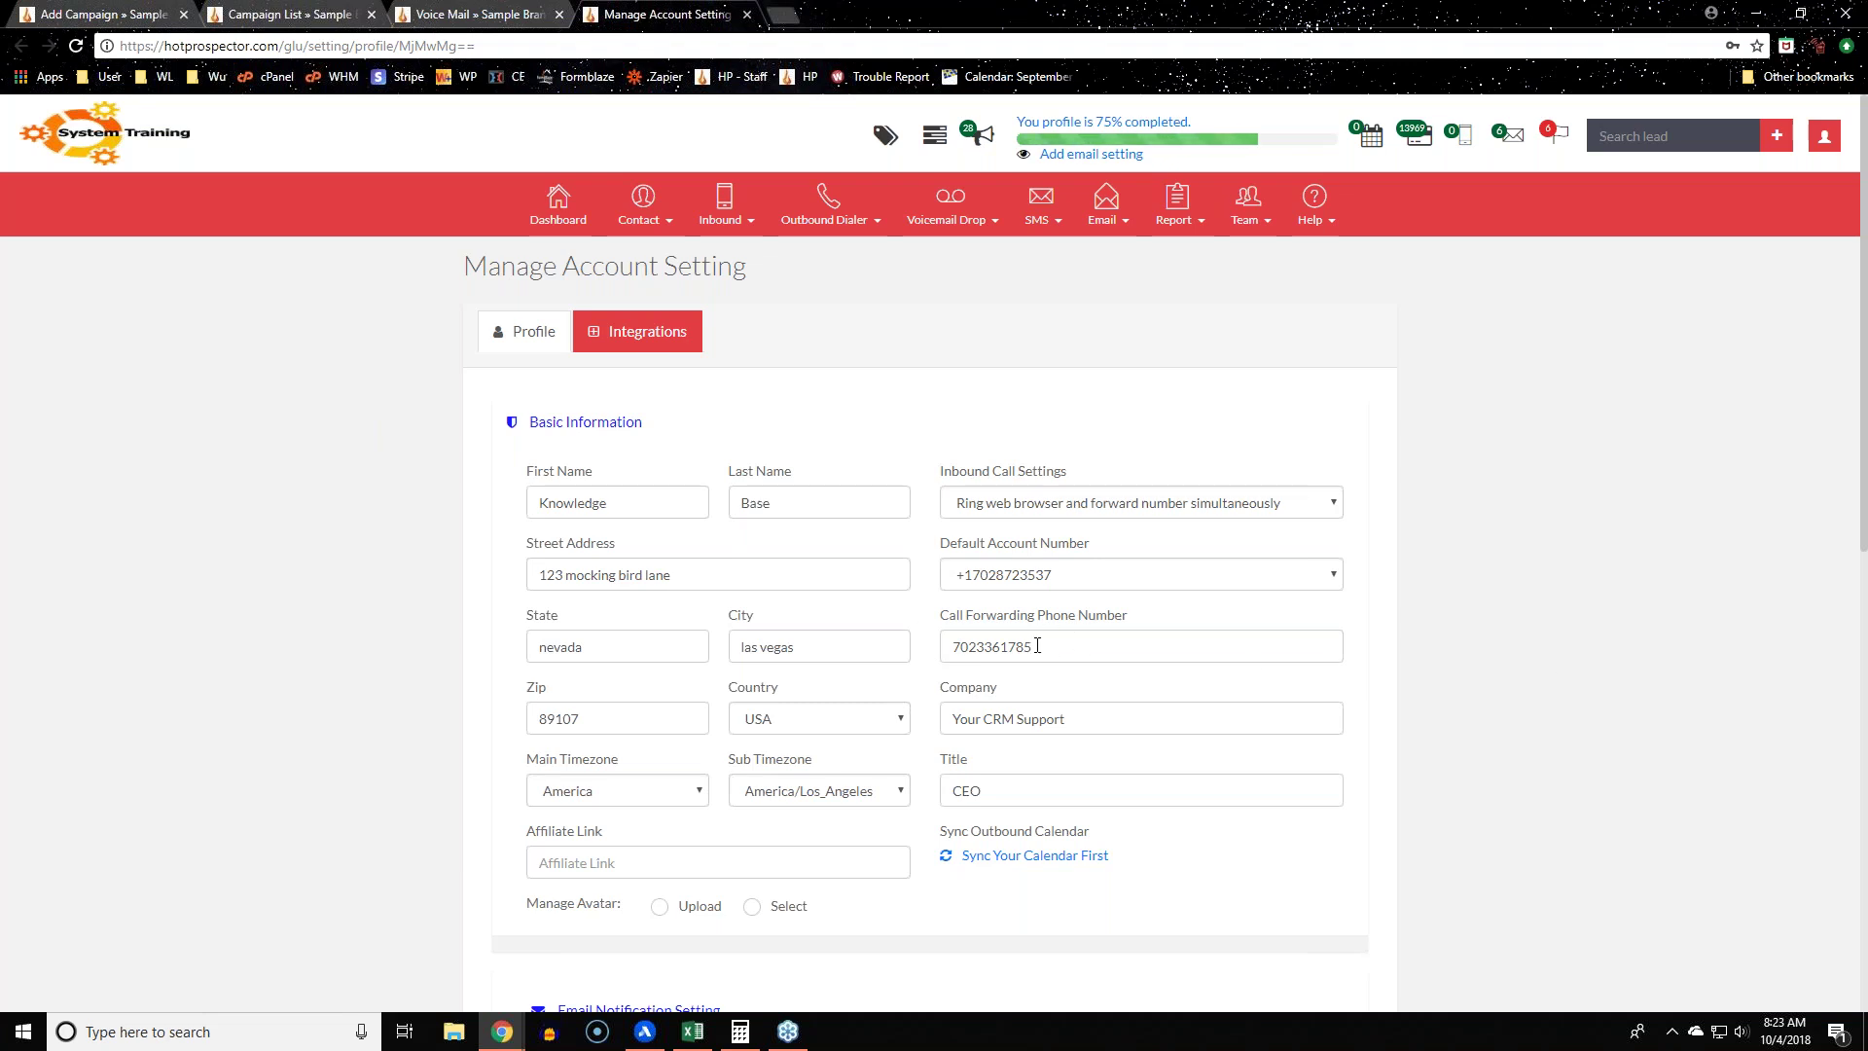
pyautogui.click(1037, 645)
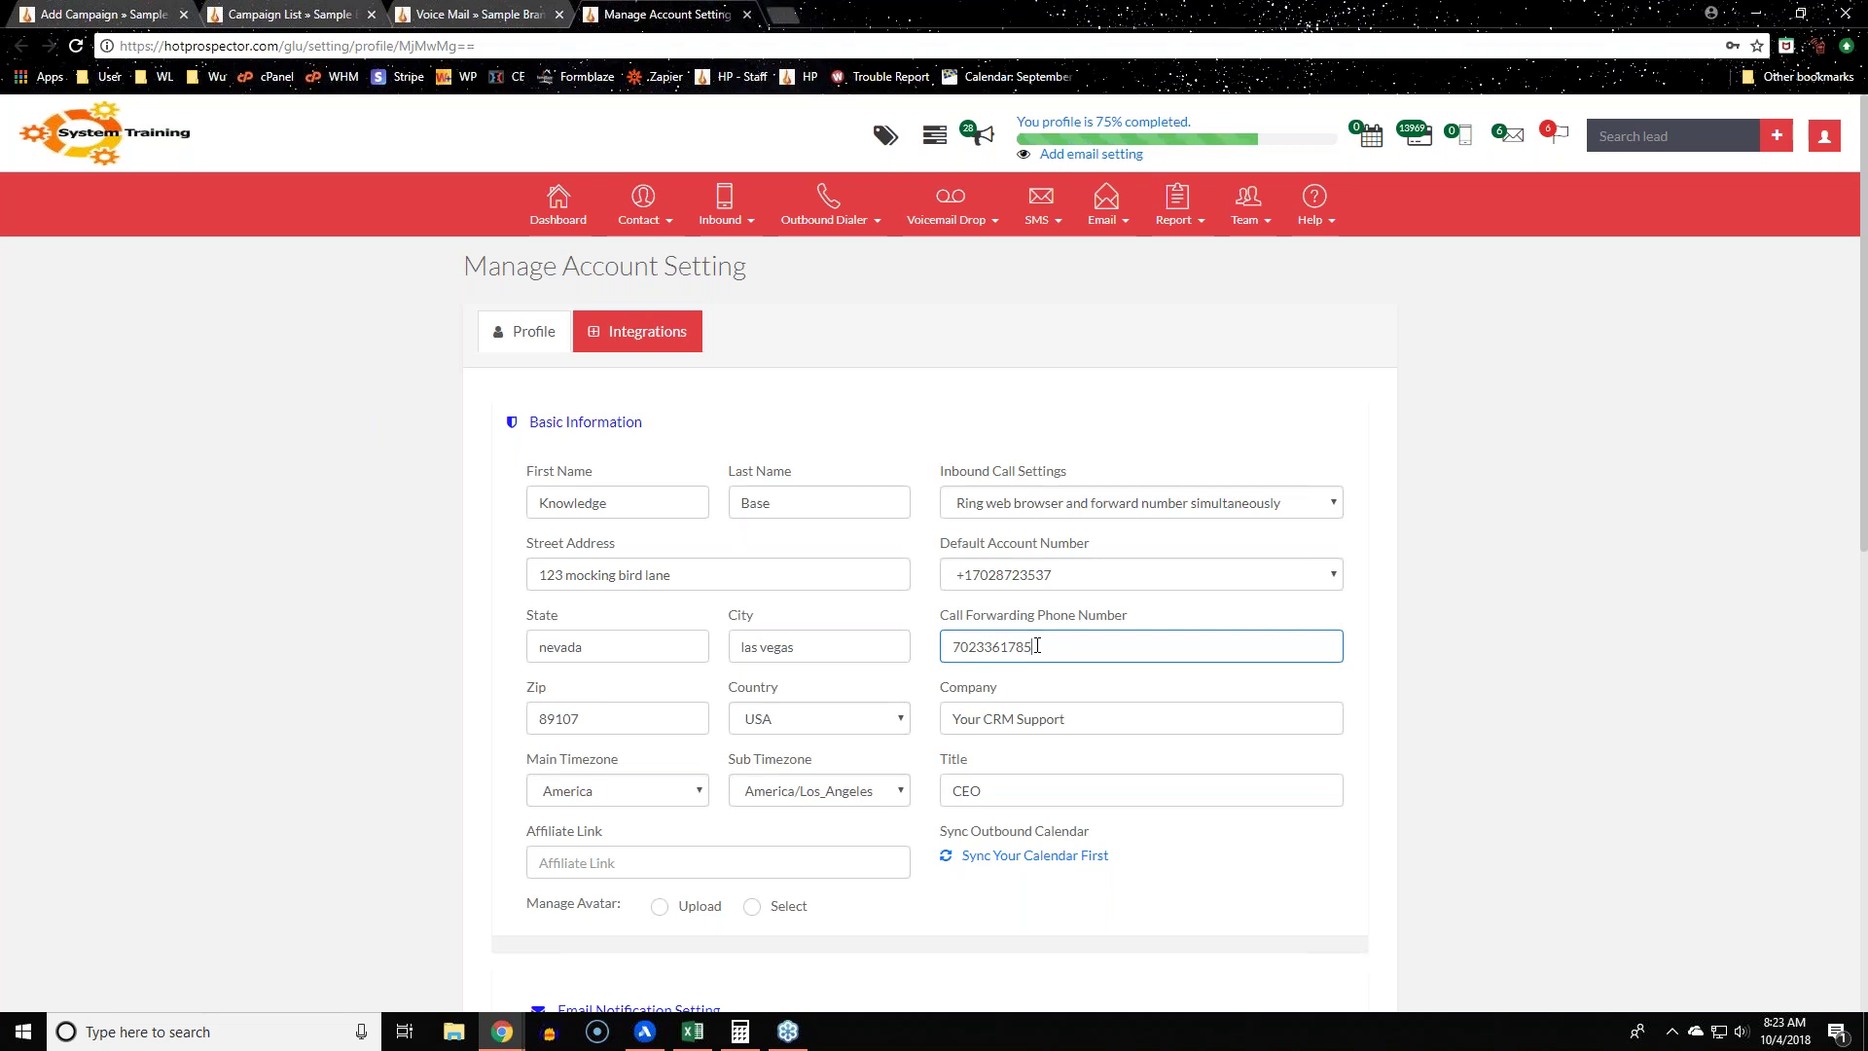
pyautogui.doubleClick(969, 646)
pyautogui.click(1552, 649)
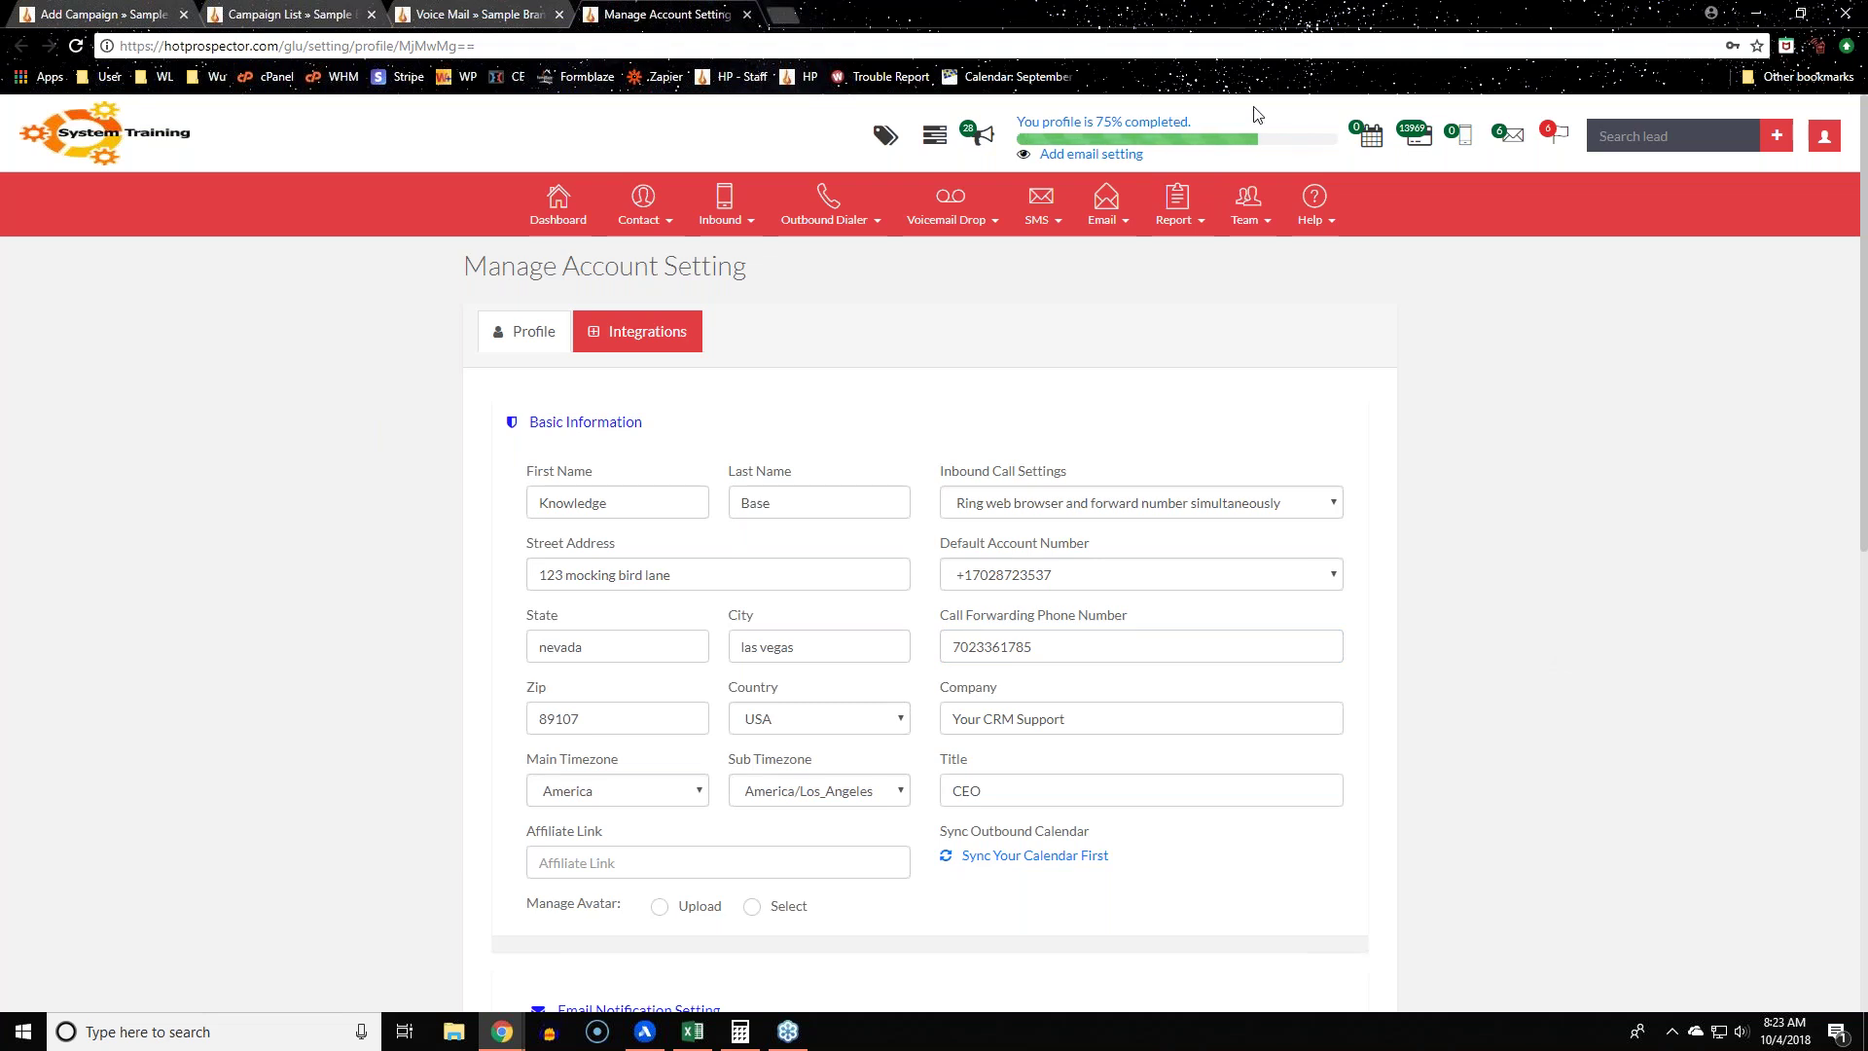
pyautogui.click(102, 14)
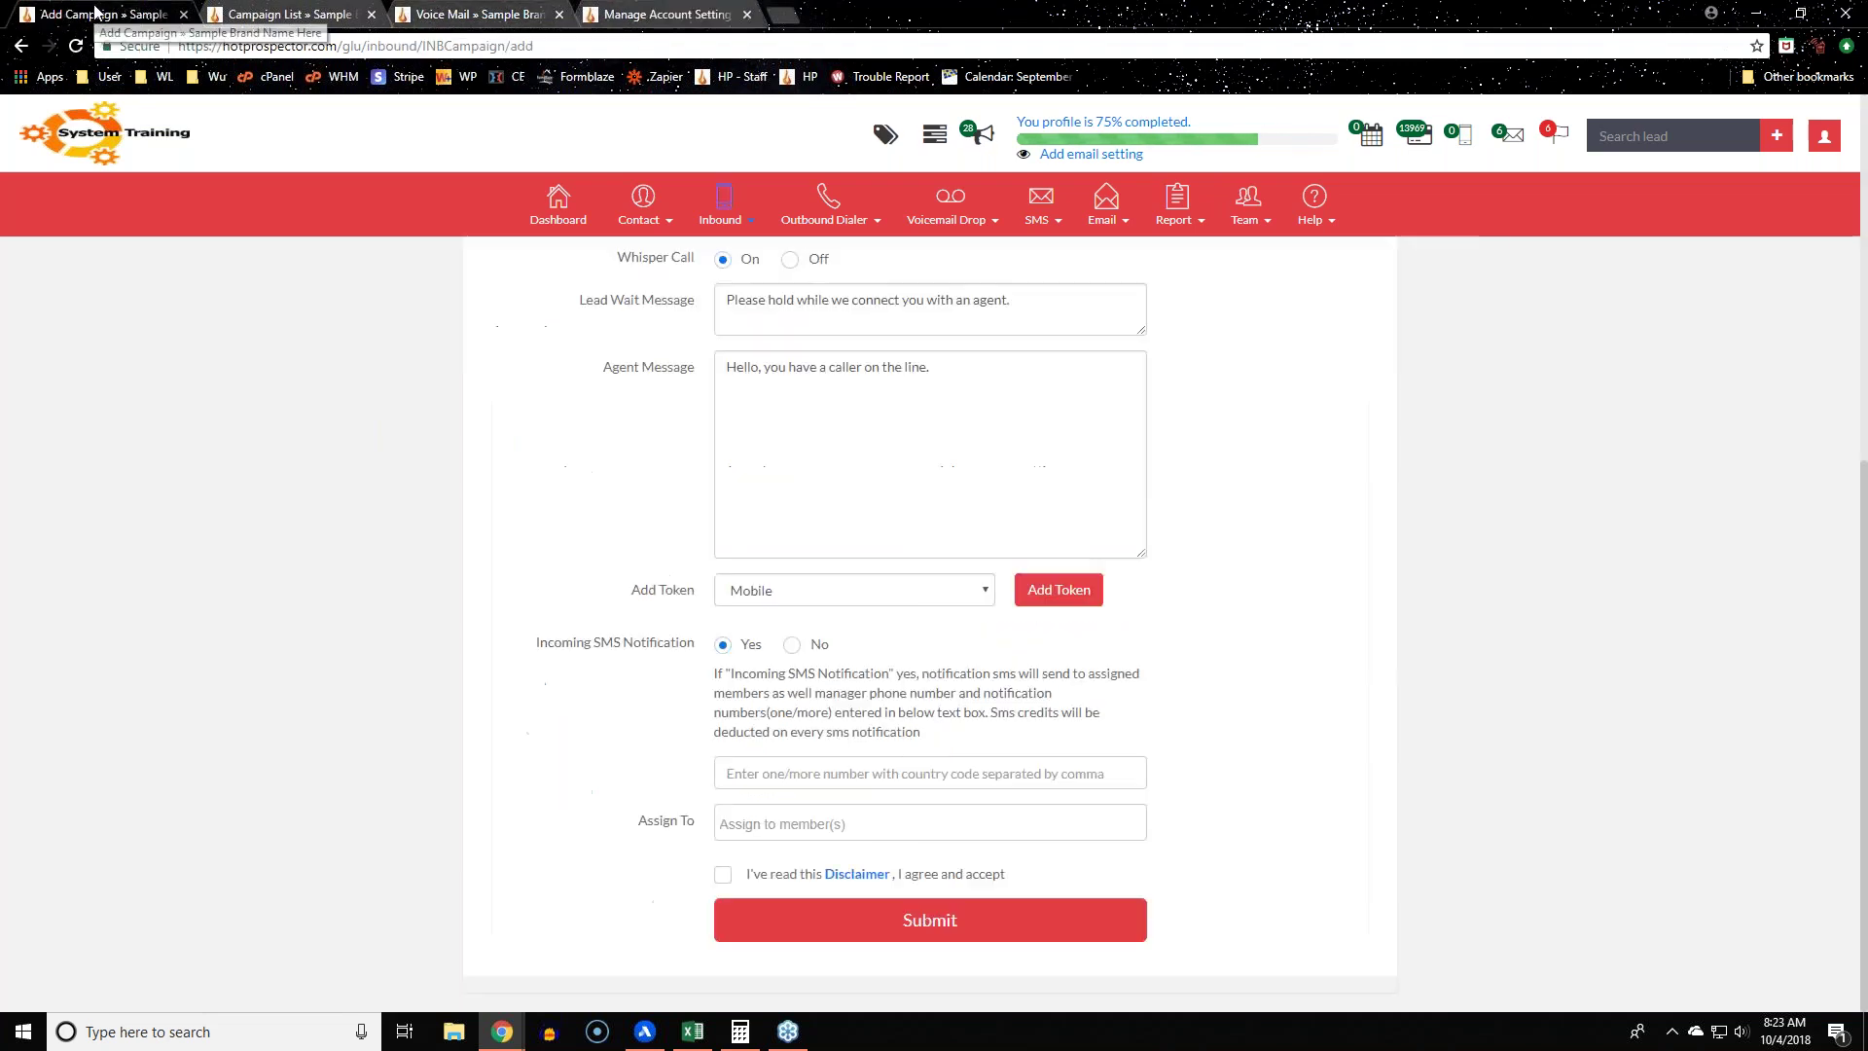
pyautogui.moveTo(713, 673); pyautogui.dragTo(749, 673)
pyautogui.click(1334, 773)
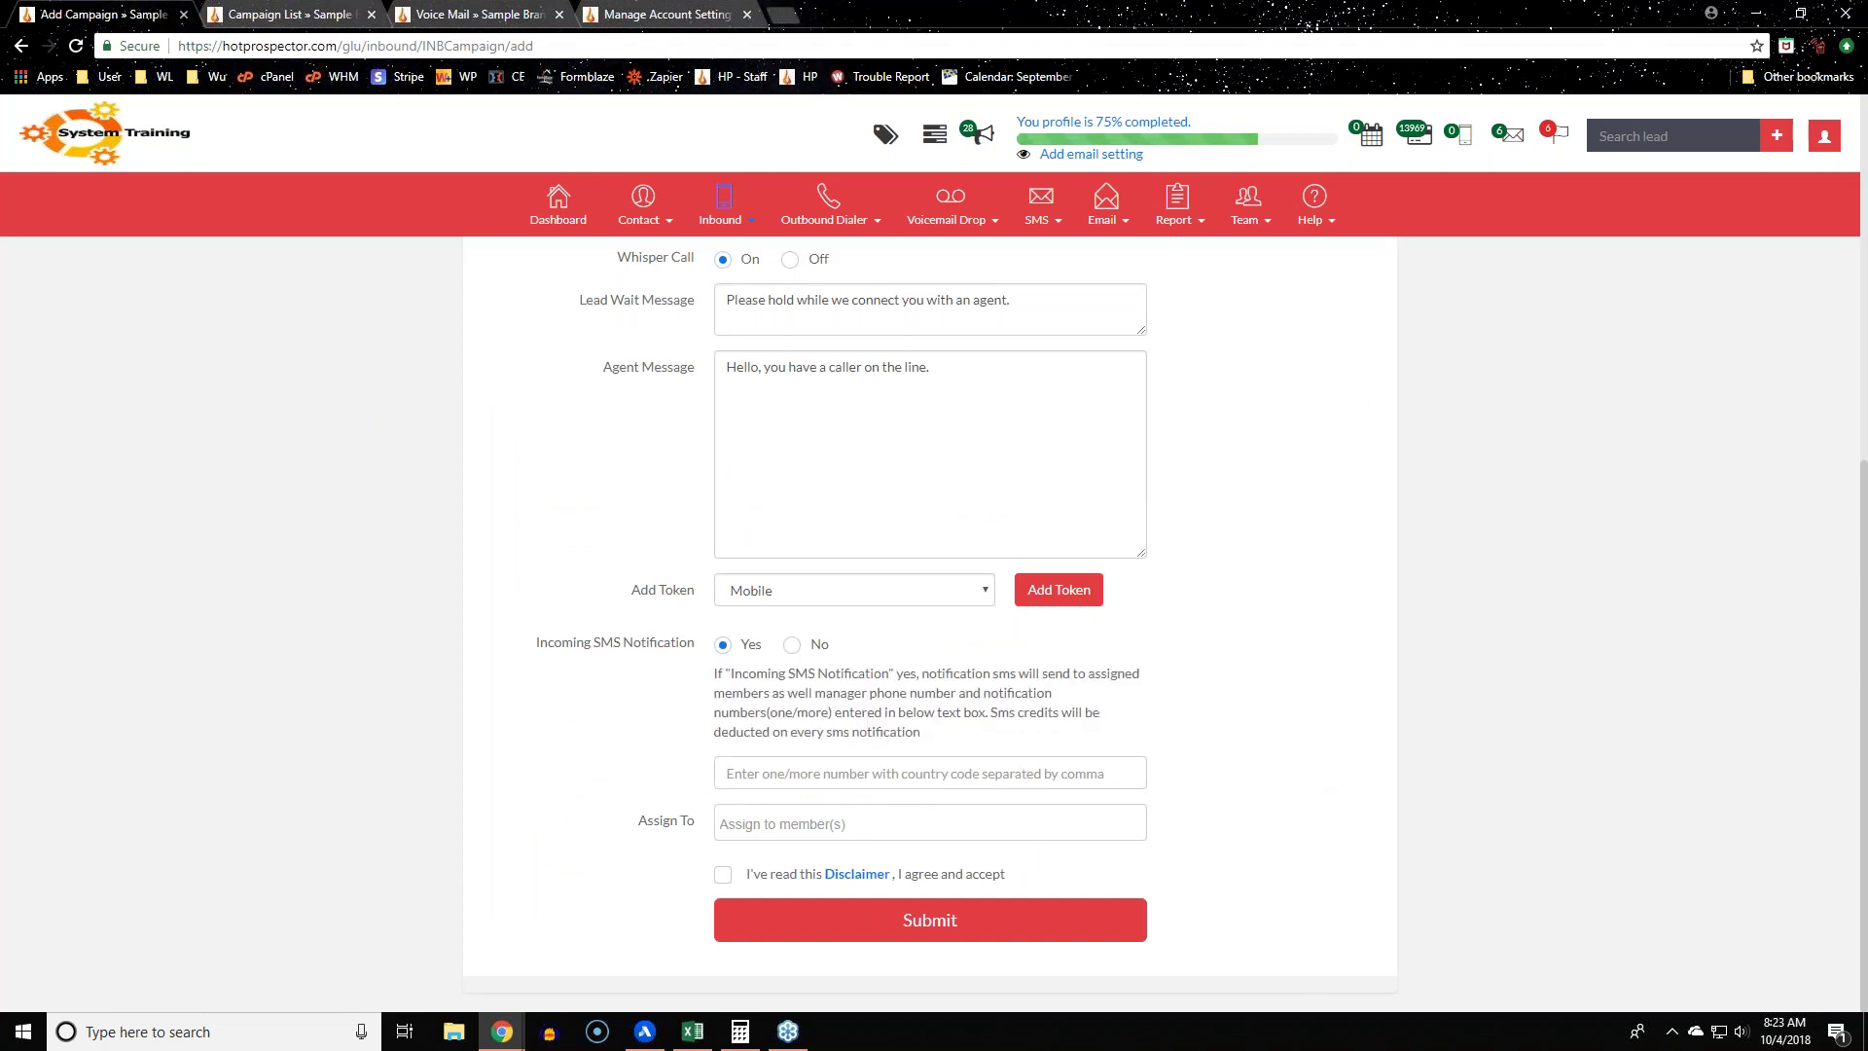
pyautogui.click(791, 644)
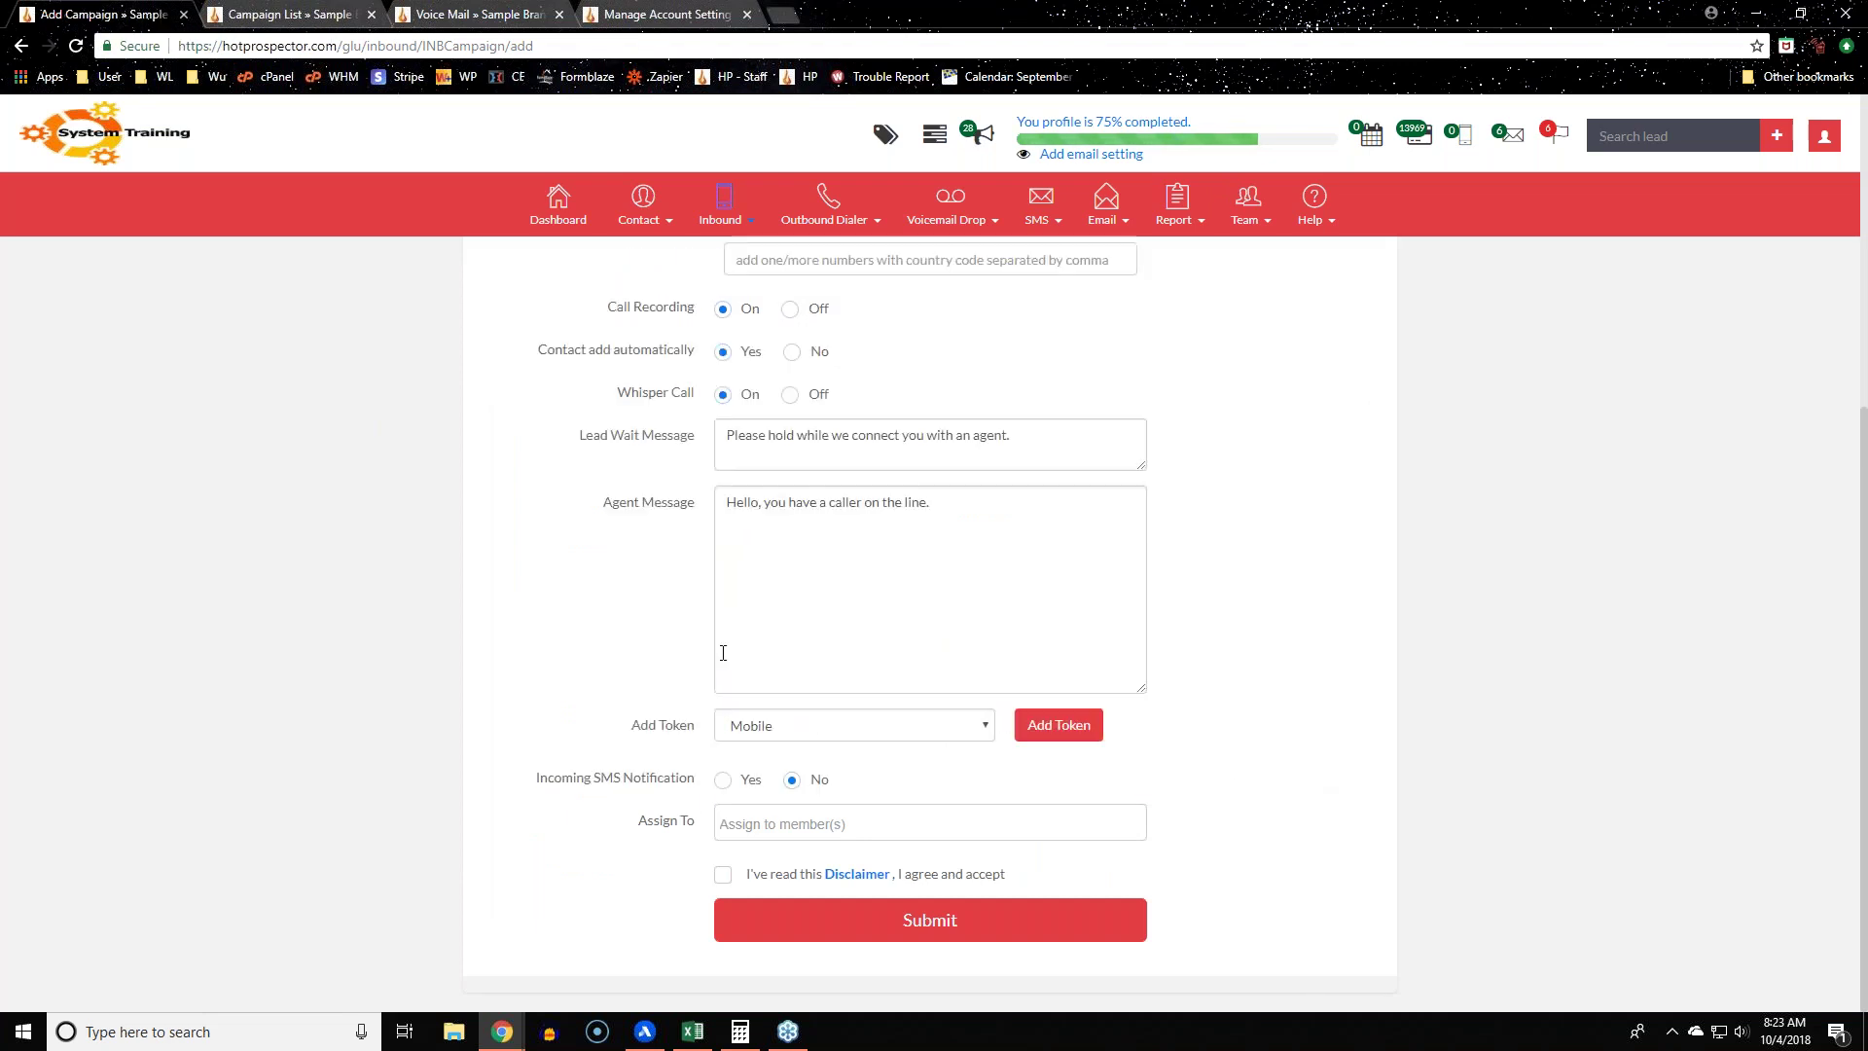
pyautogui.click(750, 779)
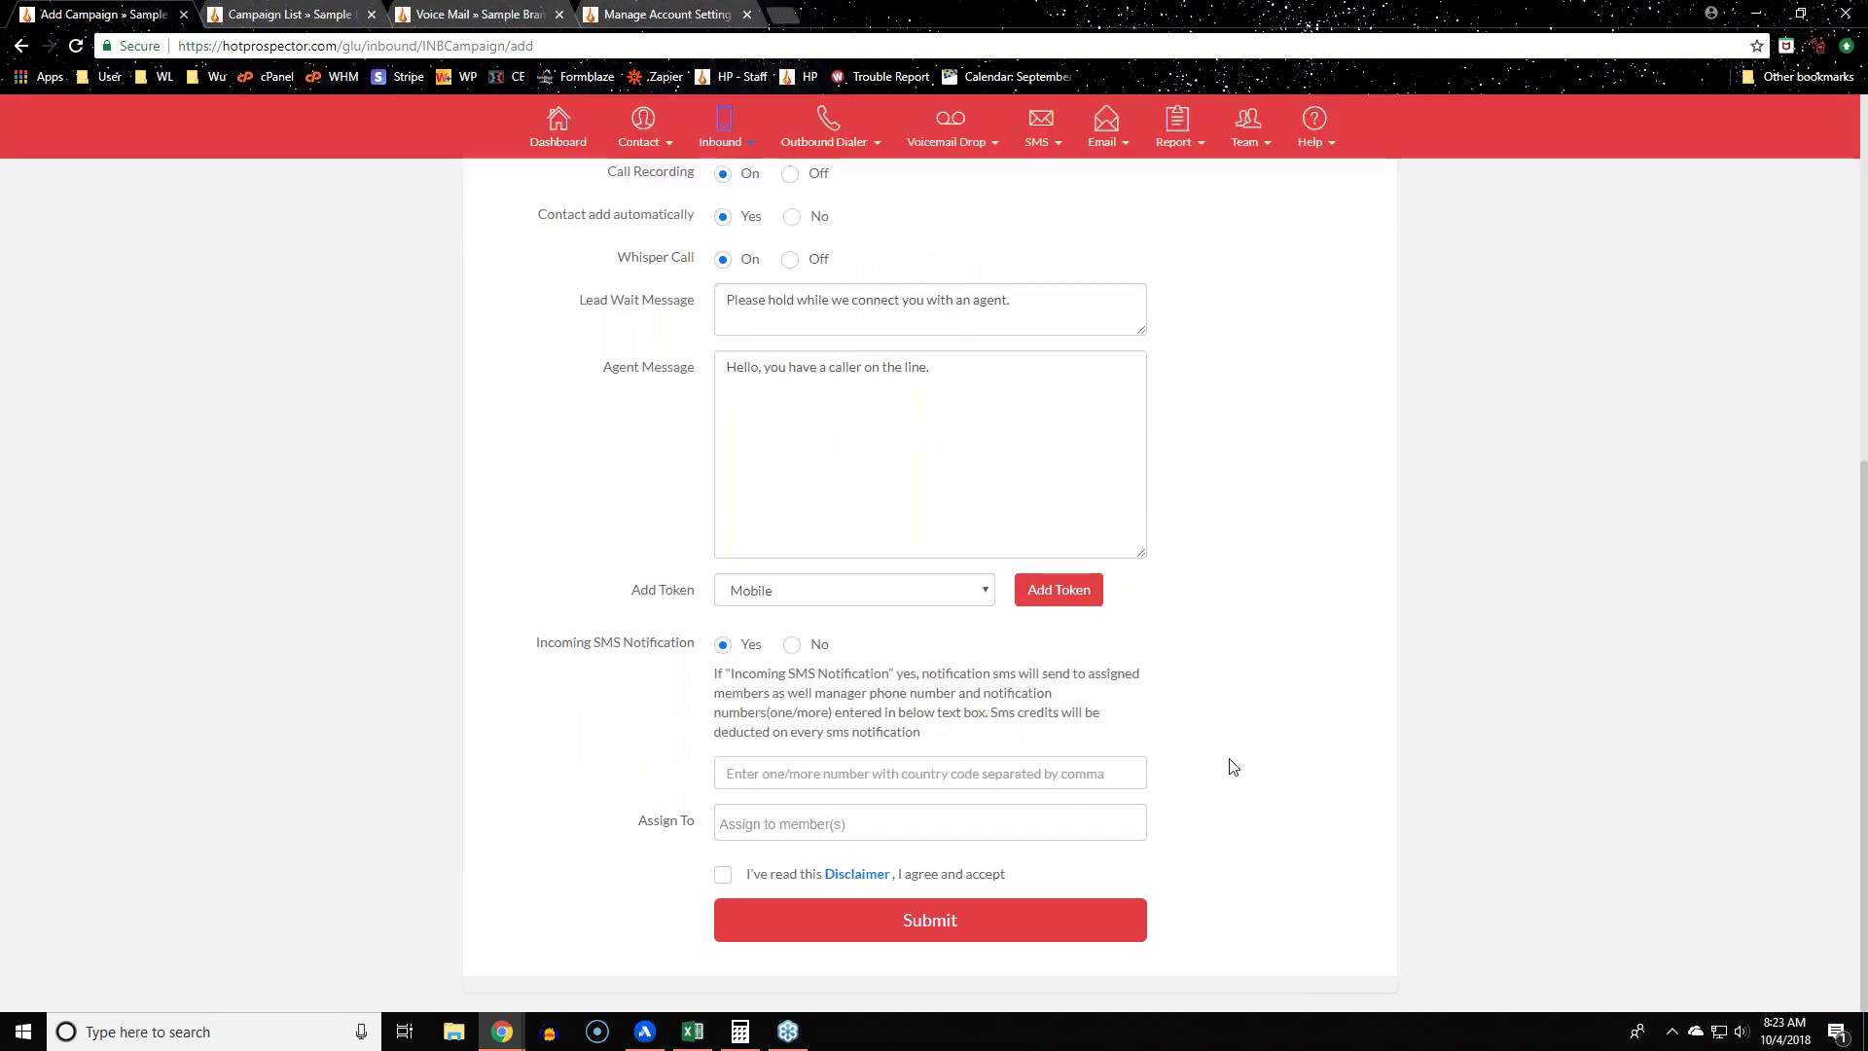
pyautogui.click(1581, 758)
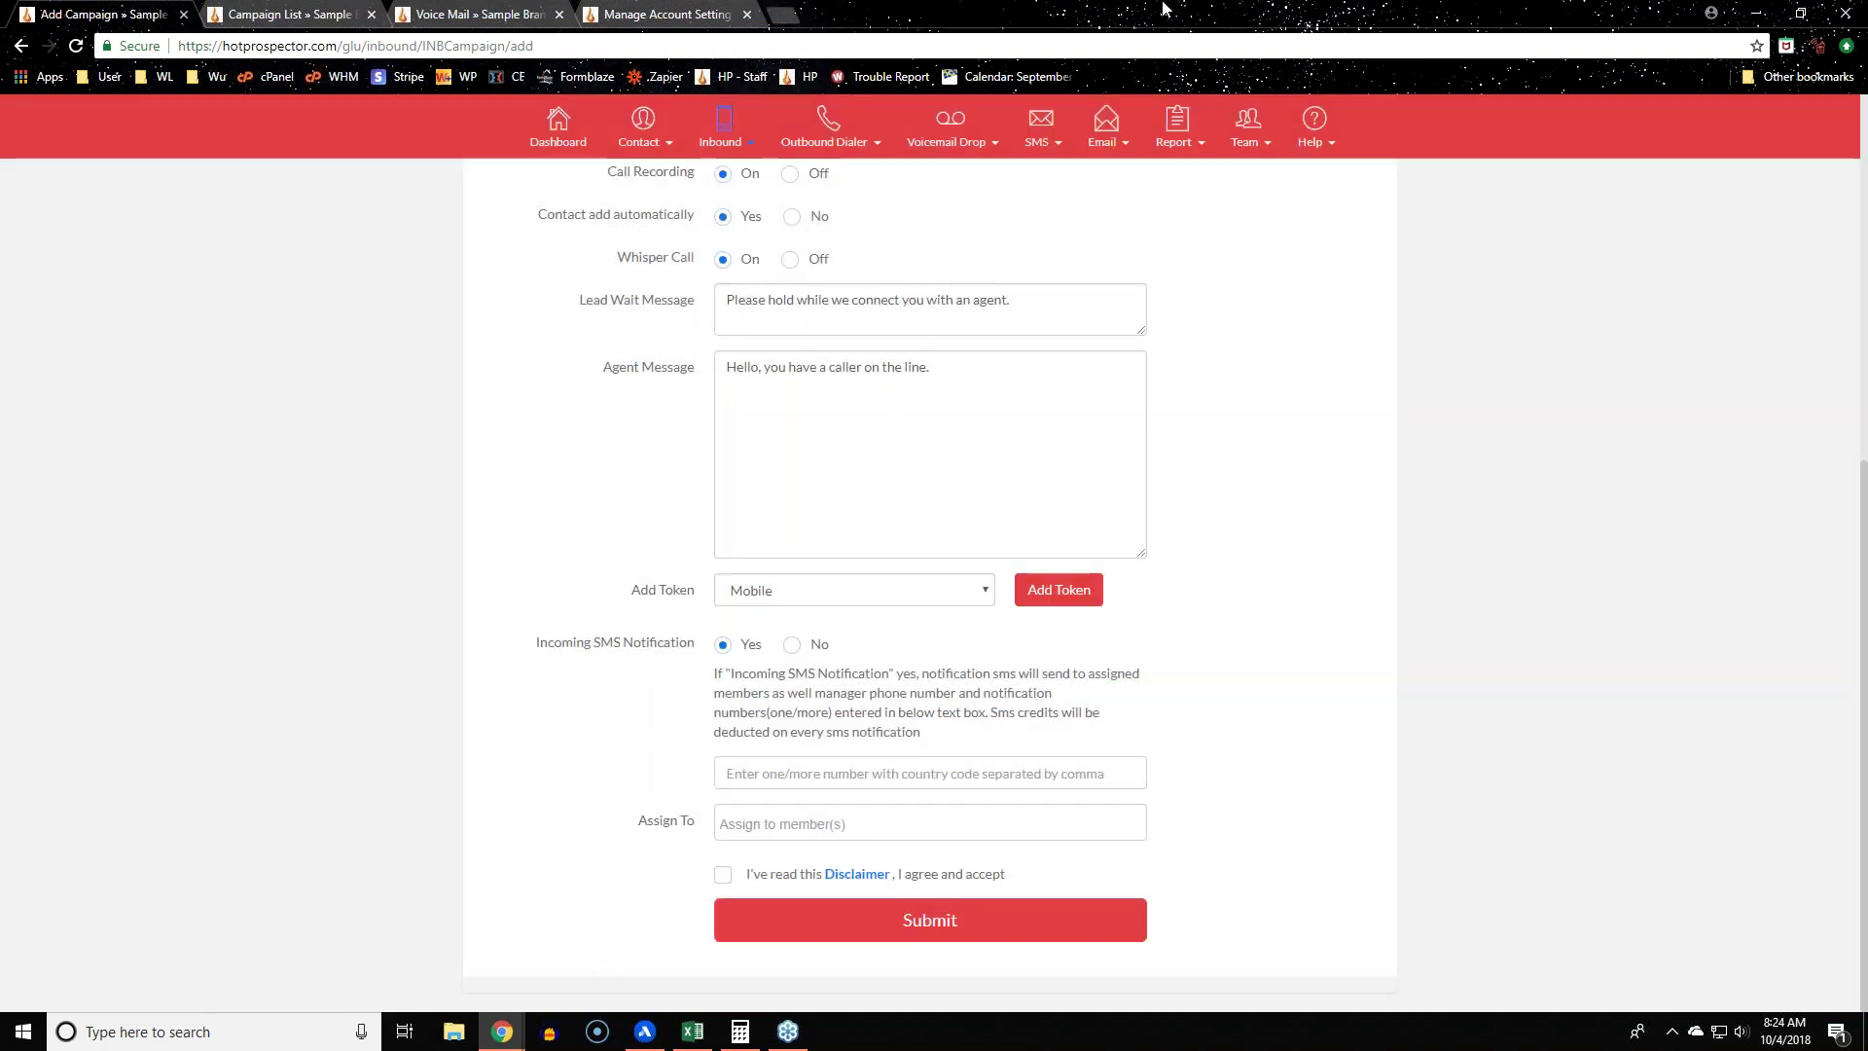
pyautogui.click(667, 14)
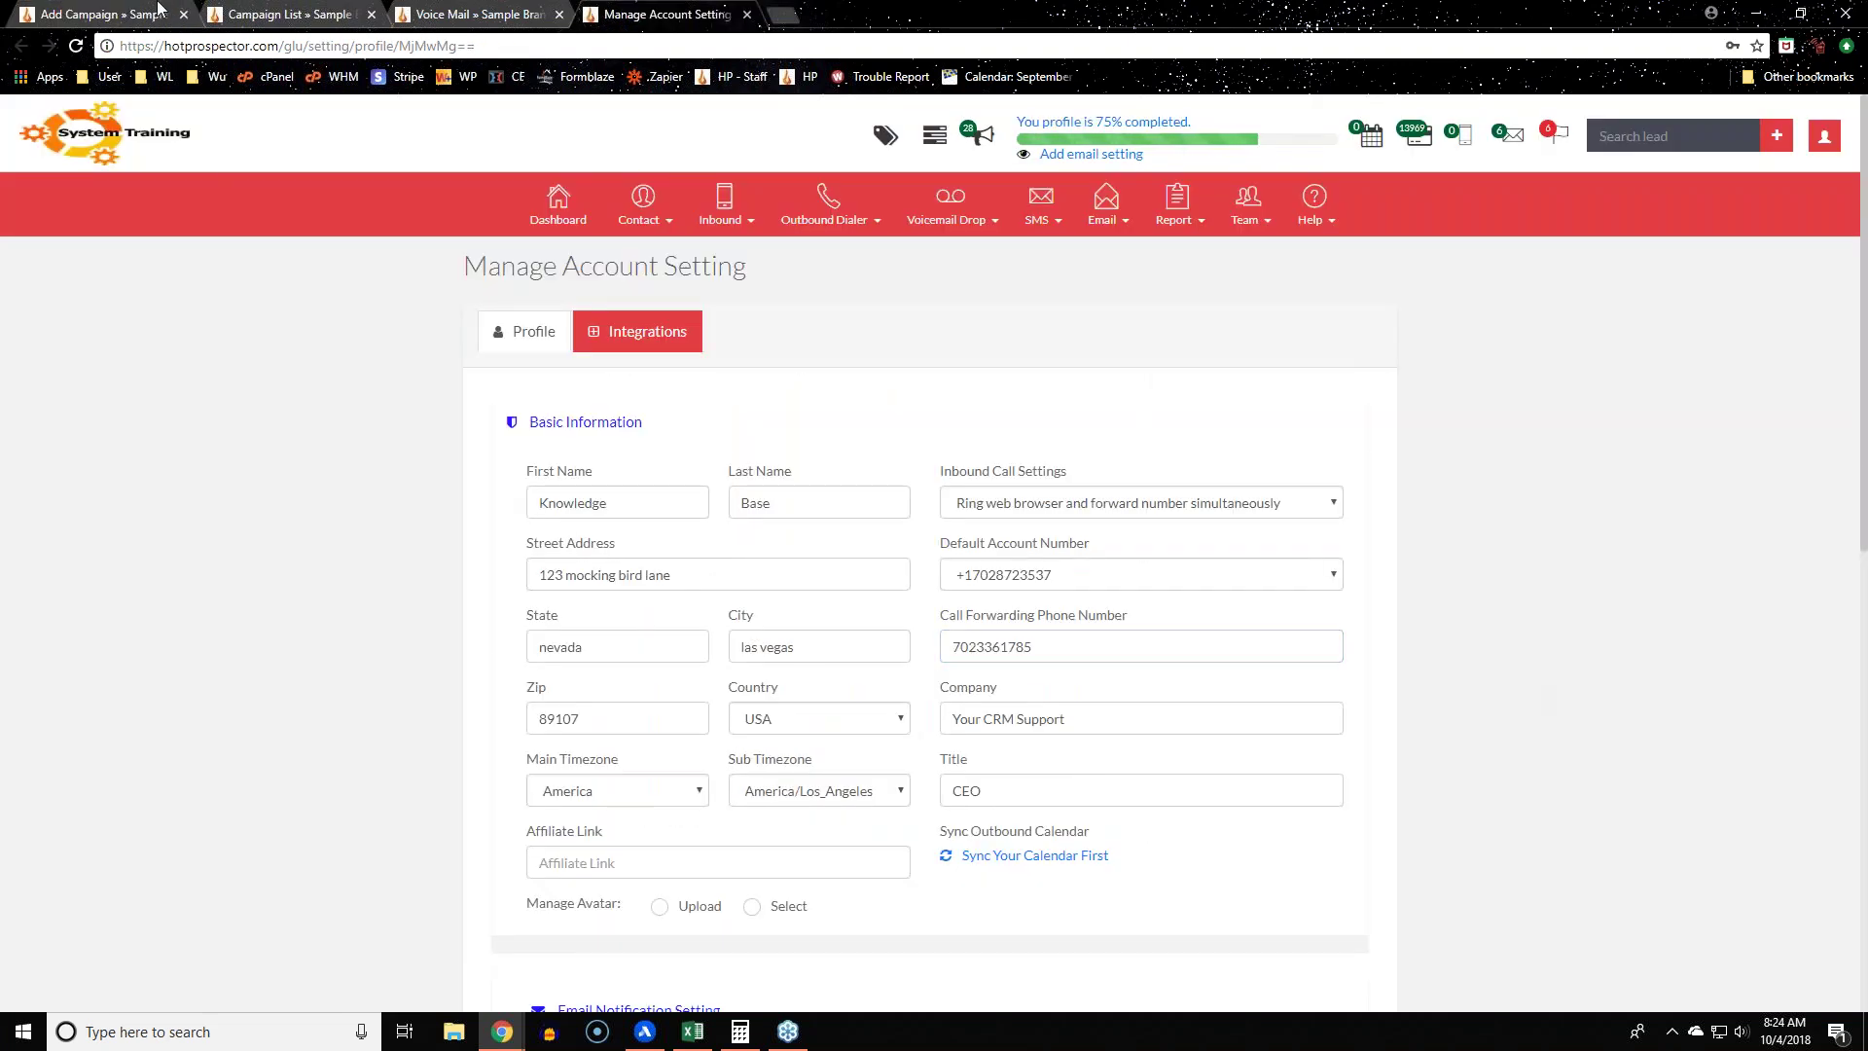
pyautogui.click(102, 14)
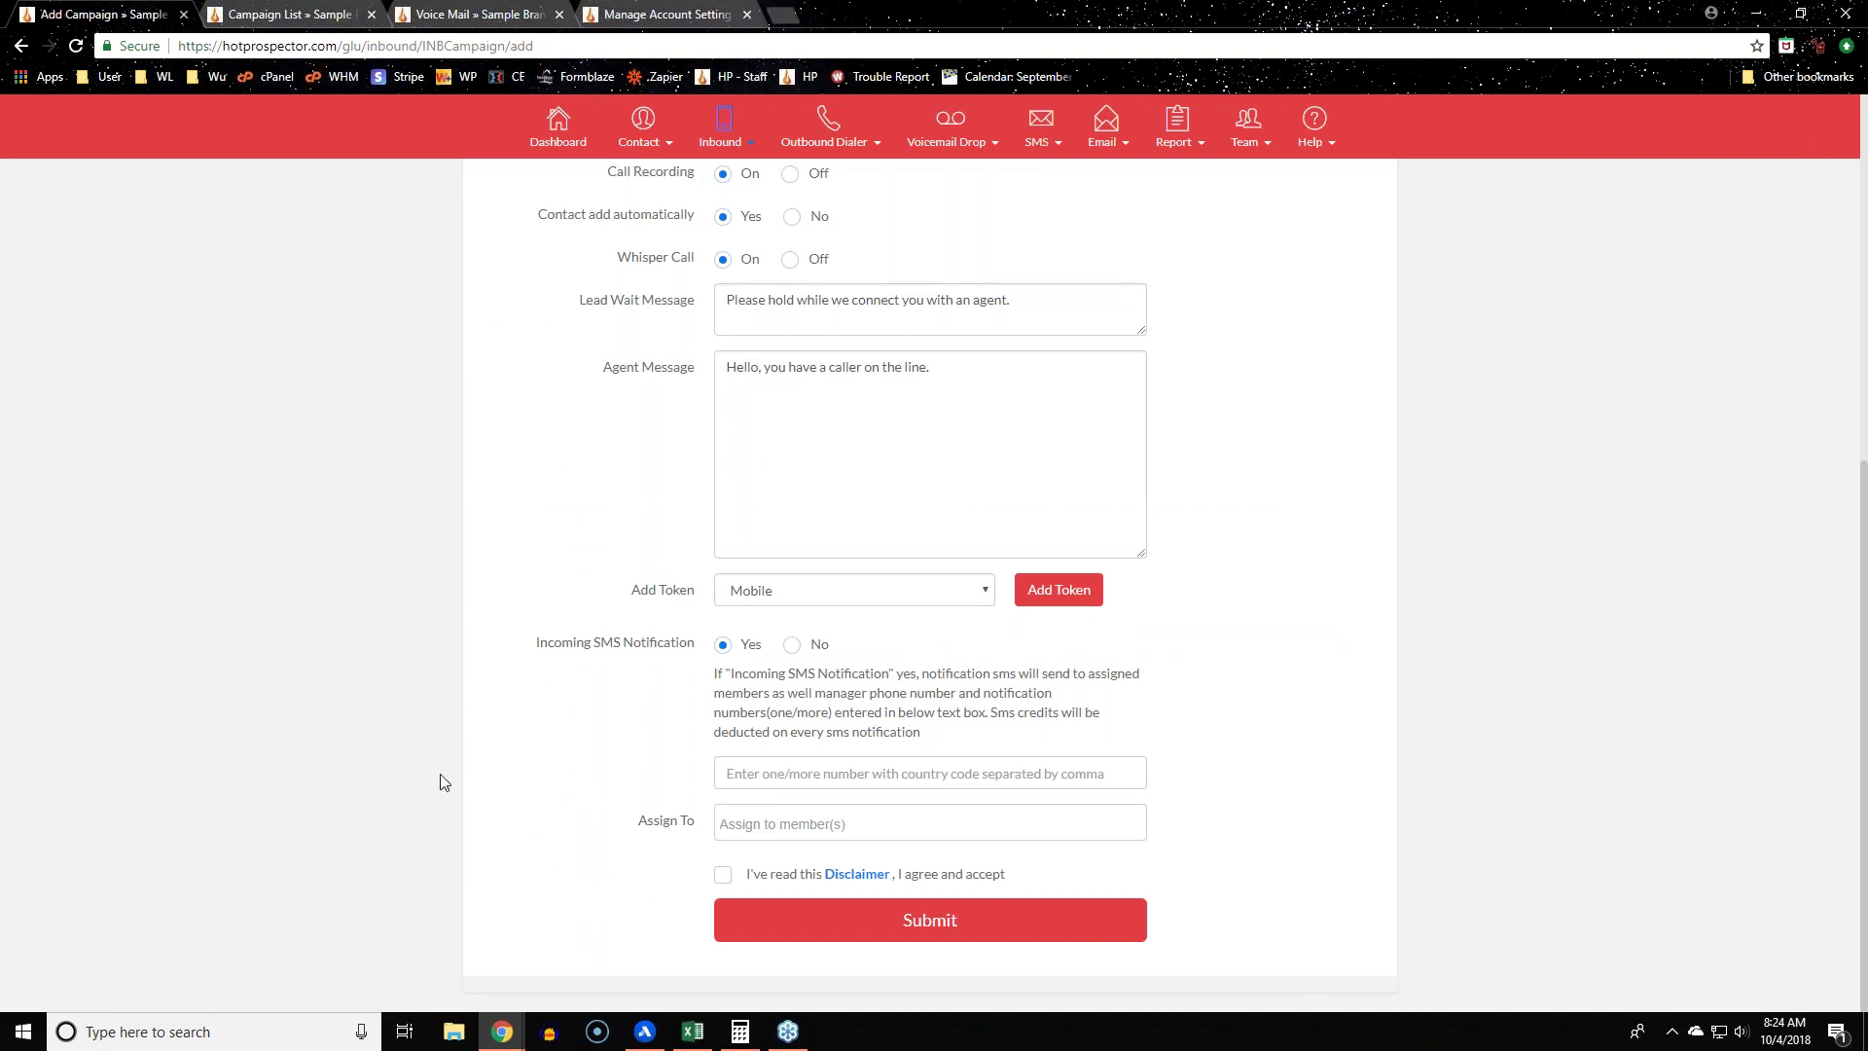
pyautogui.click(905, 776)
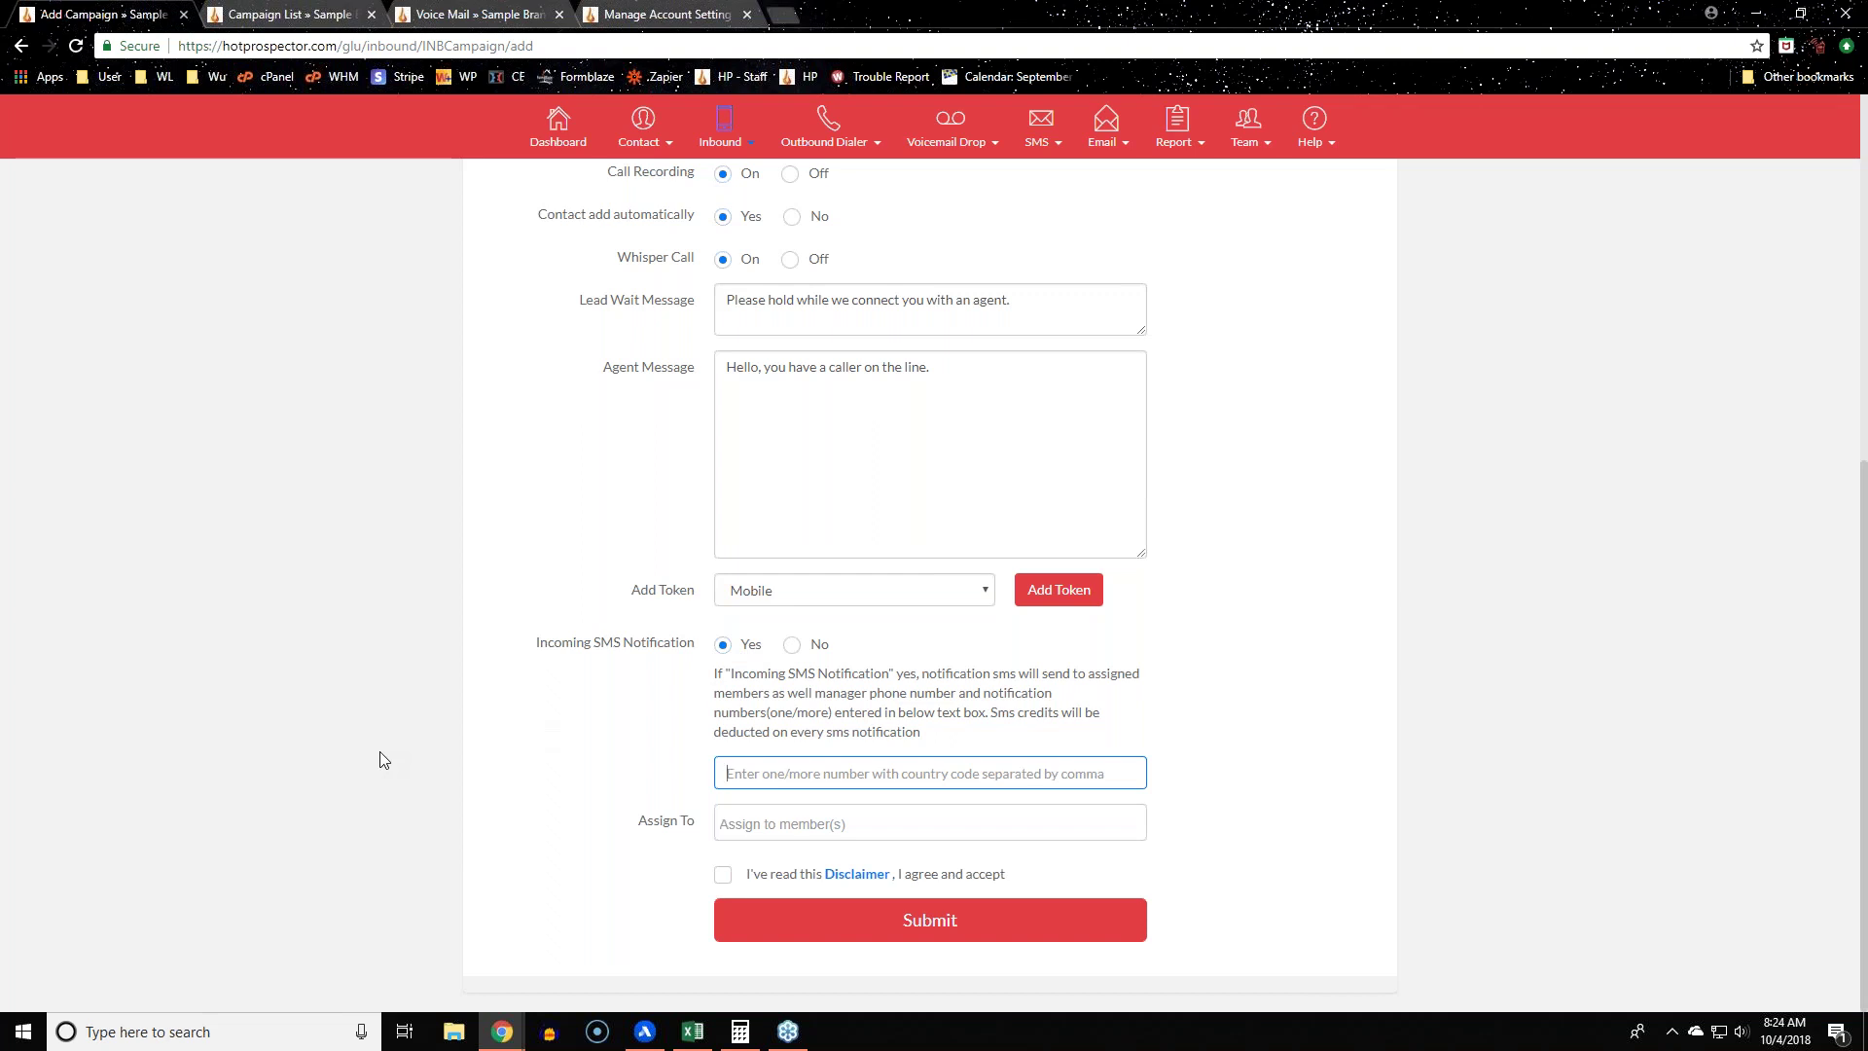
pyautogui.moveTo(517, 644); pyautogui.dragTo(805, 647)
pyautogui.click(516, 685)
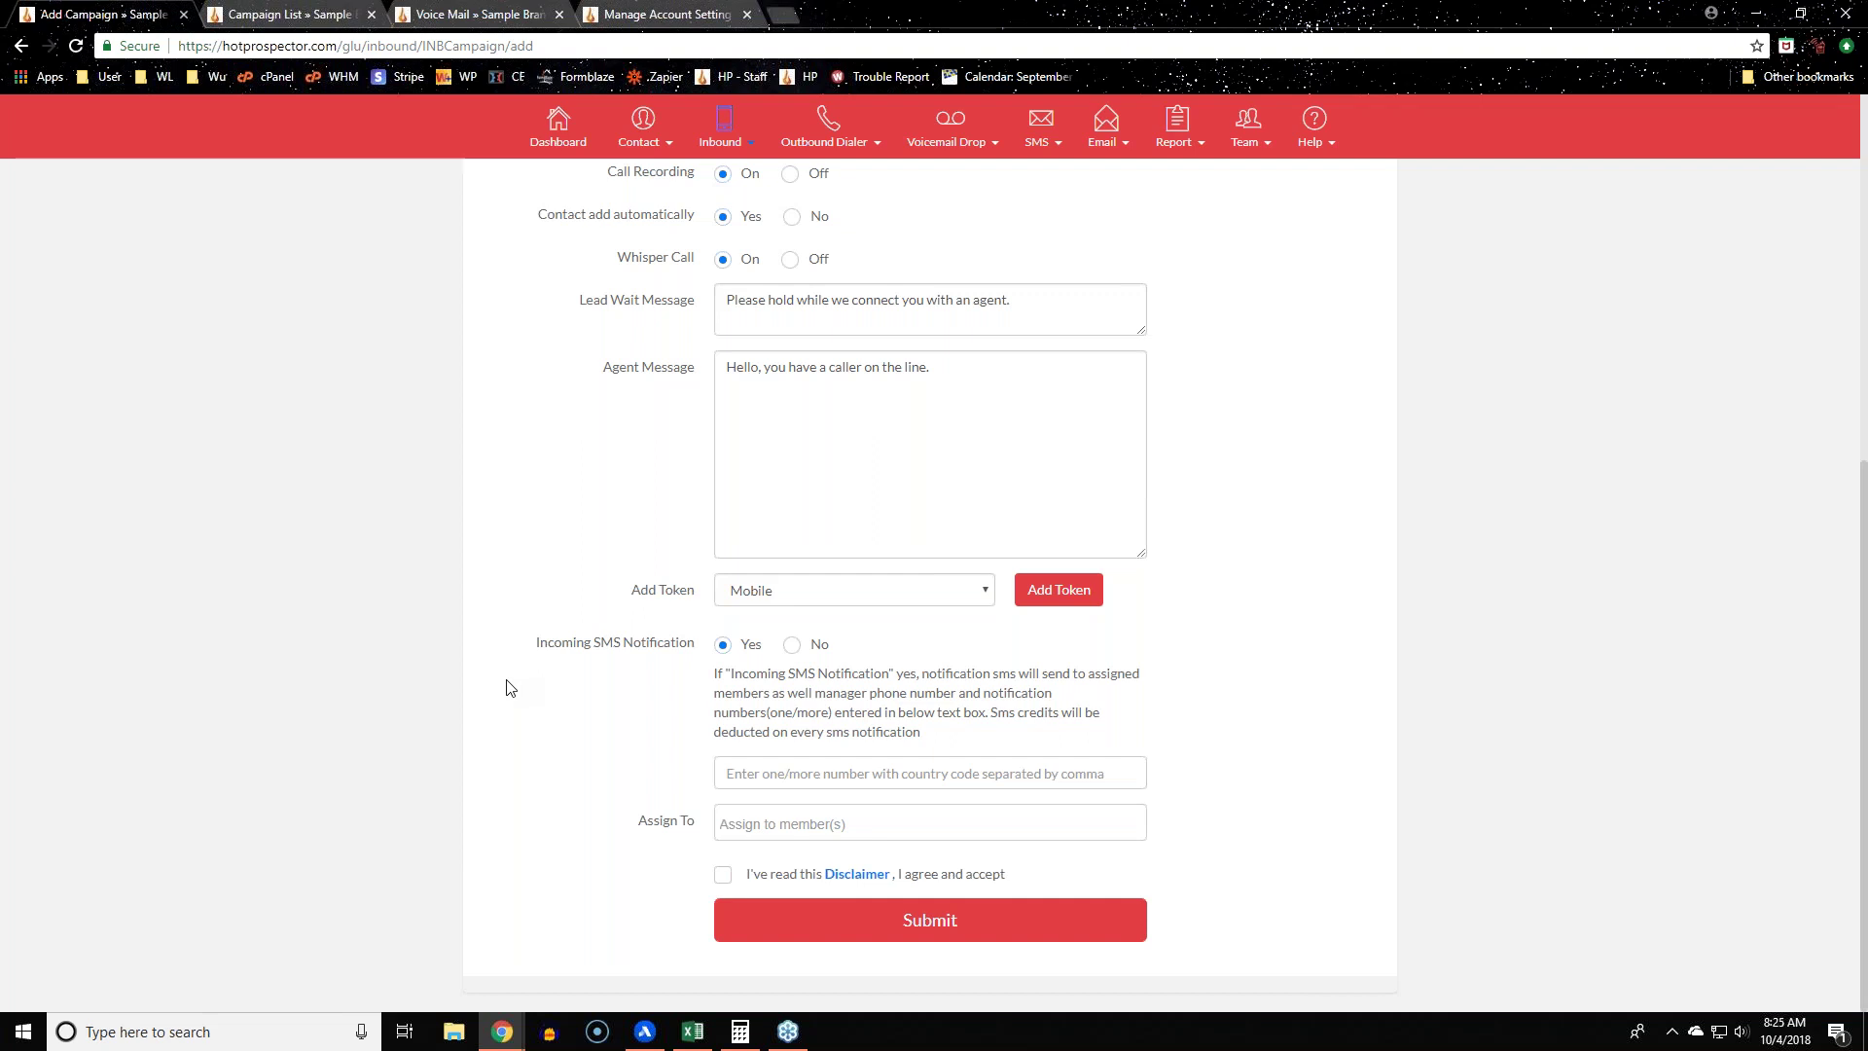
# Step: Scroll to the top of the RVM Demo Inbound form and reveal the SMS menu's features
pyautogui.scroll(6, 506, 687)
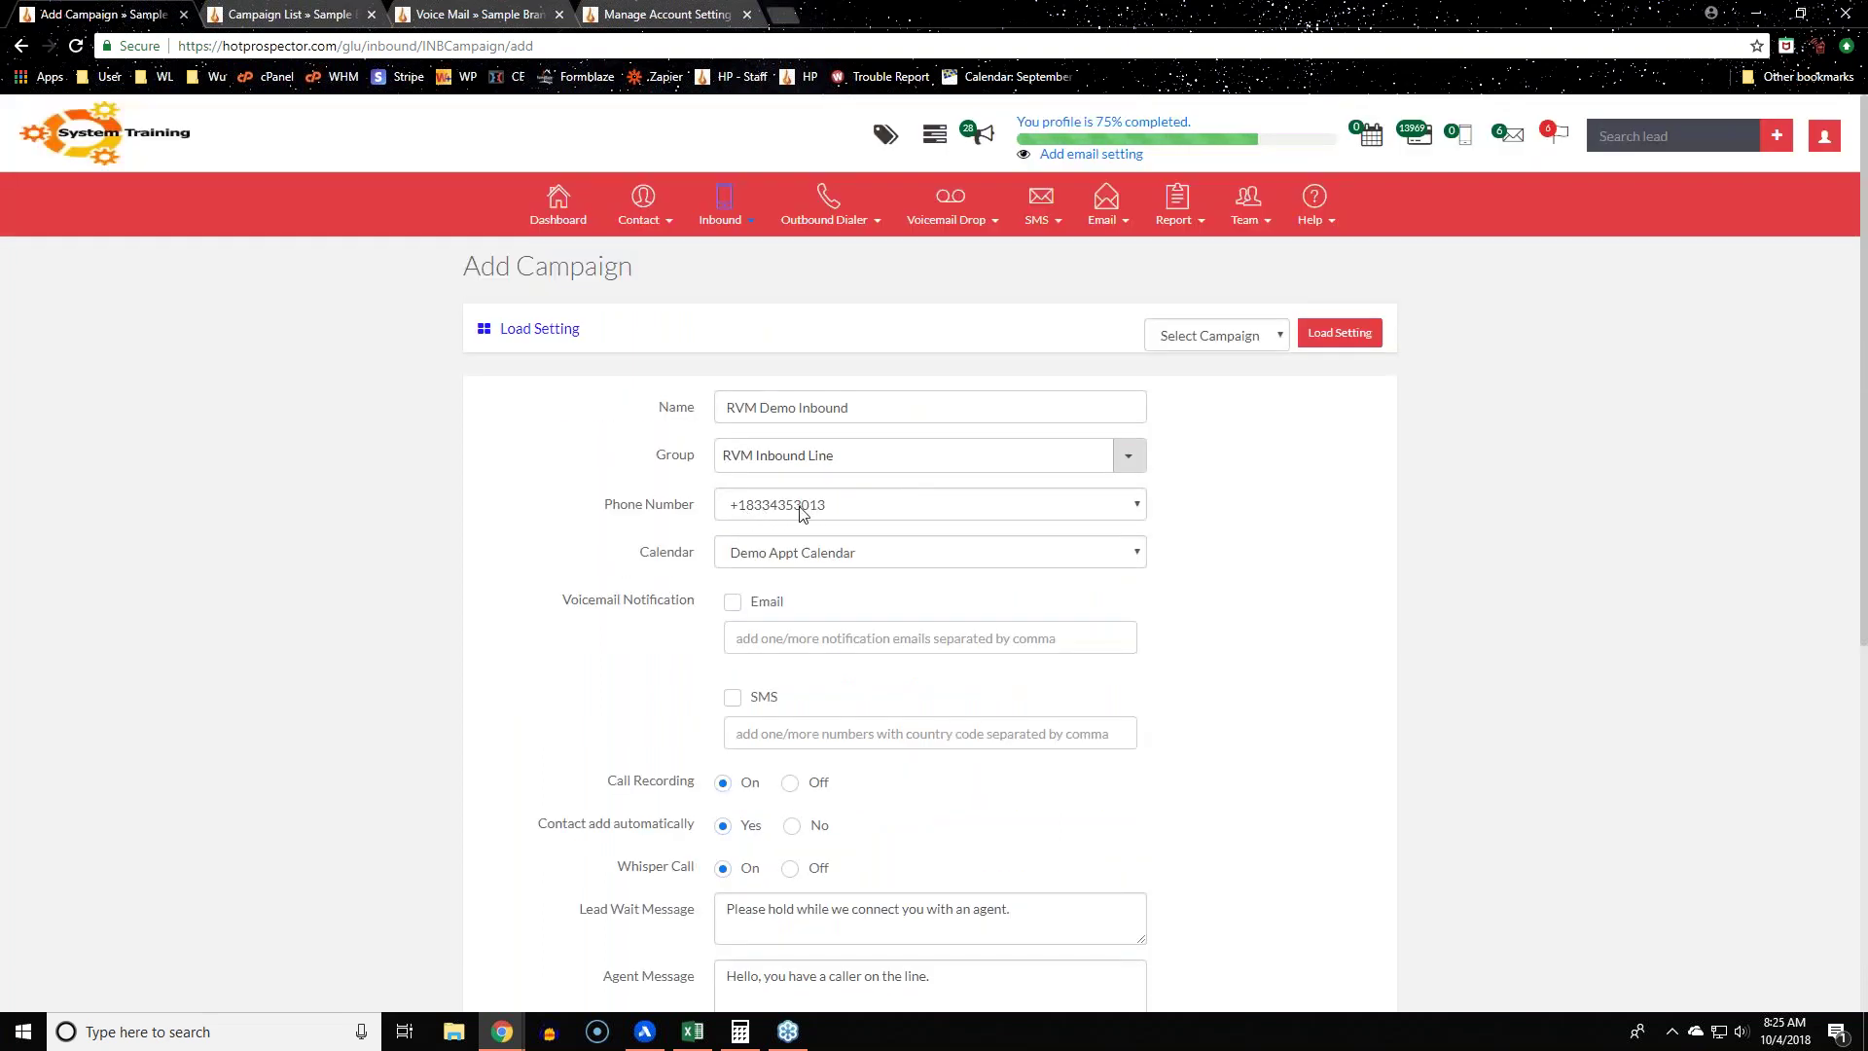
pyautogui.scroll(-3, 550, 514)
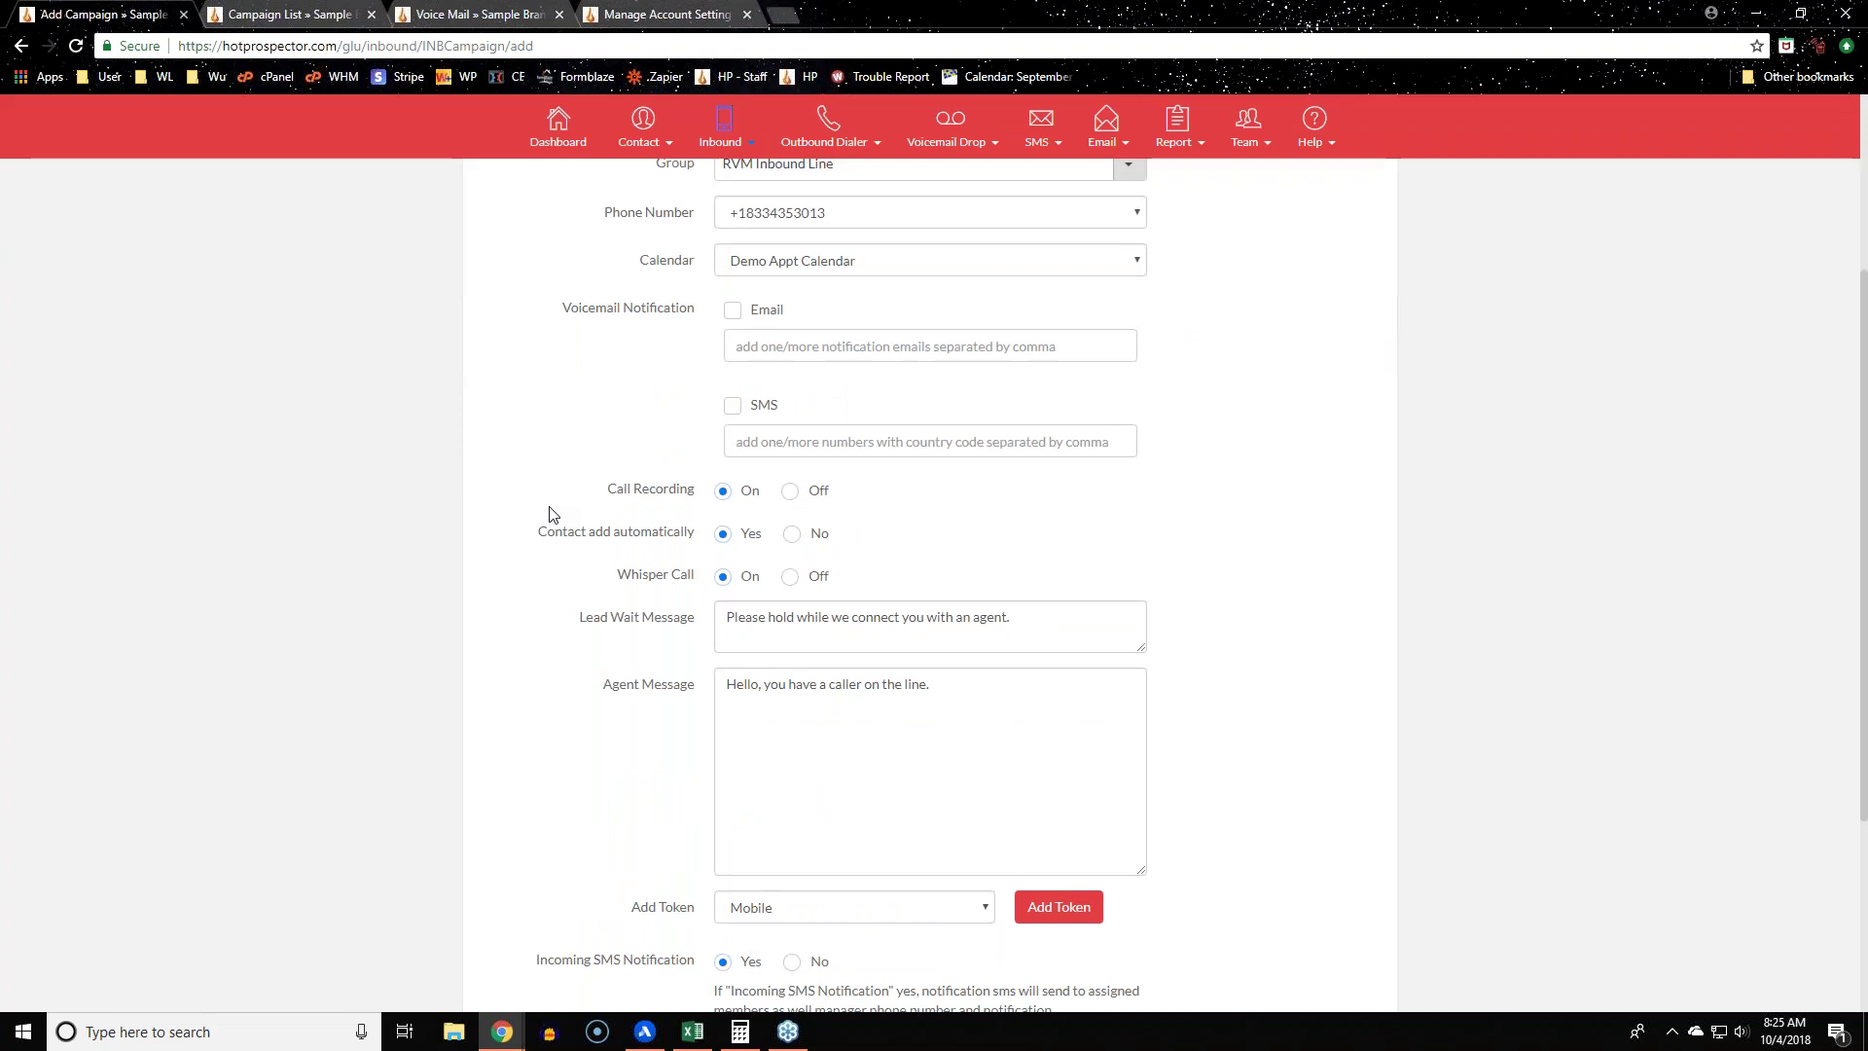
pyautogui.scroll(3, 550, 514)
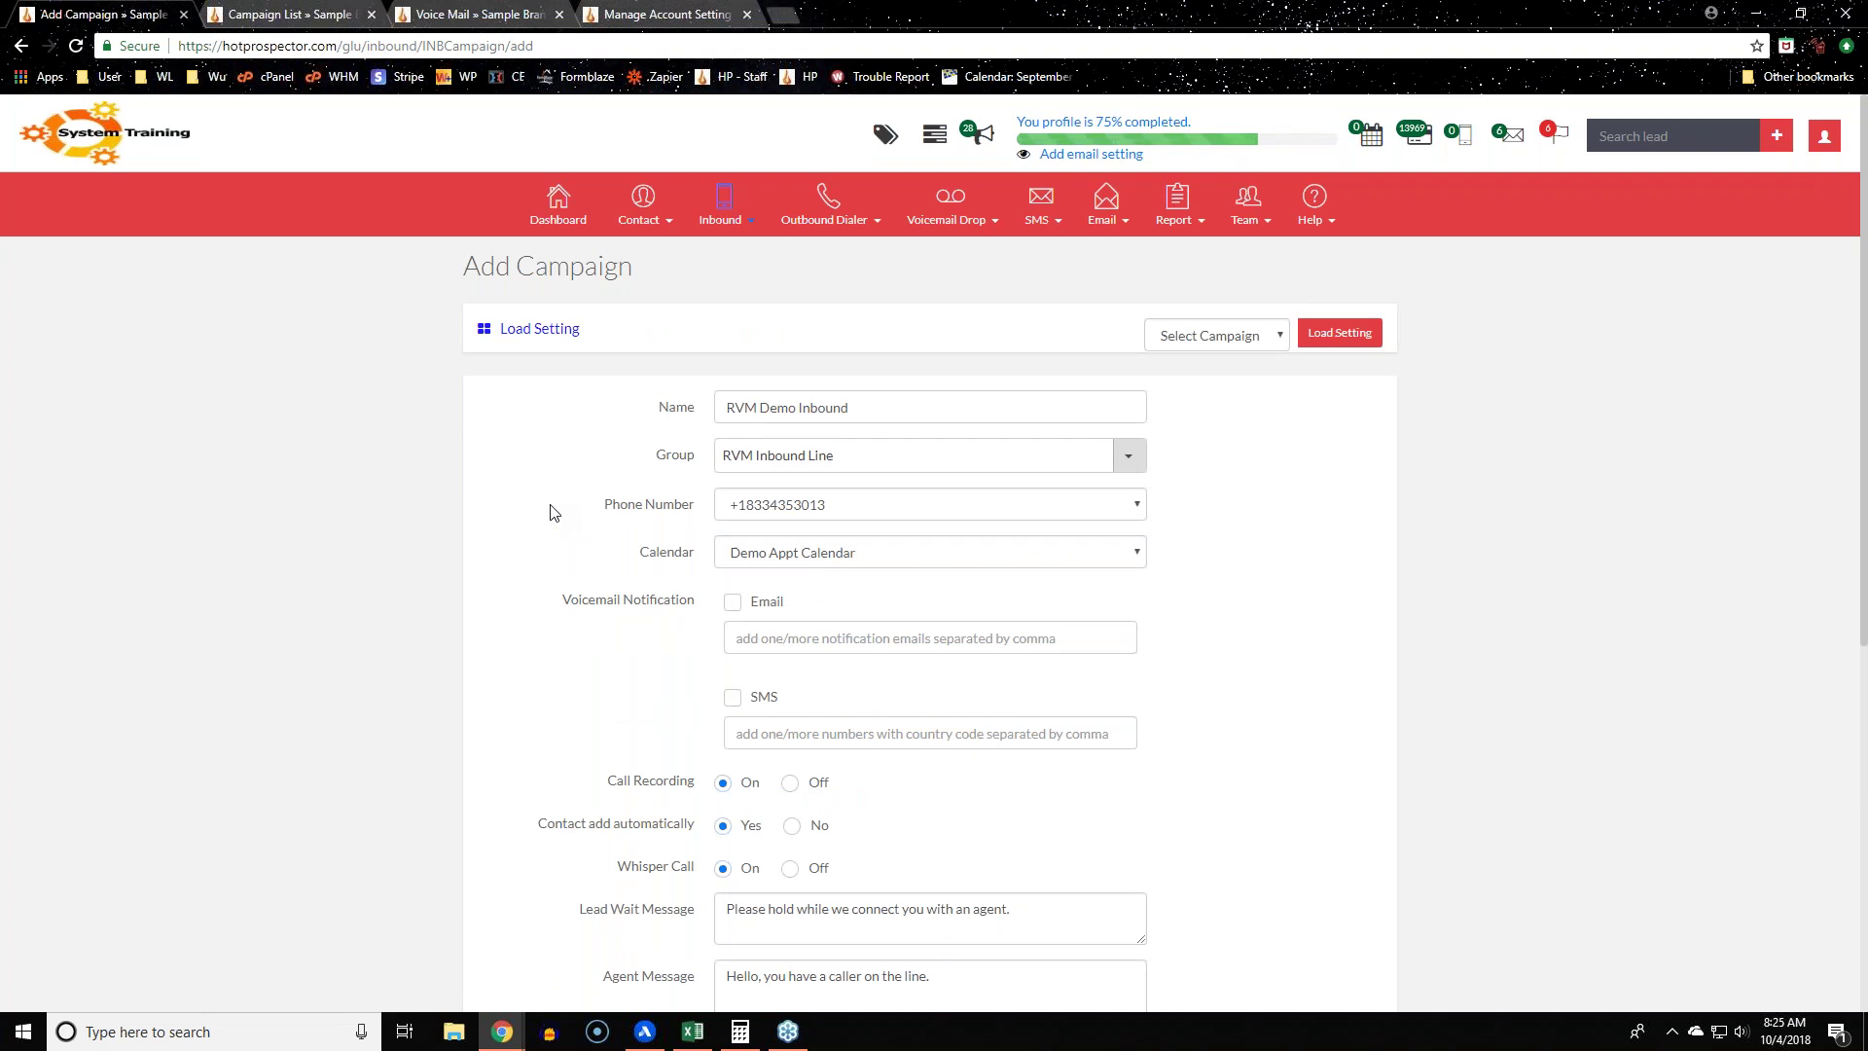
pyautogui.scroll(-6, 551, 514)
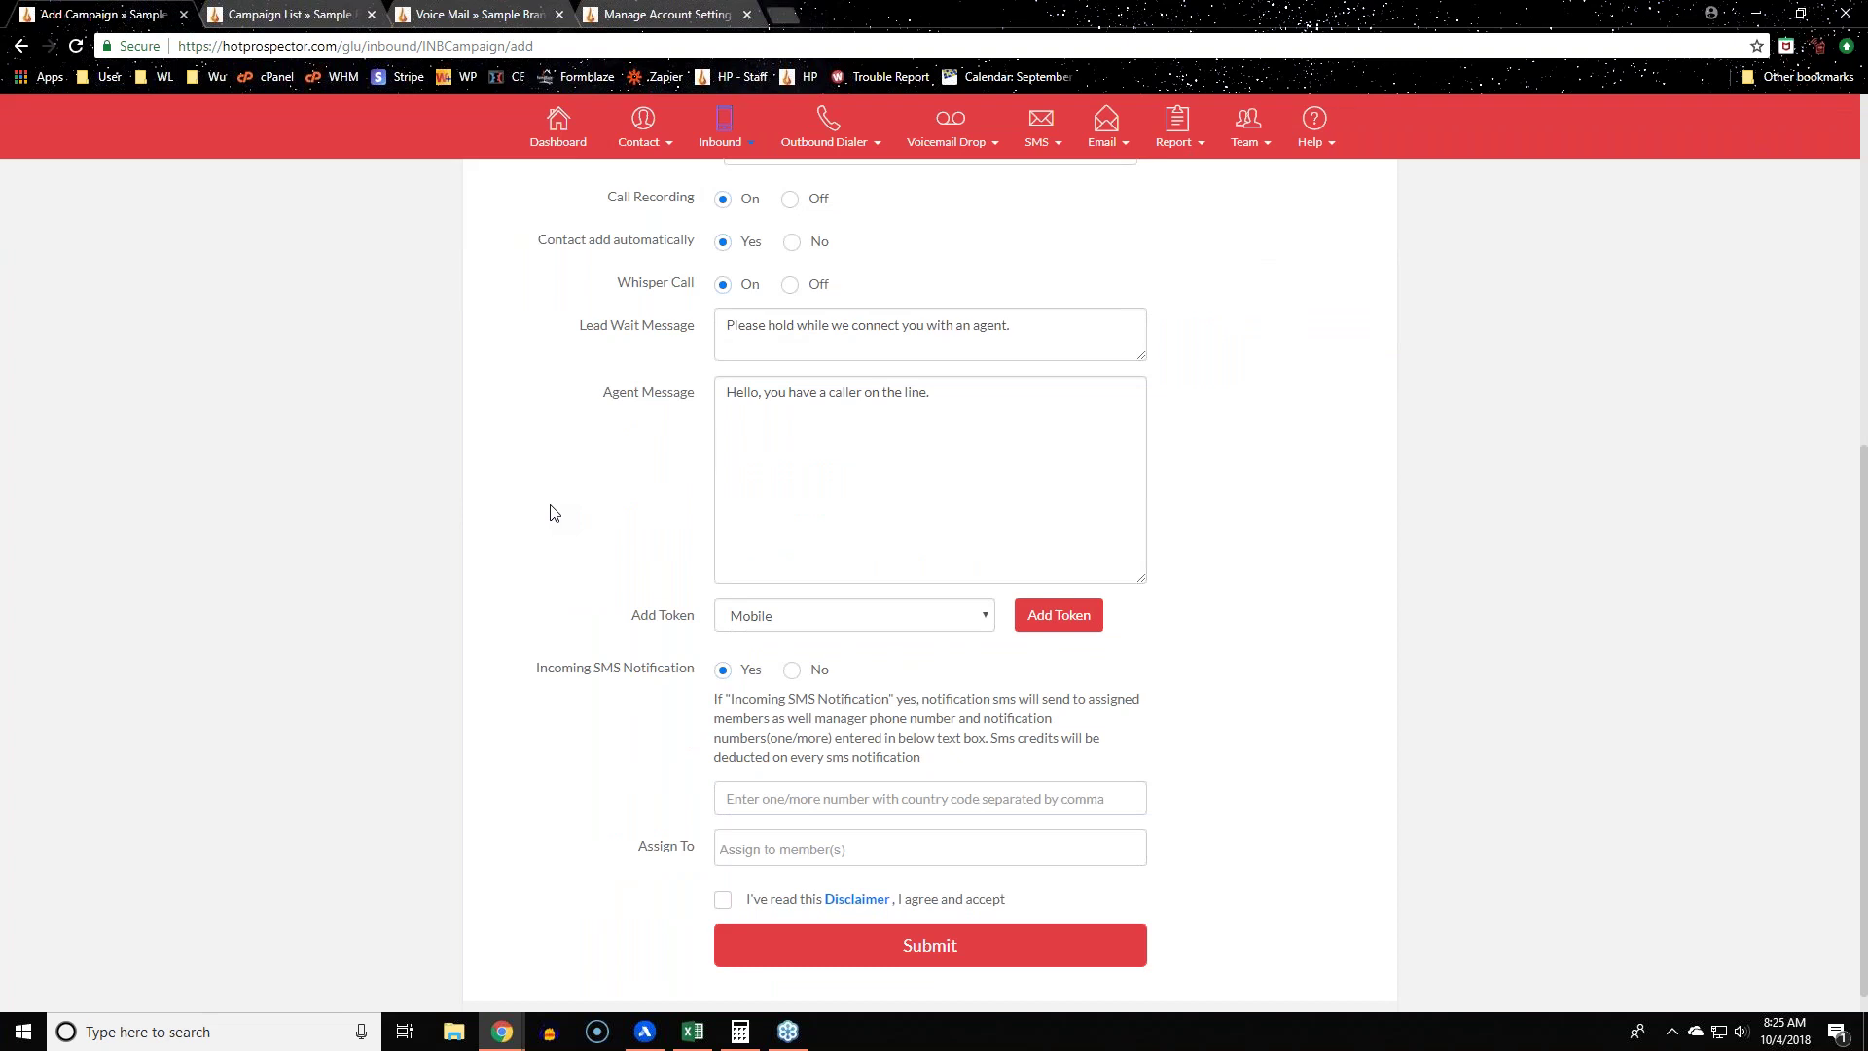
pyautogui.scroll(6, 549, 525)
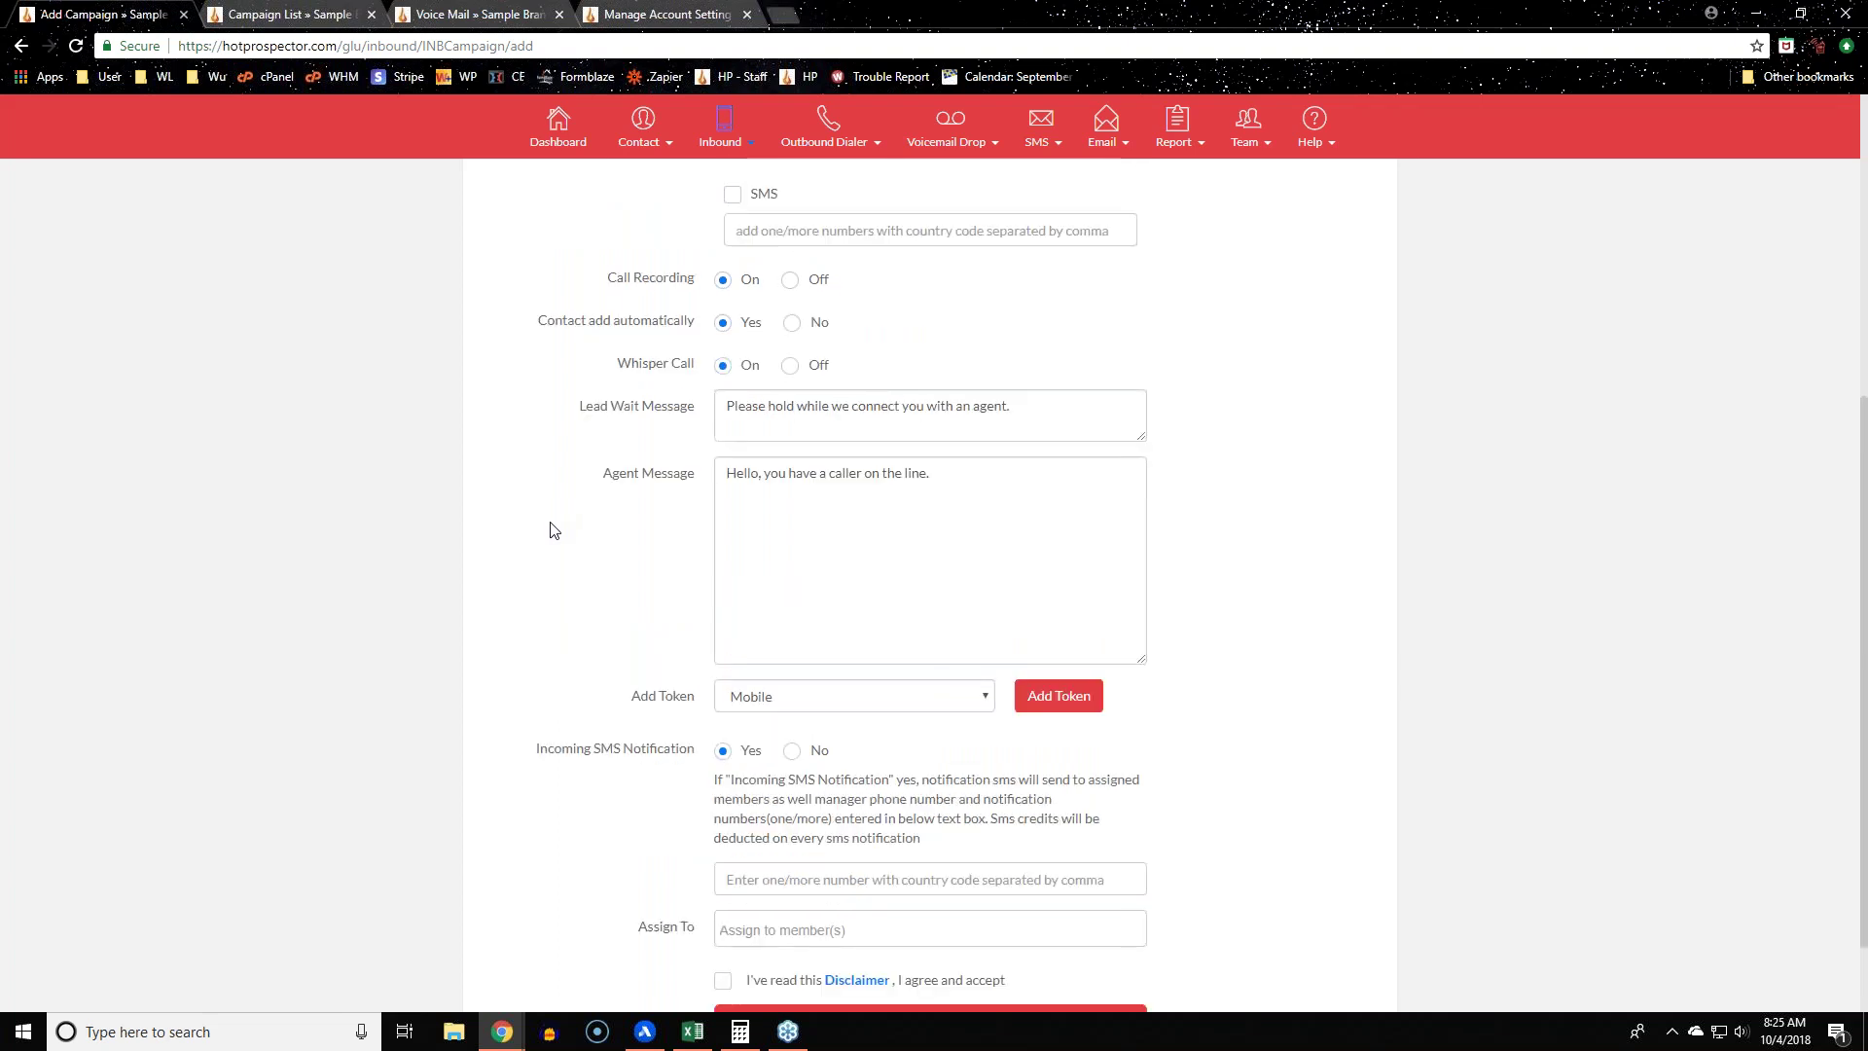
pyautogui.moveTo(1039, 206)
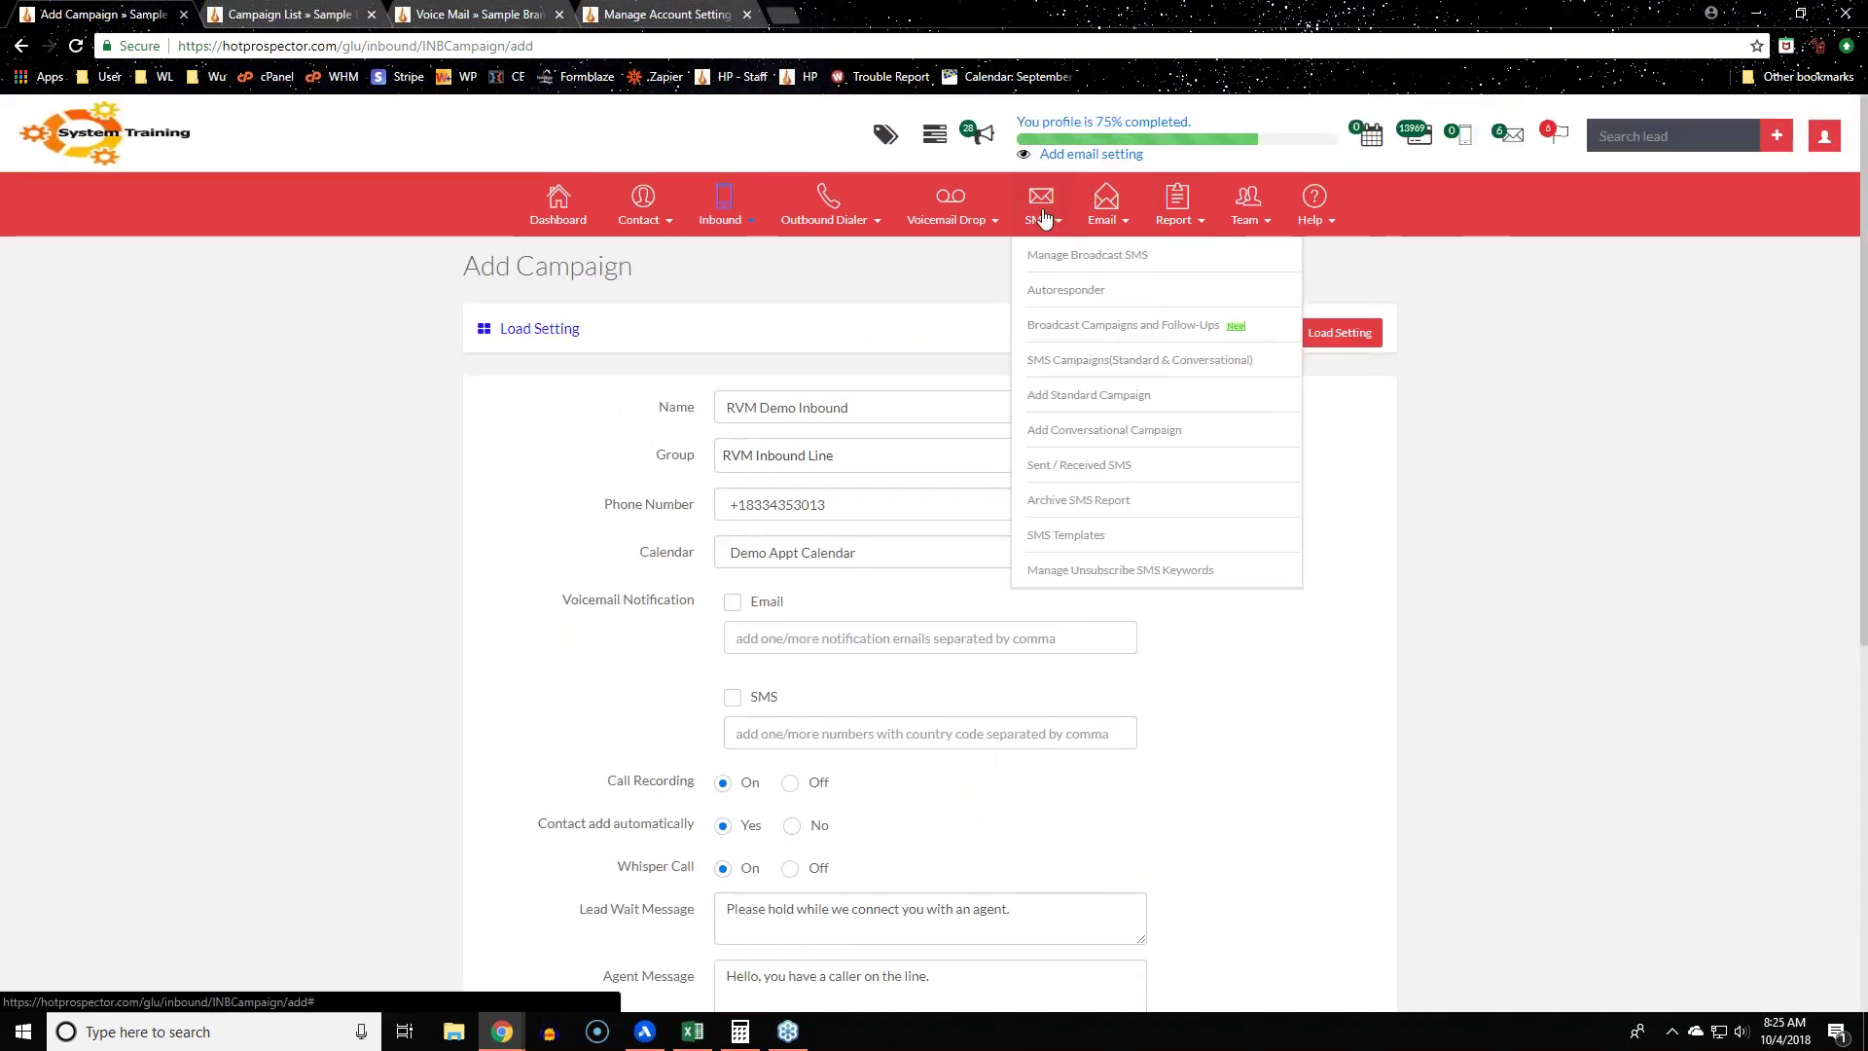
# Step: Open Sent / Received SMS in a new tab, view a received conversation, then return to the list
pyautogui.rightClick(1068, 477)
pyautogui.click(1177, 591)
pyautogui.press('Return')
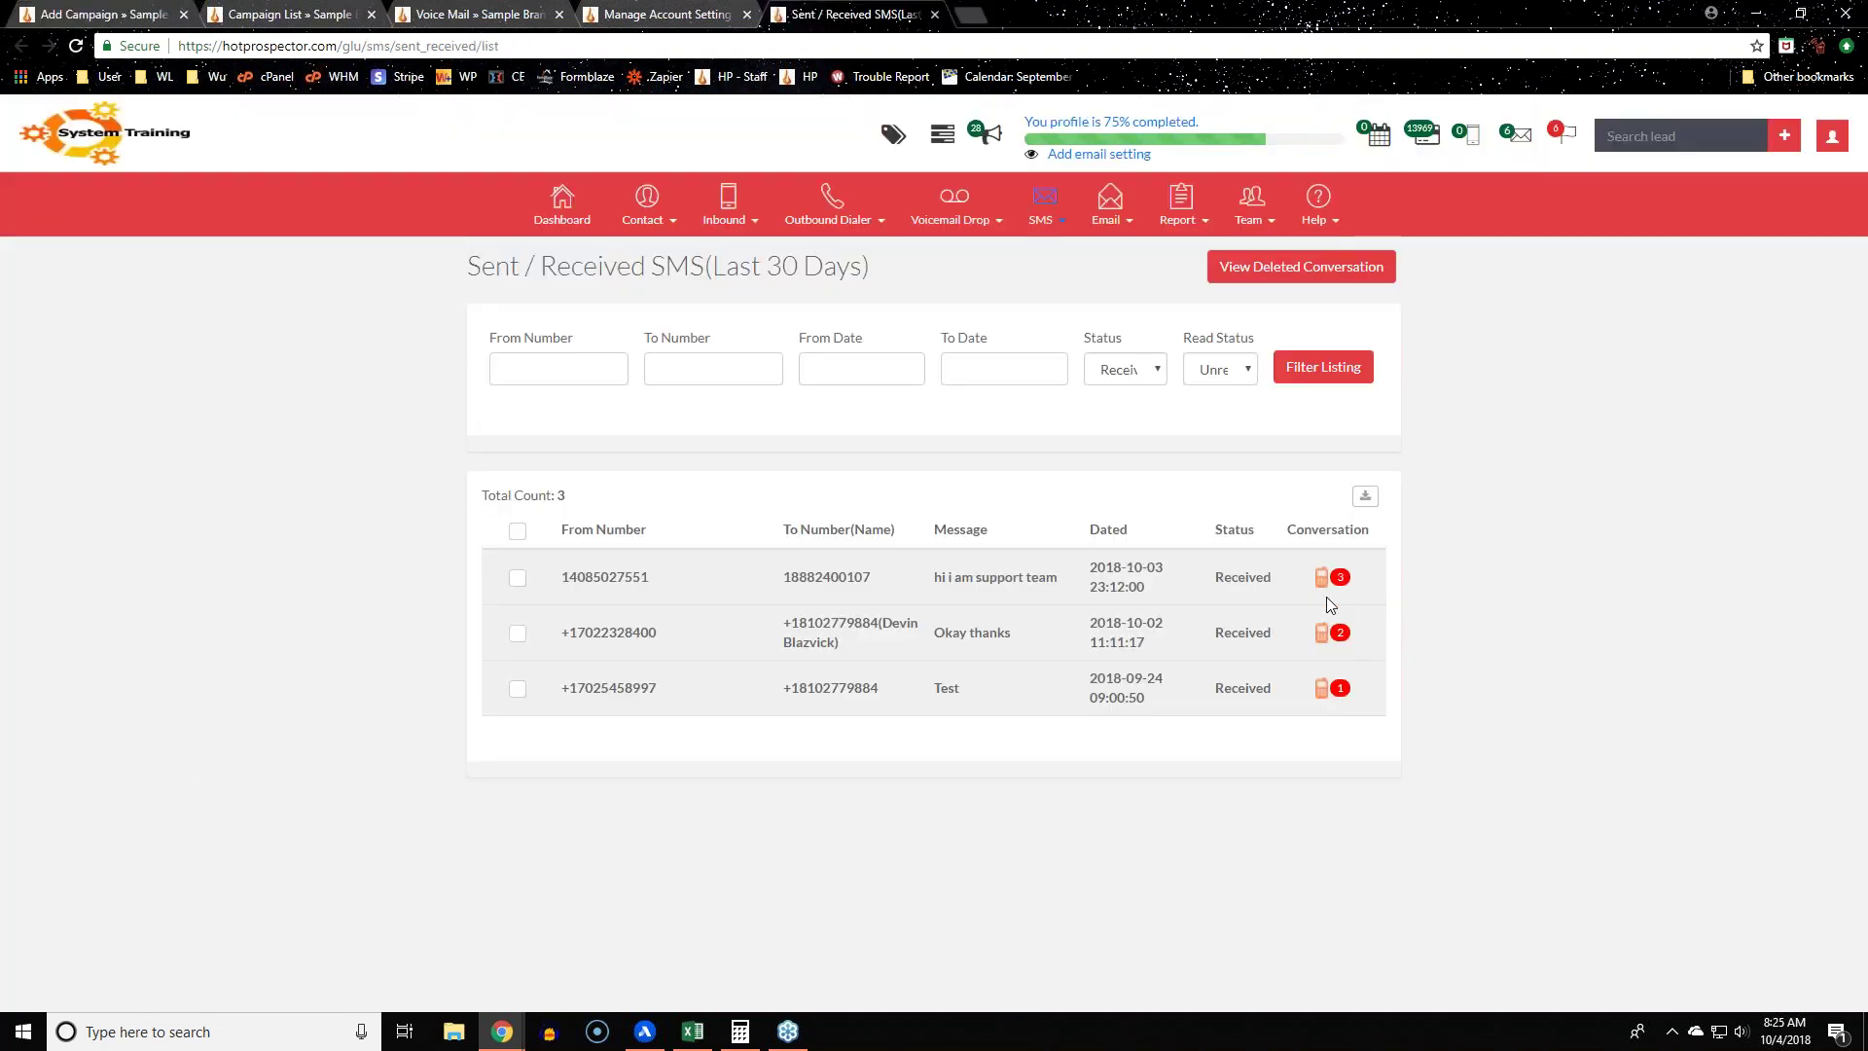
pyautogui.click(1323, 697)
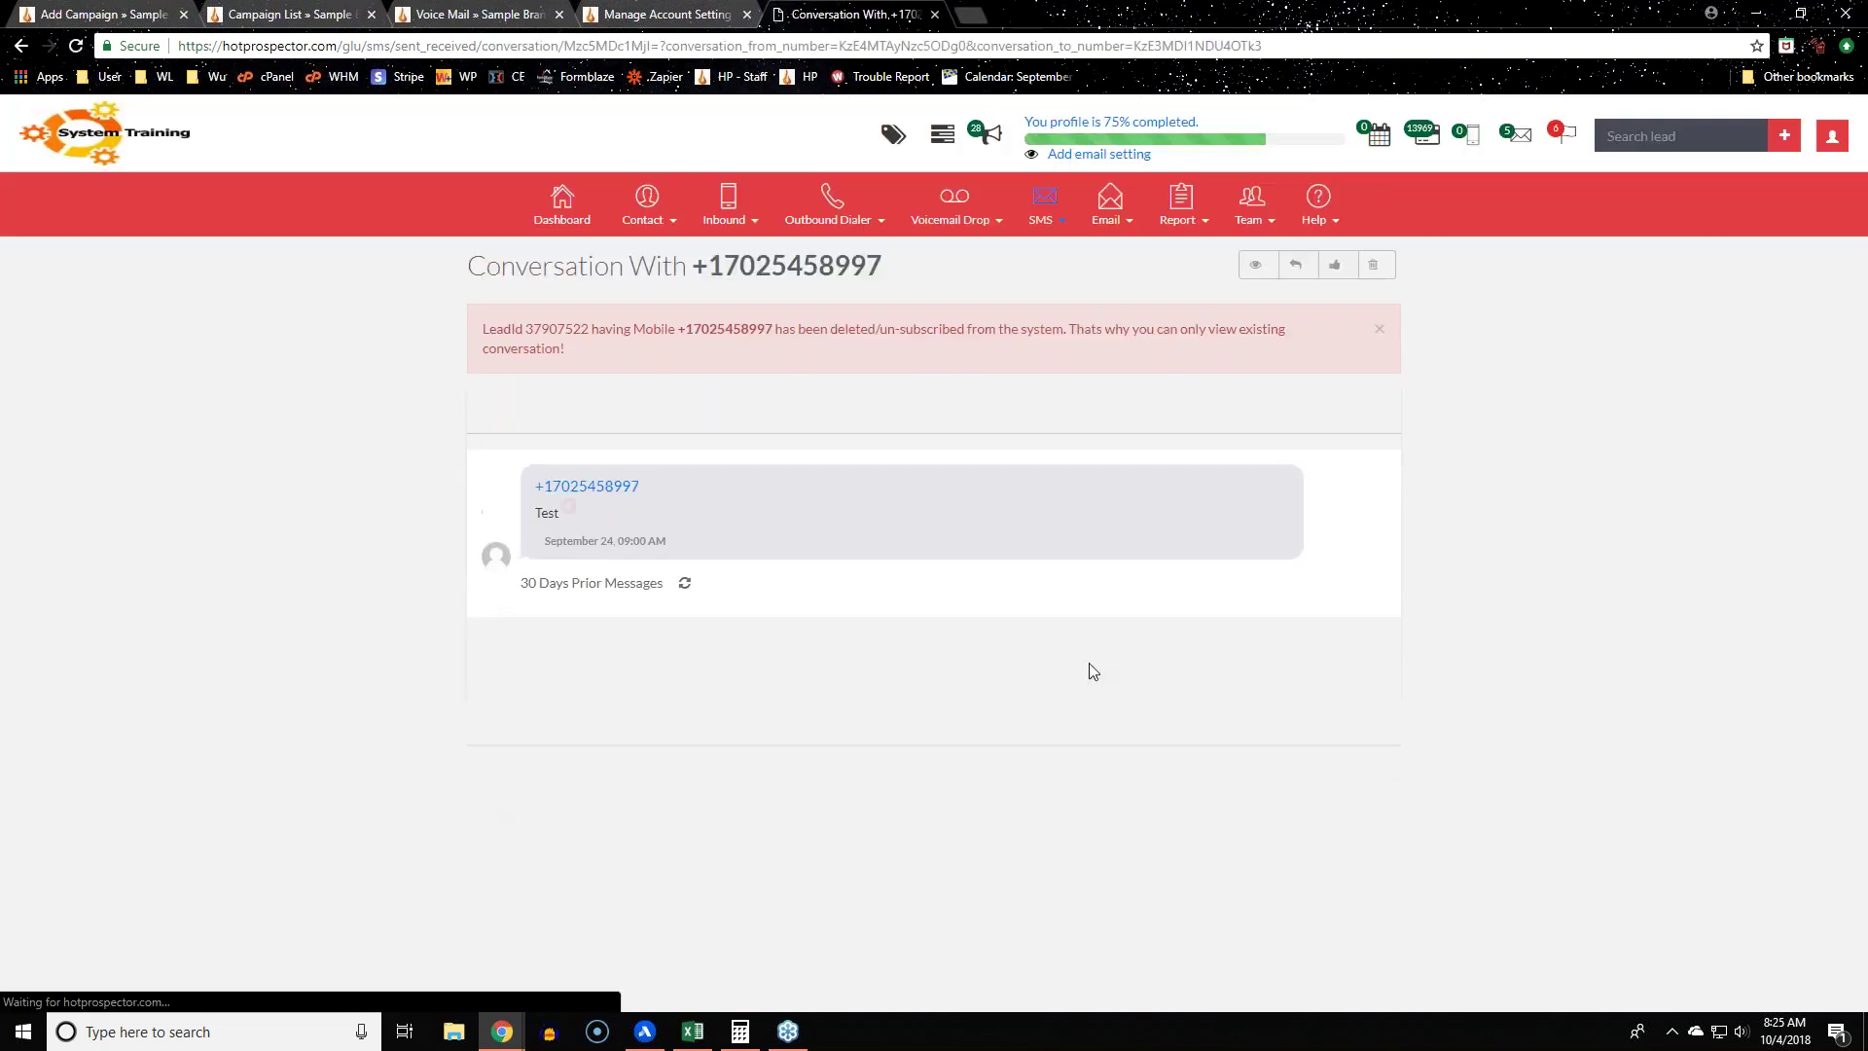
pyautogui.hotkey('alt', 'Left')
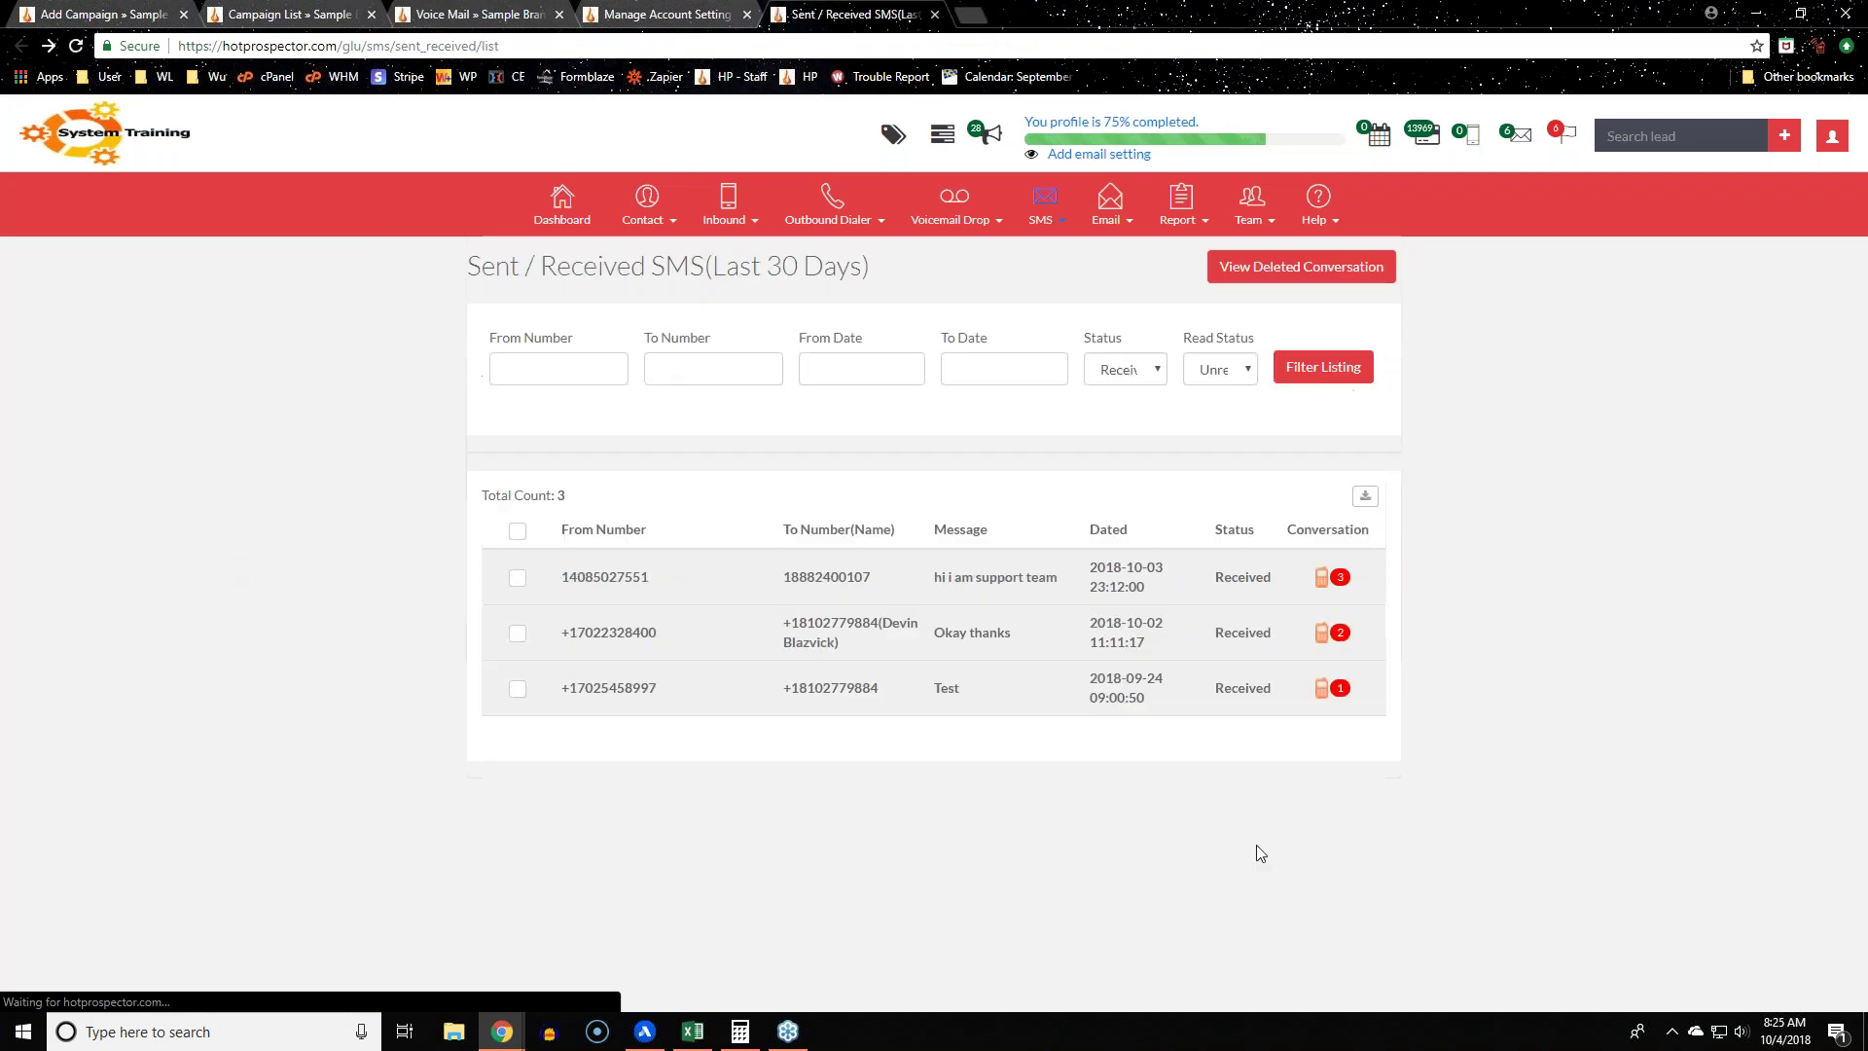
# Step: Return to the Add Campaign form and review the Incoming SMS Notification settings
pyautogui.click(97, 14)
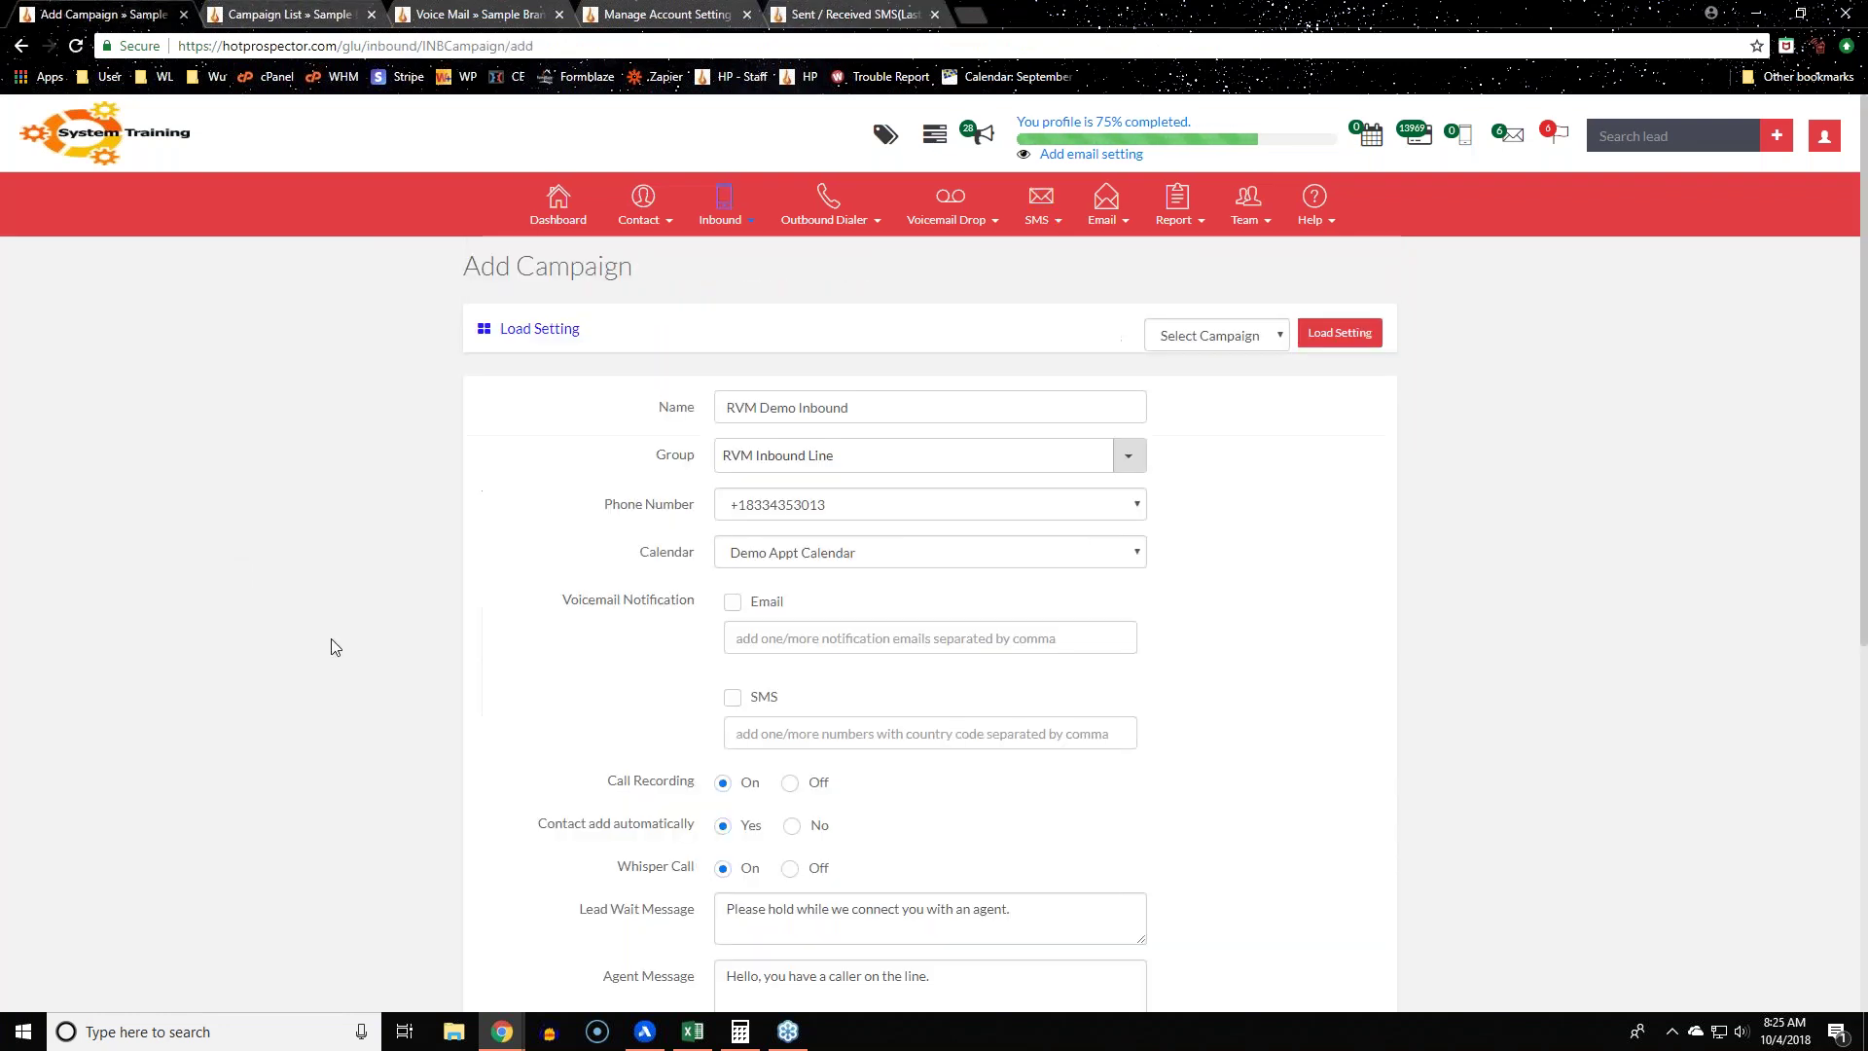
pyautogui.scroll(-1, 313, 683)
pyautogui.scroll(-6, 313, 682)
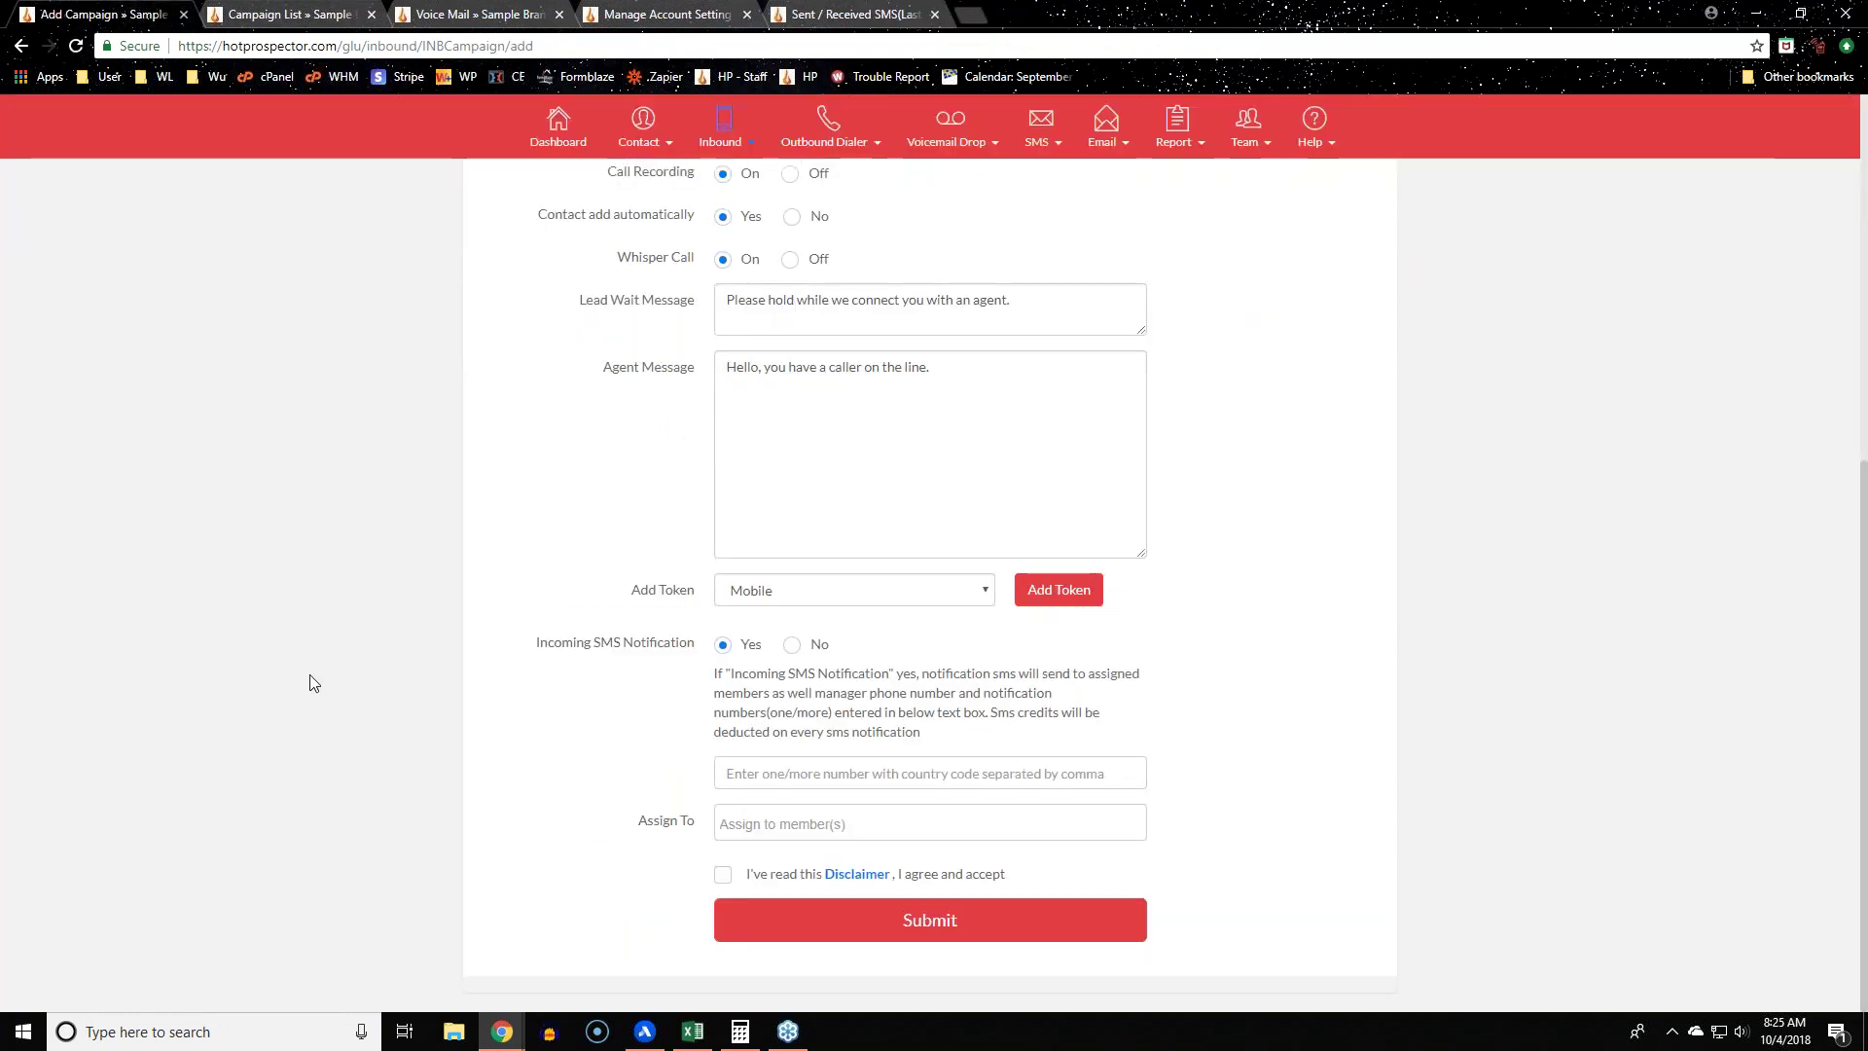
pyautogui.moveTo(532, 645); pyautogui.dragTo(700, 638)
pyautogui.click(421, 721)
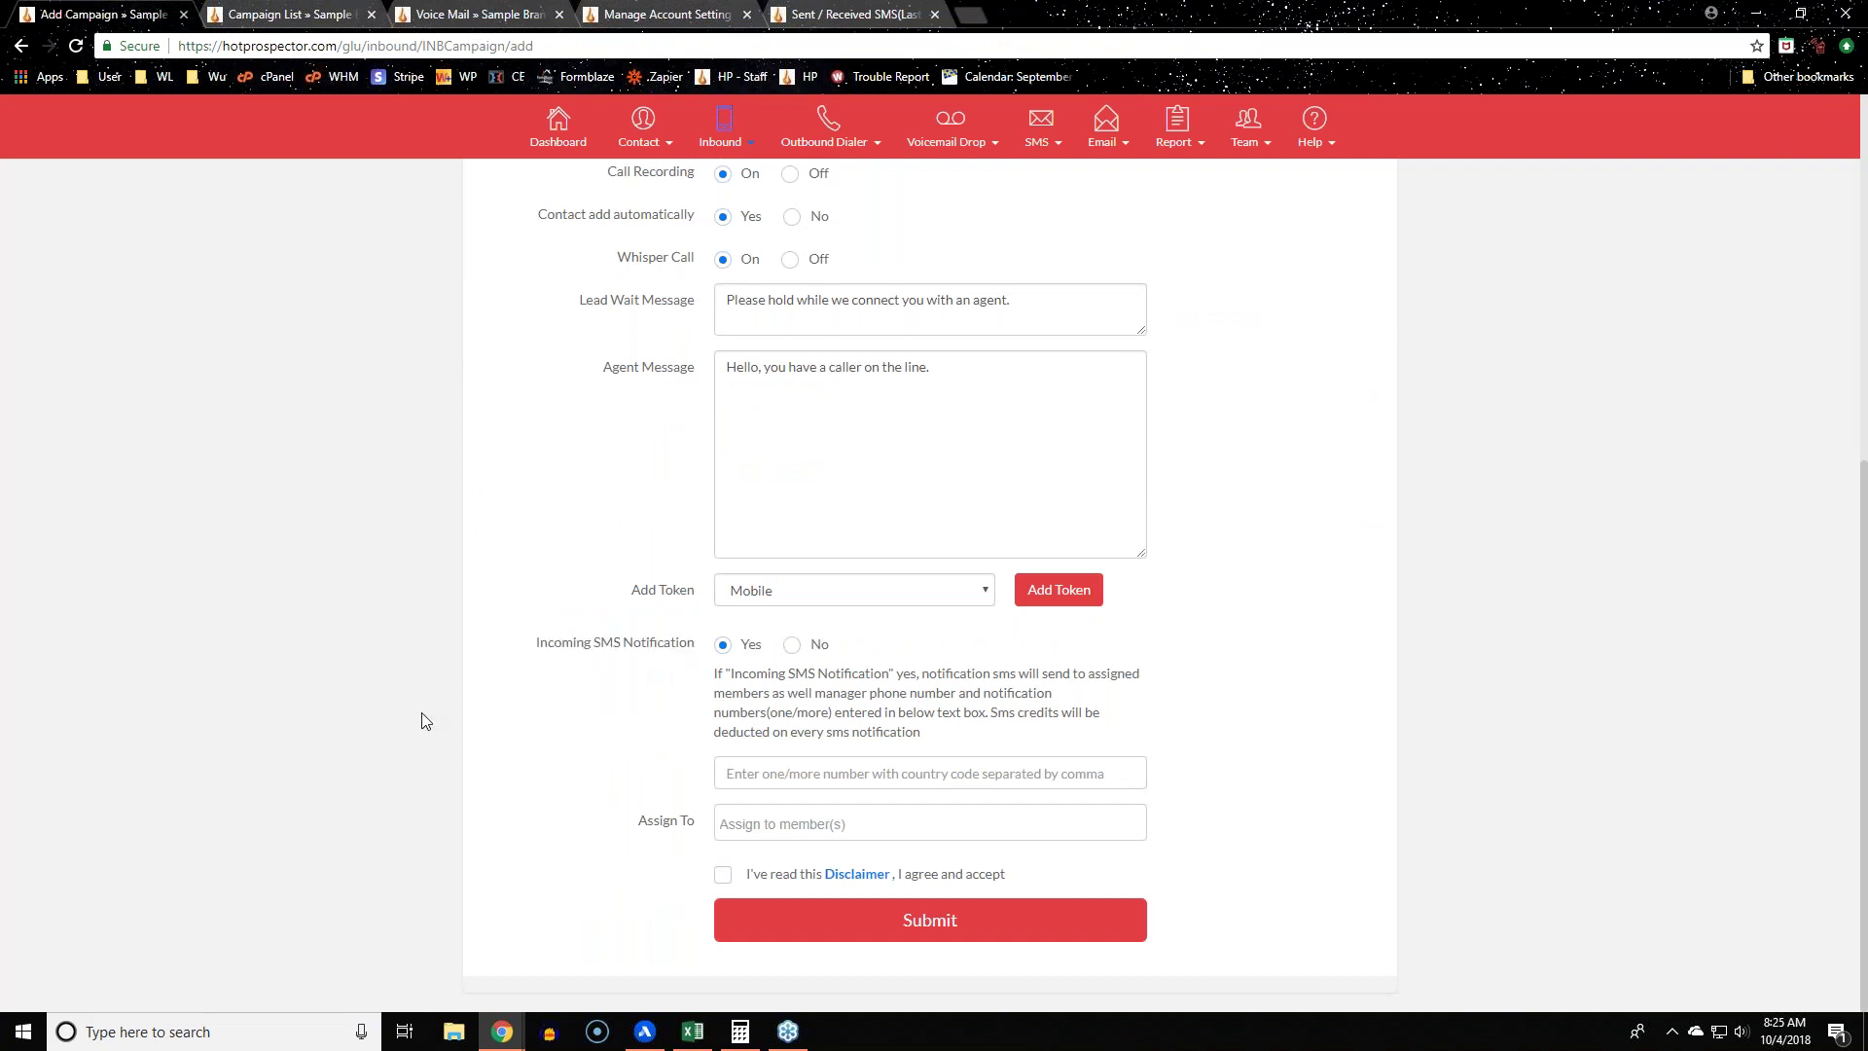
pyautogui.scroll(6, 396, 717)
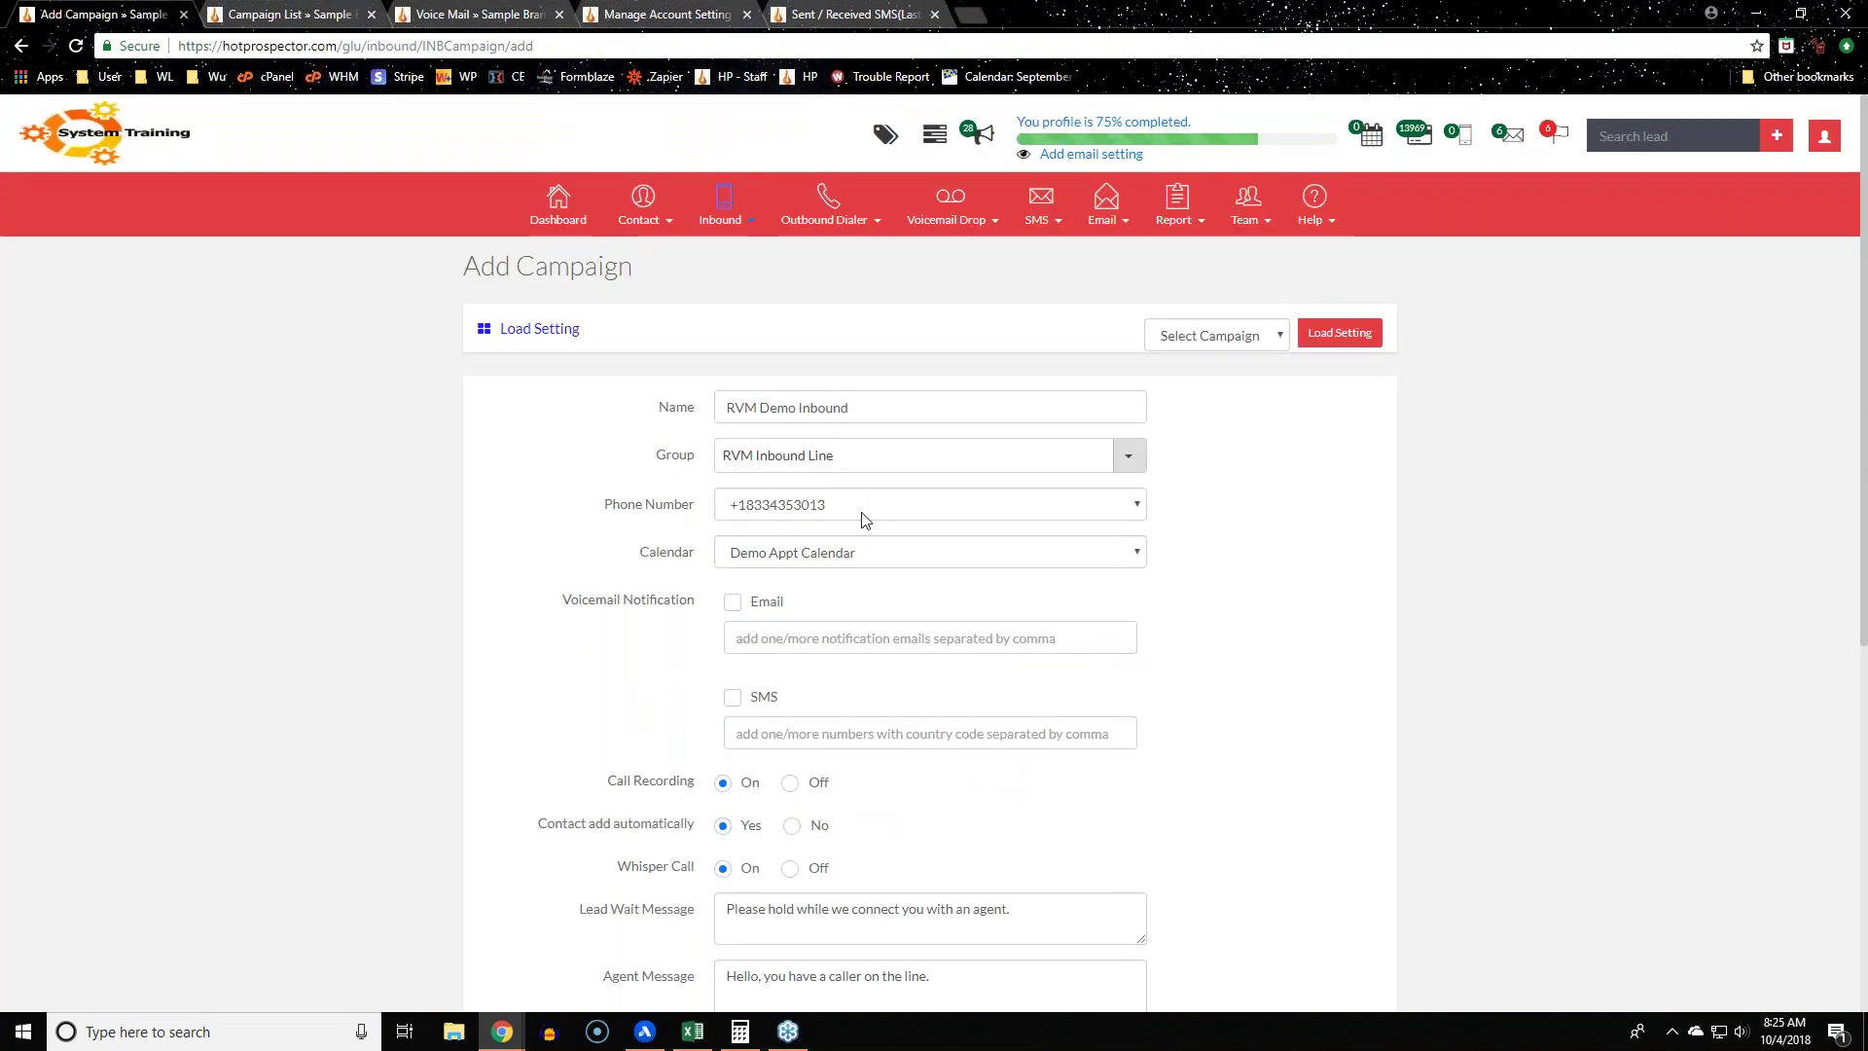
pyautogui.moveTo(1051, 233)
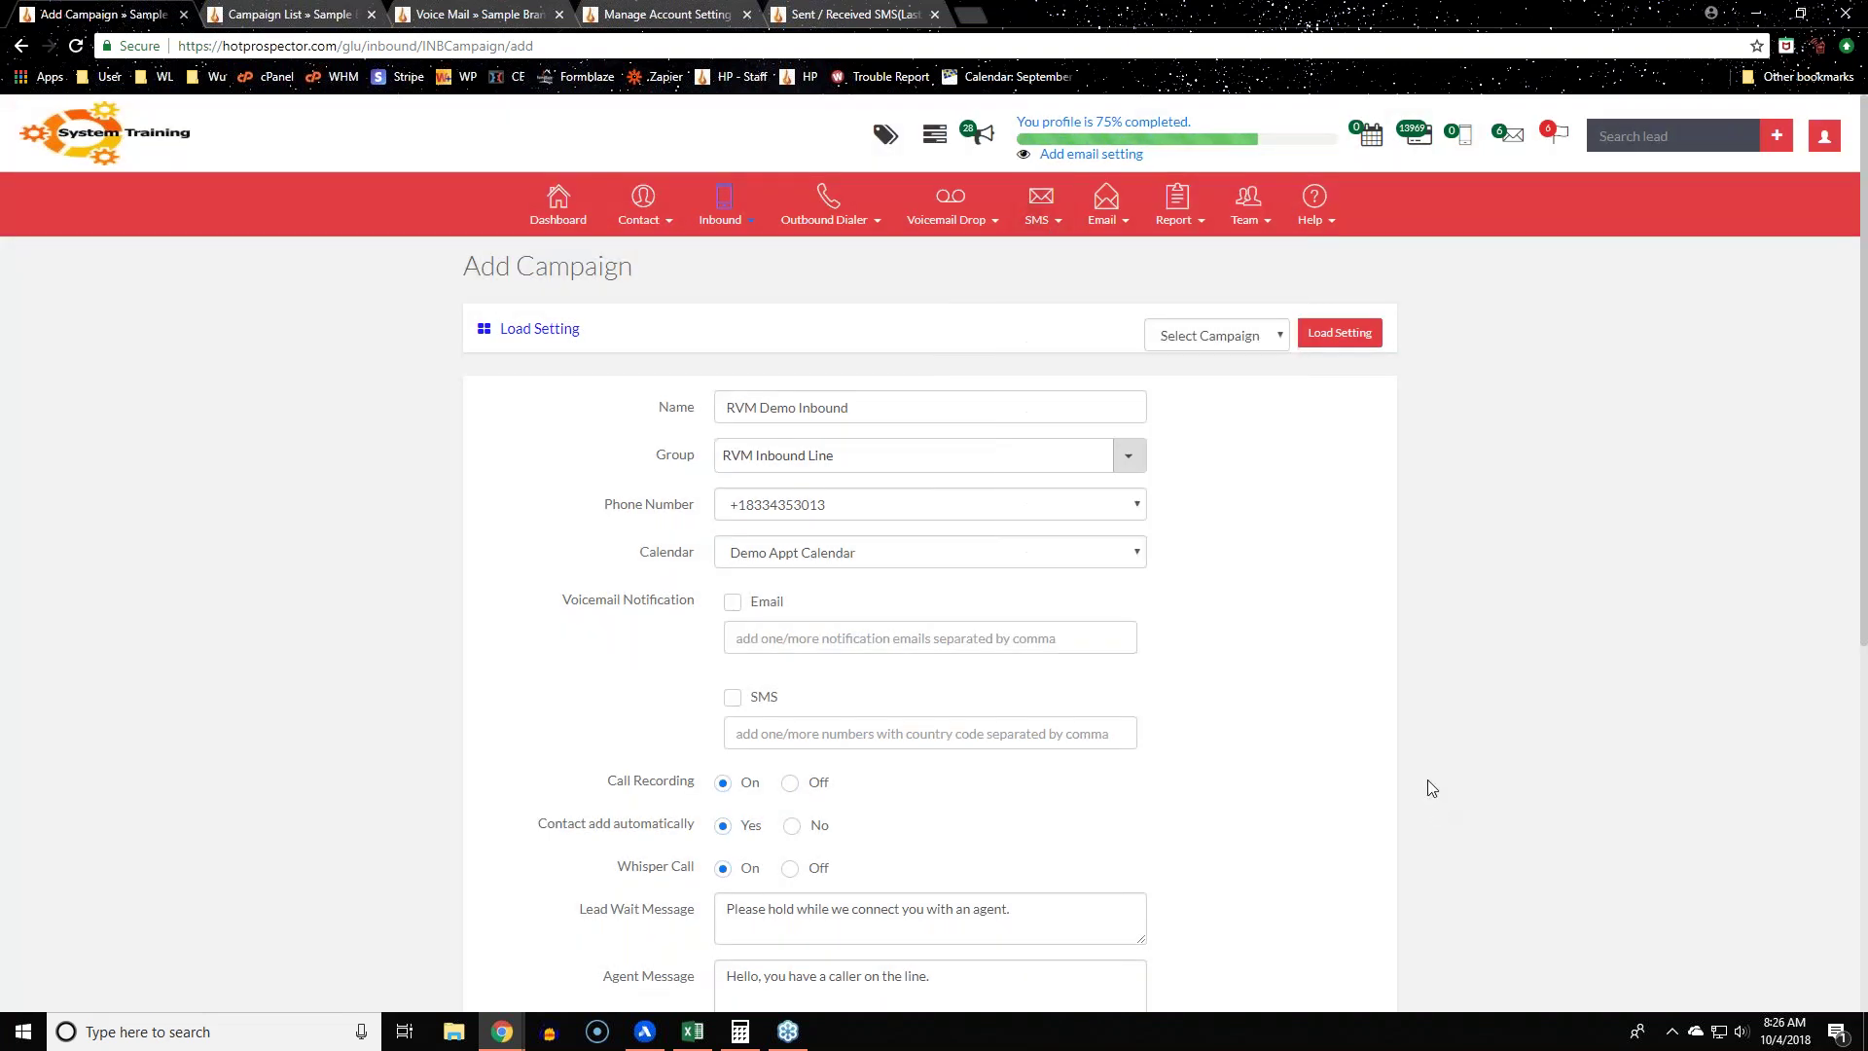
# Step: Check the Assign To members, tick 'I've read this Disclaimer' and submit the campaign
pyautogui.scroll(-6, 1427, 783)
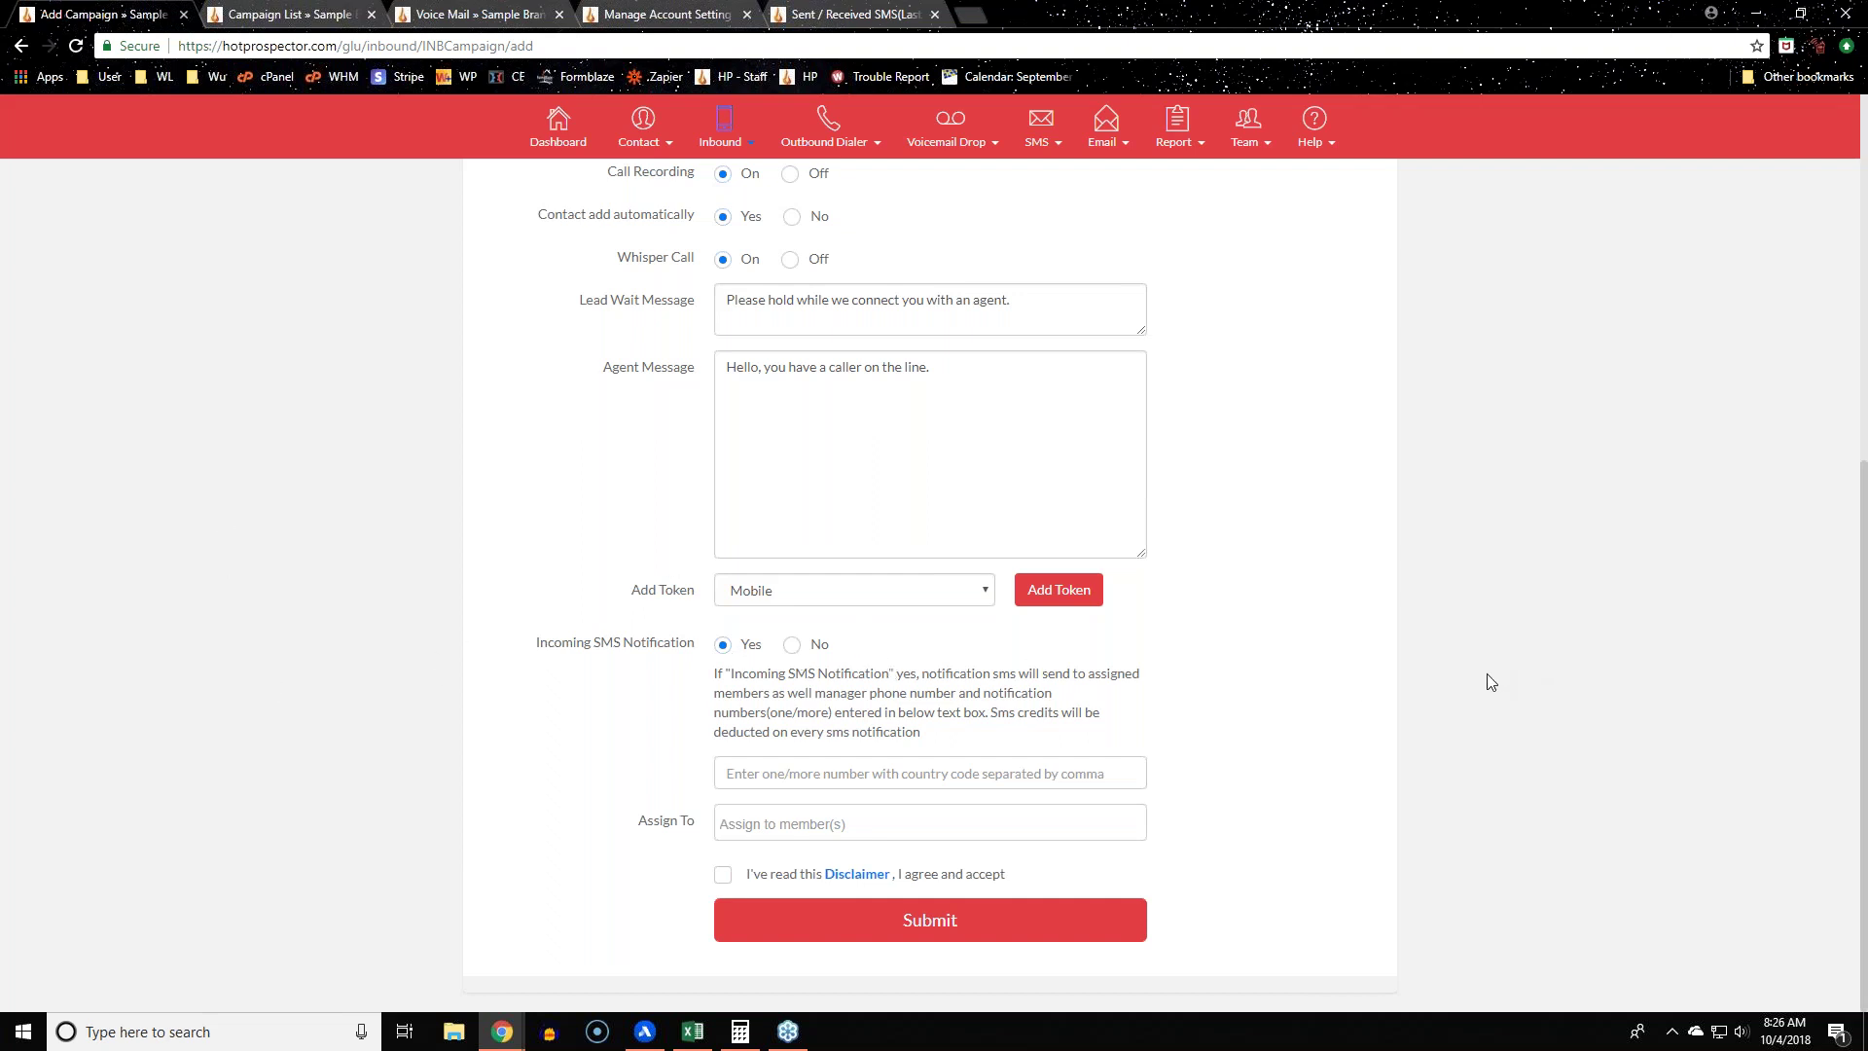
pyautogui.scroll(6, 1486, 674)
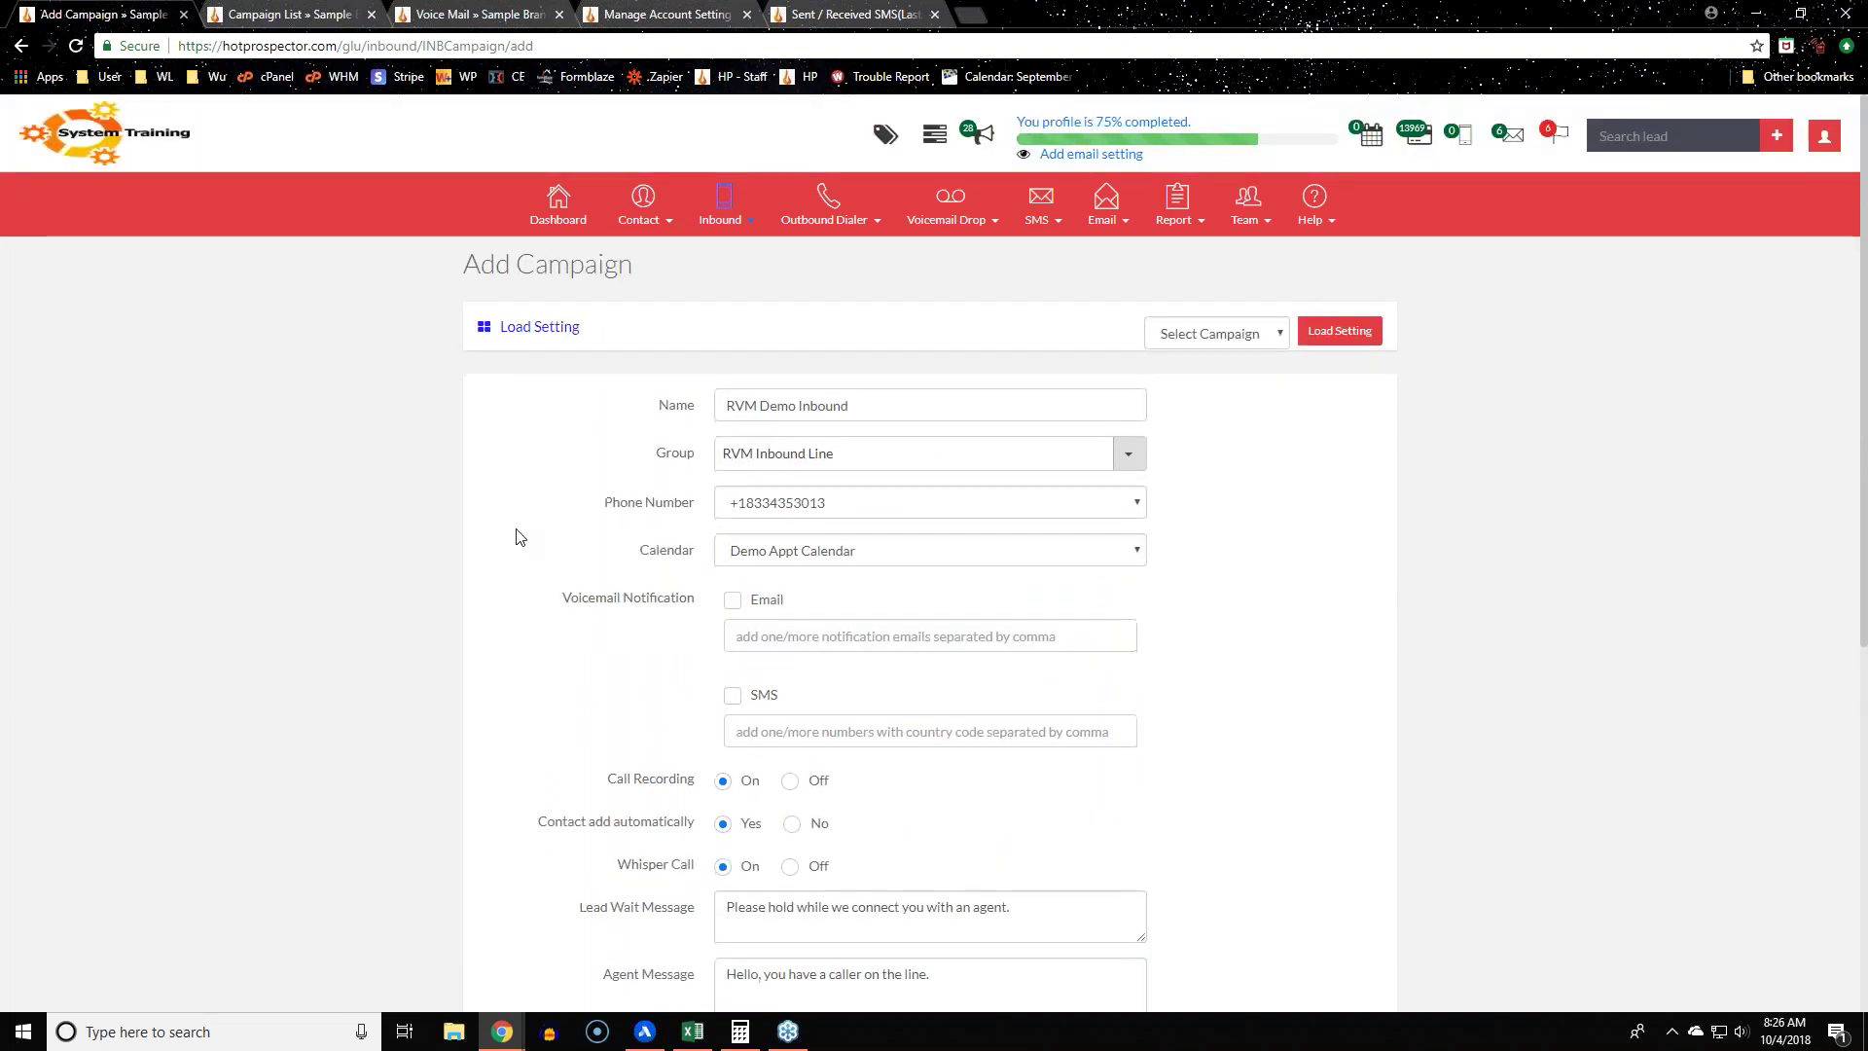
pyautogui.scroll(-6, 516, 537)
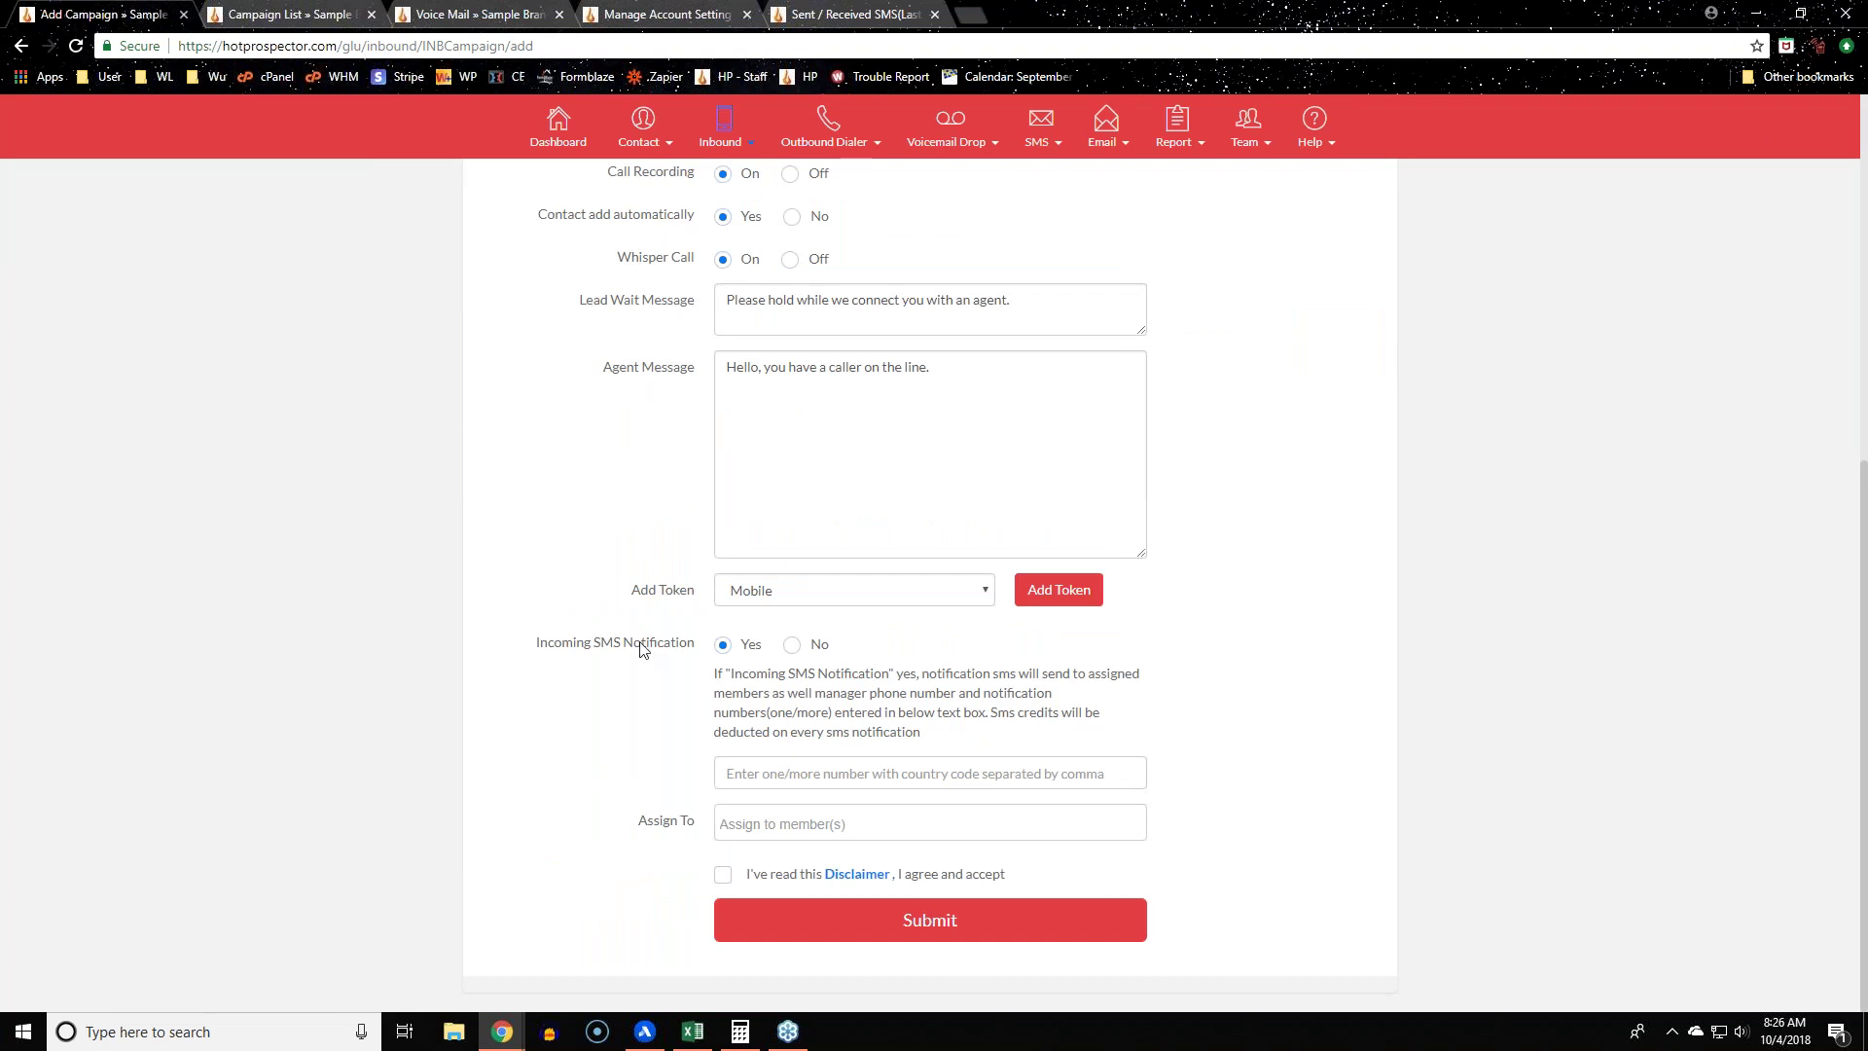
pyautogui.moveTo(595, 819); pyautogui.dragTo(712, 837)
pyautogui.click(1070, 820)
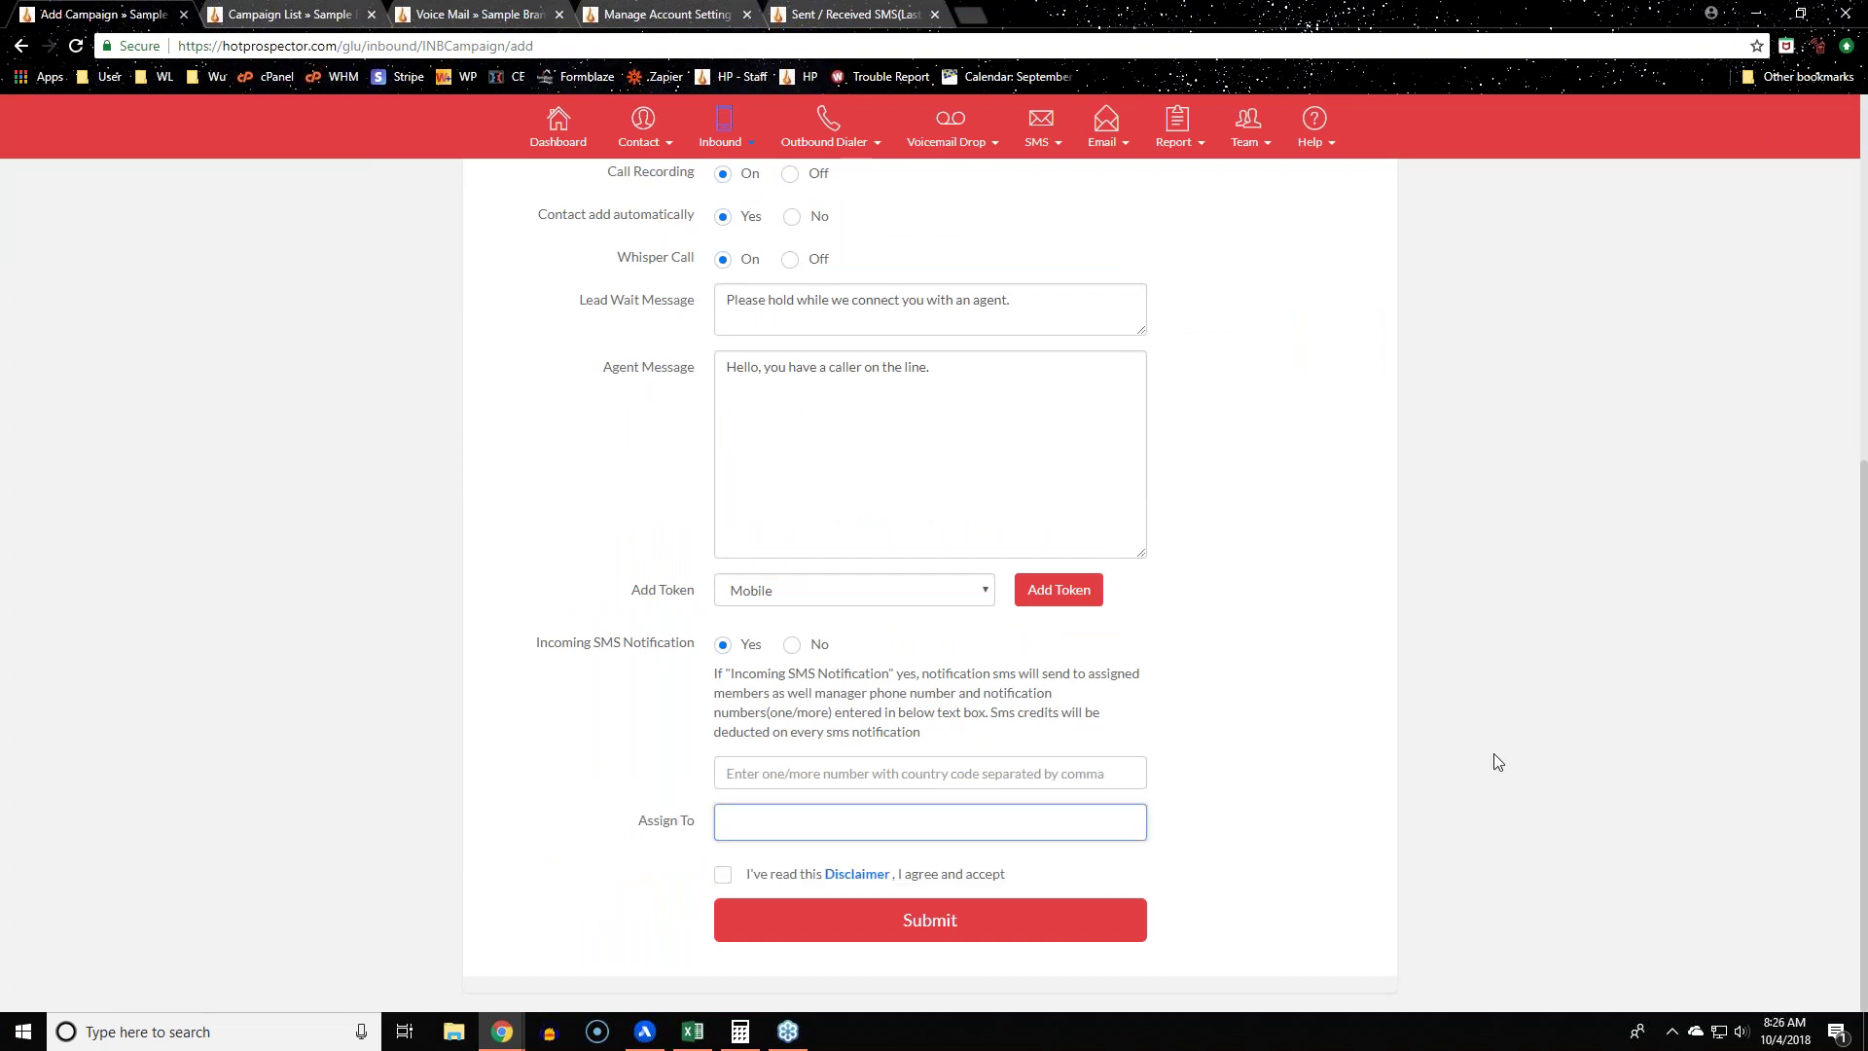
pyautogui.click(723, 873)
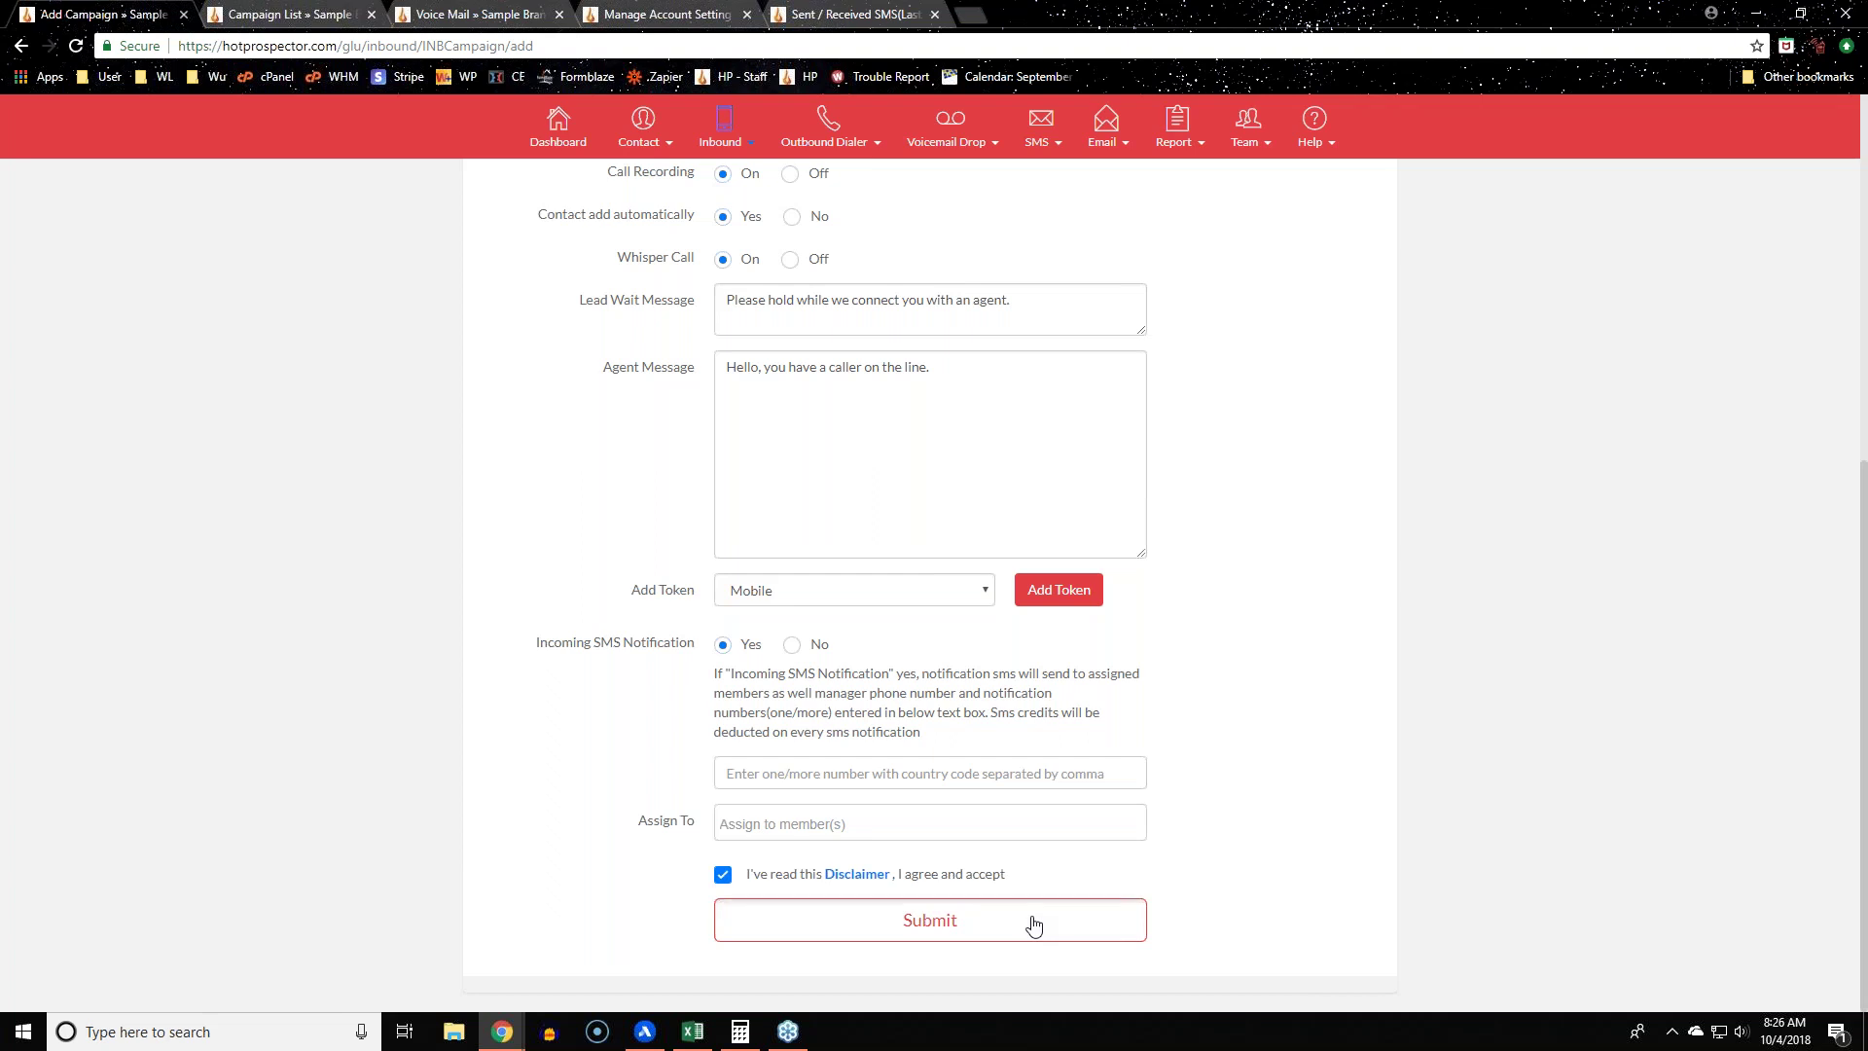
pyautogui.click(1033, 924)
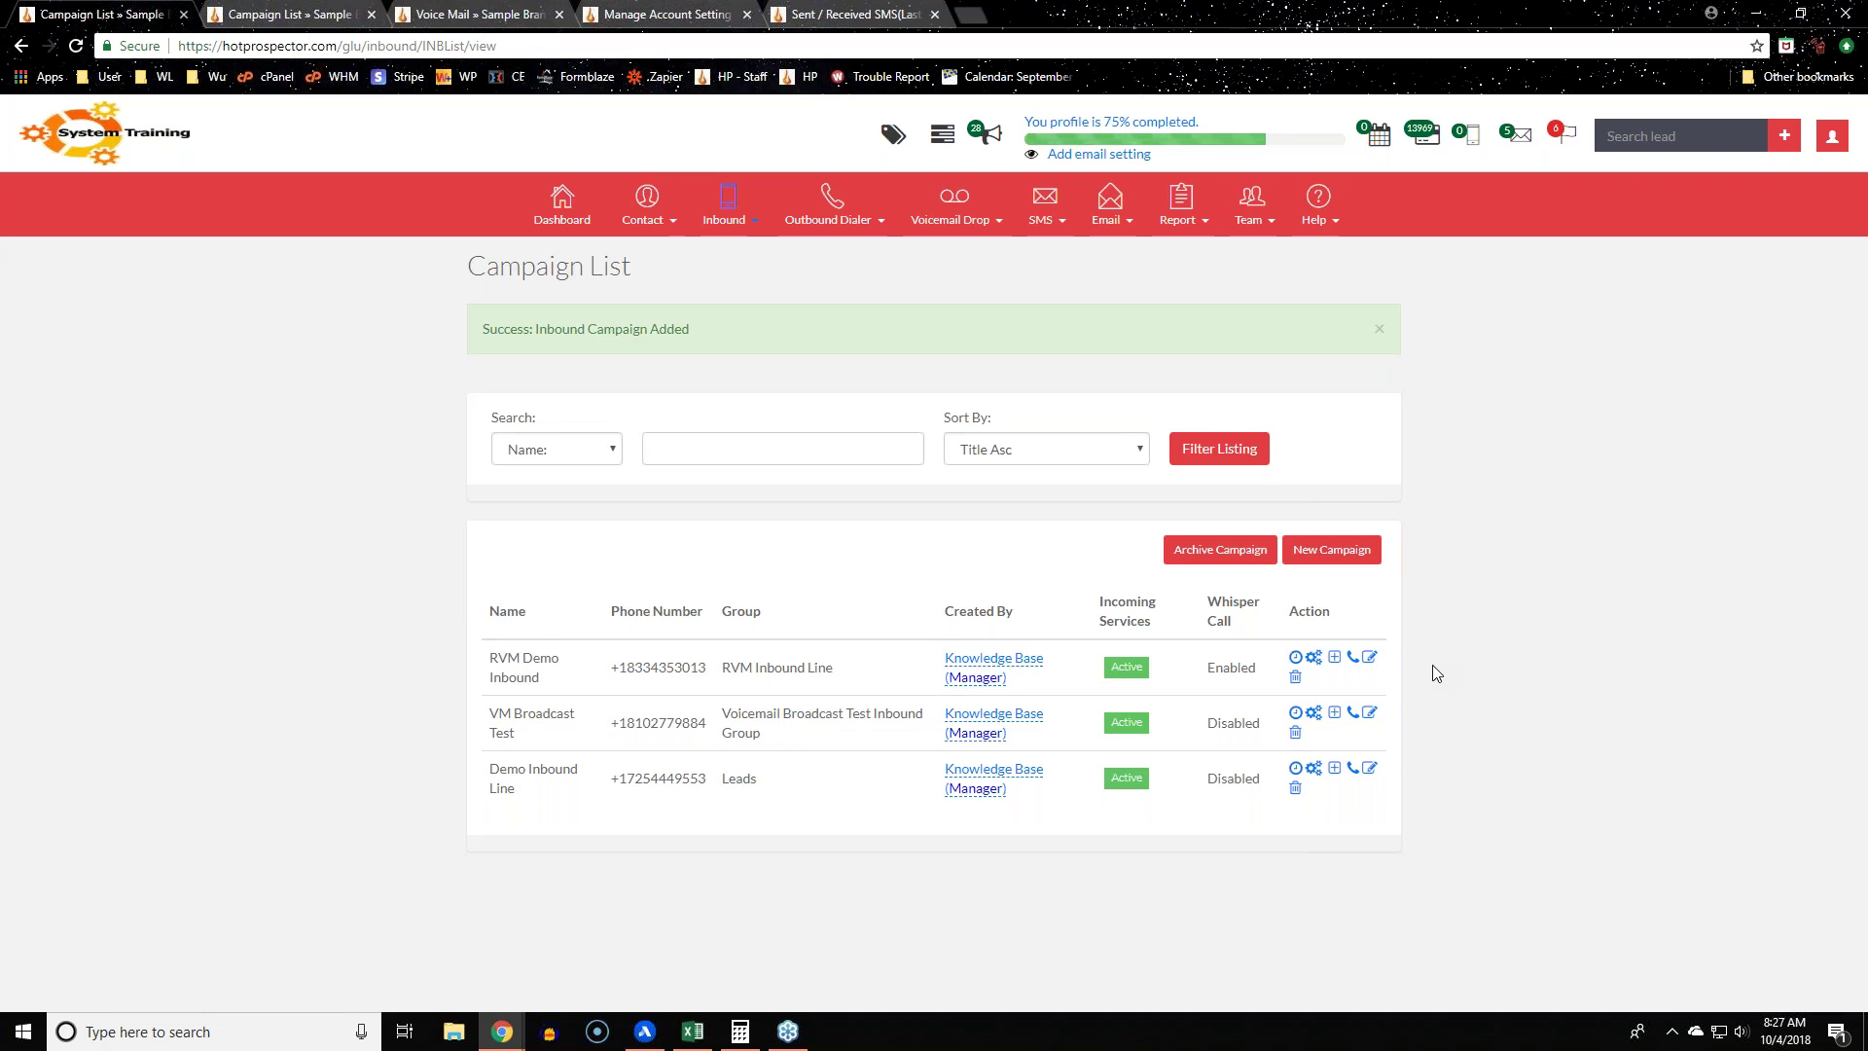
# Step: Open RVM Demo Inbound's Update Campaign form, then go back via Inbound > Campaign List
pyautogui.click(1370, 659)
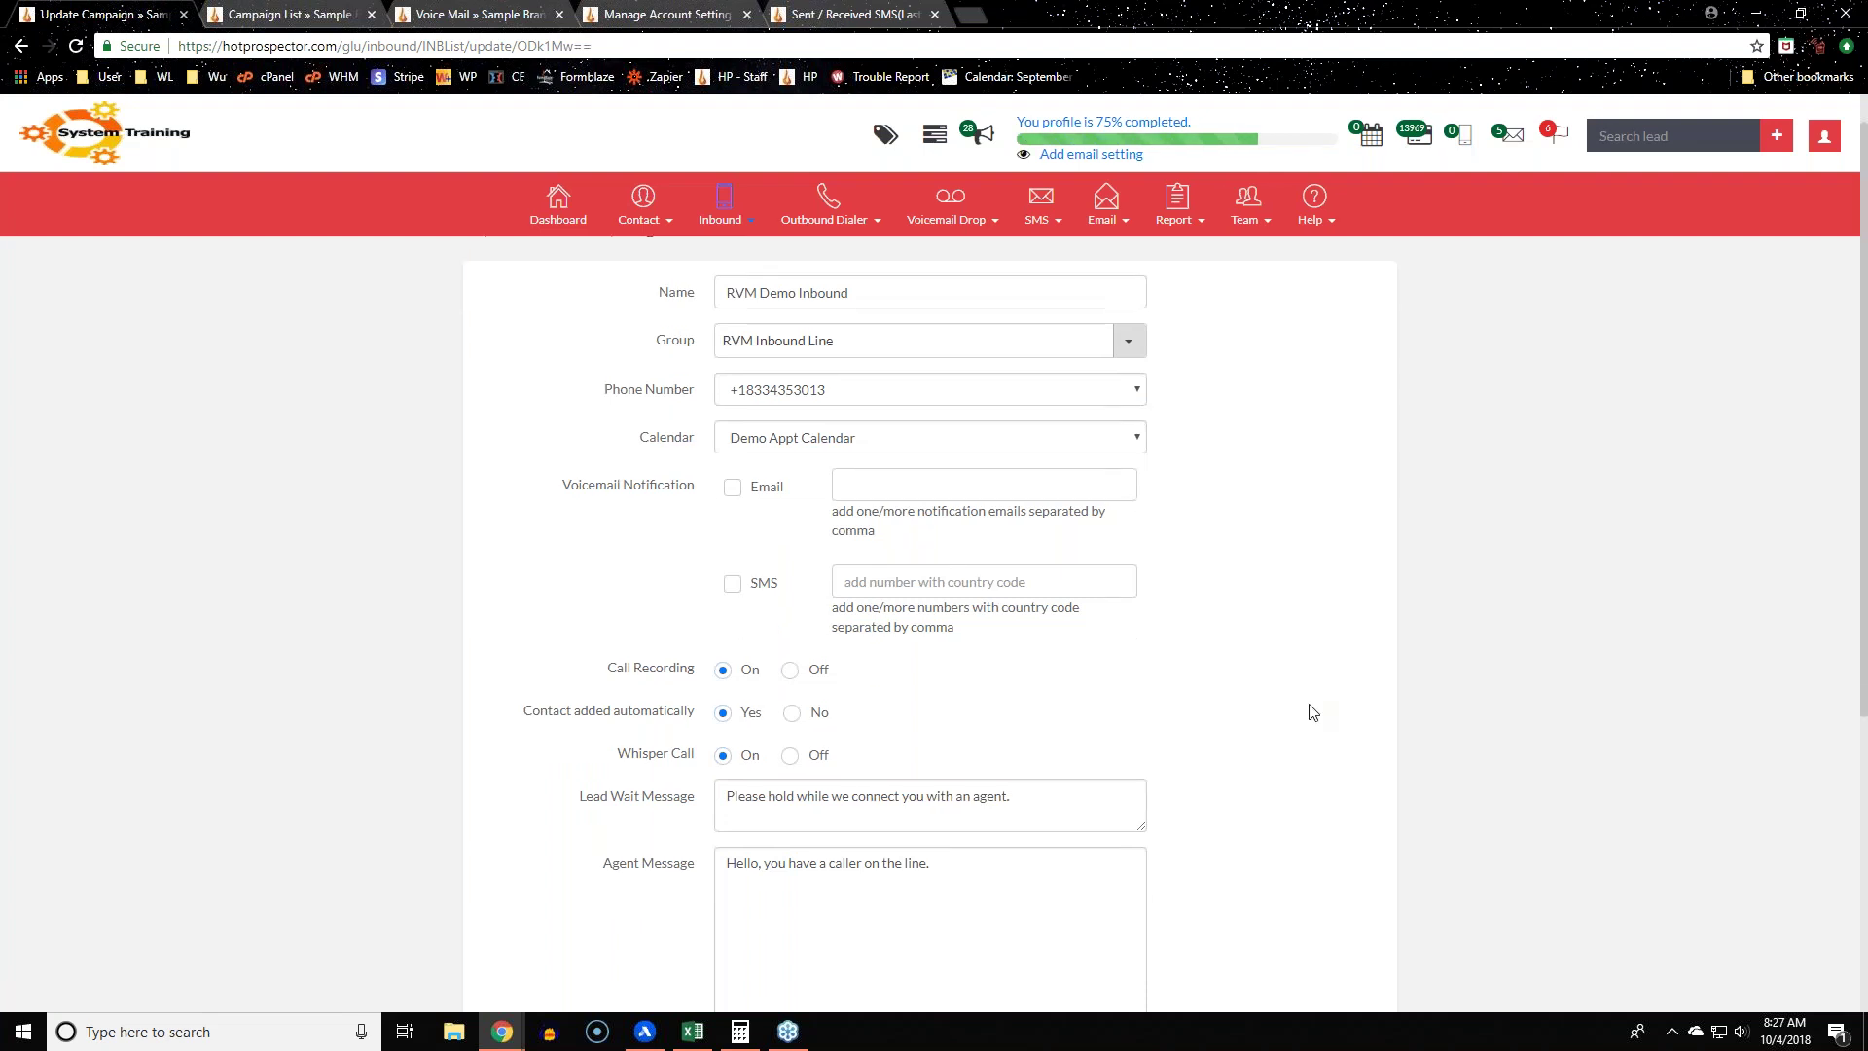
pyautogui.scroll(-5, 1310, 709)
pyautogui.scroll(5, 1309, 709)
pyautogui.moveTo(722, 209)
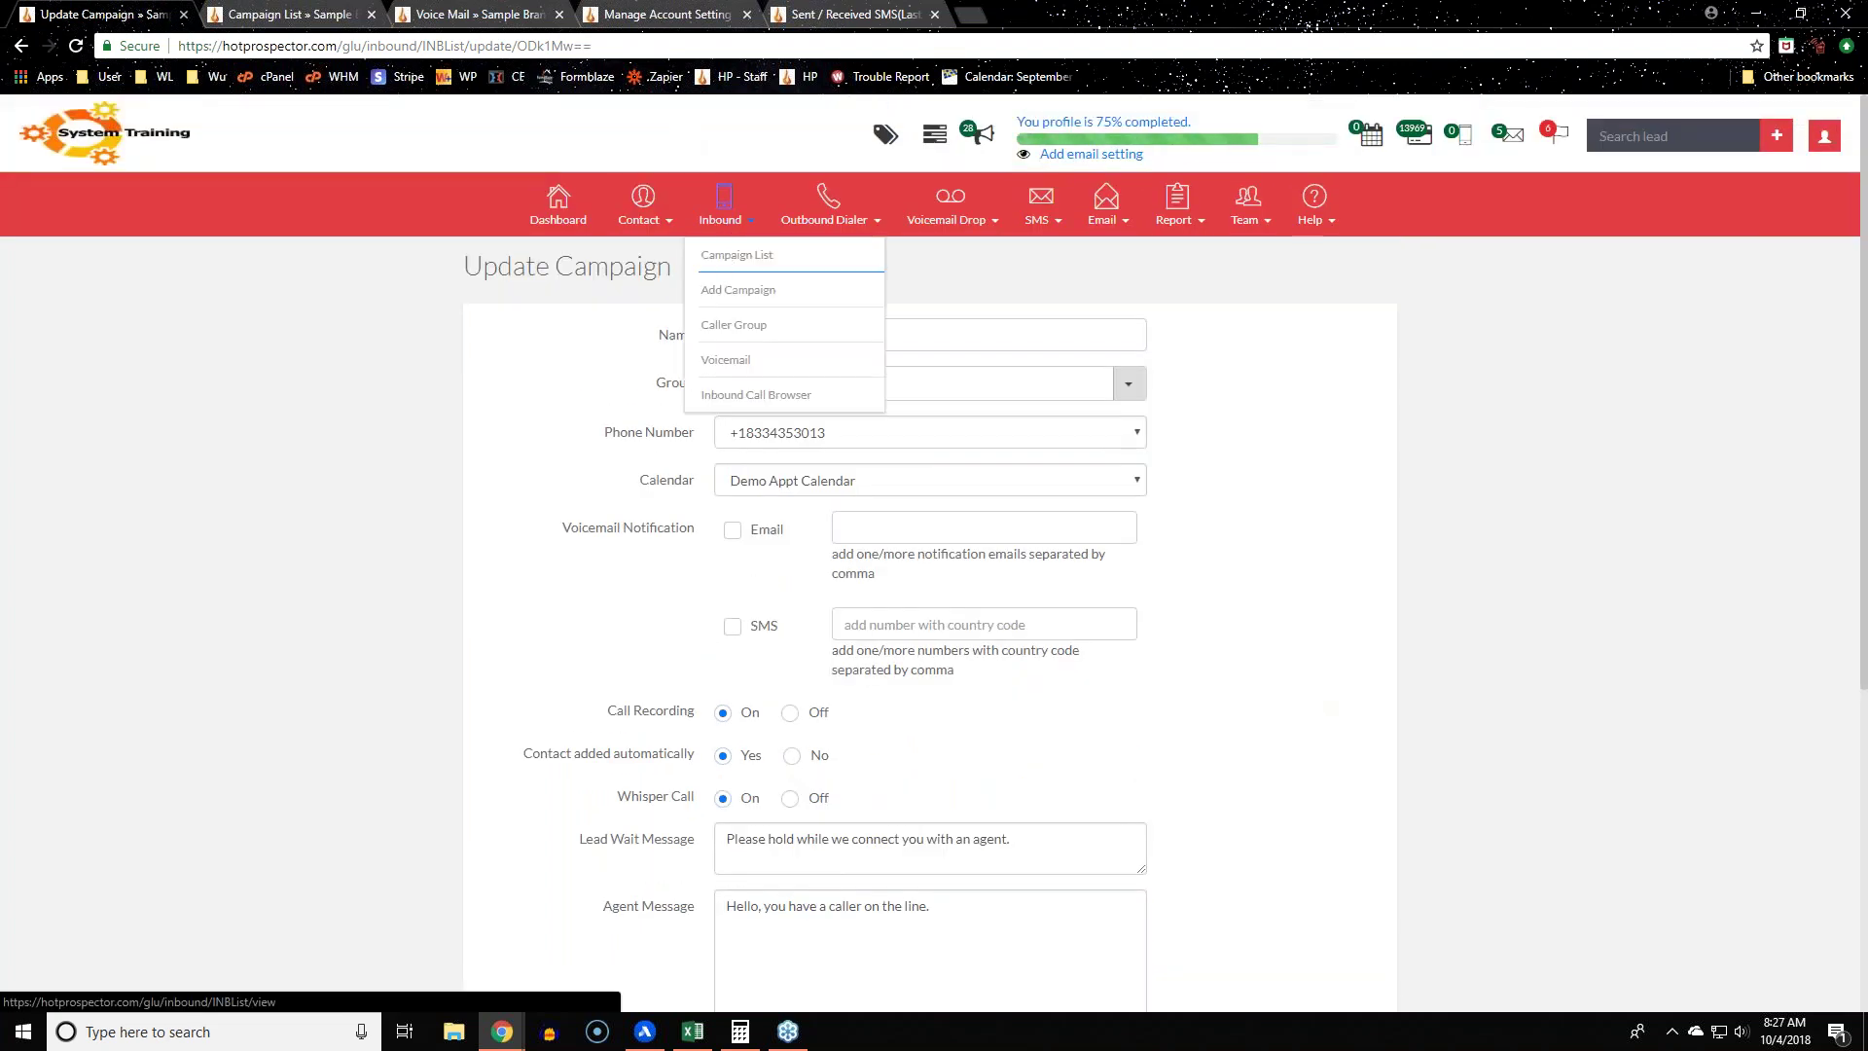
pyautogui.click(729, 258)
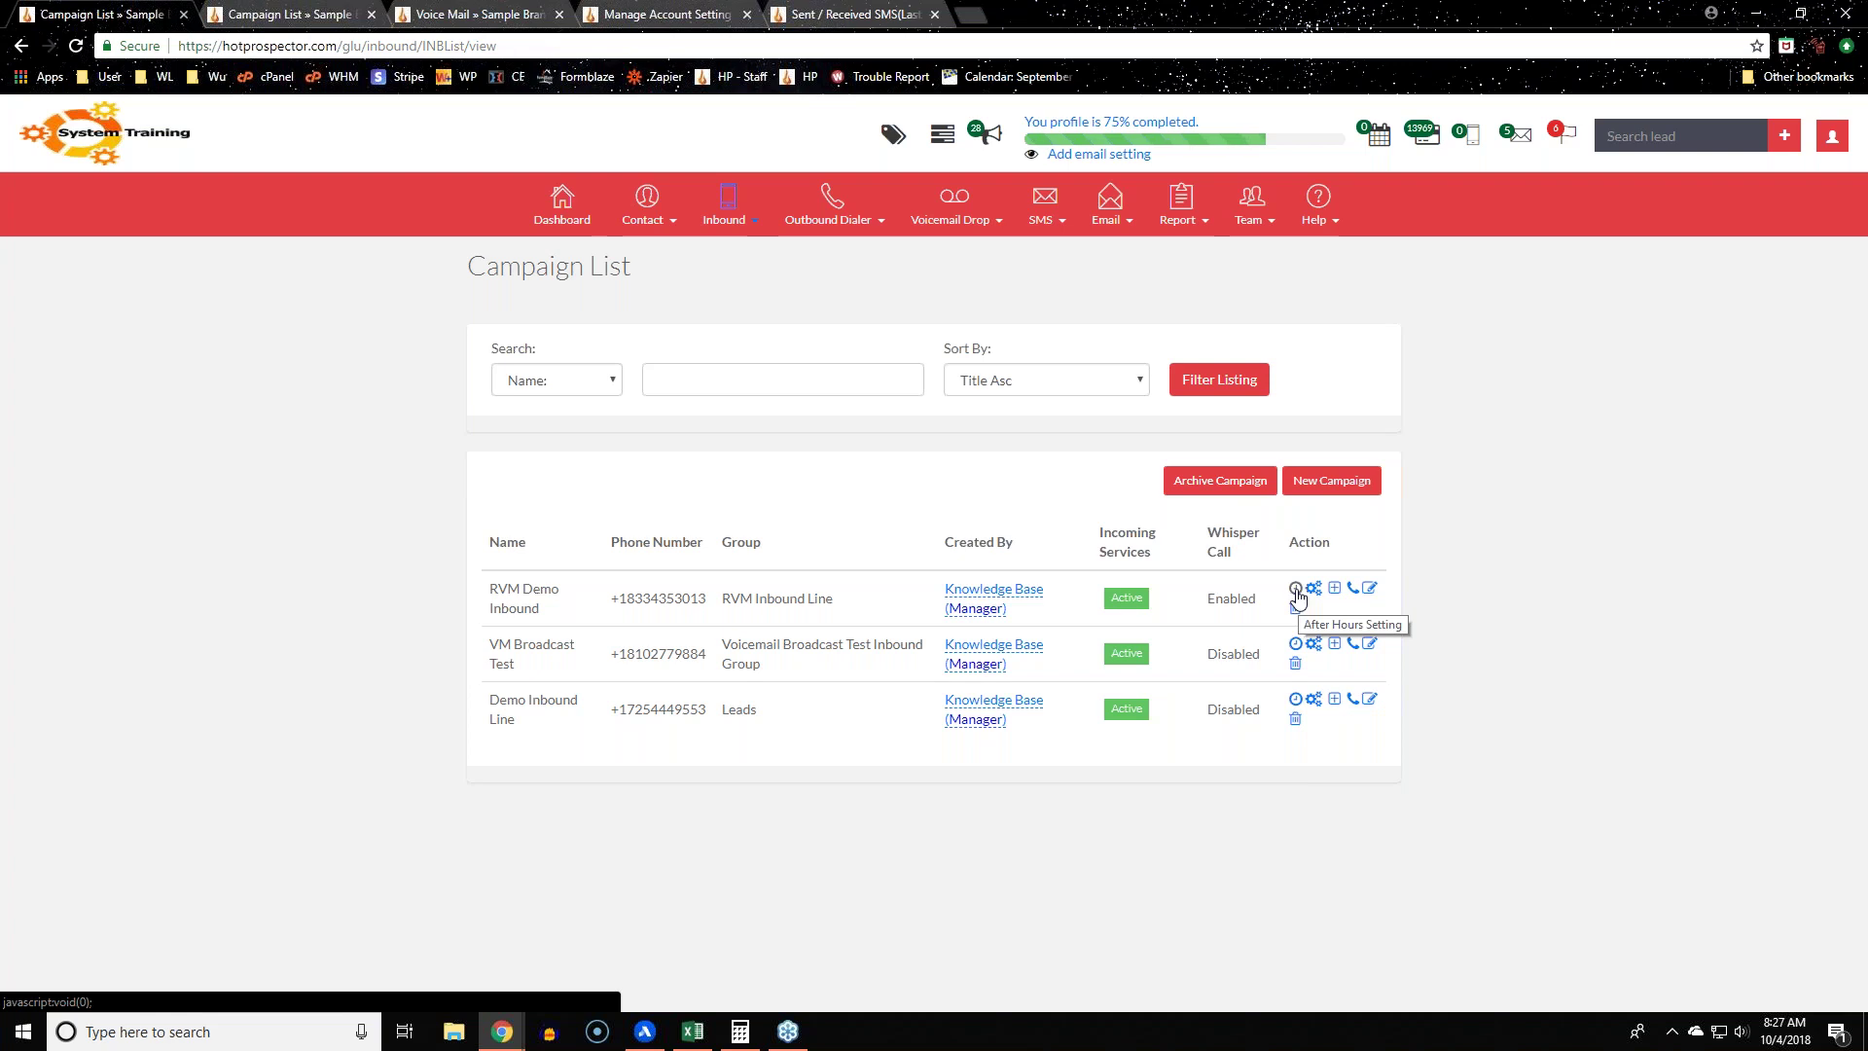
# Step: Open RVM Demo Inbound's After Hours Setting and tick Monday through Thursday as working days
pyautogui.click(1296, 591)
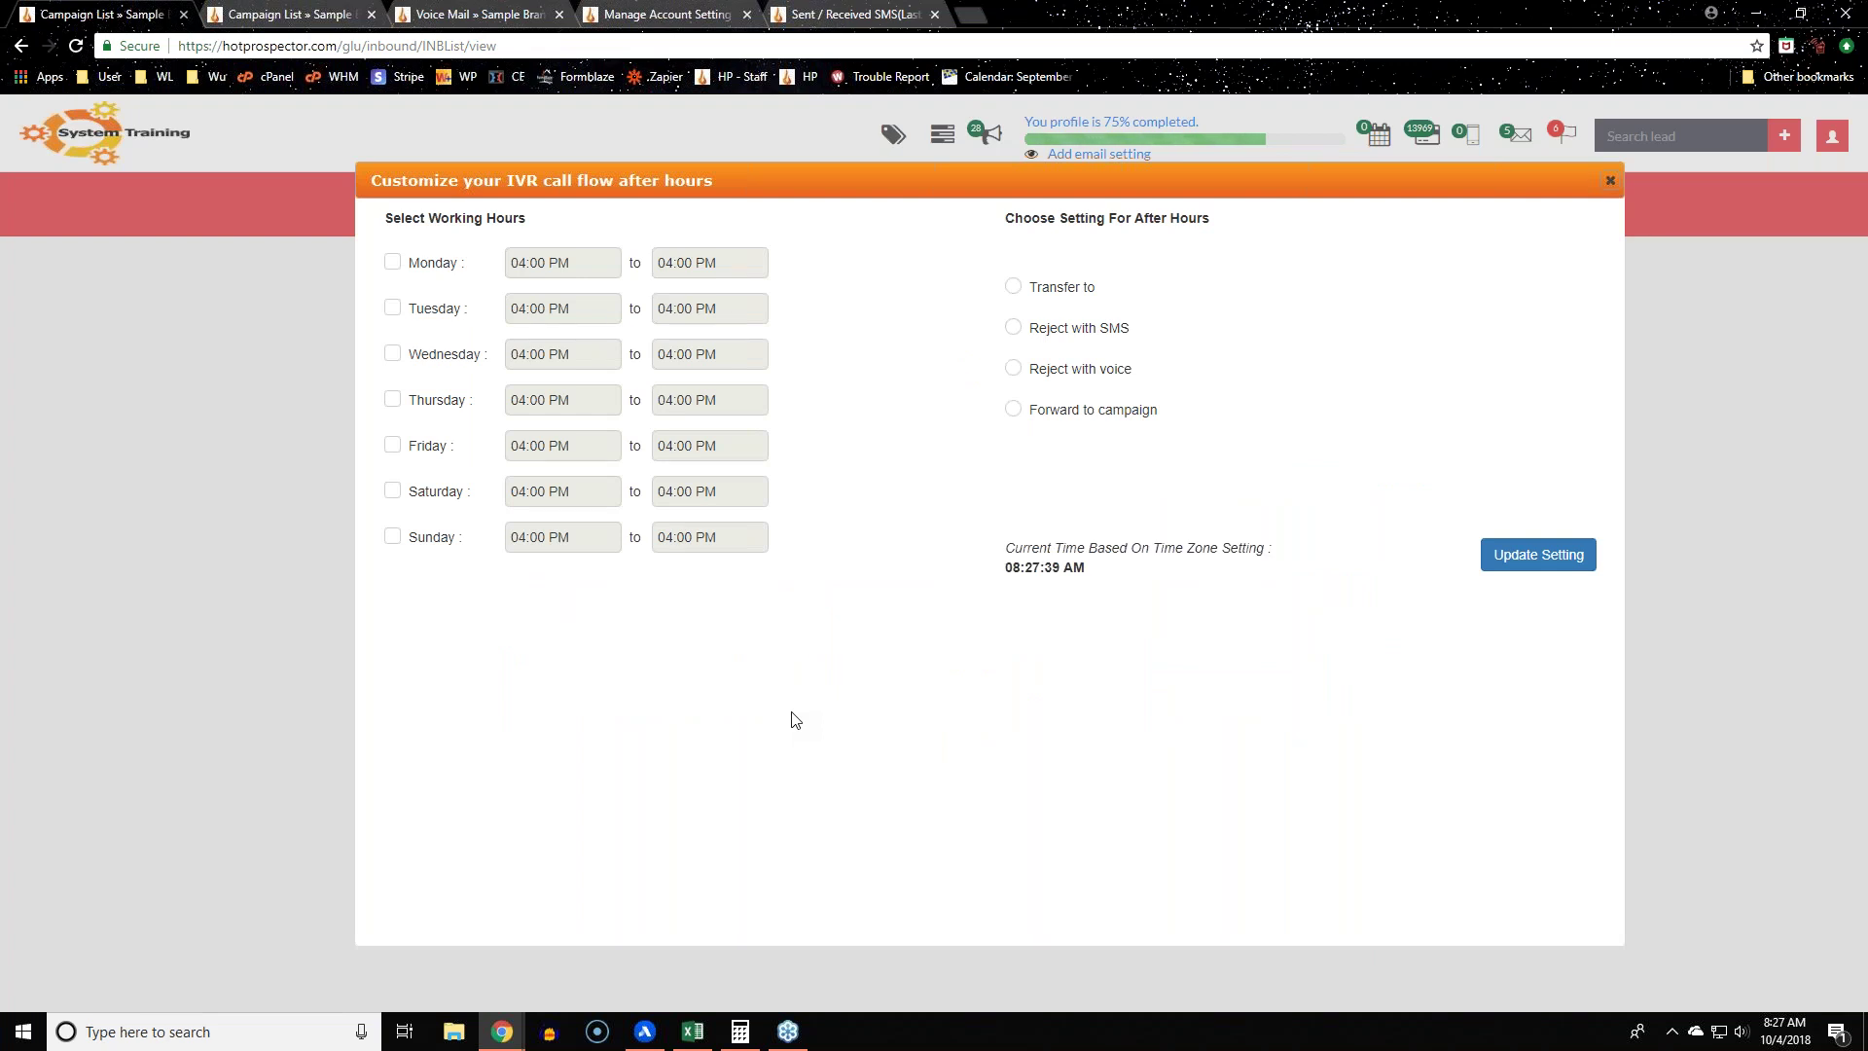
pyautogui.click(392, 261)
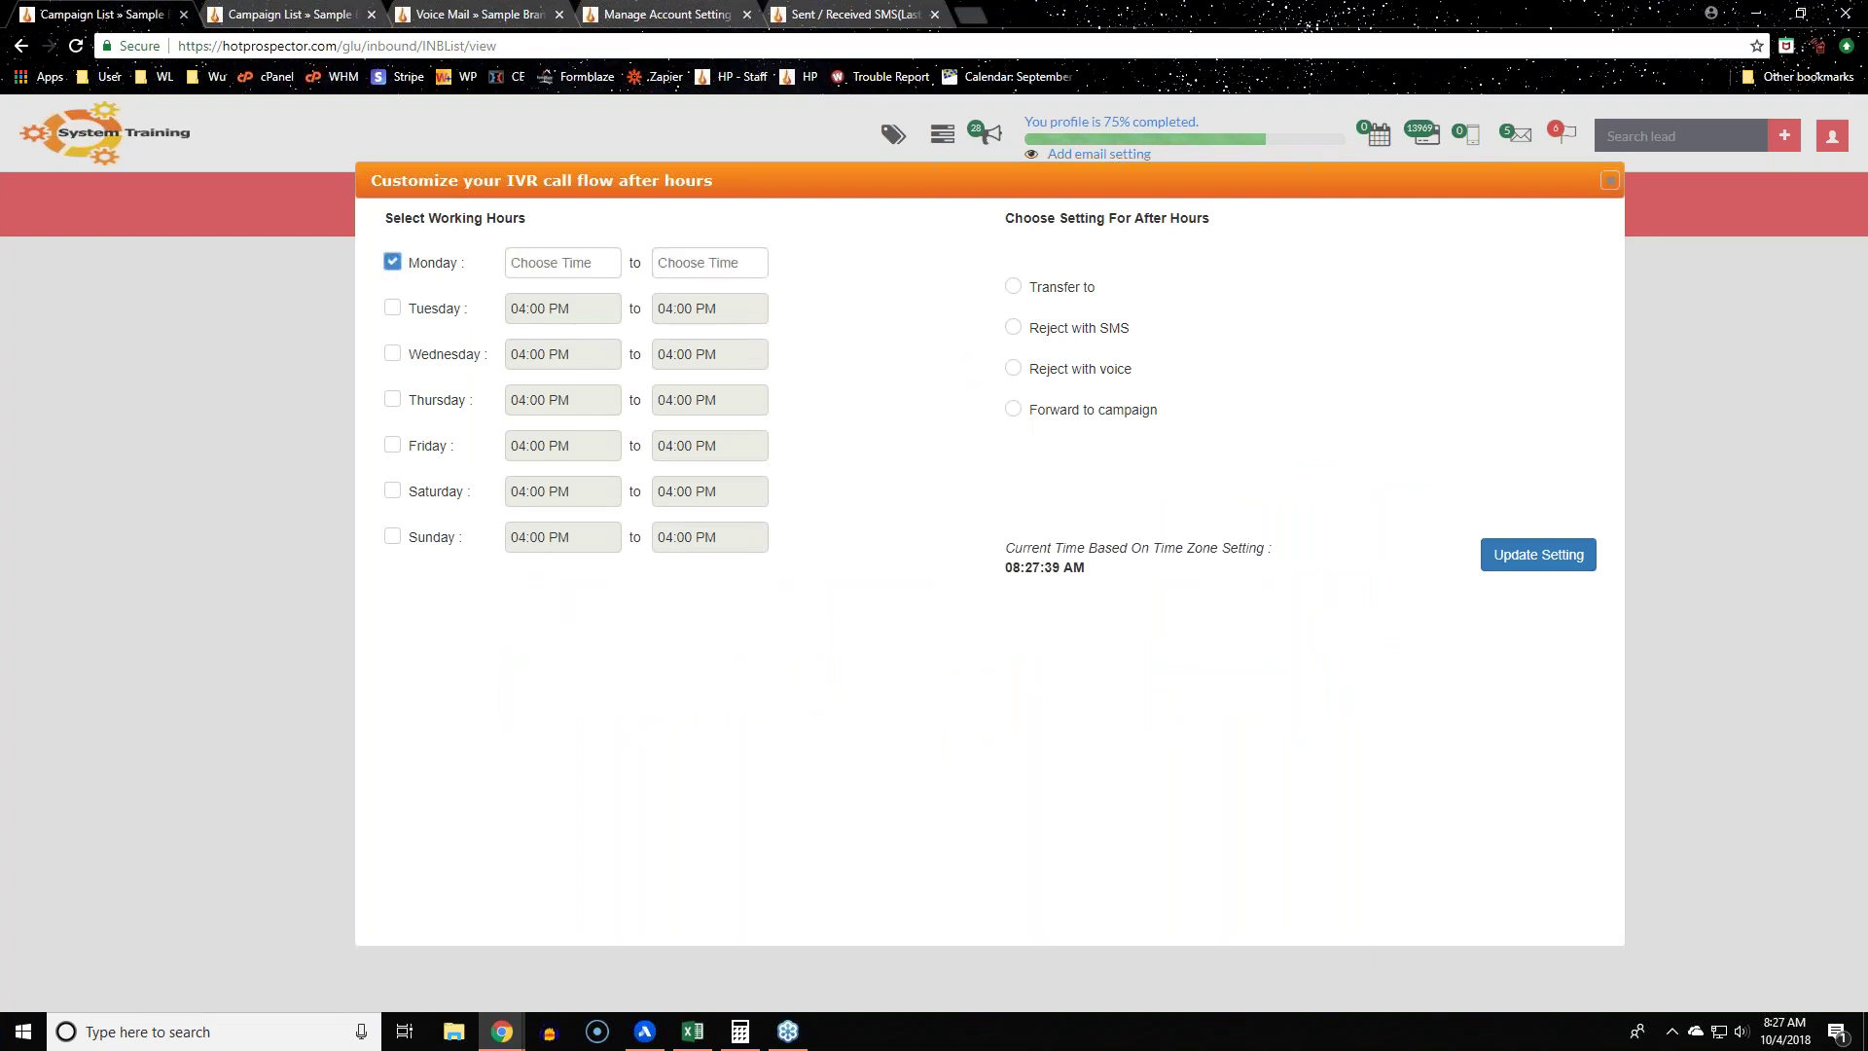
pyautogui.click(392, 307)
pyautogui.click(392, 353)
pyautogui.click(392, 400)
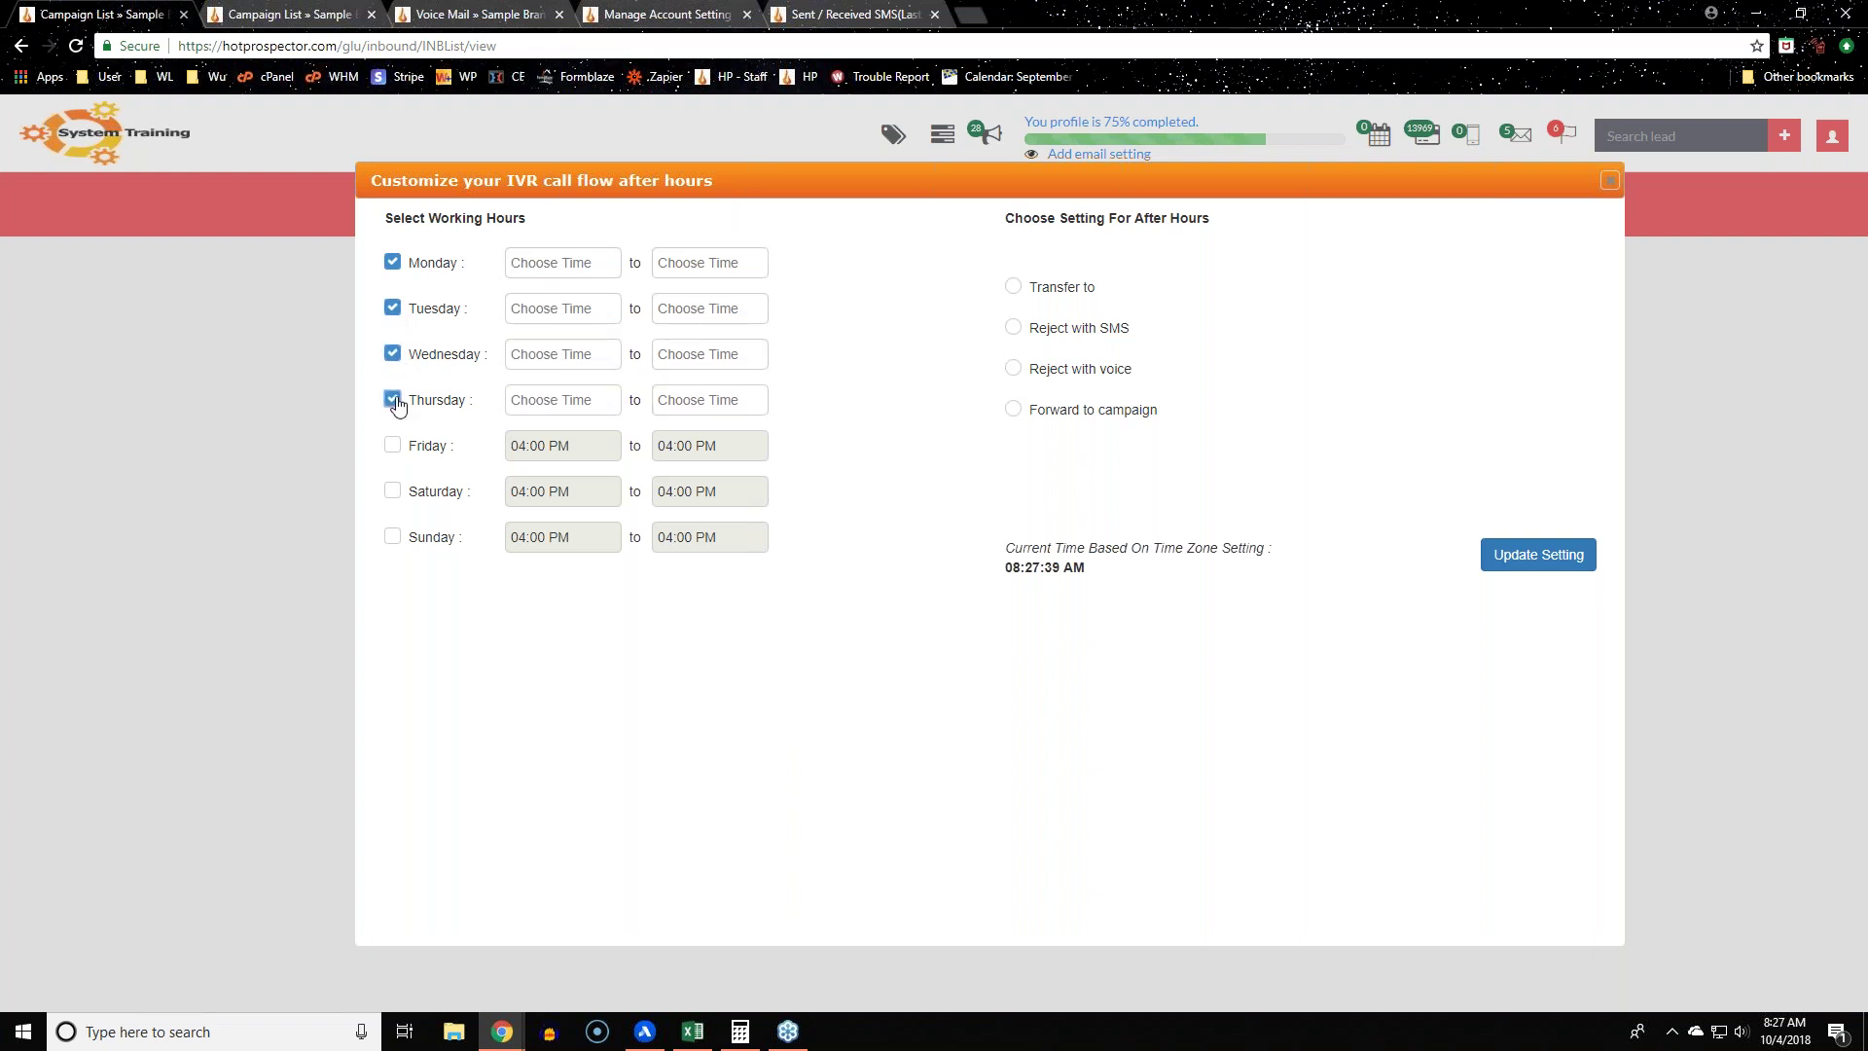
pyautogui.click(571, 267)
pyautogui.scroll(-8, 564, 418)
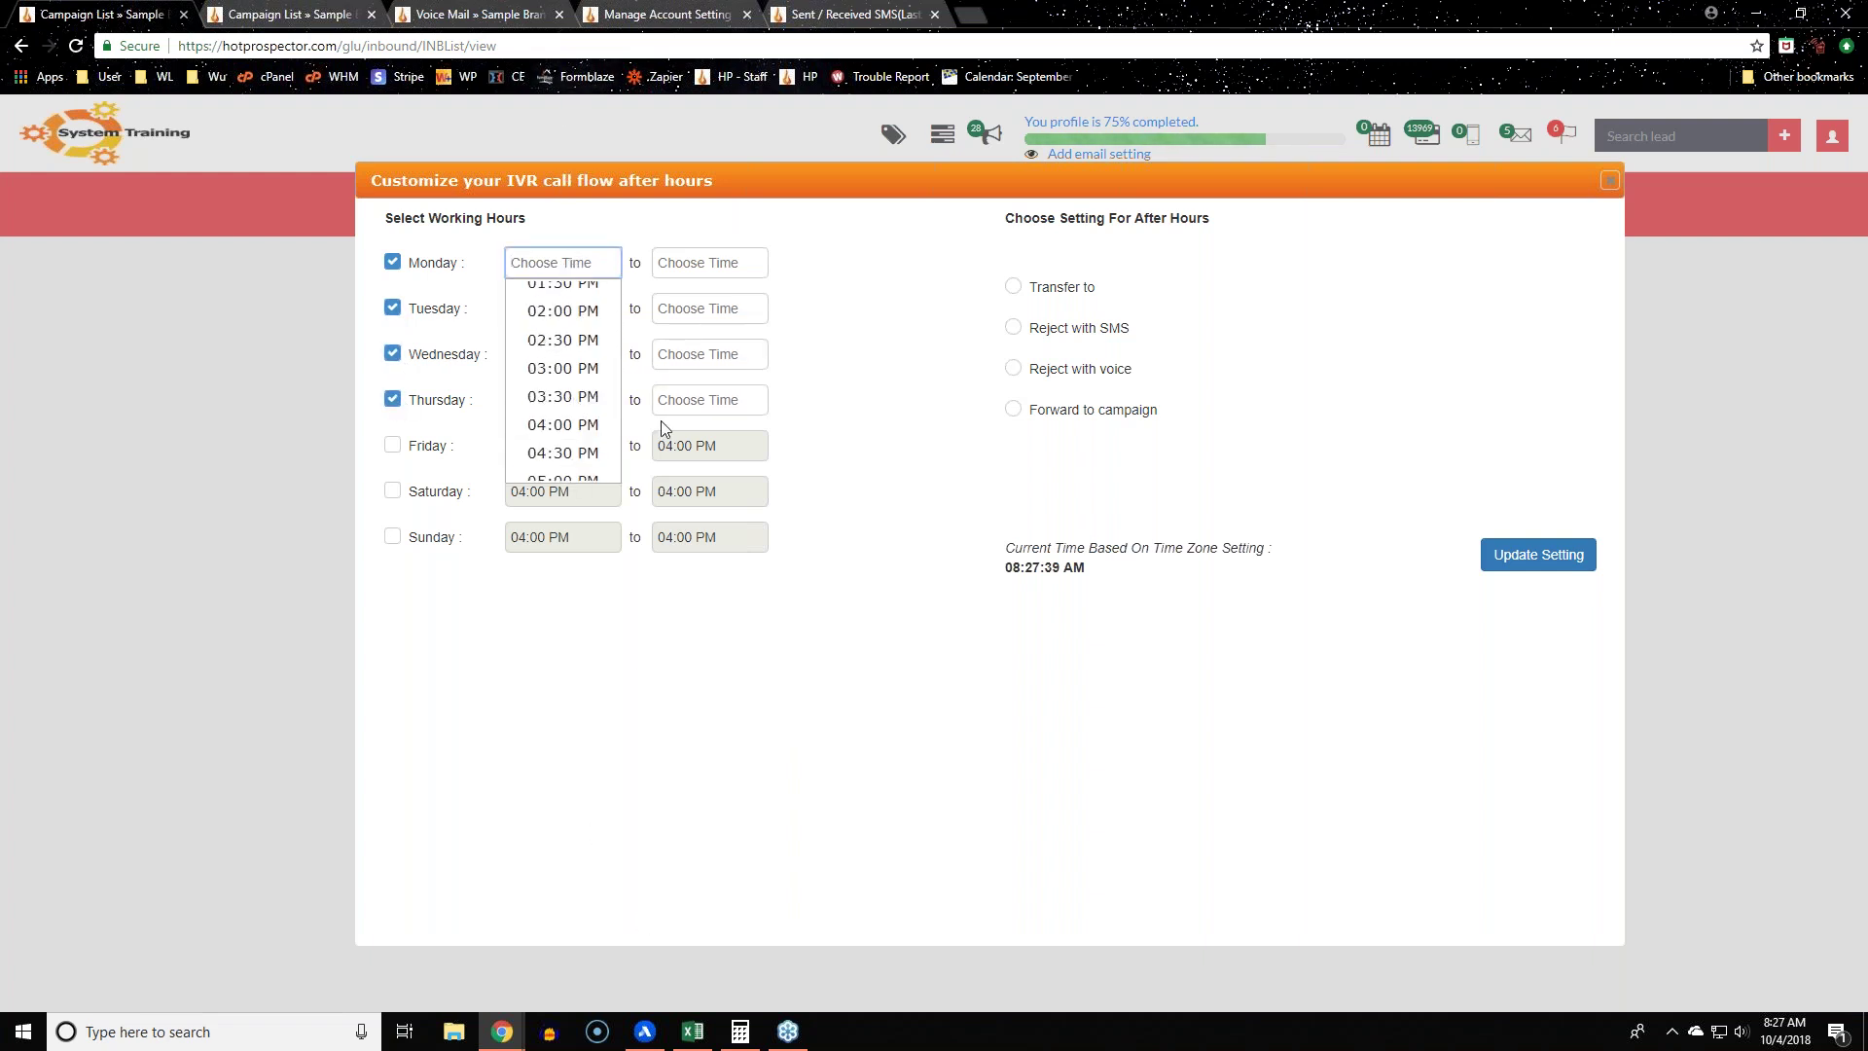
pyautogui.click(924, 453)
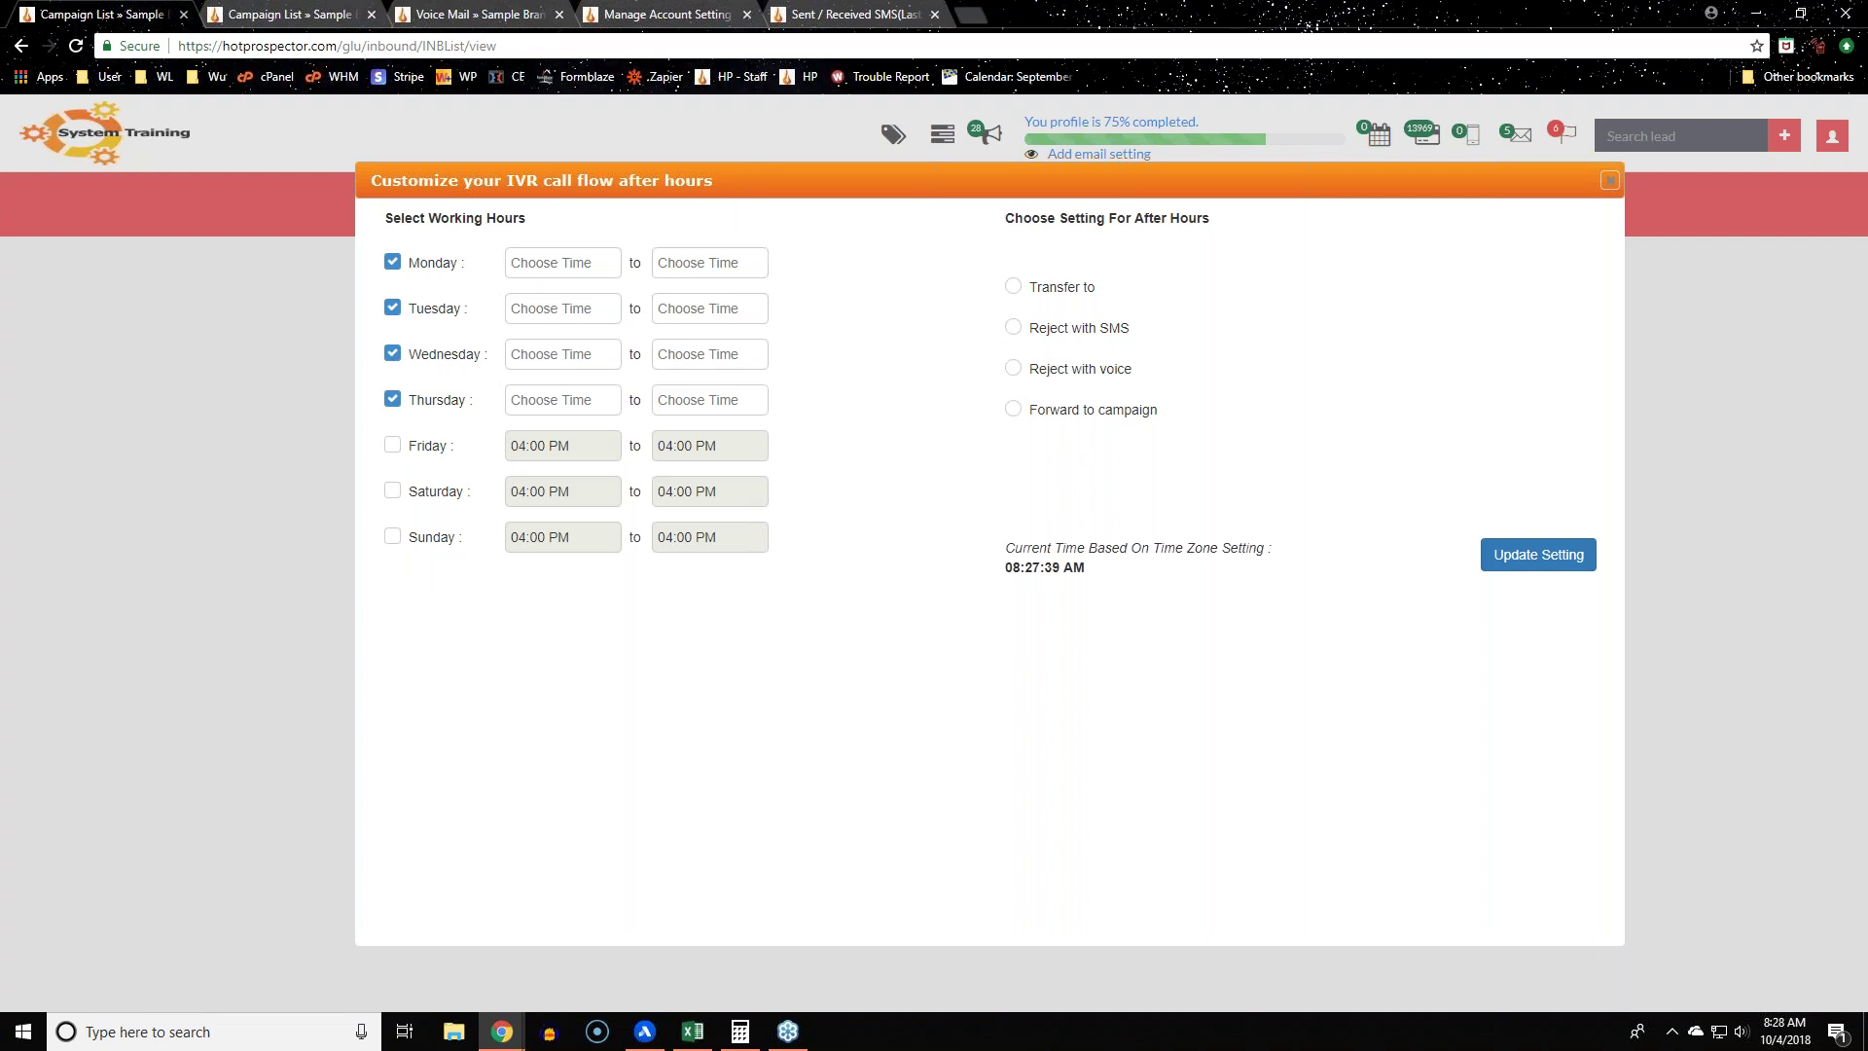
# Step: Try each after-hours action option, leaving Forward to campaign selected
pyautogui.click(1054, 288)
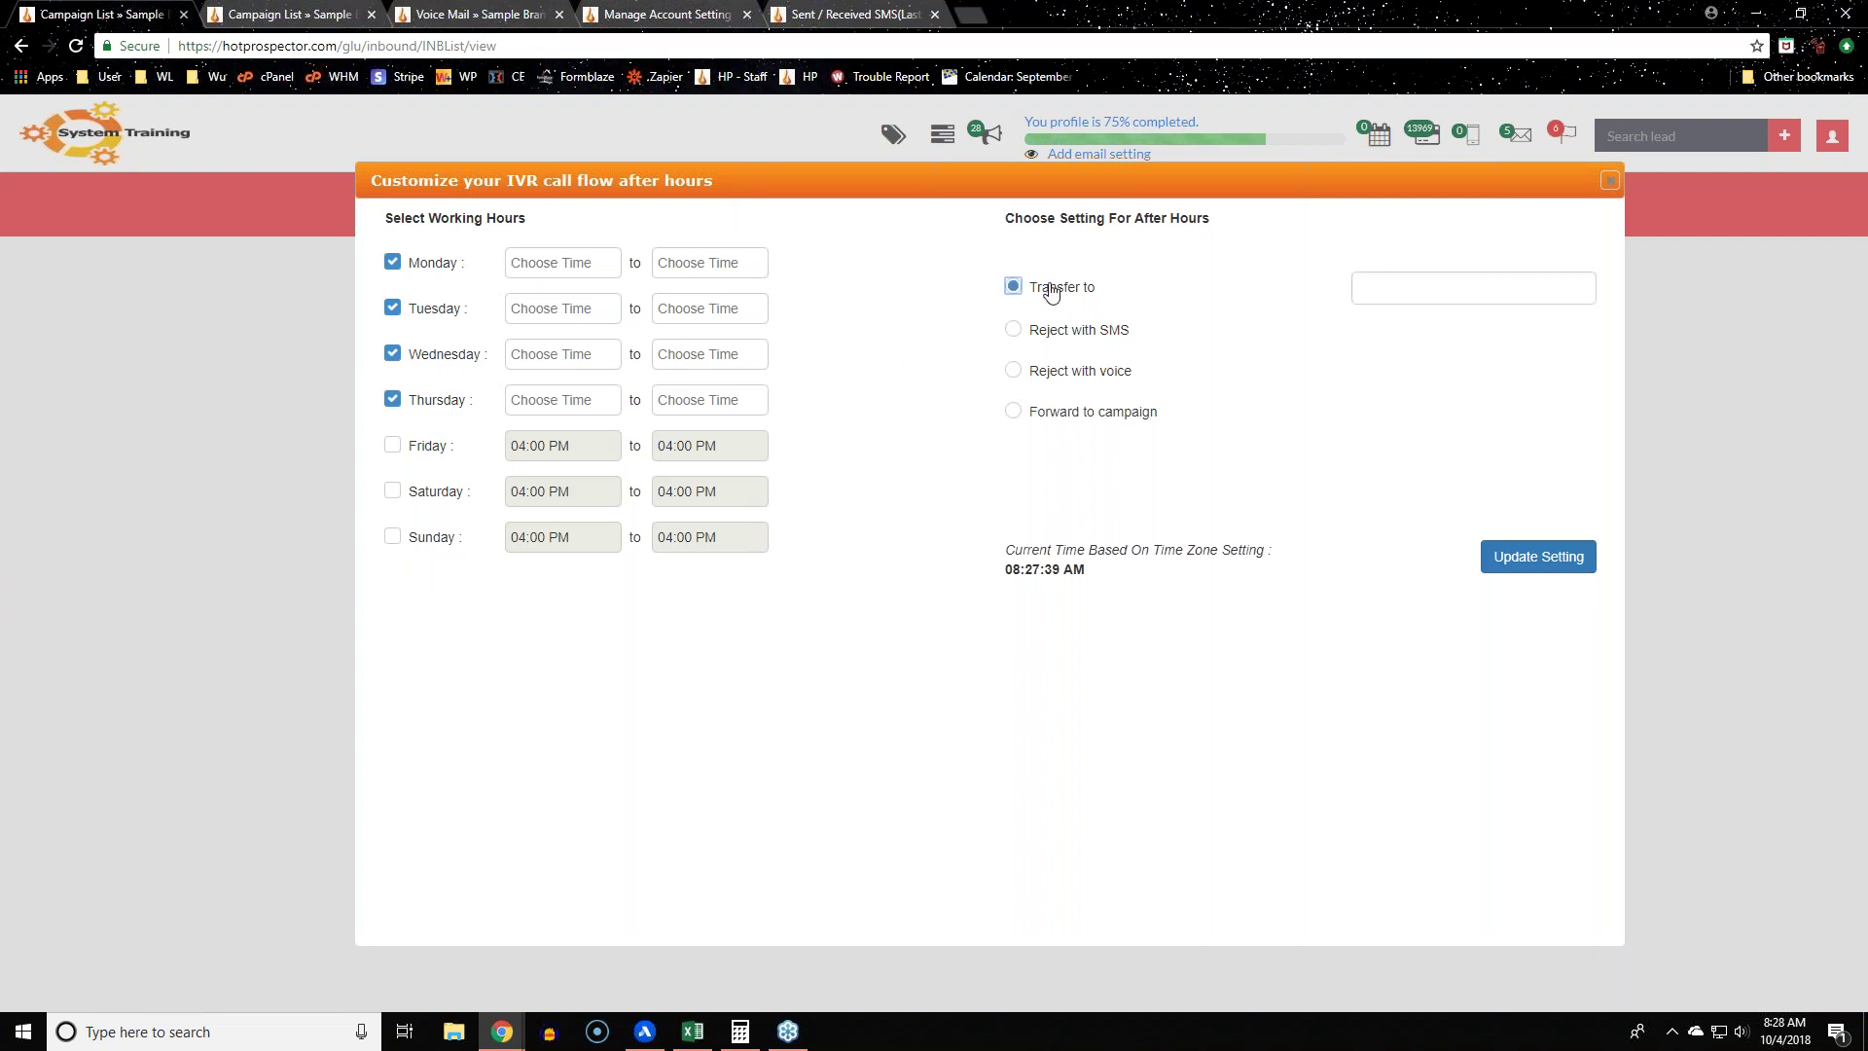
pyautogui.click(1013, 330)
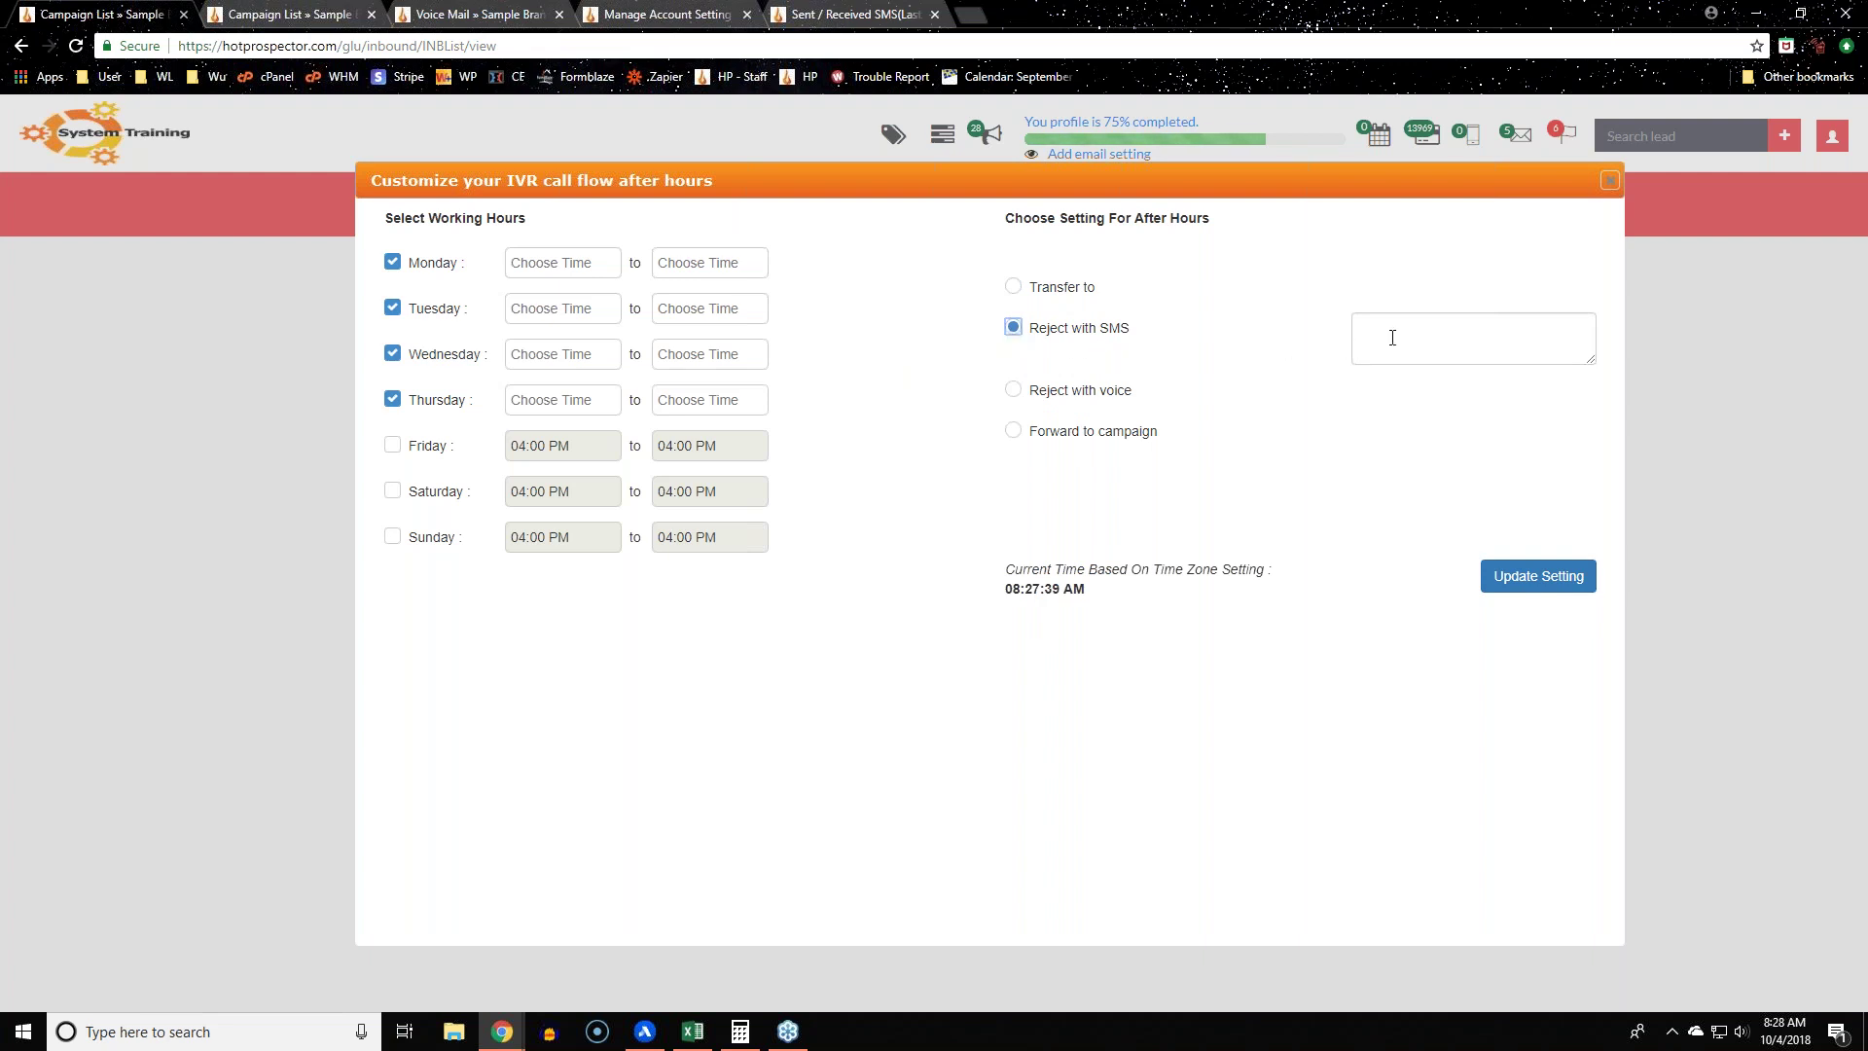
pyautogui.click(1014, 391)
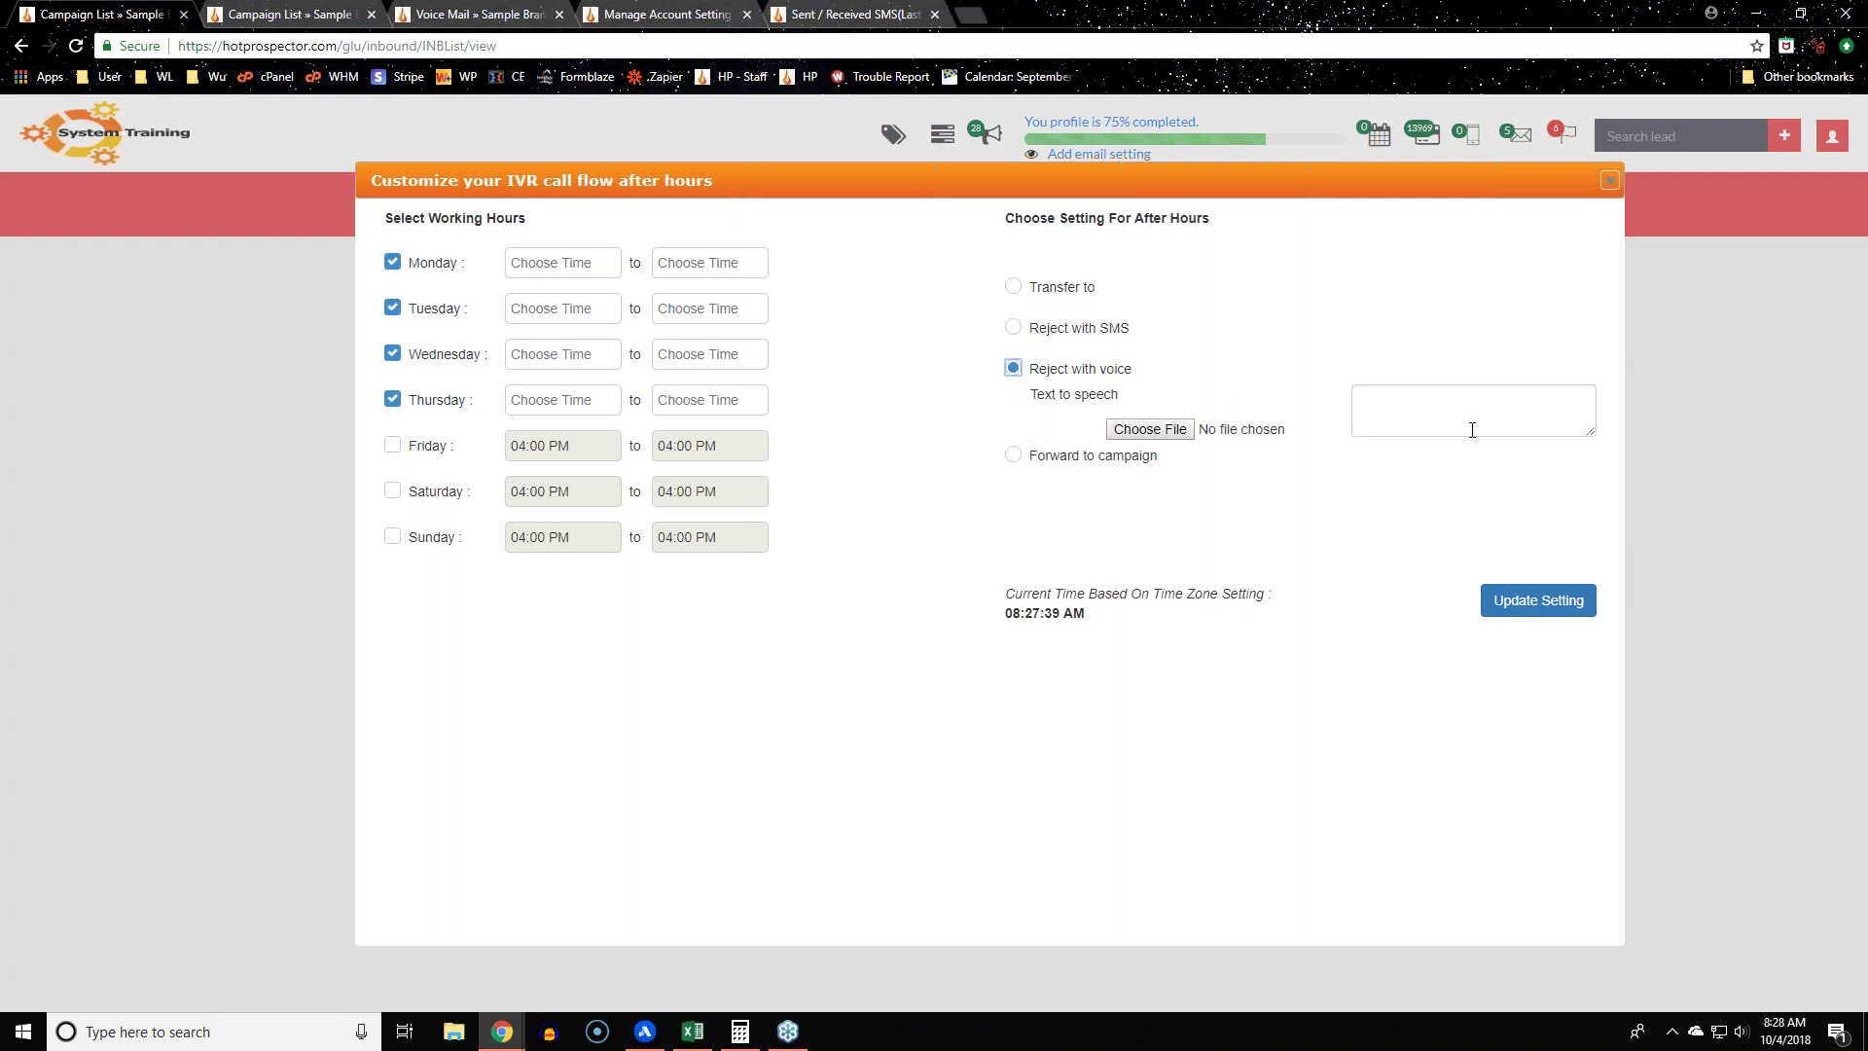
pyautogui.click(1013, 455)
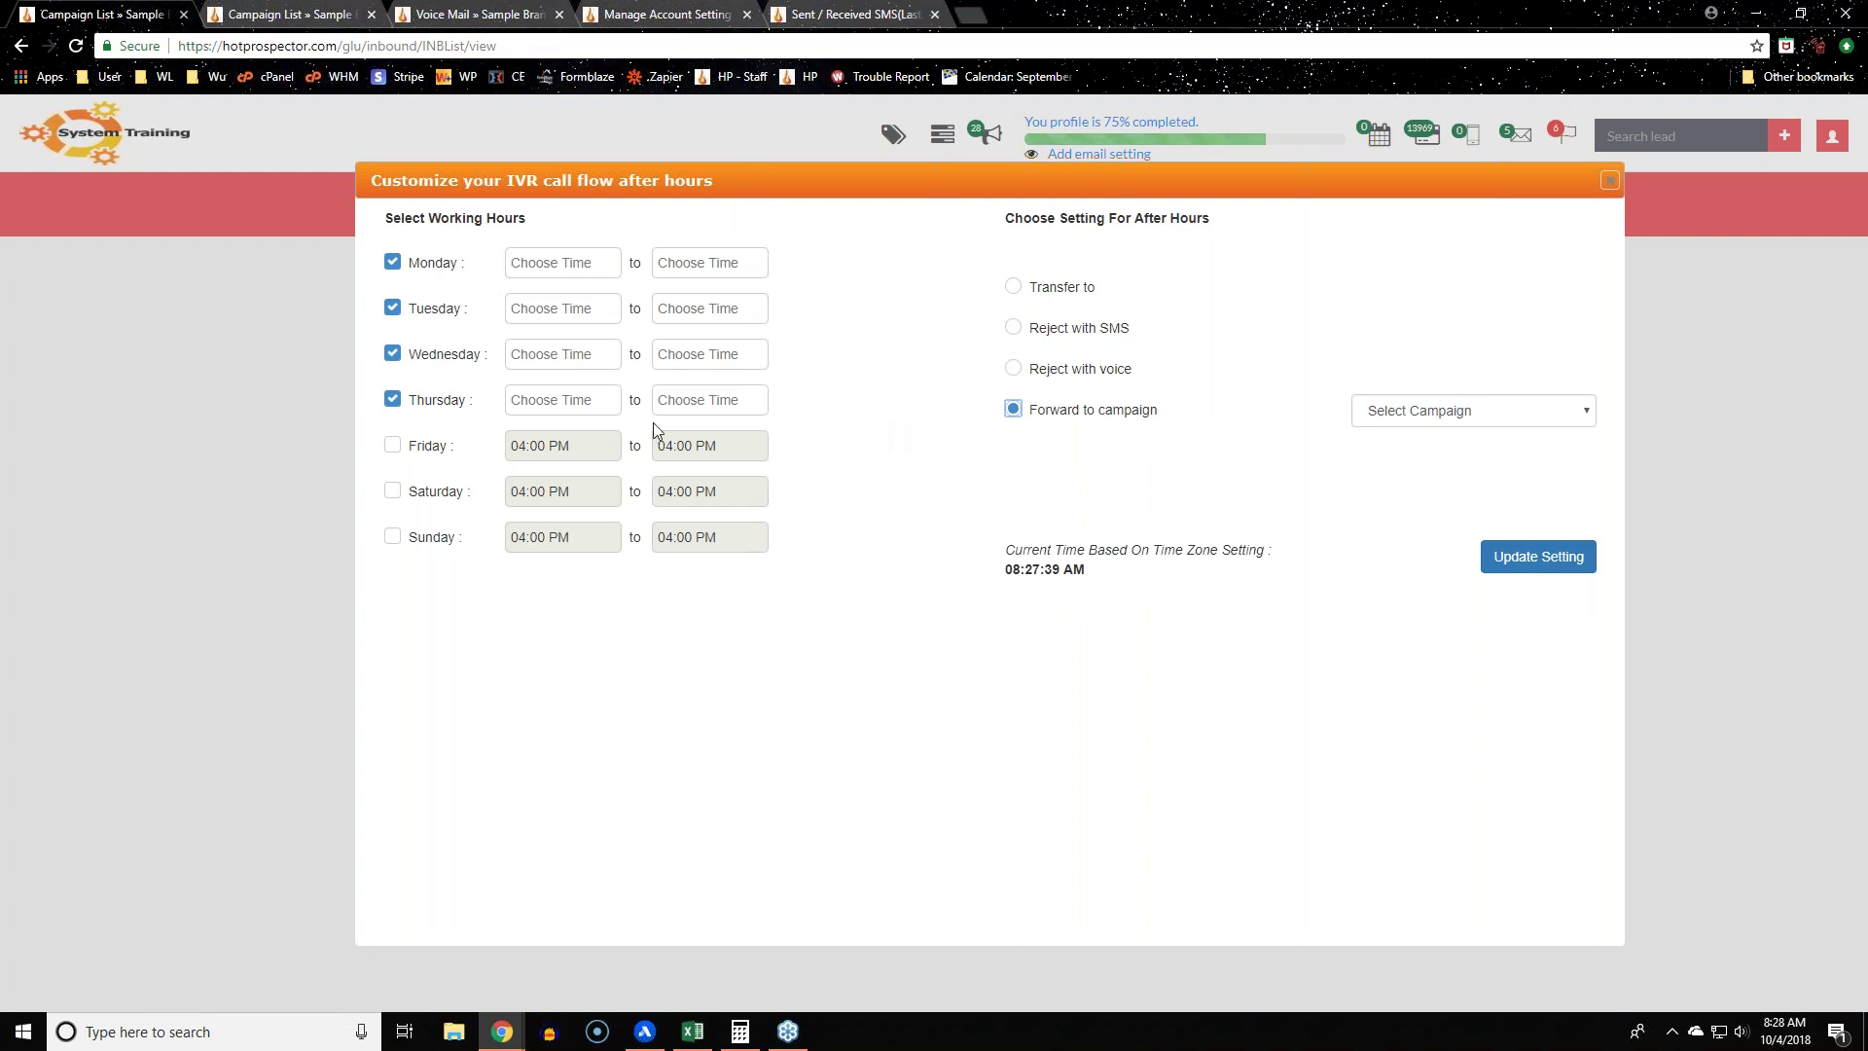
pyautogui.click(574, 262)
# Step: Set Monday and Tuesday working hours to 09:00 AM–04:00 PM
pyautogui.scroll(4, 589, 345)
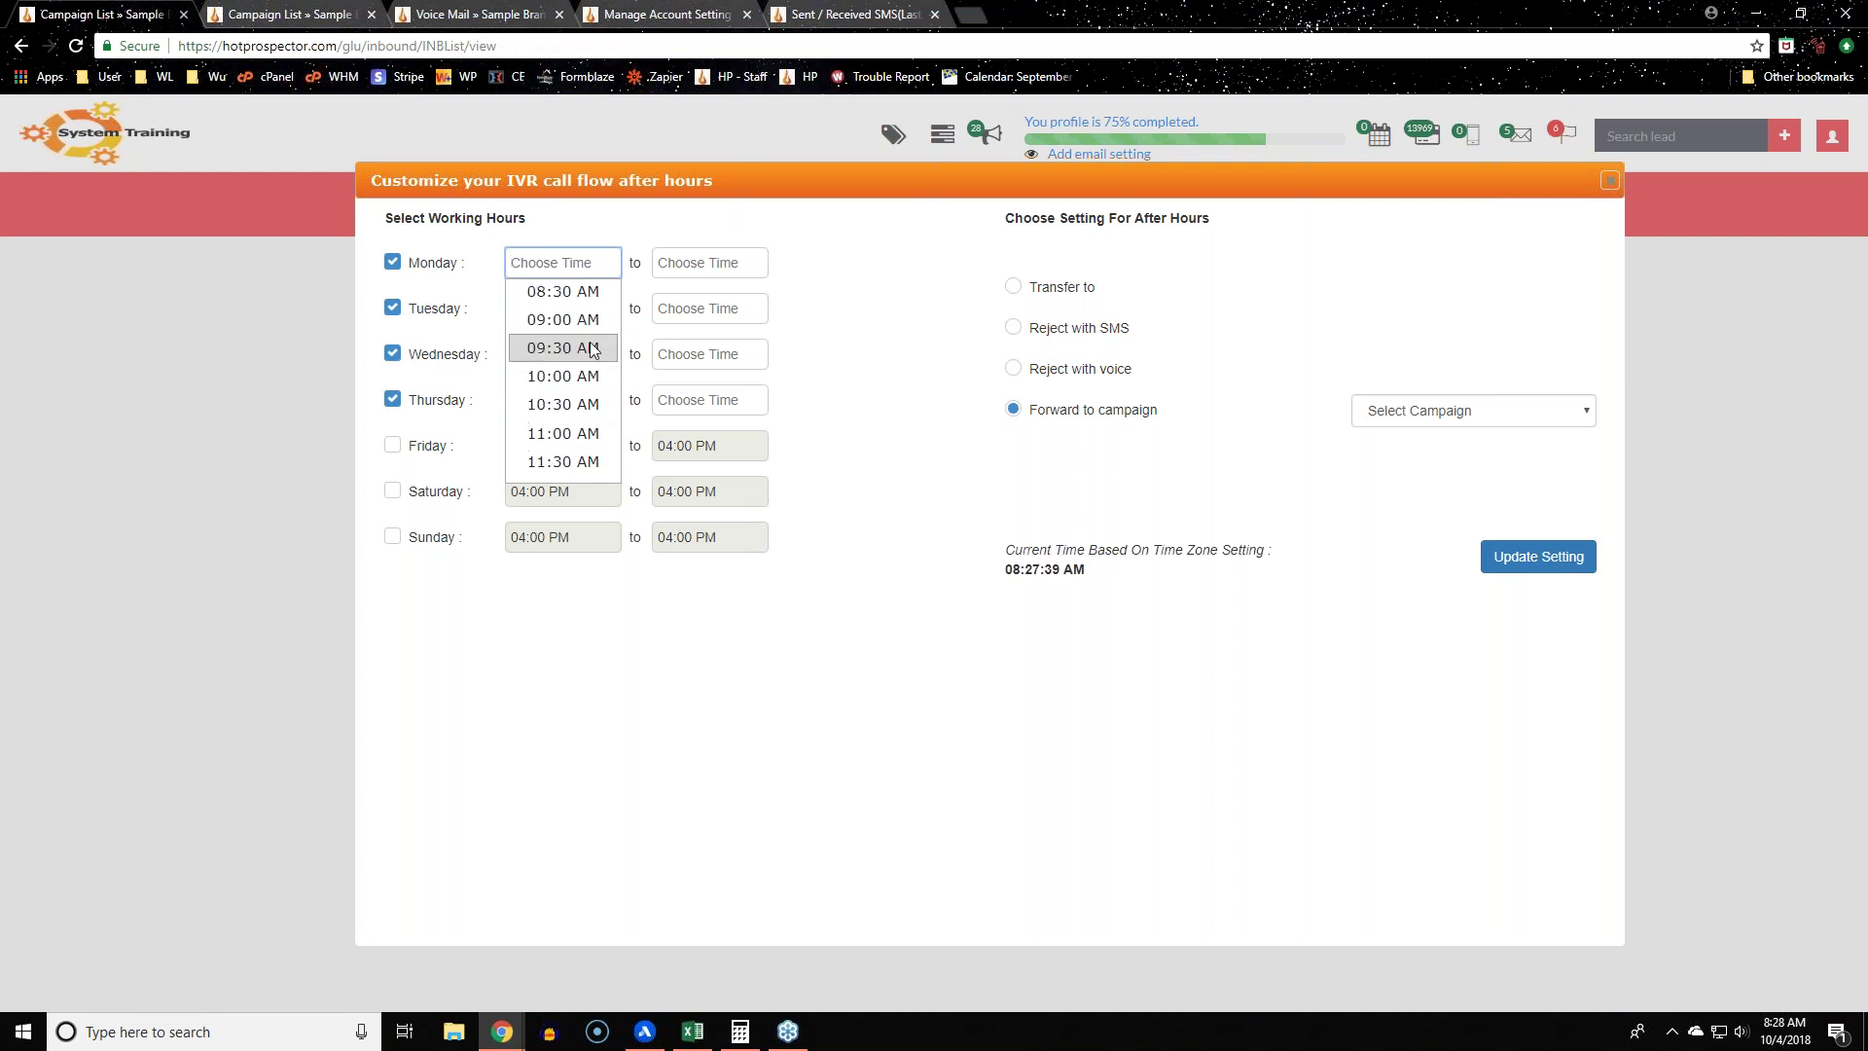
pyautogui.click(589, 417)
pyautogui.click(734, 271)
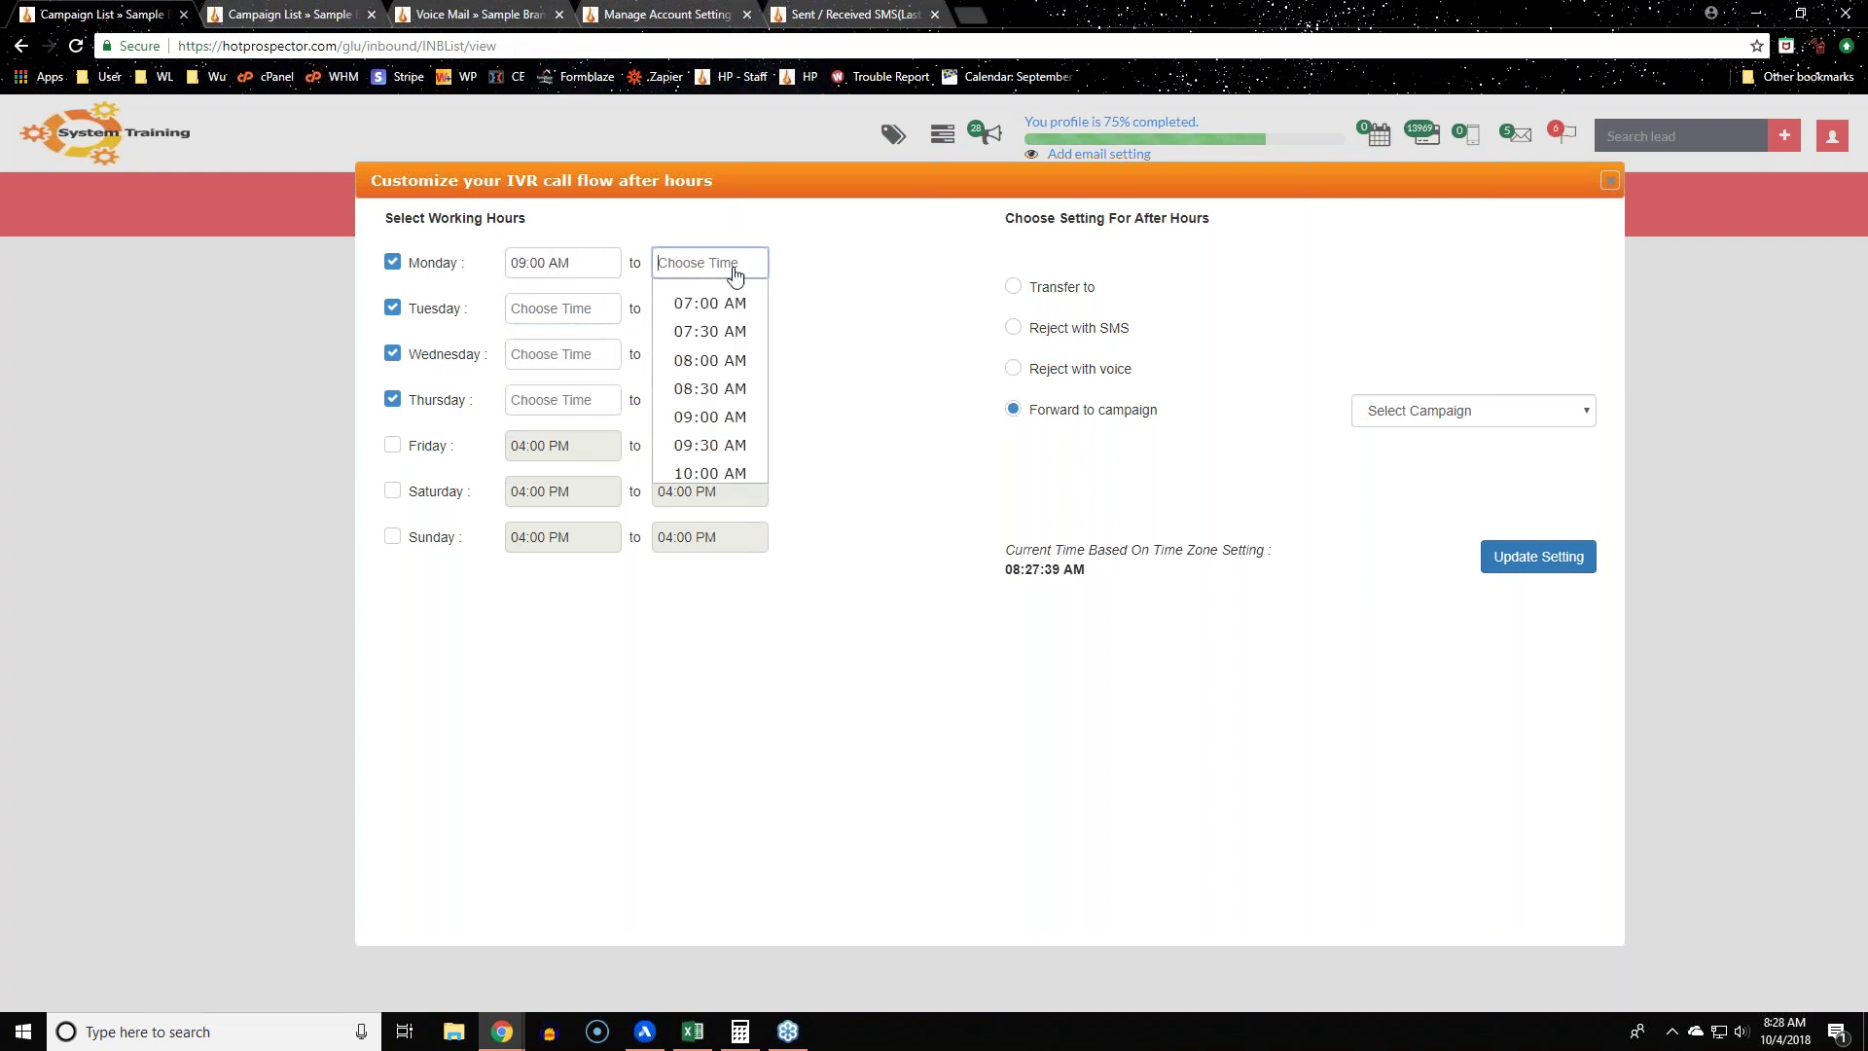
pyautogui.scroll(-5, 728, 418)
pyautogui.click(738, 328)
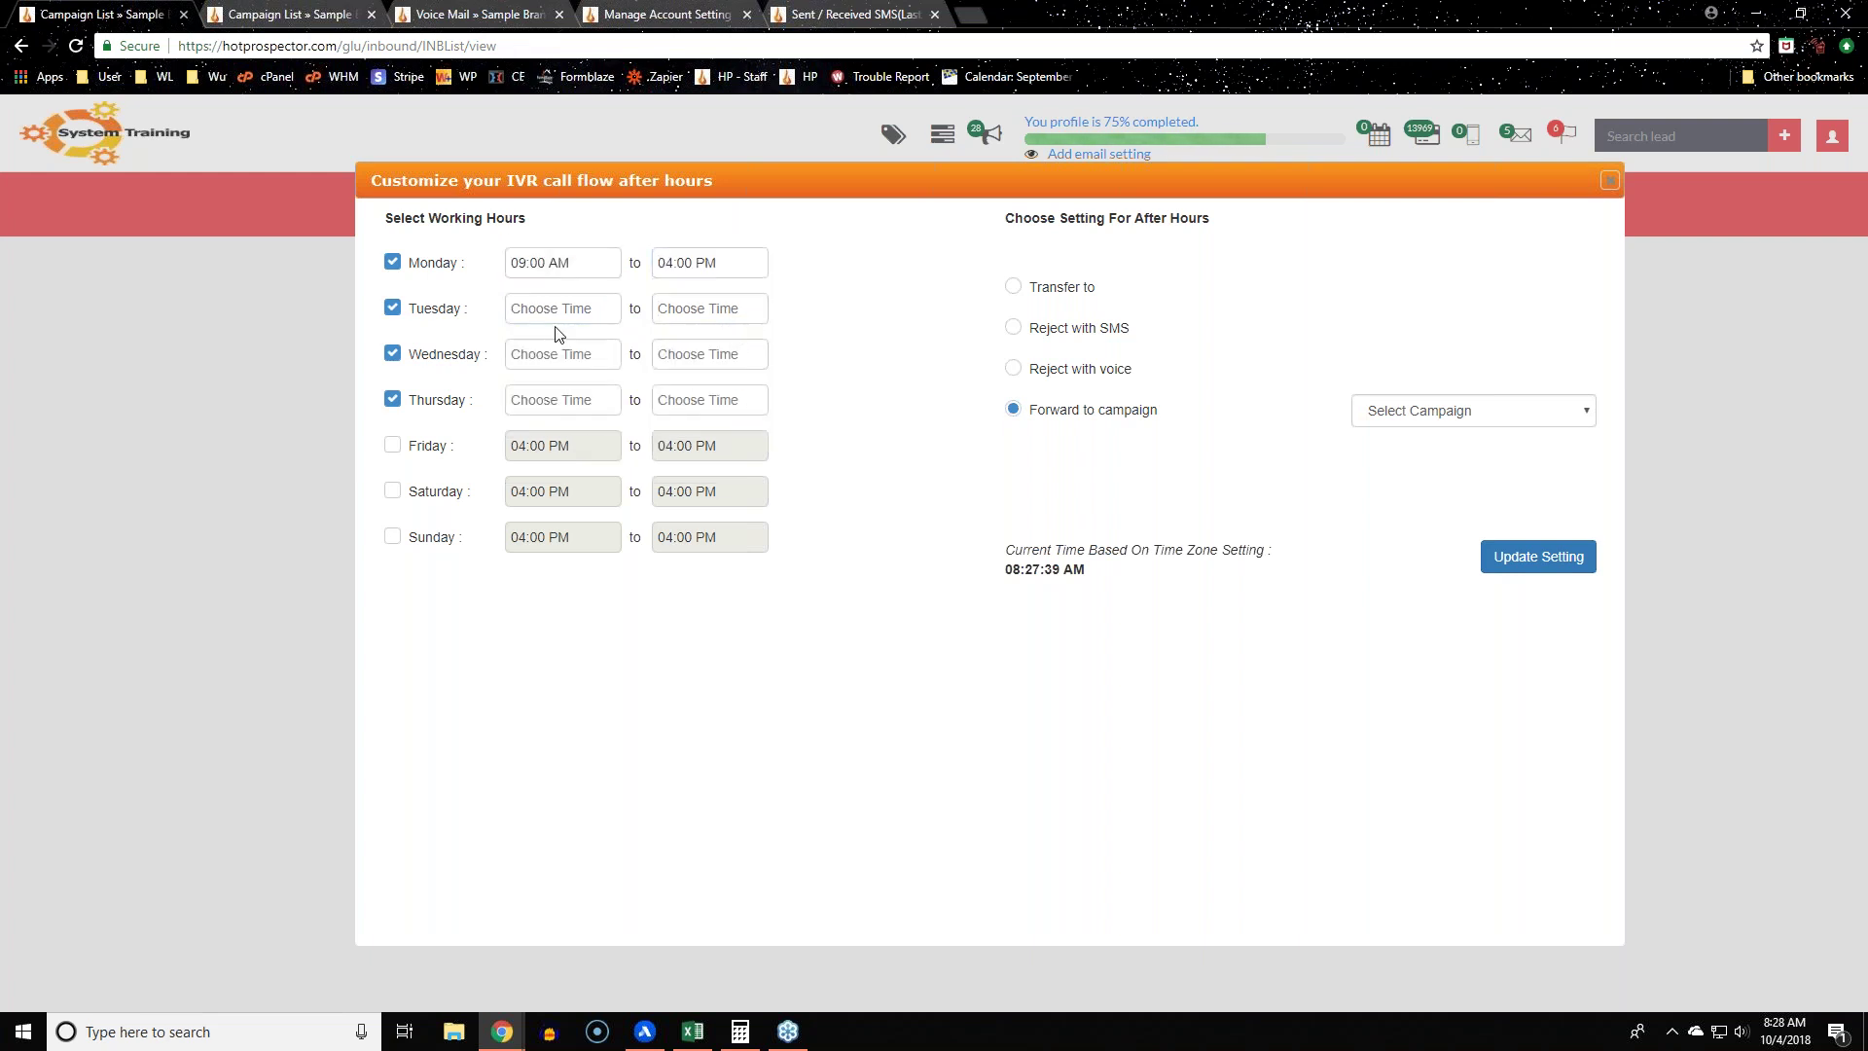
pyautogui.click(562, 308)
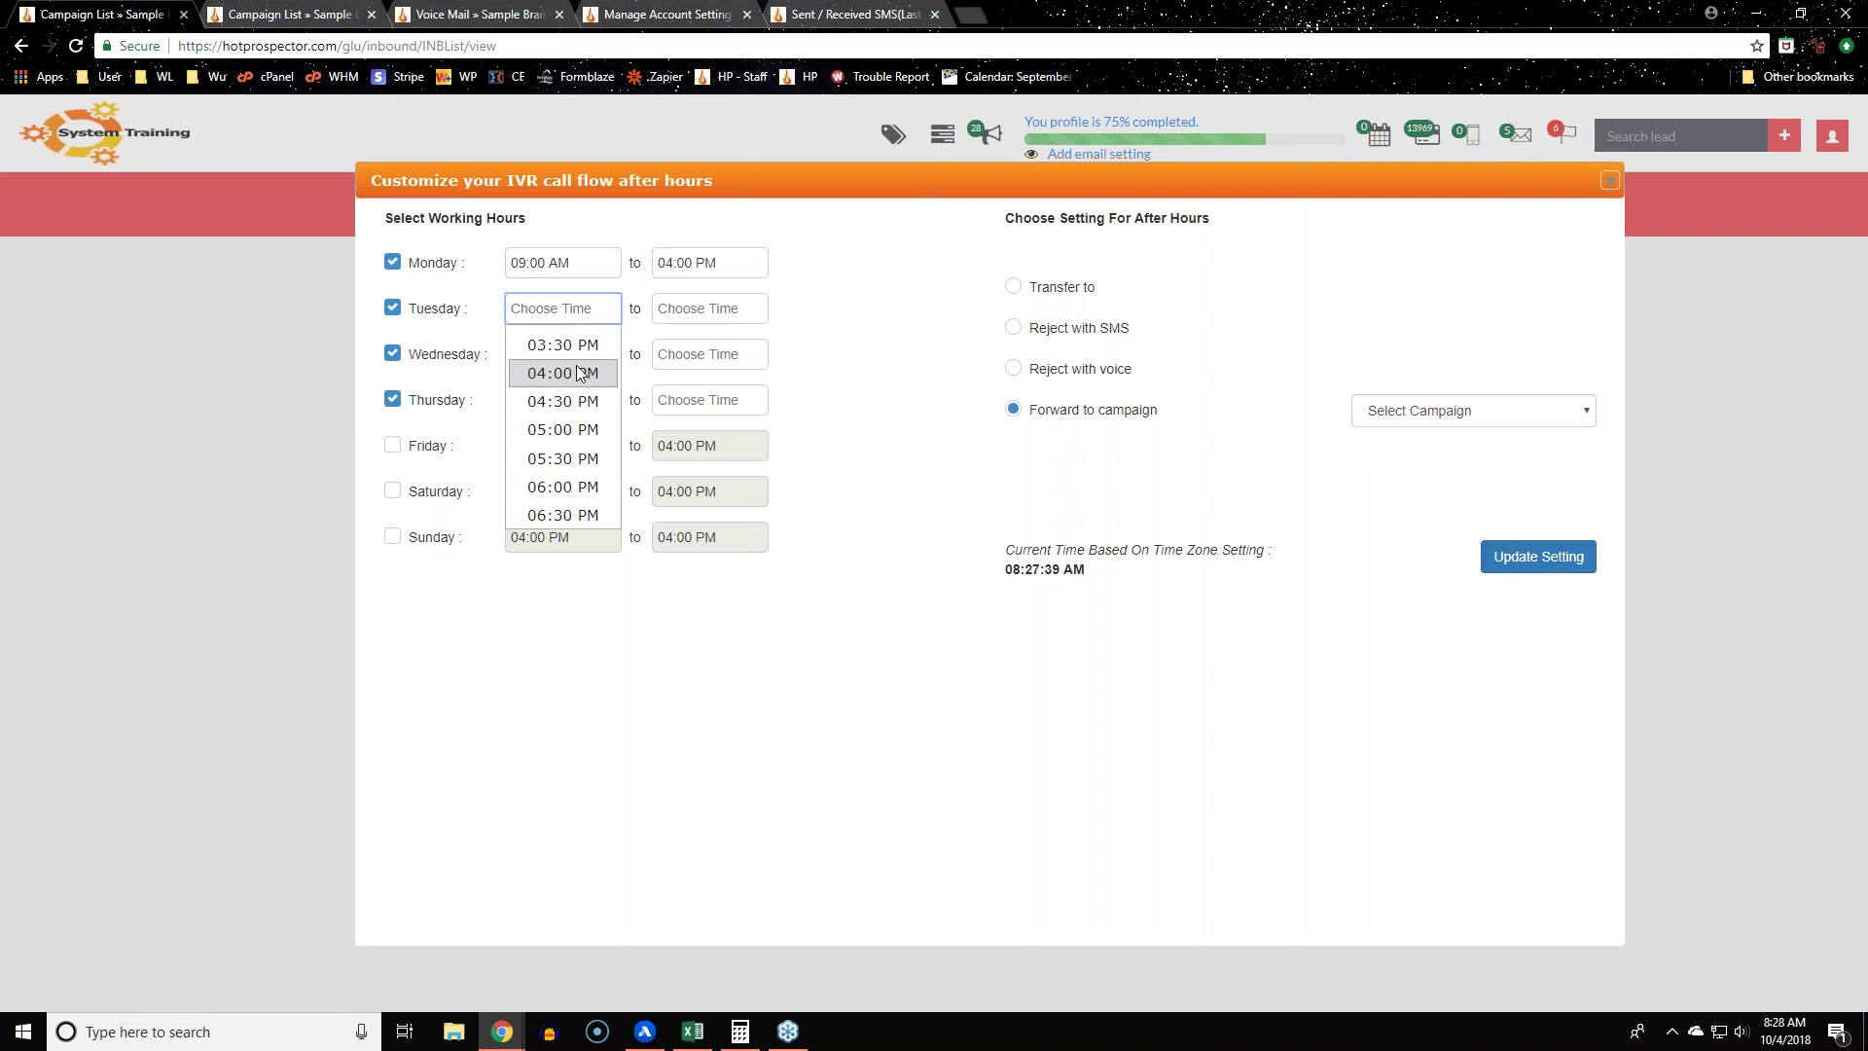
pyautogui.write('09:00')
pyautogui.press('Tab')
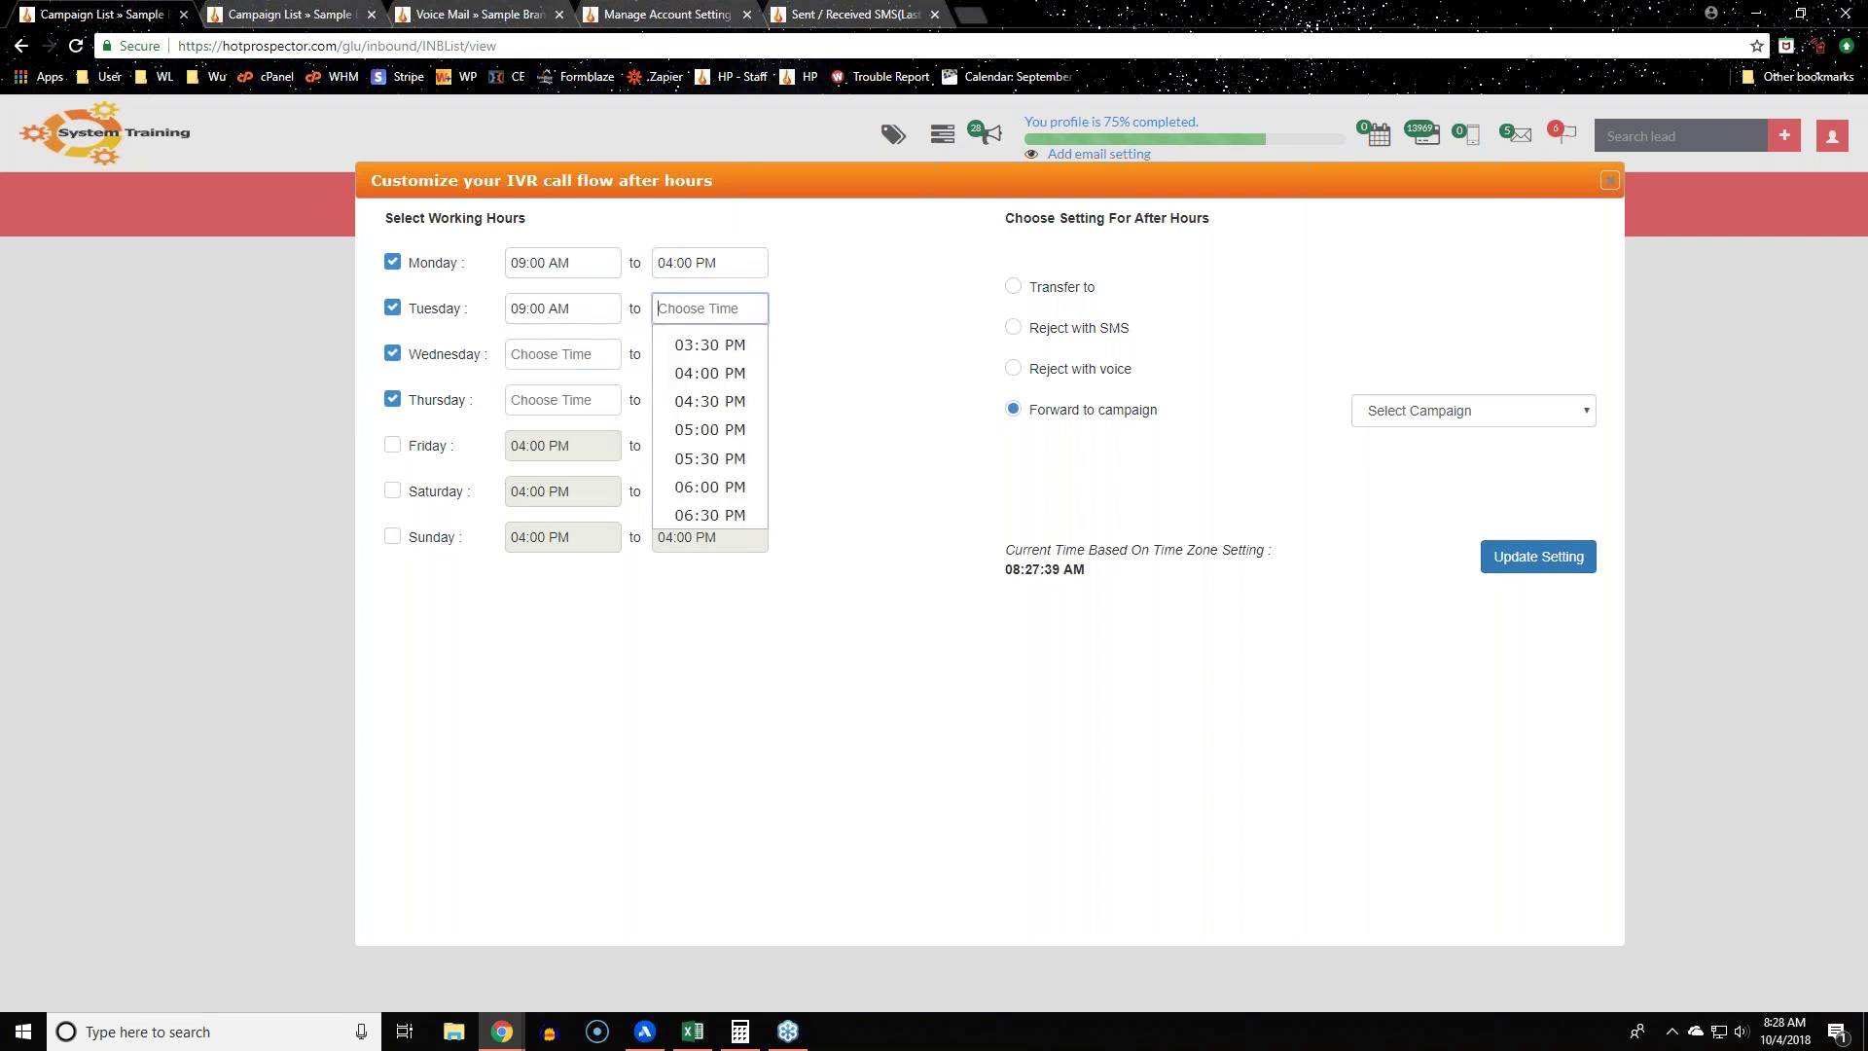
pyautogui.write('4')
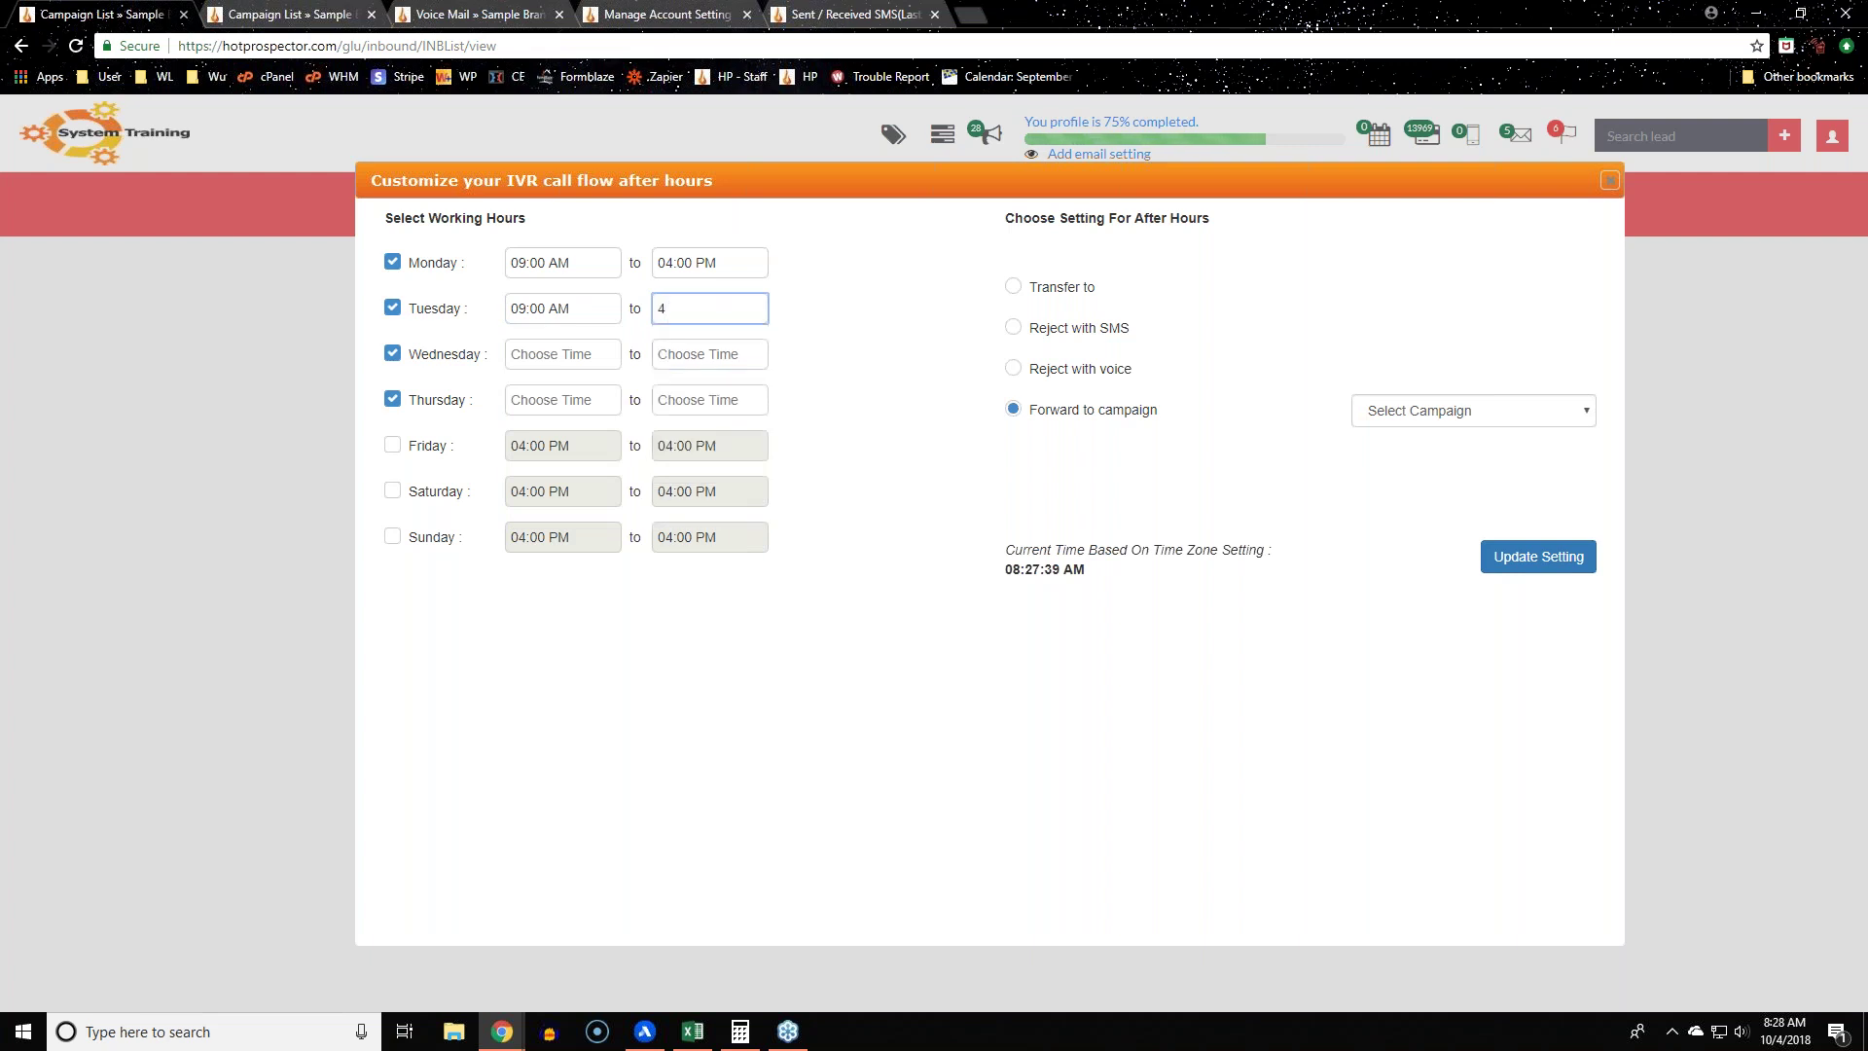
pyautogui.write(':00')
pyautogui.write('0')
pyautogui.write('pm')
pyautogui.press('Return')
# Step: Set Wednesday and Thursday working hours to 09:00 AM–04:00 PM
pyautogui.click(581, 364)
pyautogui.write('09')
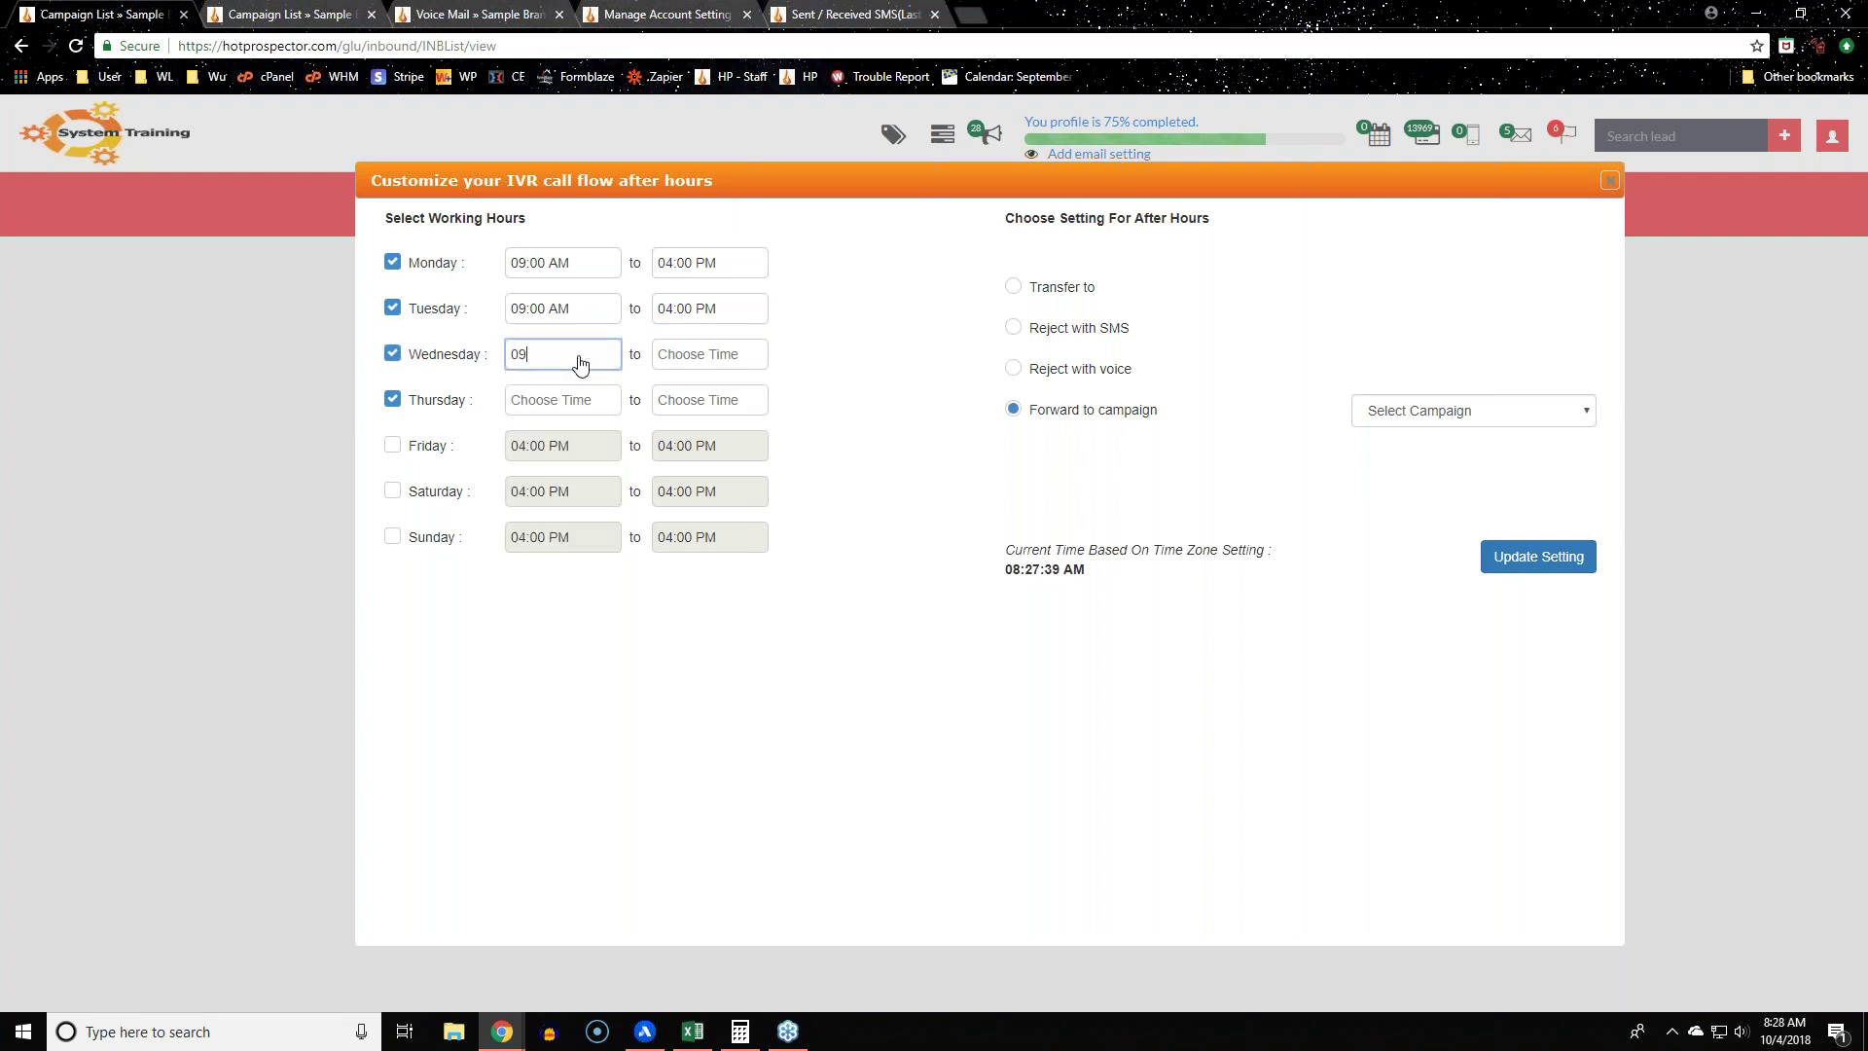
pyautogui.write(':00 AM')
pyautogui.press('Tab')
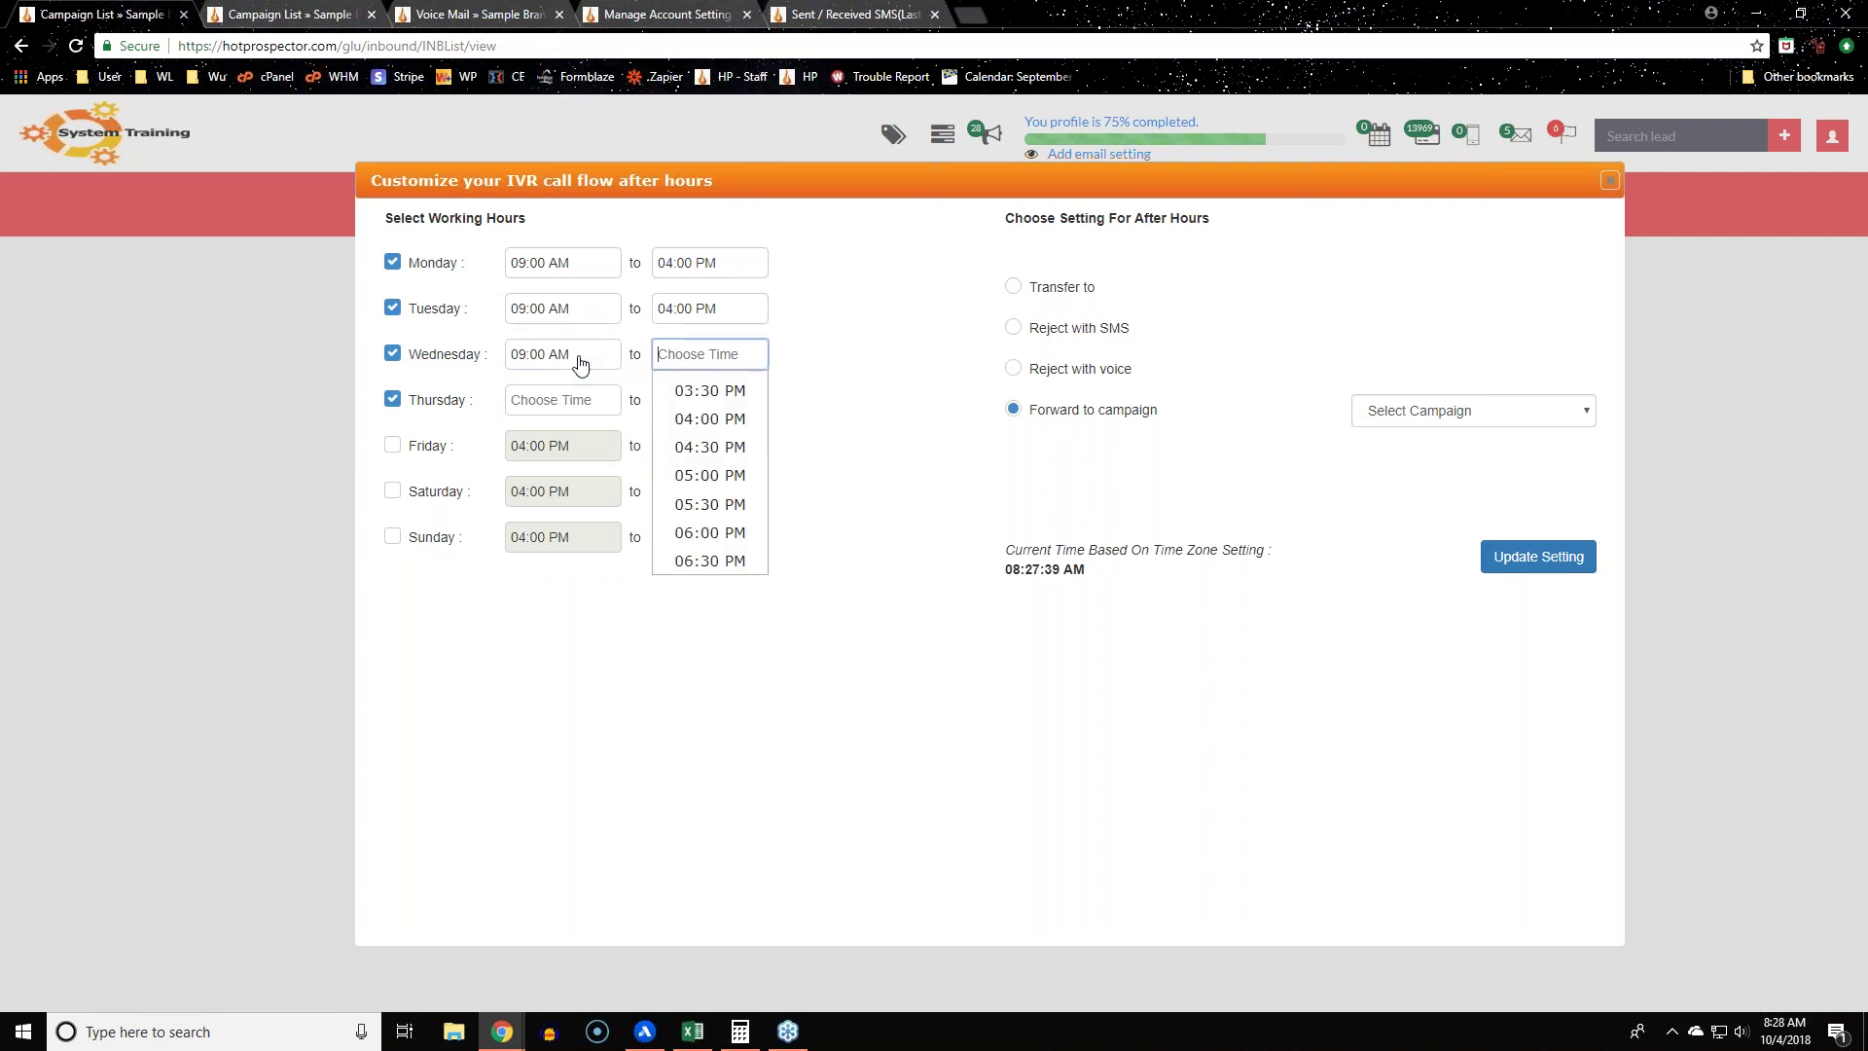
pyautogui.click(707, 428)
pyautogui.click(556, 401)
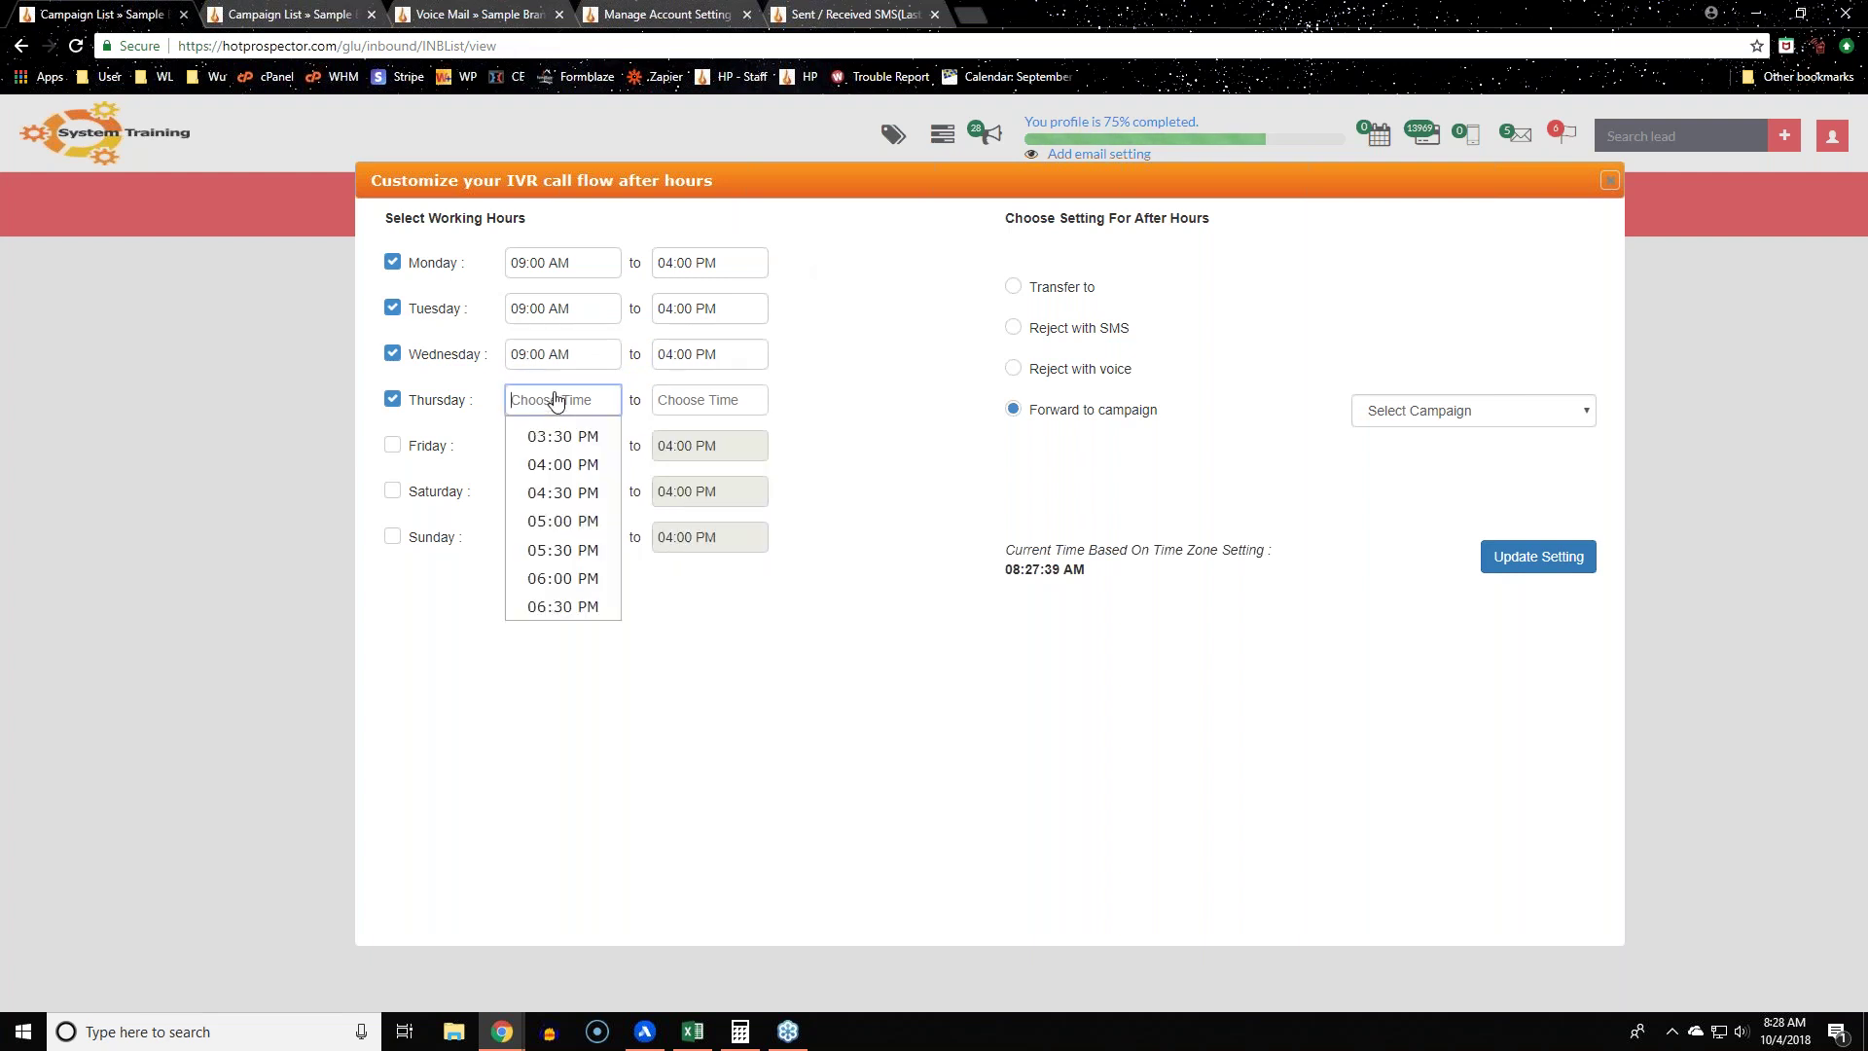
pyautogui.scroll(10, 584, 525)
pyautogui.scroll(-6, 586, 511)
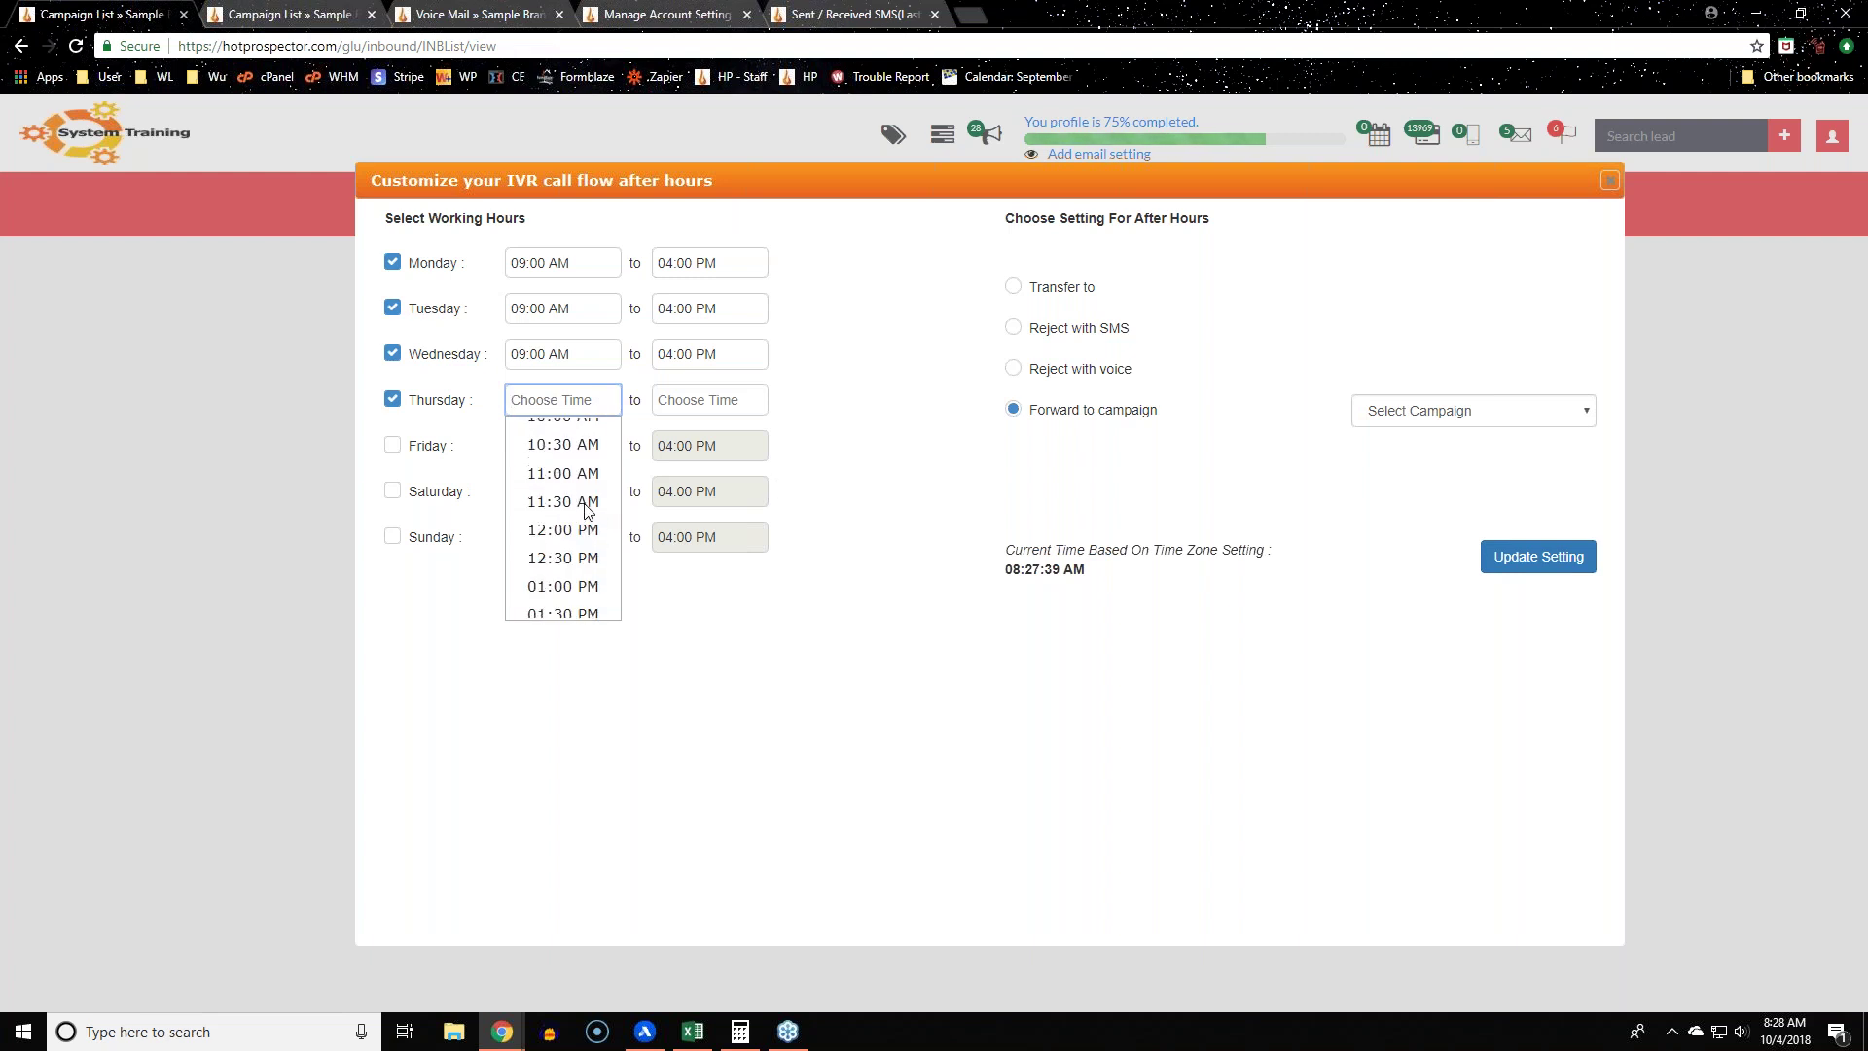
pyautogui.scroll(2, 574, 486)
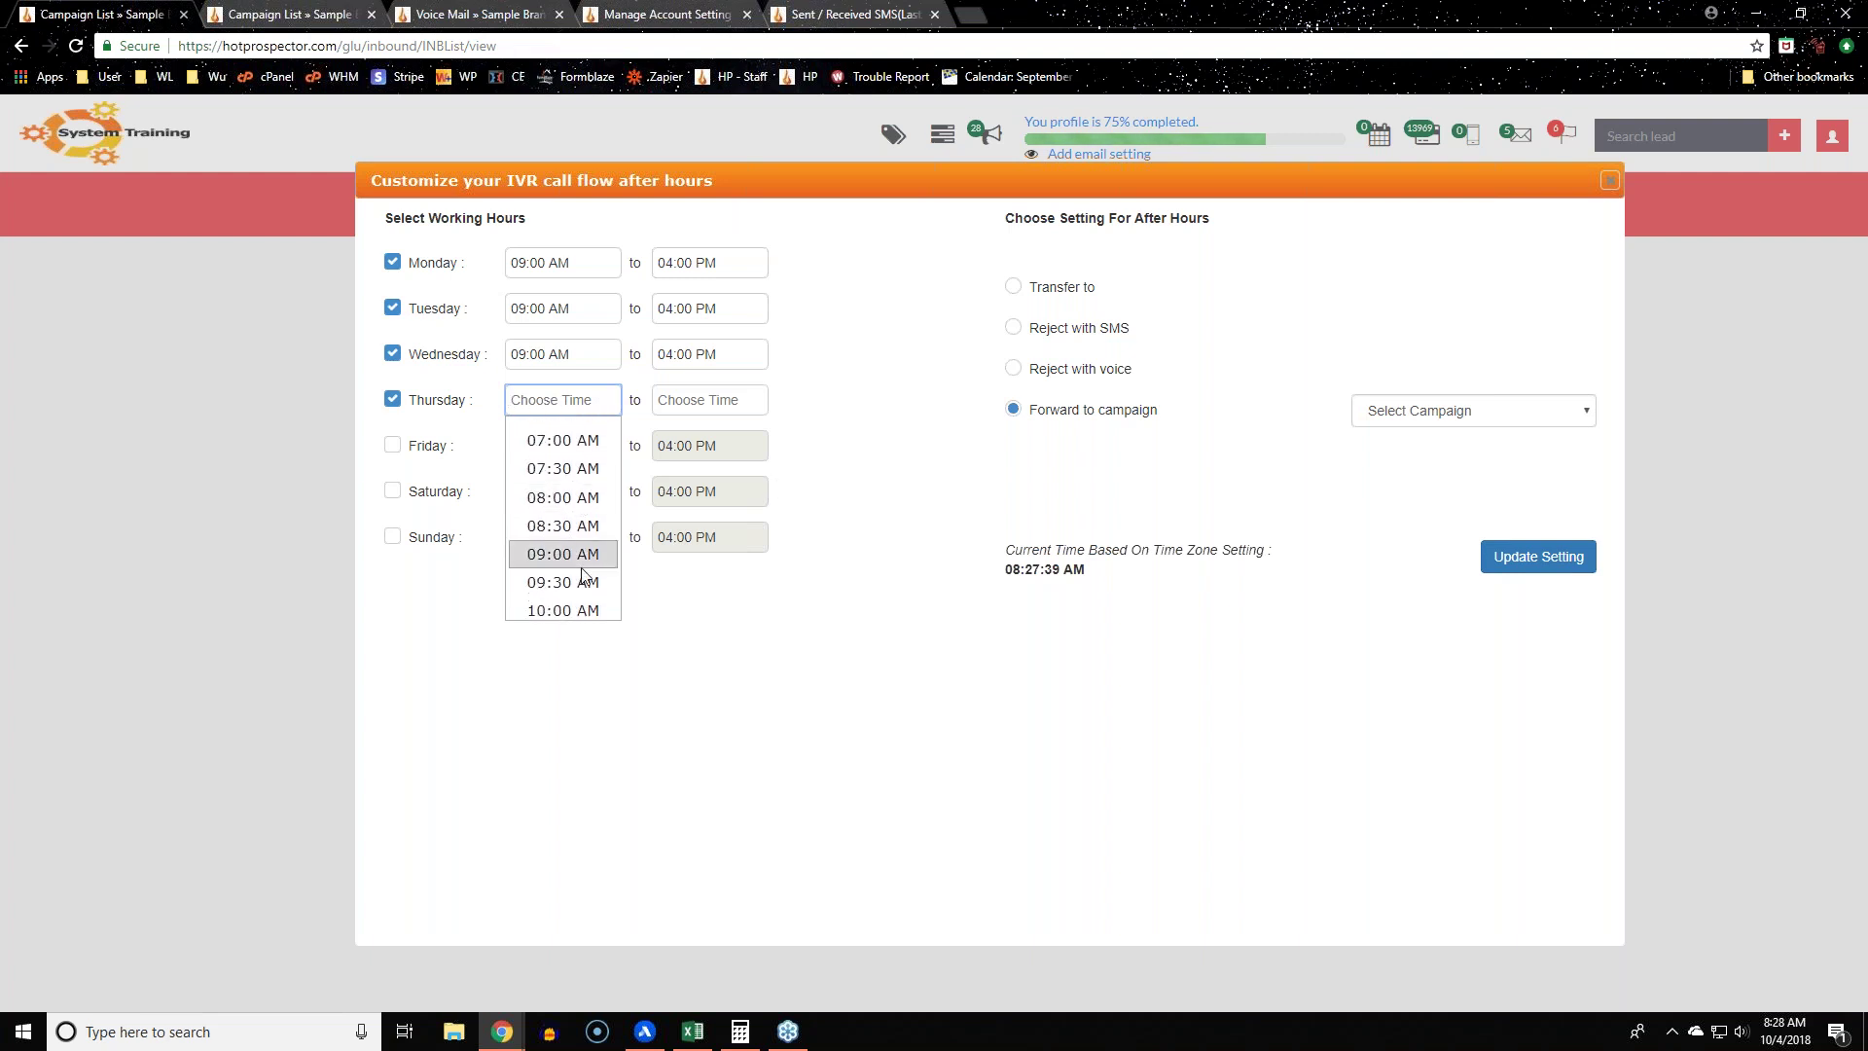
pyautogui.click(574, 554)
pyautogui.click(731, 407)
pyautogui.scroll(-6, 737, 448)
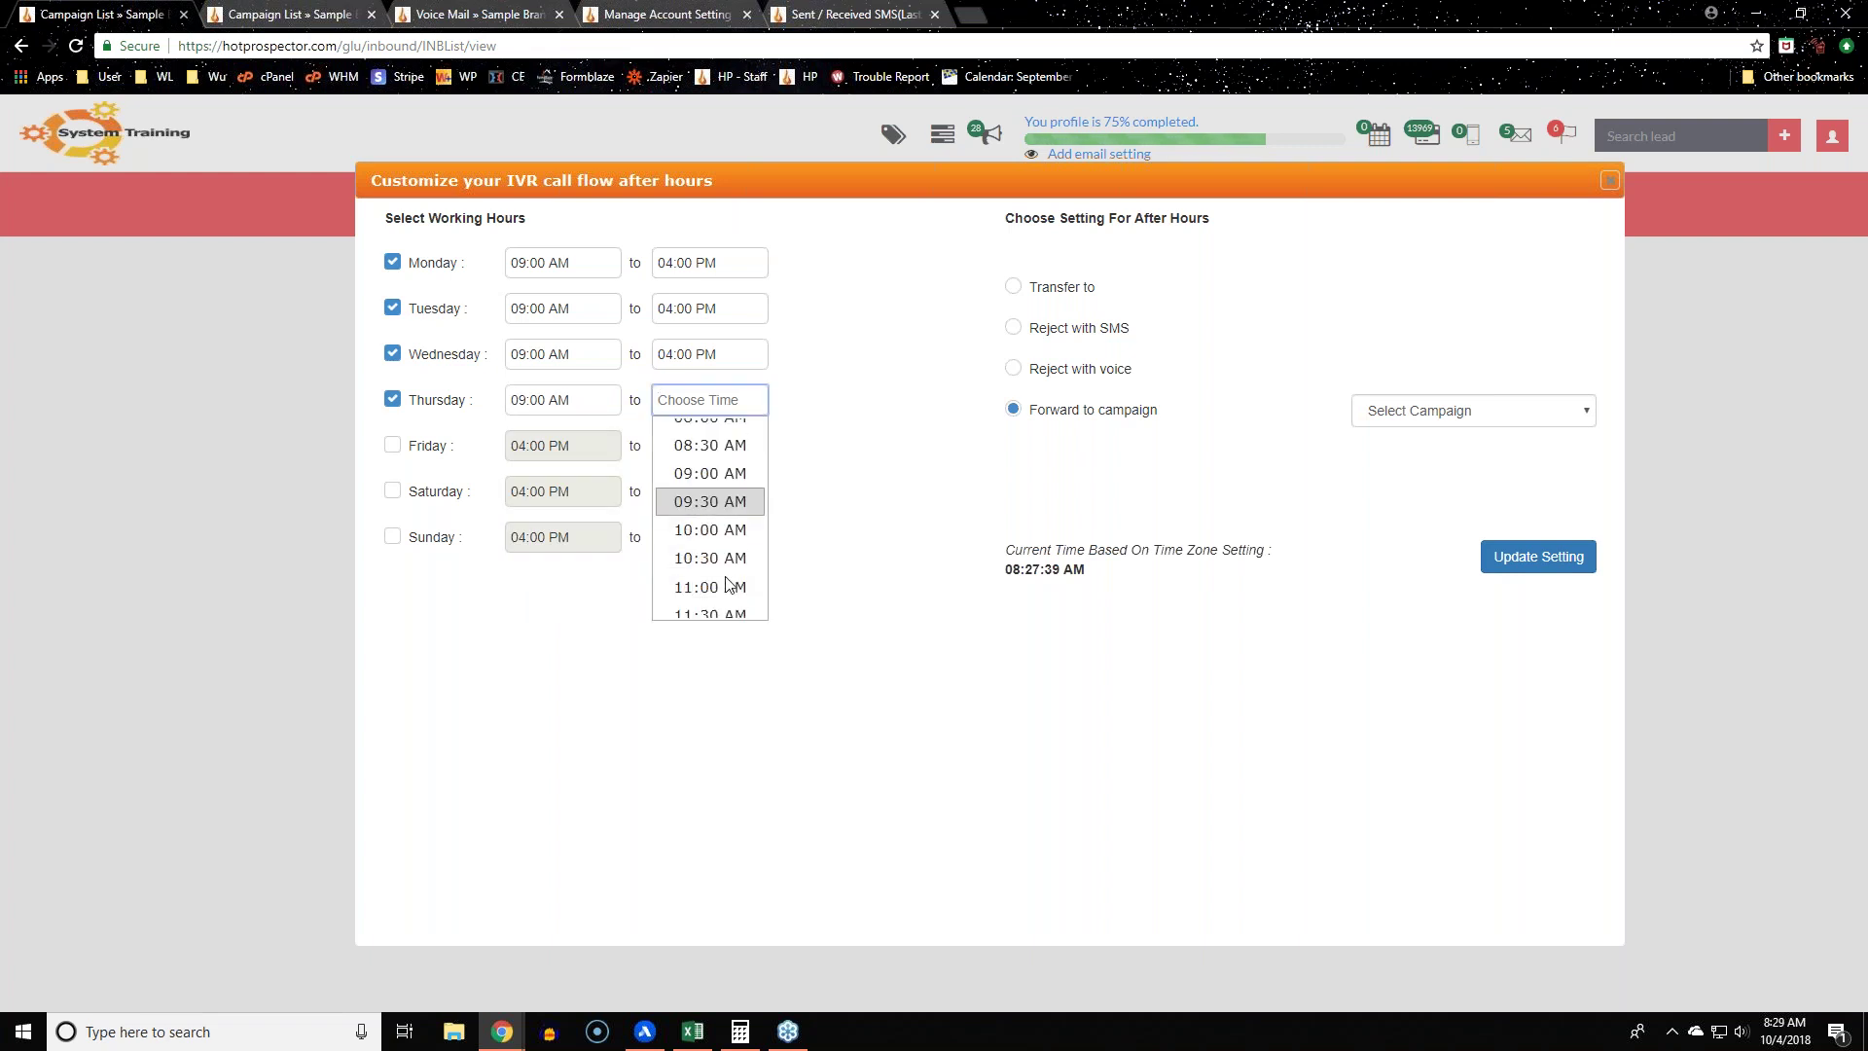
pyautogui.scroll(1, 738, 455)
pyautogui.click(735, 454)
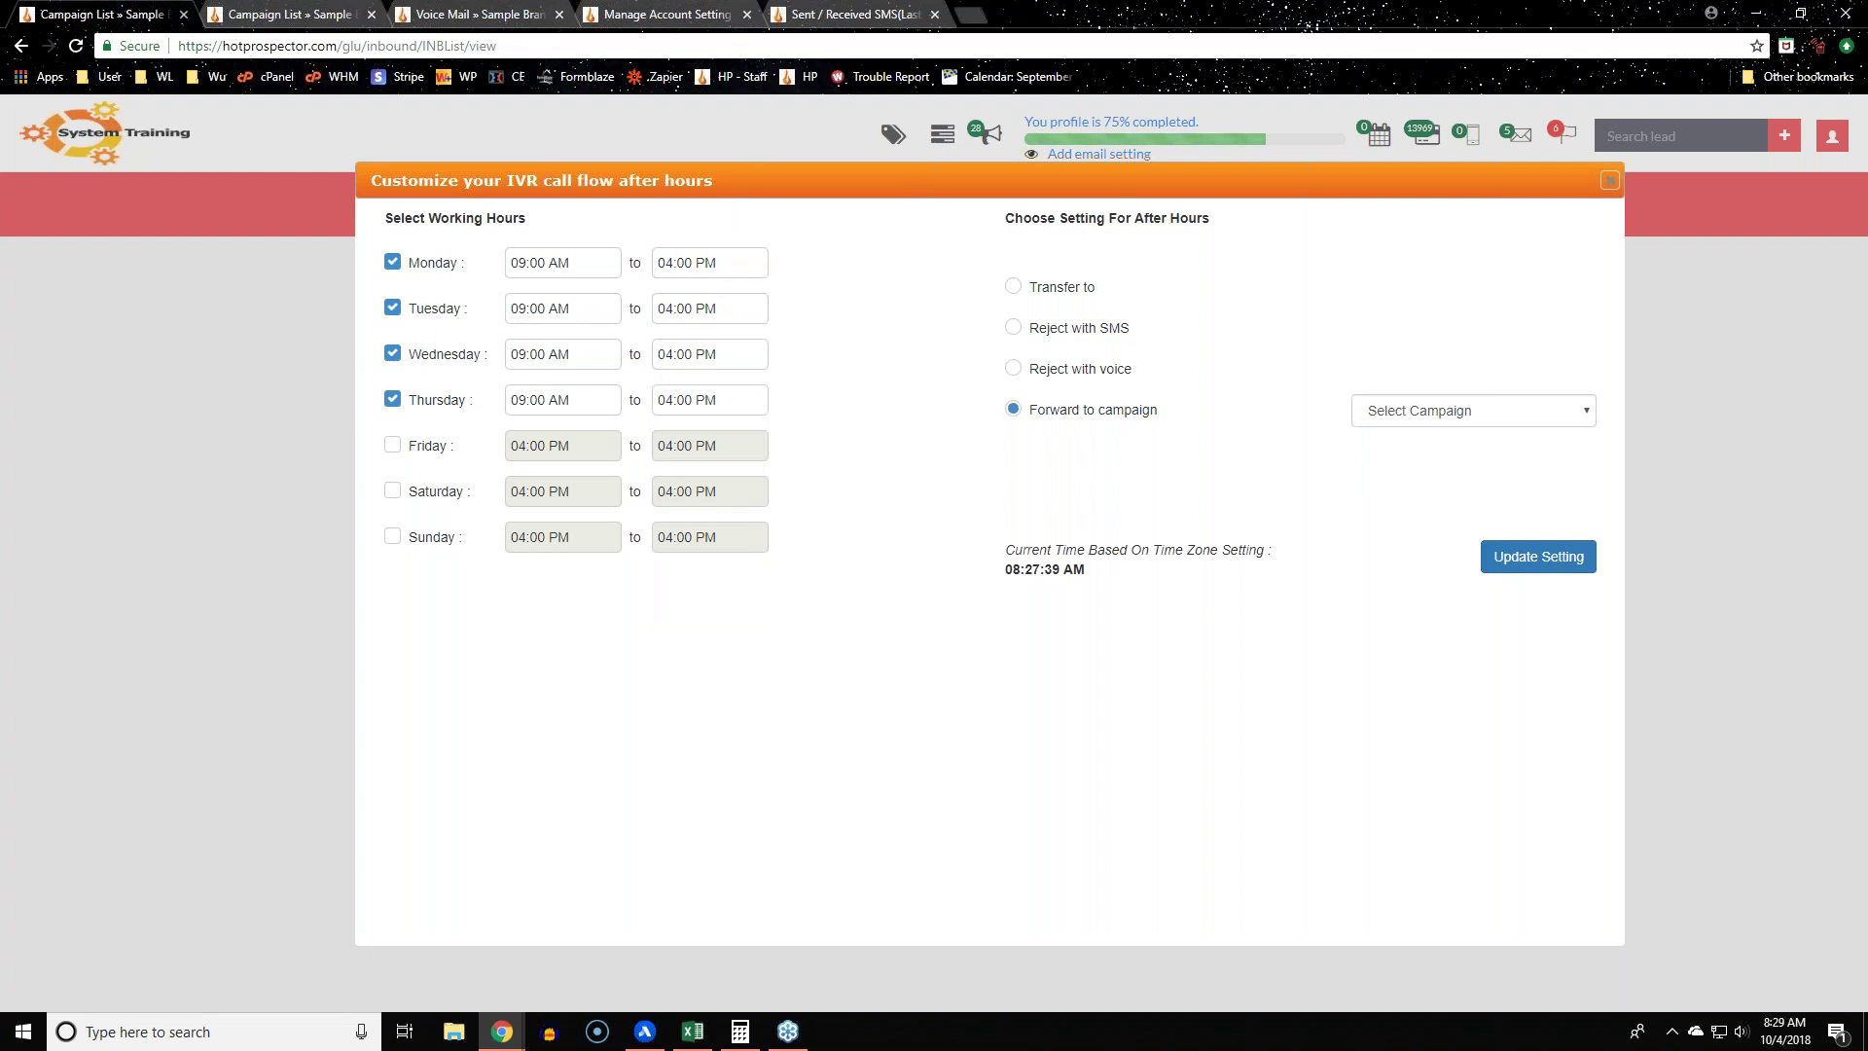
pyautogui.moveTo(1260, 222); pyautogui.dragTo(874, 298)
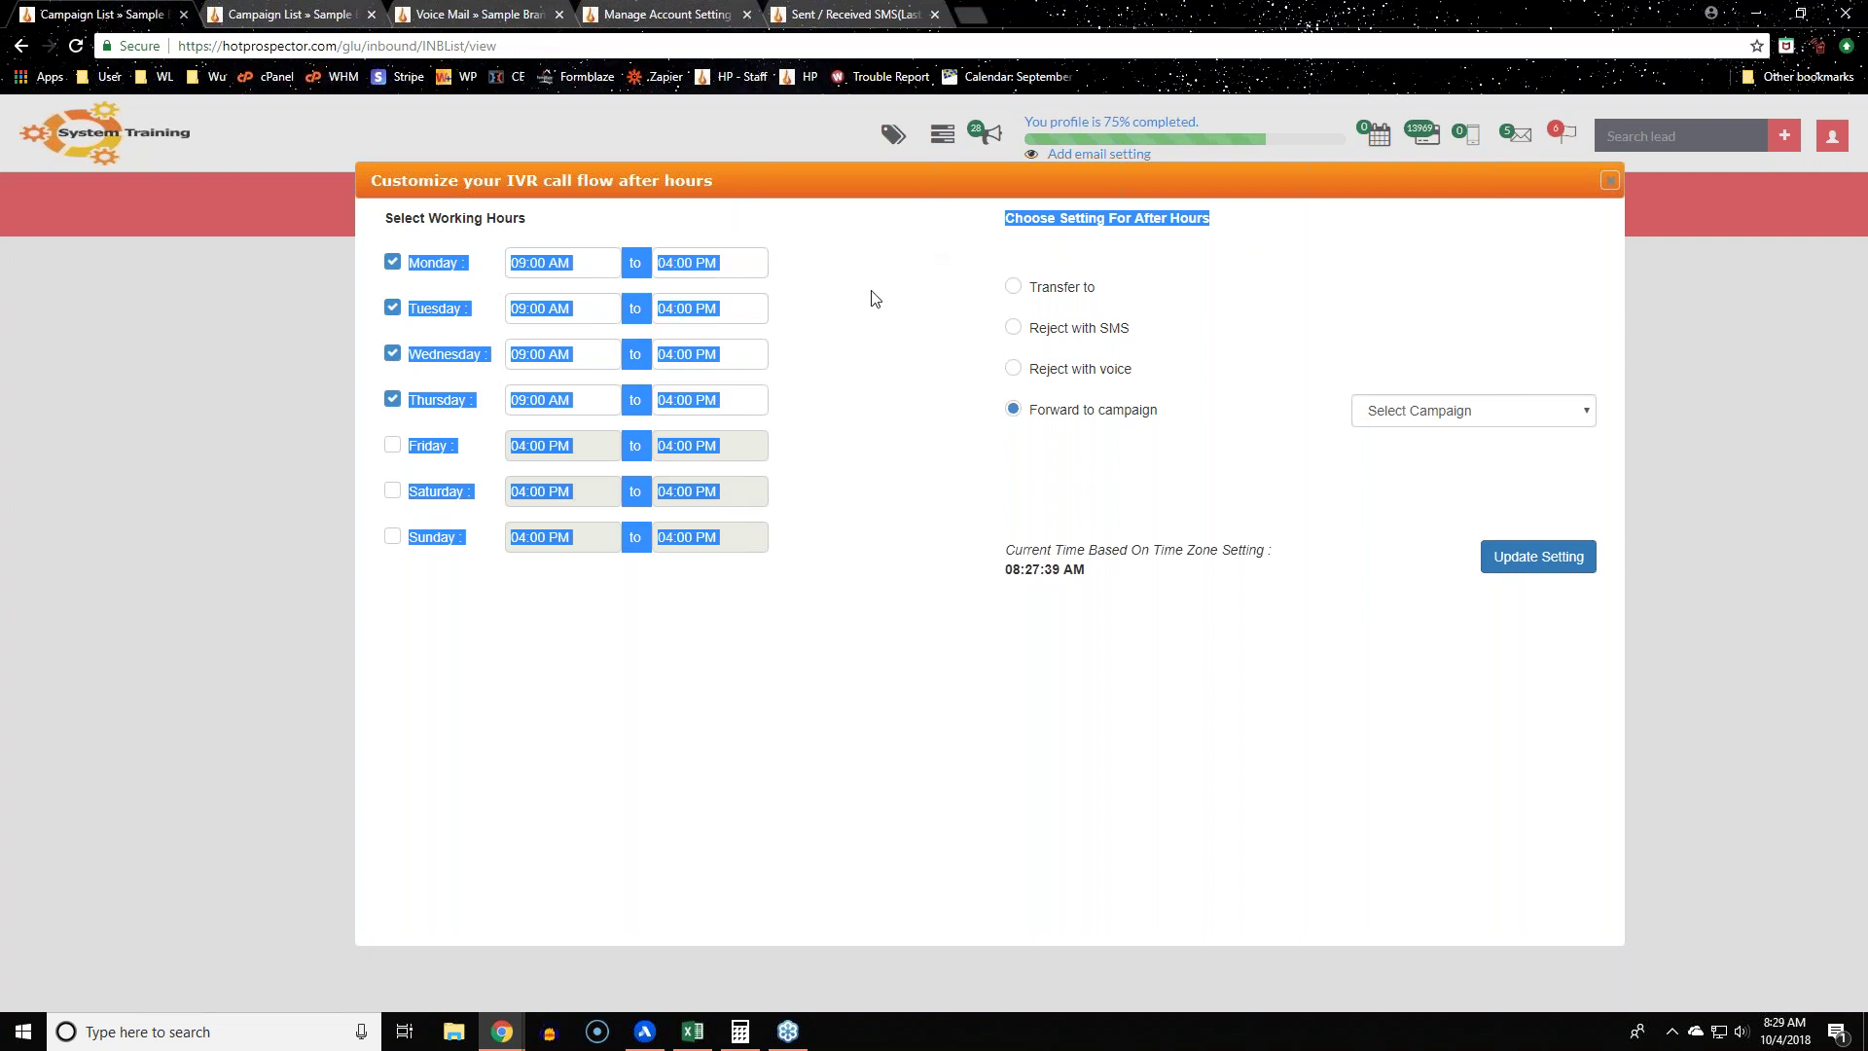
# Step: Save the Monday–Thursday 09:00 AM–04:00 PM after-hours settings with Forward to campaign, then close the dialog
pyautogui.click(875, 298)
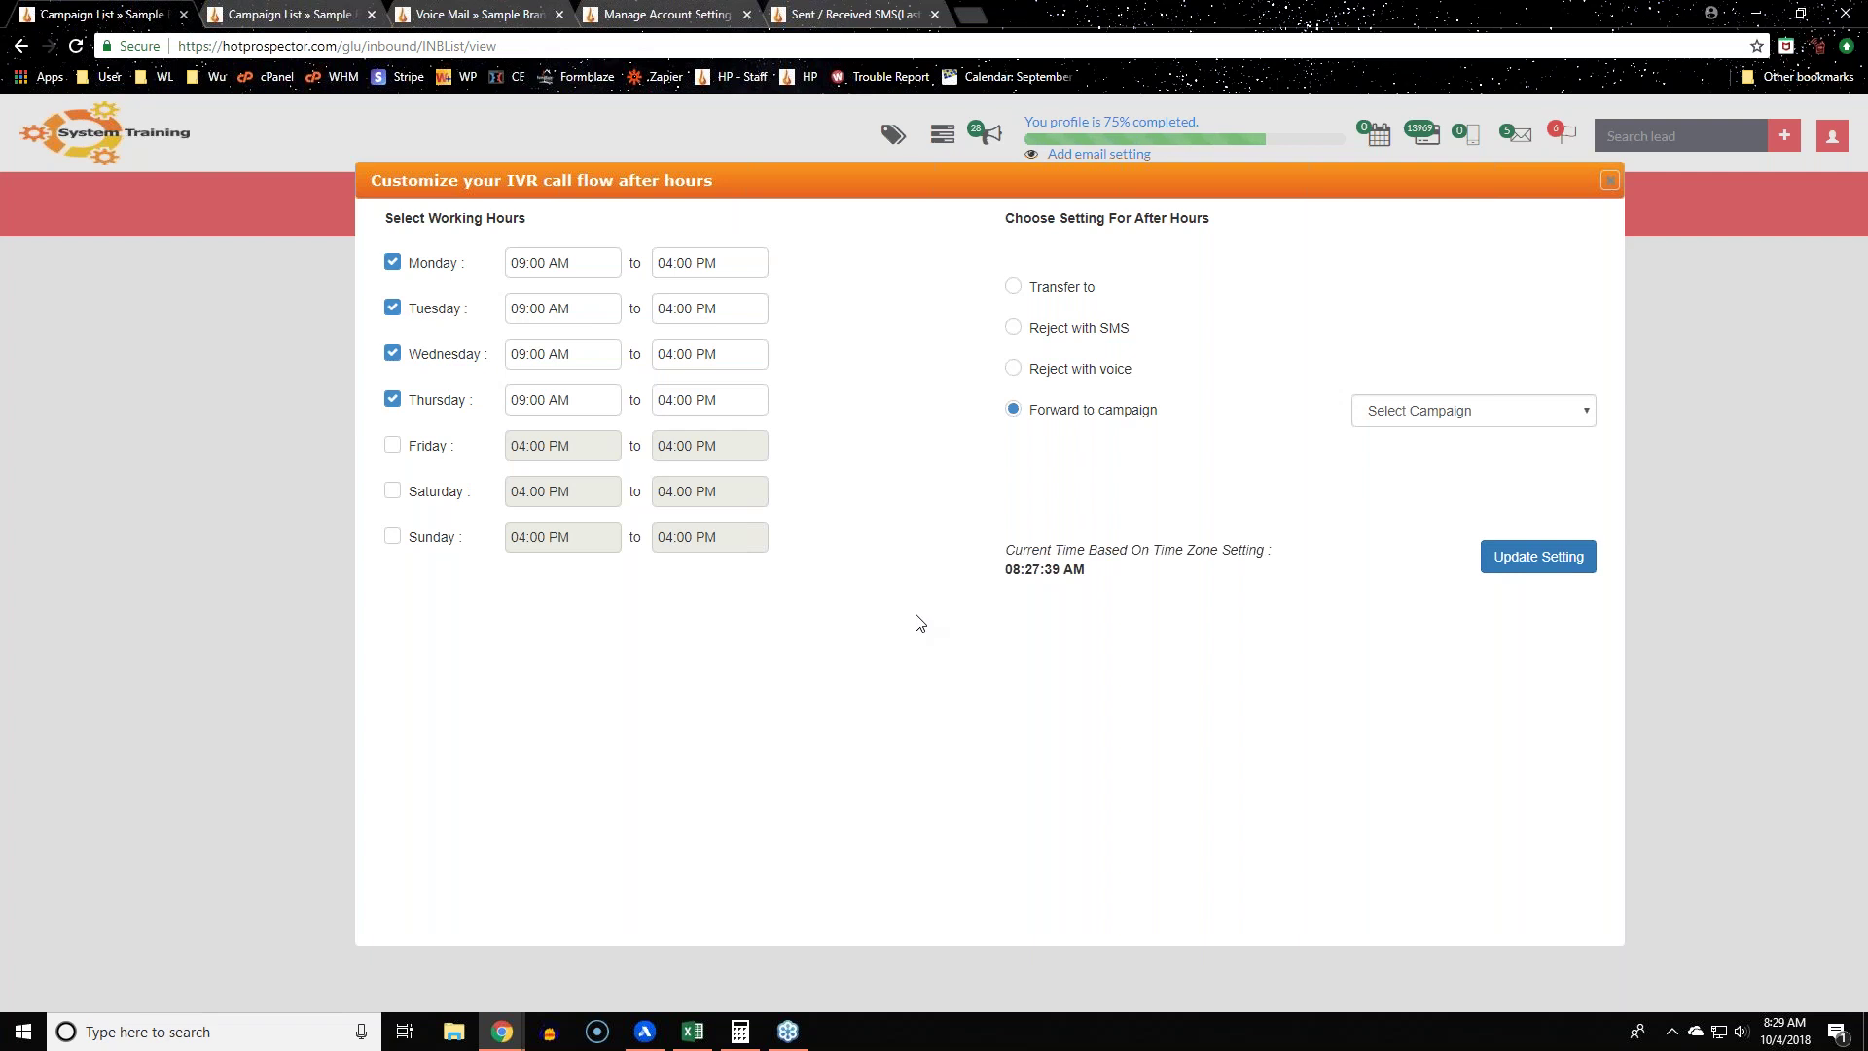
pyautogui.click(1576, 407)
pyautogui.click(981, 767)
pyautogui.click(1573, 571)
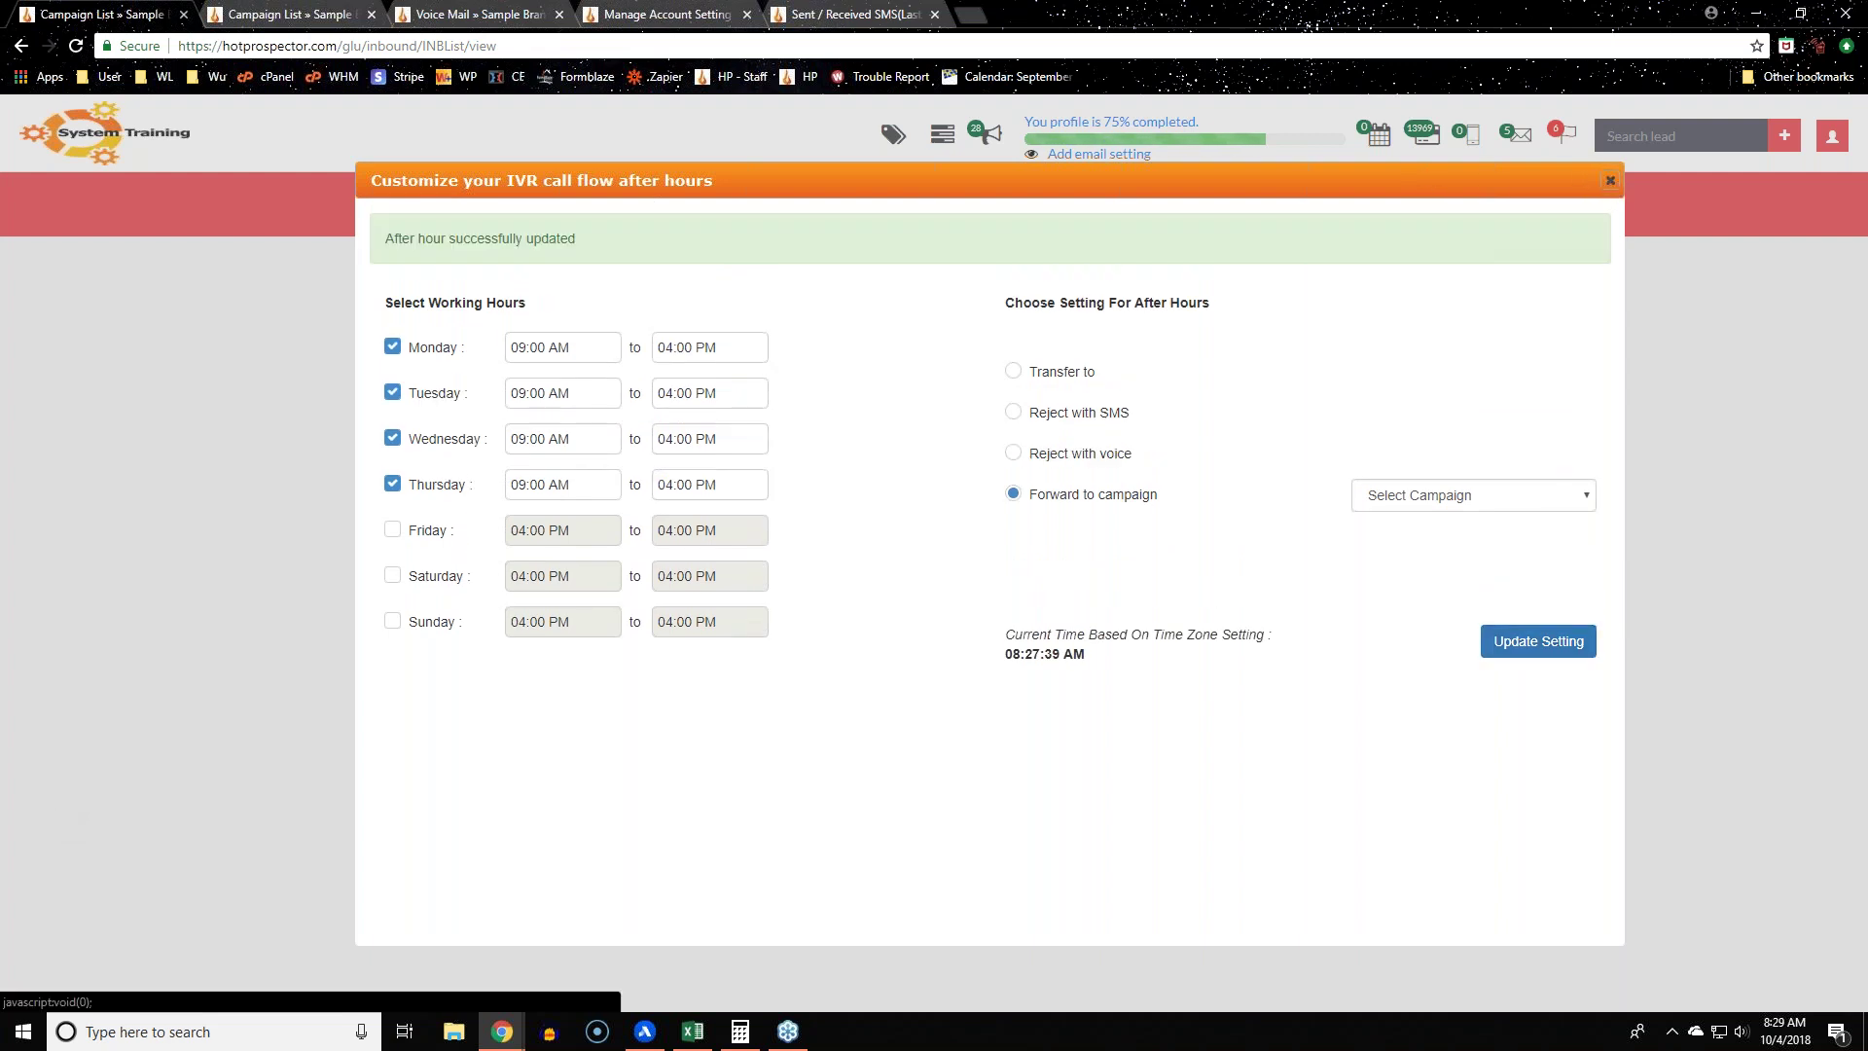
pyautogui.click(1610, 183)
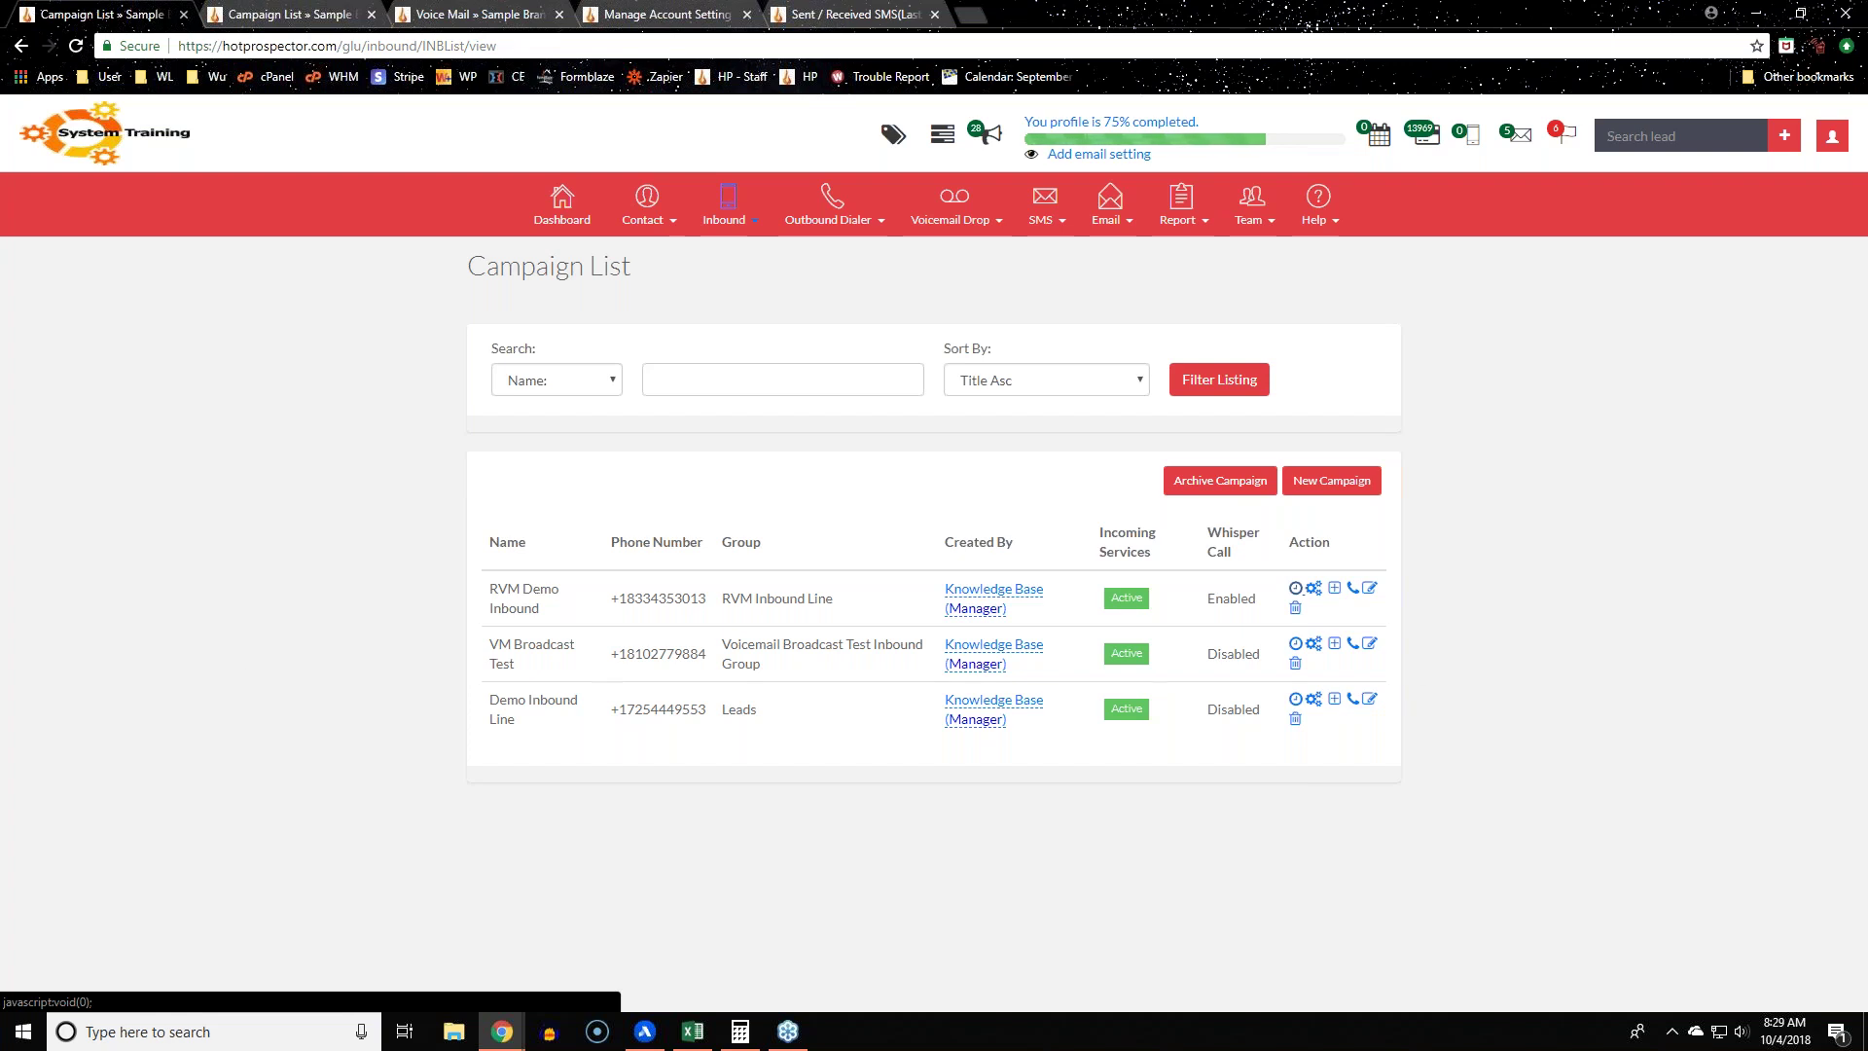
# Step: Uncheck Monday, Tuesday, Wednesday and Thursday in the after-hours IVR settings, save, and close the dialog
pyautogui.click(1294, 588)
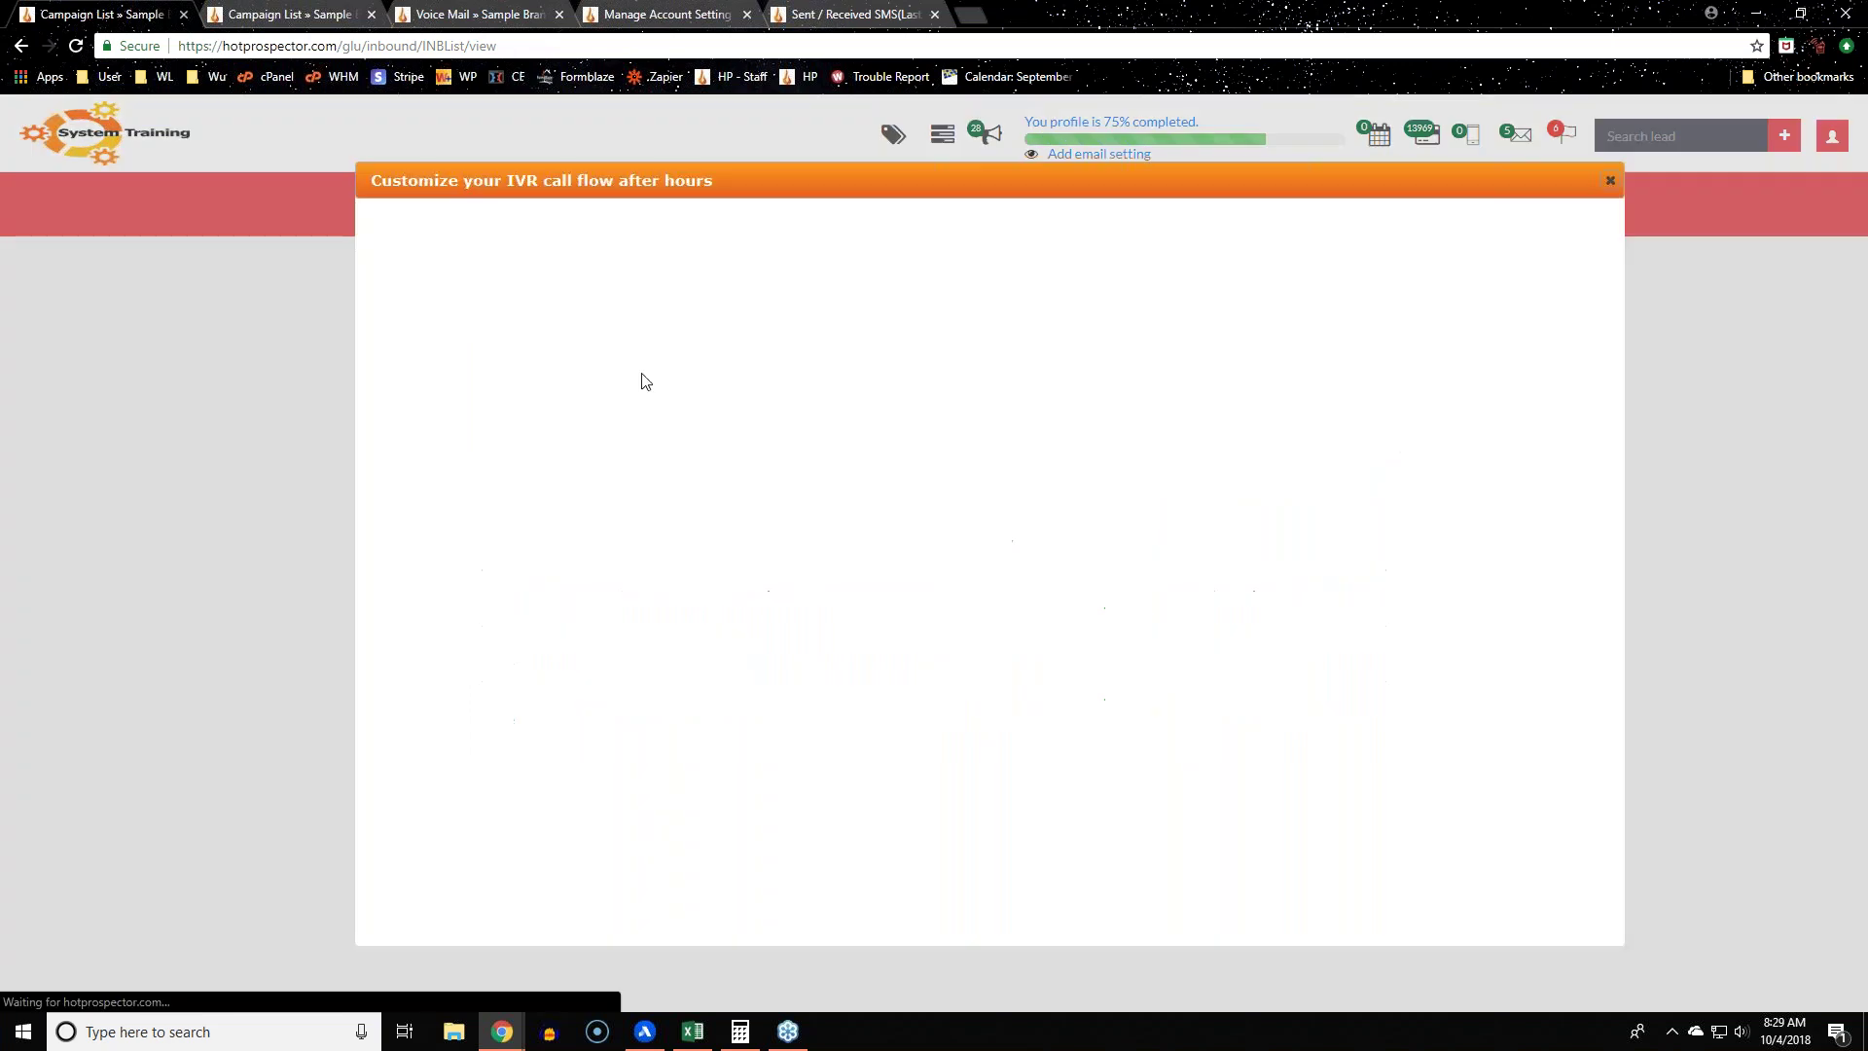
pyautogui.click(392, 260)
pyautogui.click(392, 308)
pyautogui.click(392, 353)
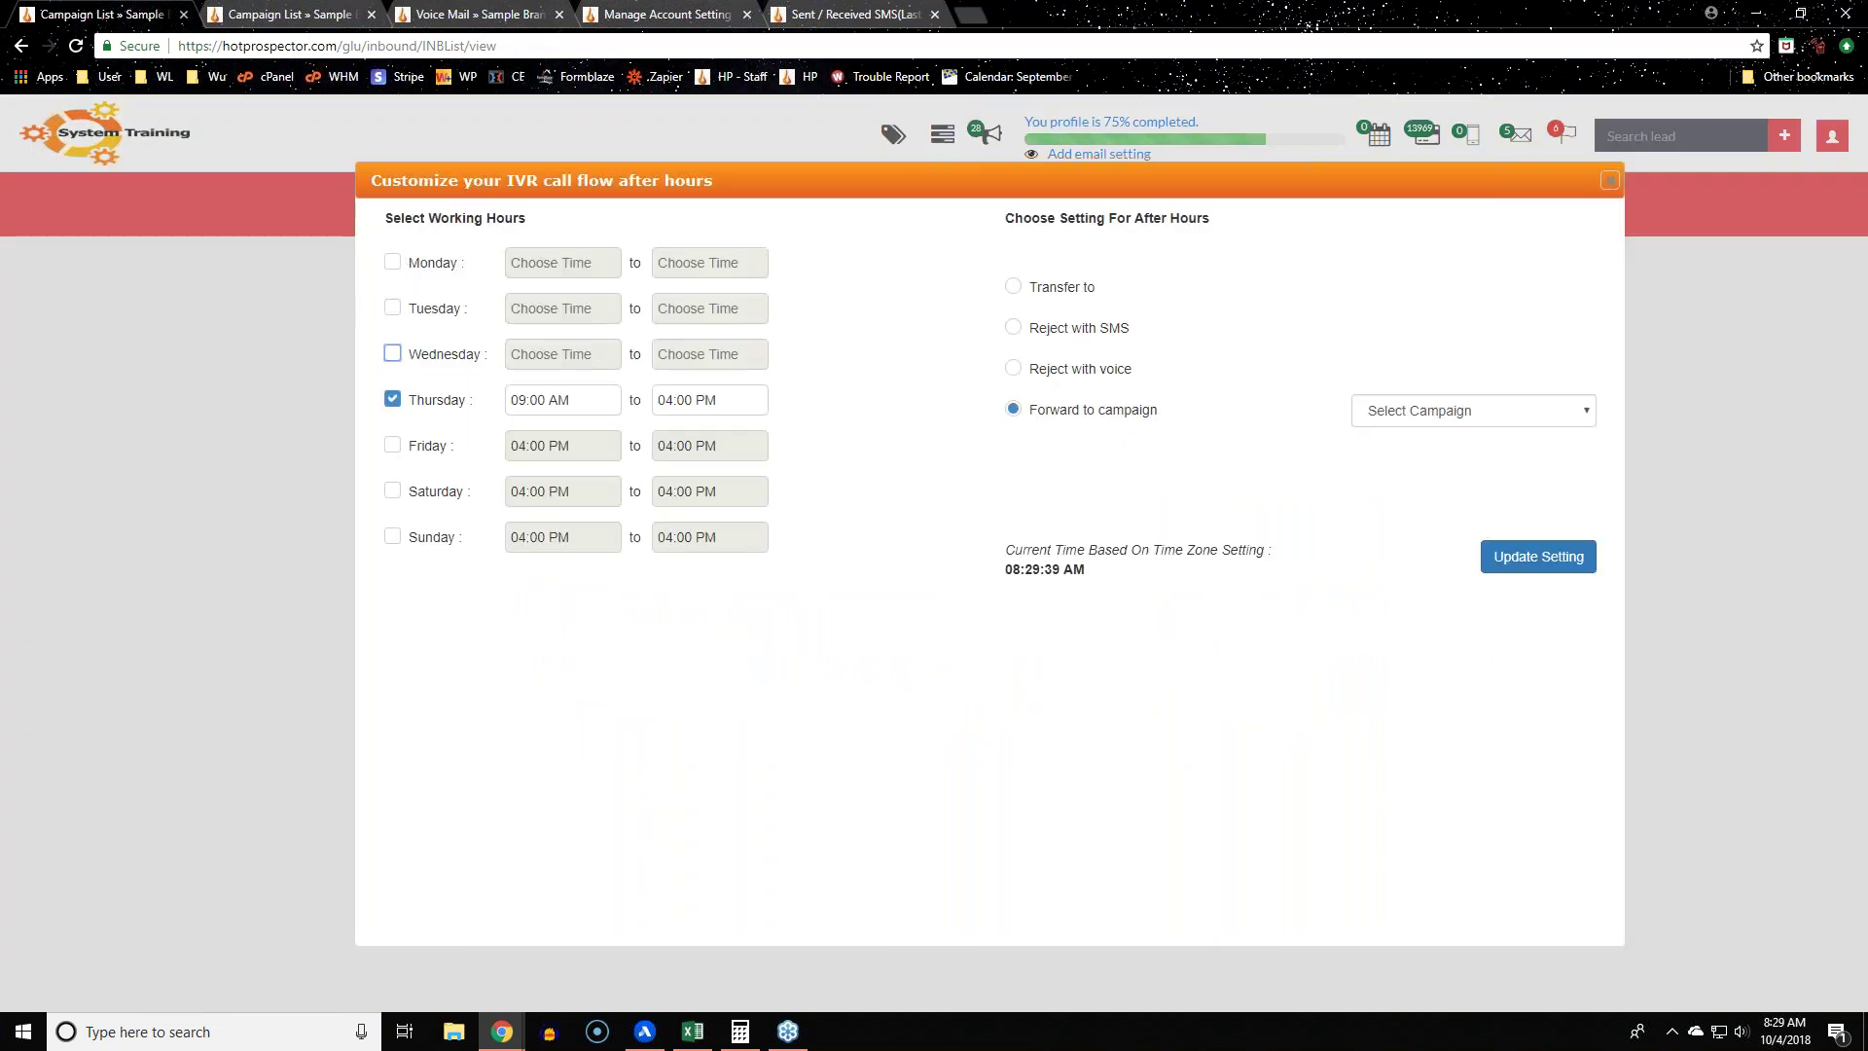
pyautogui.click(392, 398)
pyautogui.click(1527, 561)
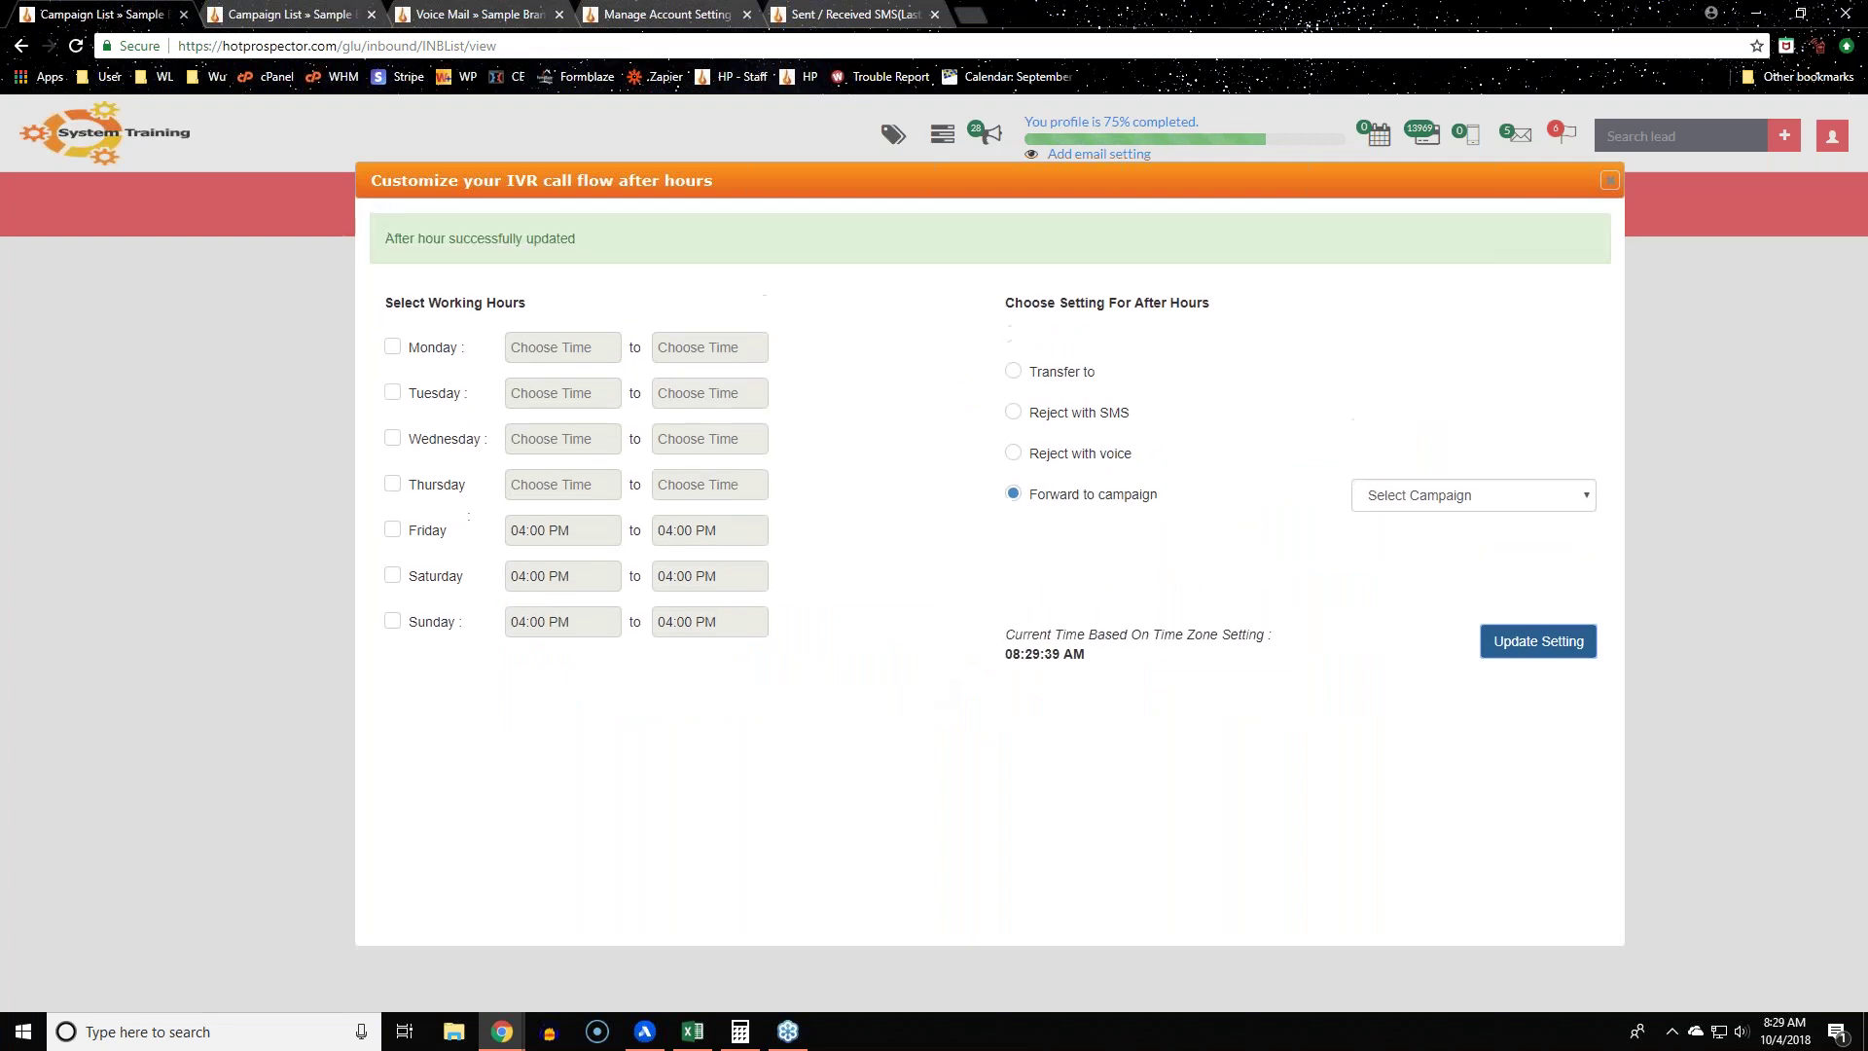
pyautogui.click(1610, 183)
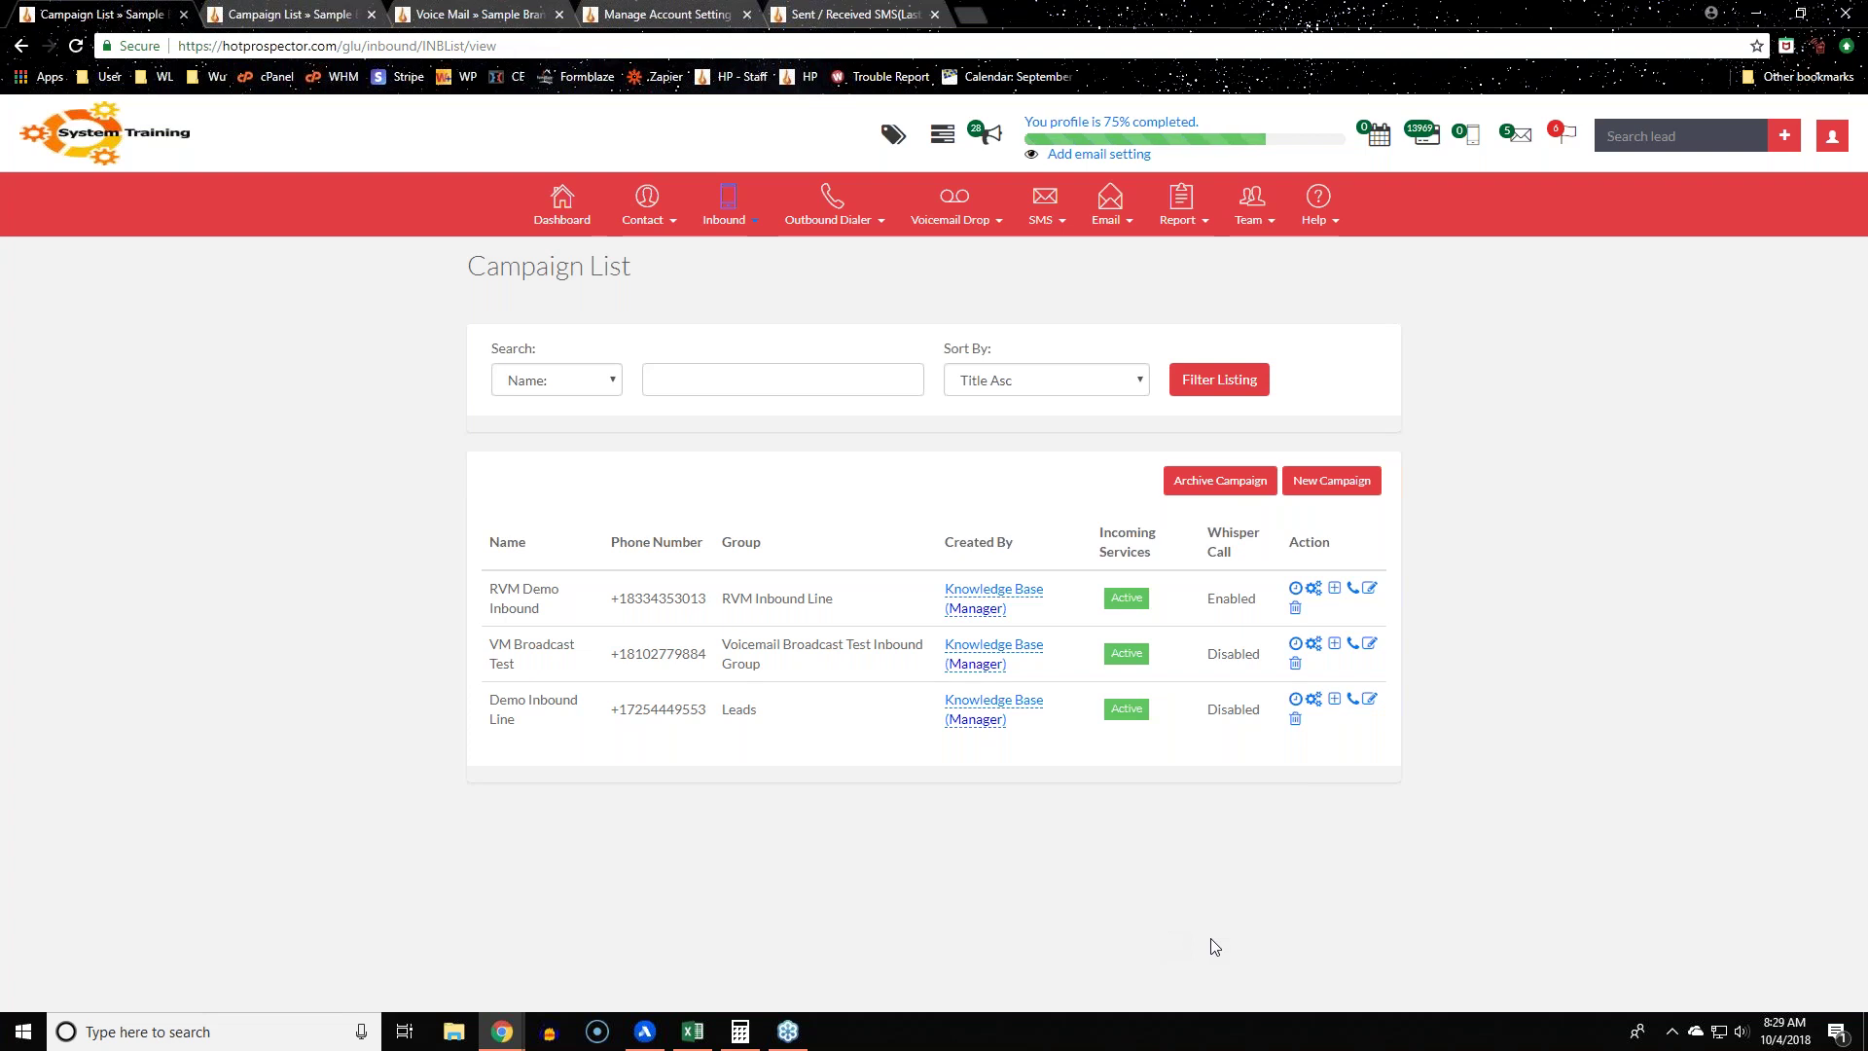
# Step: Open the Customize IVR Flow for RVM Demo Inbound and select Tag as the custom flow type
pyautogui.click(1313, 590)
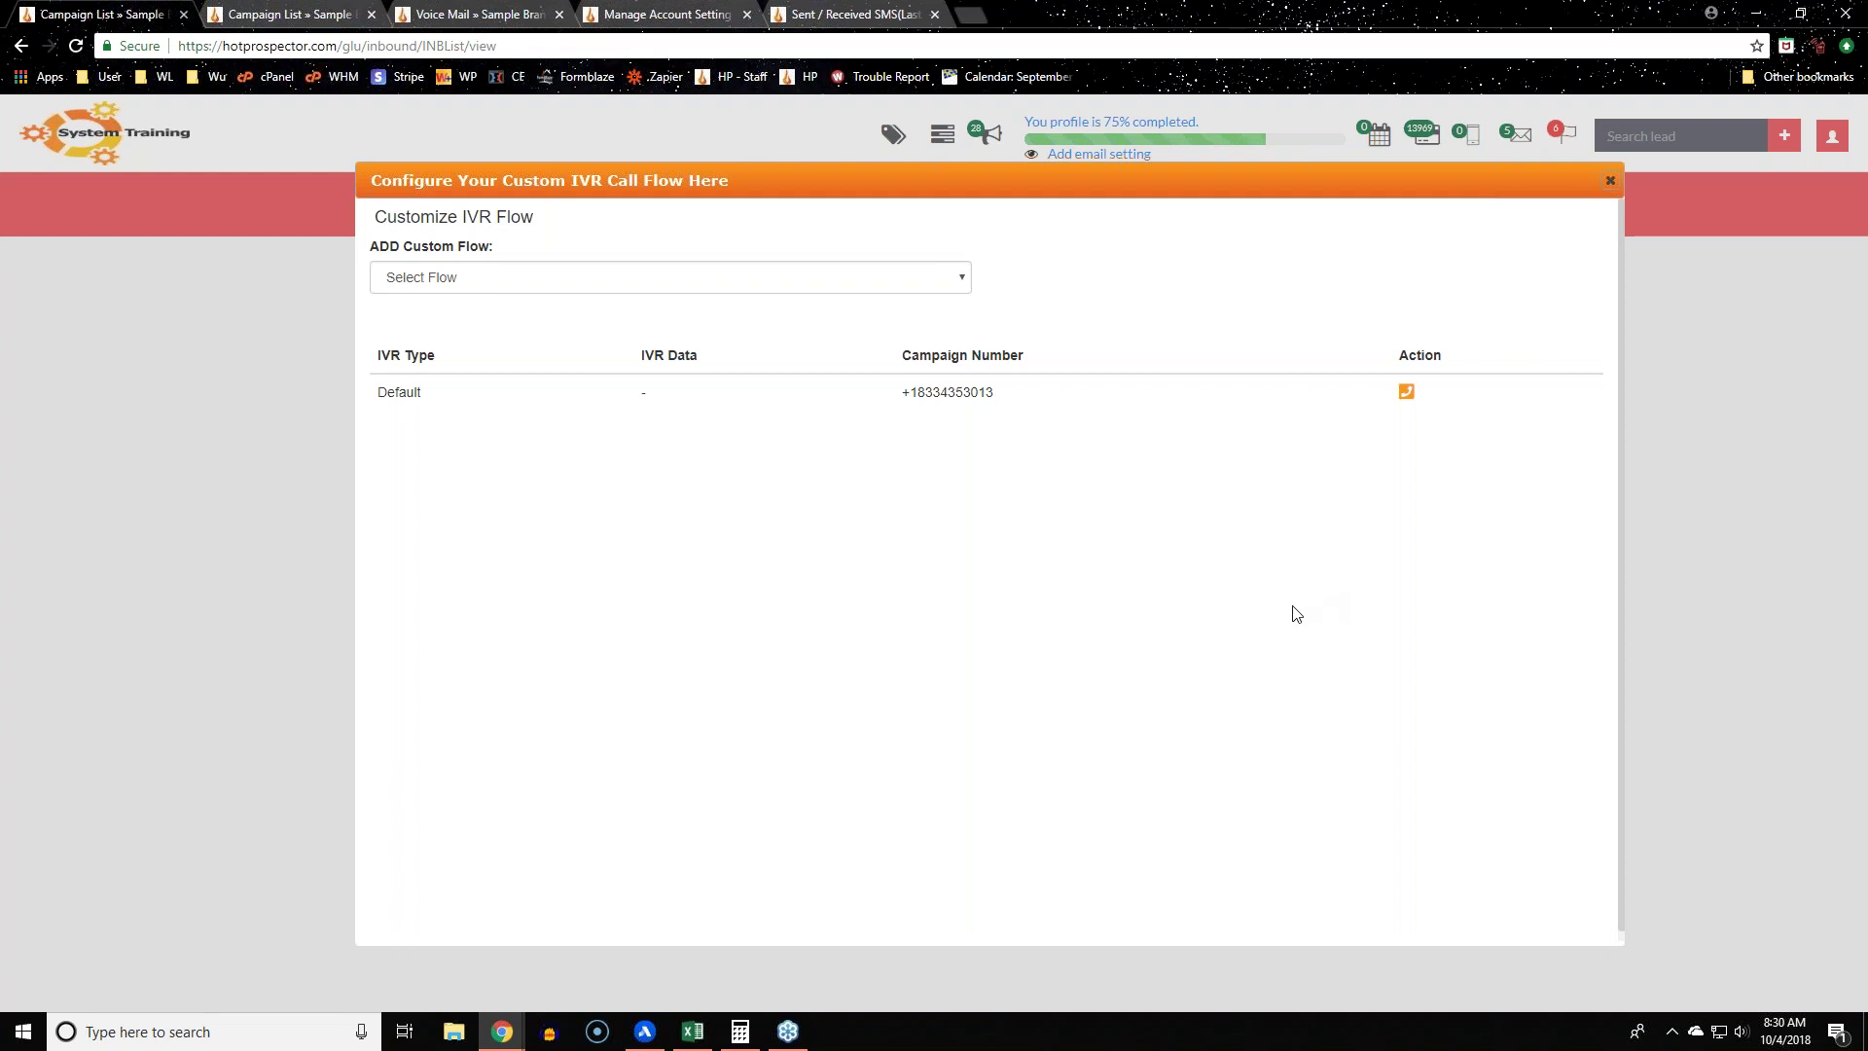
pyautogui.moveTo(364, 251); pyautogui.dragTo(541, 250)
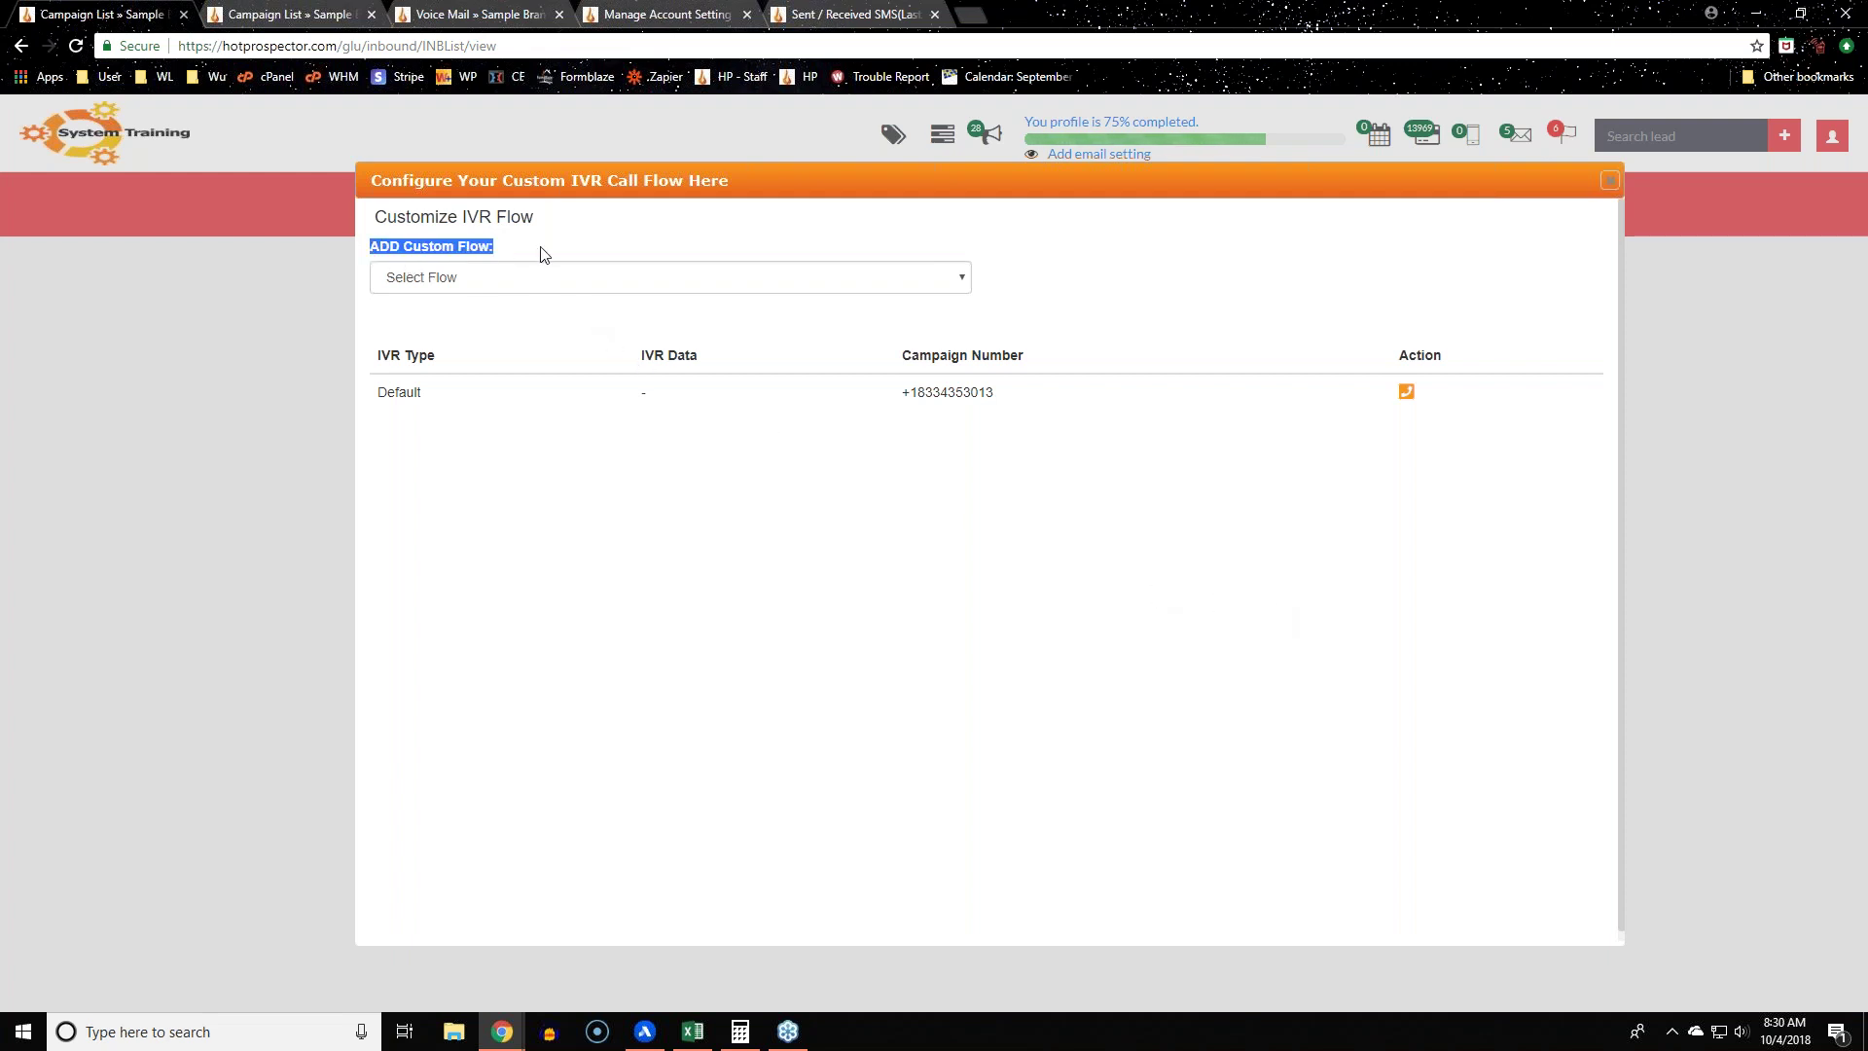
pyautogui.click(1310, 626)
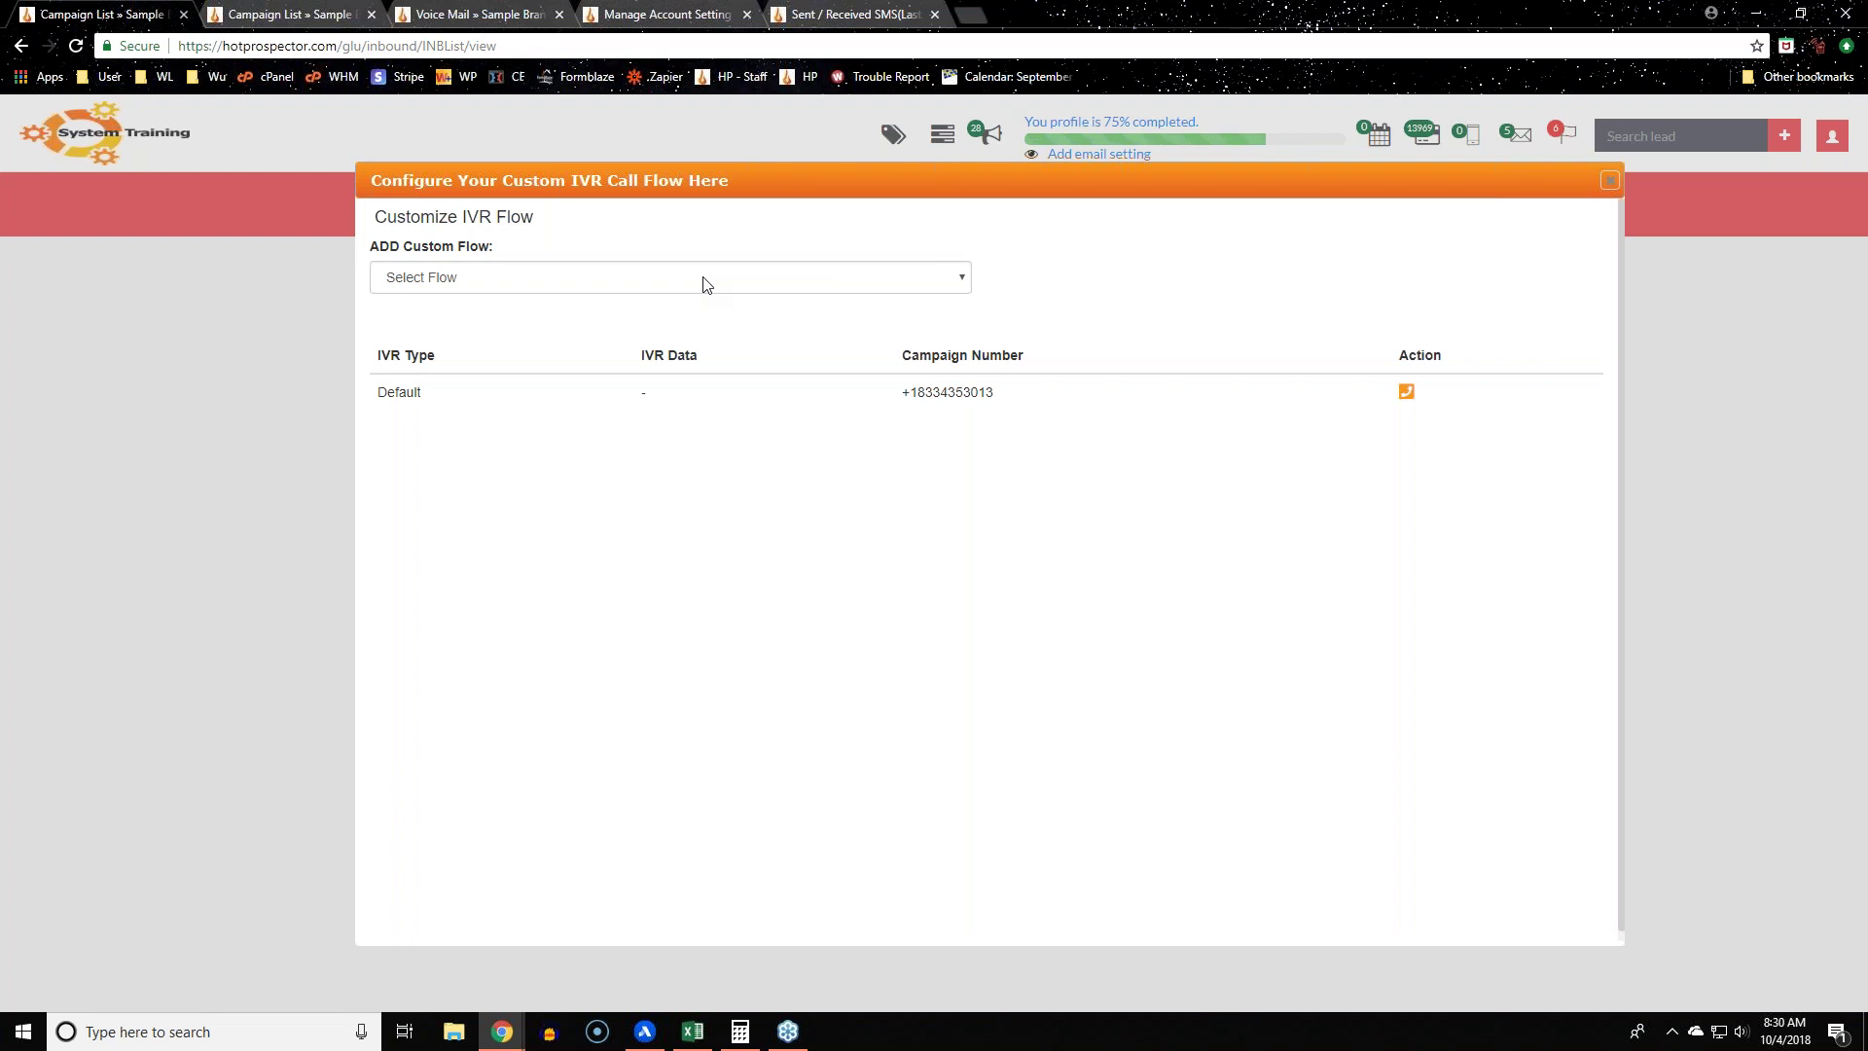
pyautogui.click(705, 283)
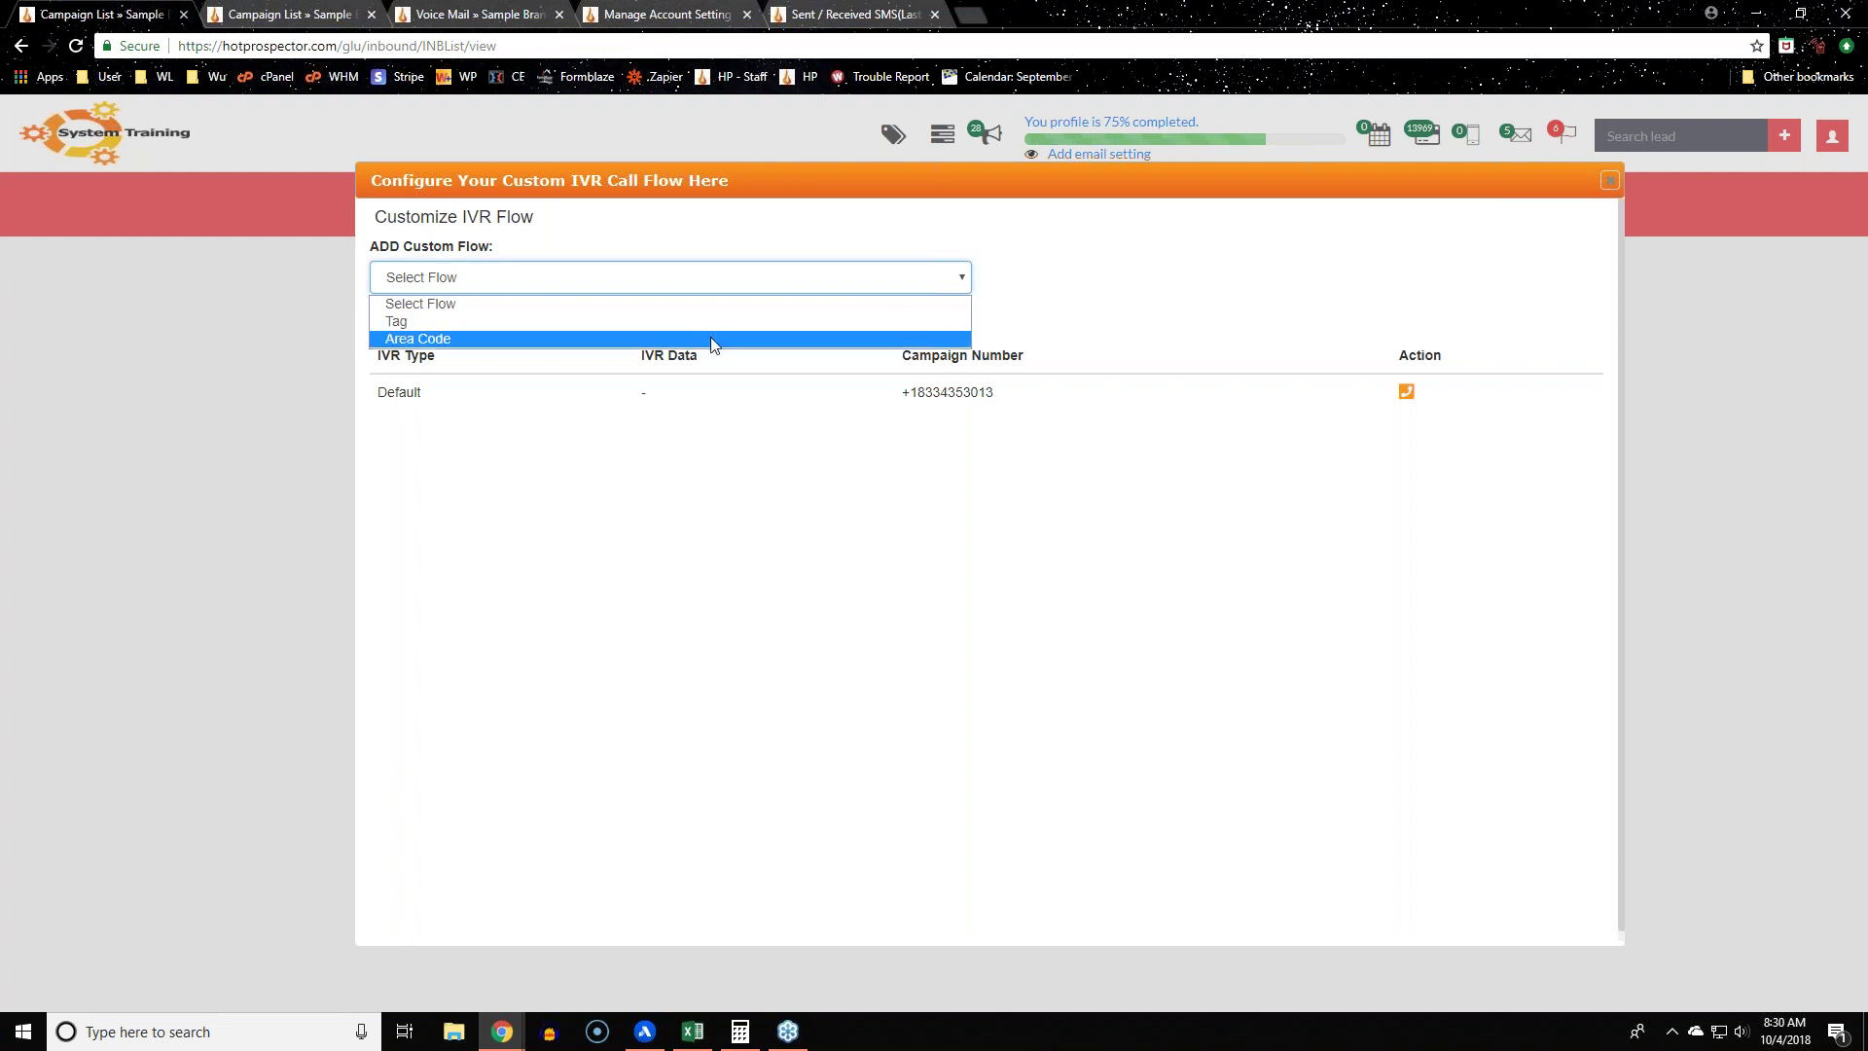
pyautogui.click(881, 623)
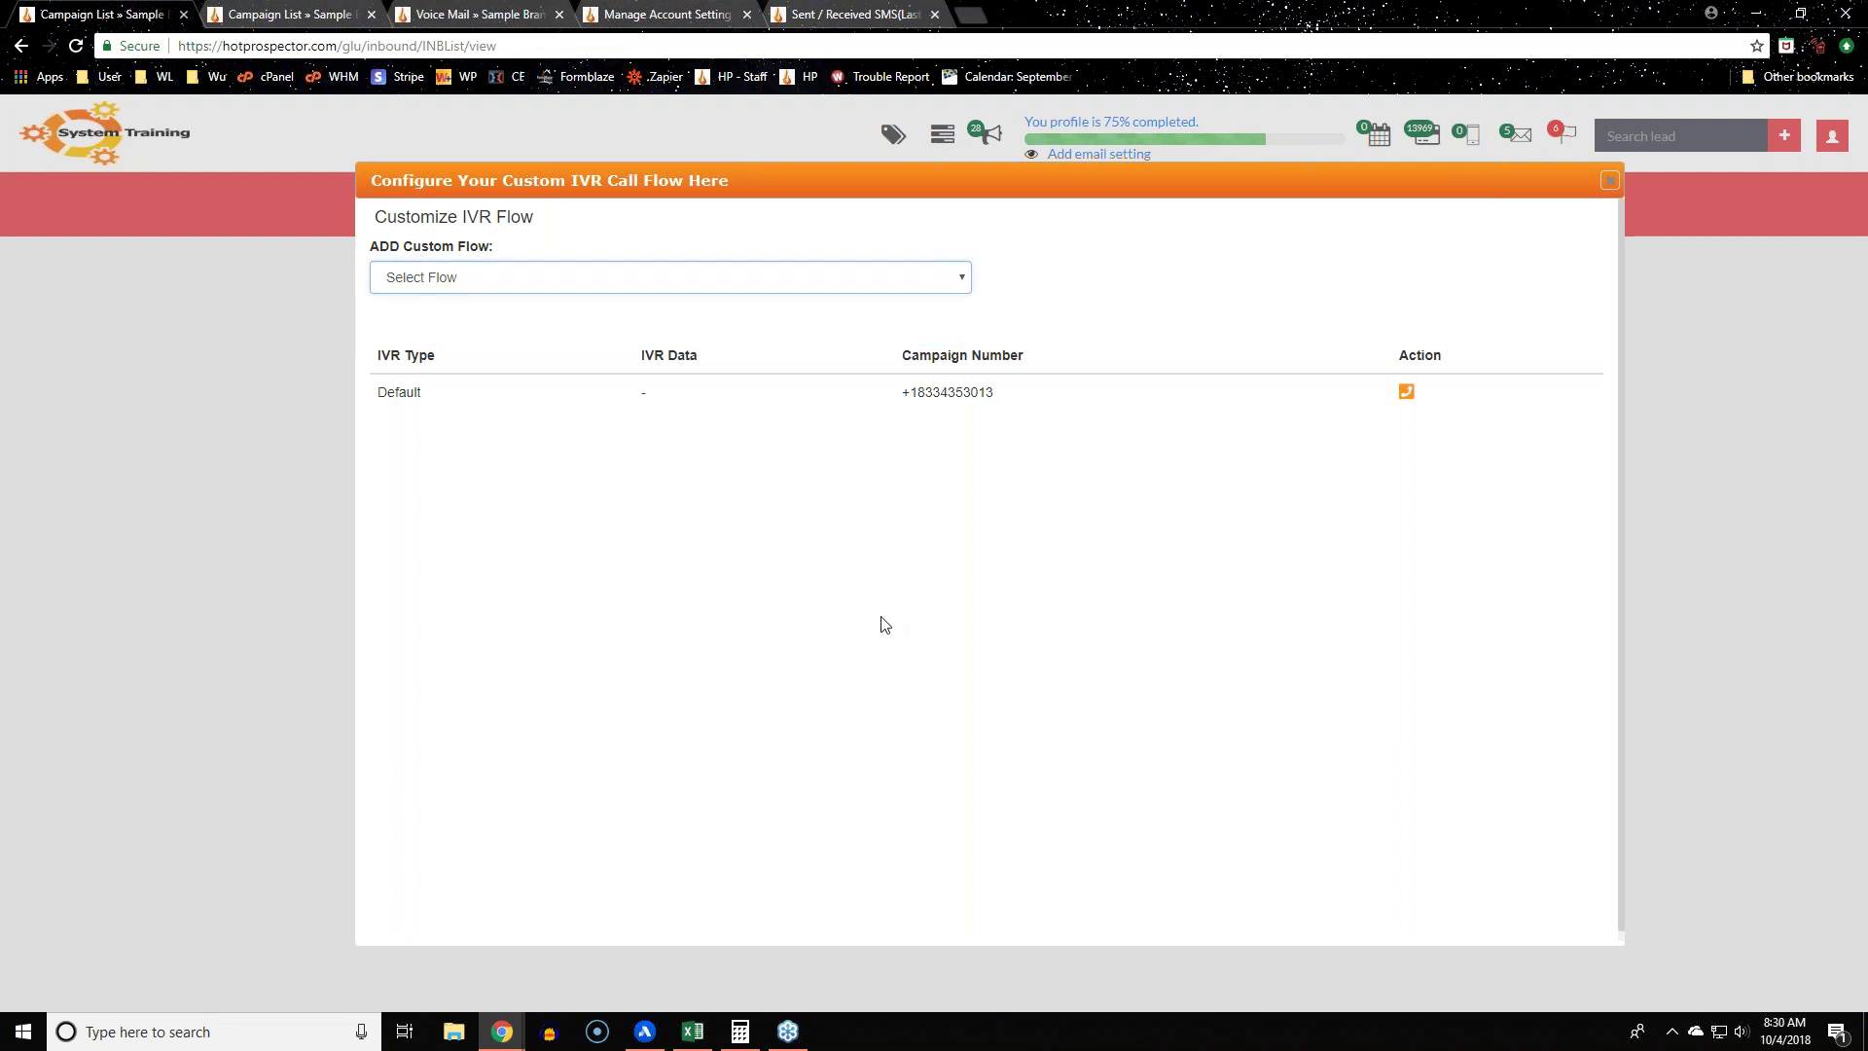
pyautogui.click(629, 286)
pyautogui.click(628, 321)
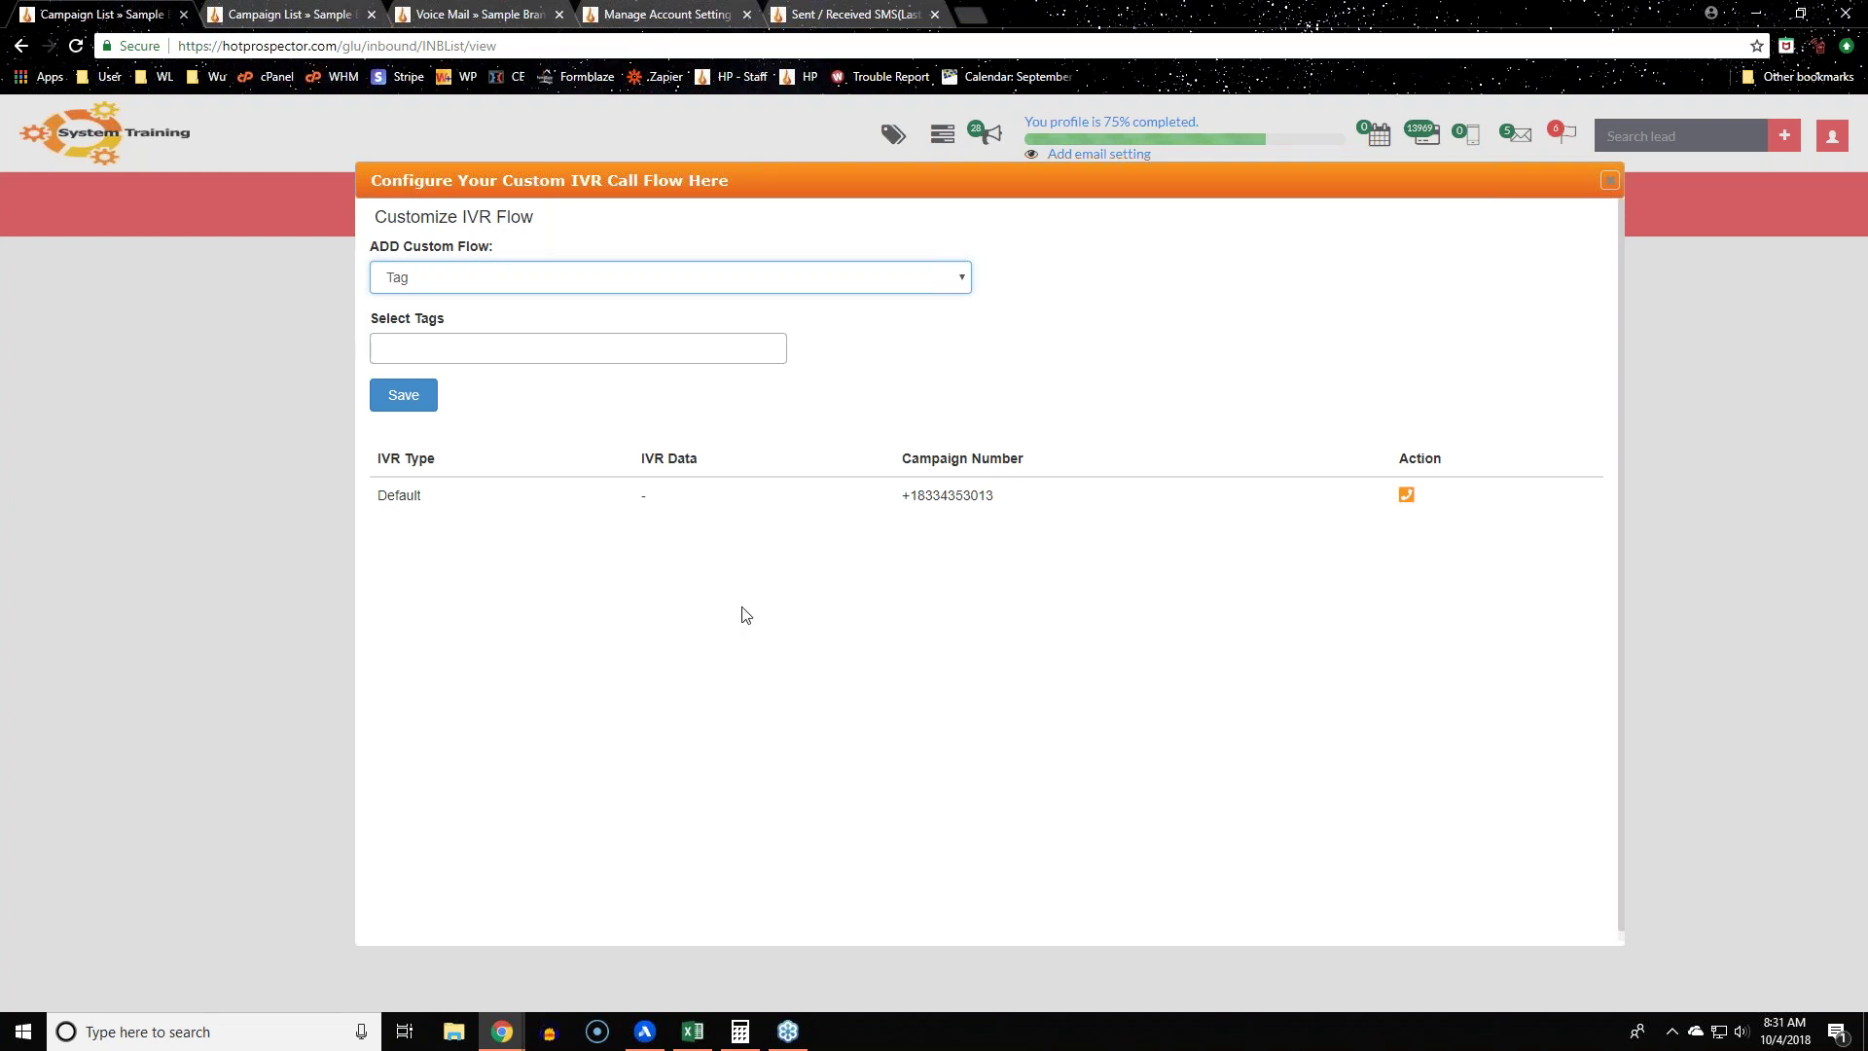
# Step: Add an Area Code custom flow for DC (202) to the inbound campaign
pyautogui.moveTo(994, 495); pyautogui.dragTo(901, 495)
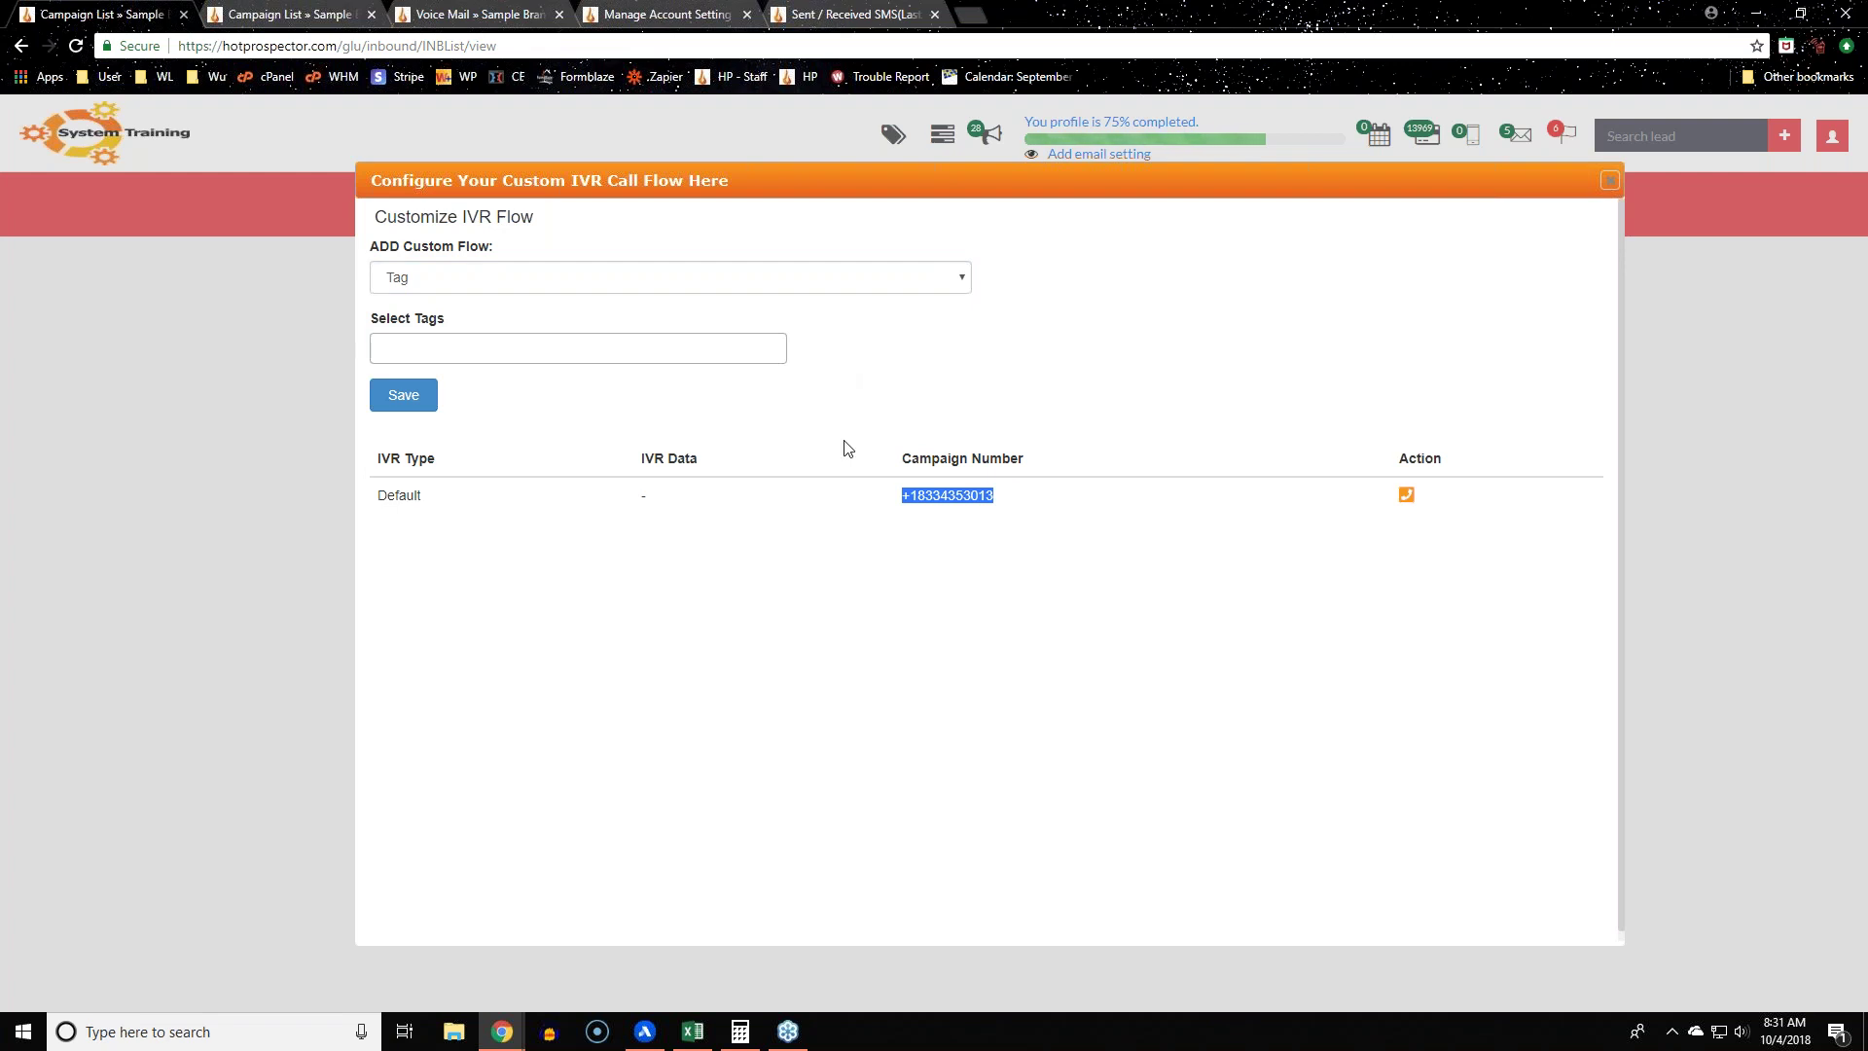
pyautogui.click(963, 496)
pyautogui.click(749, 281)
pyautogui.click(717, 341)
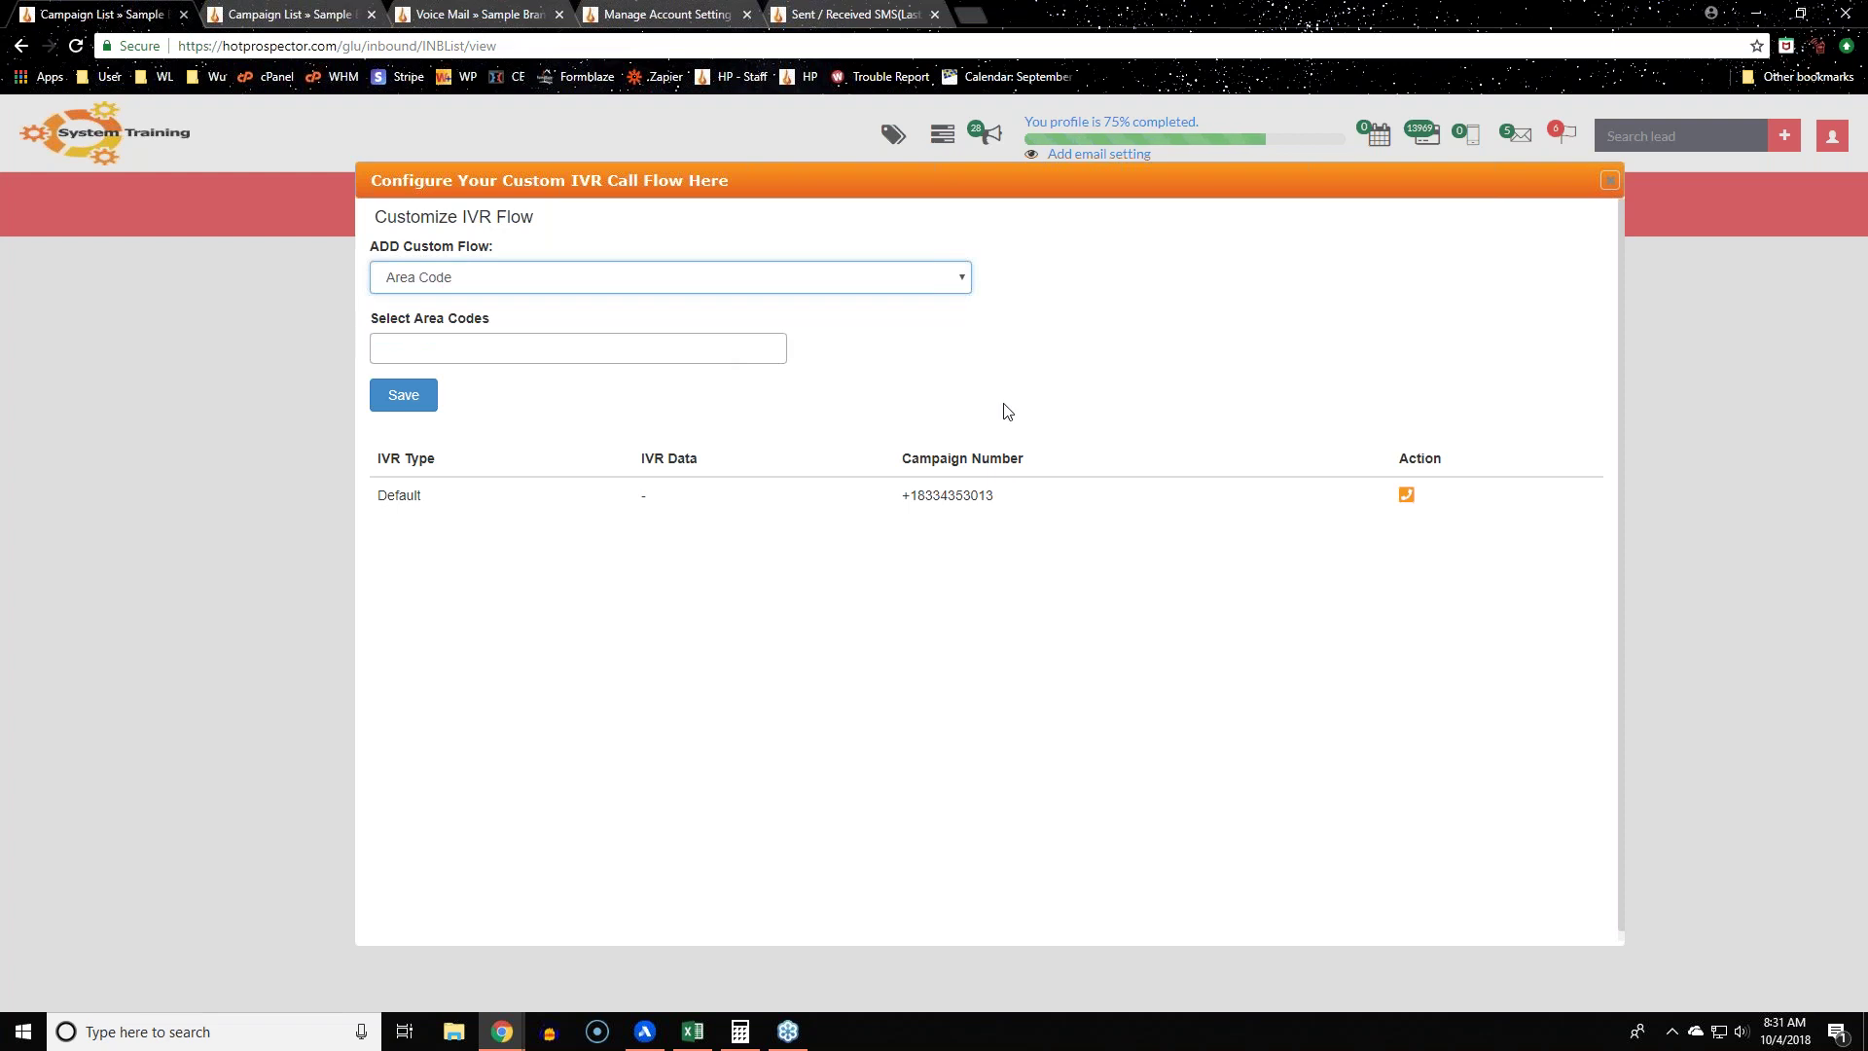
pyautogui.click(555, 352)
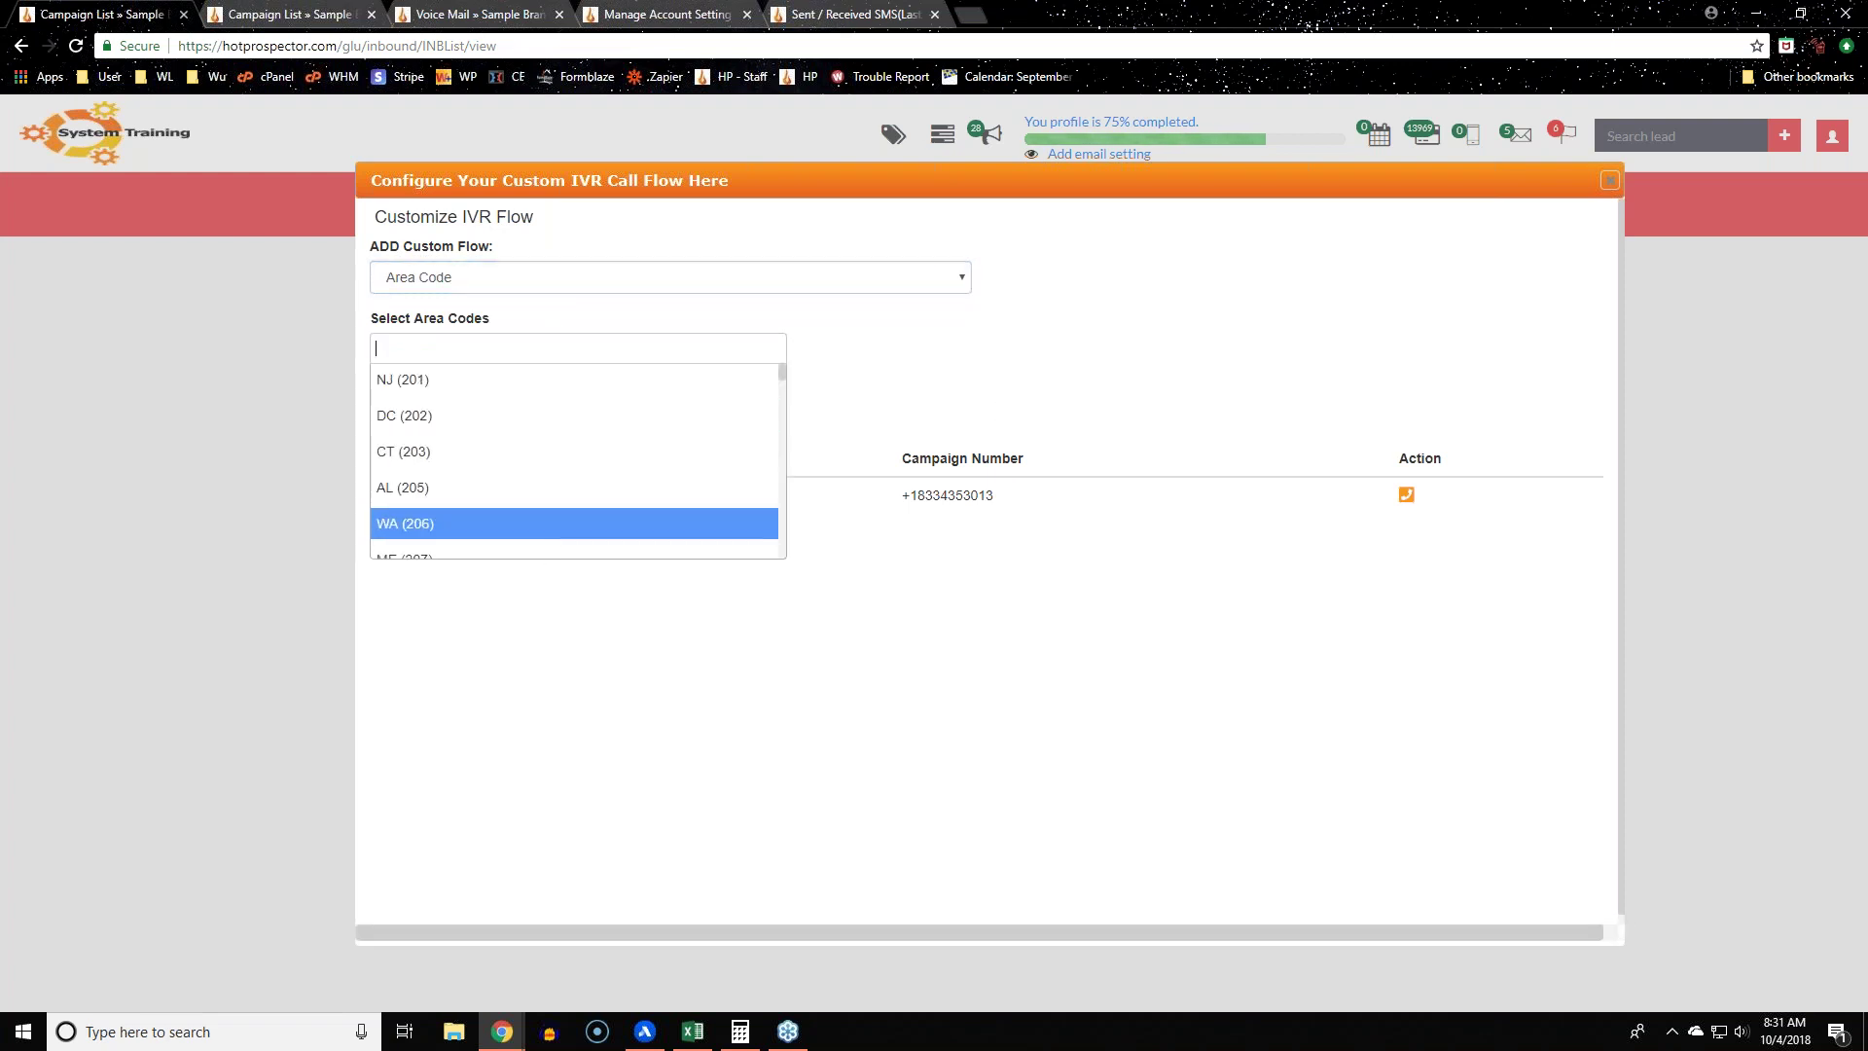
pyautogui.press('Down')
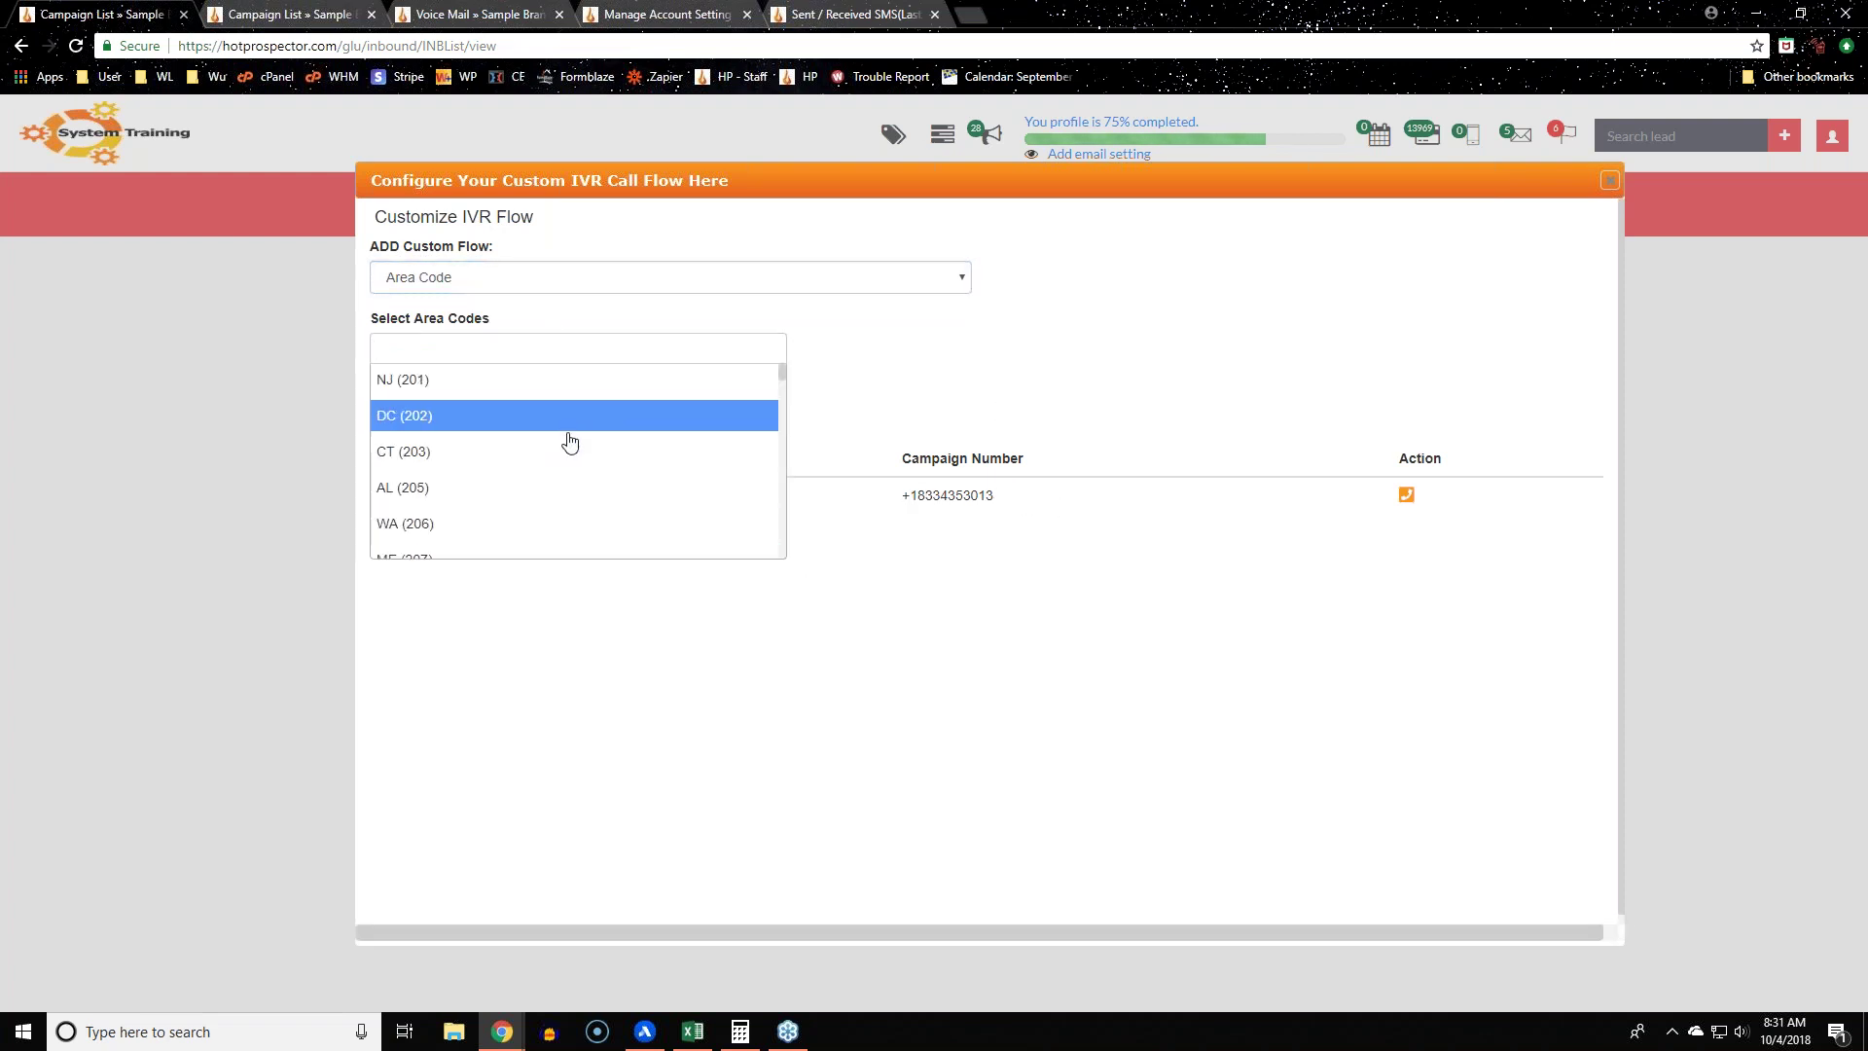
pyautogui.scroll(-1, 567, 442)
pyautogui.scroll(1, 505, 554)
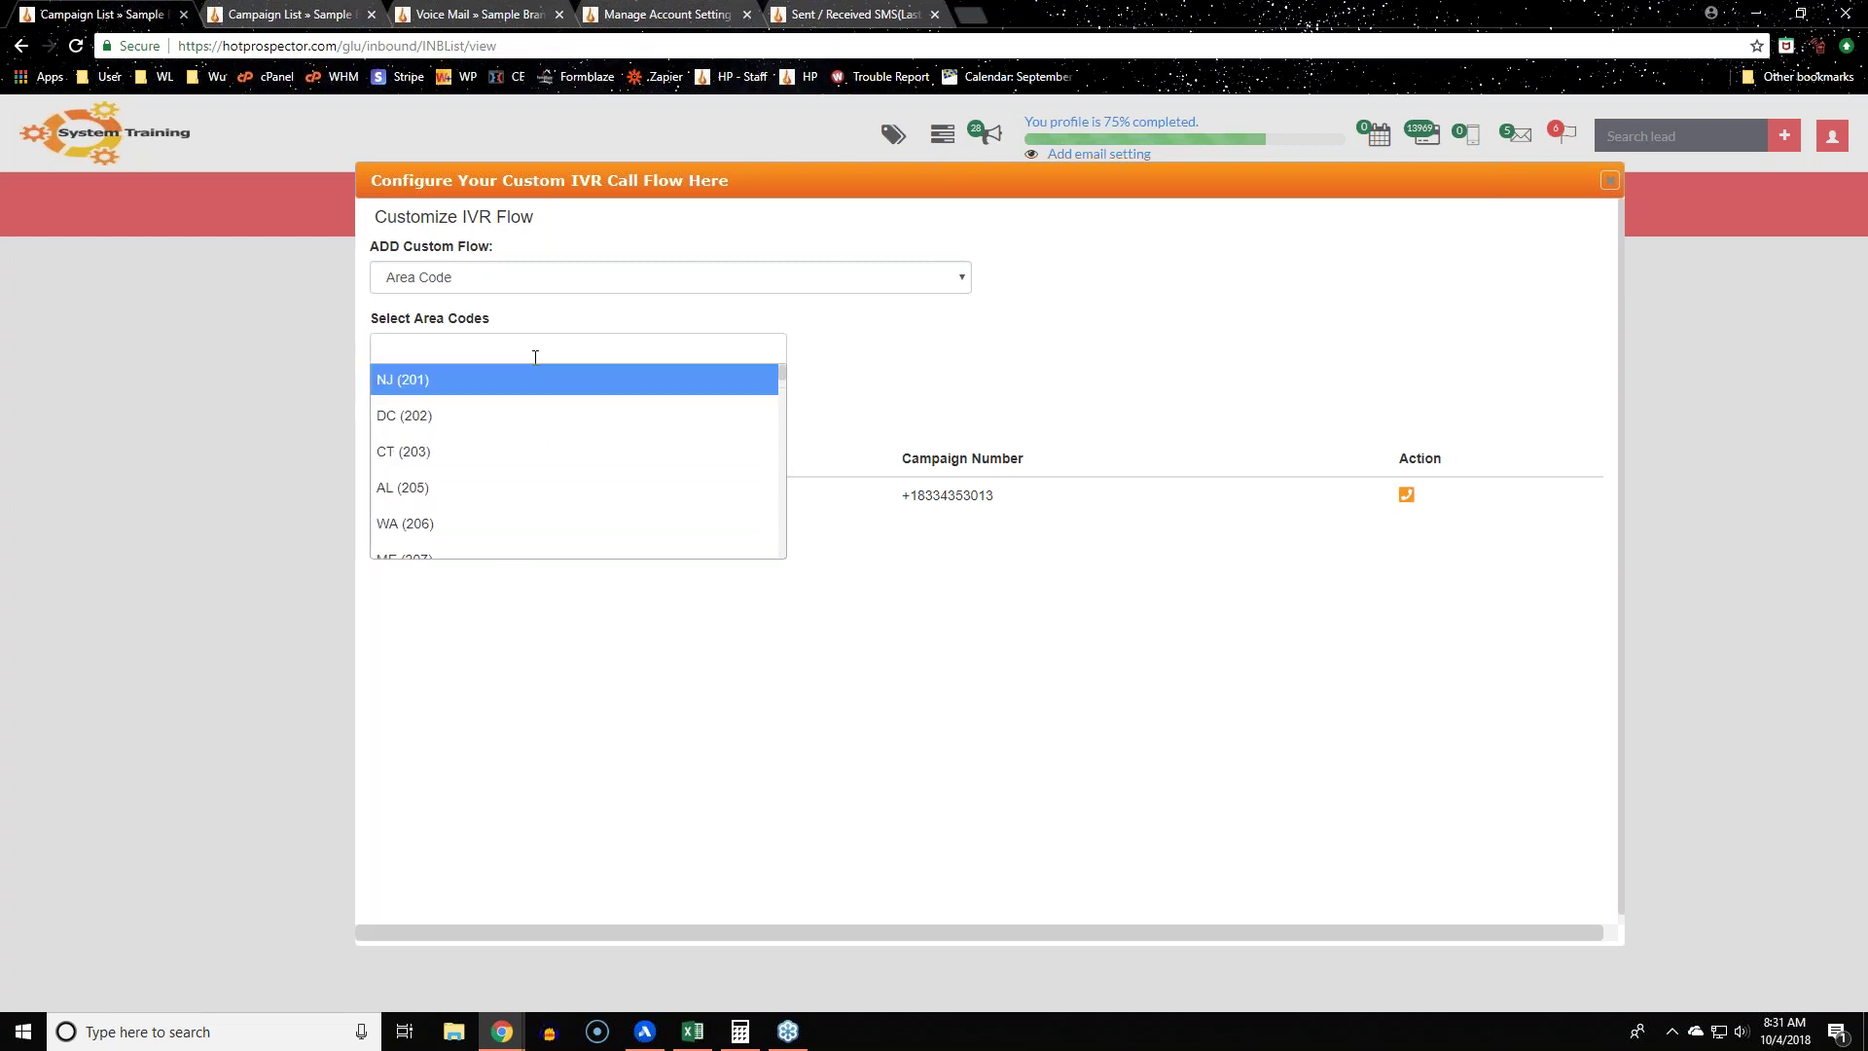
pyautogui.click(515, 750)
pyautogui.click(617, 347)
pyautogui.click(464, 424)
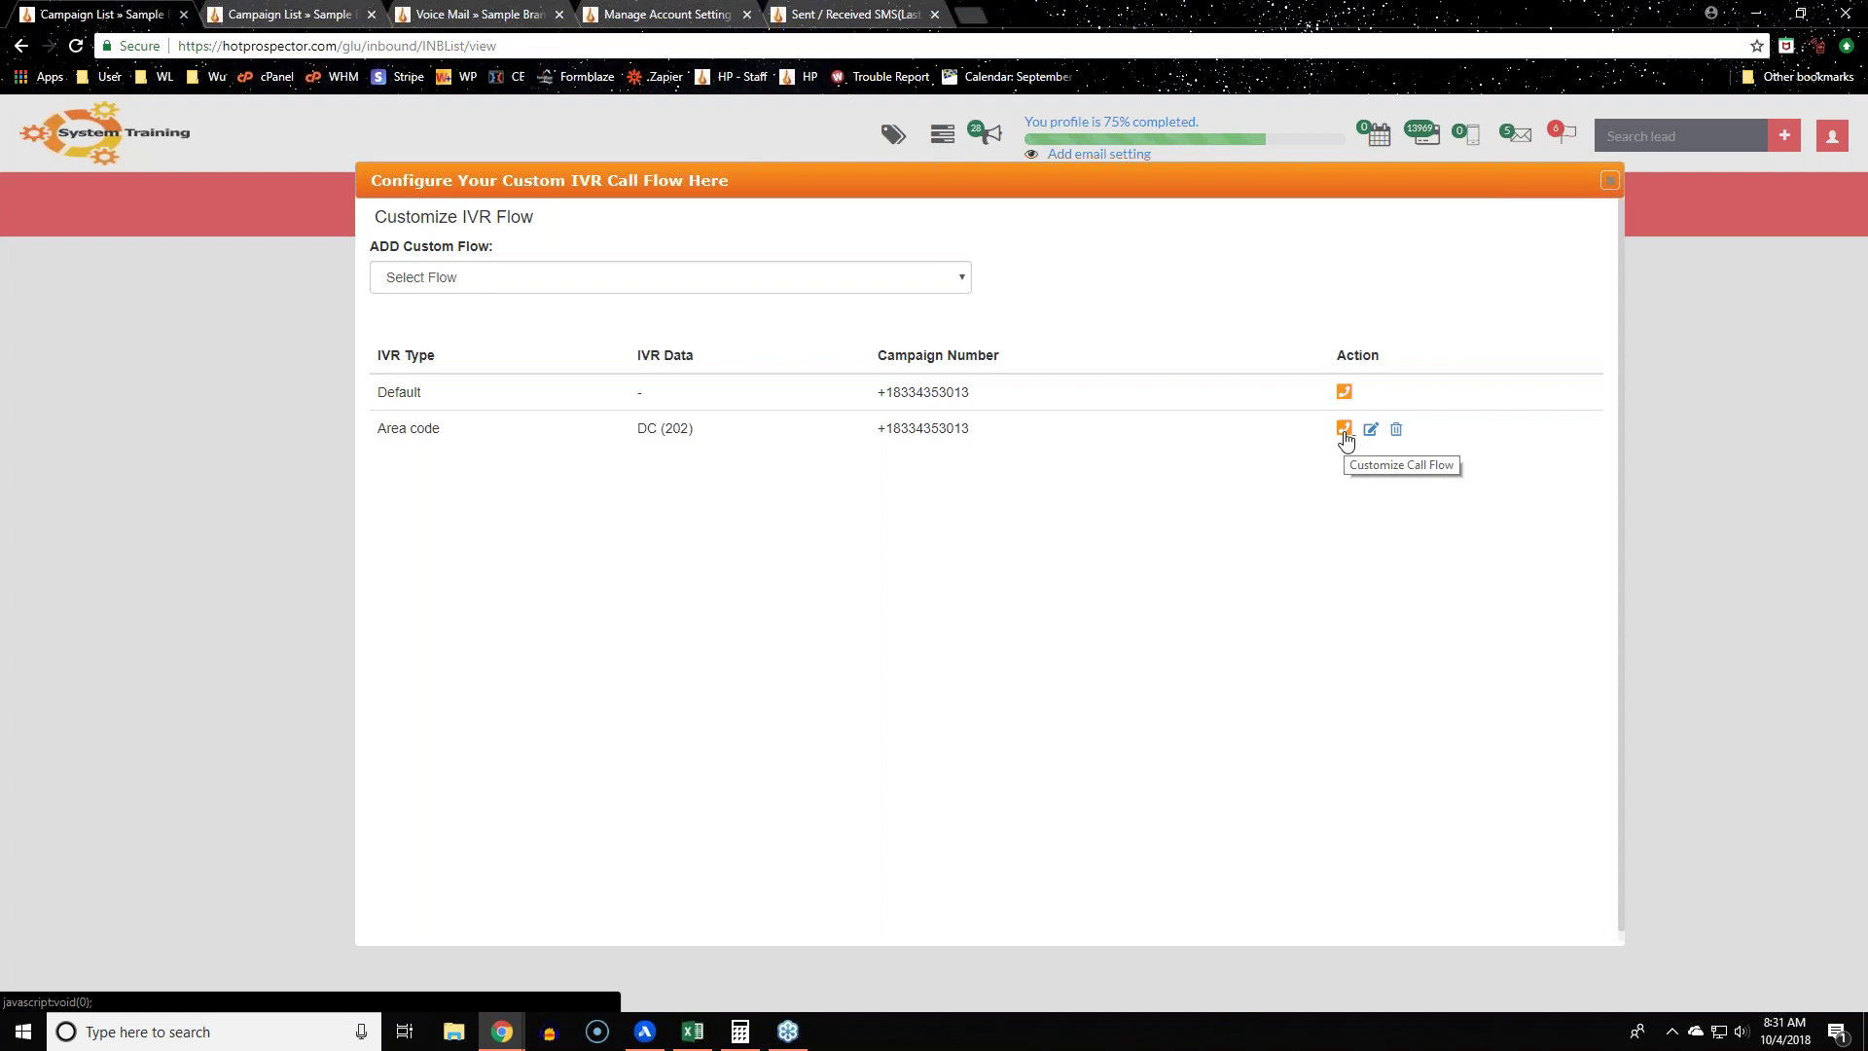
# Step: Add a Tag custom flow for Test Tag 2018
pyautogui.click(843, 282)
pyautogui.click(671, 322)
pyautogui.click(578, 348)
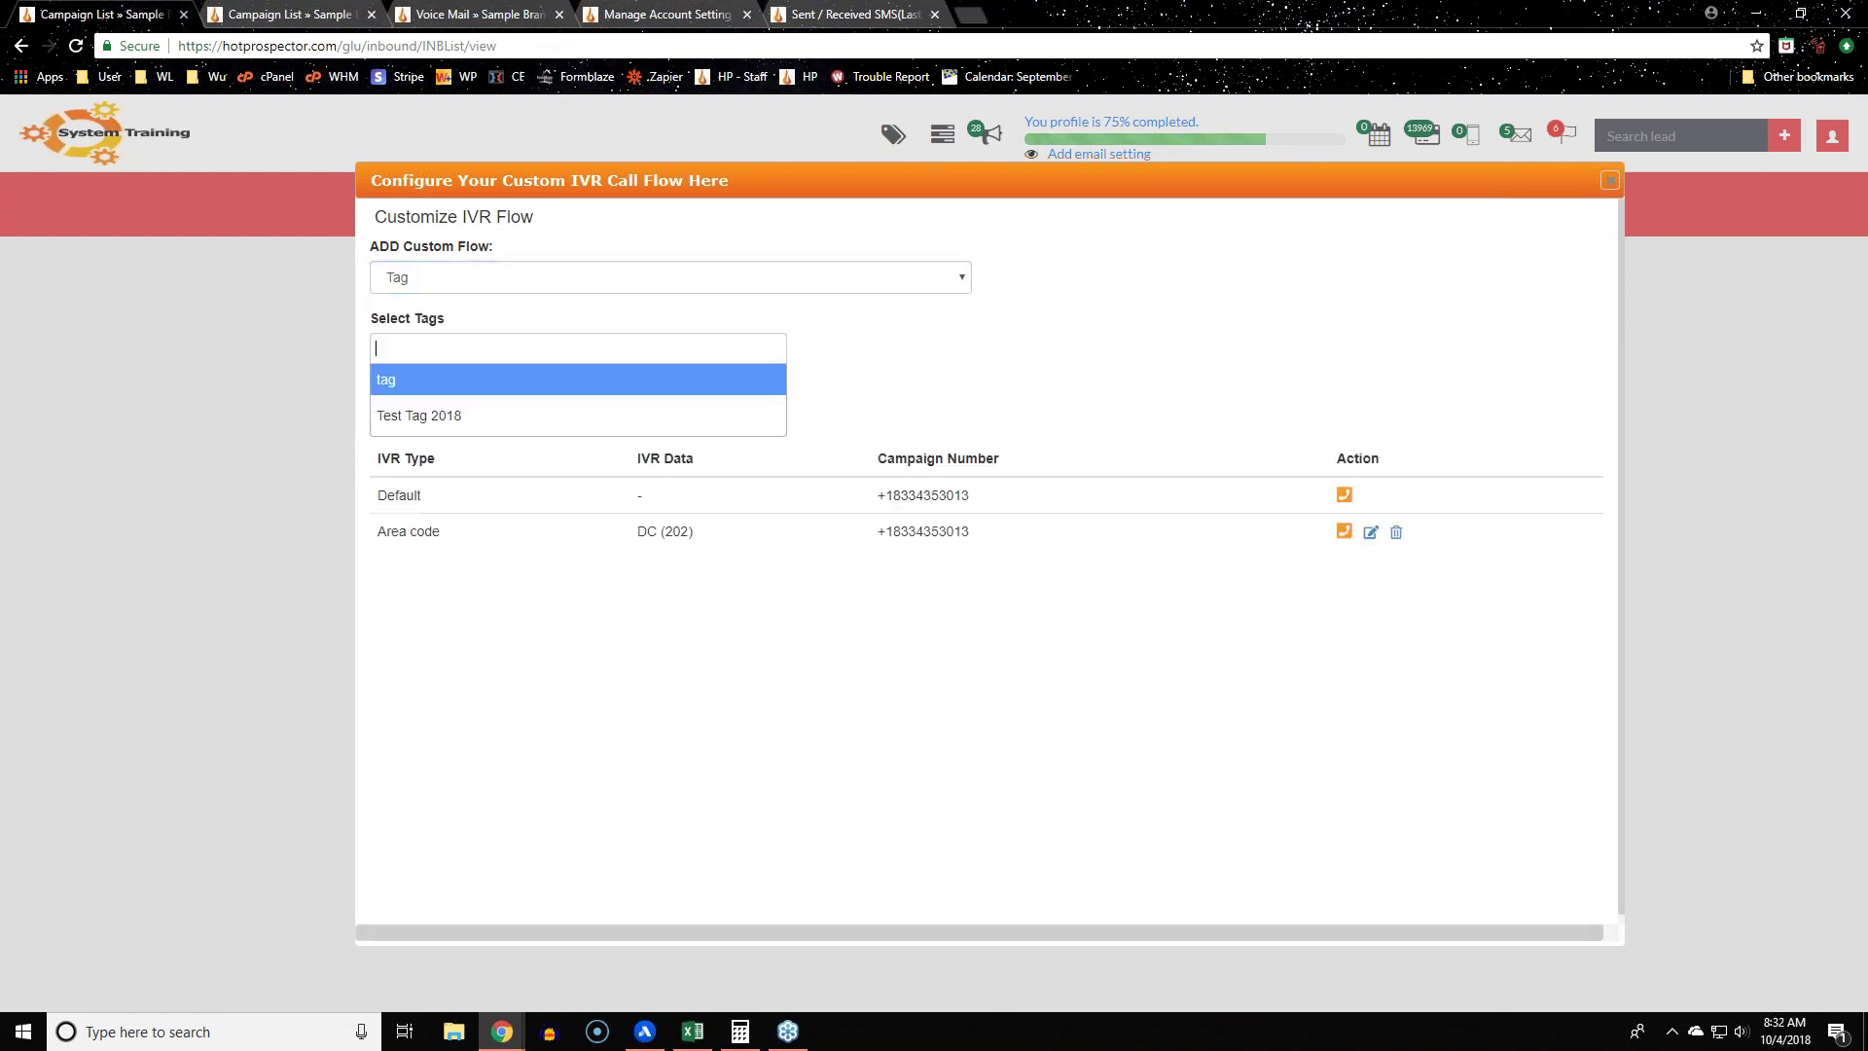
pyautogui.click(418, 416)
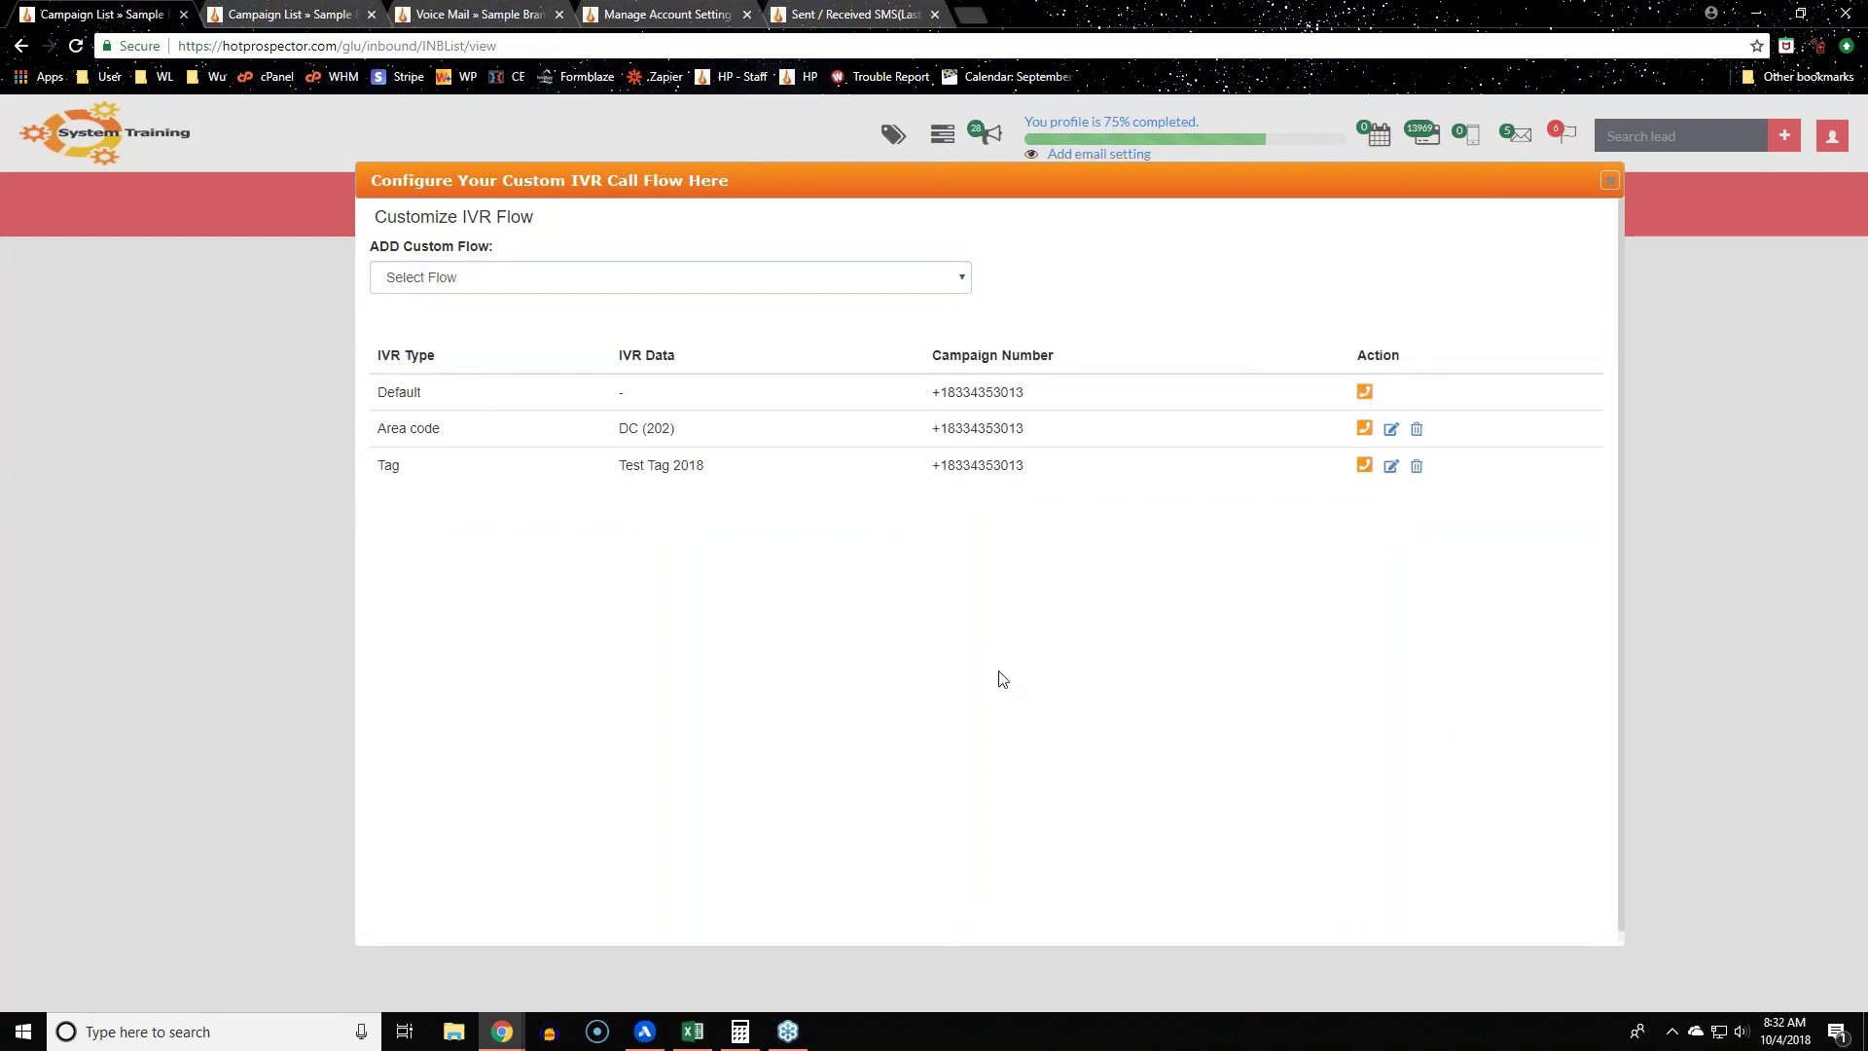
# Step: Review the flow table listing the Default, Area code DC (202) and Test Tag 2018 flows
pyautogui.moveTo(936, 429); pyautogui.dragTo(1024, 429)
pyautogui.click(1076, 581)
pyautogui.moveTo(380, 406); pyautogui.dragTo(559, 538)
pyautogui.click(1262, 774)
pyautogui.moveTo(369, 396); pyautogui.dragTo(458, 403)
pyautogui.click(1251, 407)
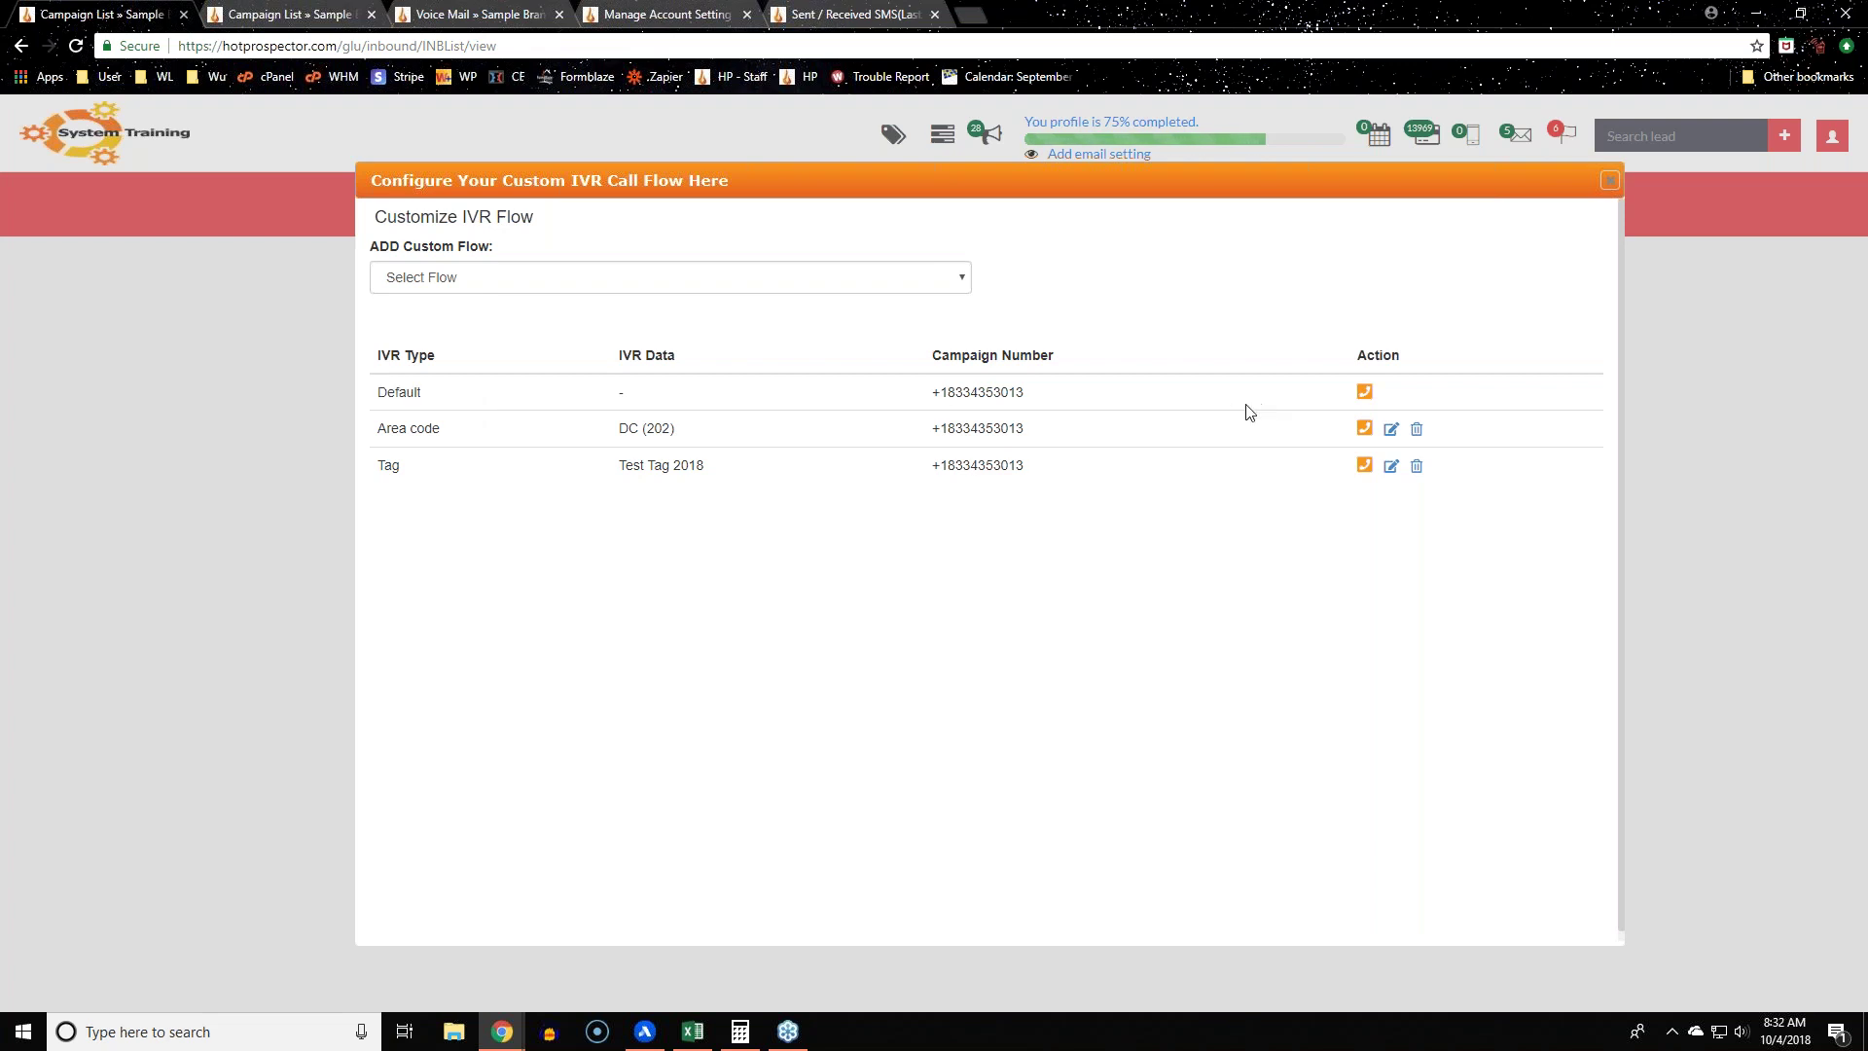
# Step: Add a Greetings step to the Default flow and review its text-to-speech and MP3 upload options
pyautogui.click(1364, 394)
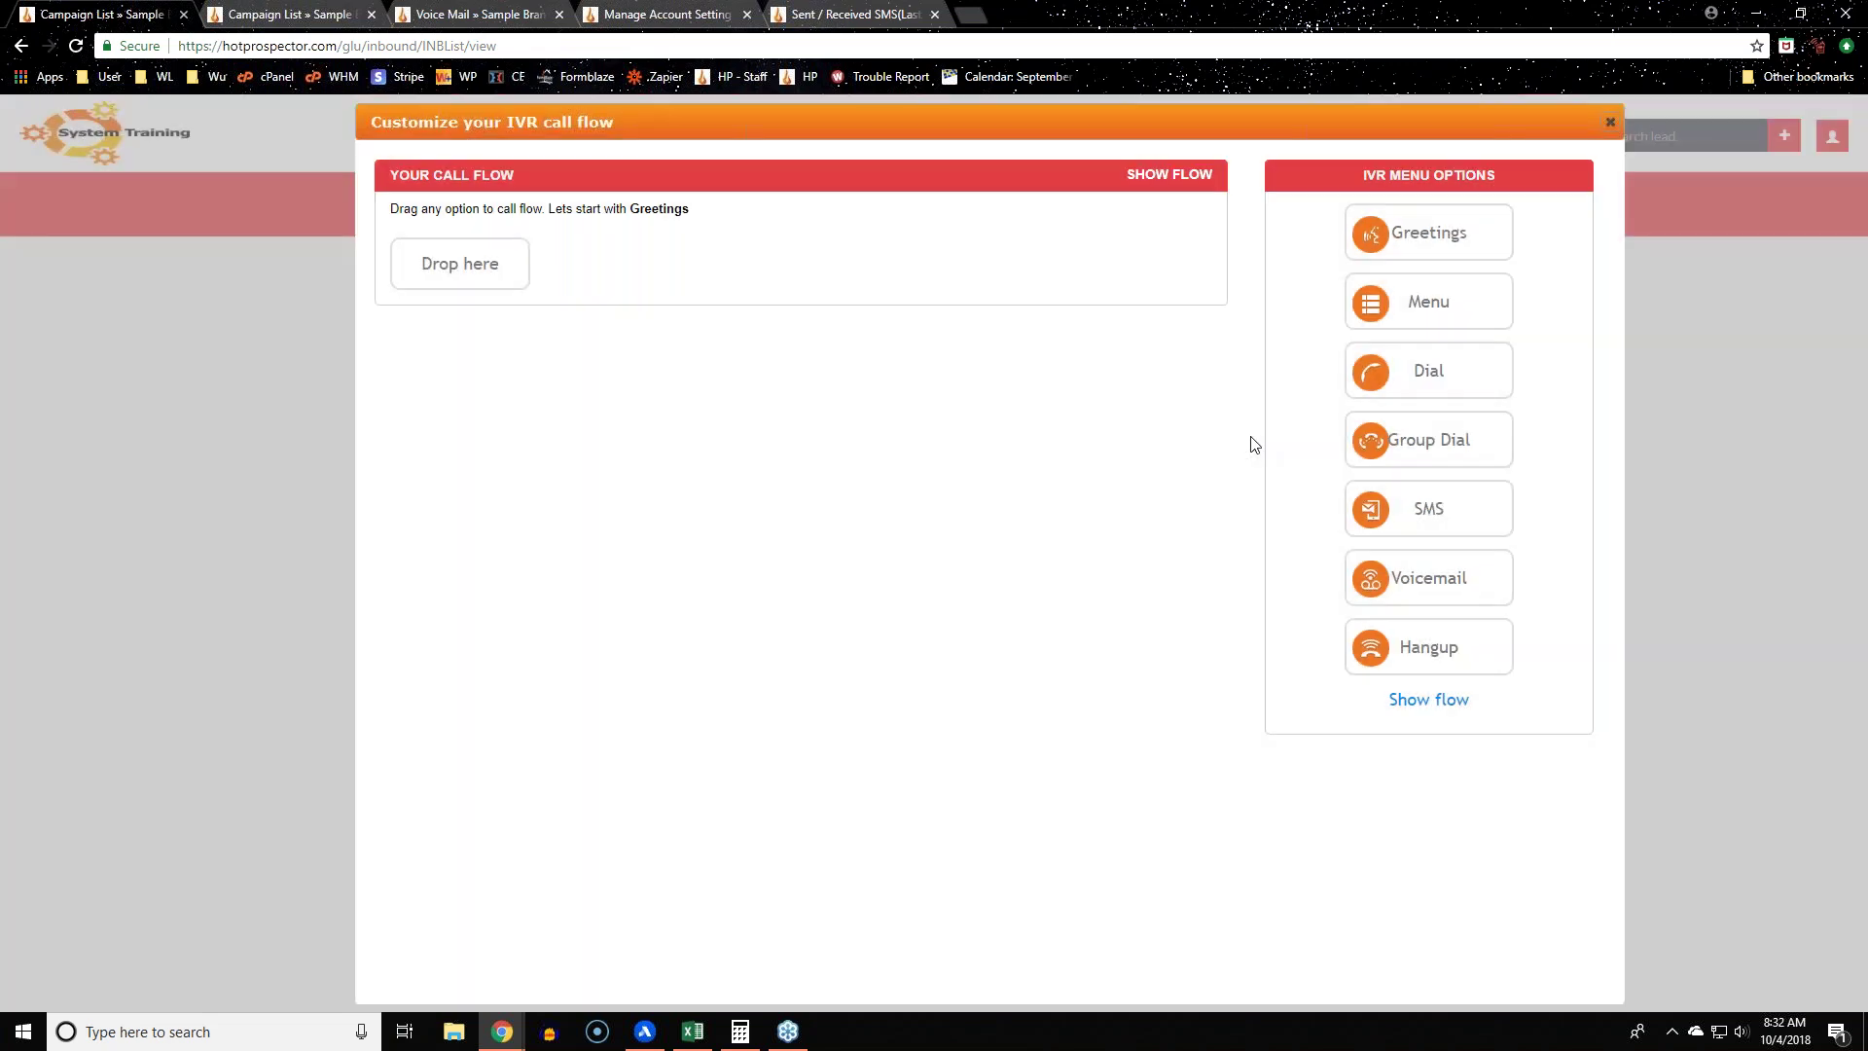
pyautogui.moveTo(1469, 235); pyautogui.dragTo(492, 264)
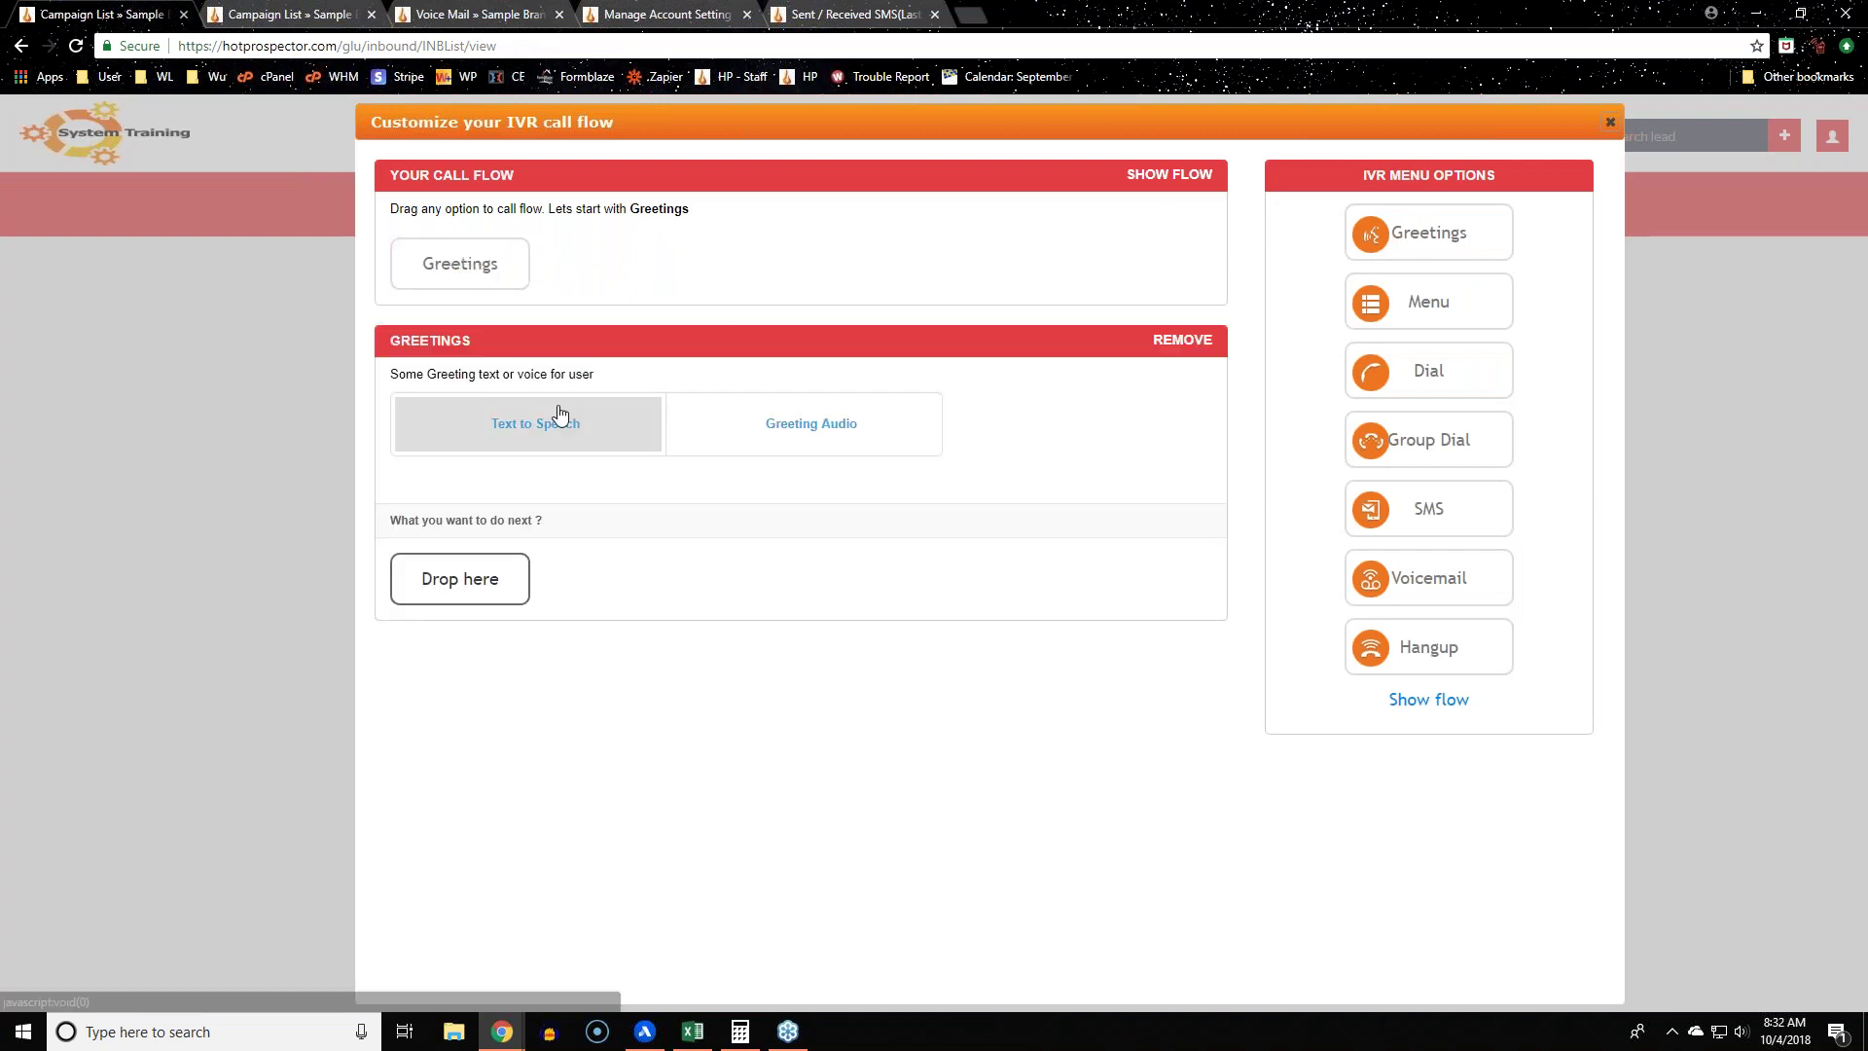
pyautogui.click(533, 443)
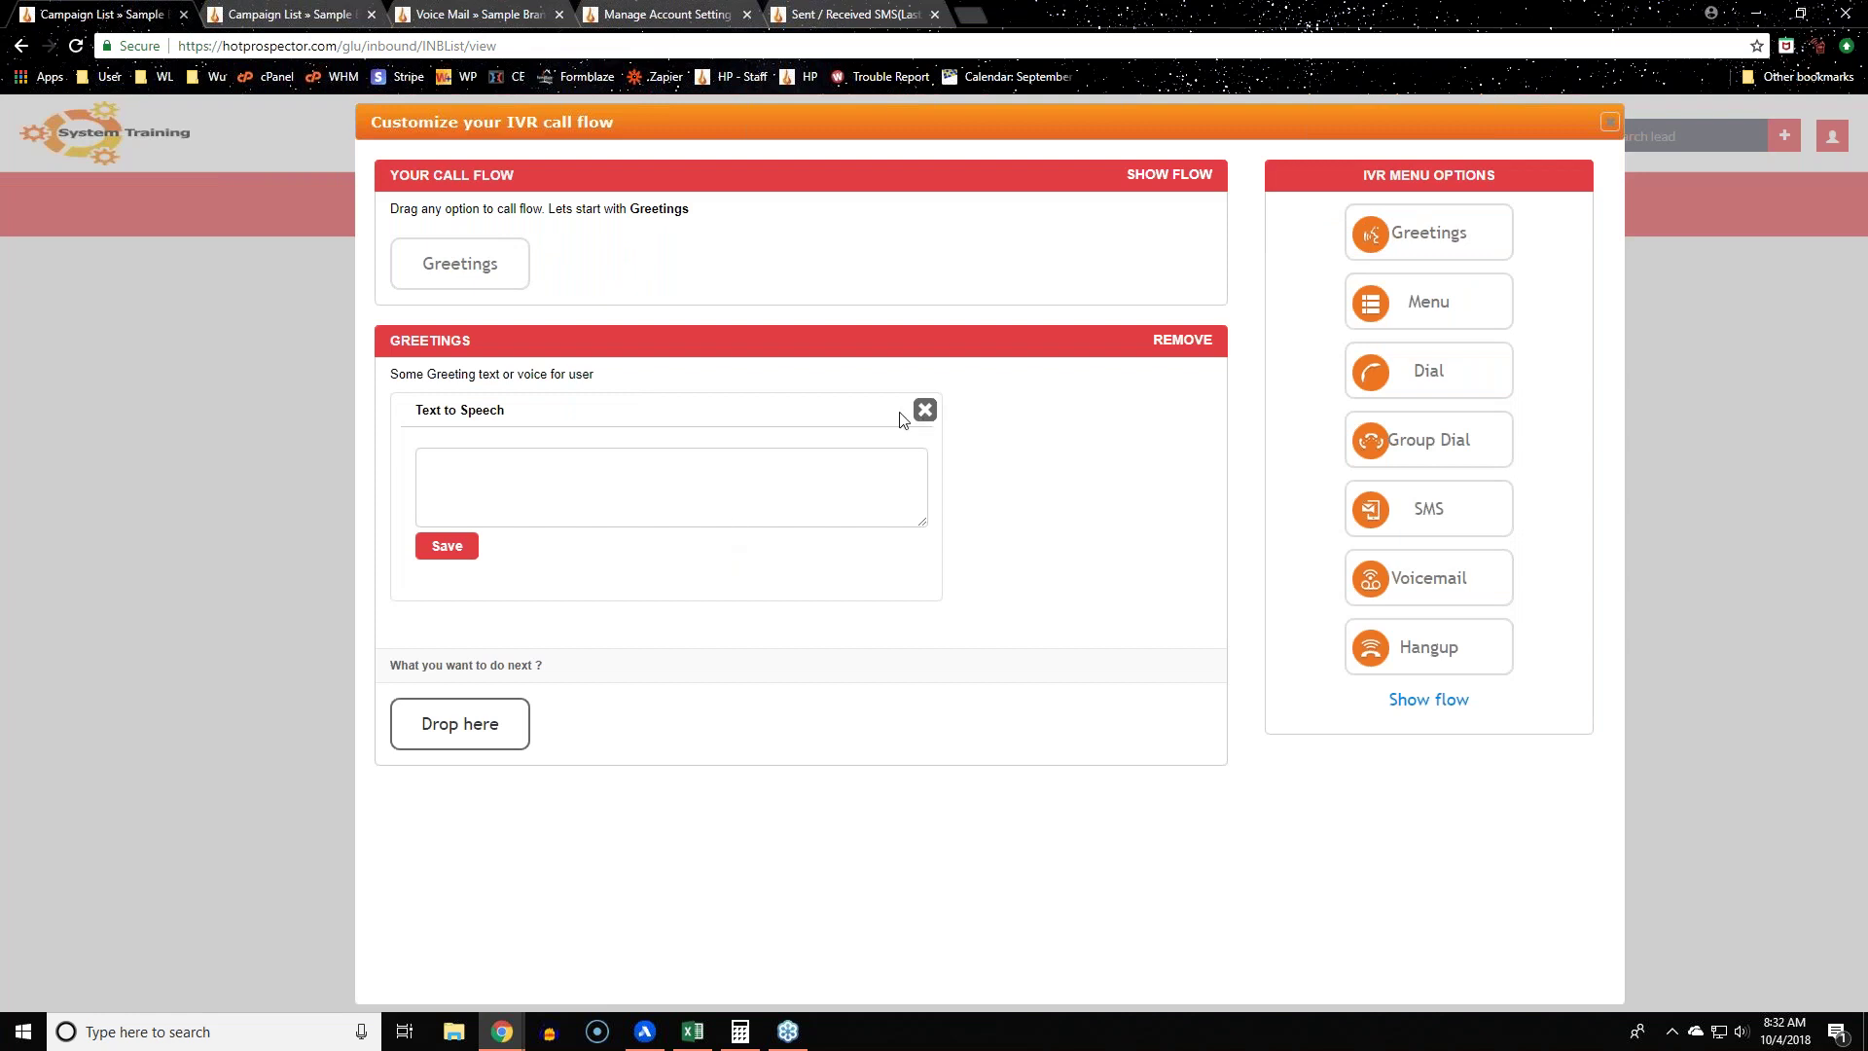
pyautogui.click(924, 412)
pyautogui.click(894, 453)
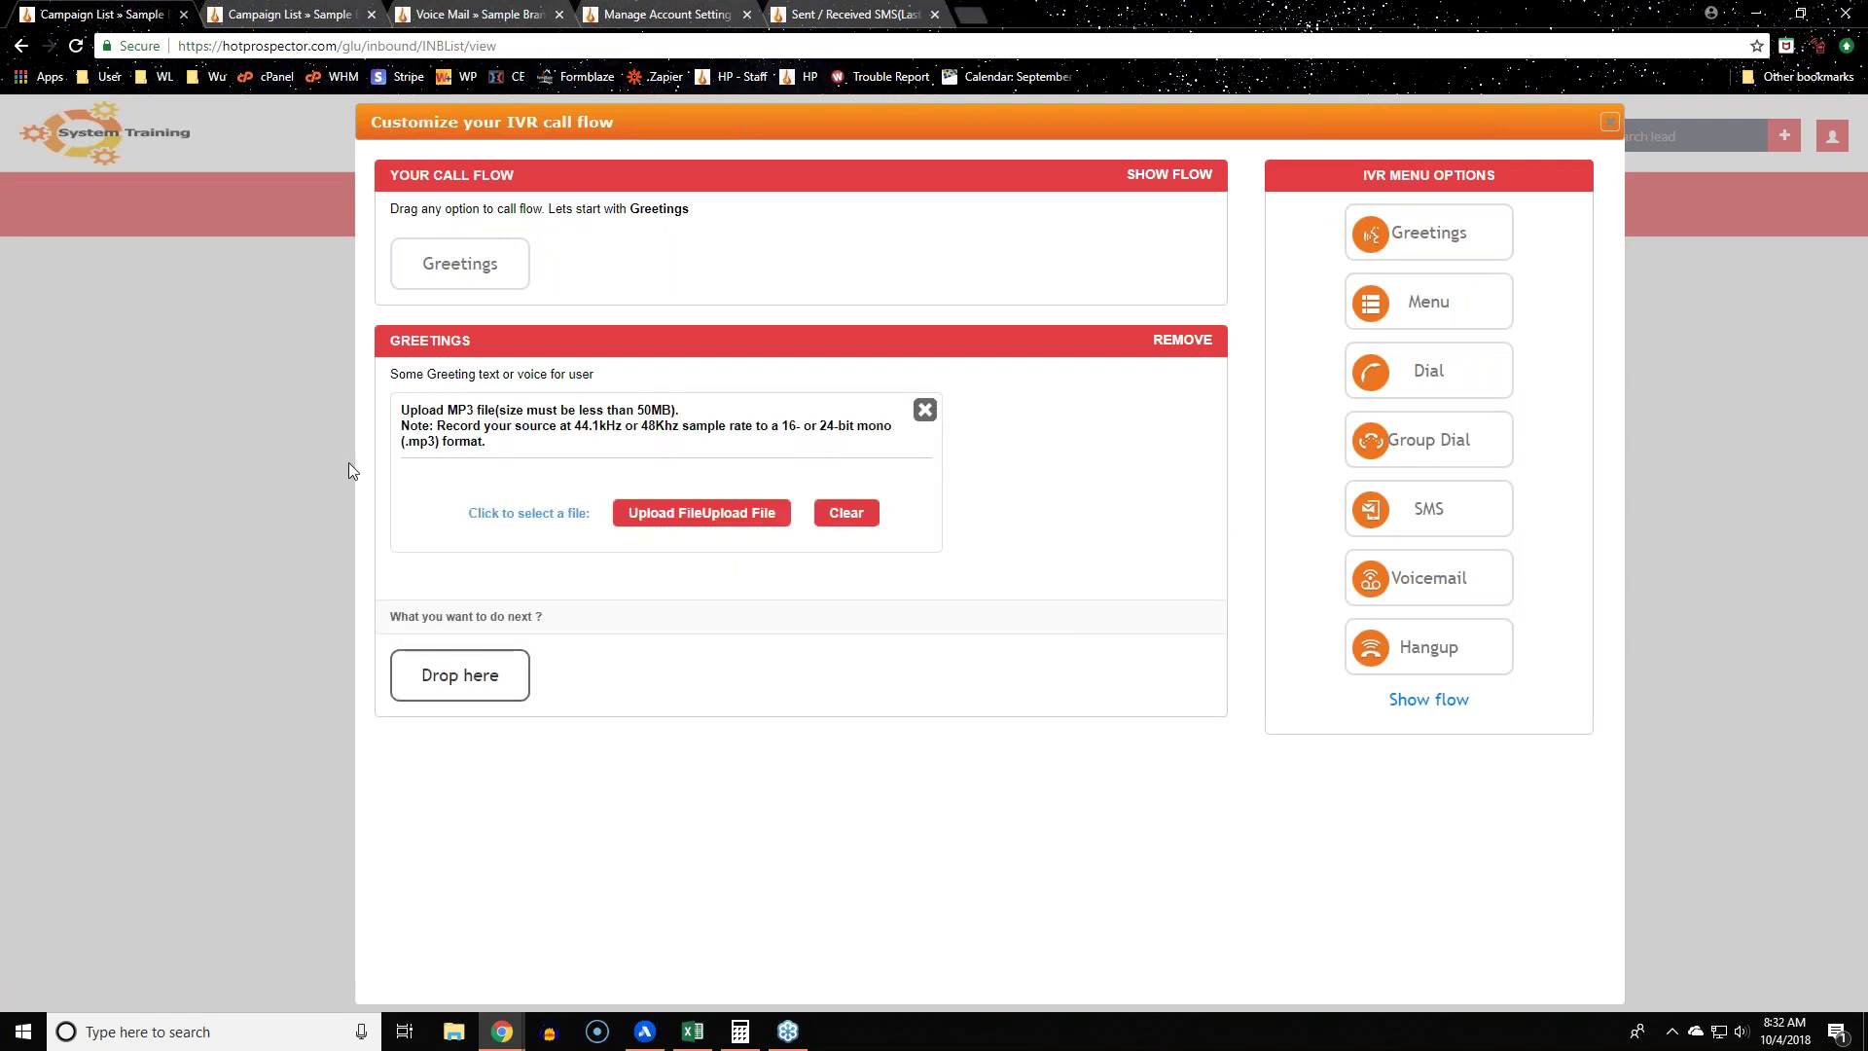
pyautogui.moveTo(401, 440); pyautogui.dragTo(537, 541)
pyautogui.click(487, 446)
pyautogui.click(924, 409)
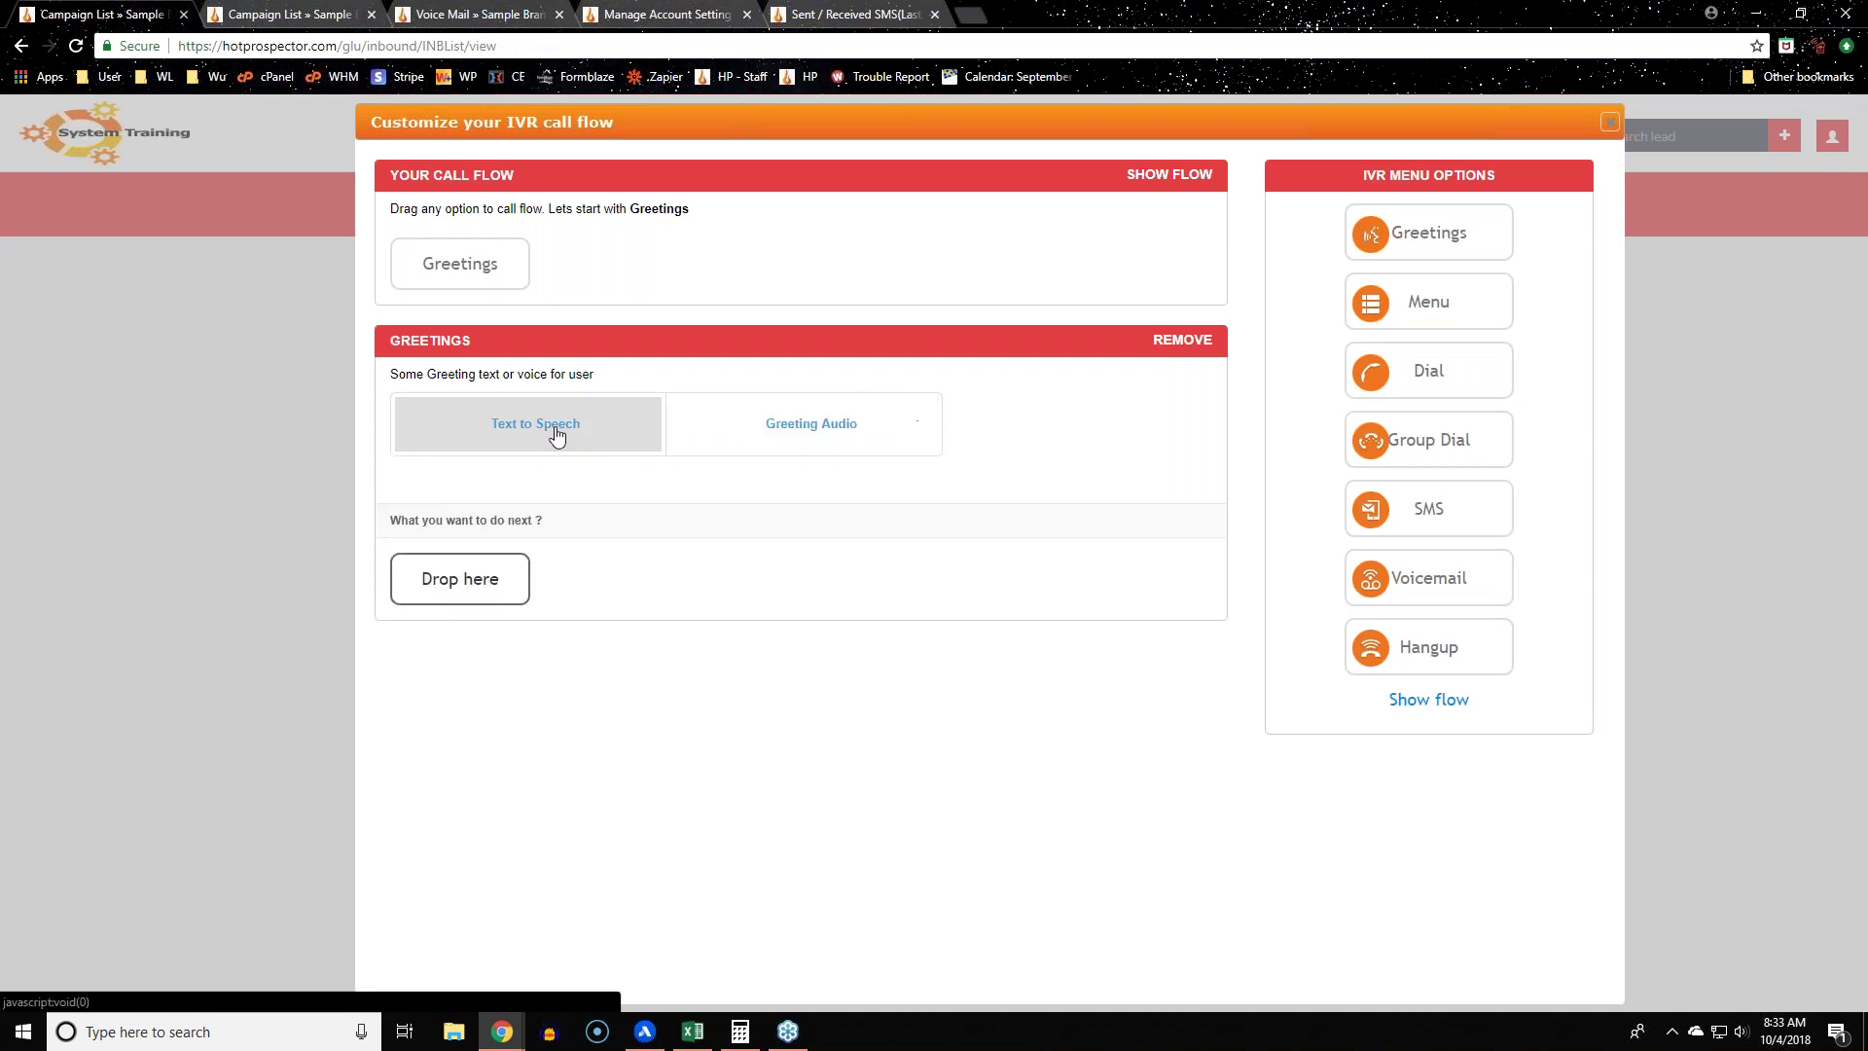
# Step: Save the text-to-speech greeting 'Hello, just a moment while we connect you.'
pyautogui.click(554, 434)
pyautogui.click(704, 475)
pyautogui.write('Hello, jo')
pyautogui.press('BackSpace')
pyautogui.write('ust a moment while we connect you.')
pyautogui.click(455, 551)
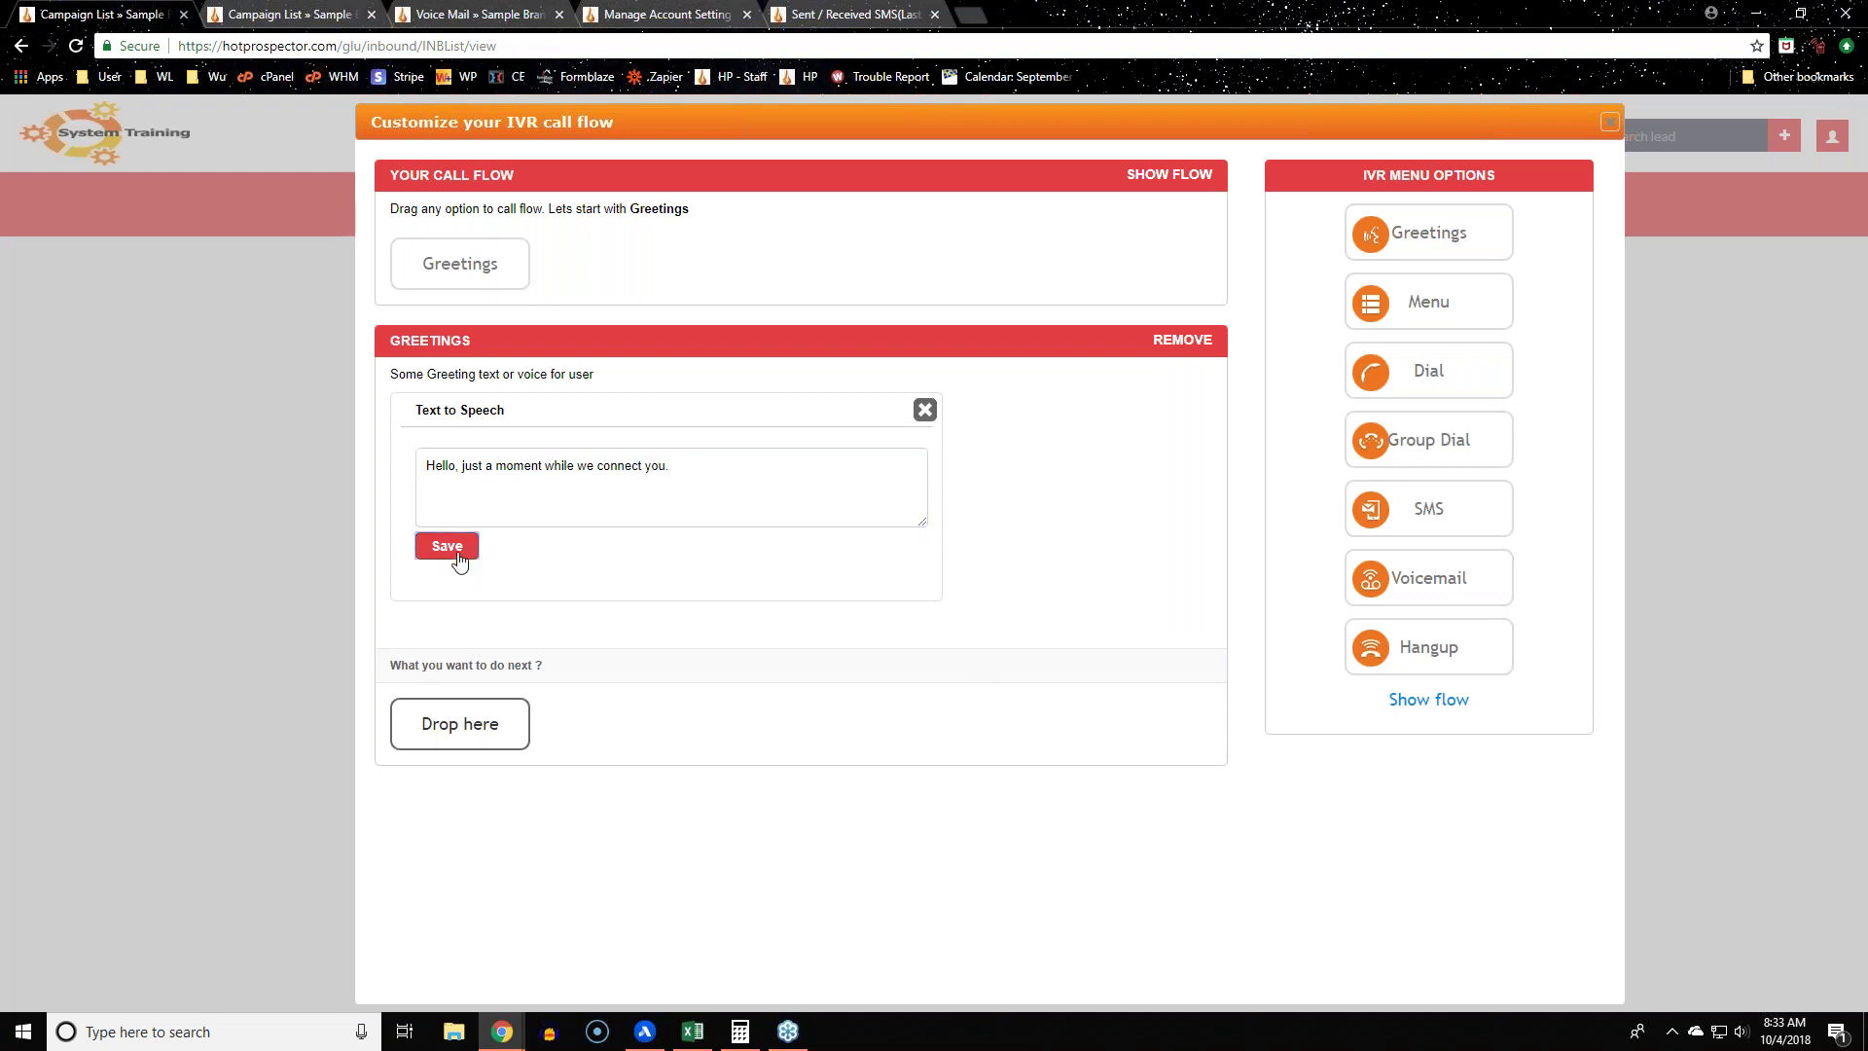
pyautogui.click(1091, 610)
# Step: Re-save the greeting, add a Menu step after it, and add keypress options 2 and 3
pyautogui.click(468, 561)
pyautogui.click(1091, 610)
pyautogui.moveTo(1455, 305); pyautogui.dragTo(541, 734)
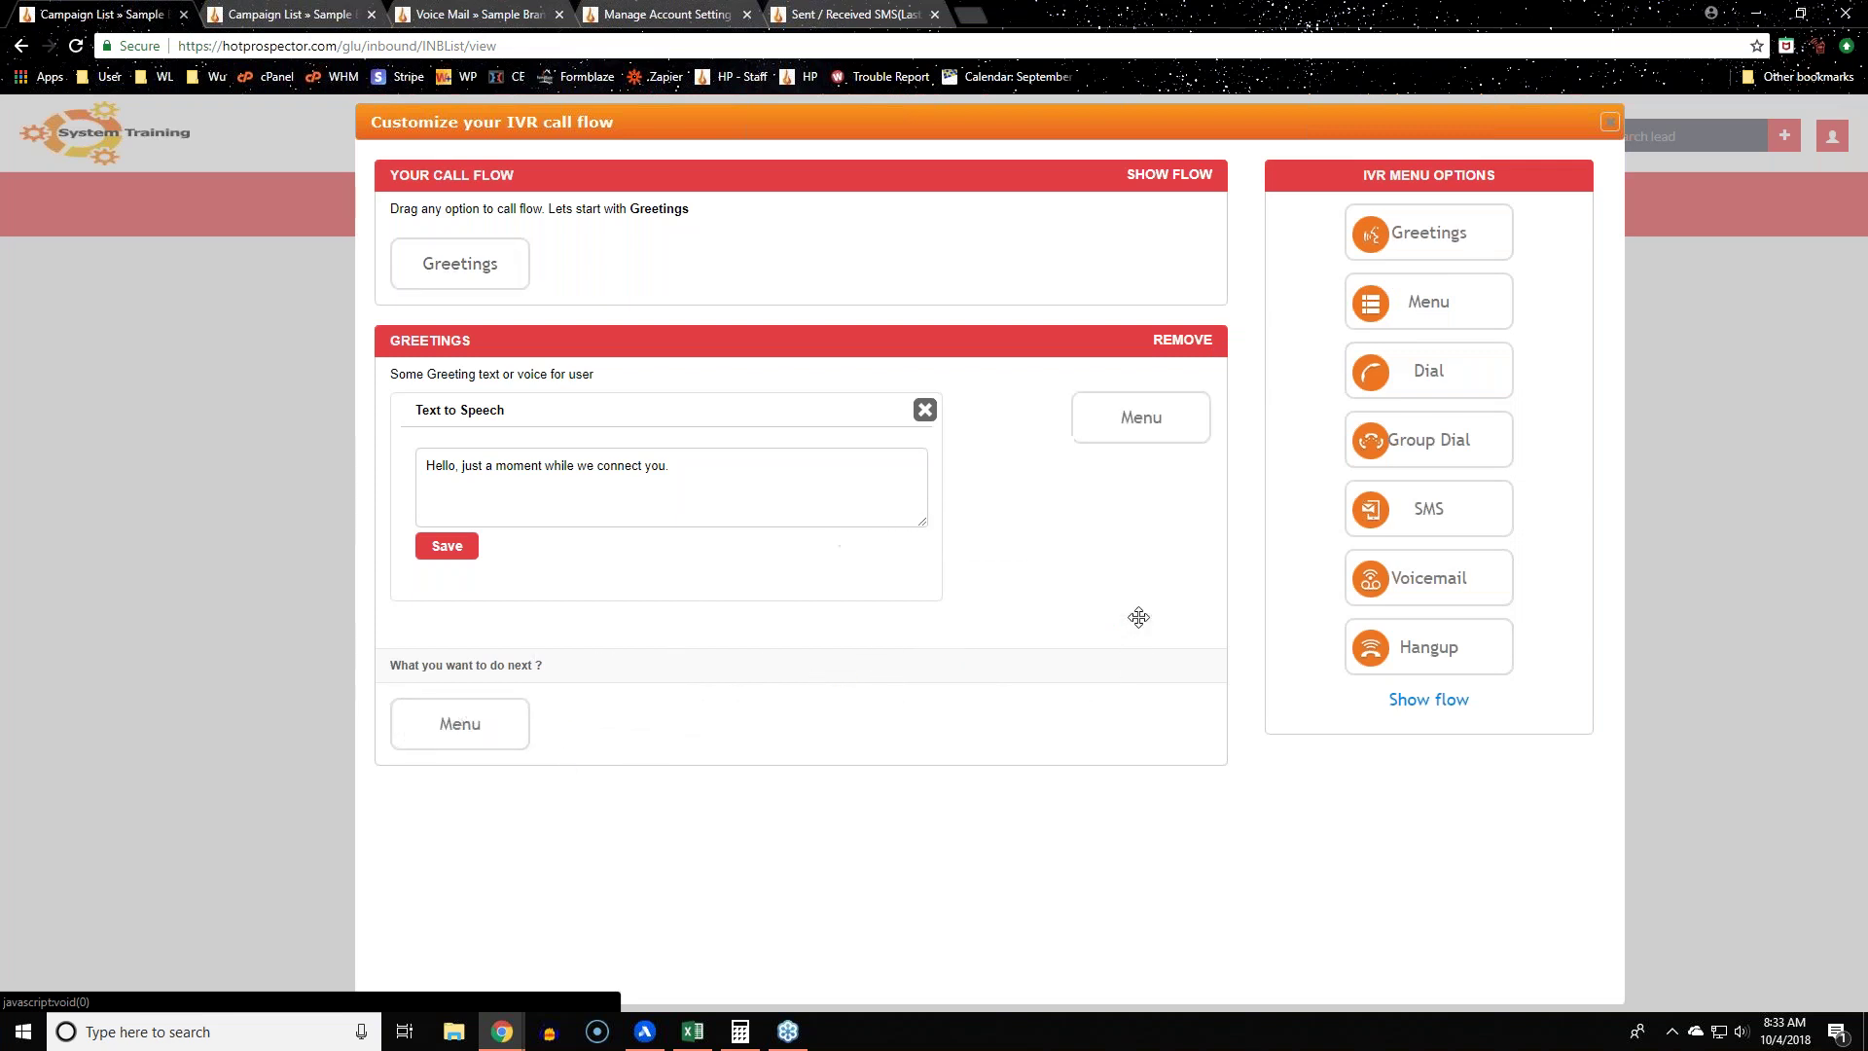
pyautogui.scroll(-3, 1109, 545)
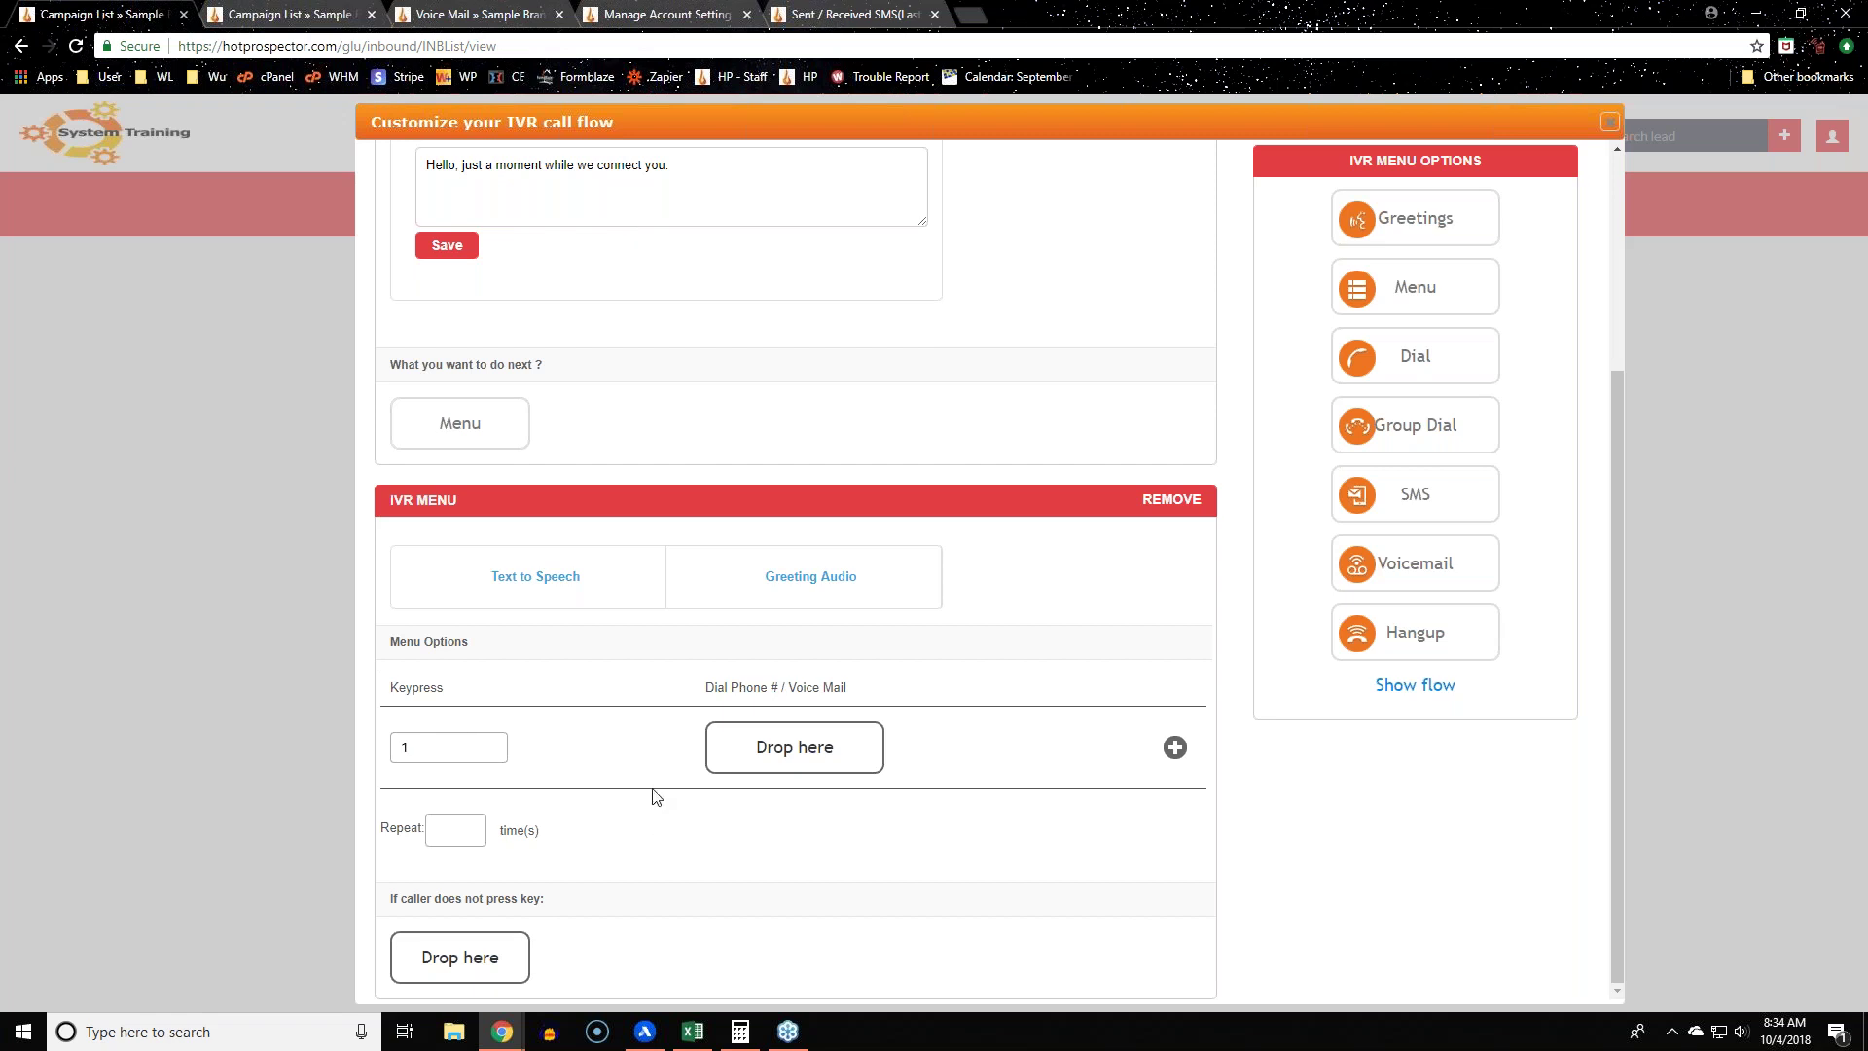
pyautogui.click(1174, 747)
pyautogui.click(1175, 830)
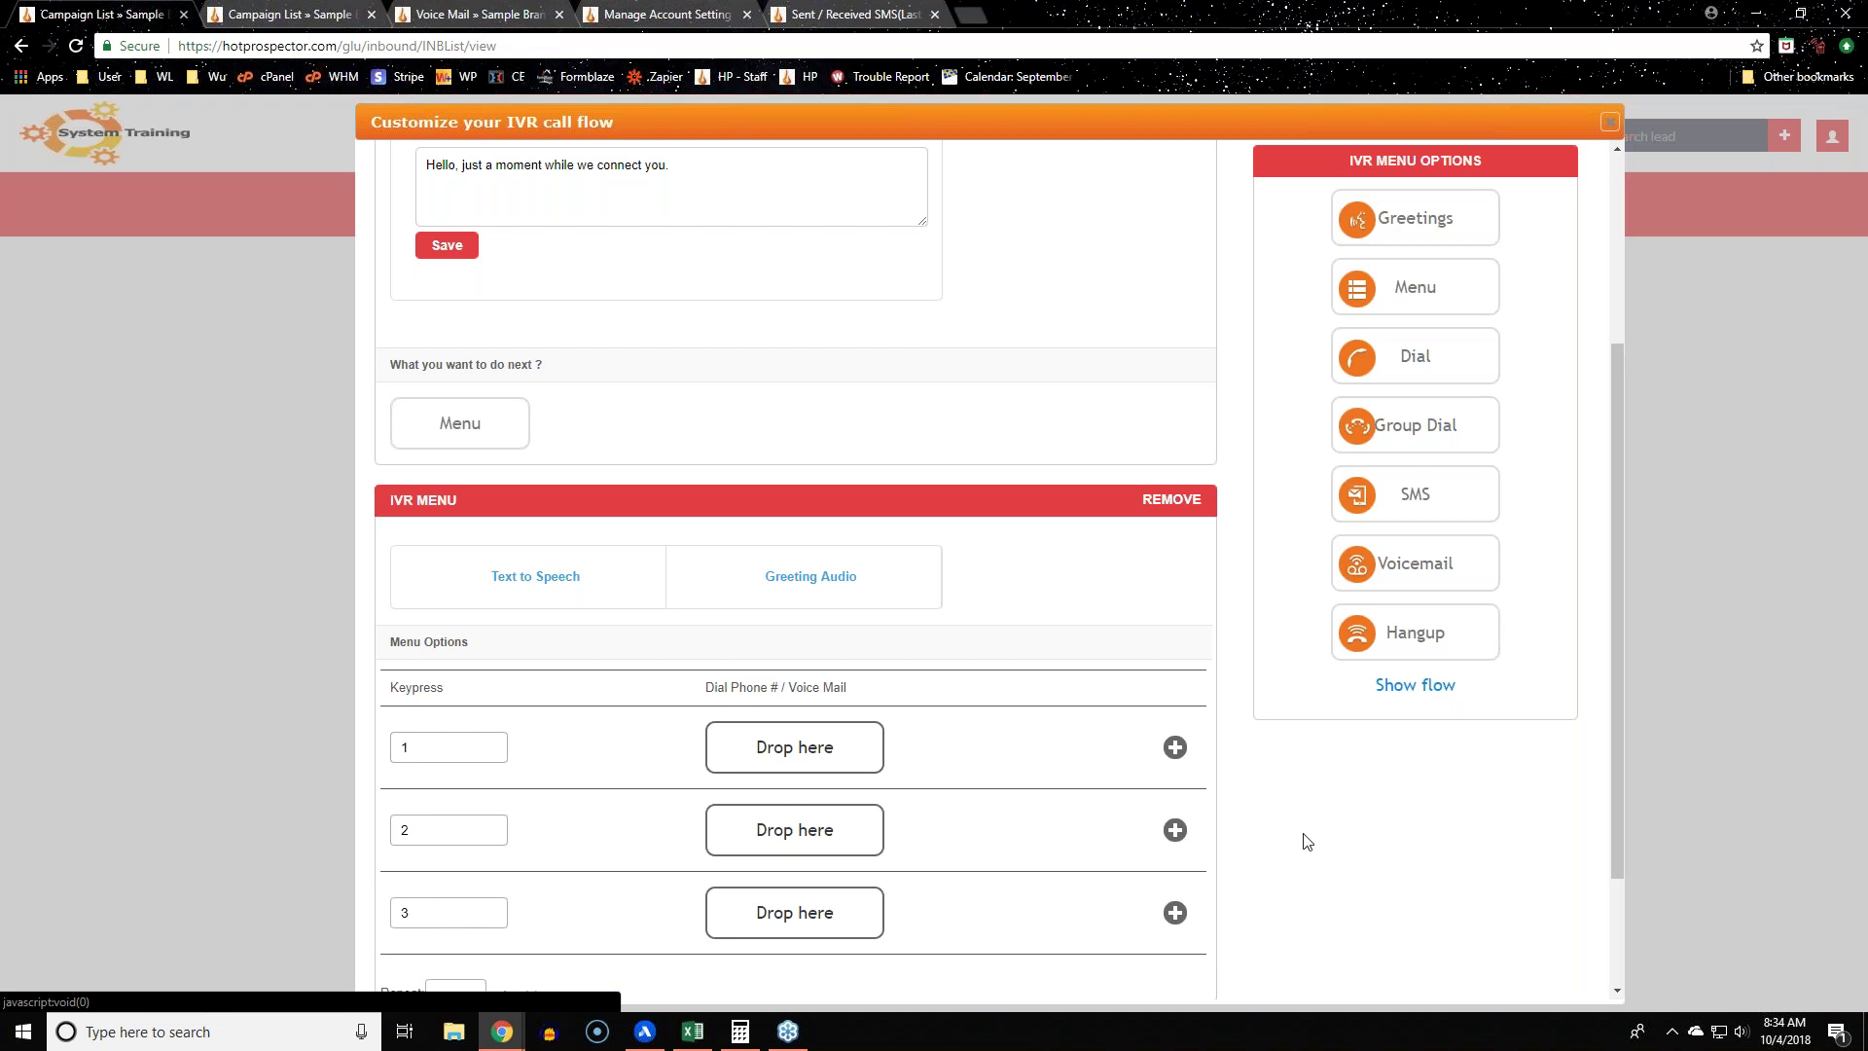
pyautogui.scroll(-2, 1306, 839)
pyautogui.click(448, 582)
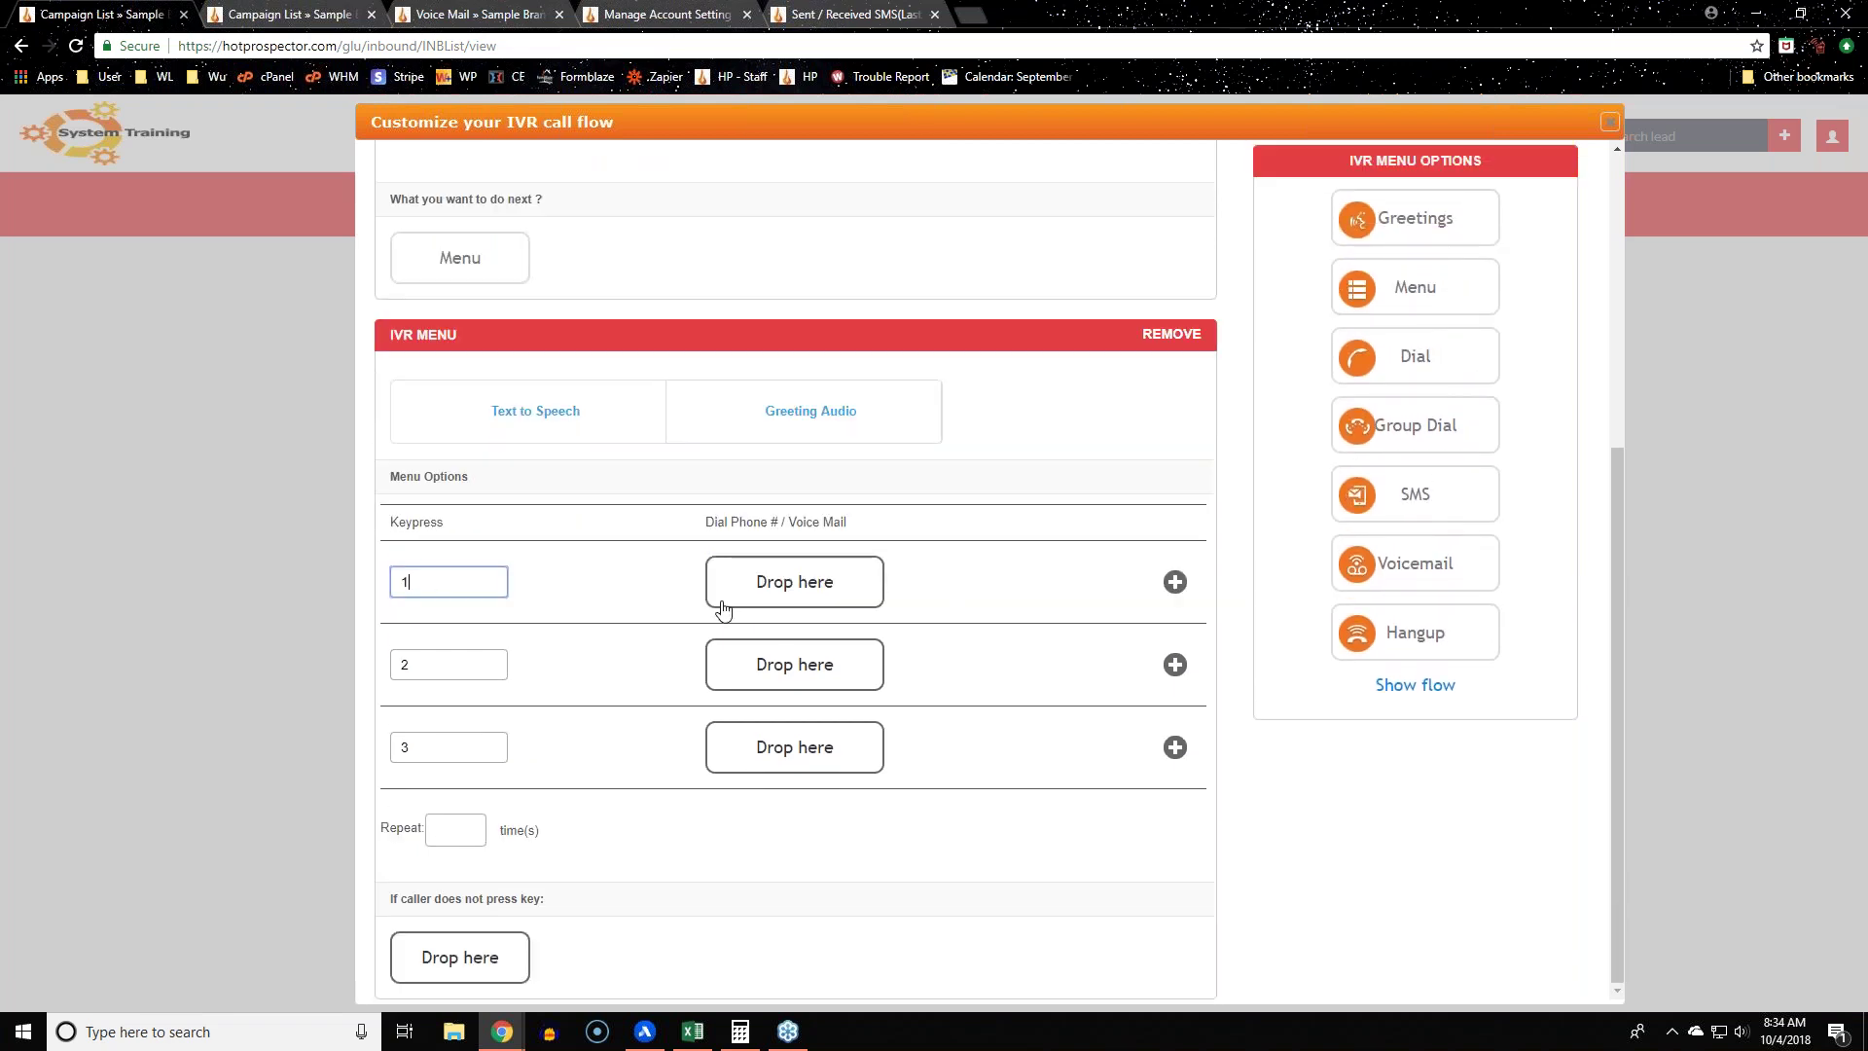
# Step: Route keypress 1 to Dial, then add keypress 4 and route it to Voicemail
pyautogui.moveTo(1447, 363); pyautogui.dragTo(846, 608)
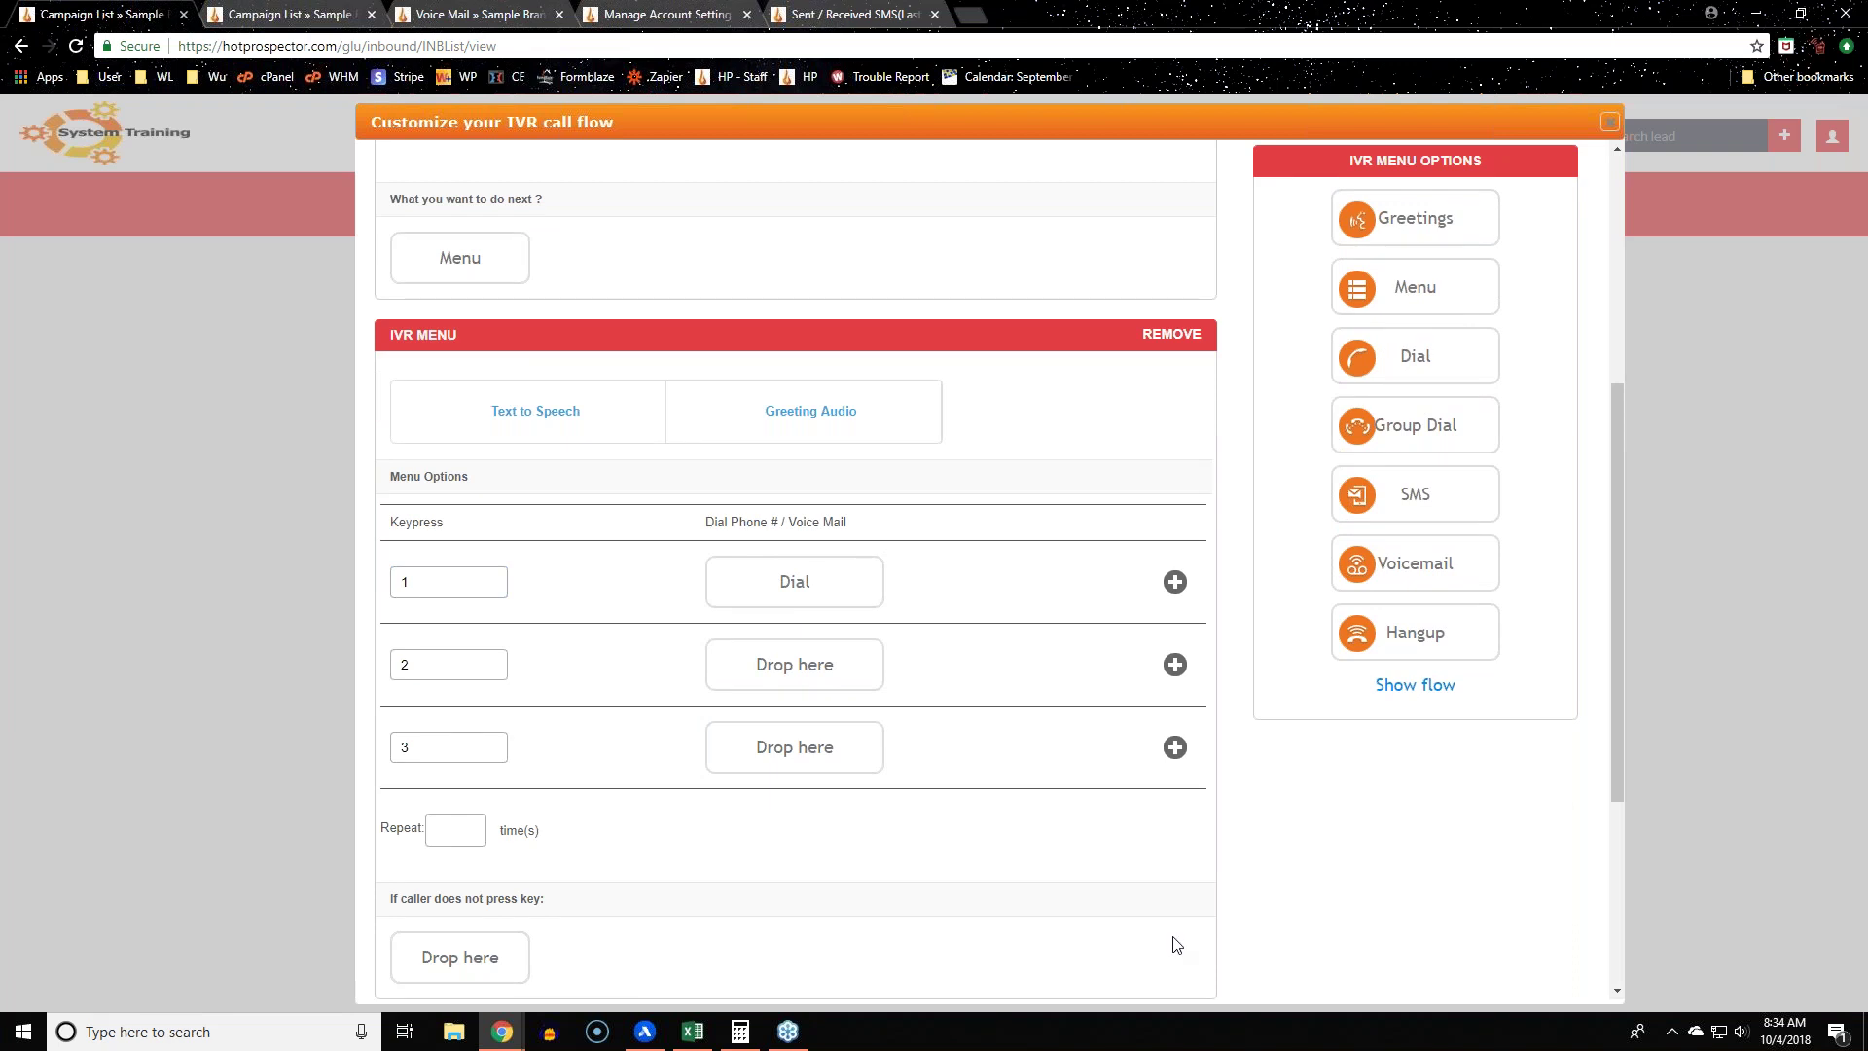
pyautogui.scroll(-4, 1262, 792)
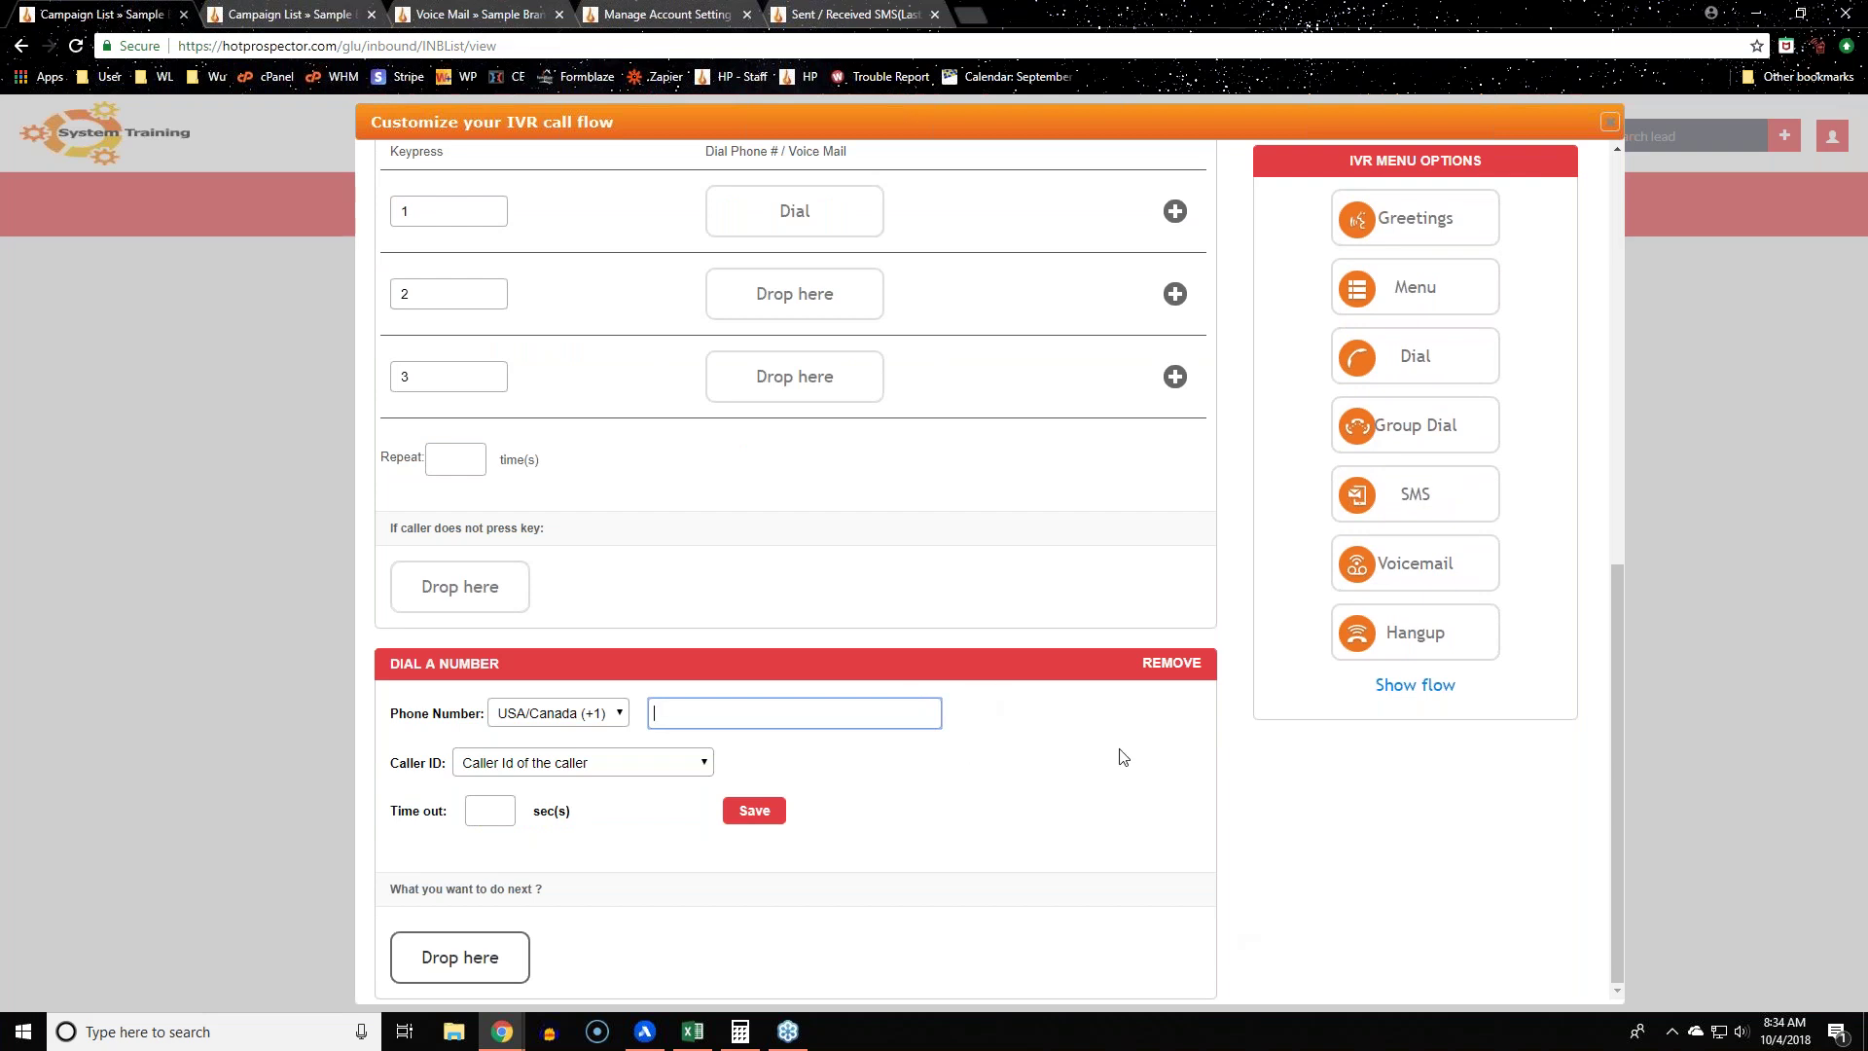
pyautogui.scroll(3, 1119, 753)
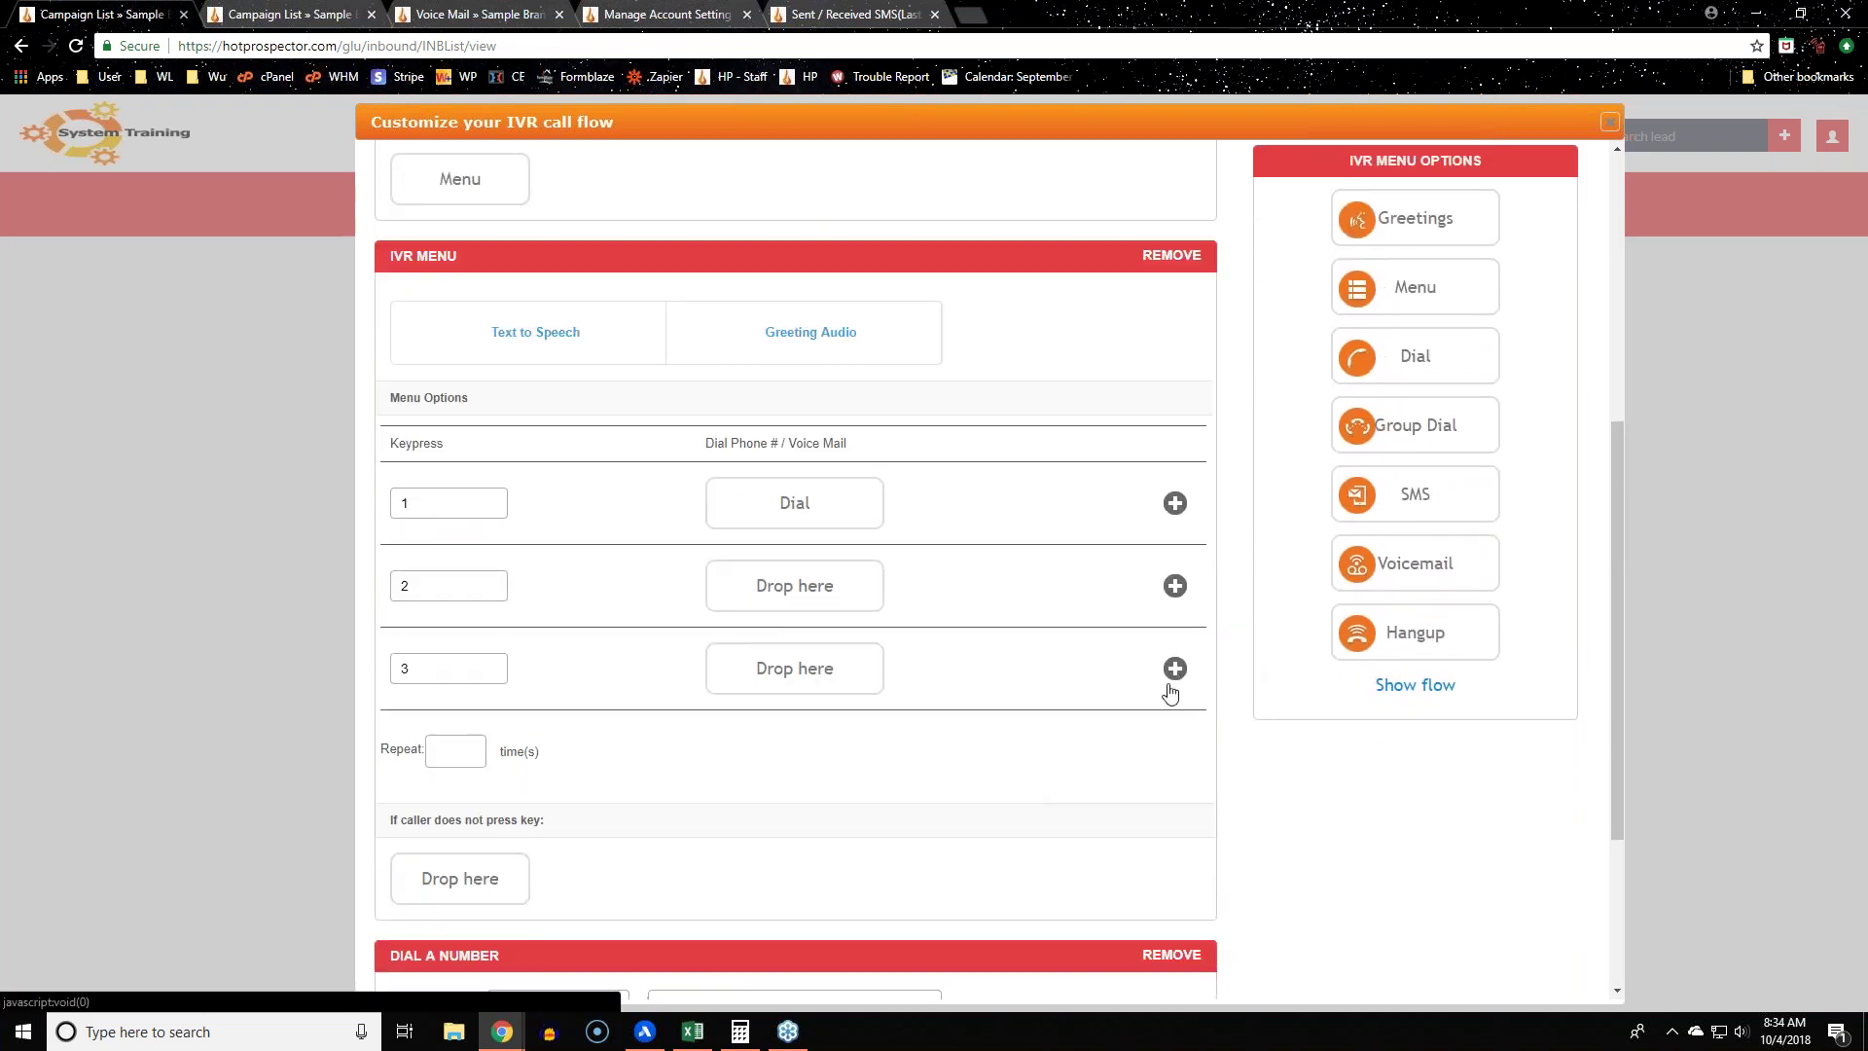
pyautogui.click(1175, 670)
pyautogui.moveTo(1388, 563); pyautogui.dragTo(809, 754)
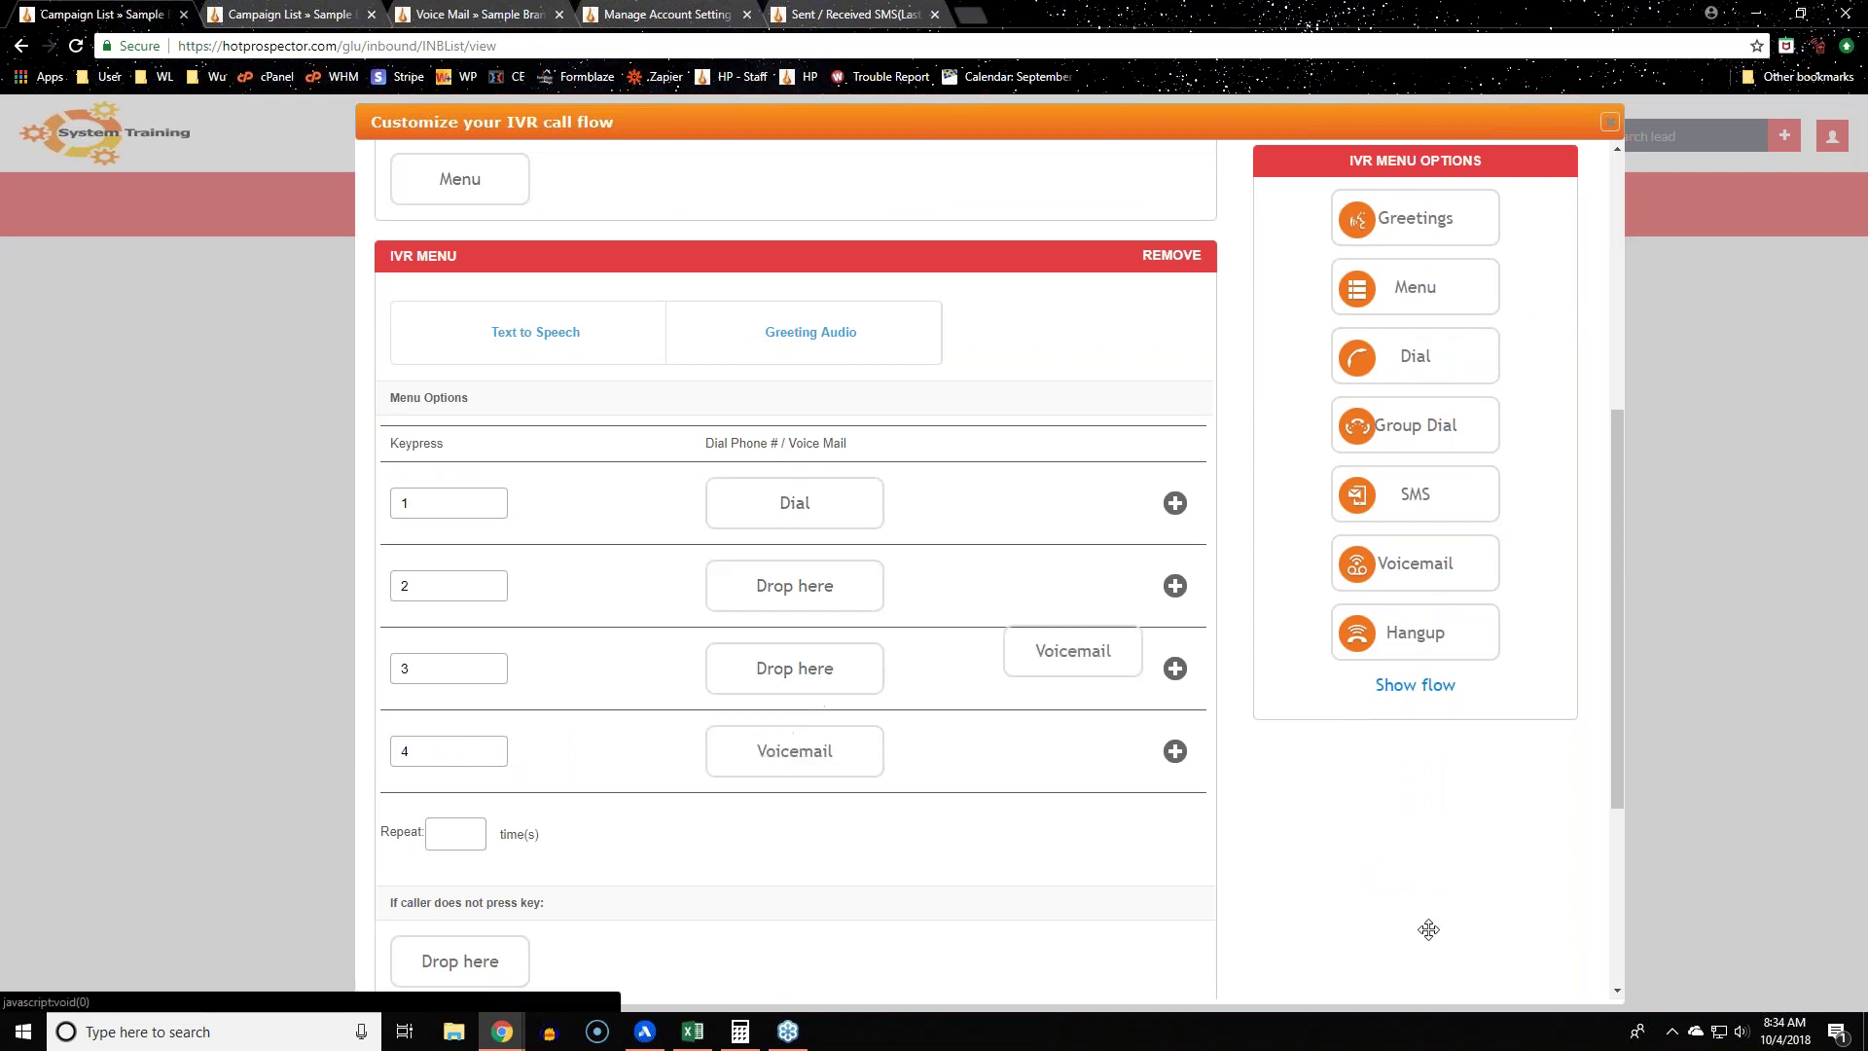
pyautogui.click(491, 751)
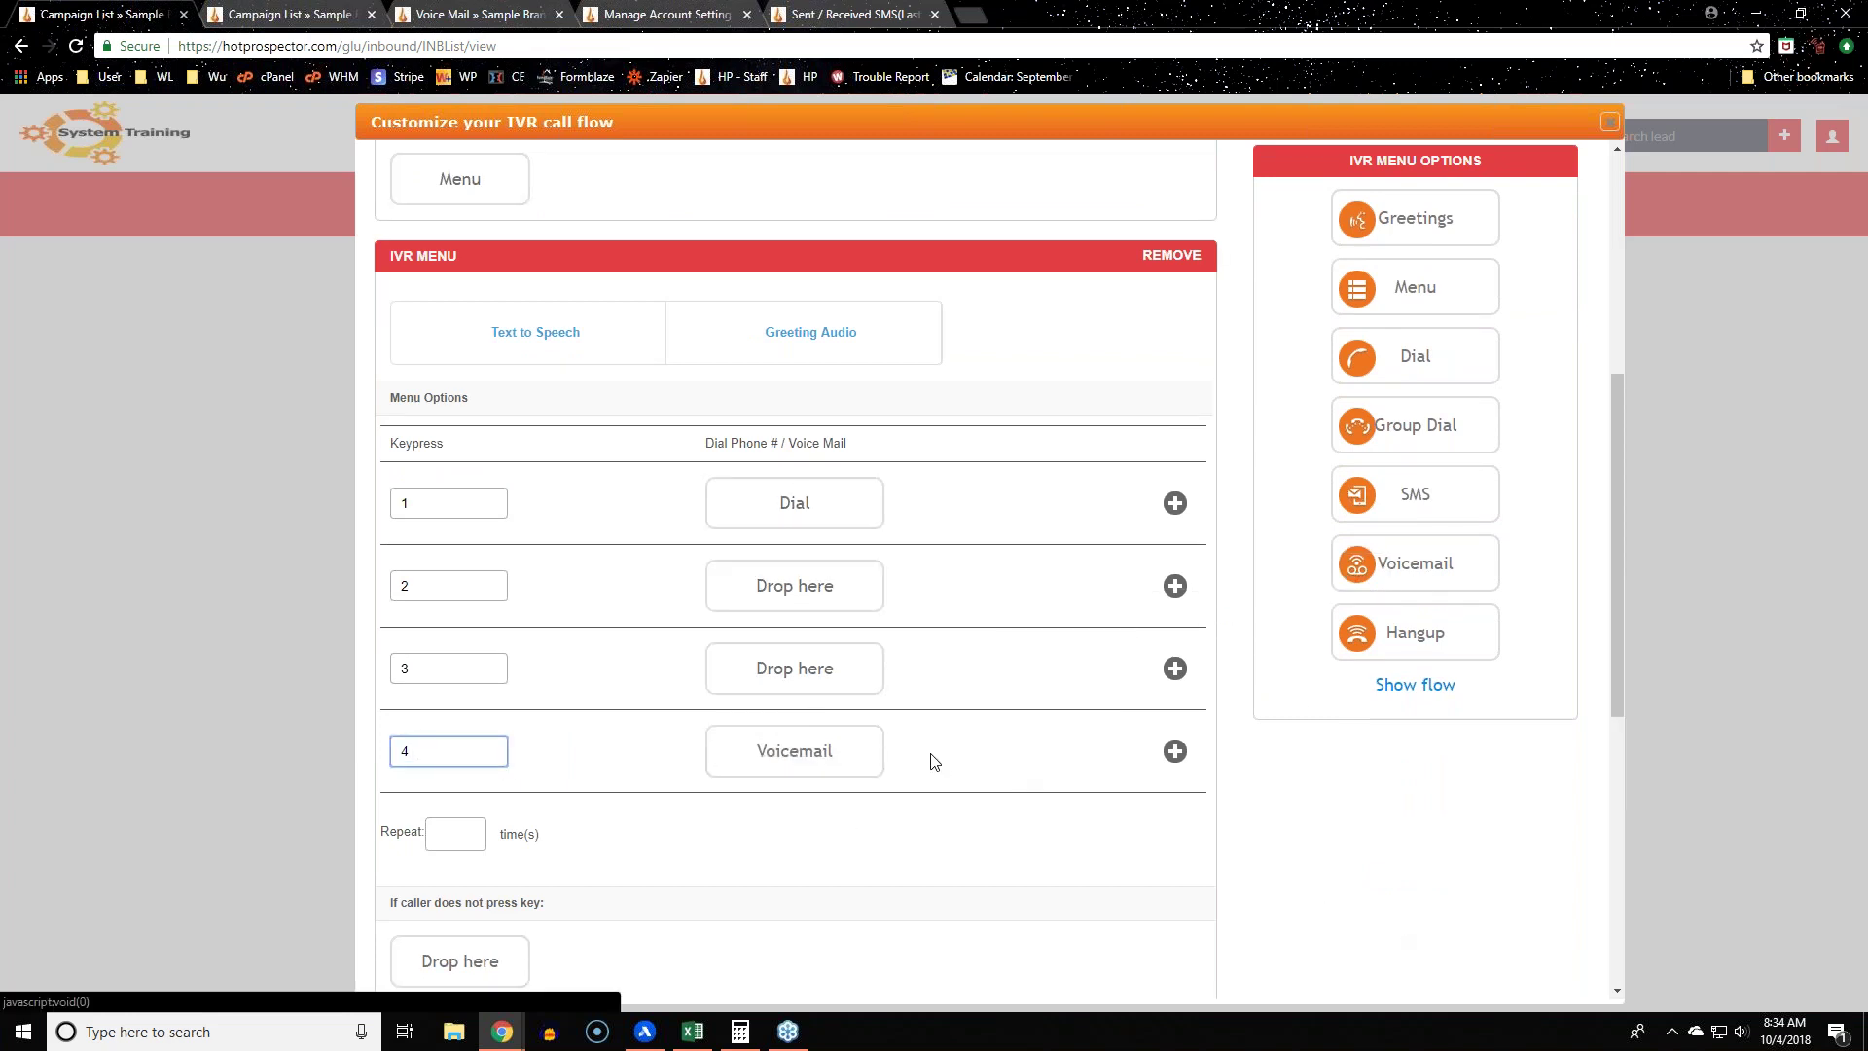
pyautogui.scroll(-7, 950, 774)
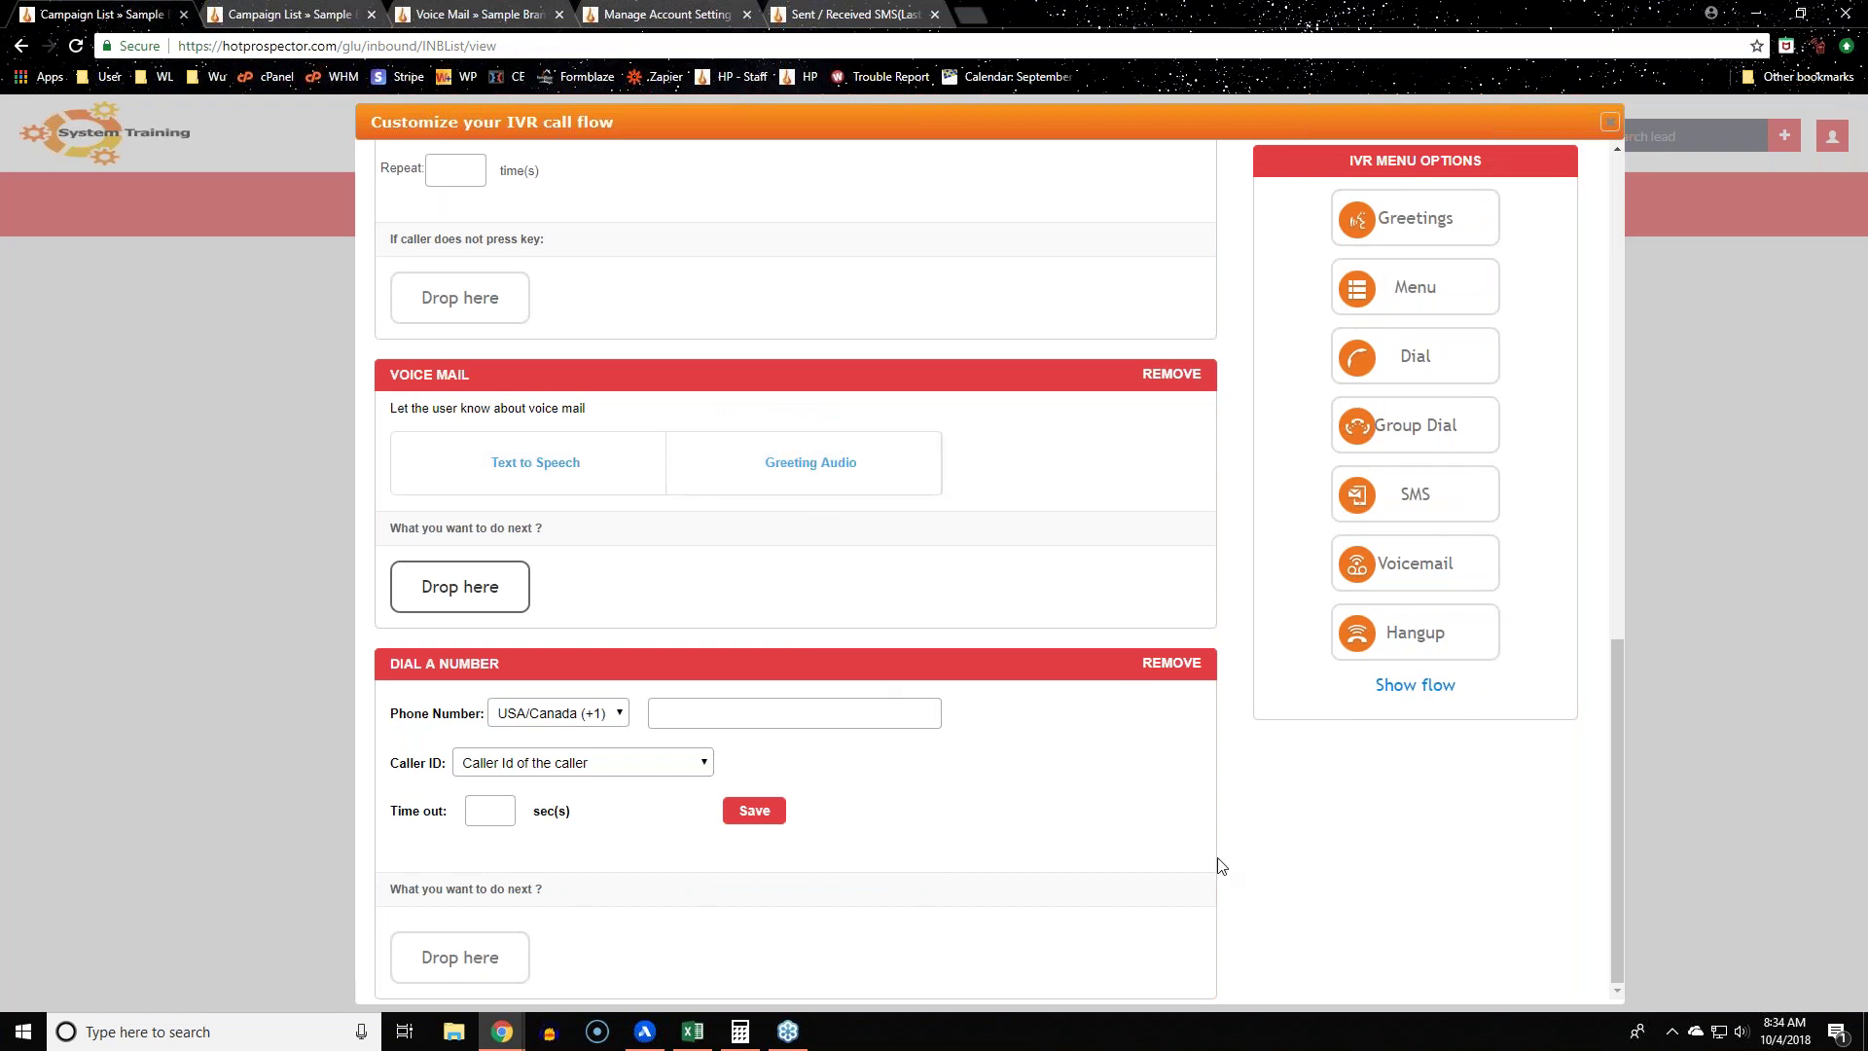
pyautogui.scroll(6, 1216, 836)
pyautogui.scroll(-6, 1157, 710)
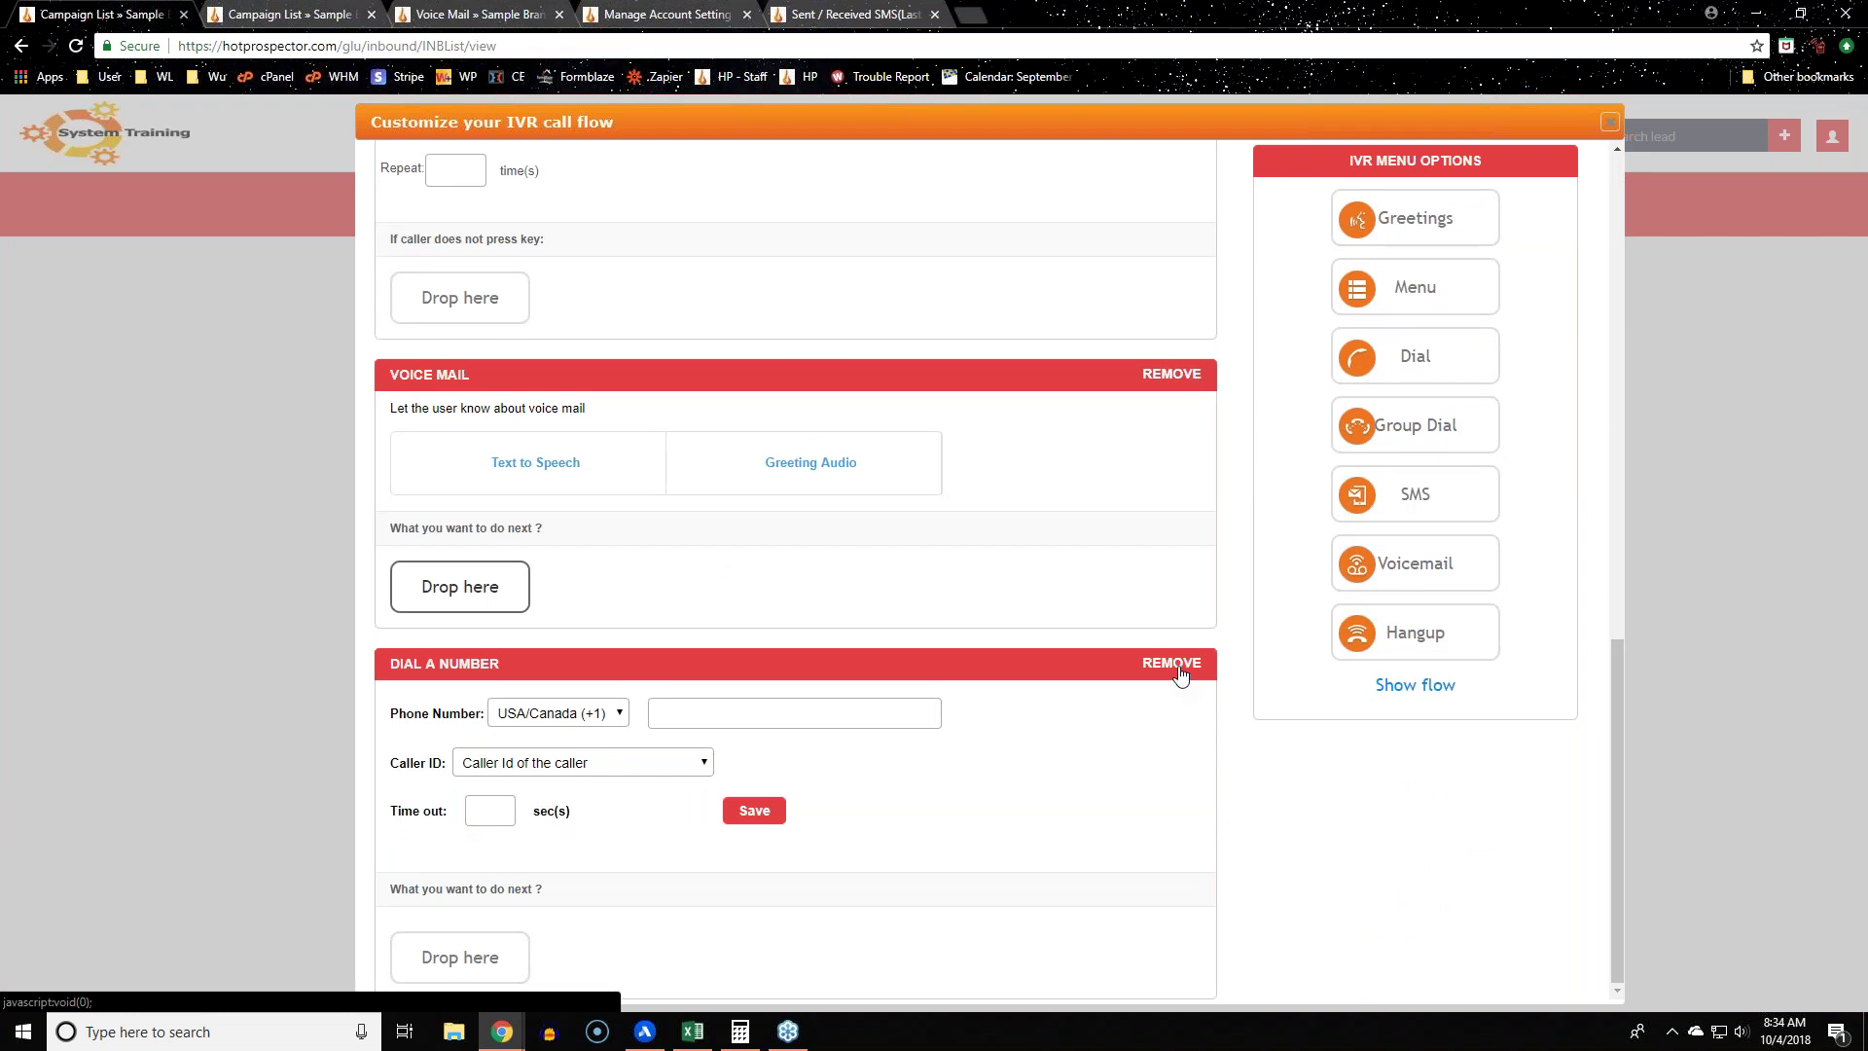
# Step: Remove the Dial a Number, Voice Mail, IVR Menu and Greetings blocks, confirming each removal
pyautogui.click(1179, 673)
pyautogui.click(1048, 175)
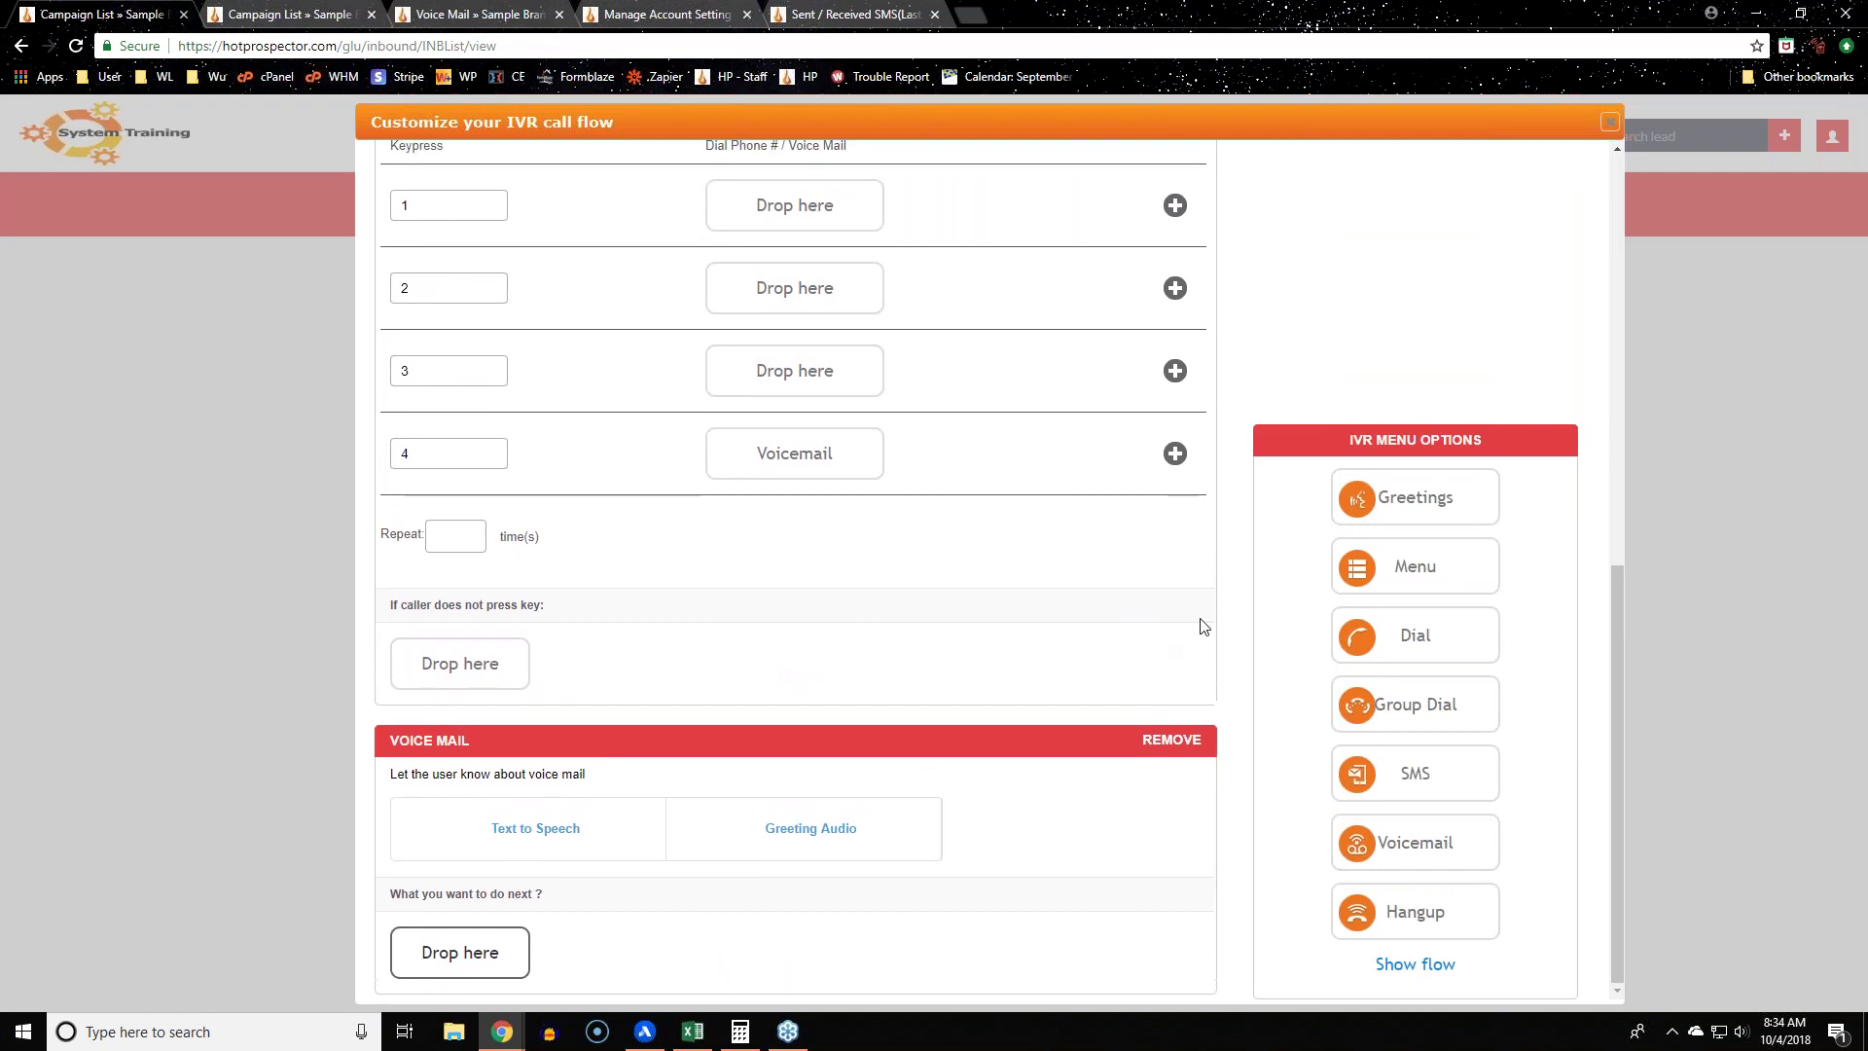
pyautogui.scroll(7, 1132, 375)
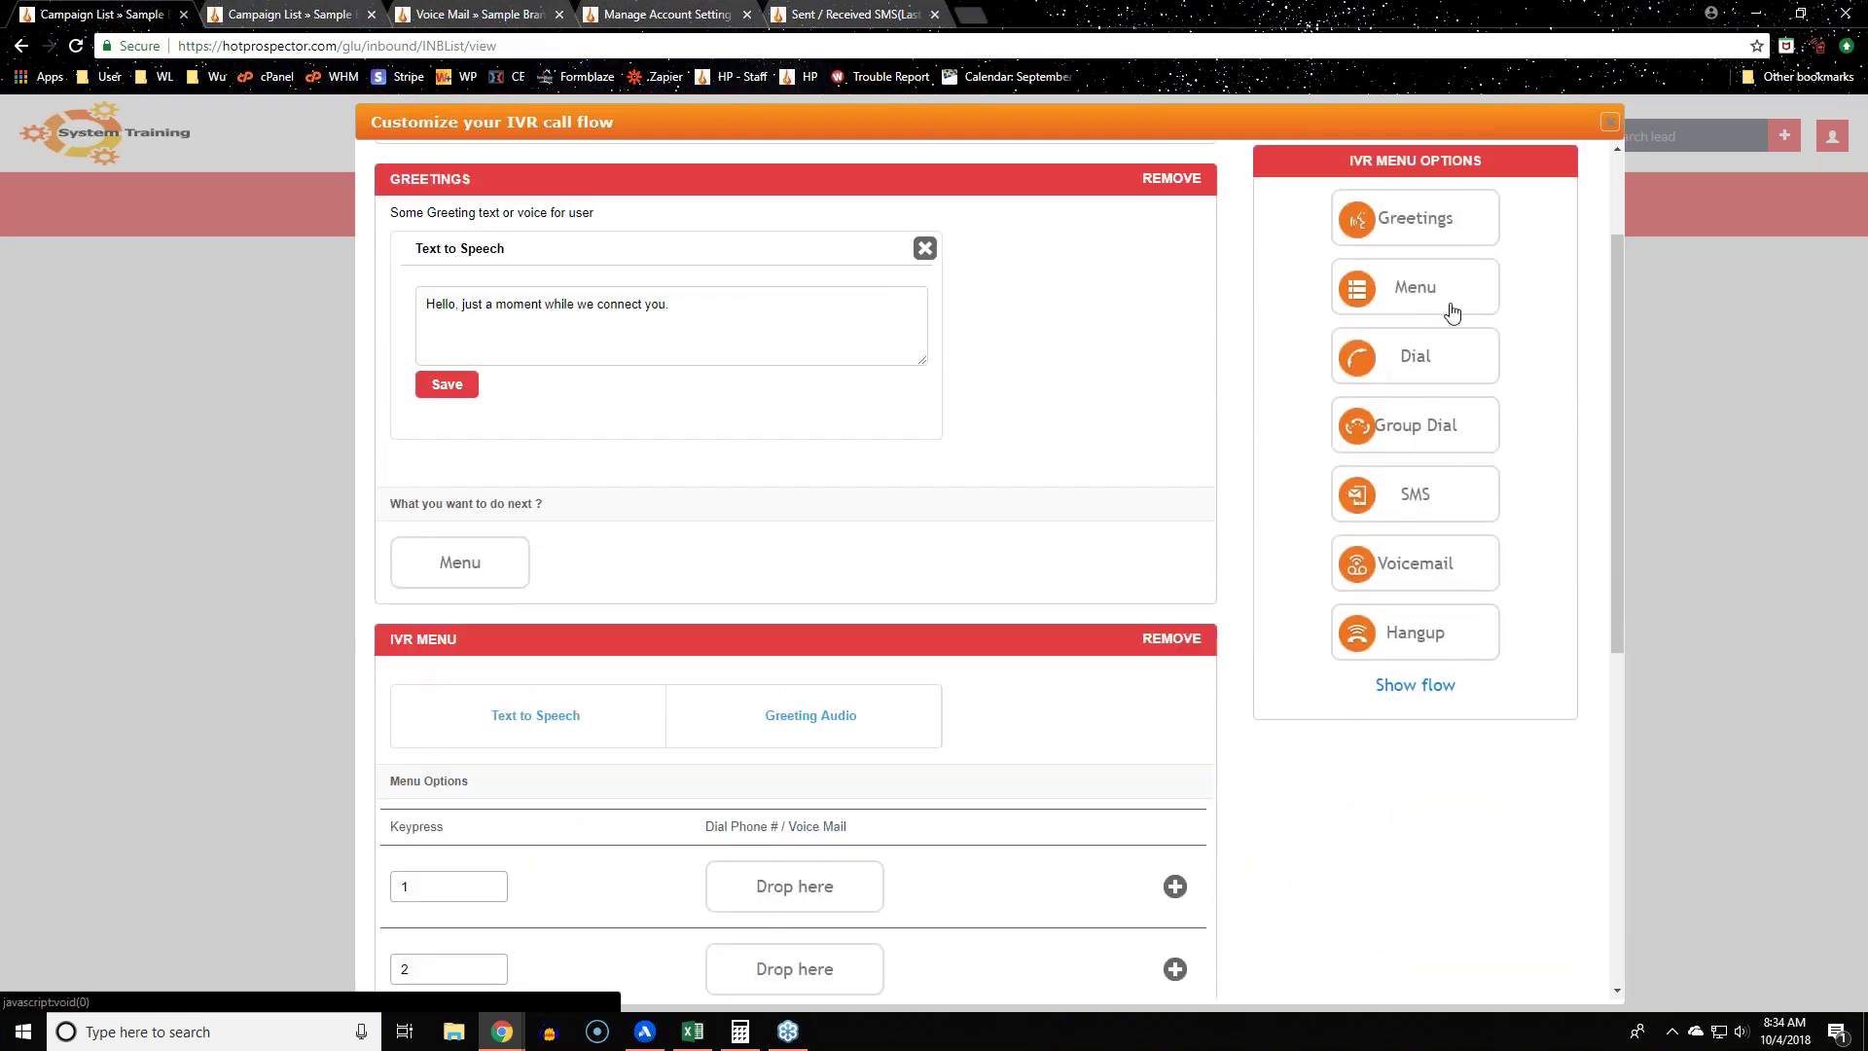
pyautogui.scroll(-5, 1171, 421)
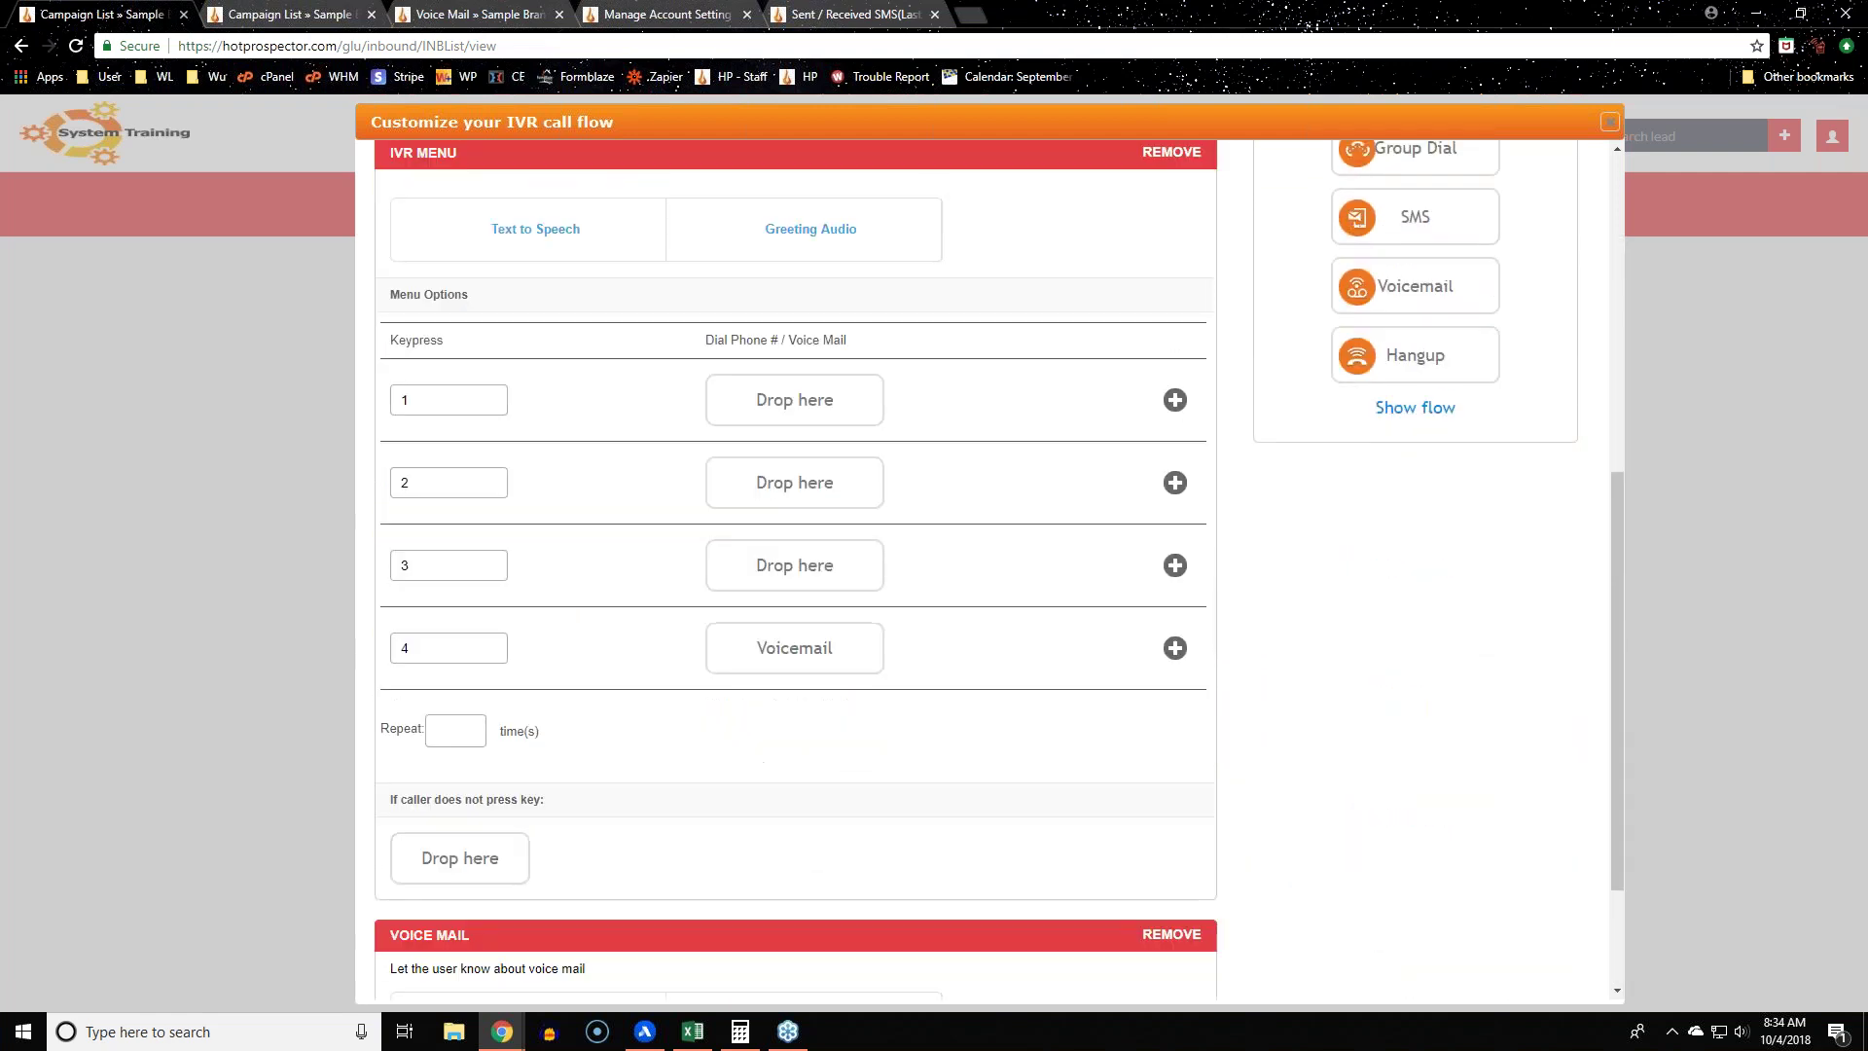
pyautogui.click(1183, 934)
pyautogui.click(1026, 155)
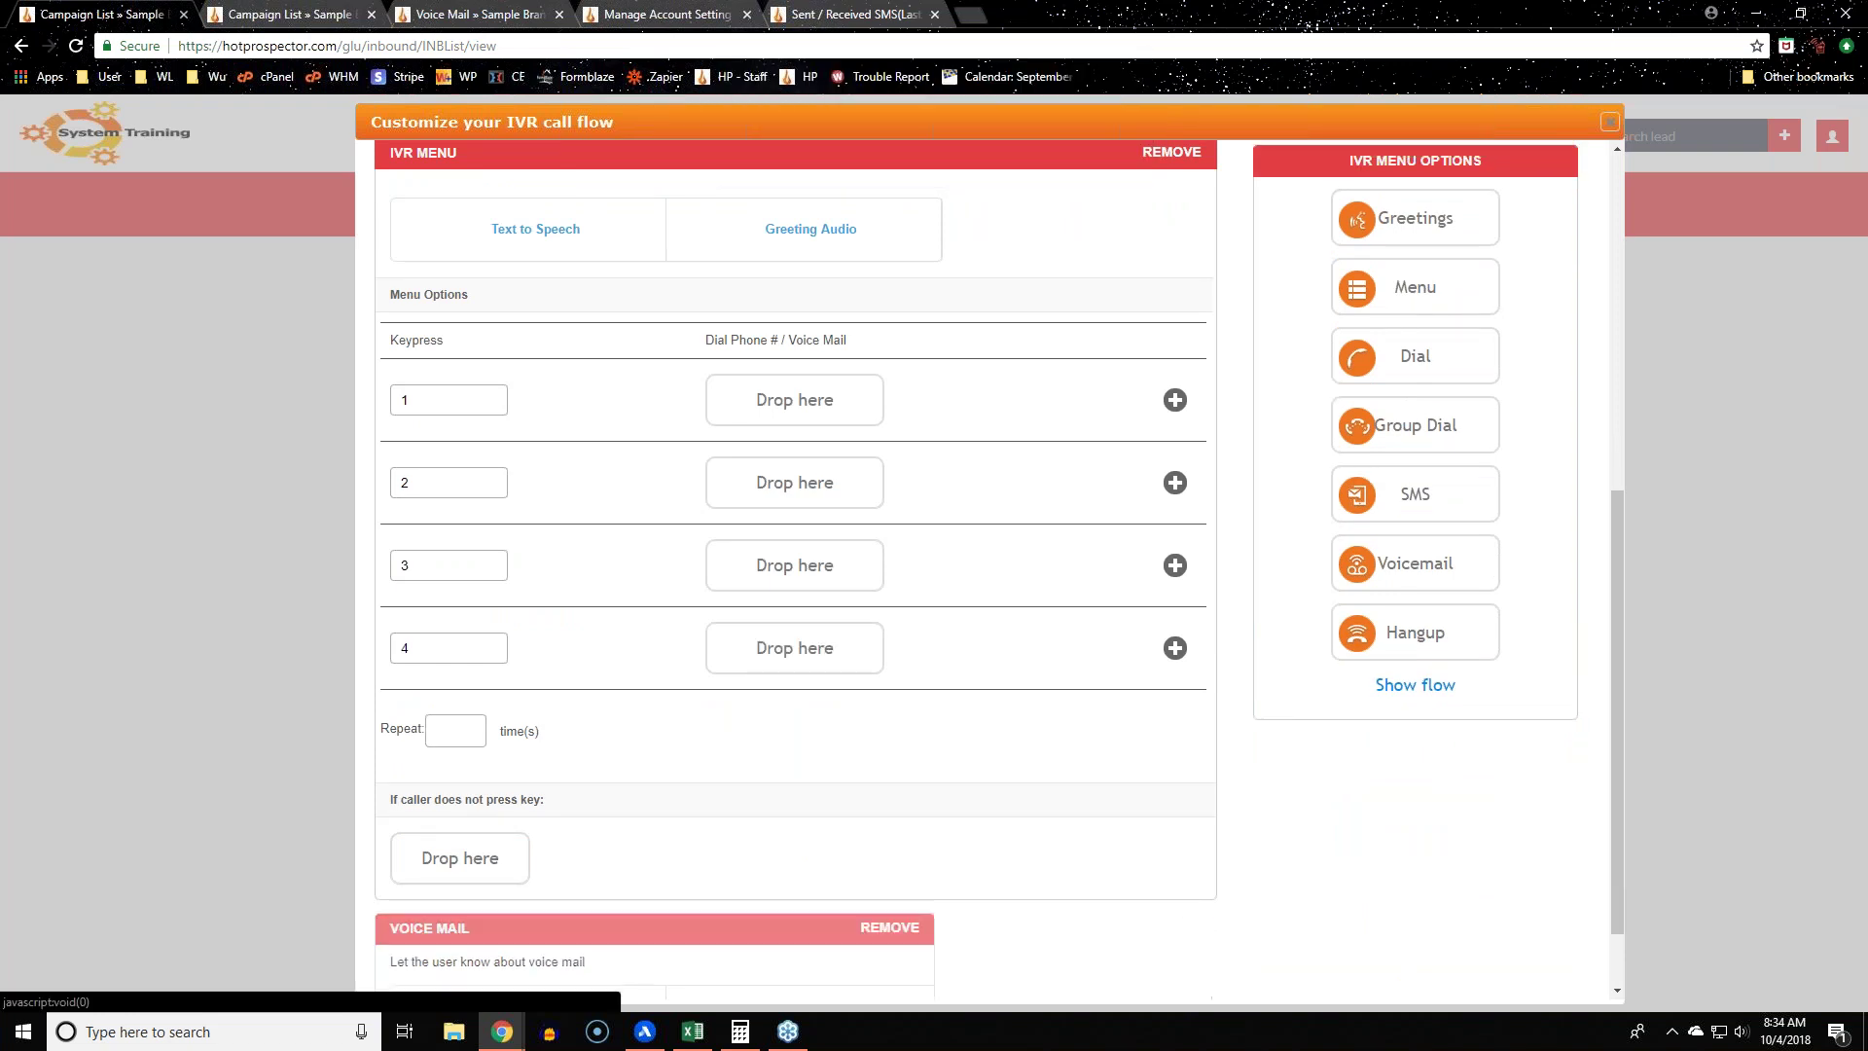
pyautogui.click(1171, 251)
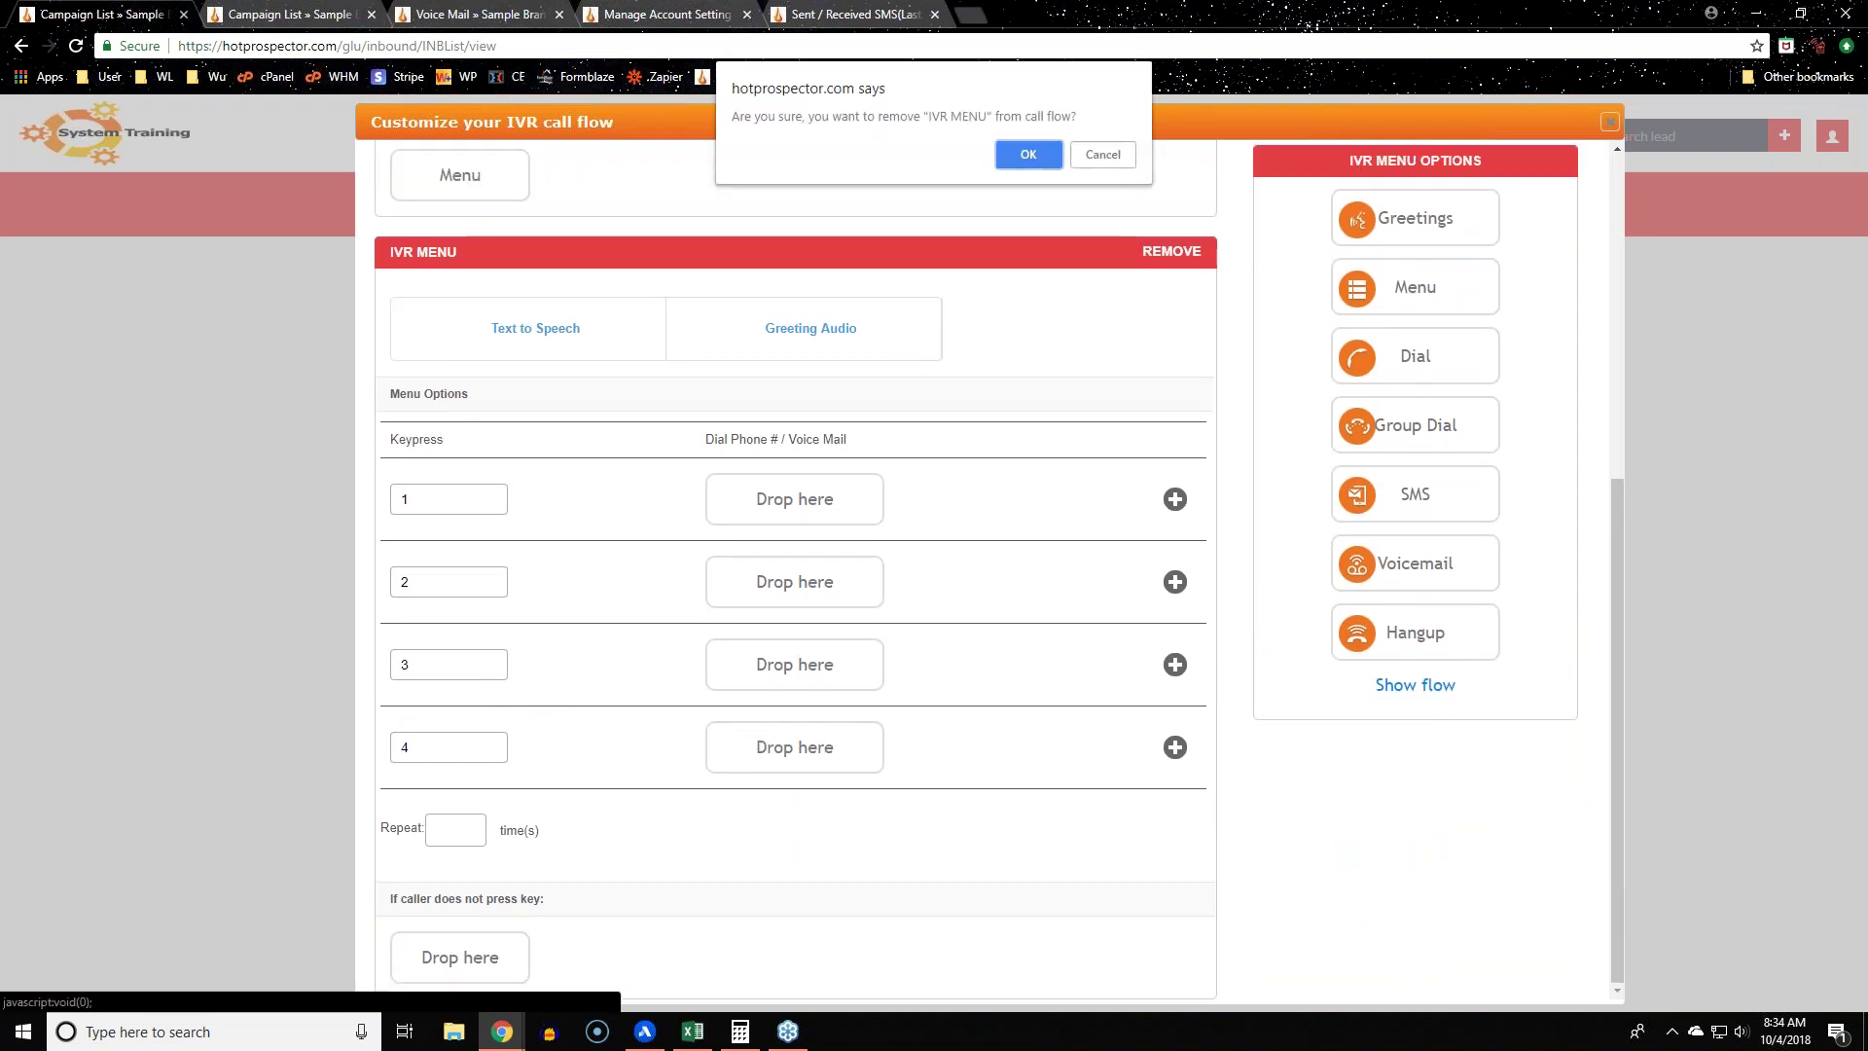
pyautogui.click(1014, 165)
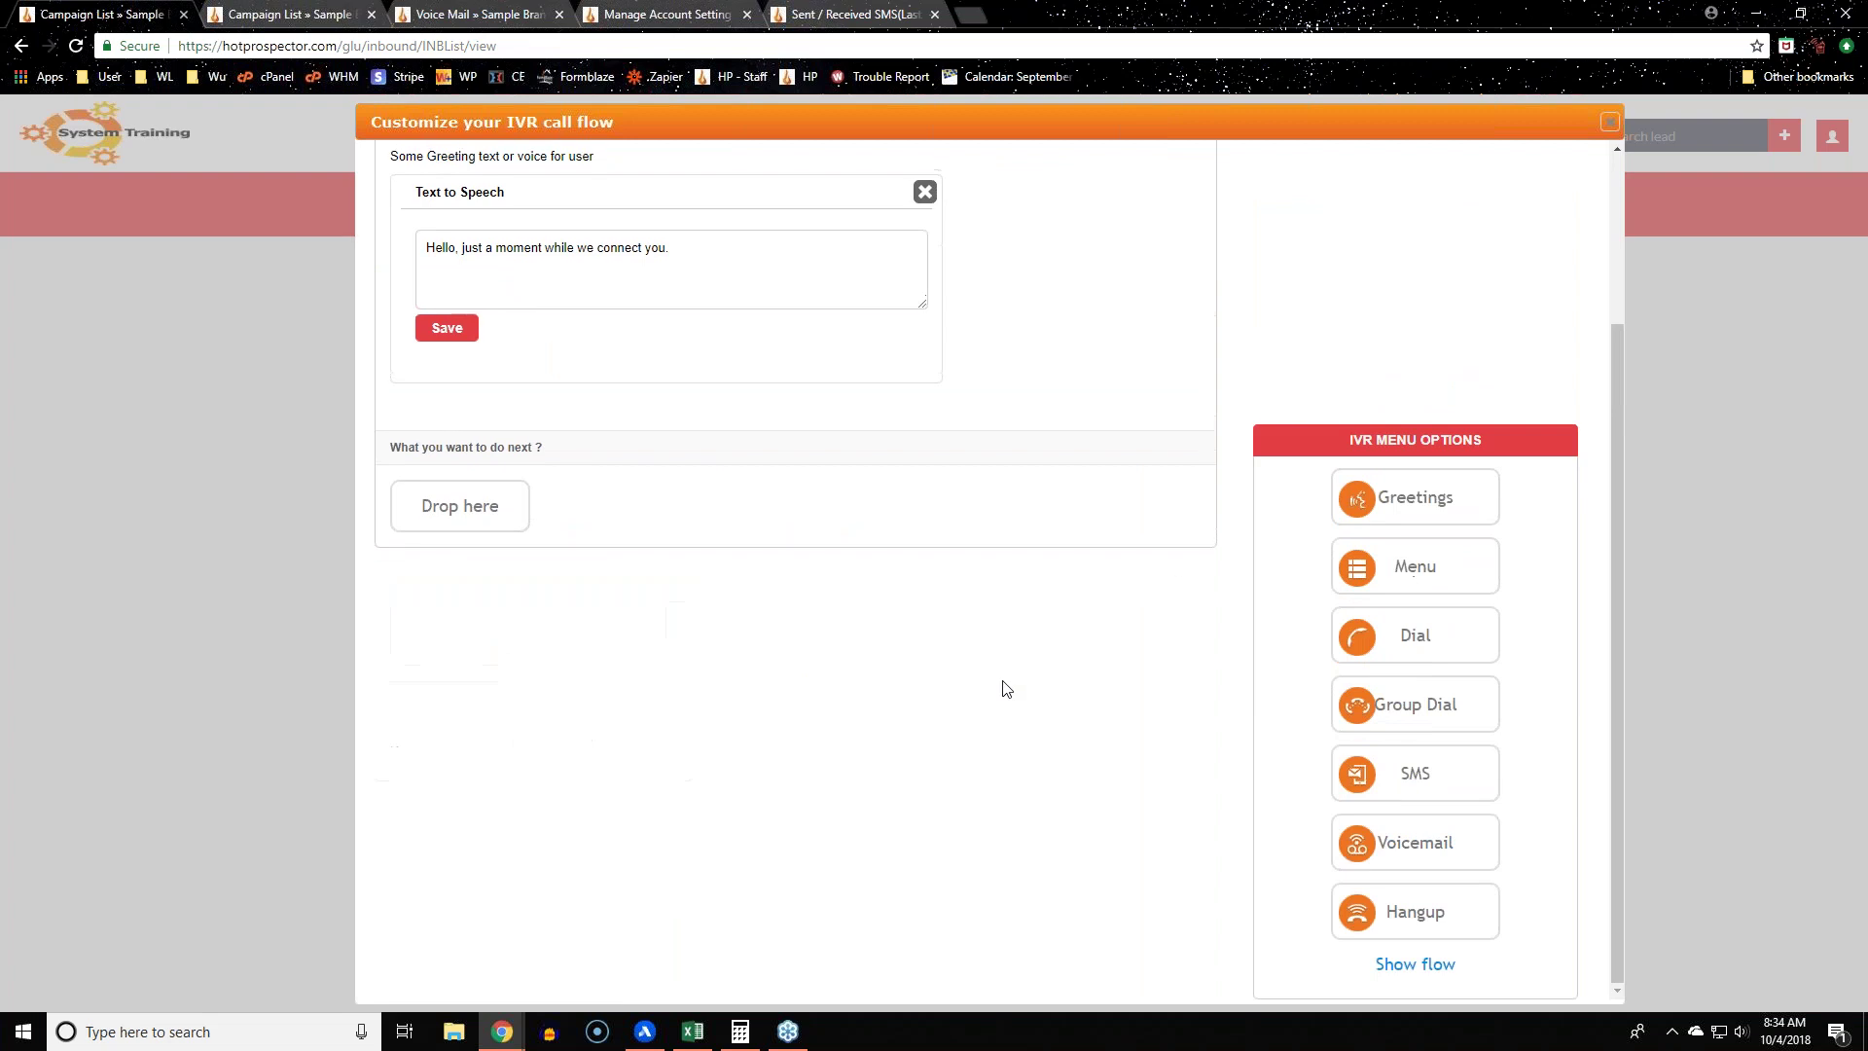
pyautogui.click(924, 409)
pyautogui.click(1180, 340)
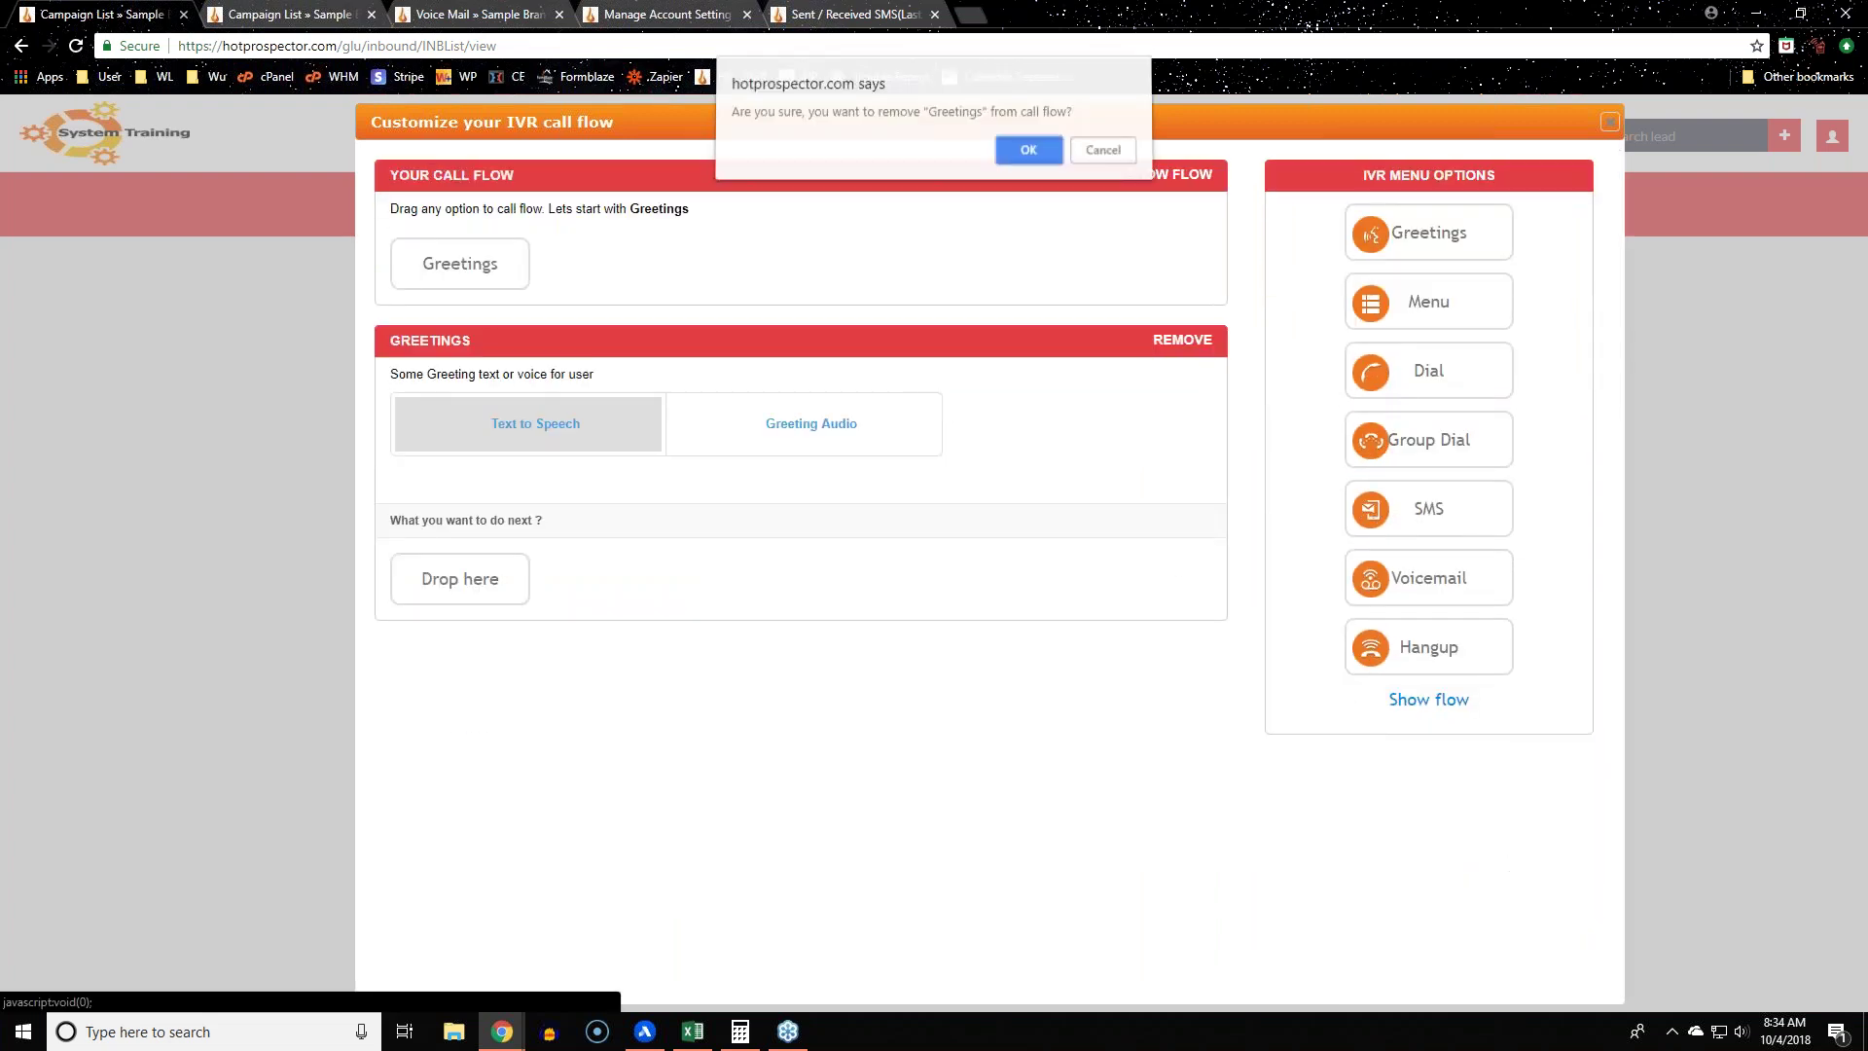
pyautogui.click(1037, 162)
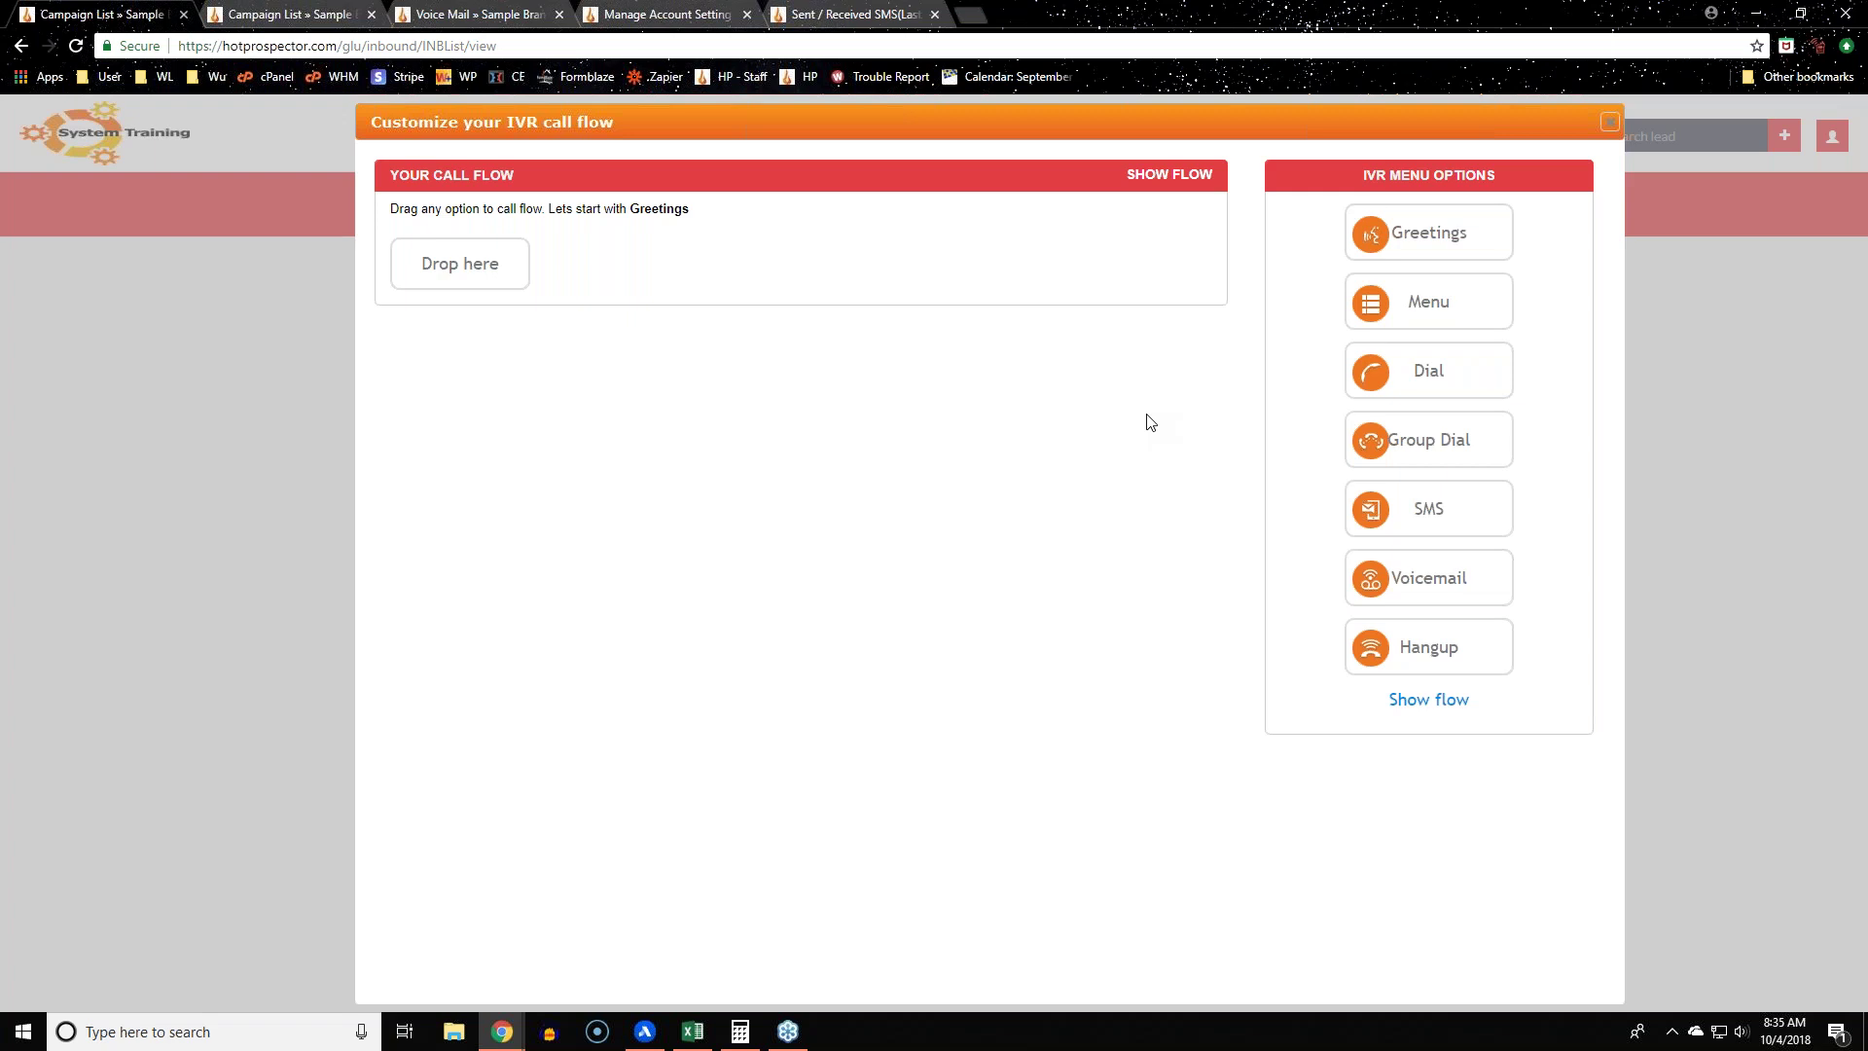
pyautogui.moveTo(1488, 366); pyautogui.dragTo(513, 289)
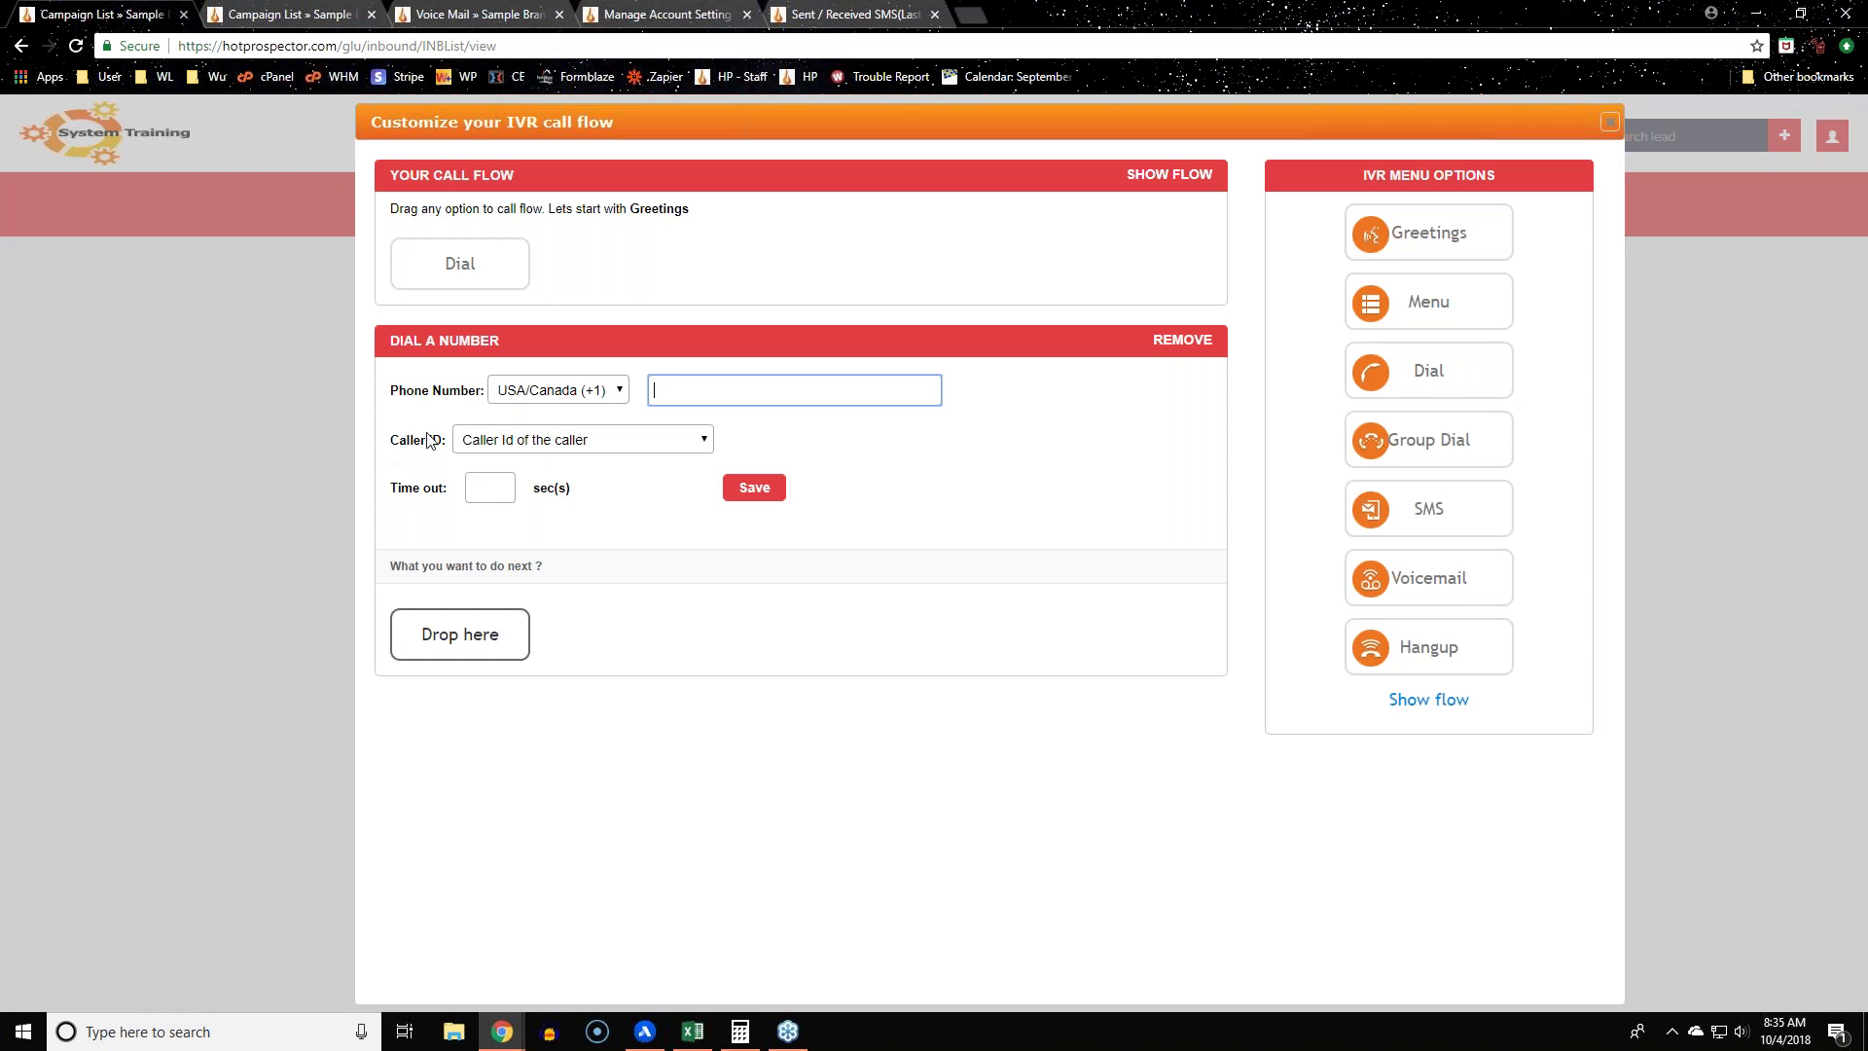
pyautogui.moveTo(394, 437); pyautogui.dragTo(471, 460)
pyautogui.click(697, 604)
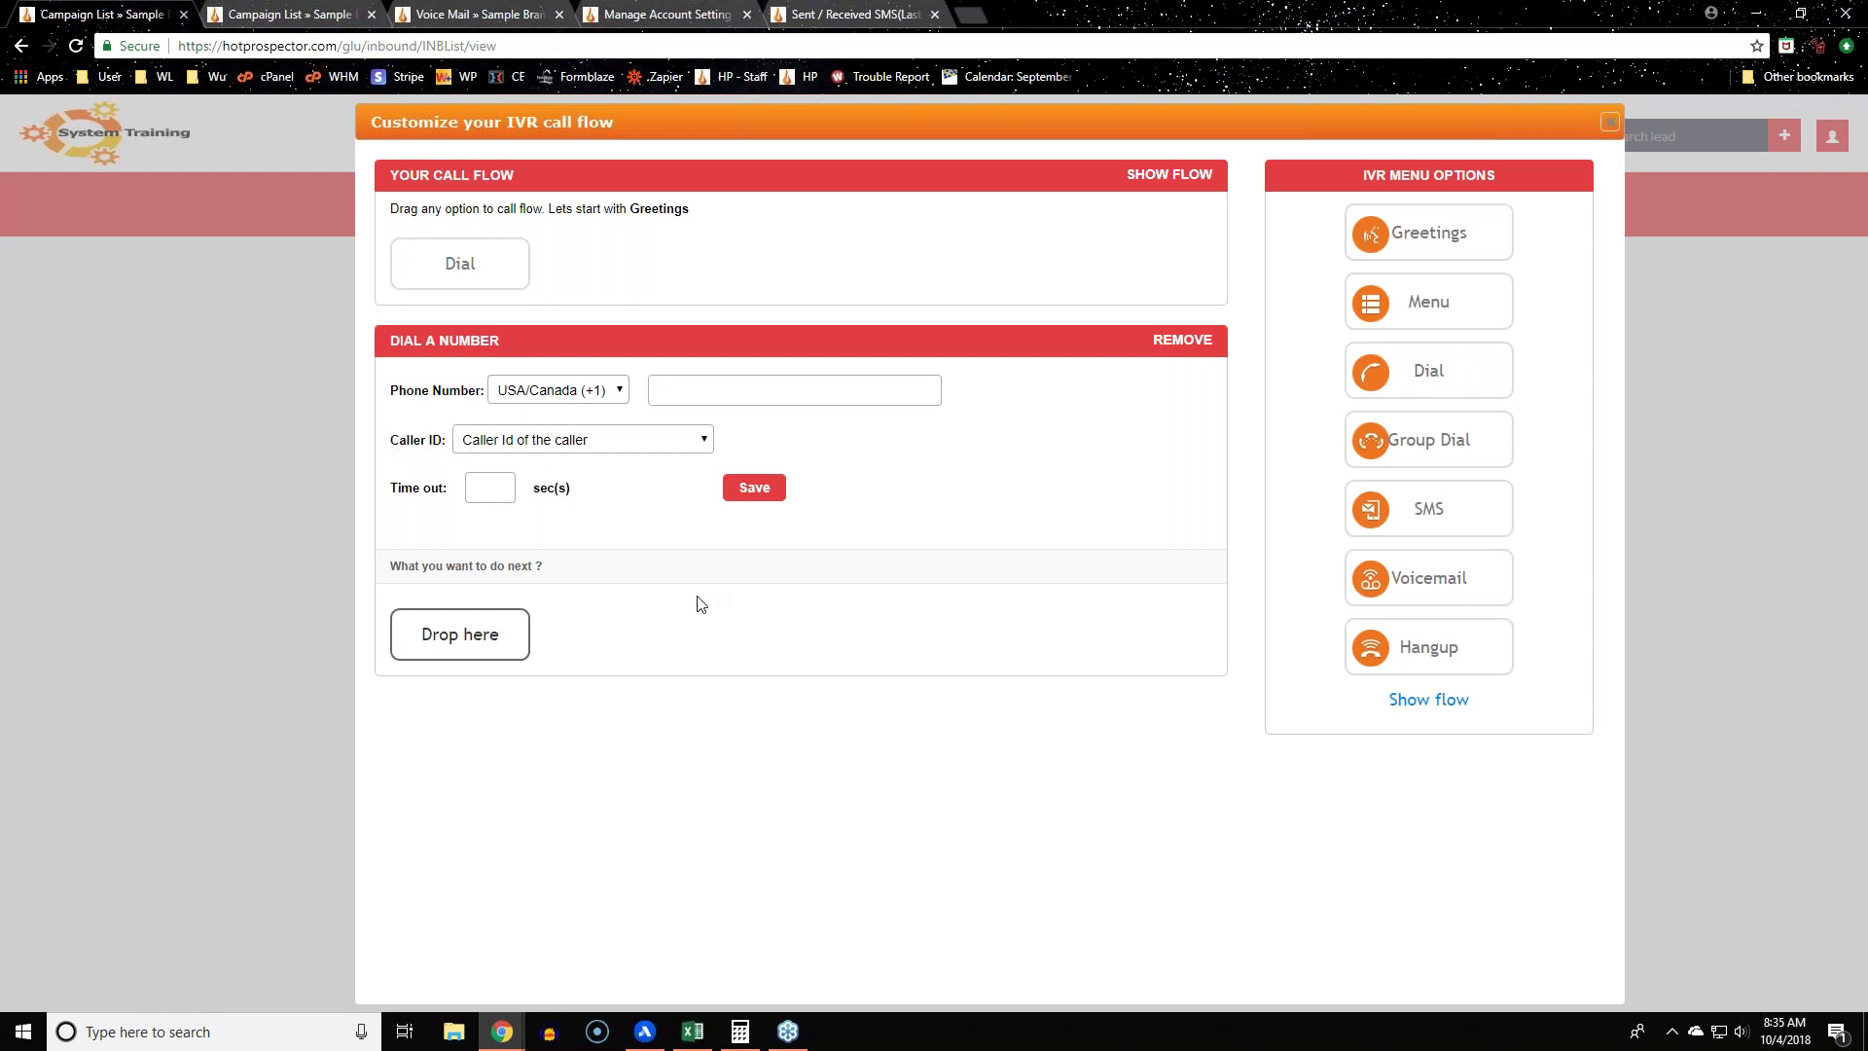
pyautogui.click(594, 443)
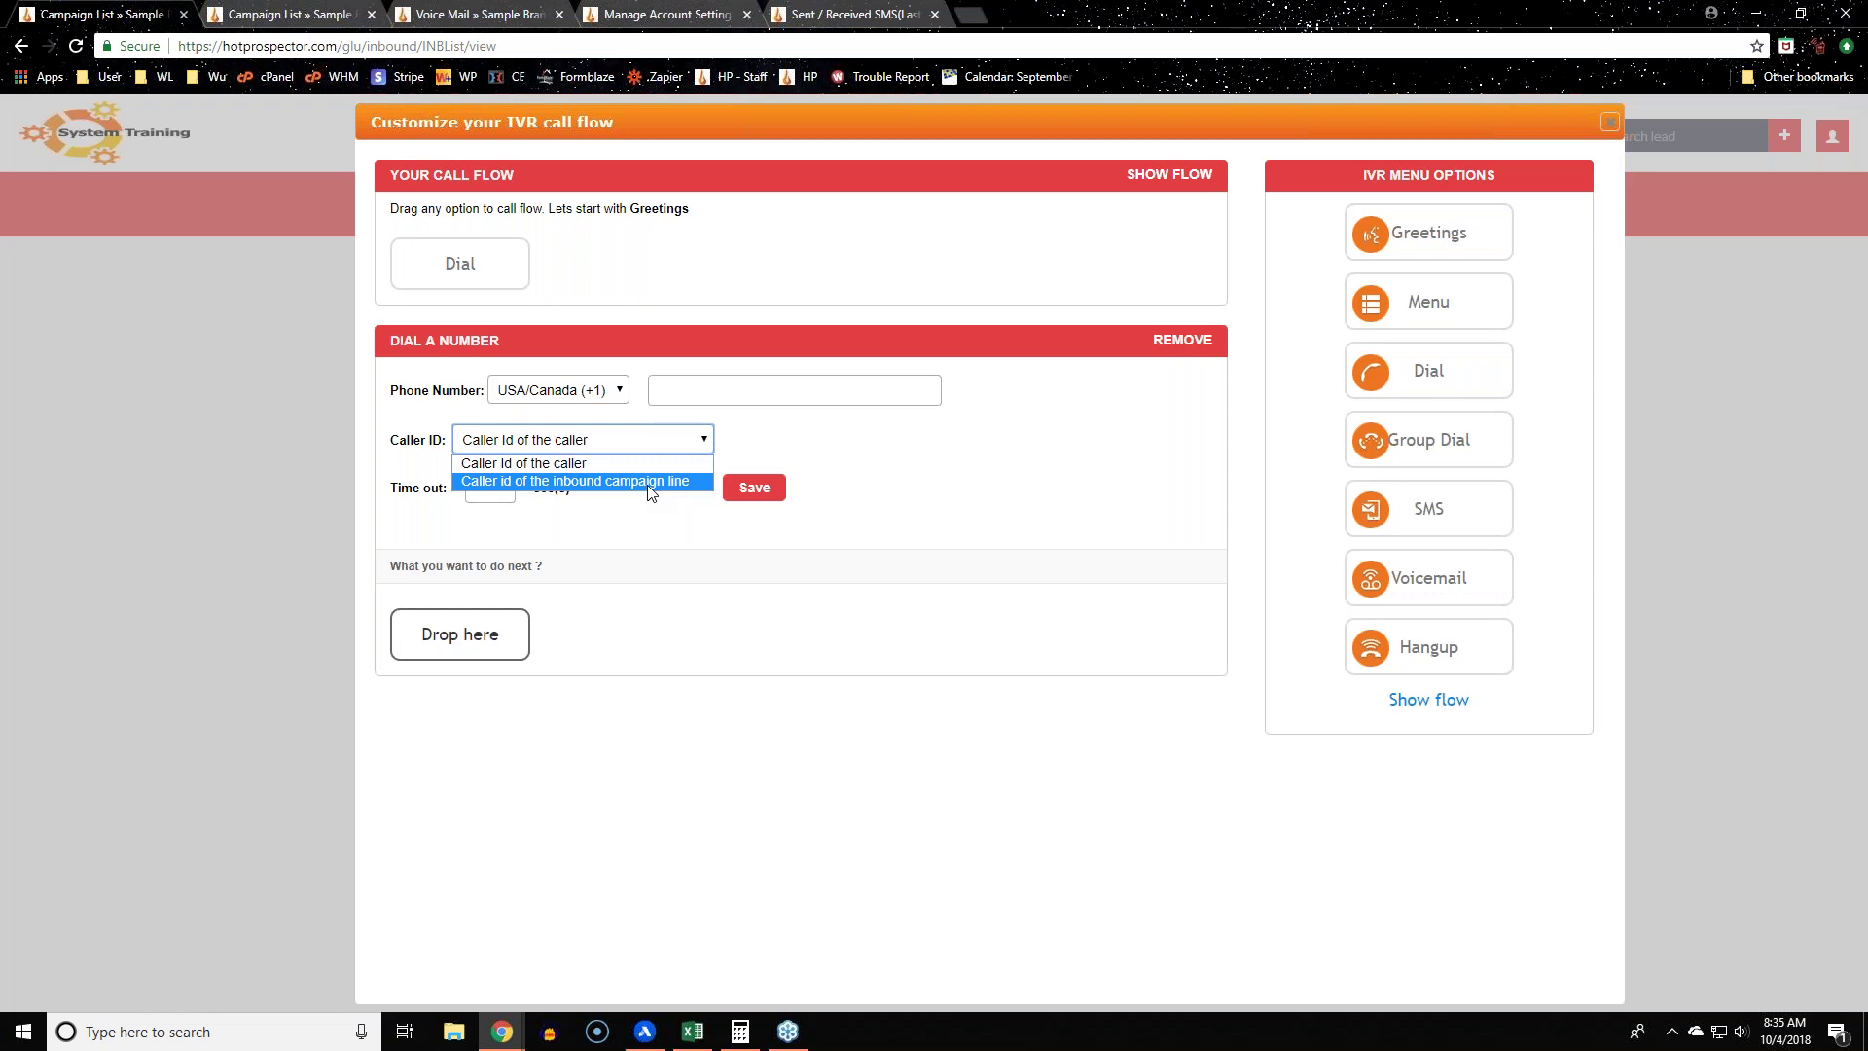
pyautogui.click(651, 483)
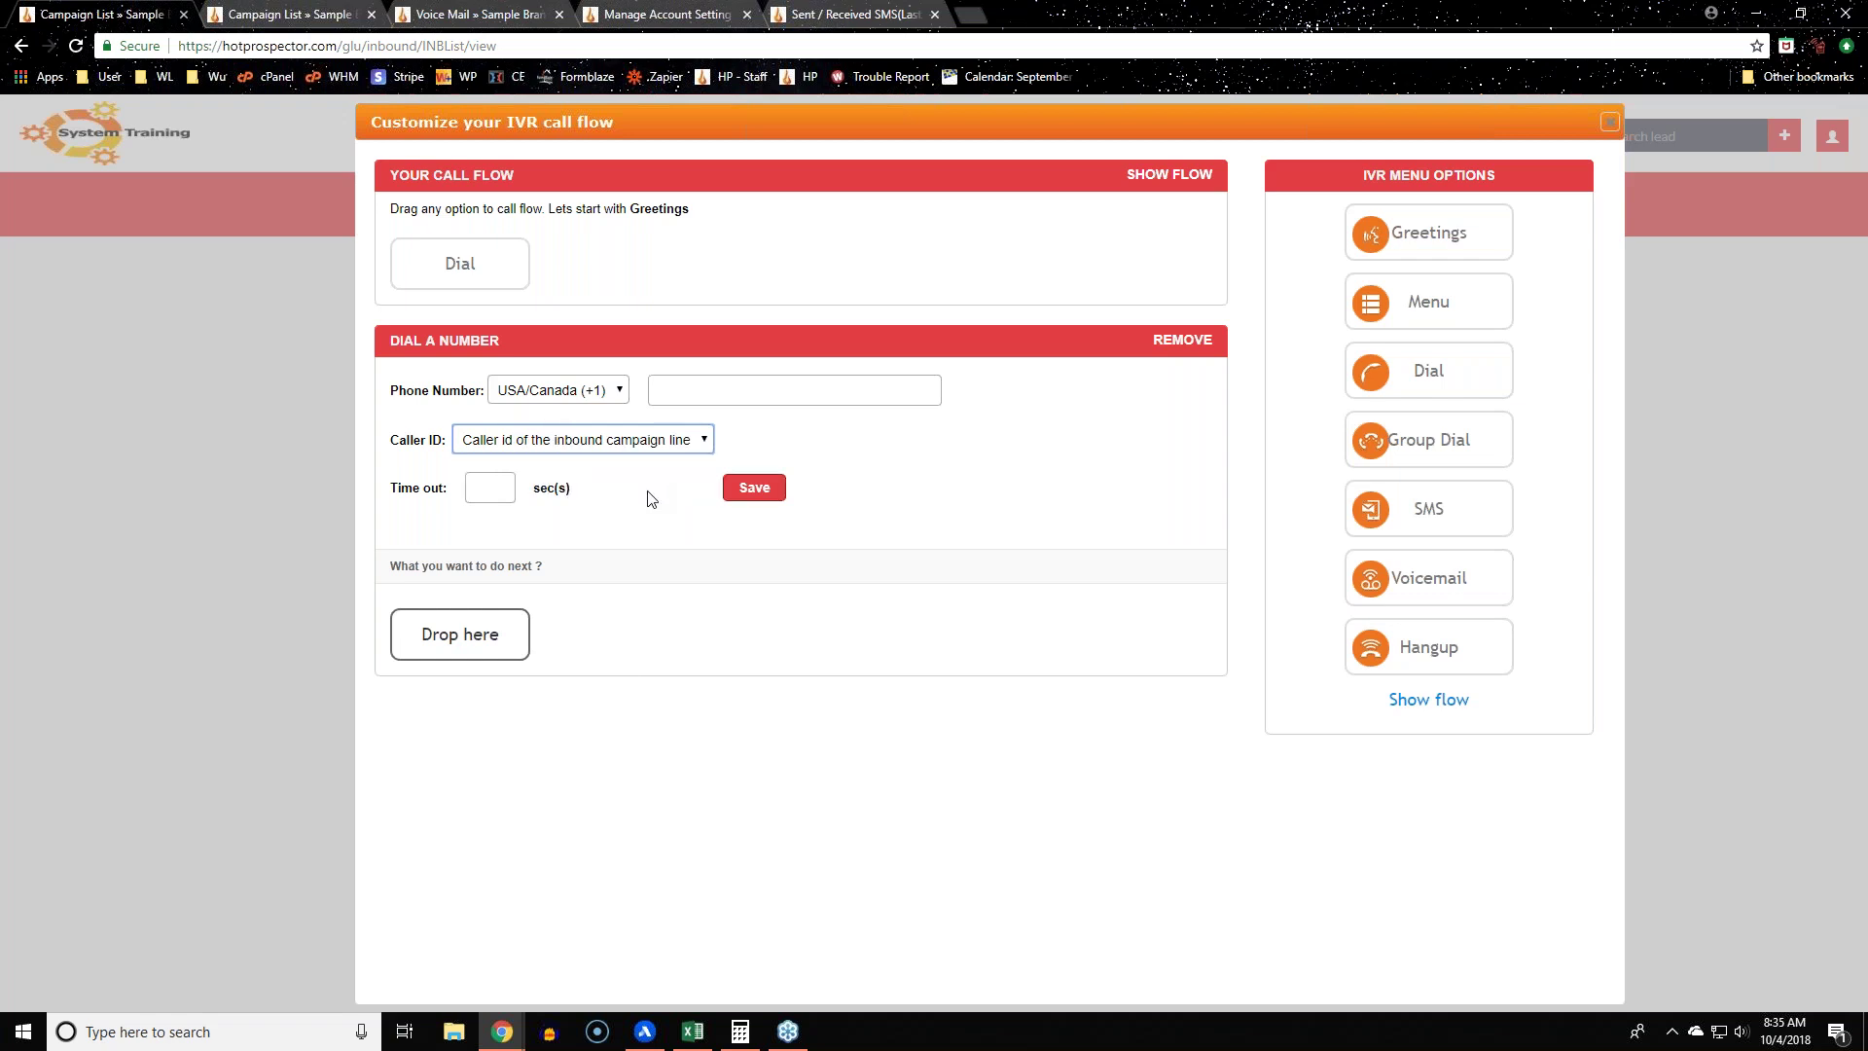
pyautogui.click(577, 441)
pyautogui.click(383, 484)
pyautogui.moveTo(376, 483); pyautogui.dragTo(459, 505)
pyautogui.click(505, 491)
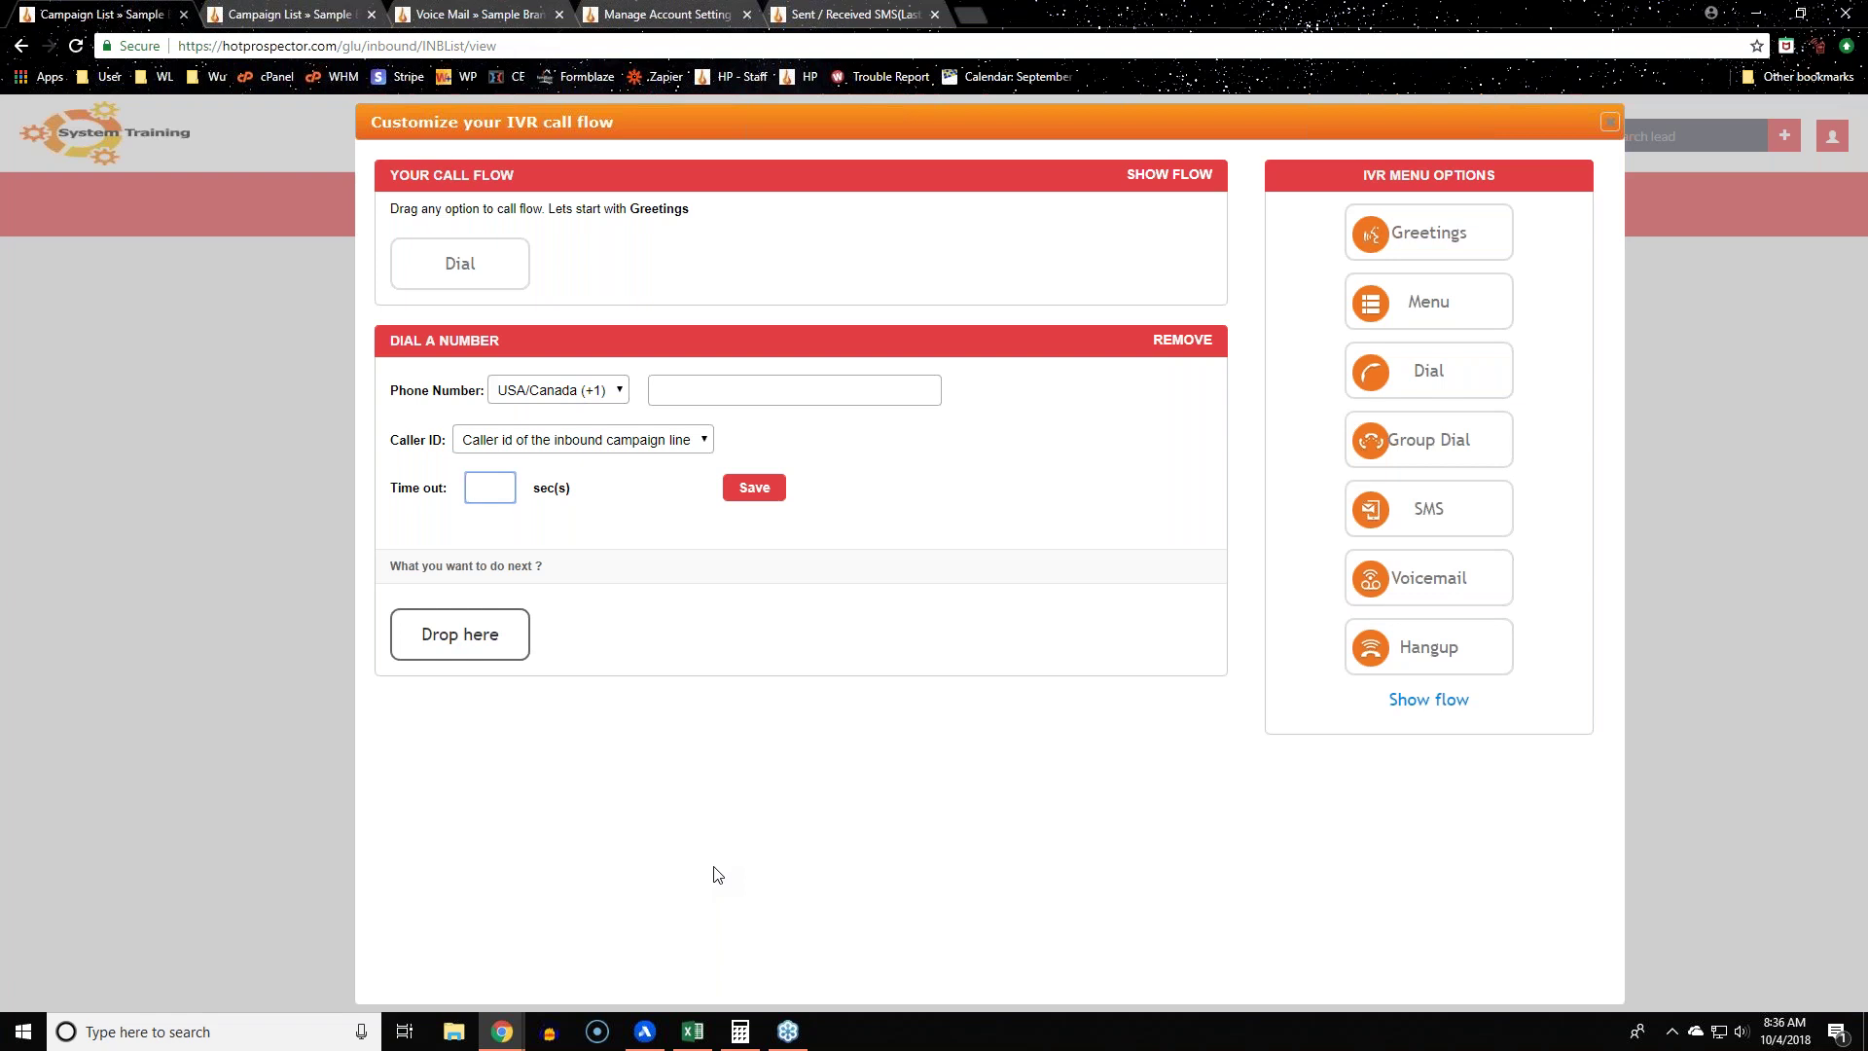
pyautogui.click(595, 847)
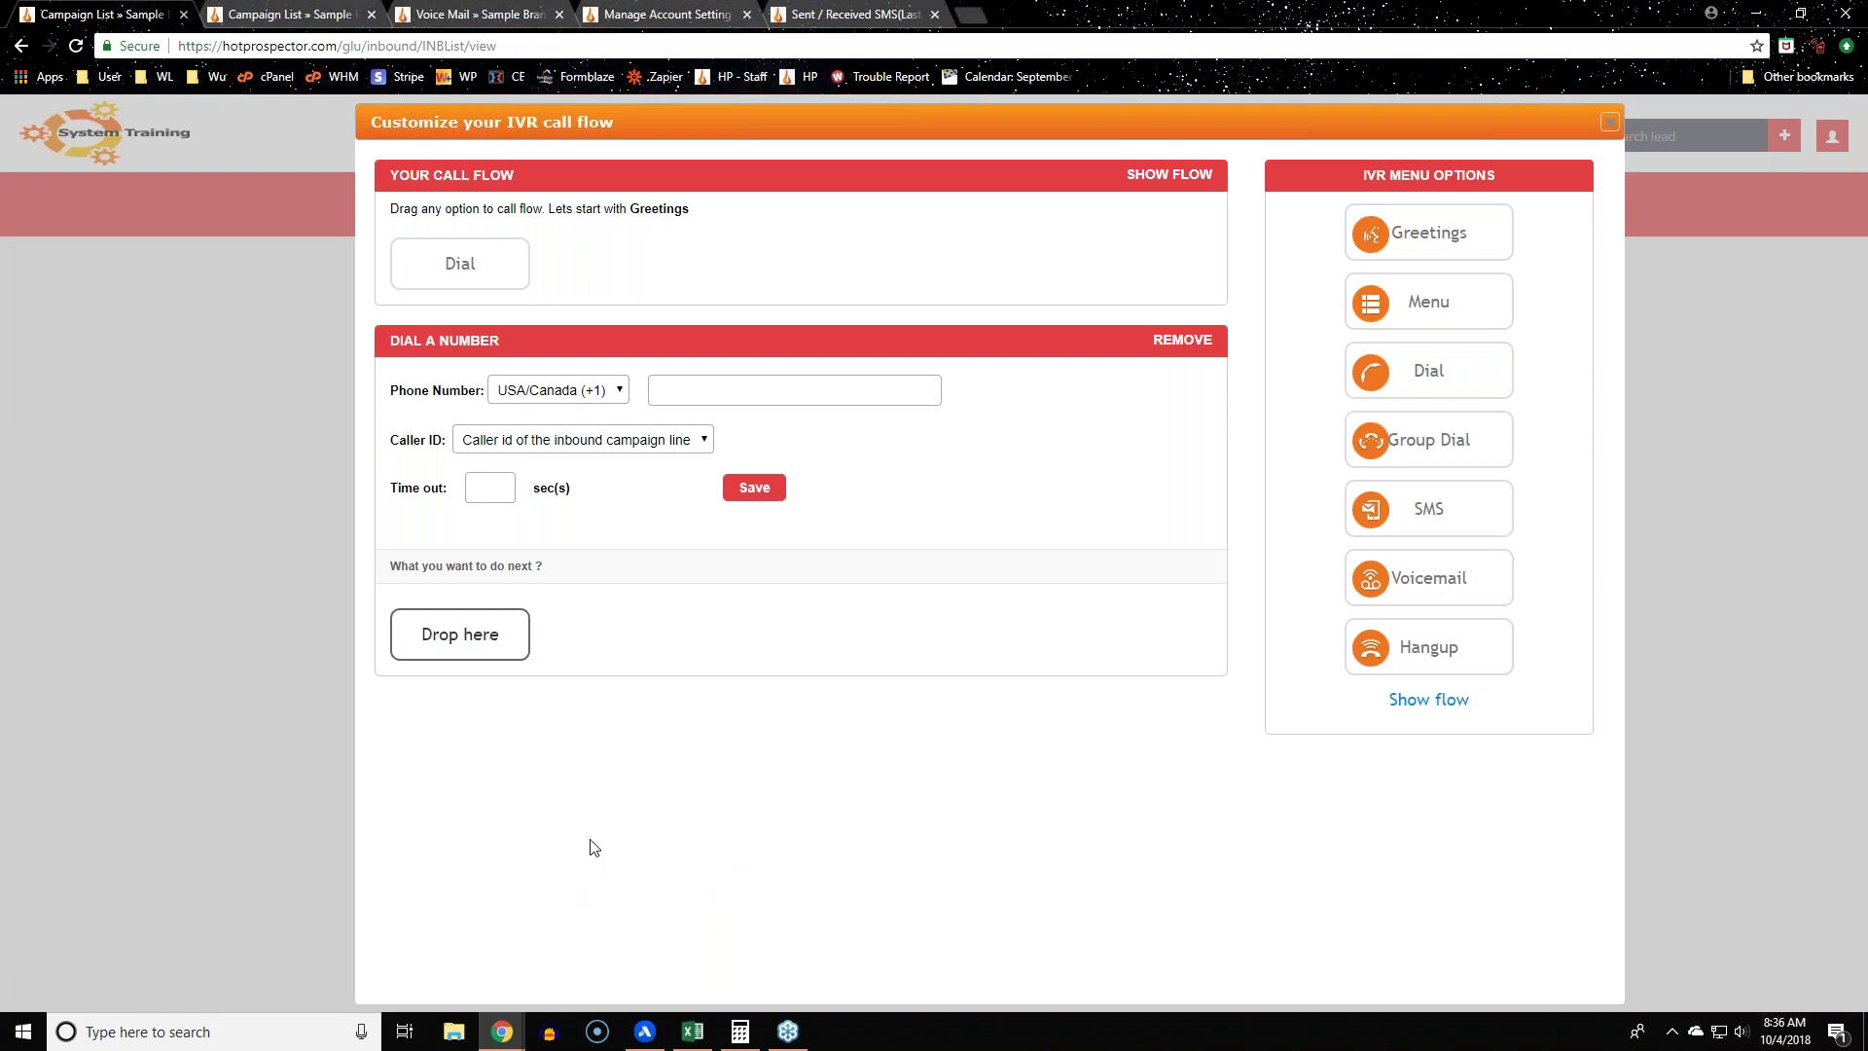
pyautogui.click(1184, 346)
pyautogui.click(1021, 171)
pyautogui.moveTo(1464, 448); pyautogui.dragTo(477, 288)
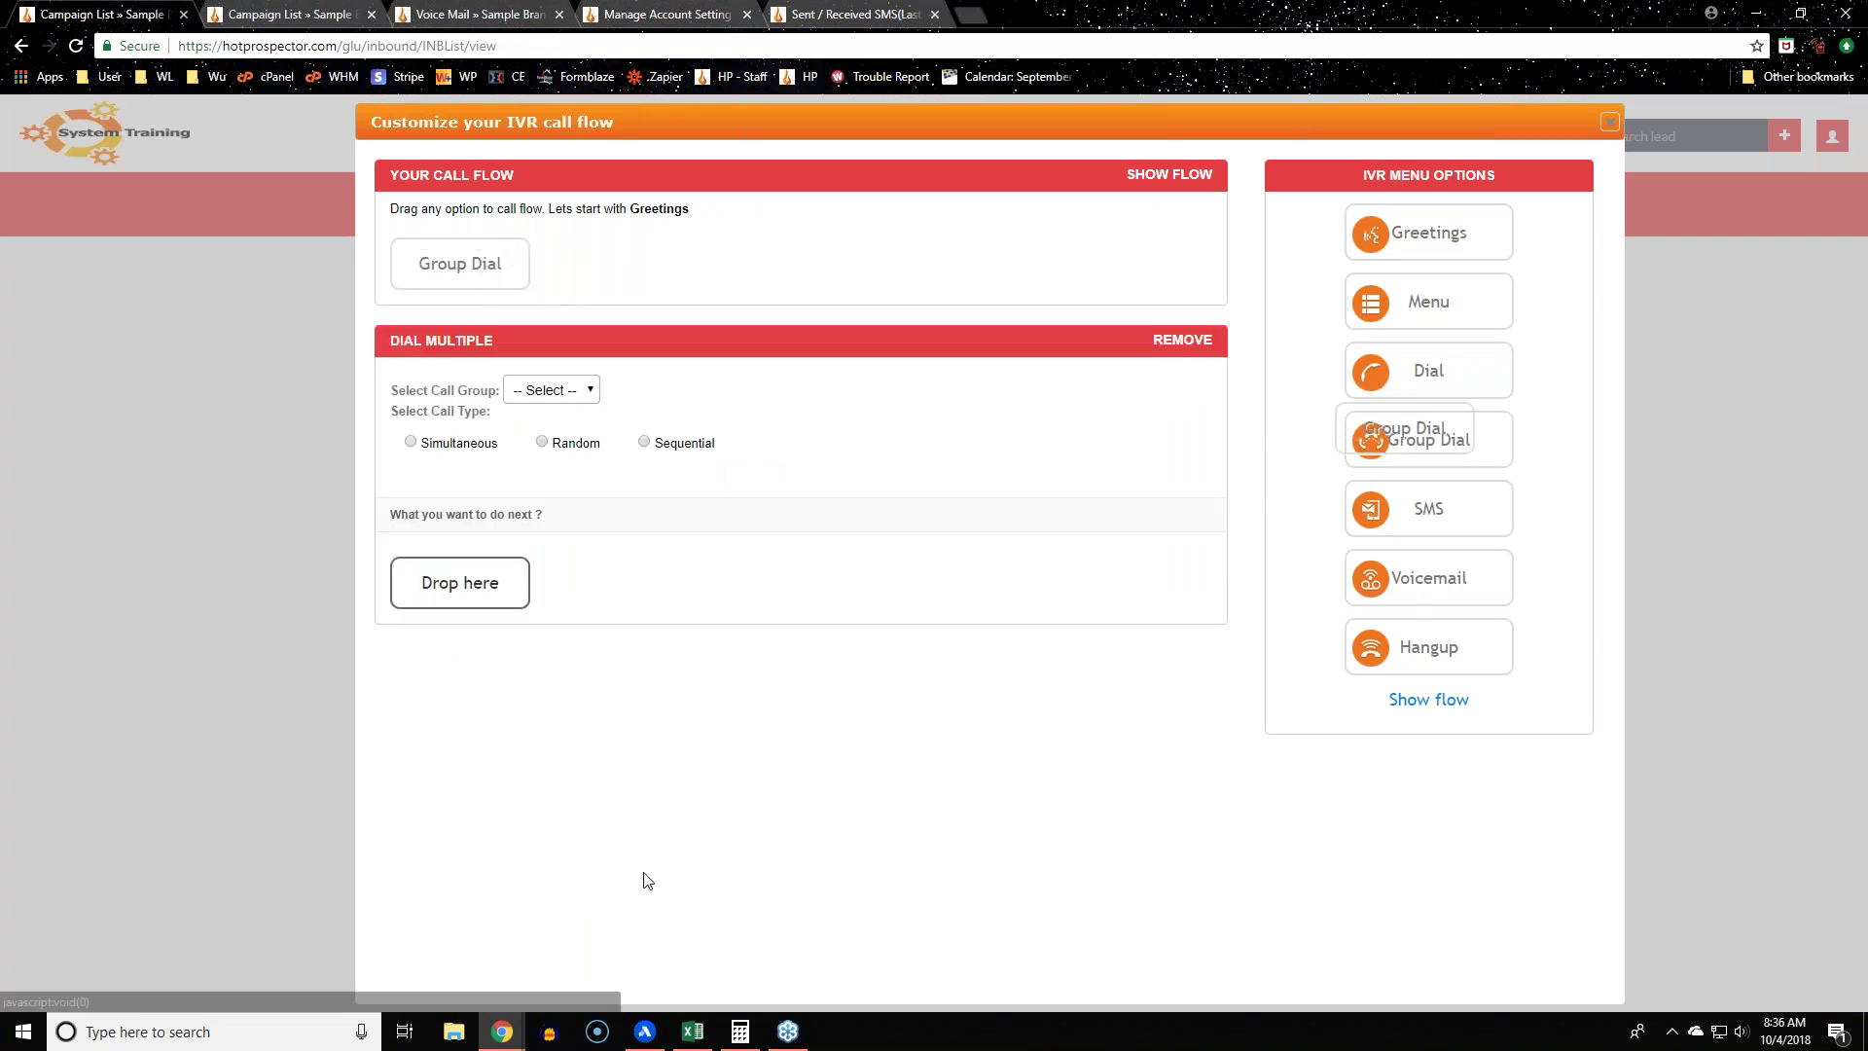
# Step: Choose Demo as the call group in the Group Dial step's Dial Multiple settings
pyautogui.click(561, 390)
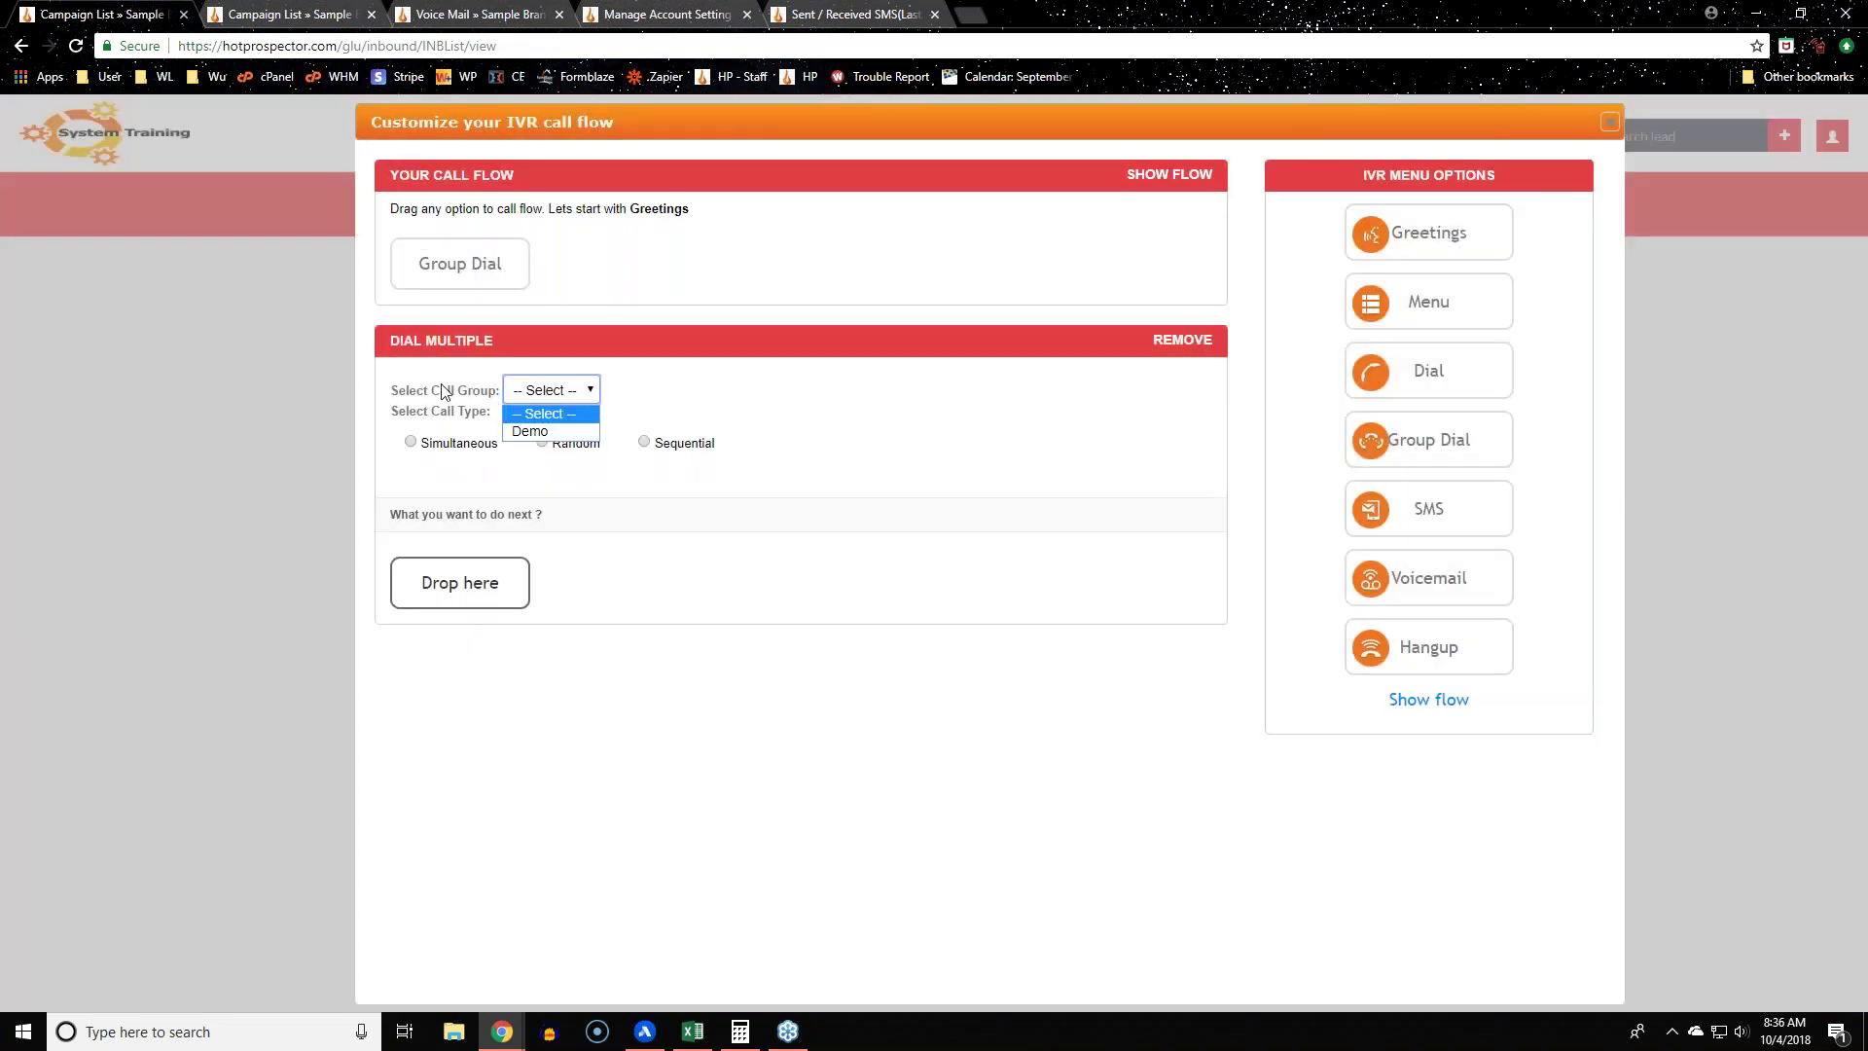
pyautogui.moveTo(399, 390); pyautogui.dragTo(504, 394)
pyautogui.click(557, 390)
pyautogui.click(545, 426)
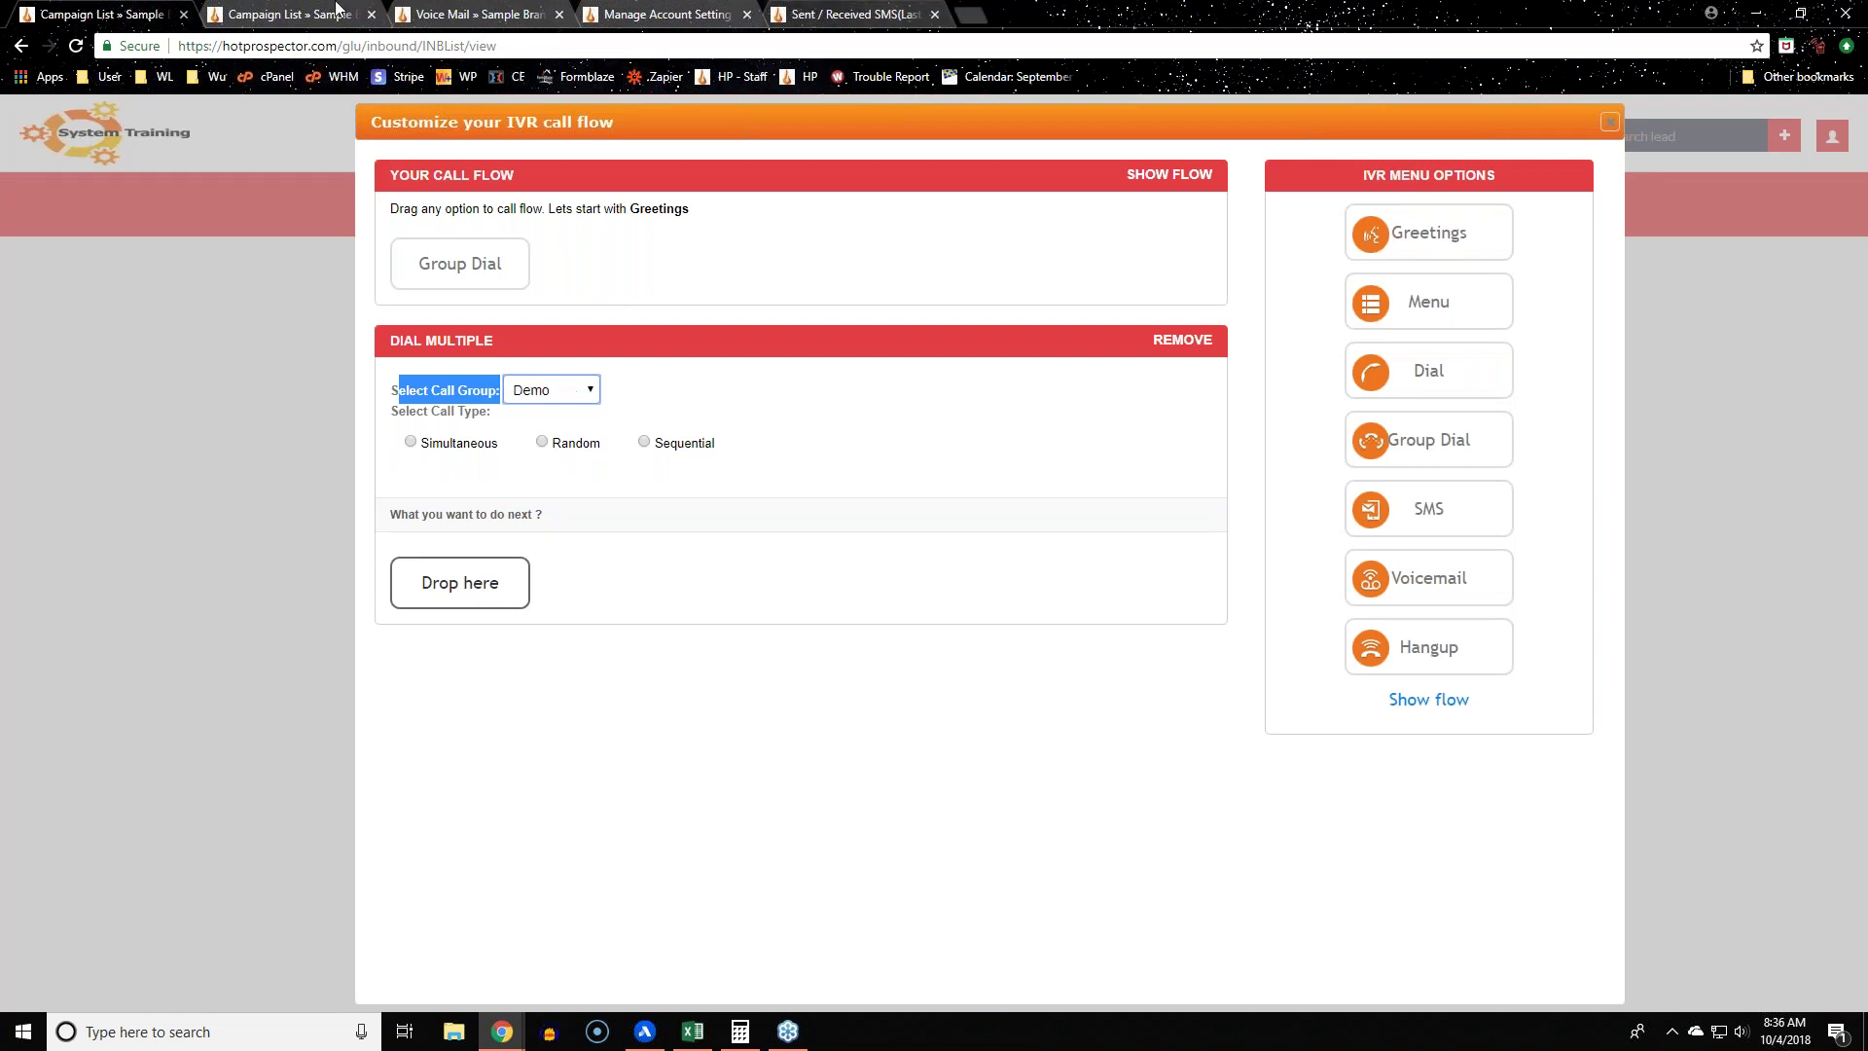
pyautogui.click(941, 736)
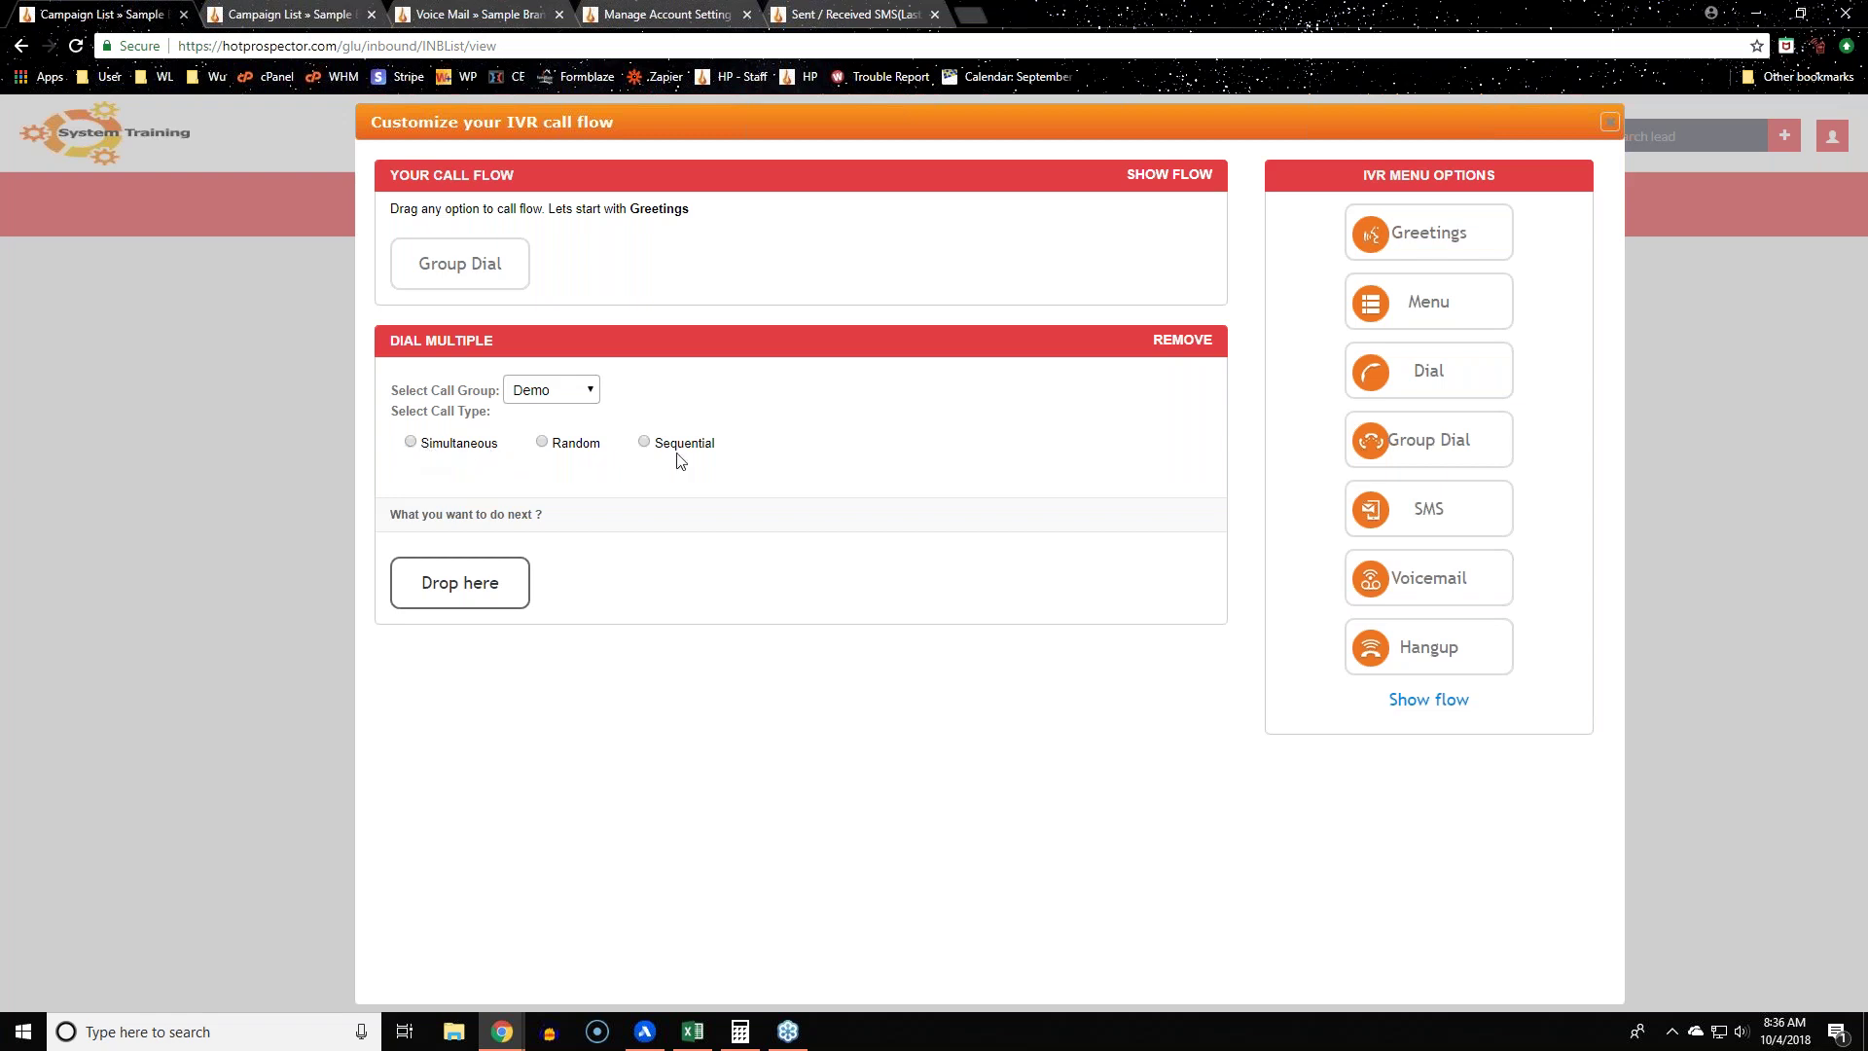
pyautogui.click(581, 389)
pyautogui.click(551, 434)
# Step: Open the Demo caller group's members under Inbound > Caller Group
pyautogui.click(346, 19)
pyautogui.click(730, 220)
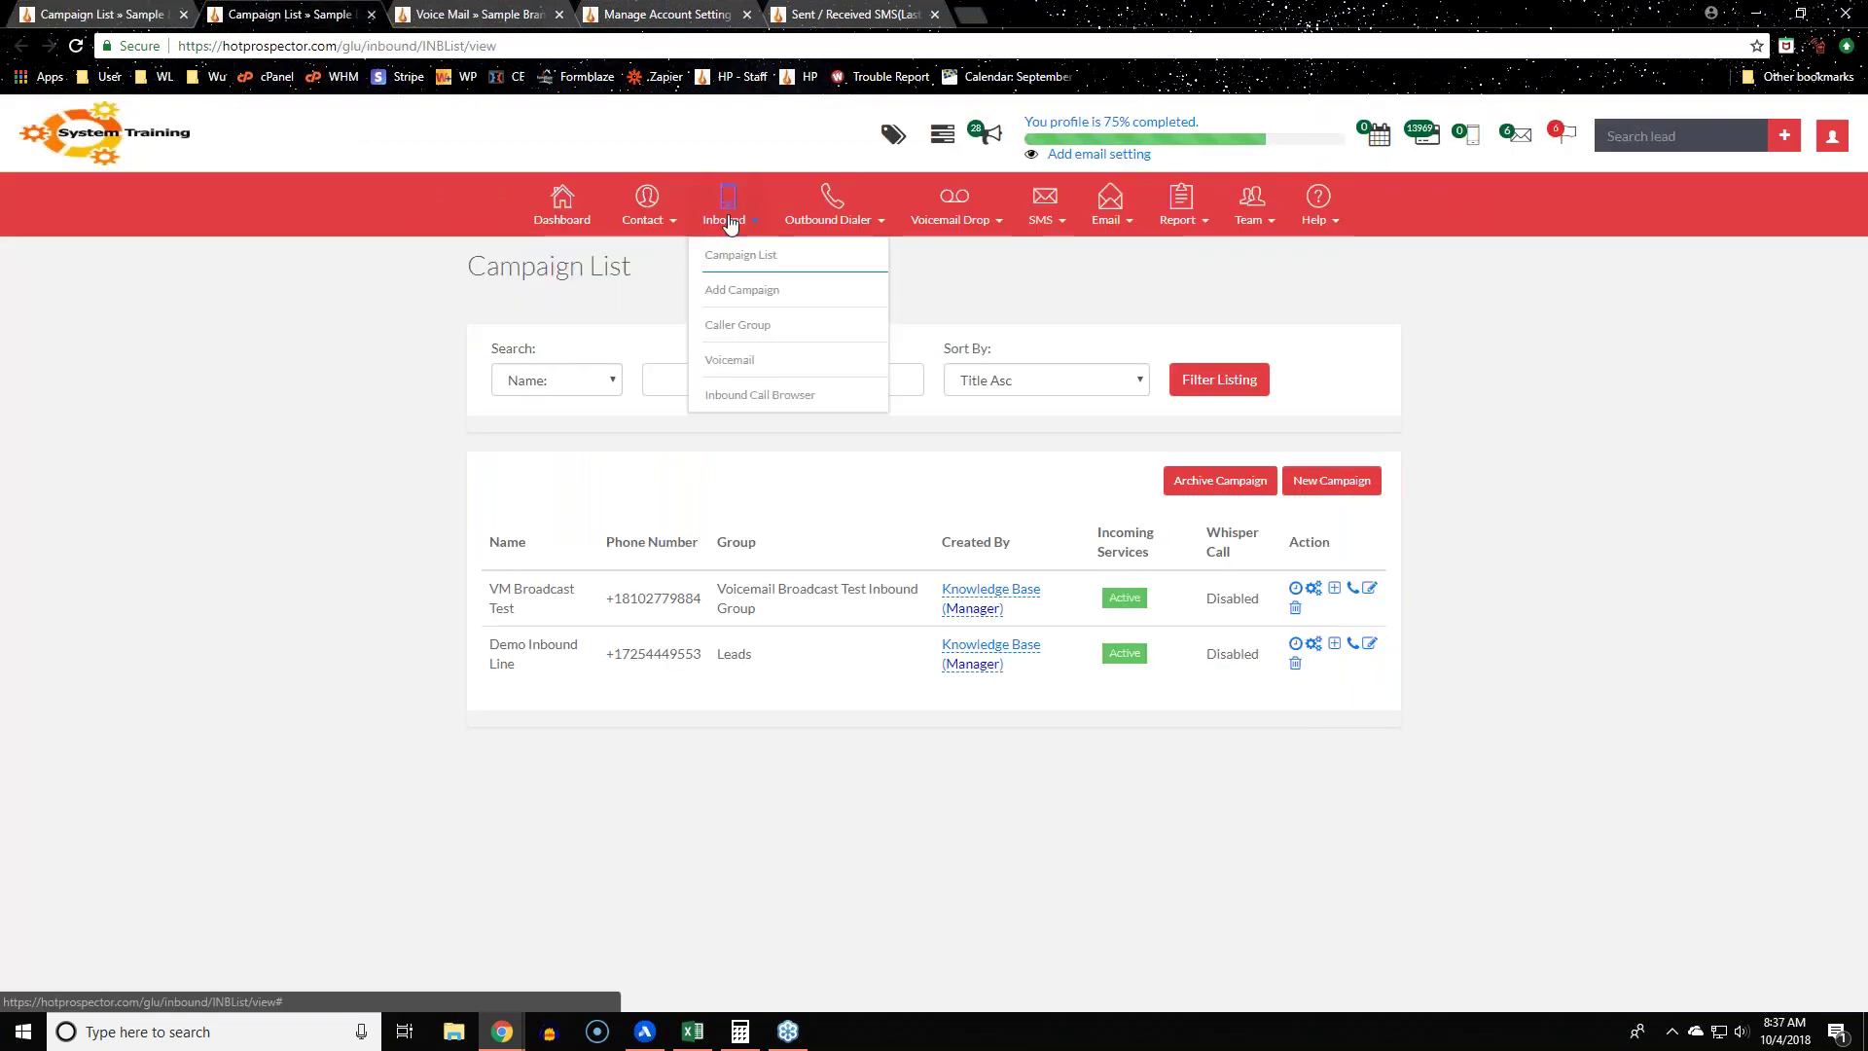
pyautogui.click(805, 332)
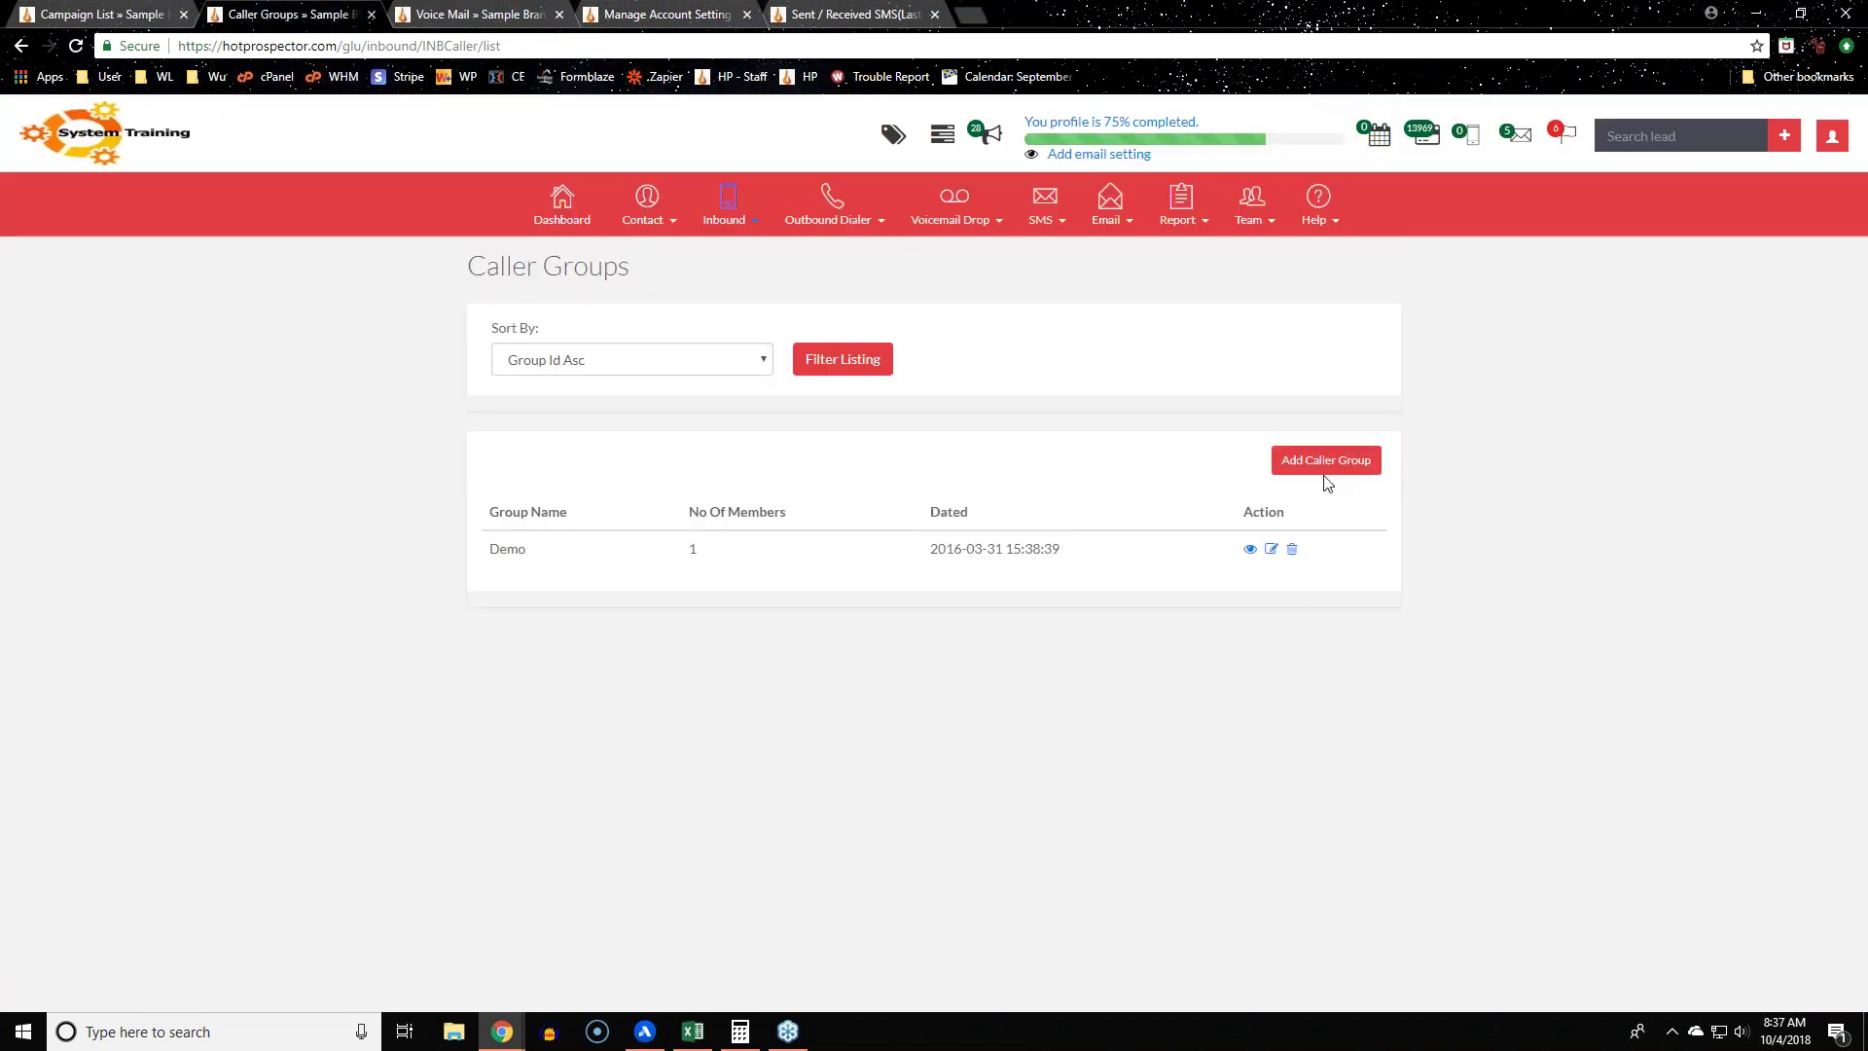
pyautogui.click(1252, 552)
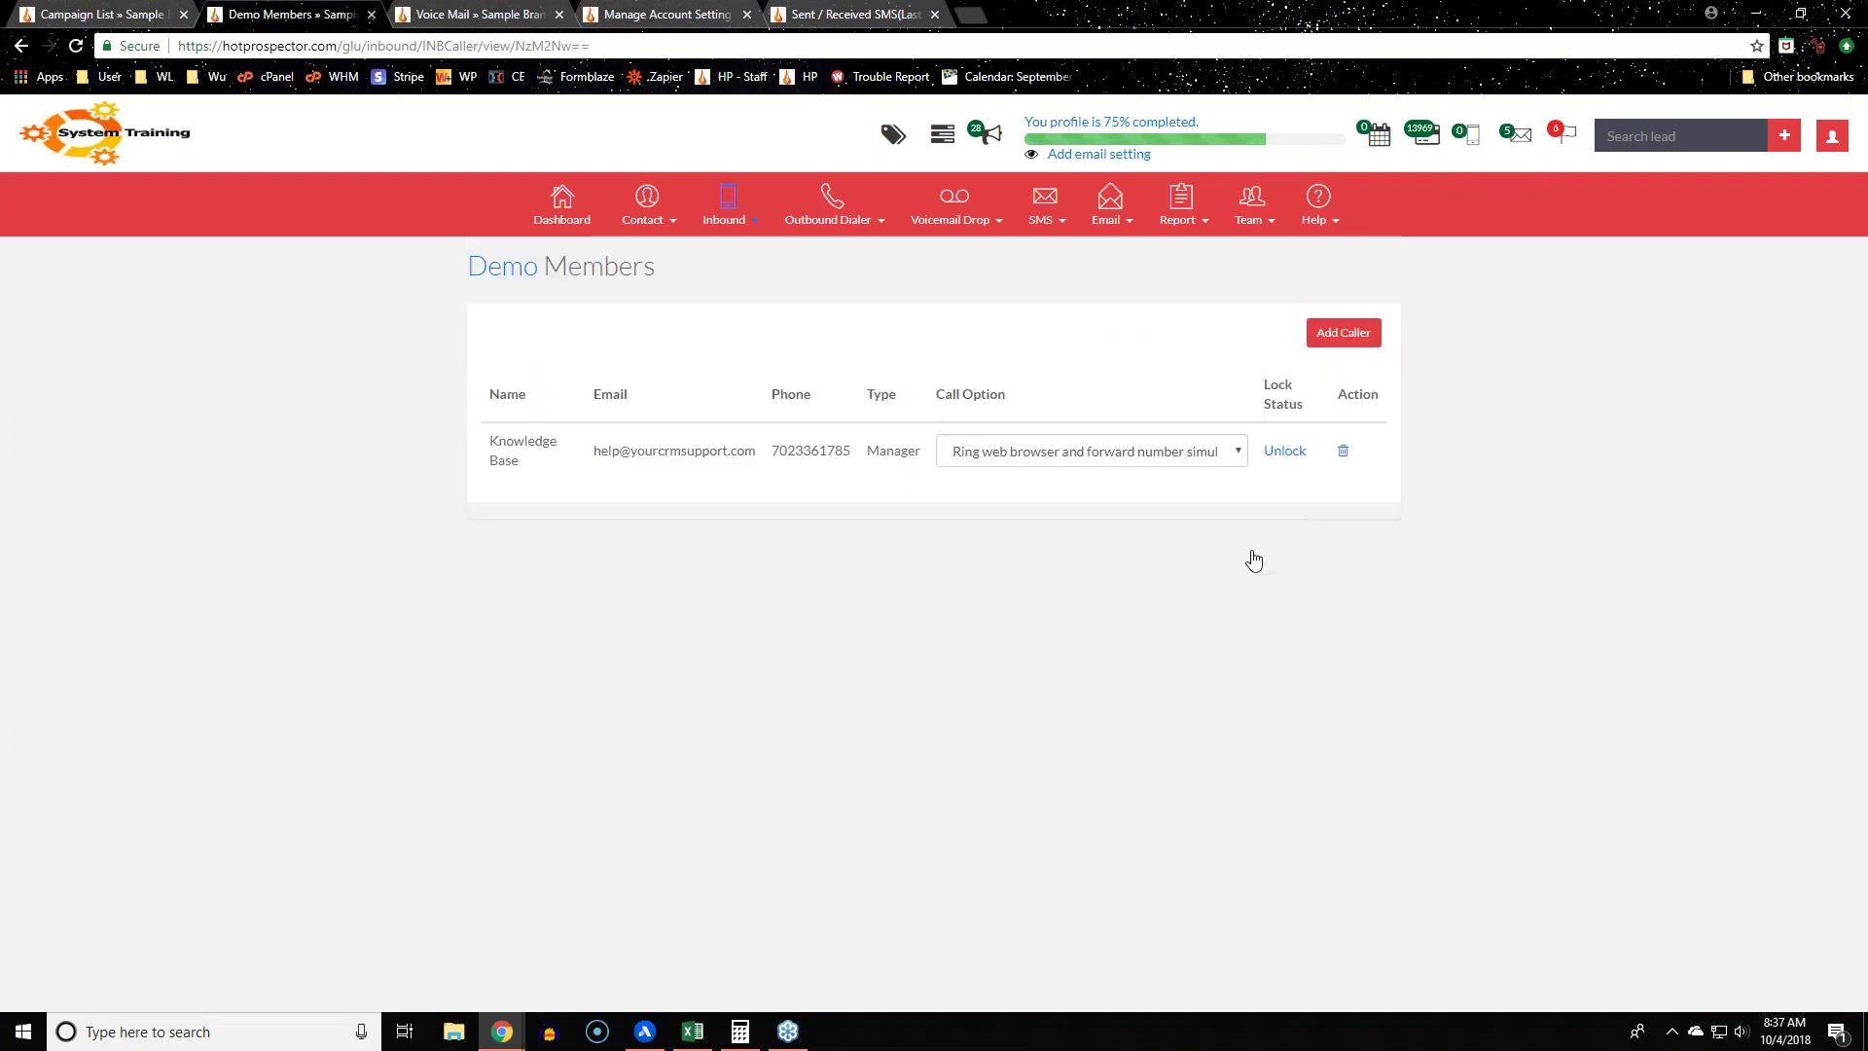
# Step: Add a caller named Support Team with its phone number and submit
pyautogui.click(1343, 333)
pyautogui.click(789, 251)
pyautogui.write('Su')
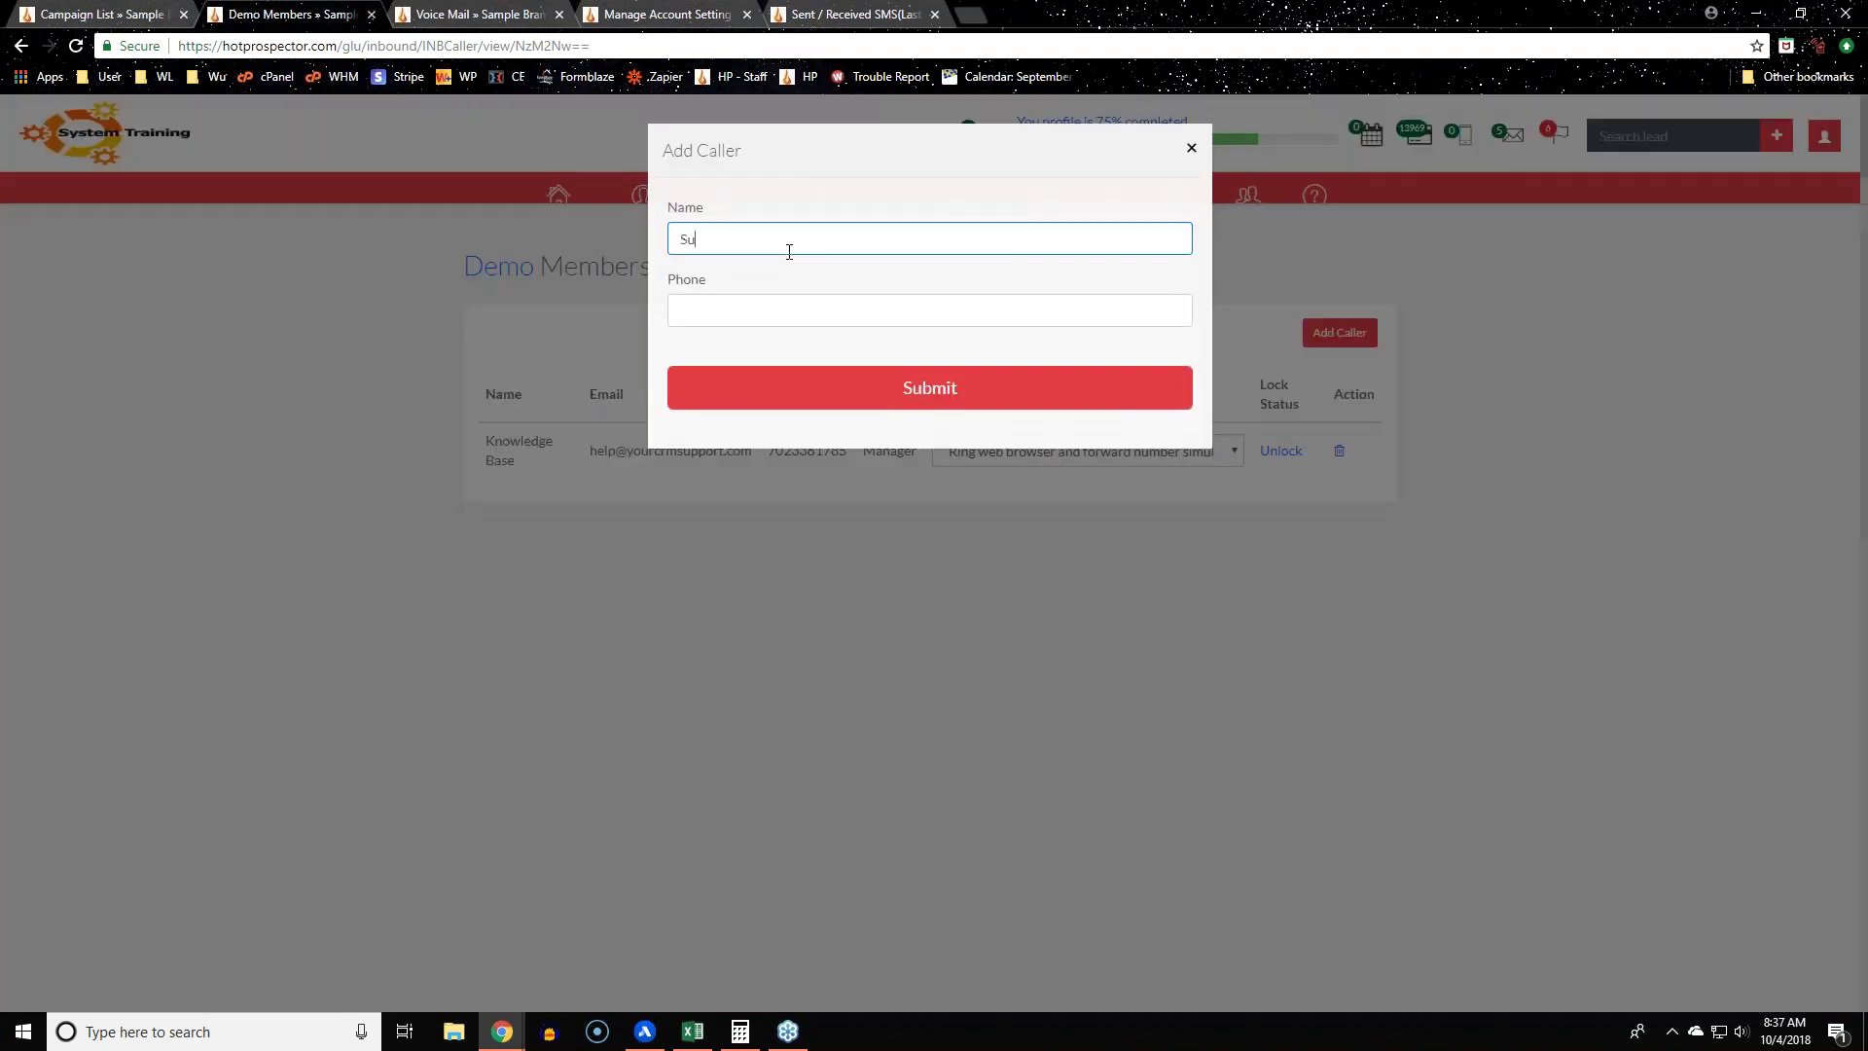
pyautogui.write('pport Team')
pyautogui.press('Tab')
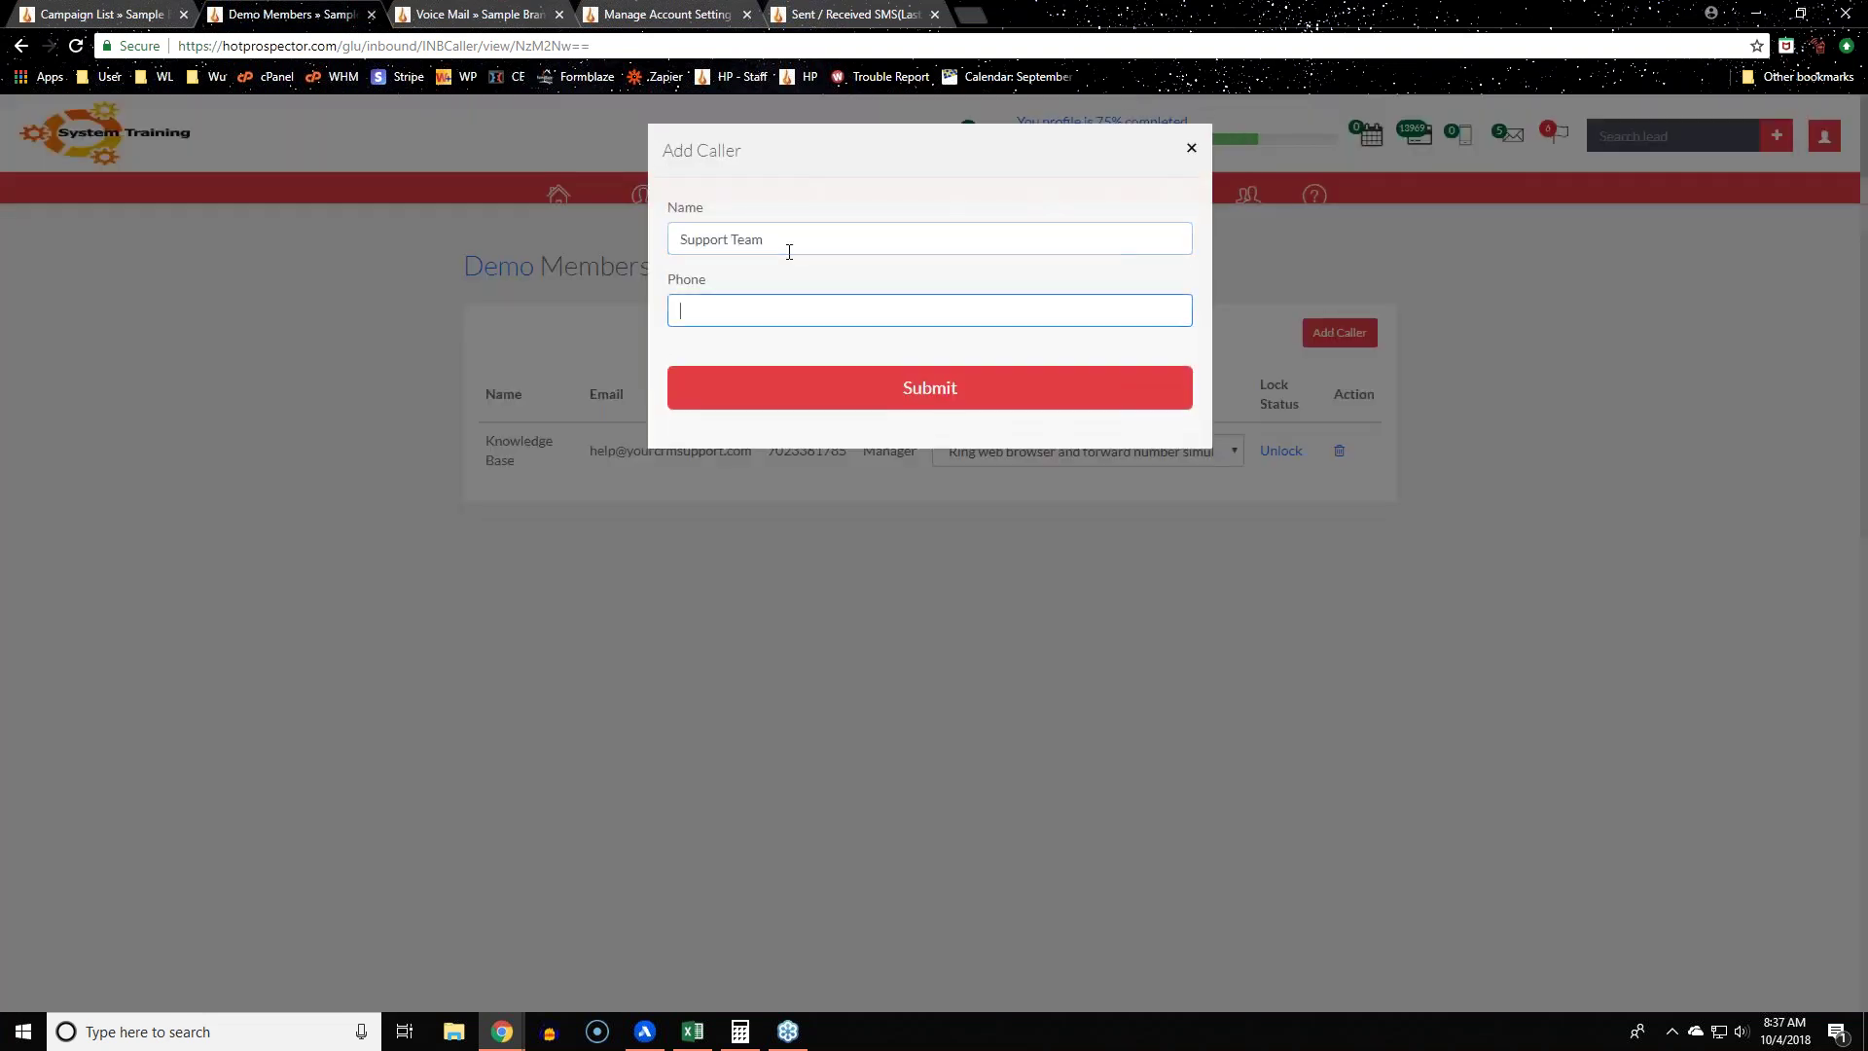
pyautogui.click(922, 401)
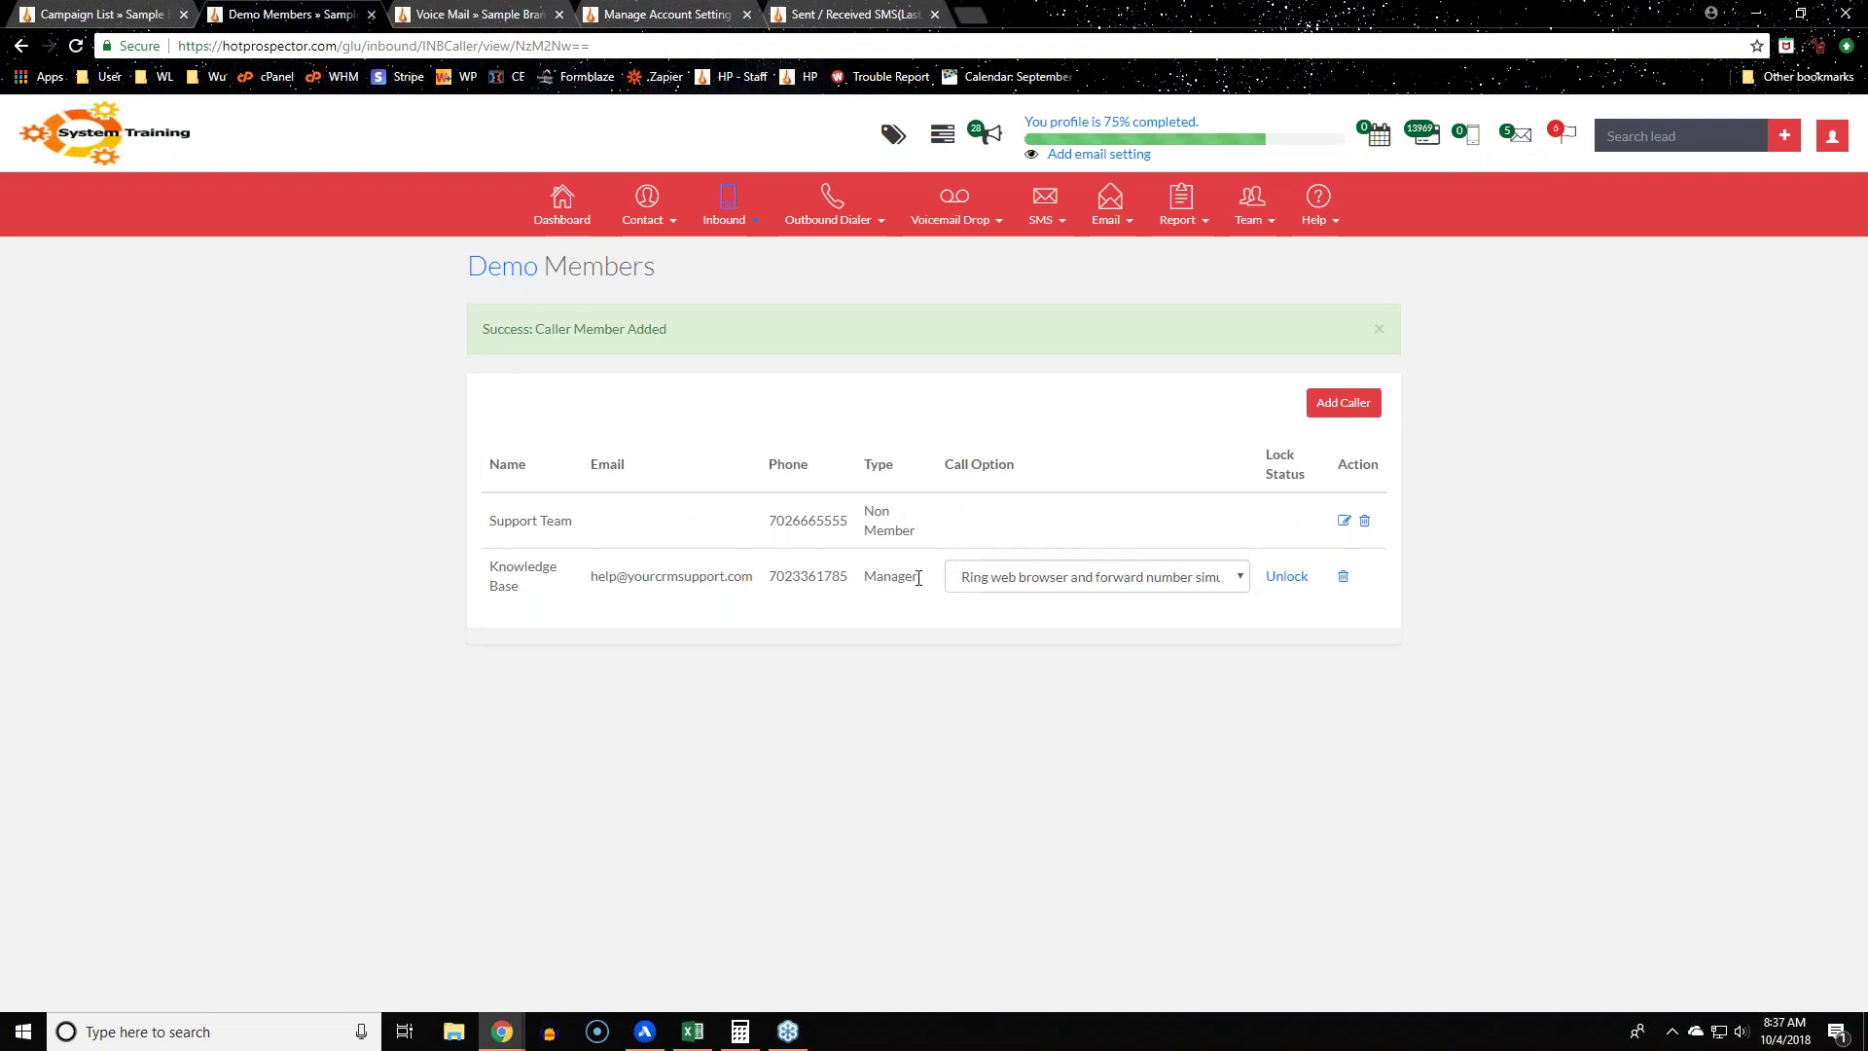
pyautogui.moveTo(489, 570); pyautogui.dragTo(917, 575)
pyautogui.click(888, 690)
pyautogui.click(1180, 584)
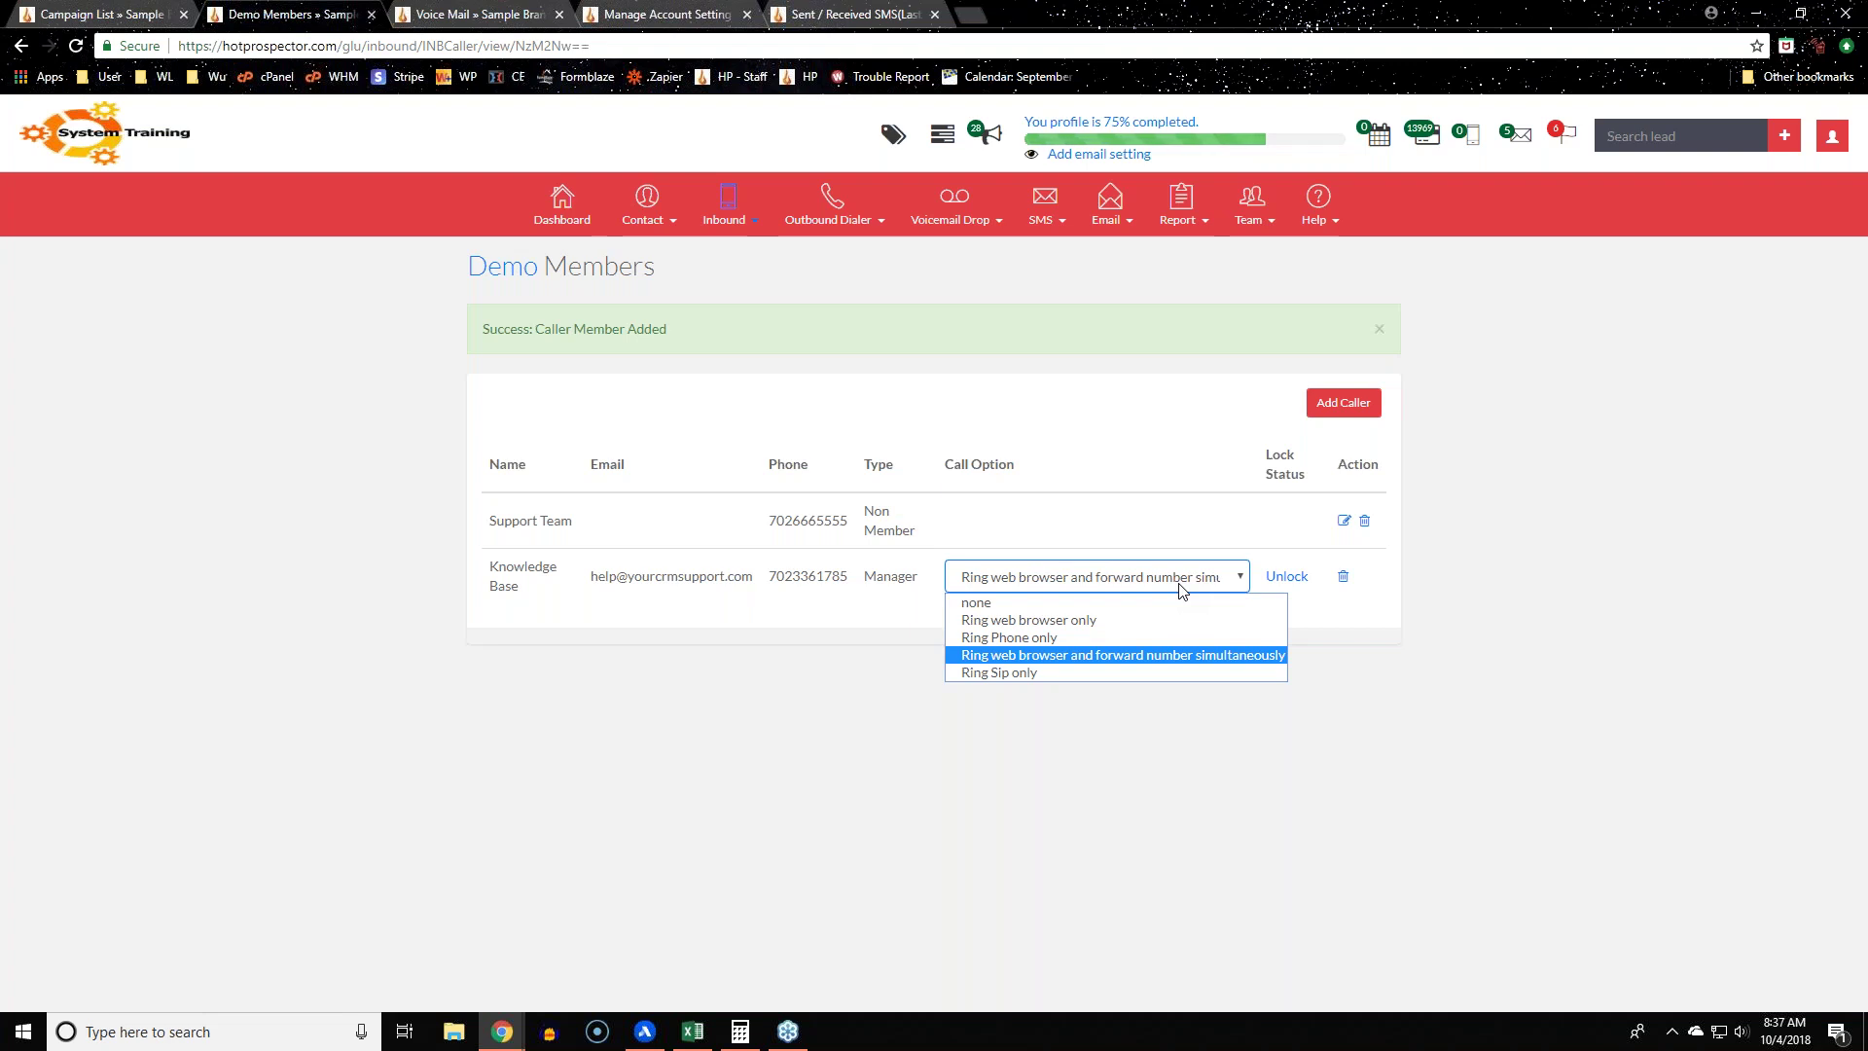
pyautogui.click(917, 605)
pyautogui.doubleClick(865, 580)
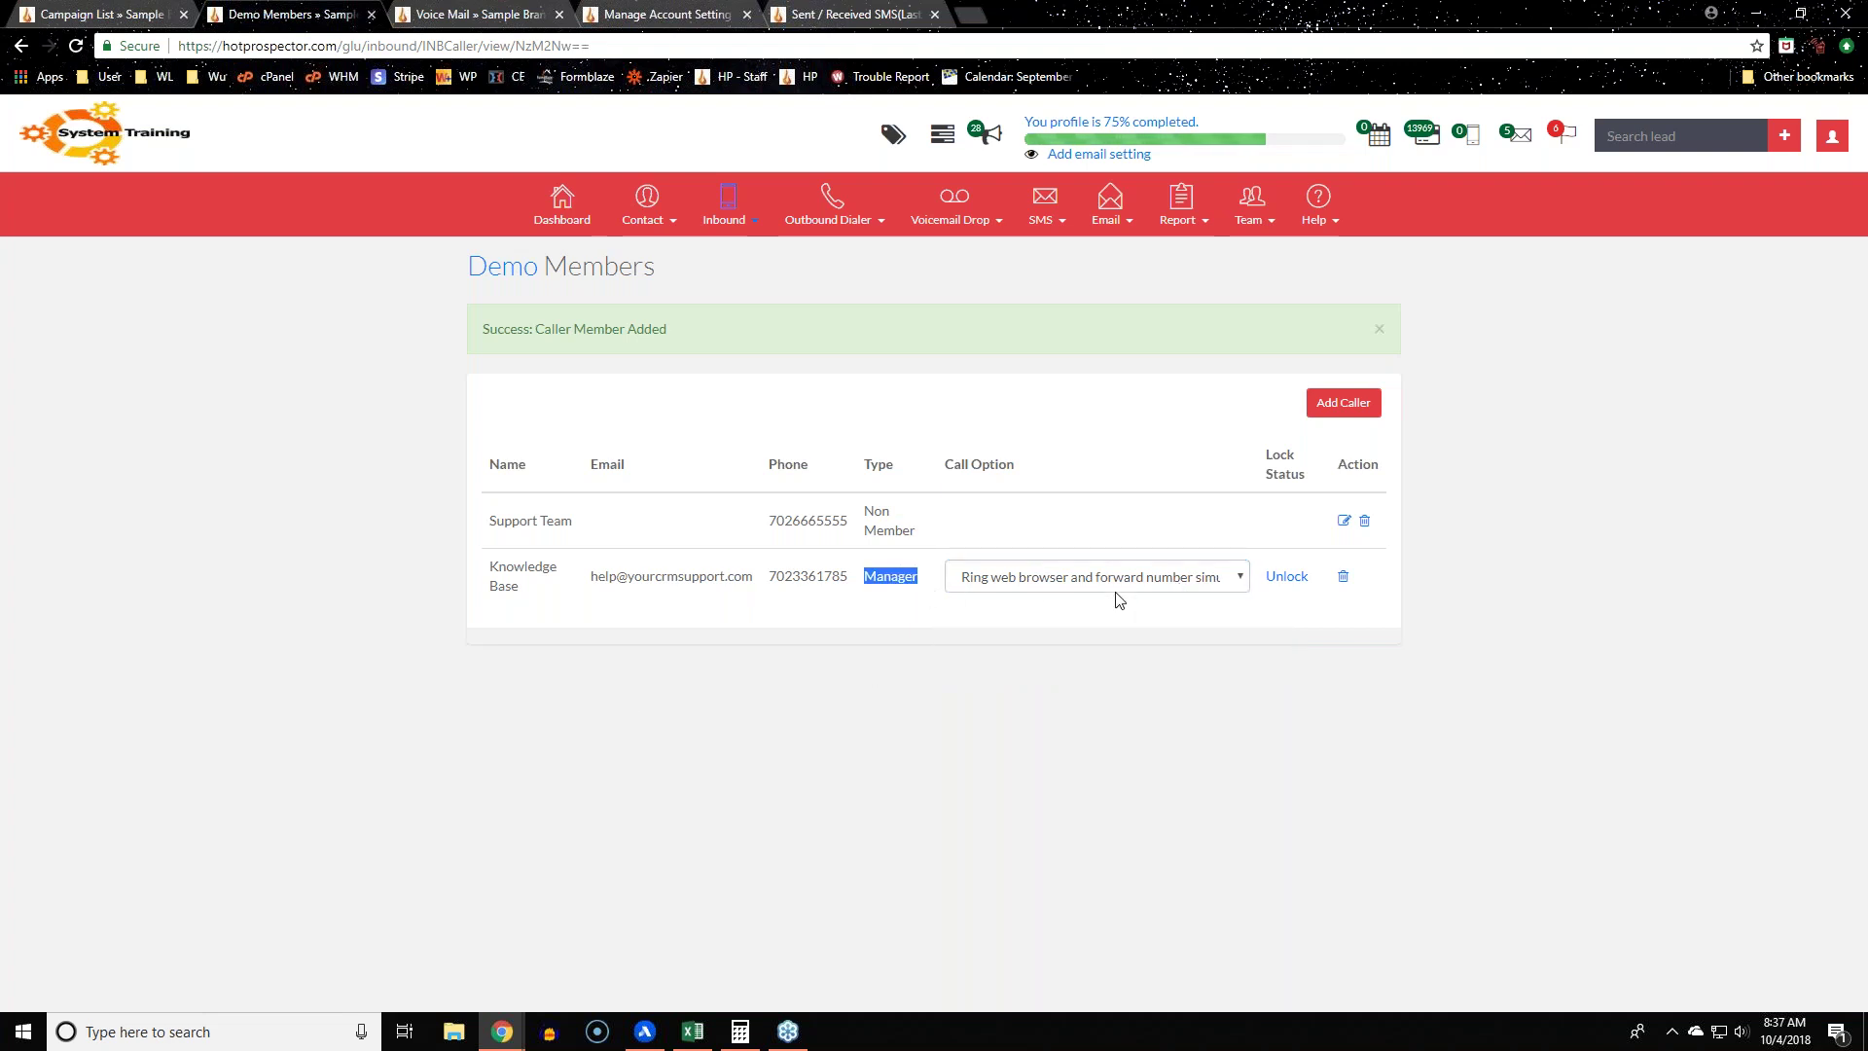
pyautogui.click(1117, 582)
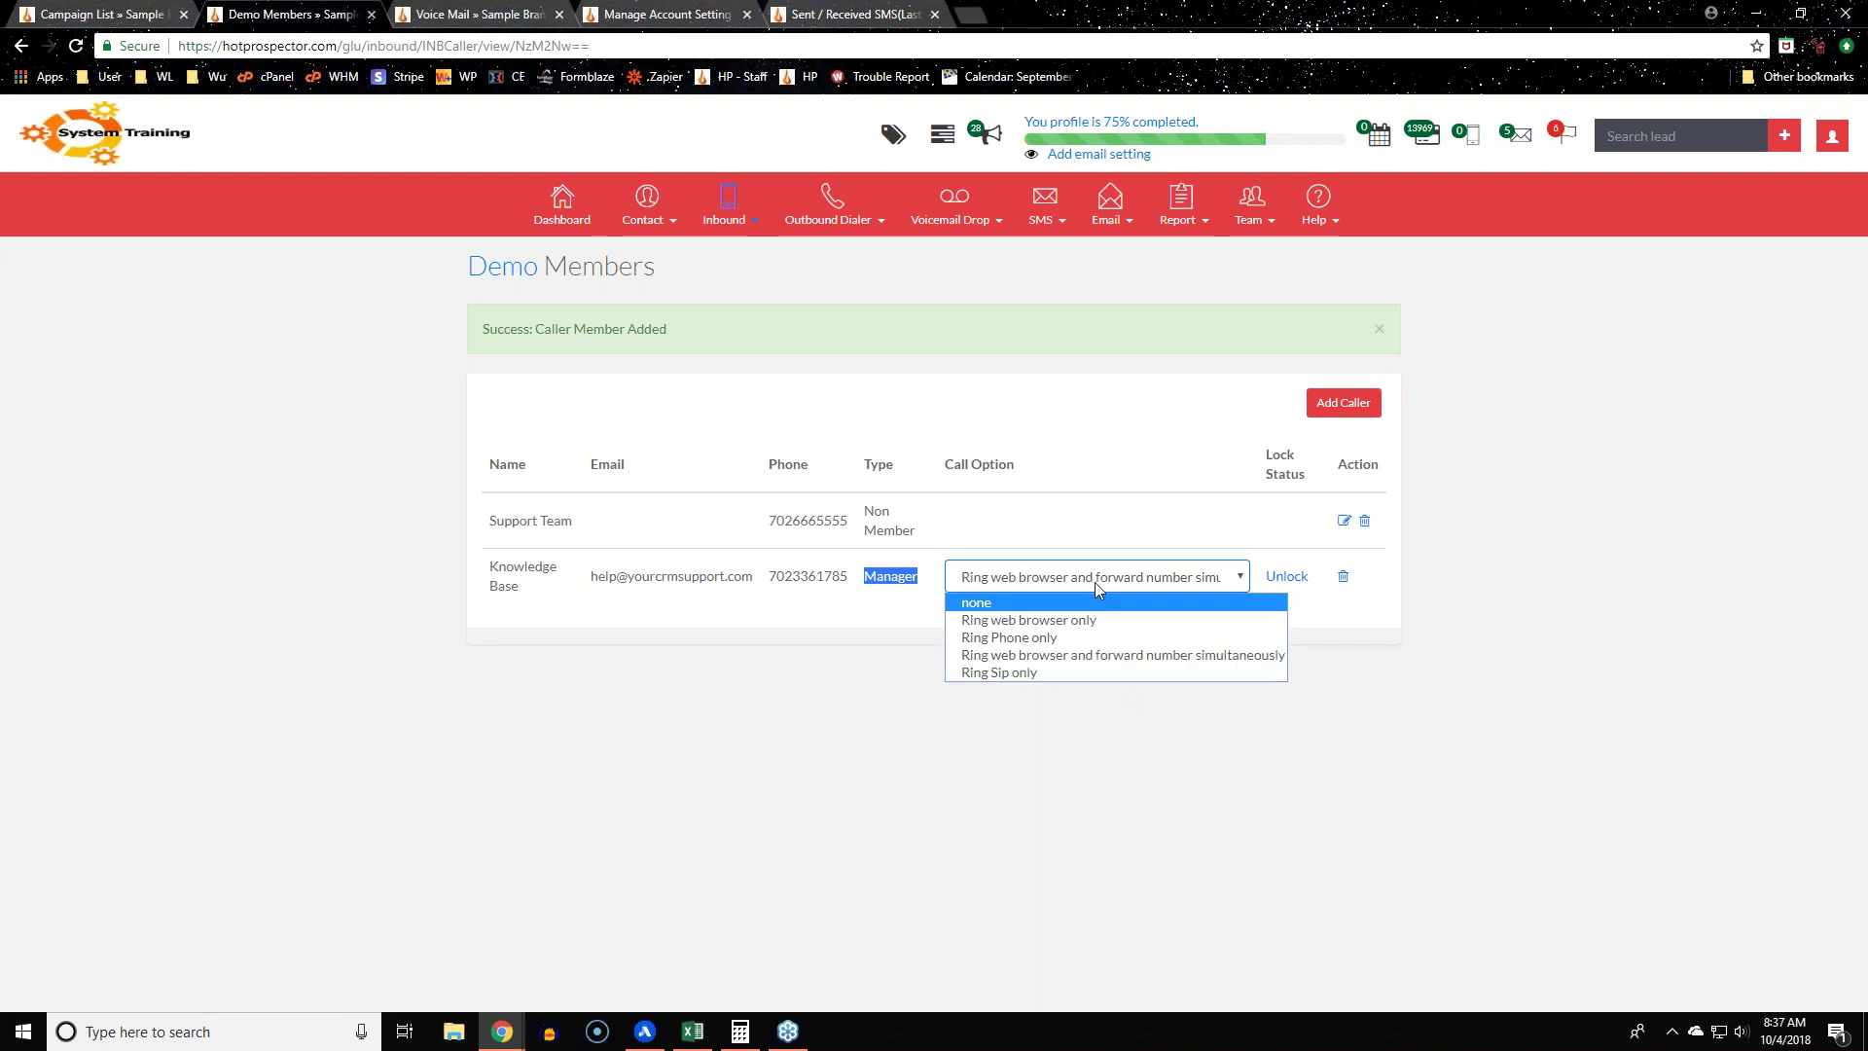
pyautogui.click(1088, 878)
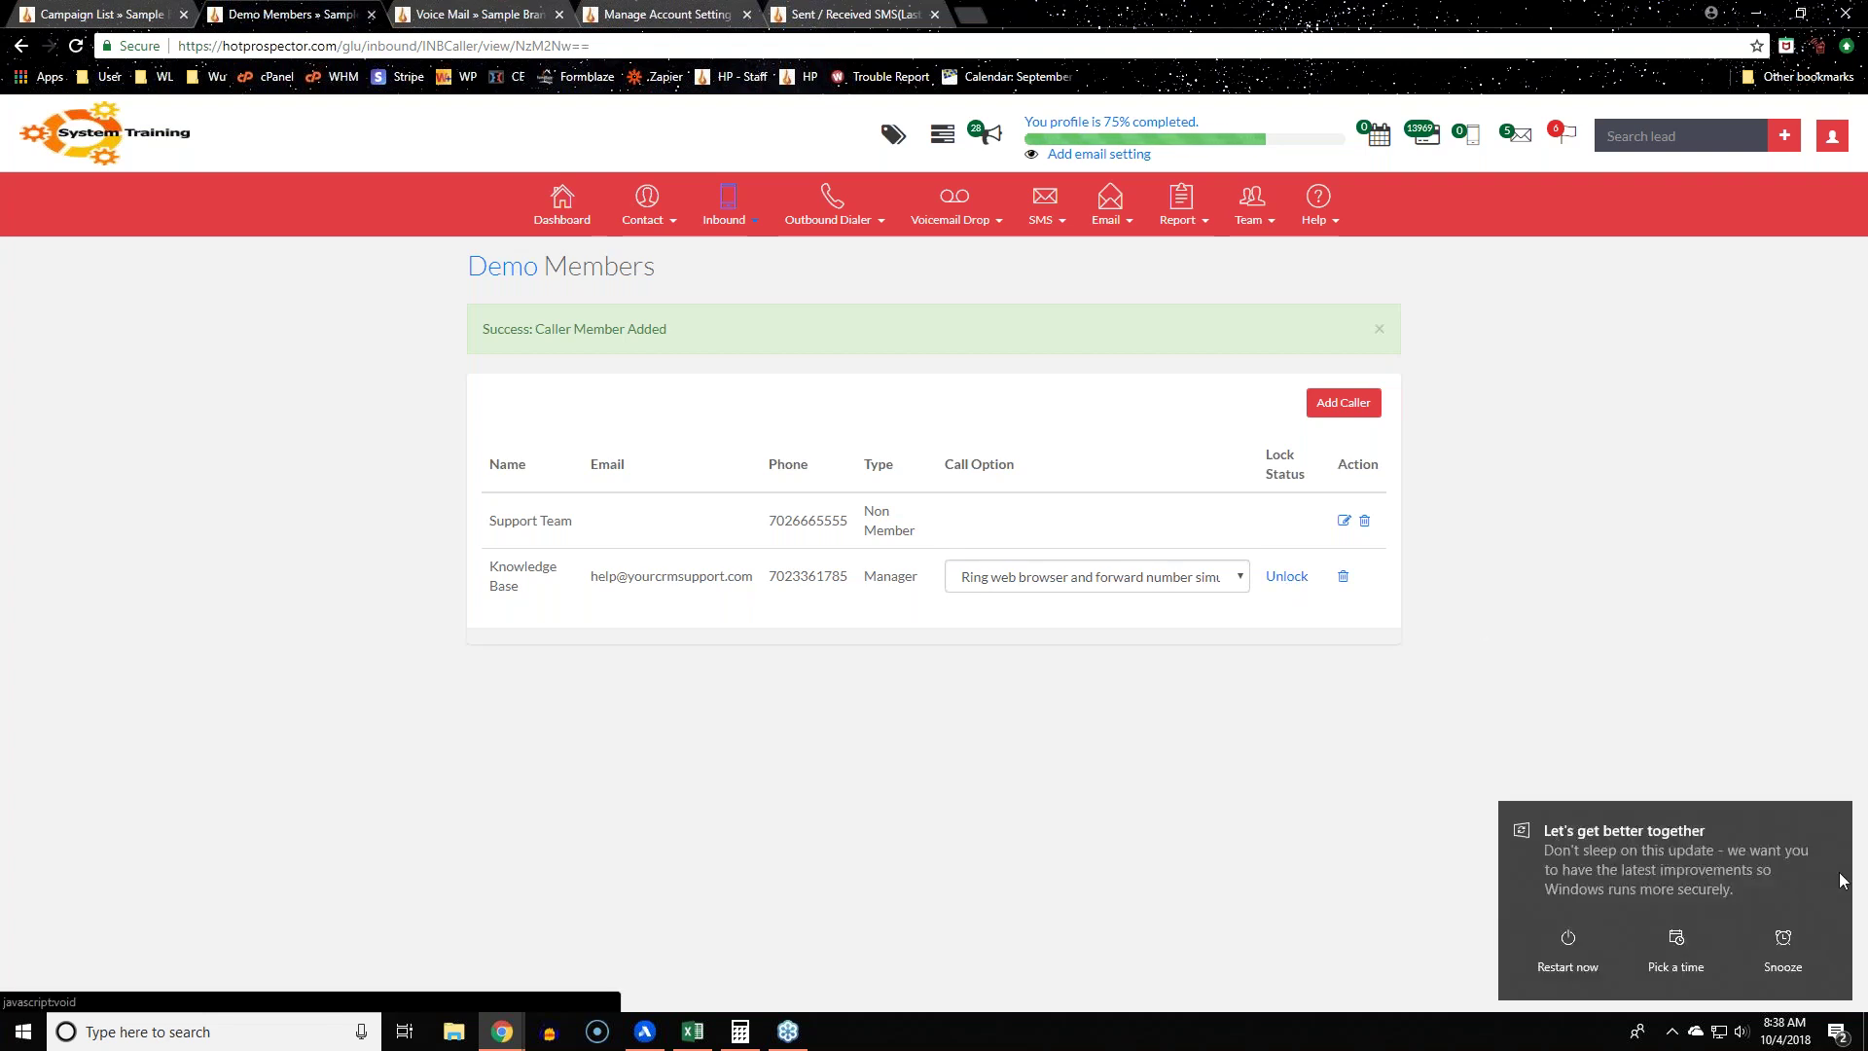
pyautogui.click(1770, 936)
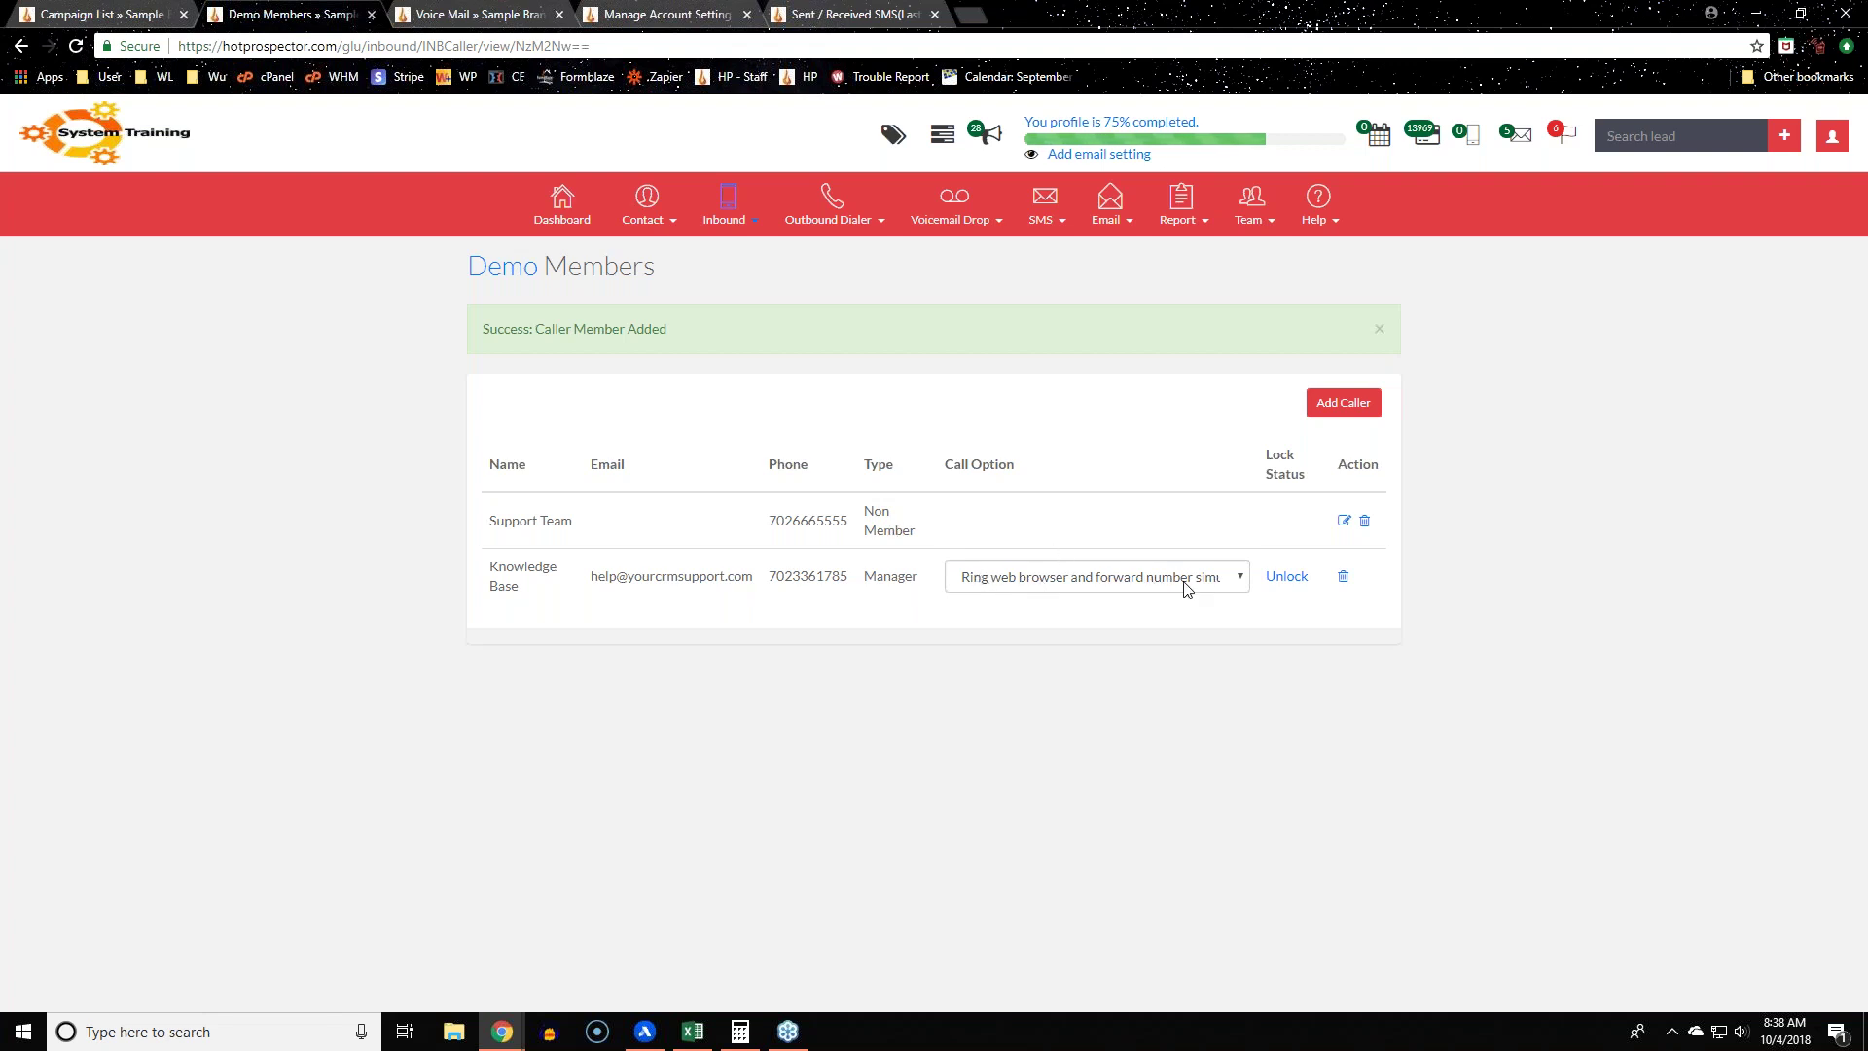
pyautogui.moveTo(865, 504); pyautogui.dragTo(895, 531)
pyautogui.click(819, 650)
pyautogui.moveTo(772, 518); pyautogui.dragTo(854, 526)
pyautogui.click(851, 733)
pyautogui.moveTo(768, 520); pyautogui.dragTo(852, 522)
pyautogui.click(1220, 580)
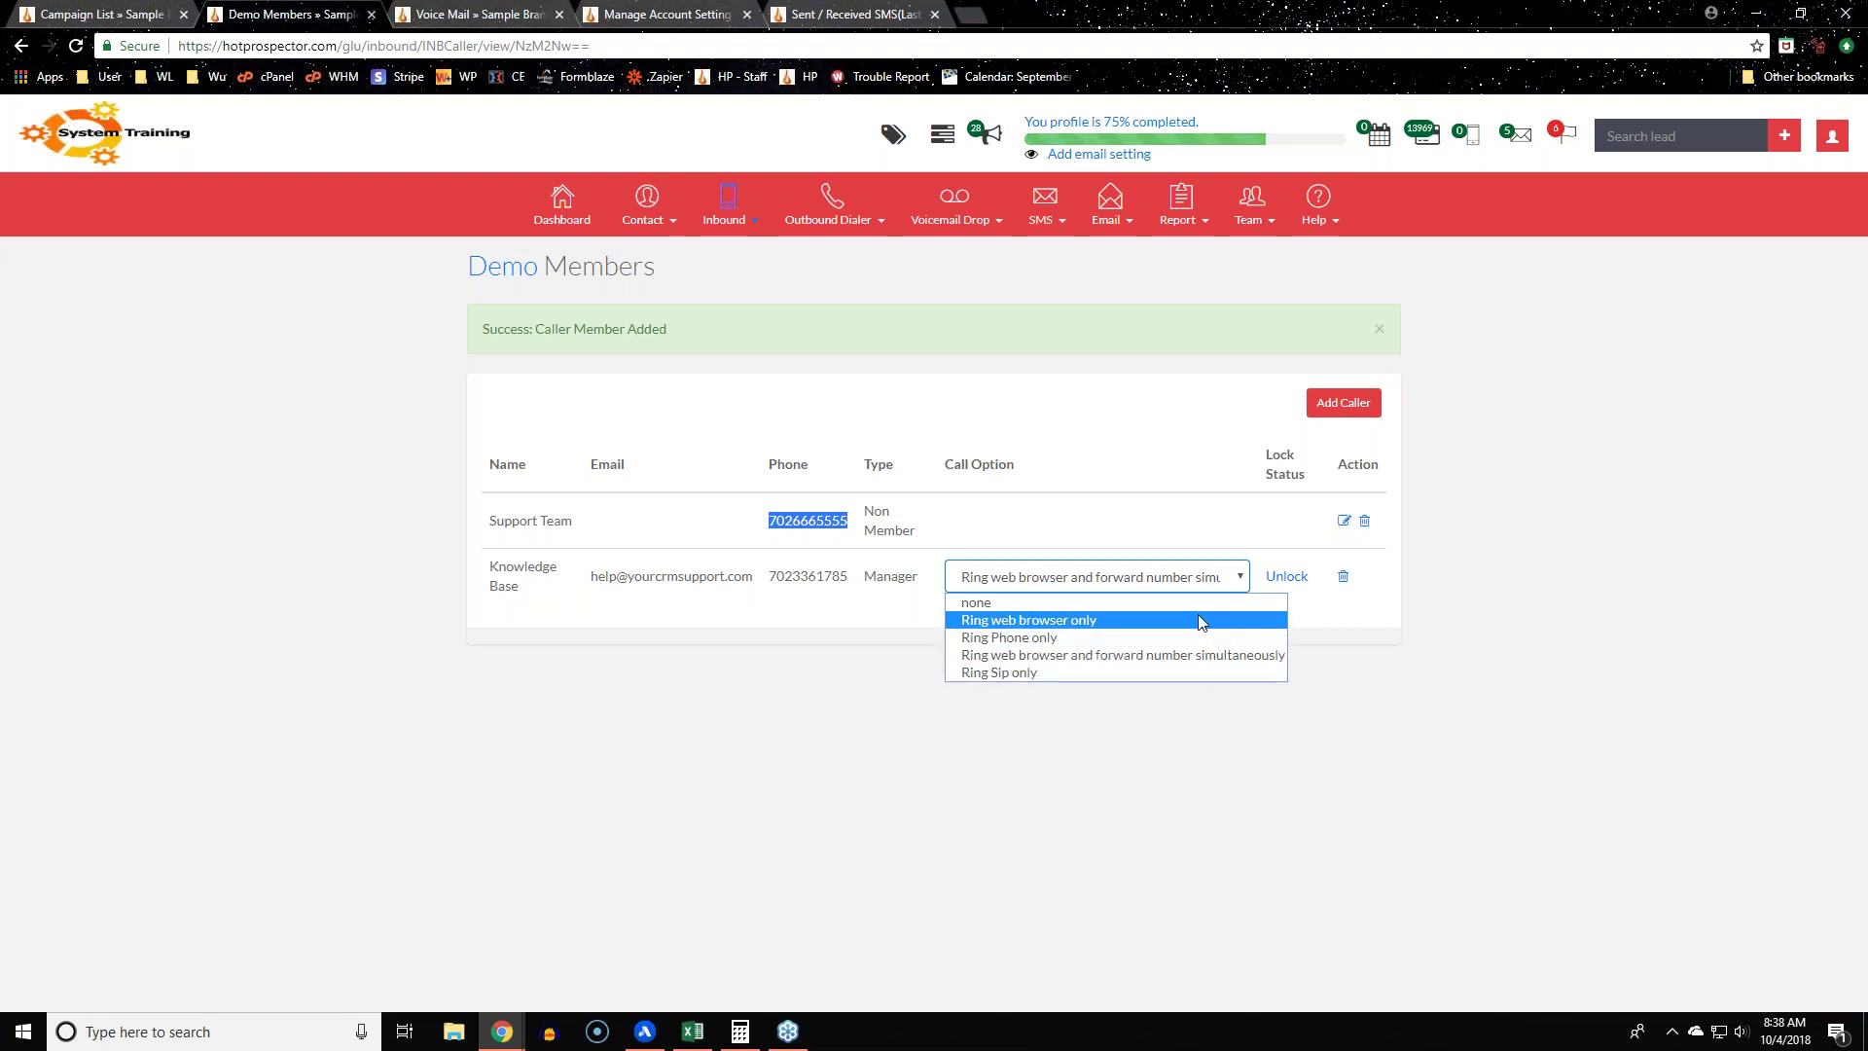
pyautogui.click(988, 846)
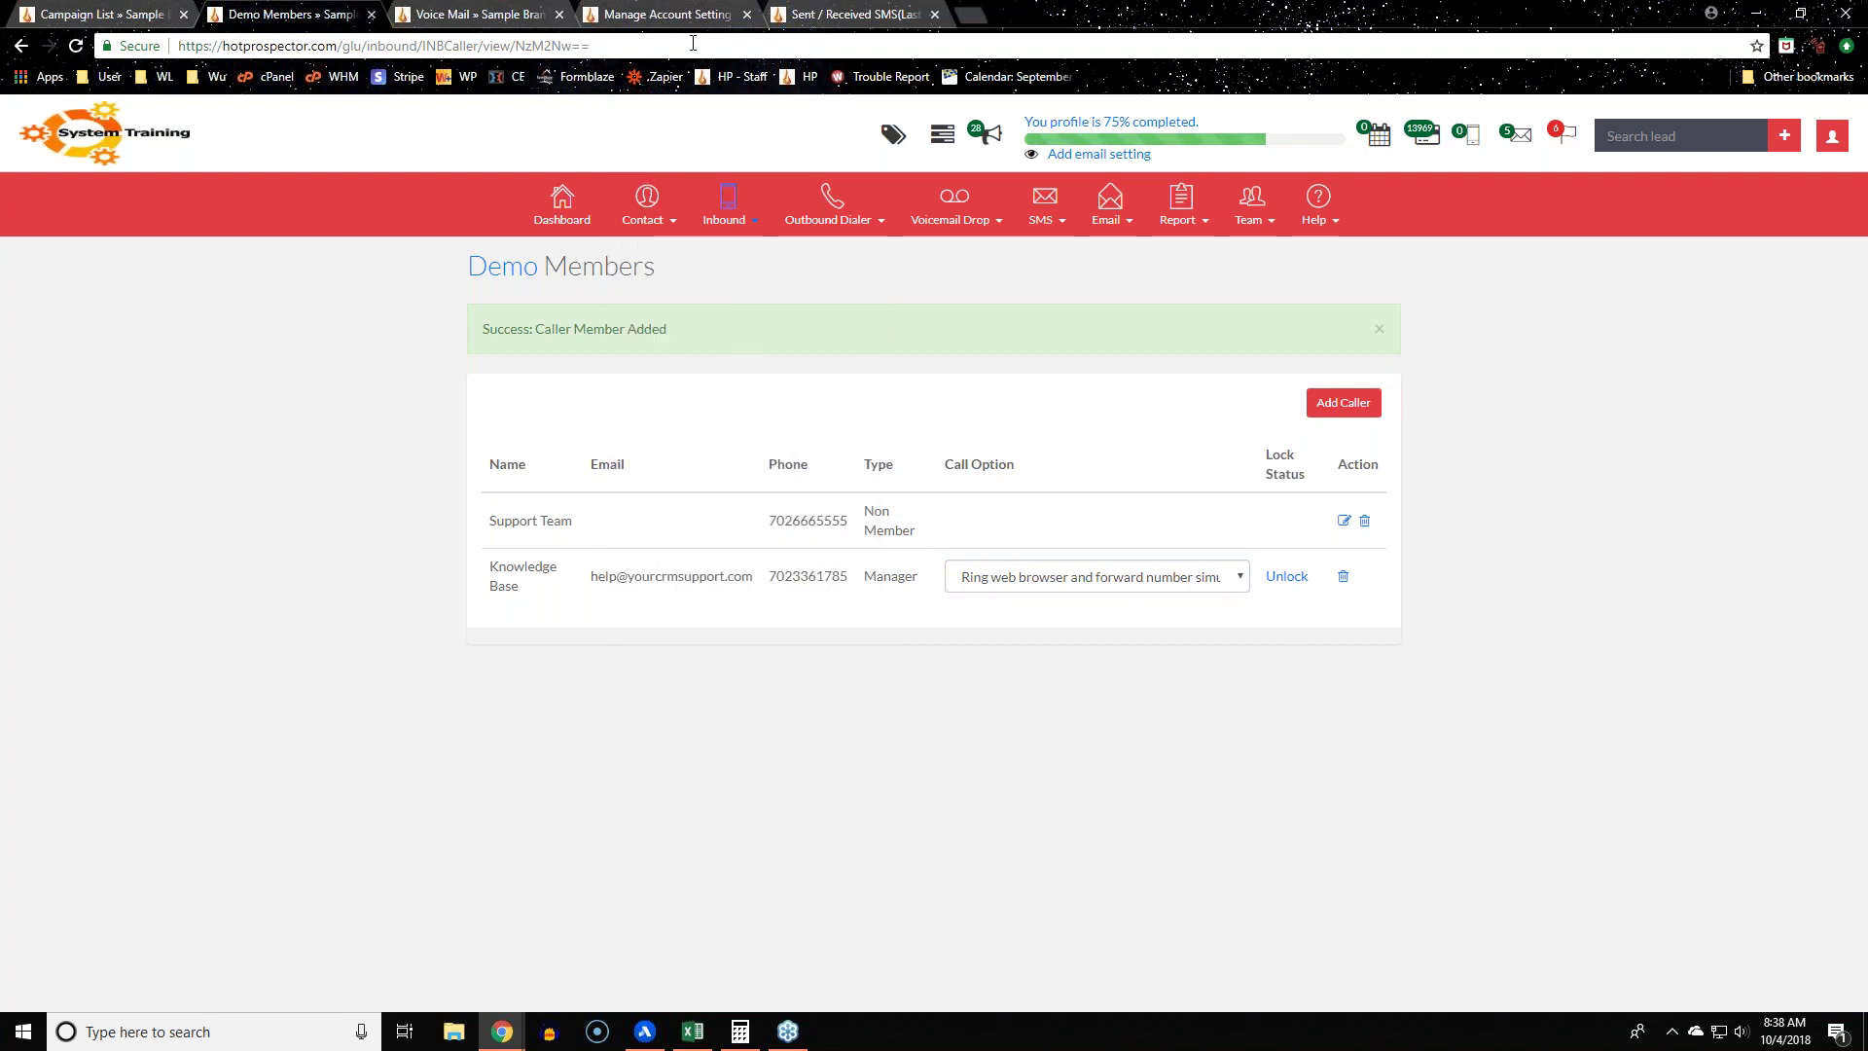
# Step: Back in the IVR editor, keep Demo as the call group, then remove the Dial Multiple step
pyautogui.click(477, 14)
pyautogui.click(97, 14)
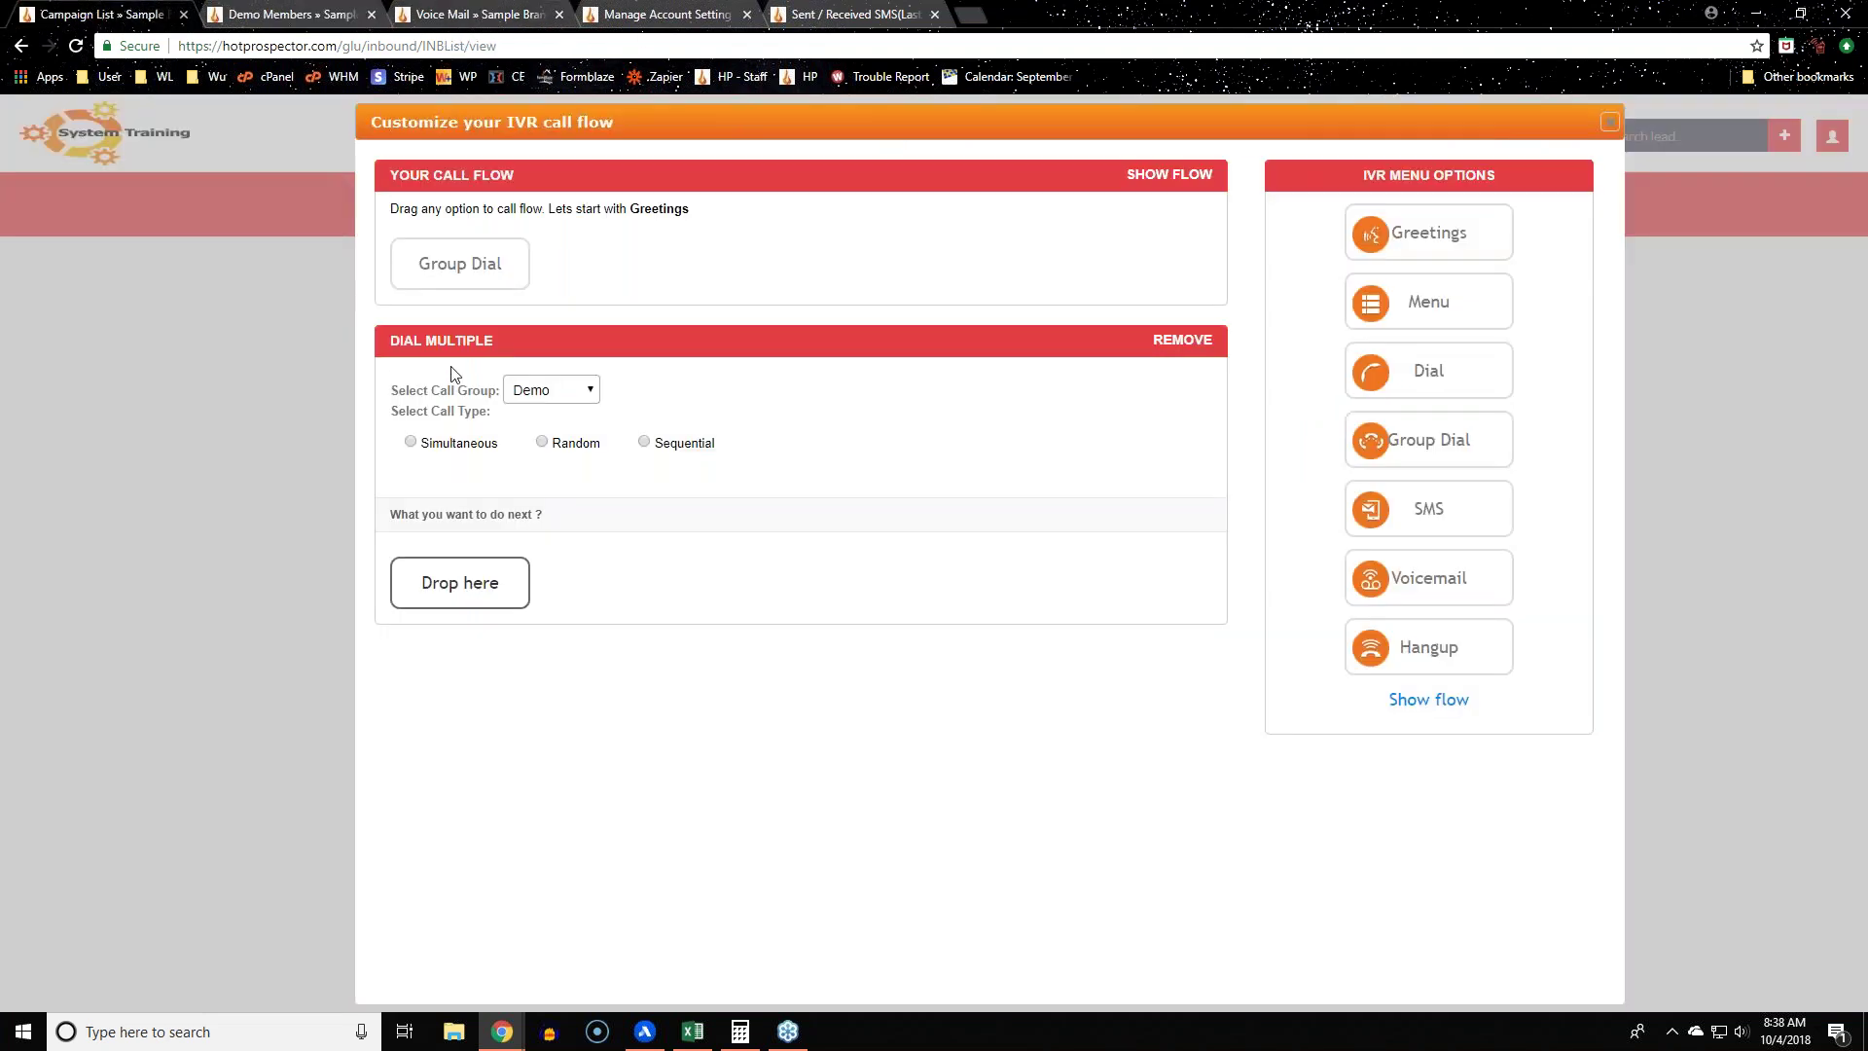
pyautogui.click(582, 397)
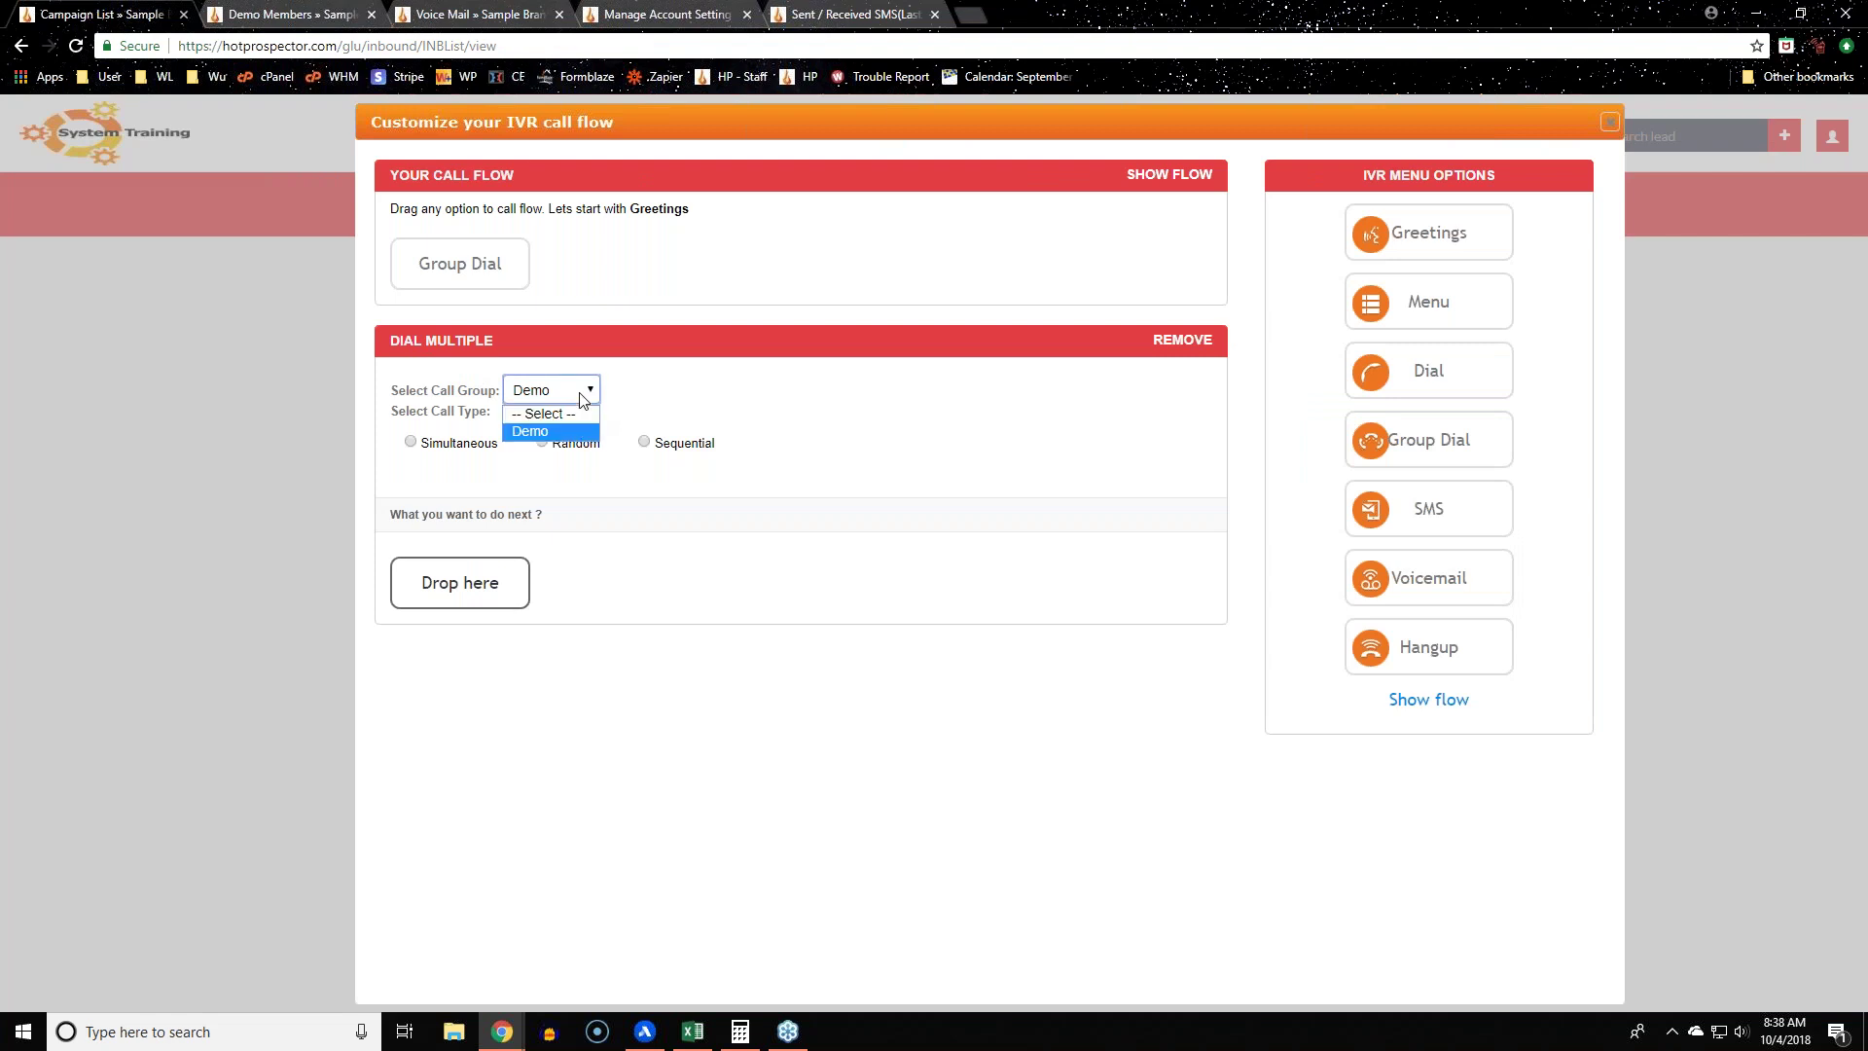
pyautogui.click(582, 434)
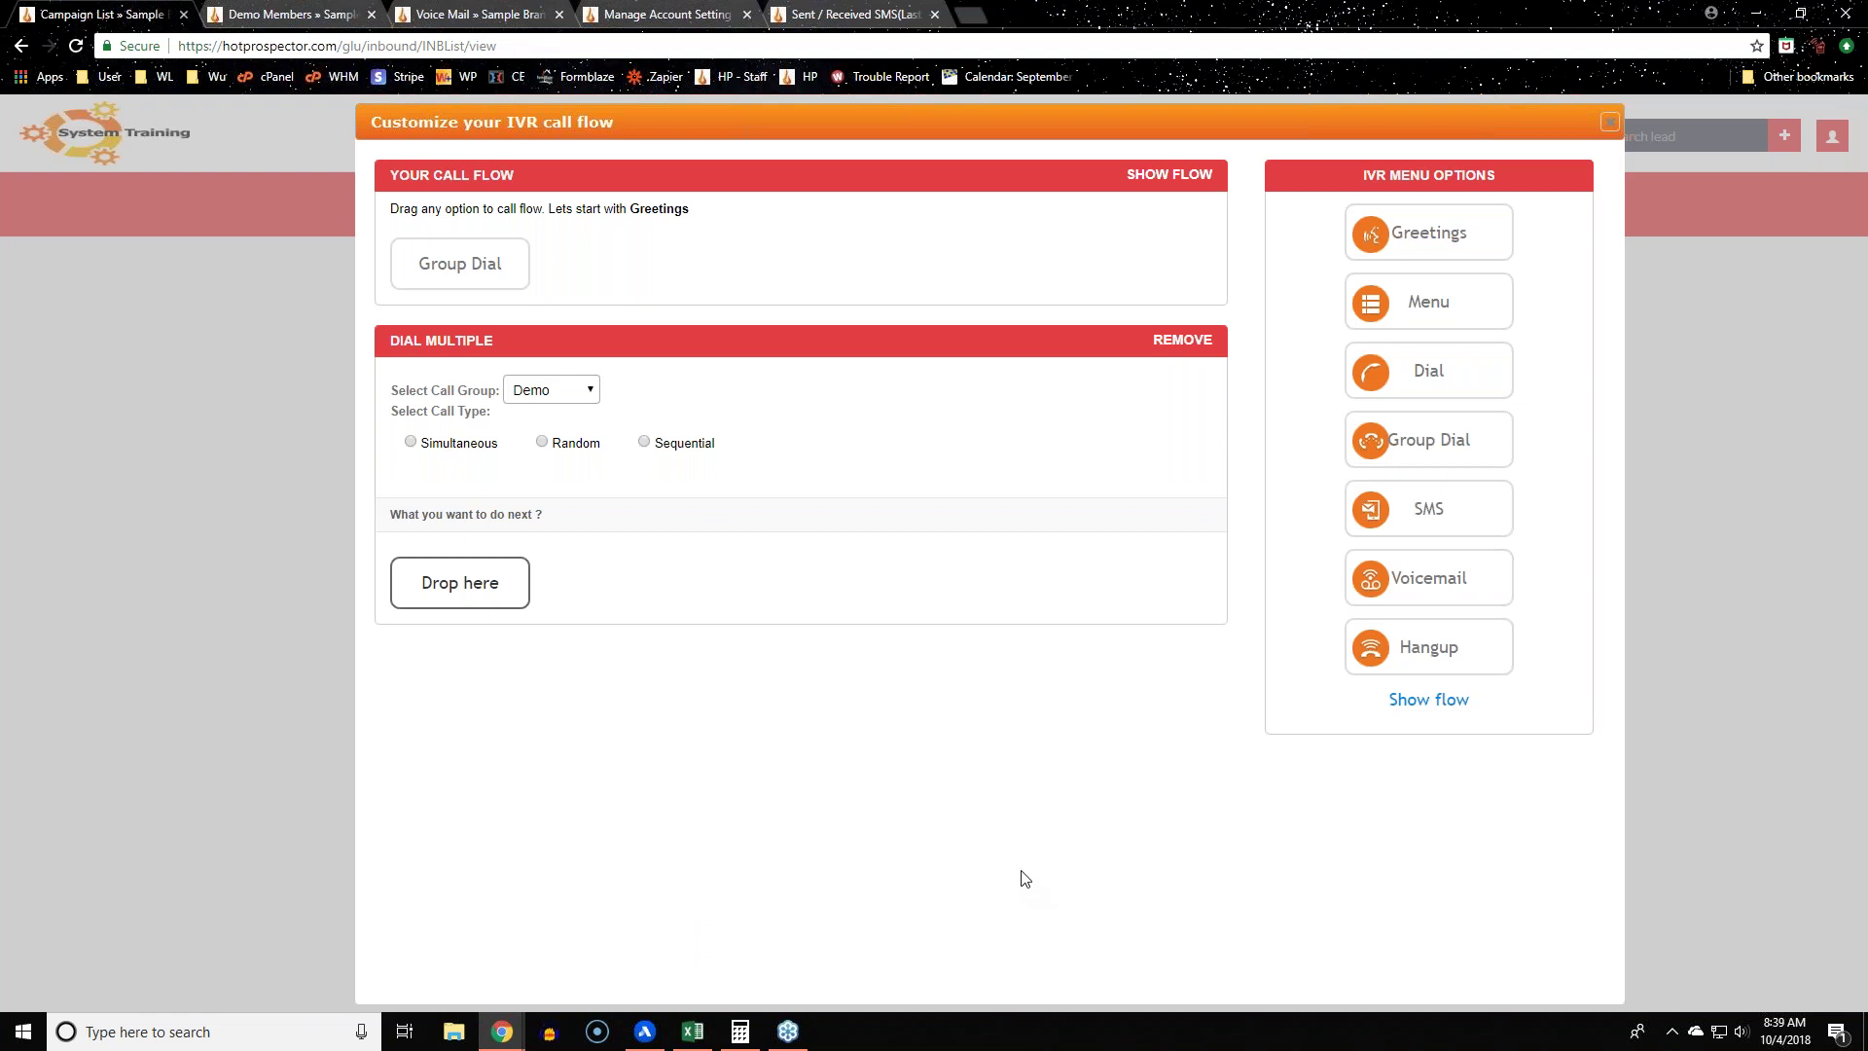
pyautogui.click(1194, 341)
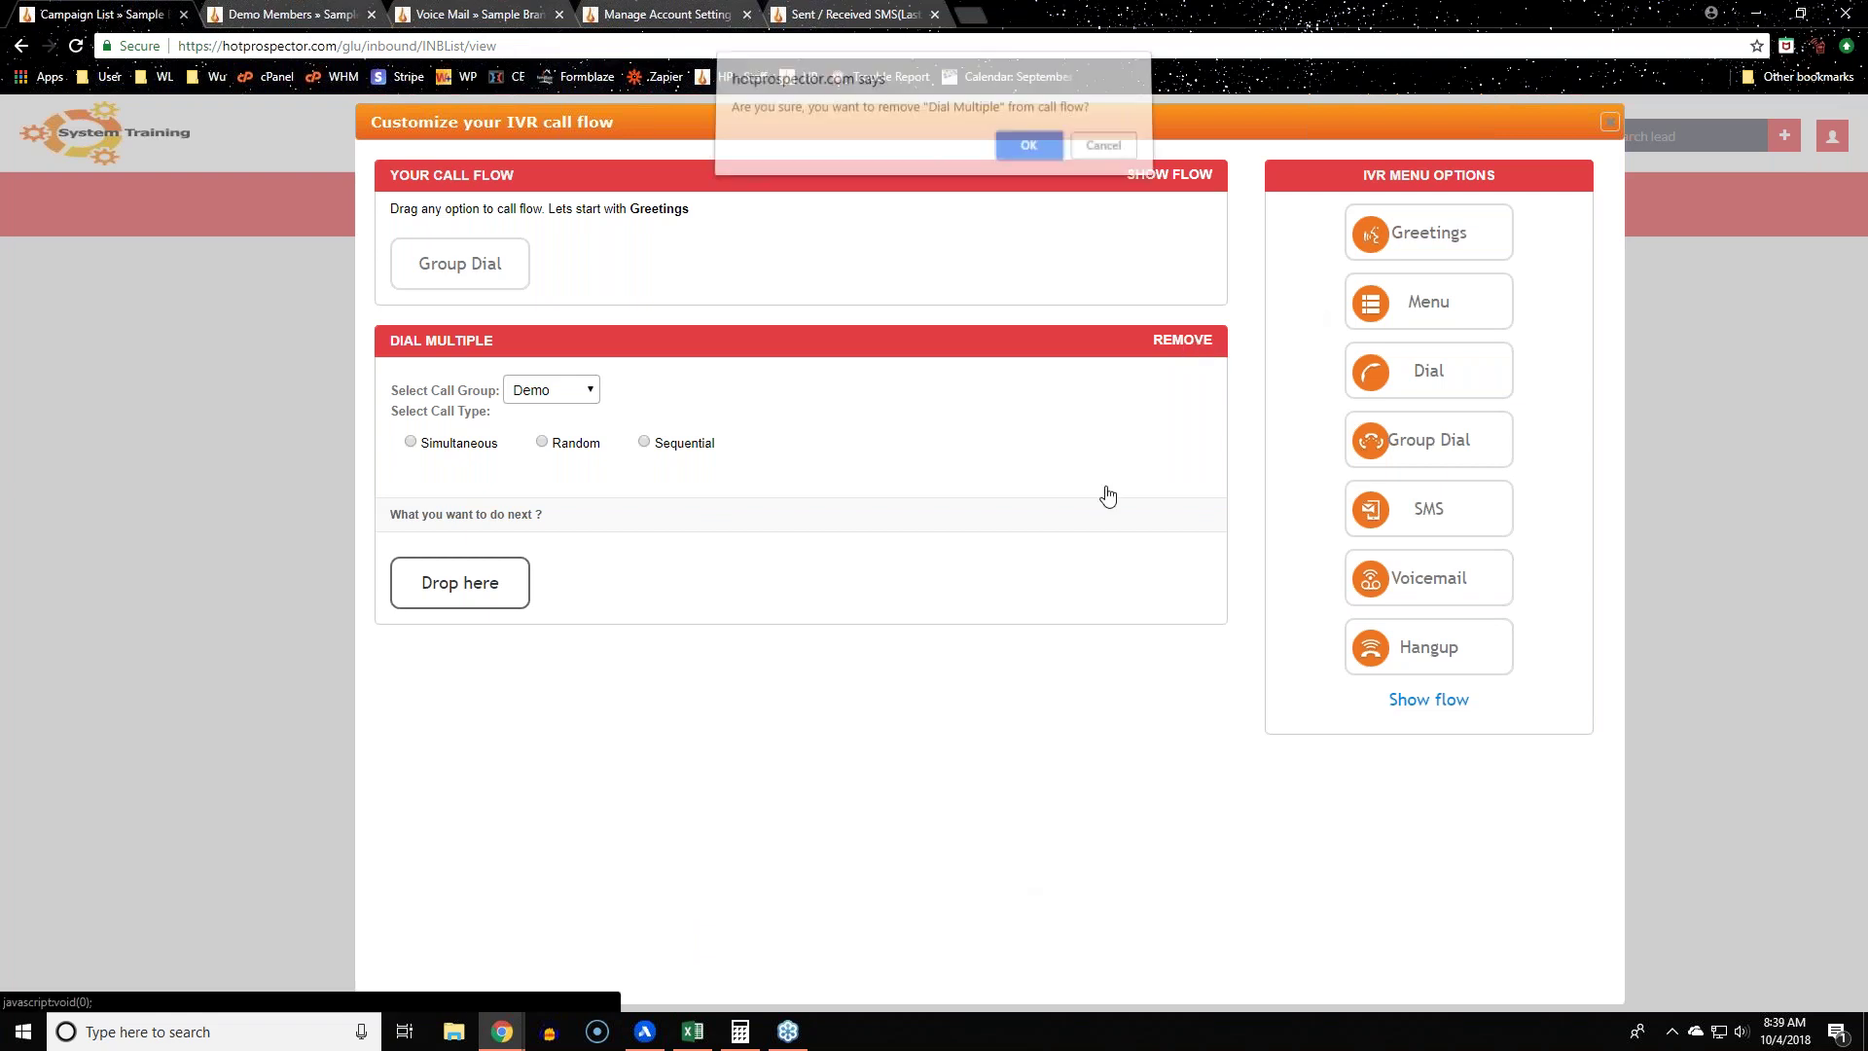
pyautogui.click(1031, 152)
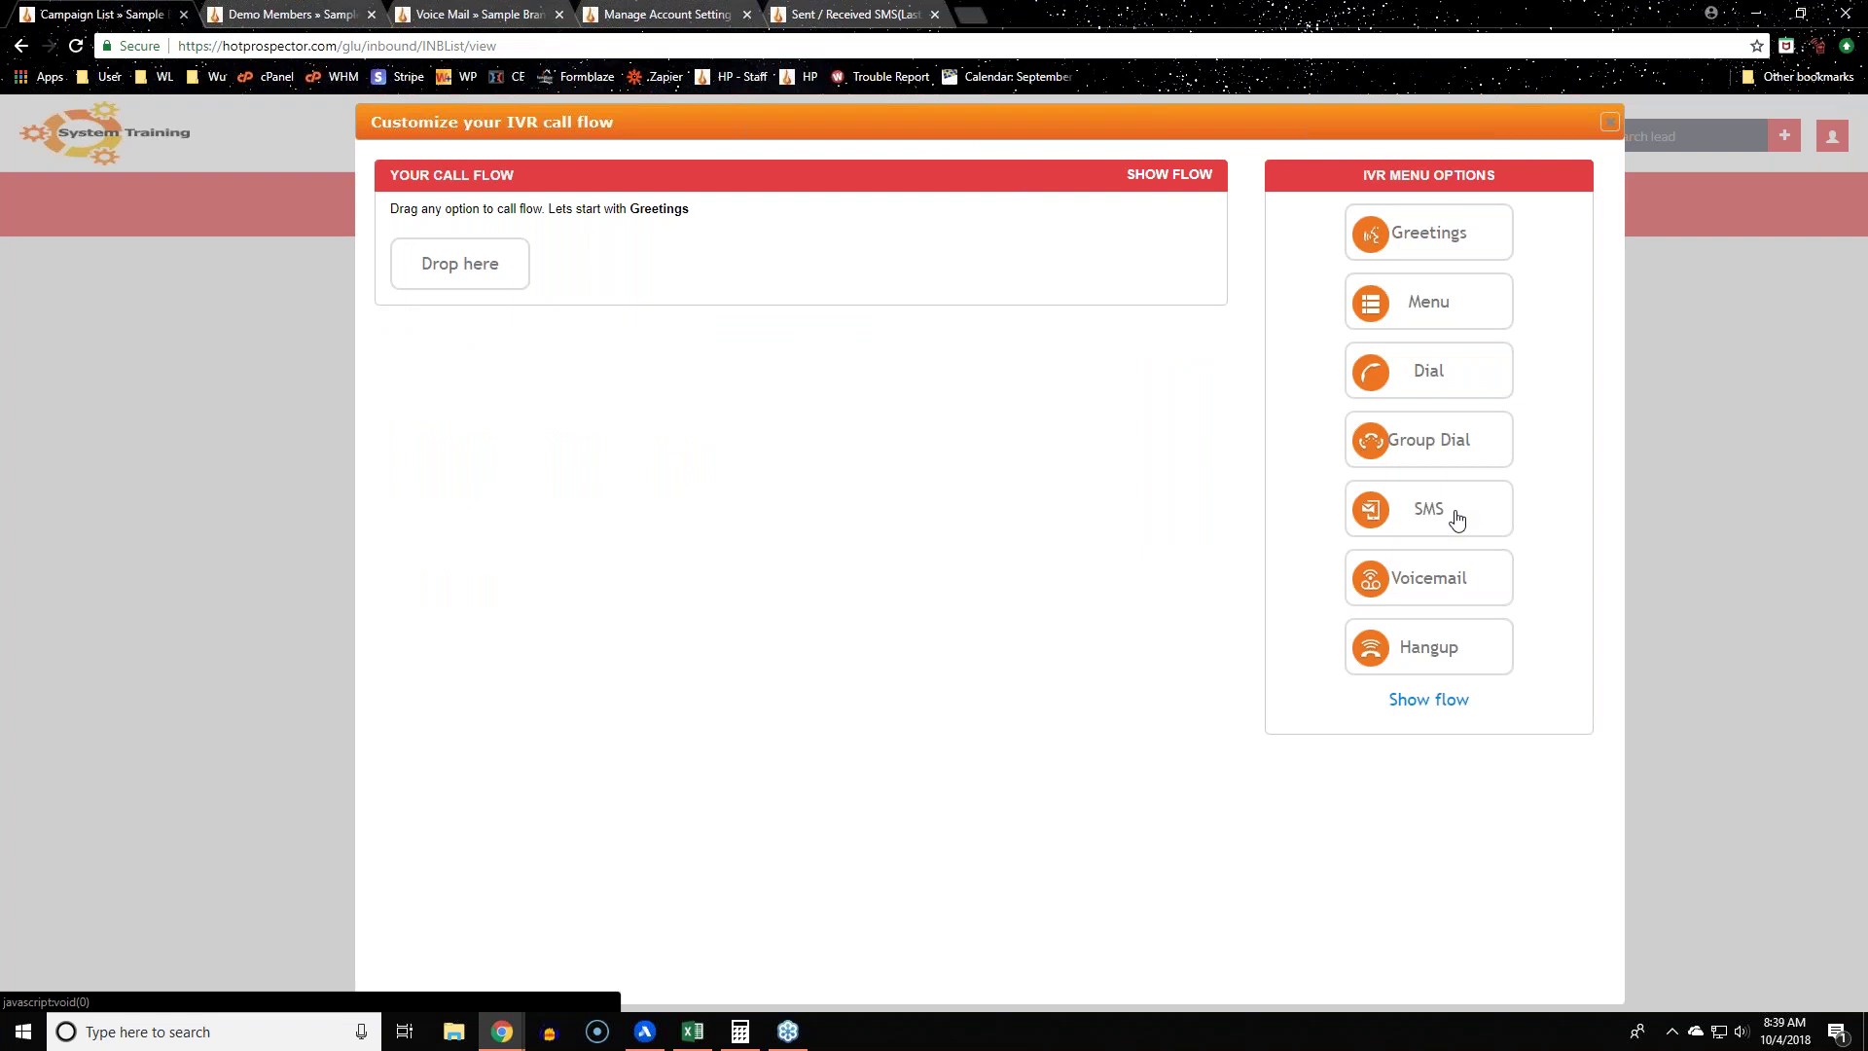
pyautogui.moveTo(1459, 596); pyautogui.dragTo(459, 264)
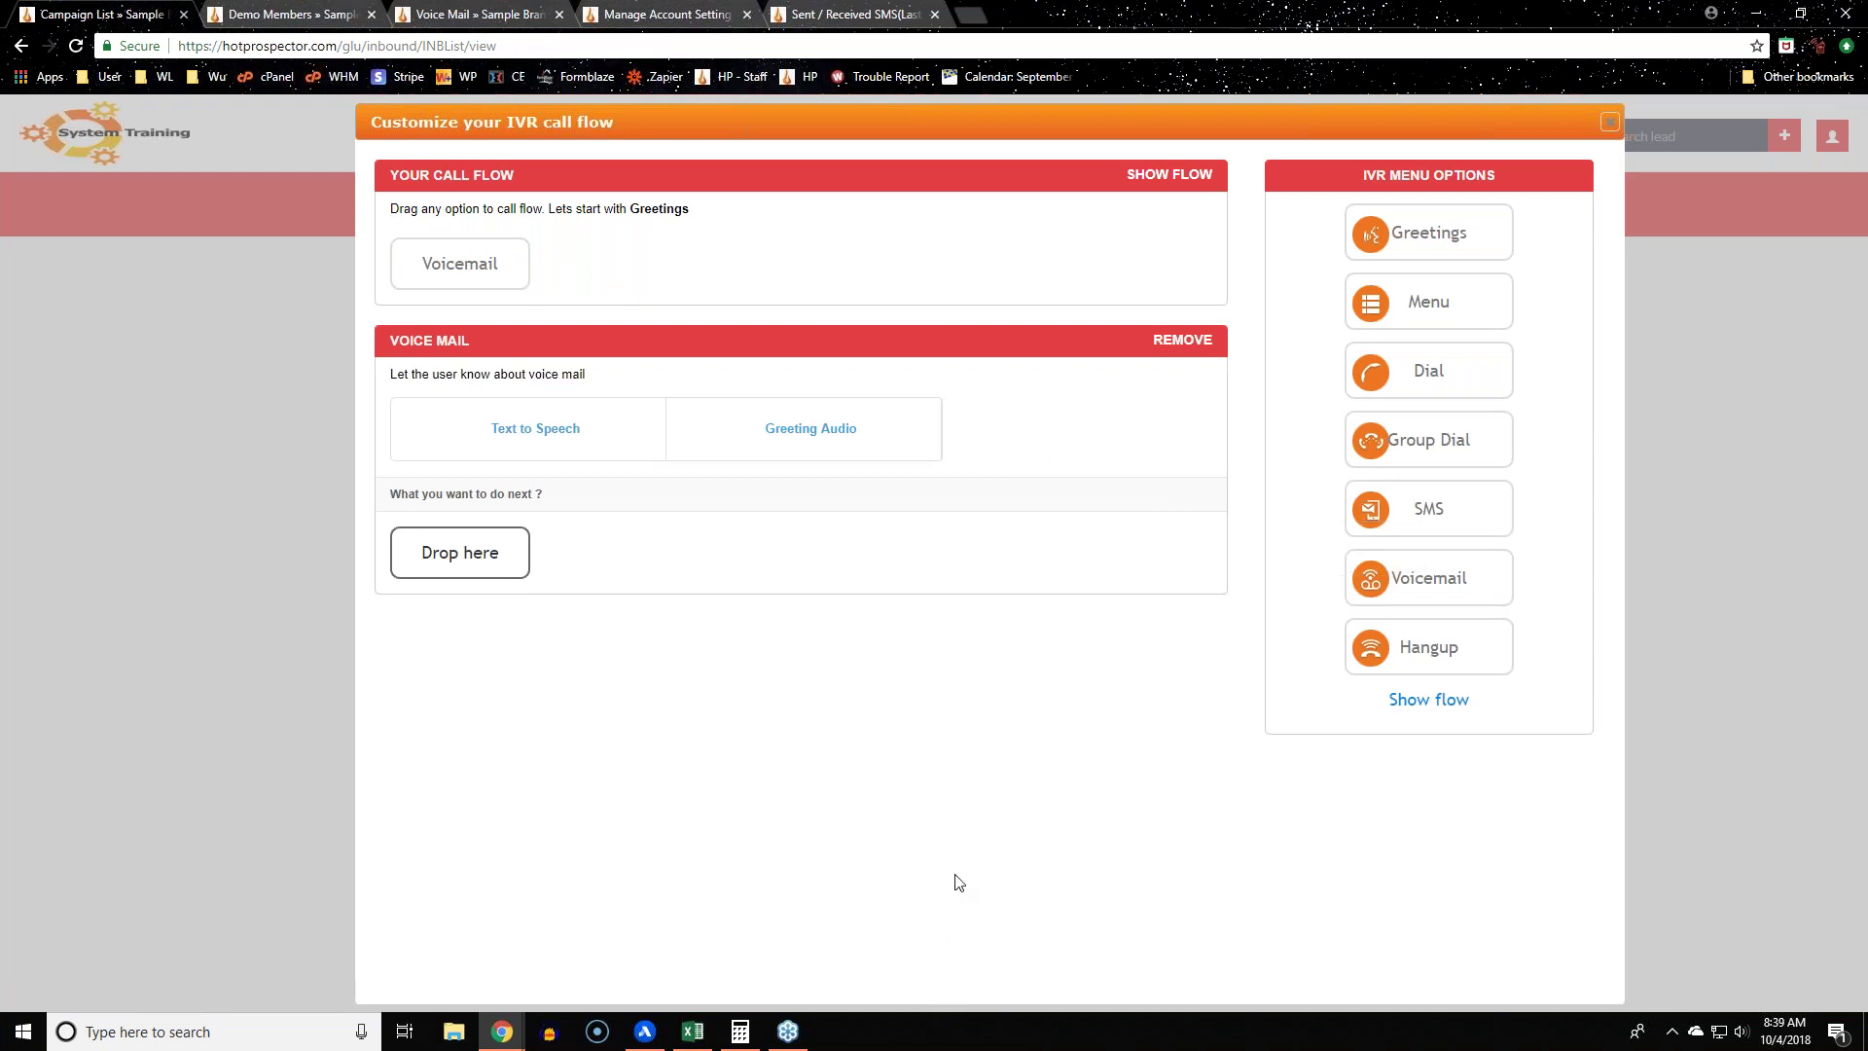
pyautogui.moveTo(1476, 511); pyautogui.dragTo(467, 552)
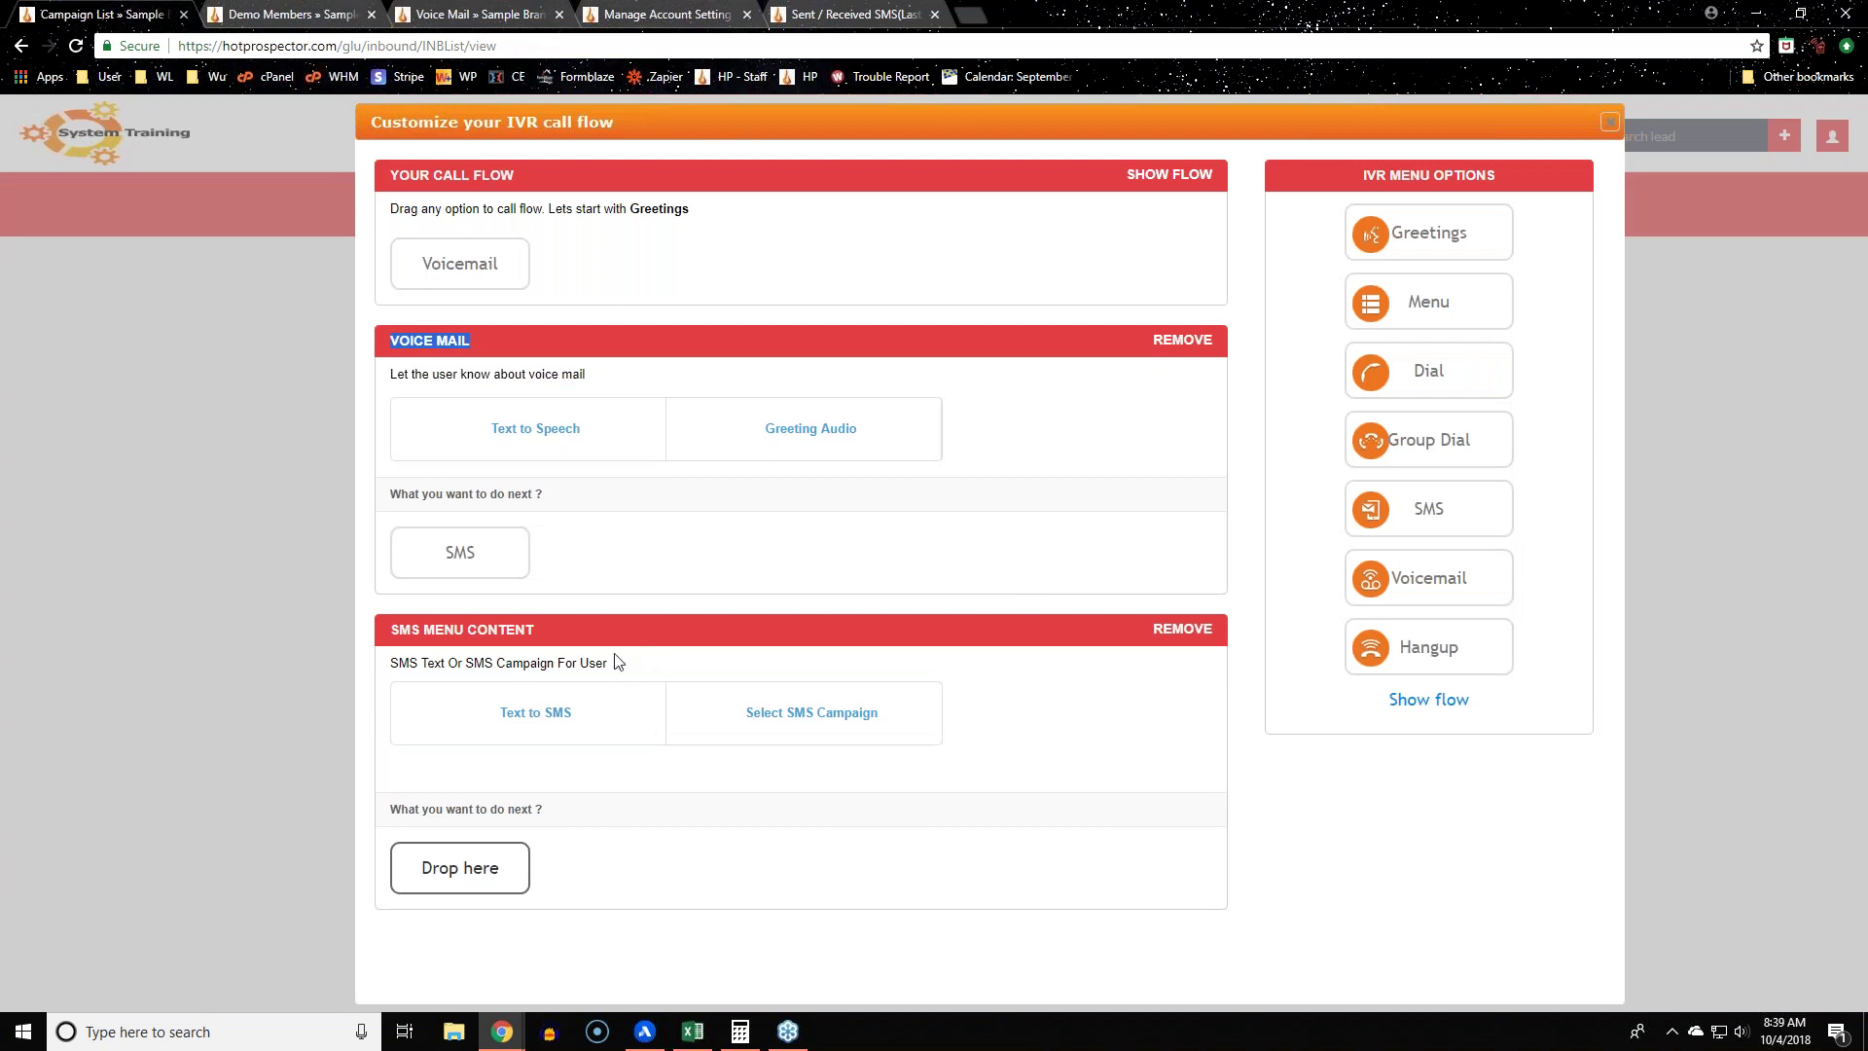
pyautogui.click(578, 642)
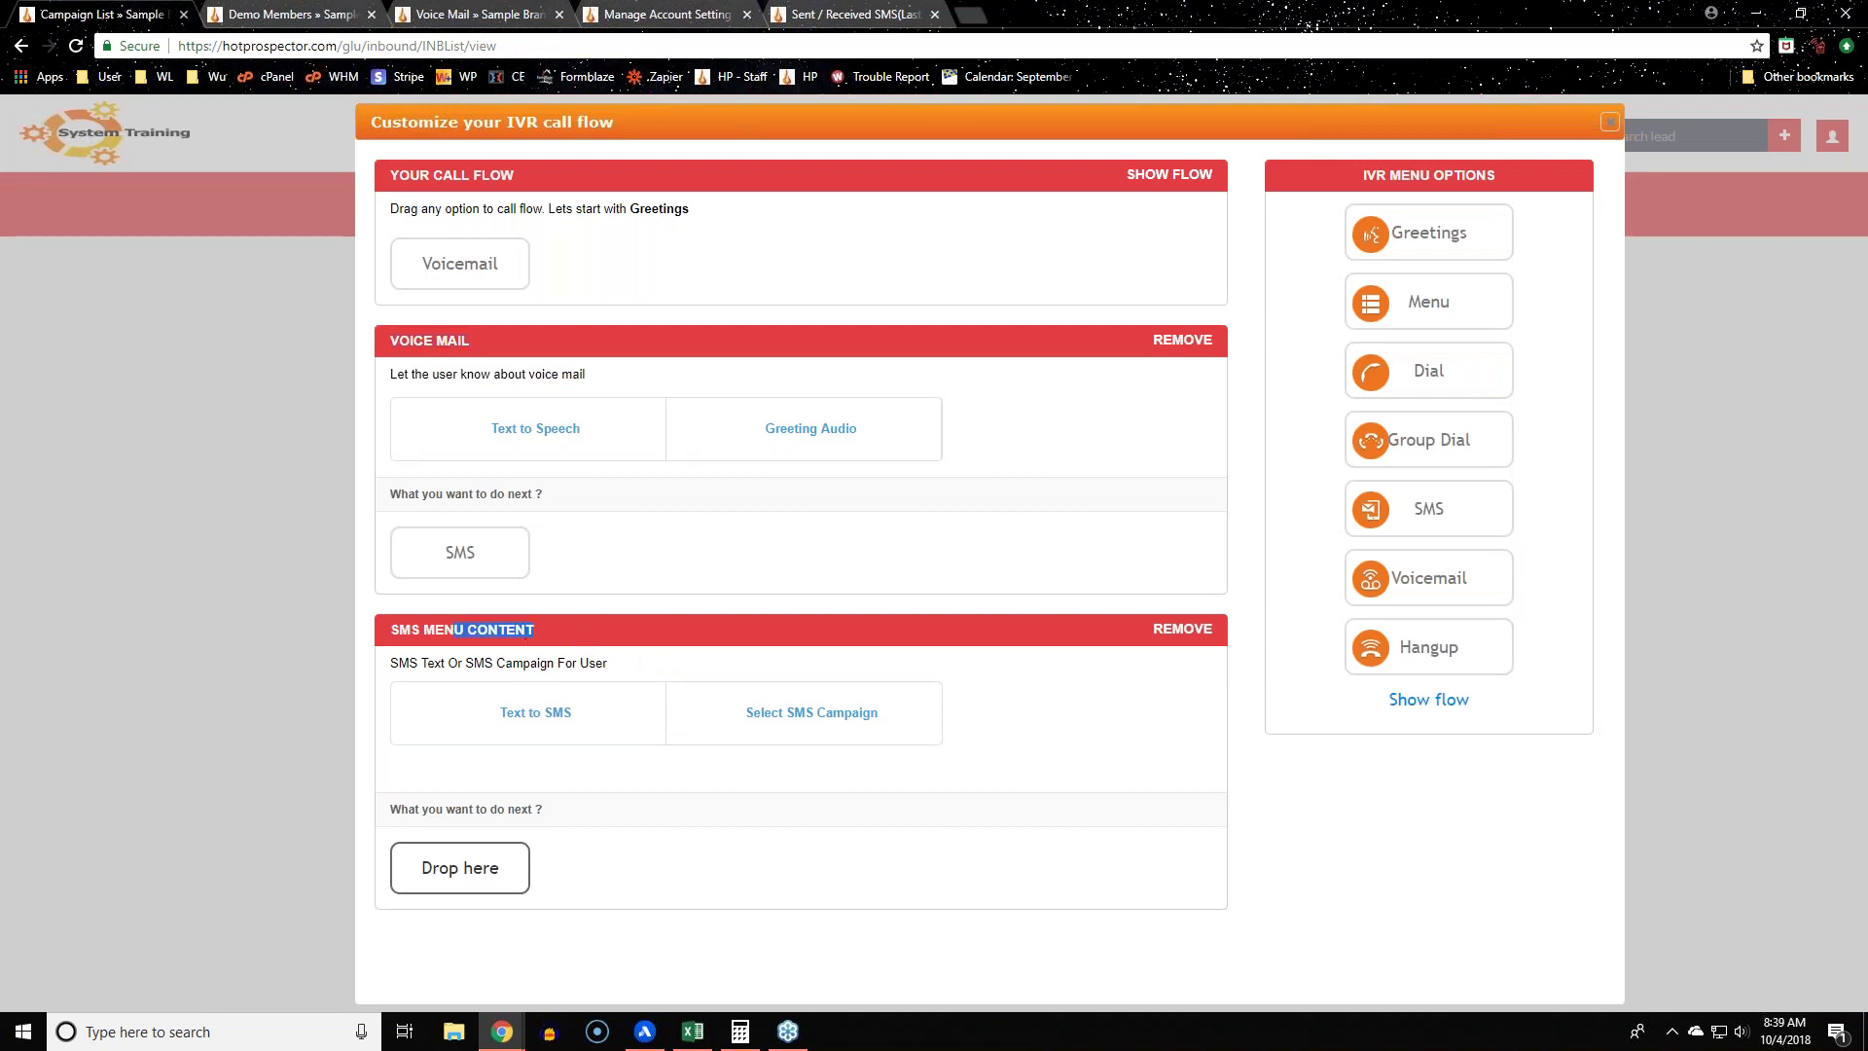
pyautogui.click(913, 944)
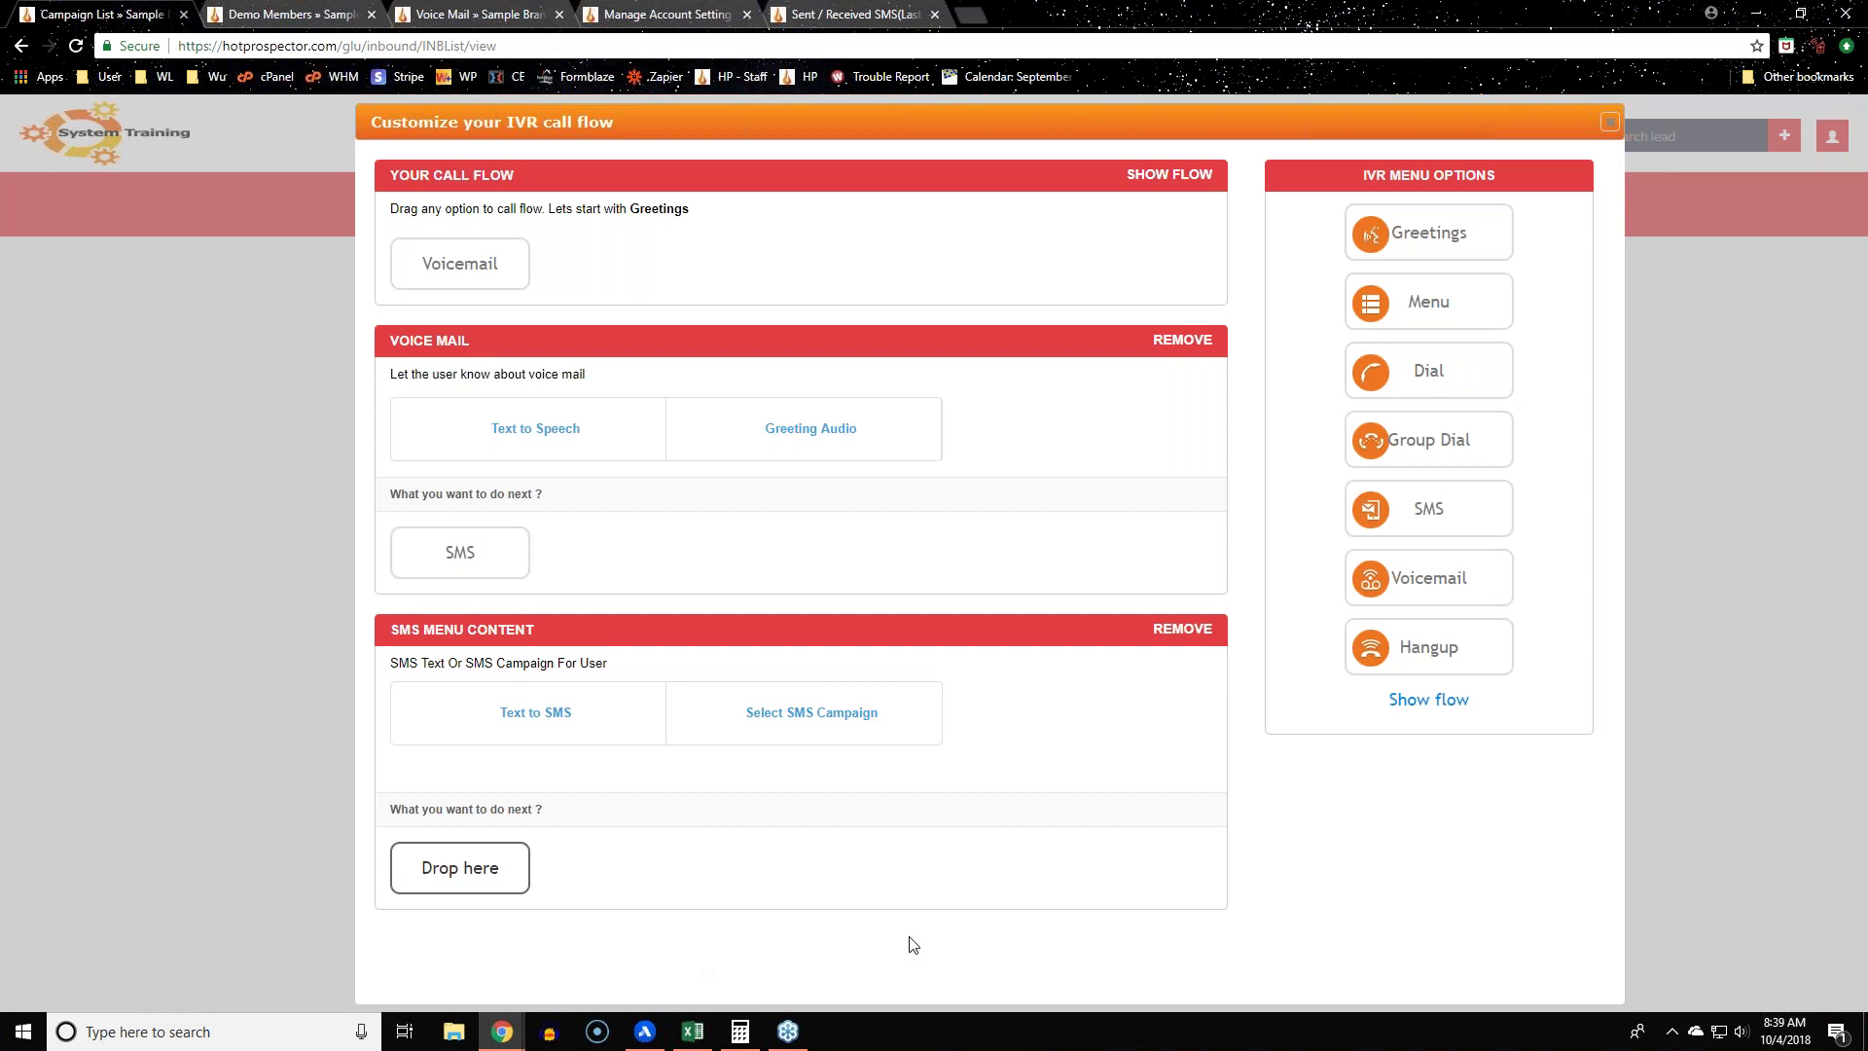
pyautogui.click(1180, 629)
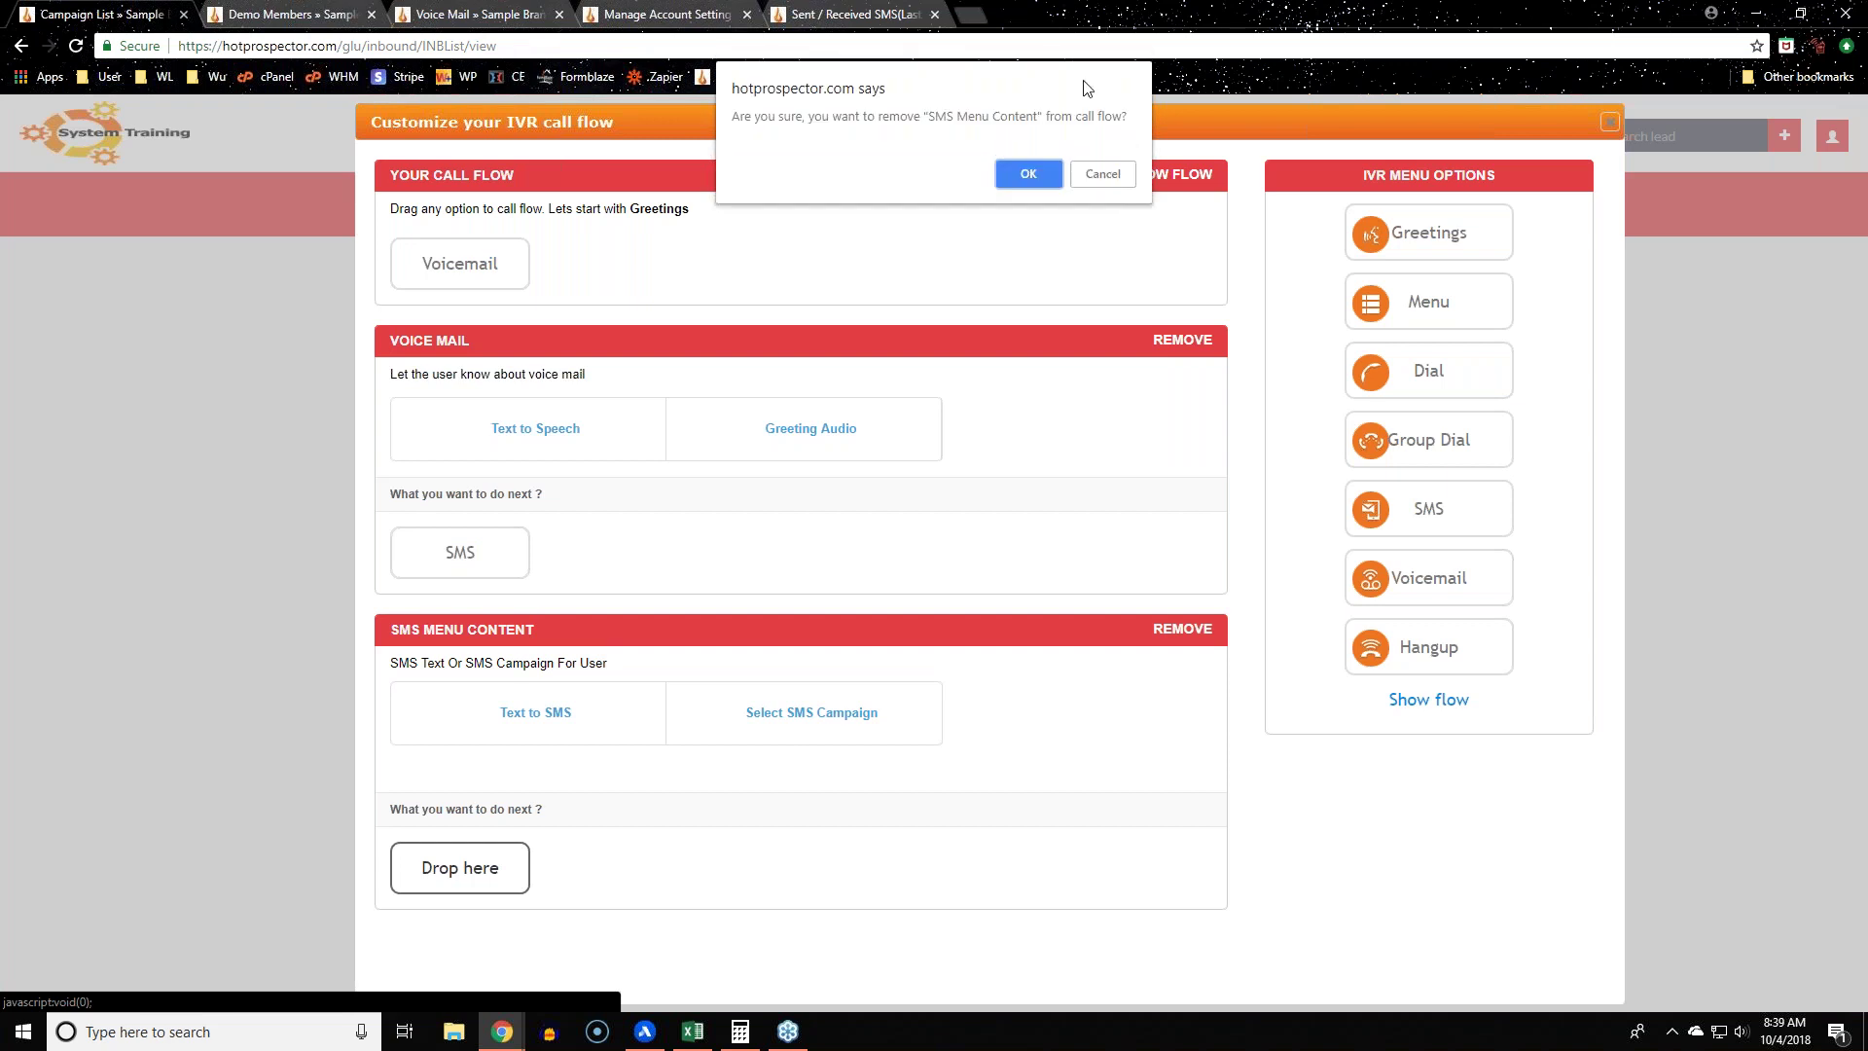
pyautogui.click(1033, 183)
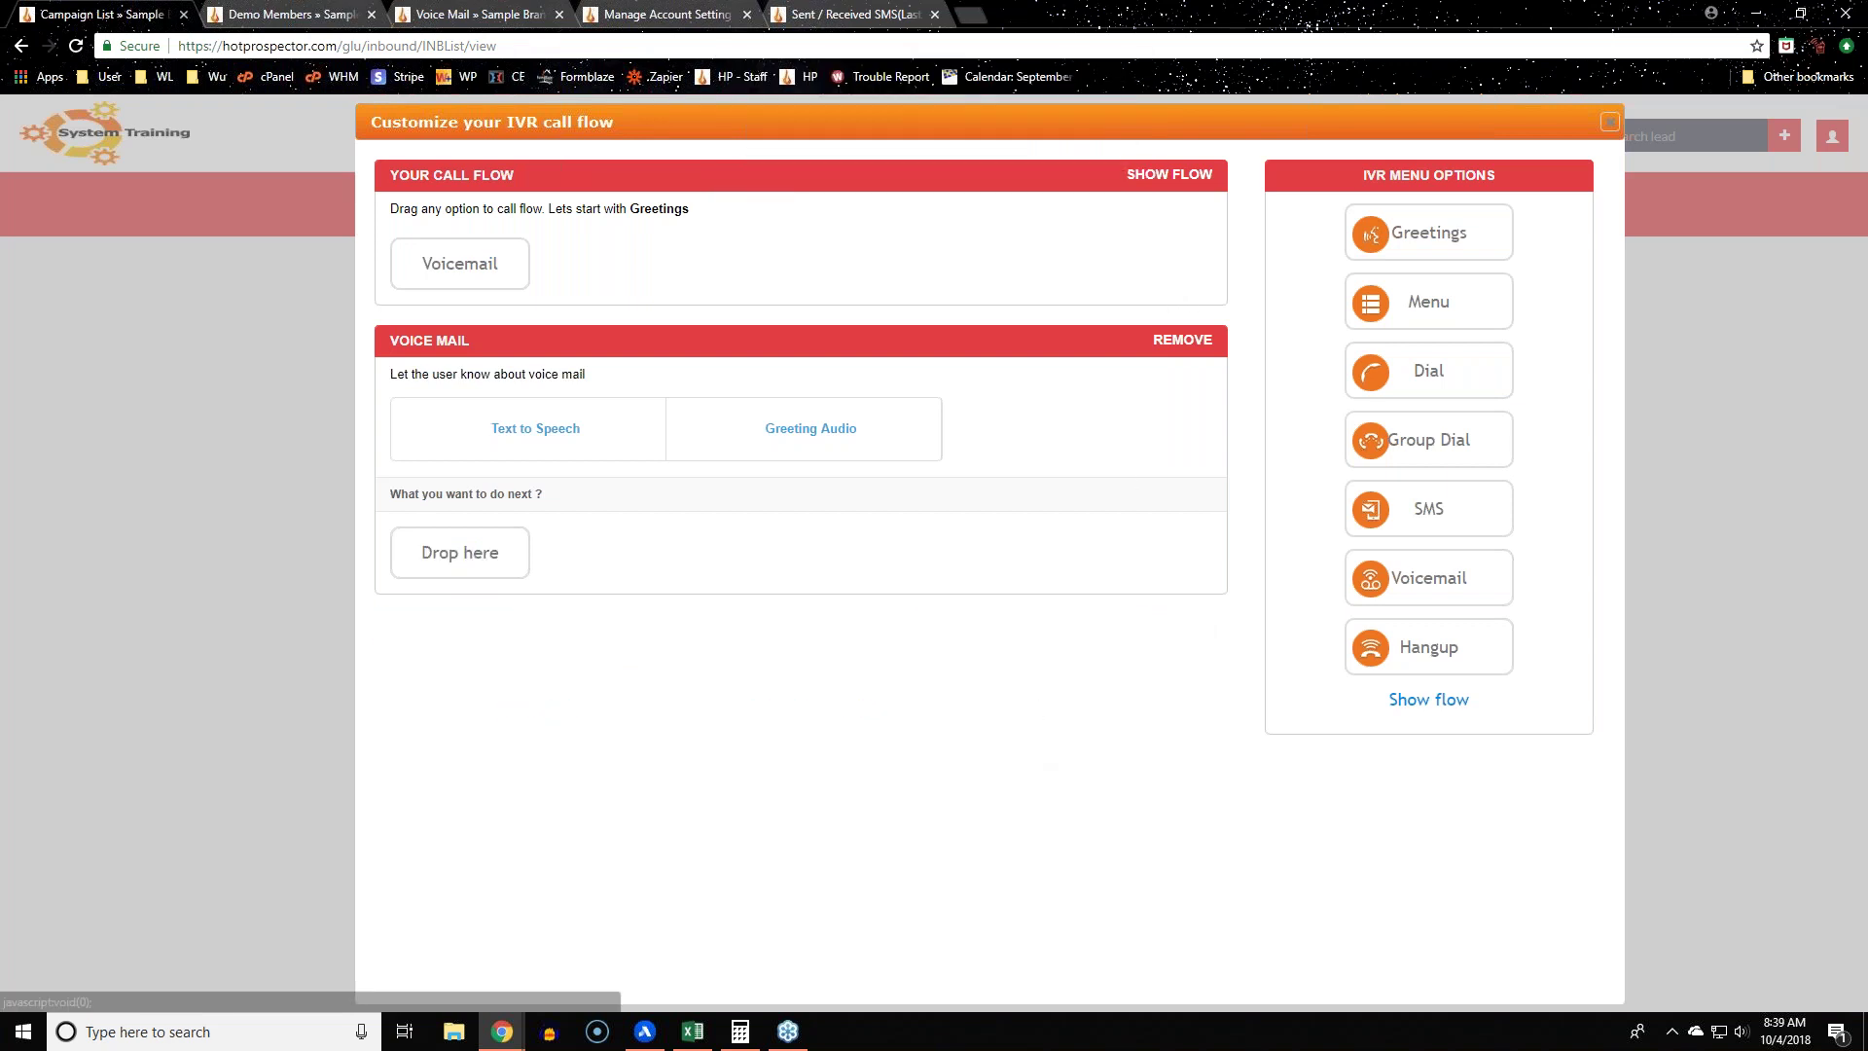
pyautogui.click(1181, 339)
# Step: Confirm the Voice Mail removal, then add an SMS step followed by a Voicemail step
pyautogui.click(1016, 156)
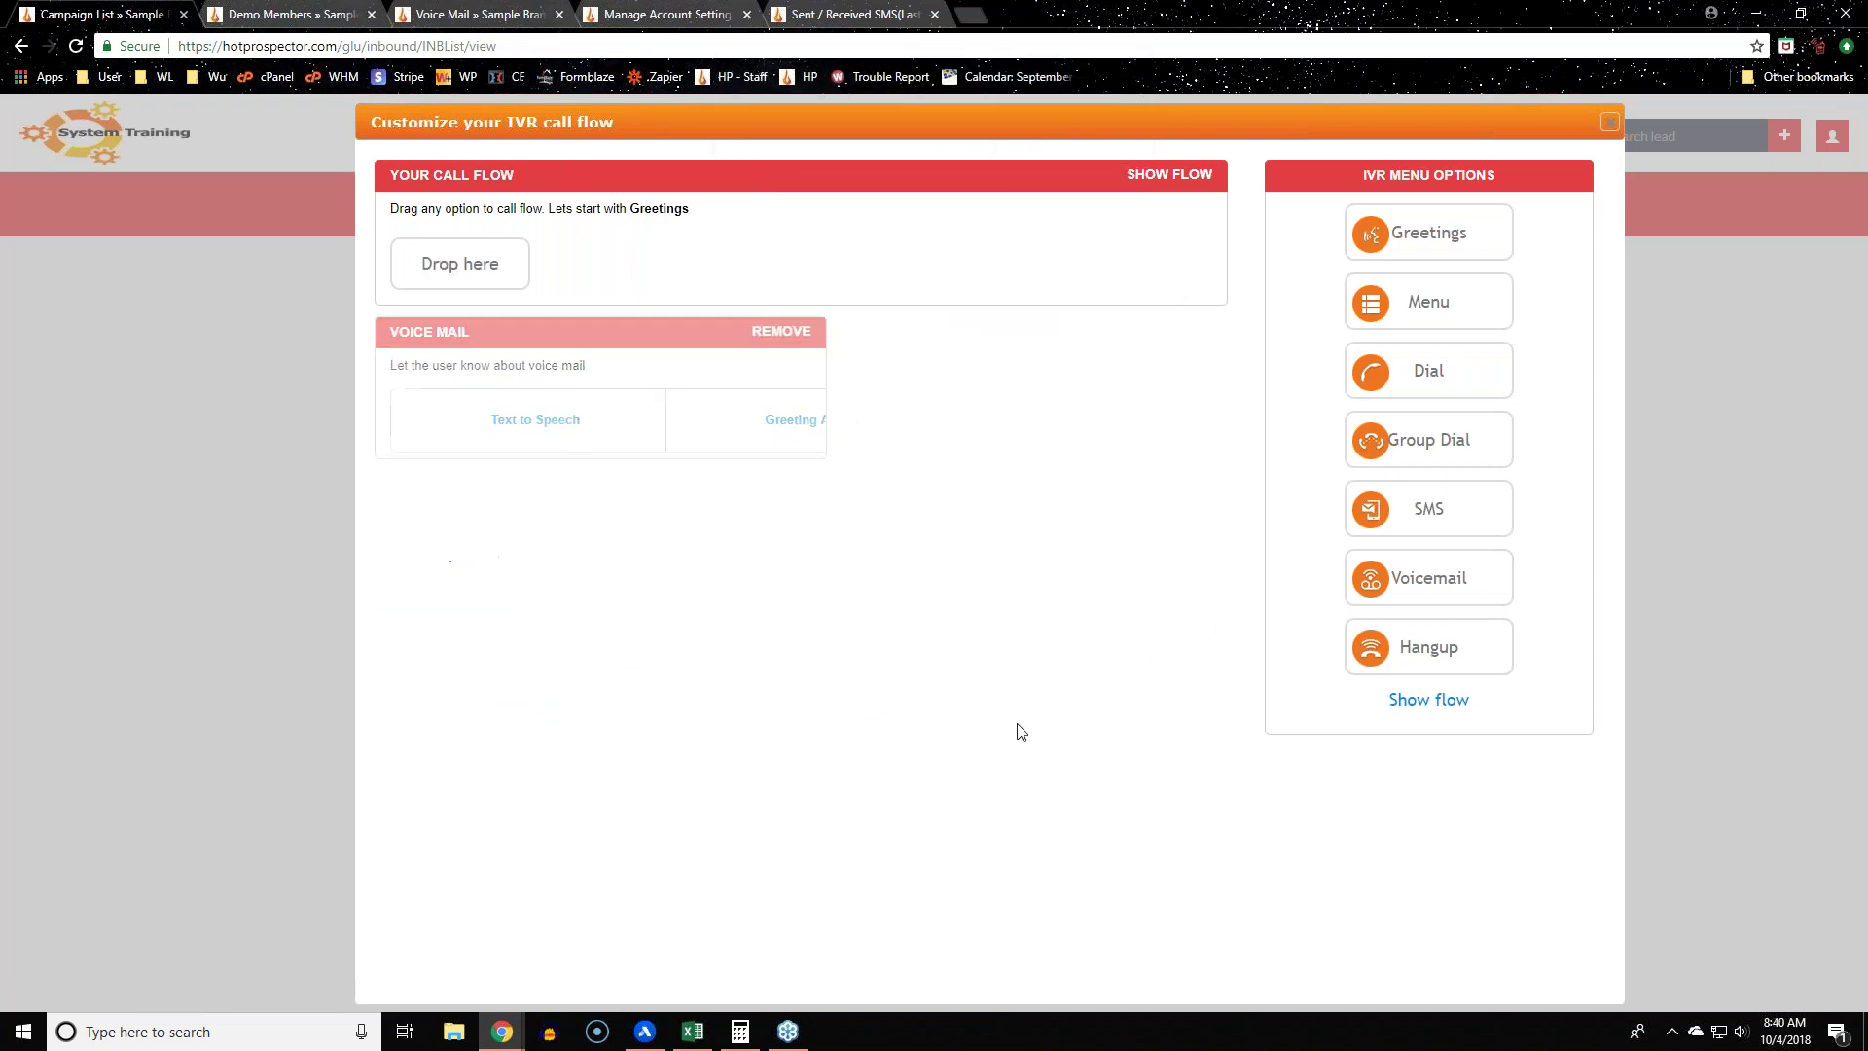
pyautogui.moveTo(1472, 512); pyautogui.dragTo(498, 300)
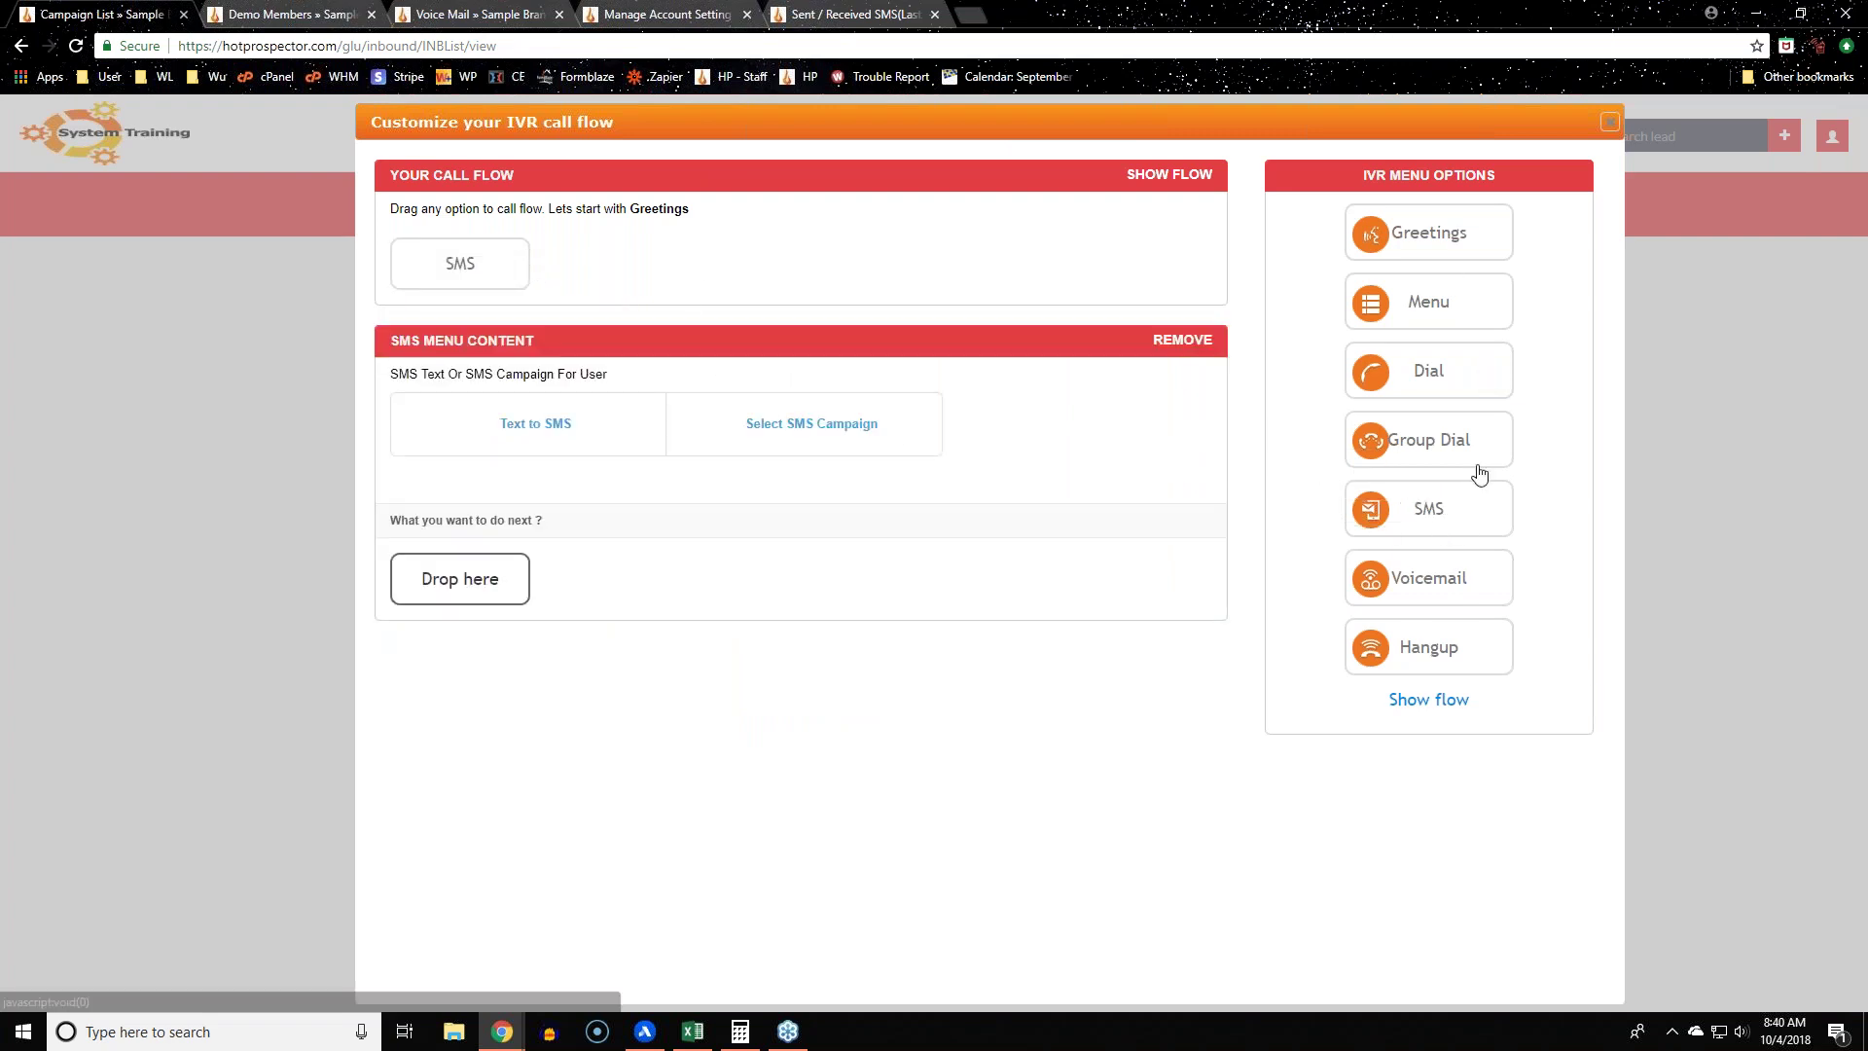
pyautogui.moveTo(1468, 583); pyautogui.dragTo(487, 588)
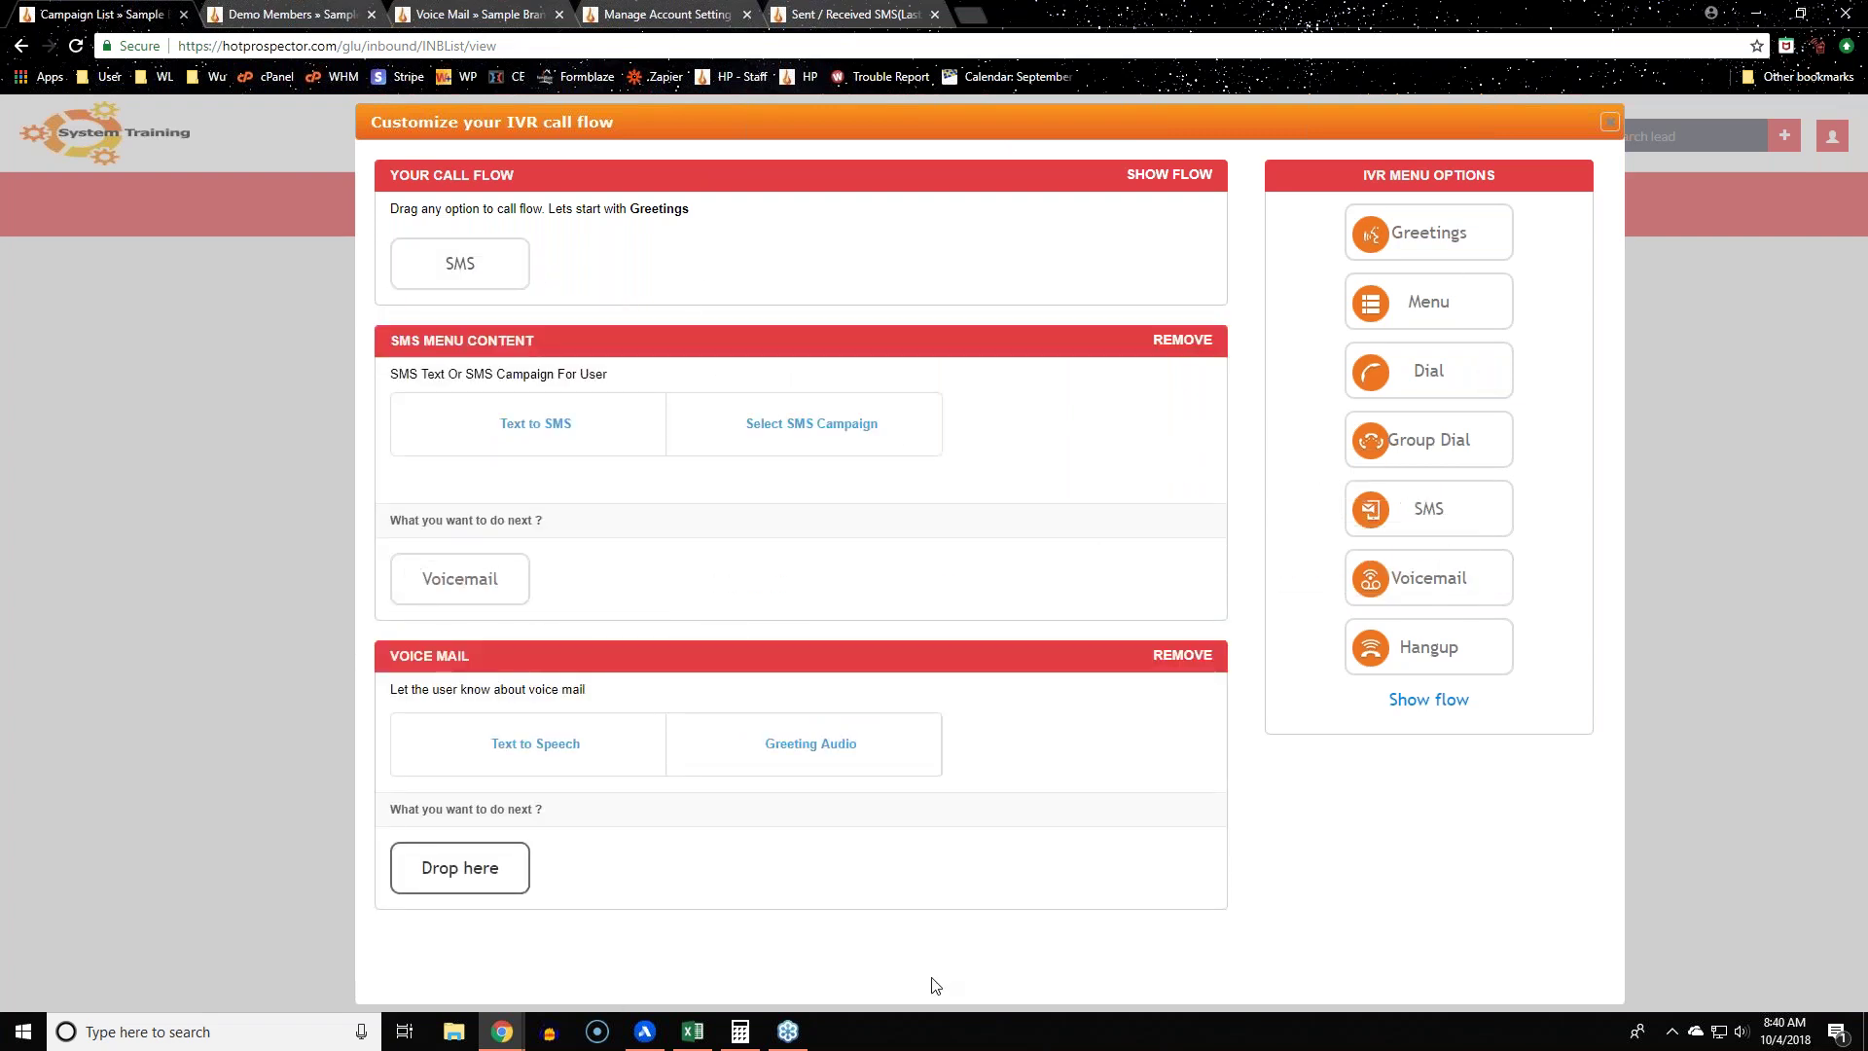
pyautogui.moveTo(588, 352); pyautogui.dragTo(385, 344)
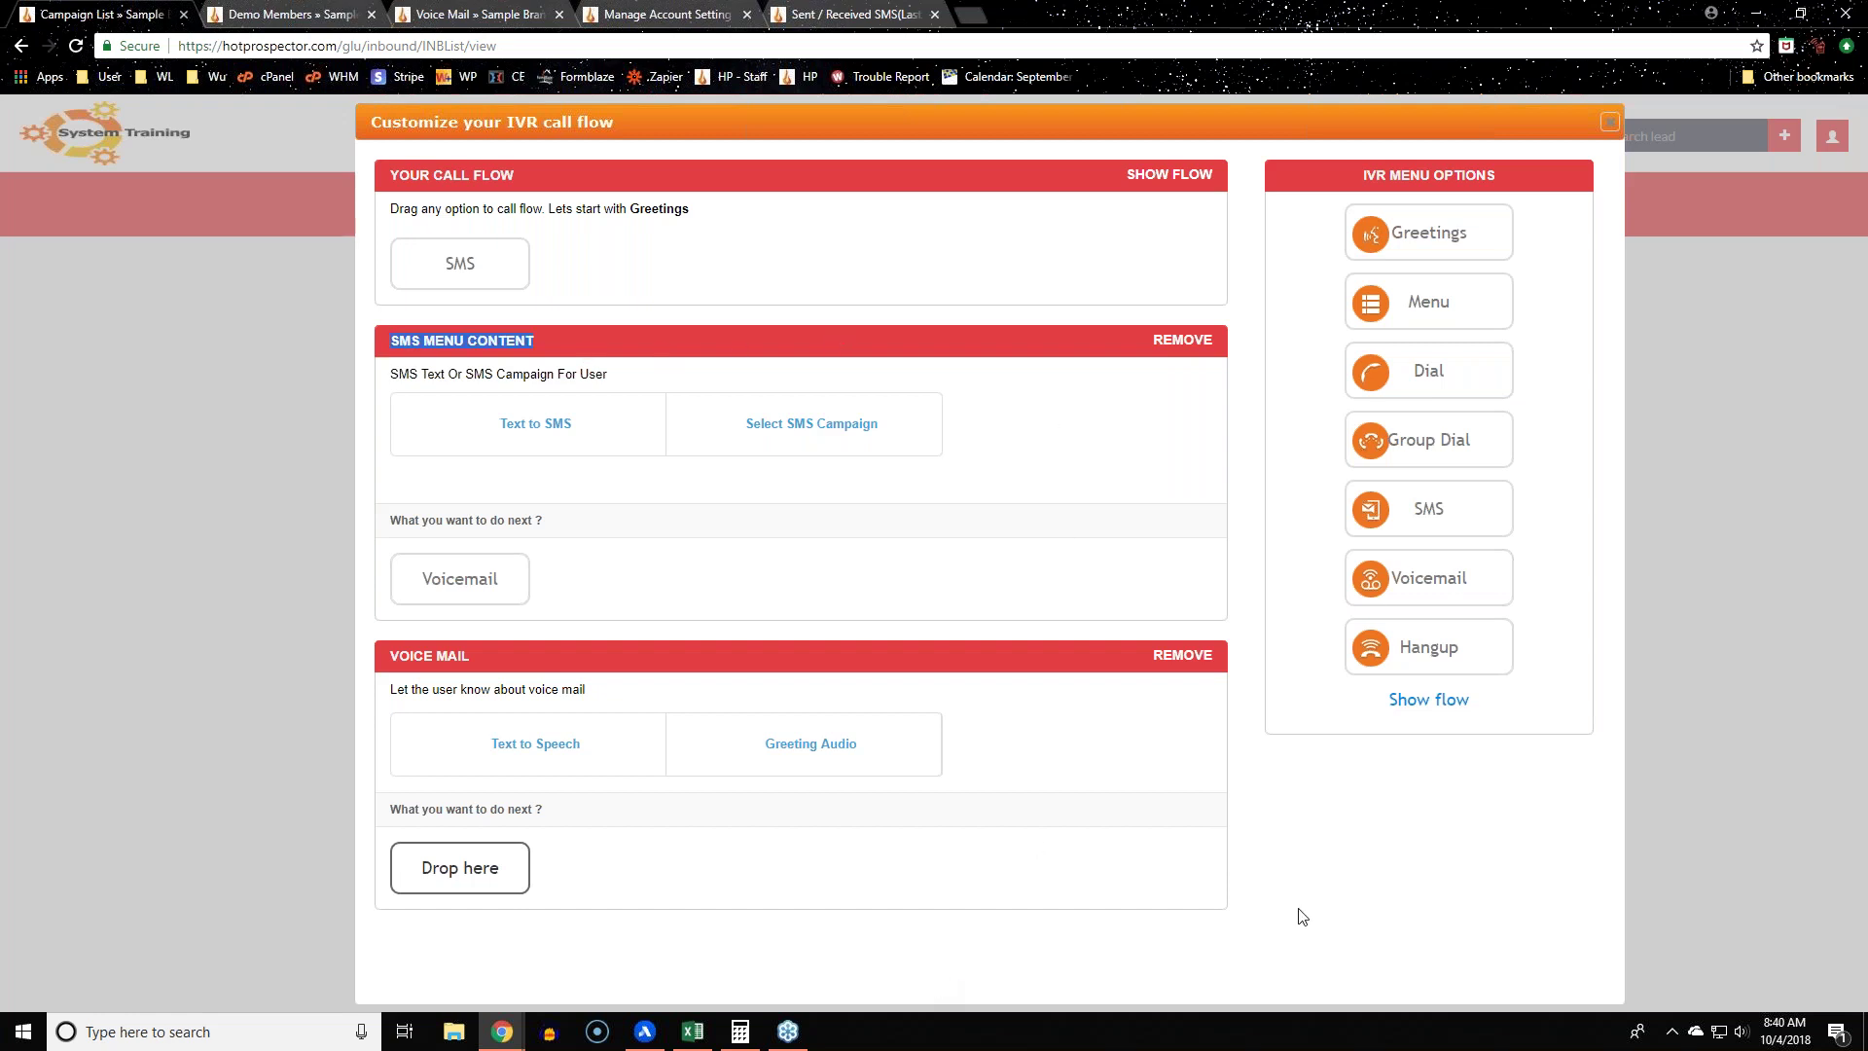
pyautogui.moveTo(669, 638); pyautogui.dragTo(195, 660)
pyautogui.click(1135, 929)
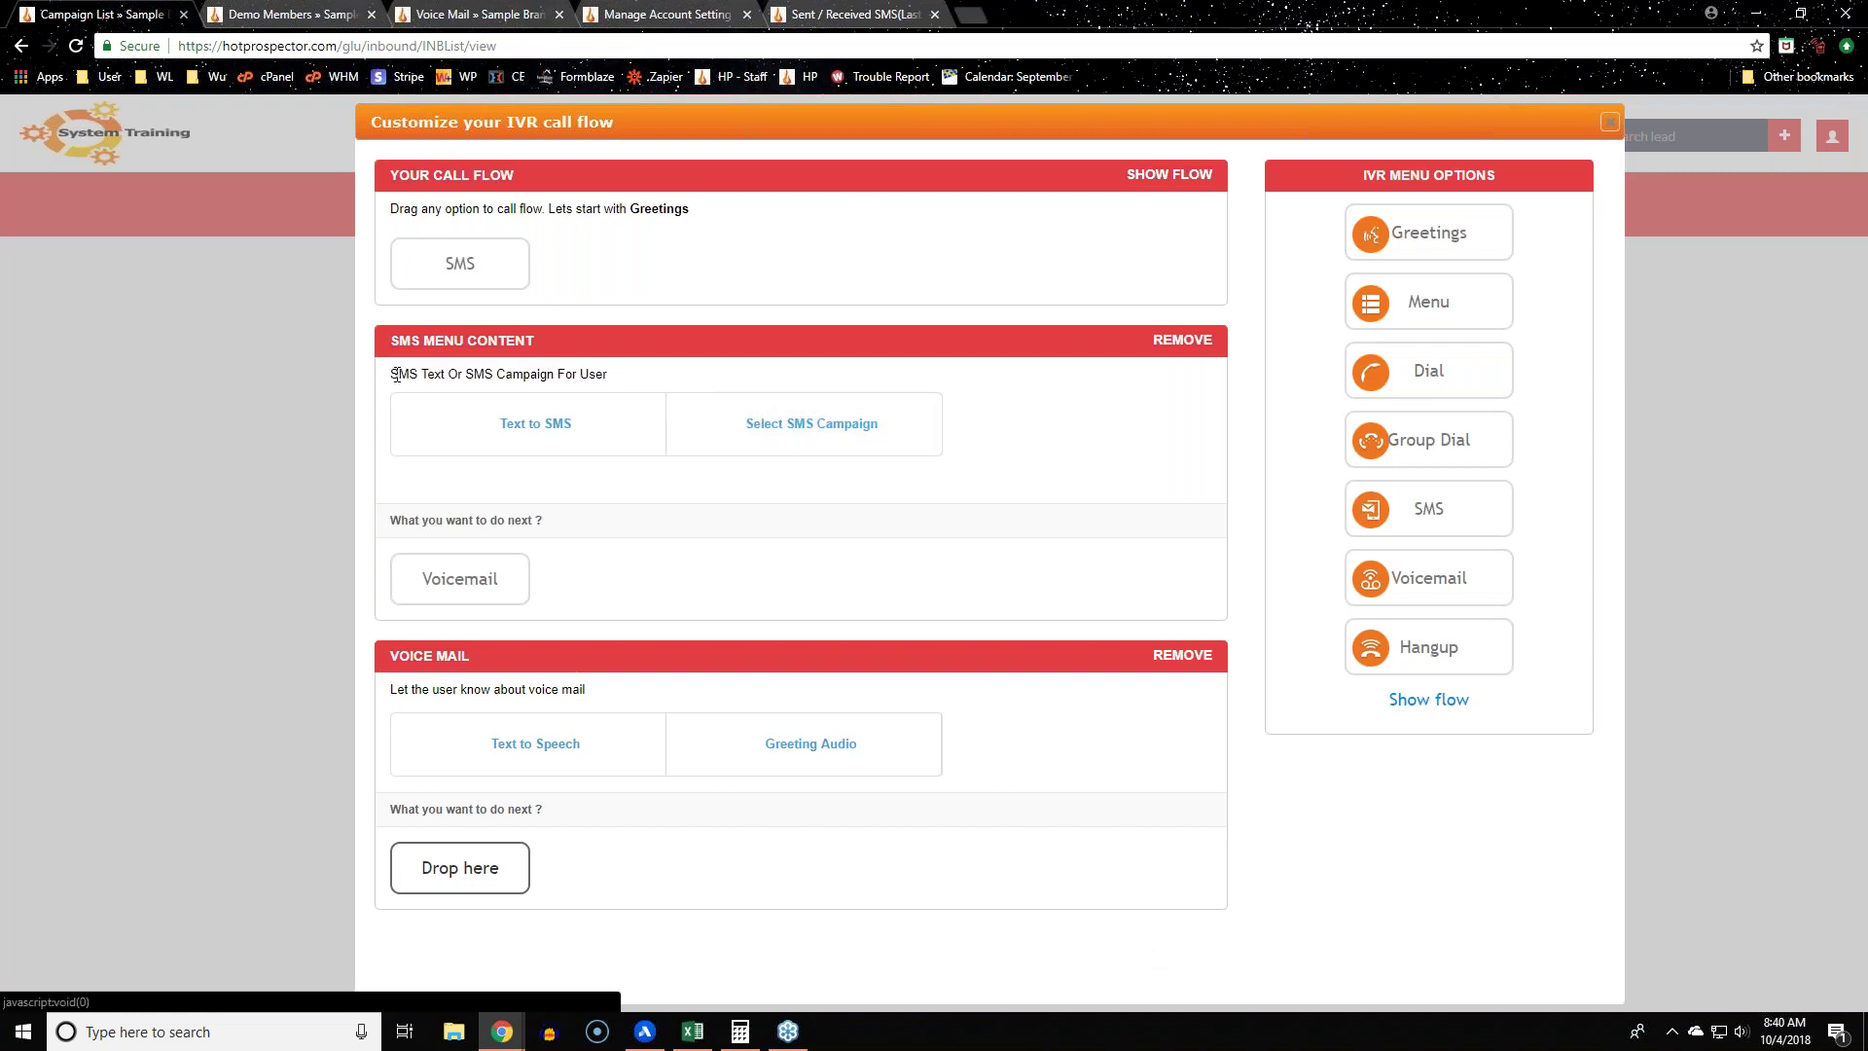
# Step: Review the SMS campaign, Text to SMS, text-to-speech and MP3 greeting options, then remove the SMS step
pyautogui.click(792, 417)
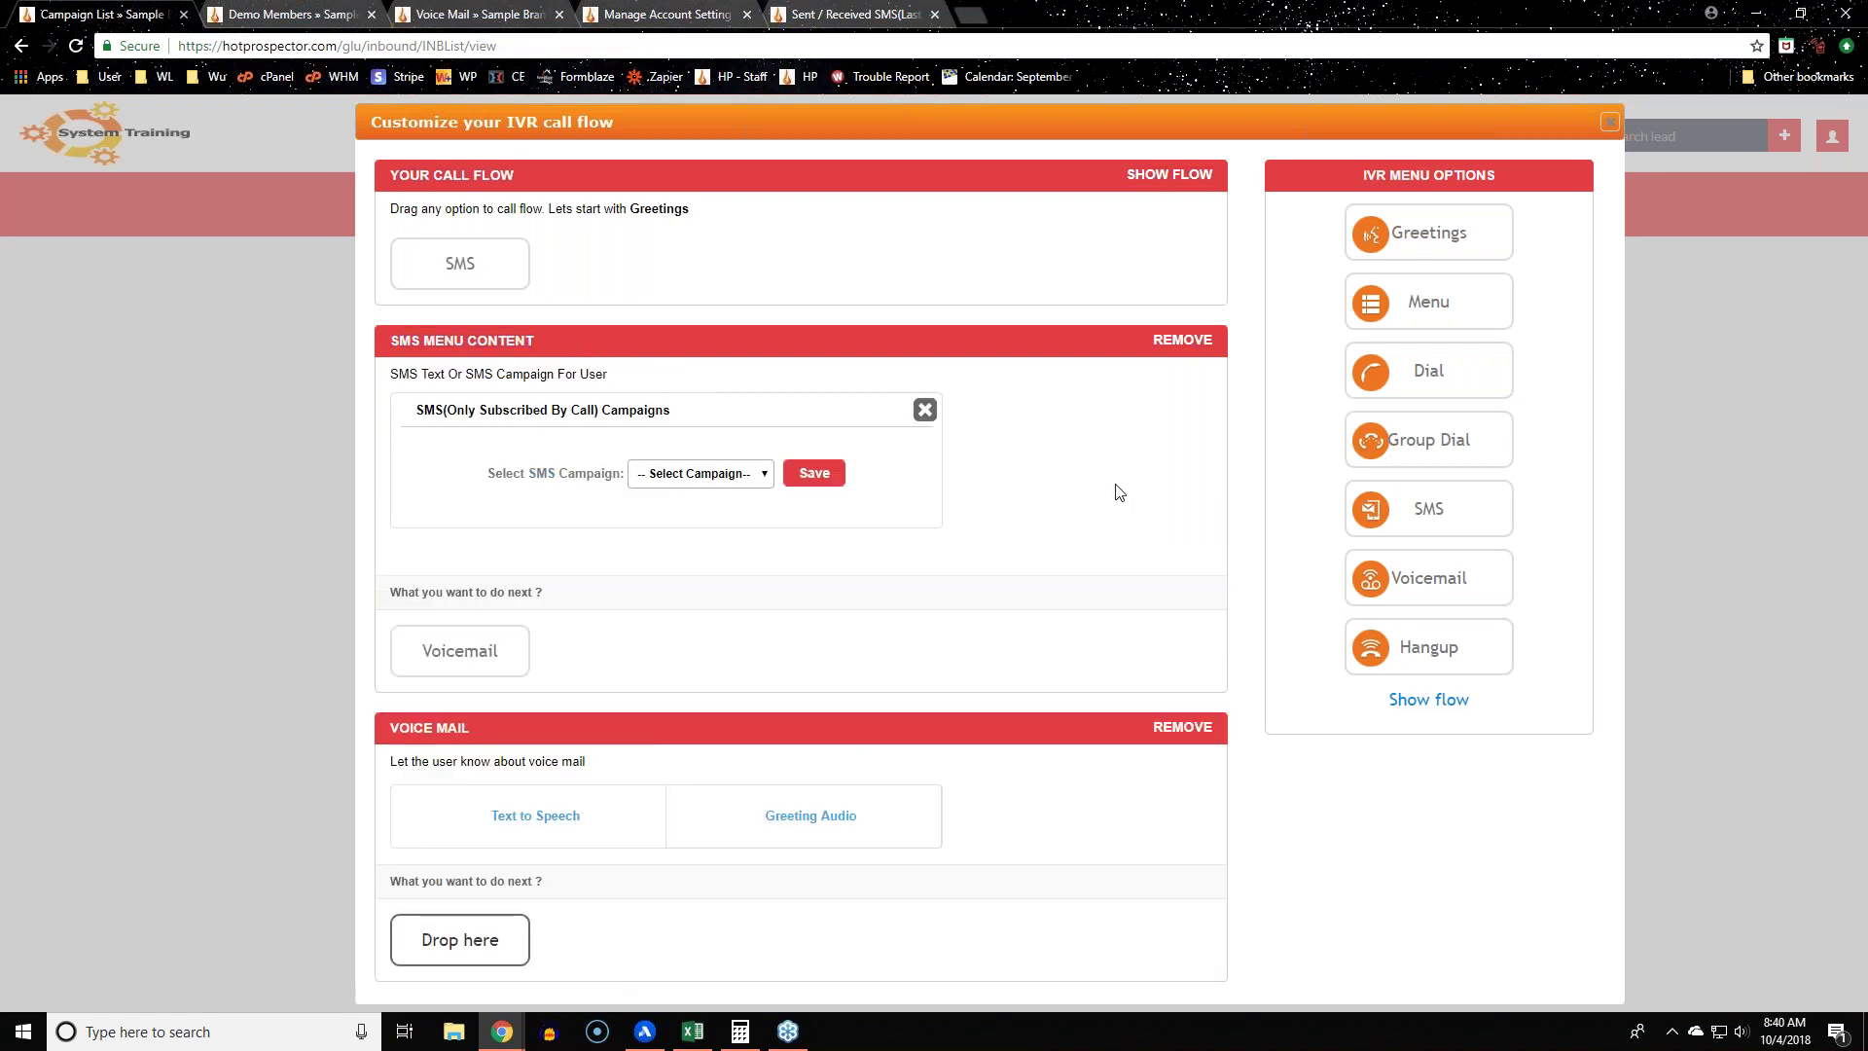
pyautogui.click(667, 477)
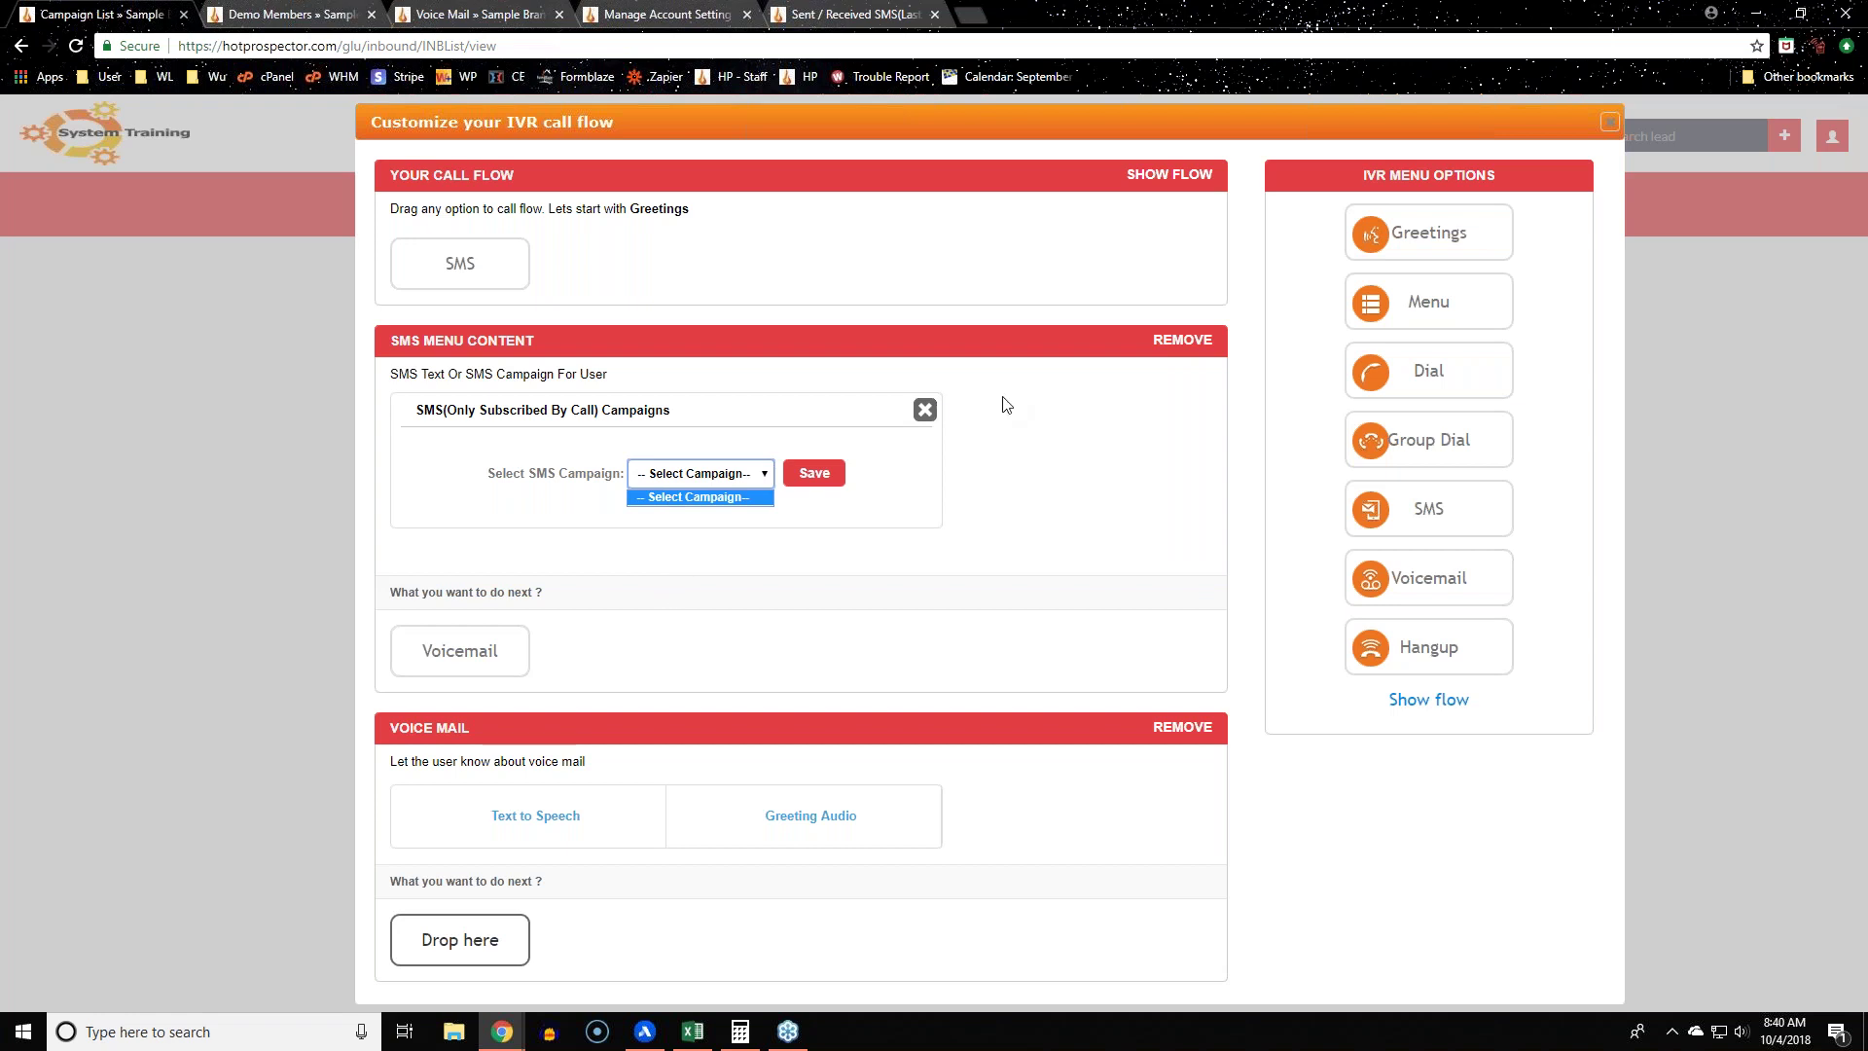
pyautogui.click(925, 410)
pyautogui.click(598, 469)
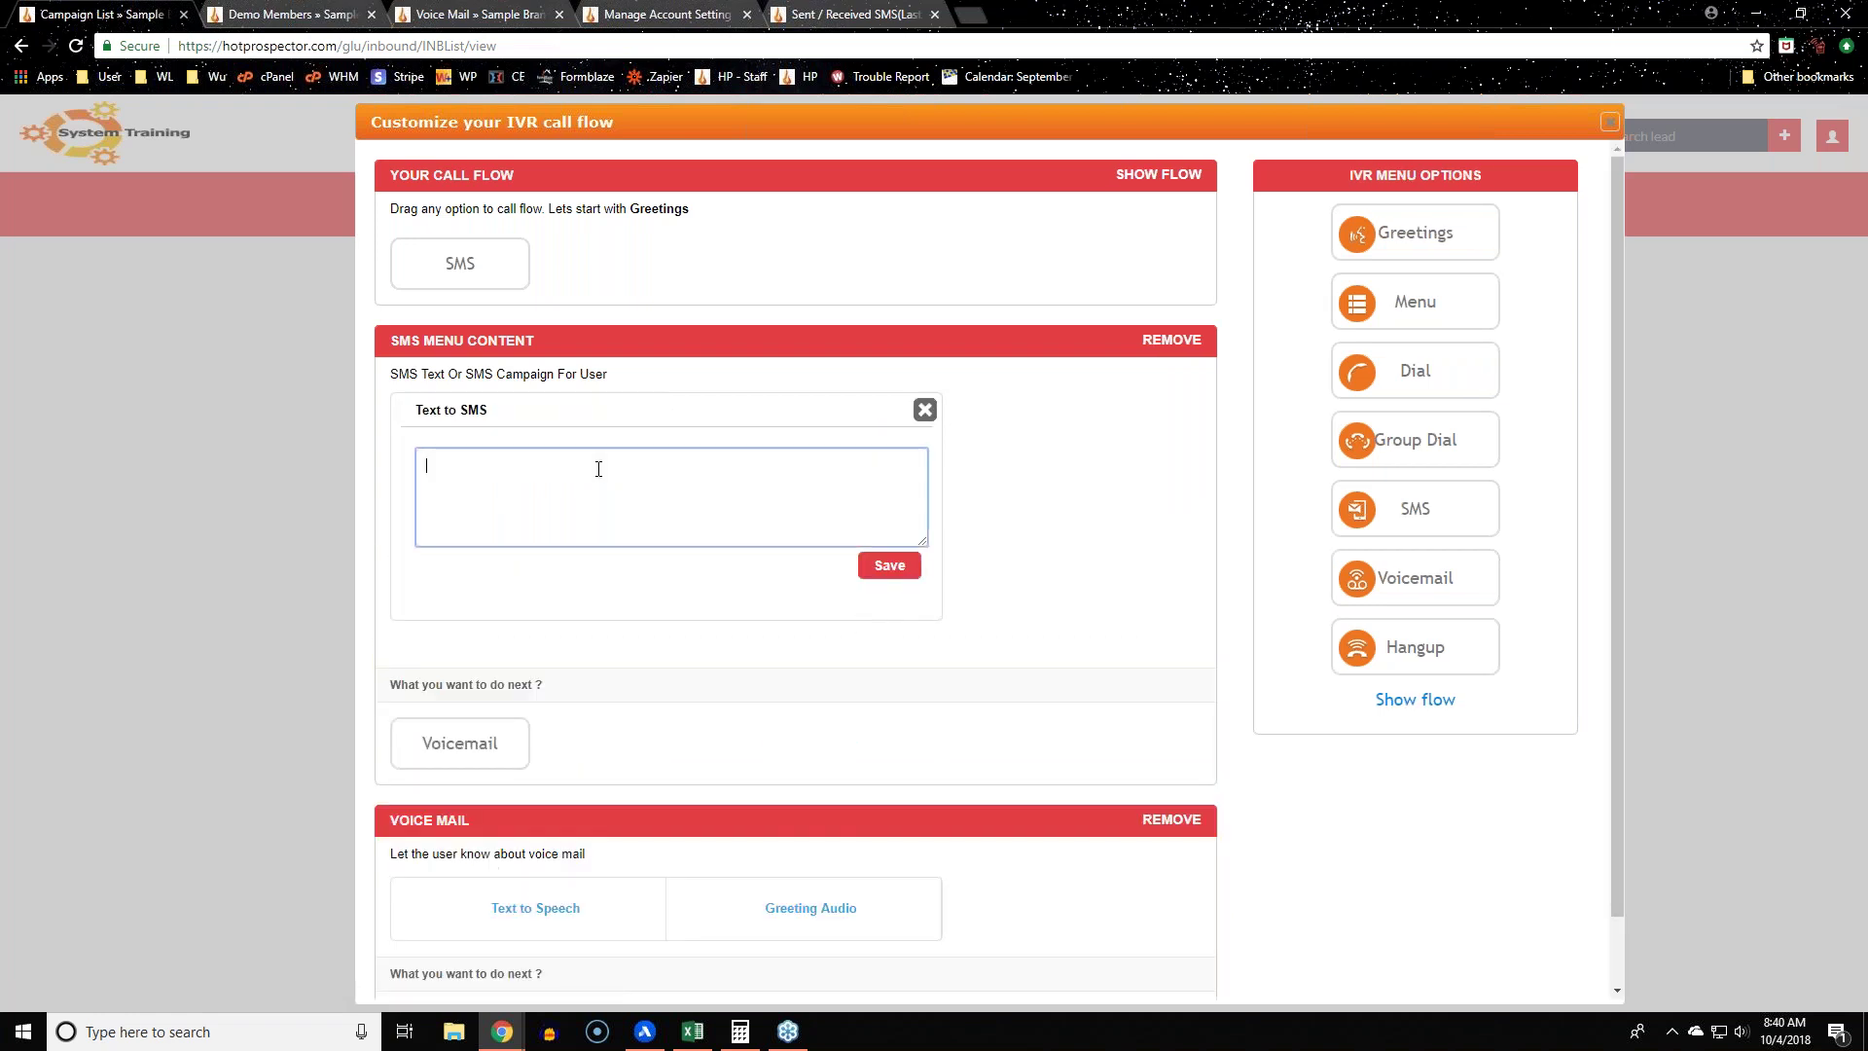
pyautogui.click(924, 410)
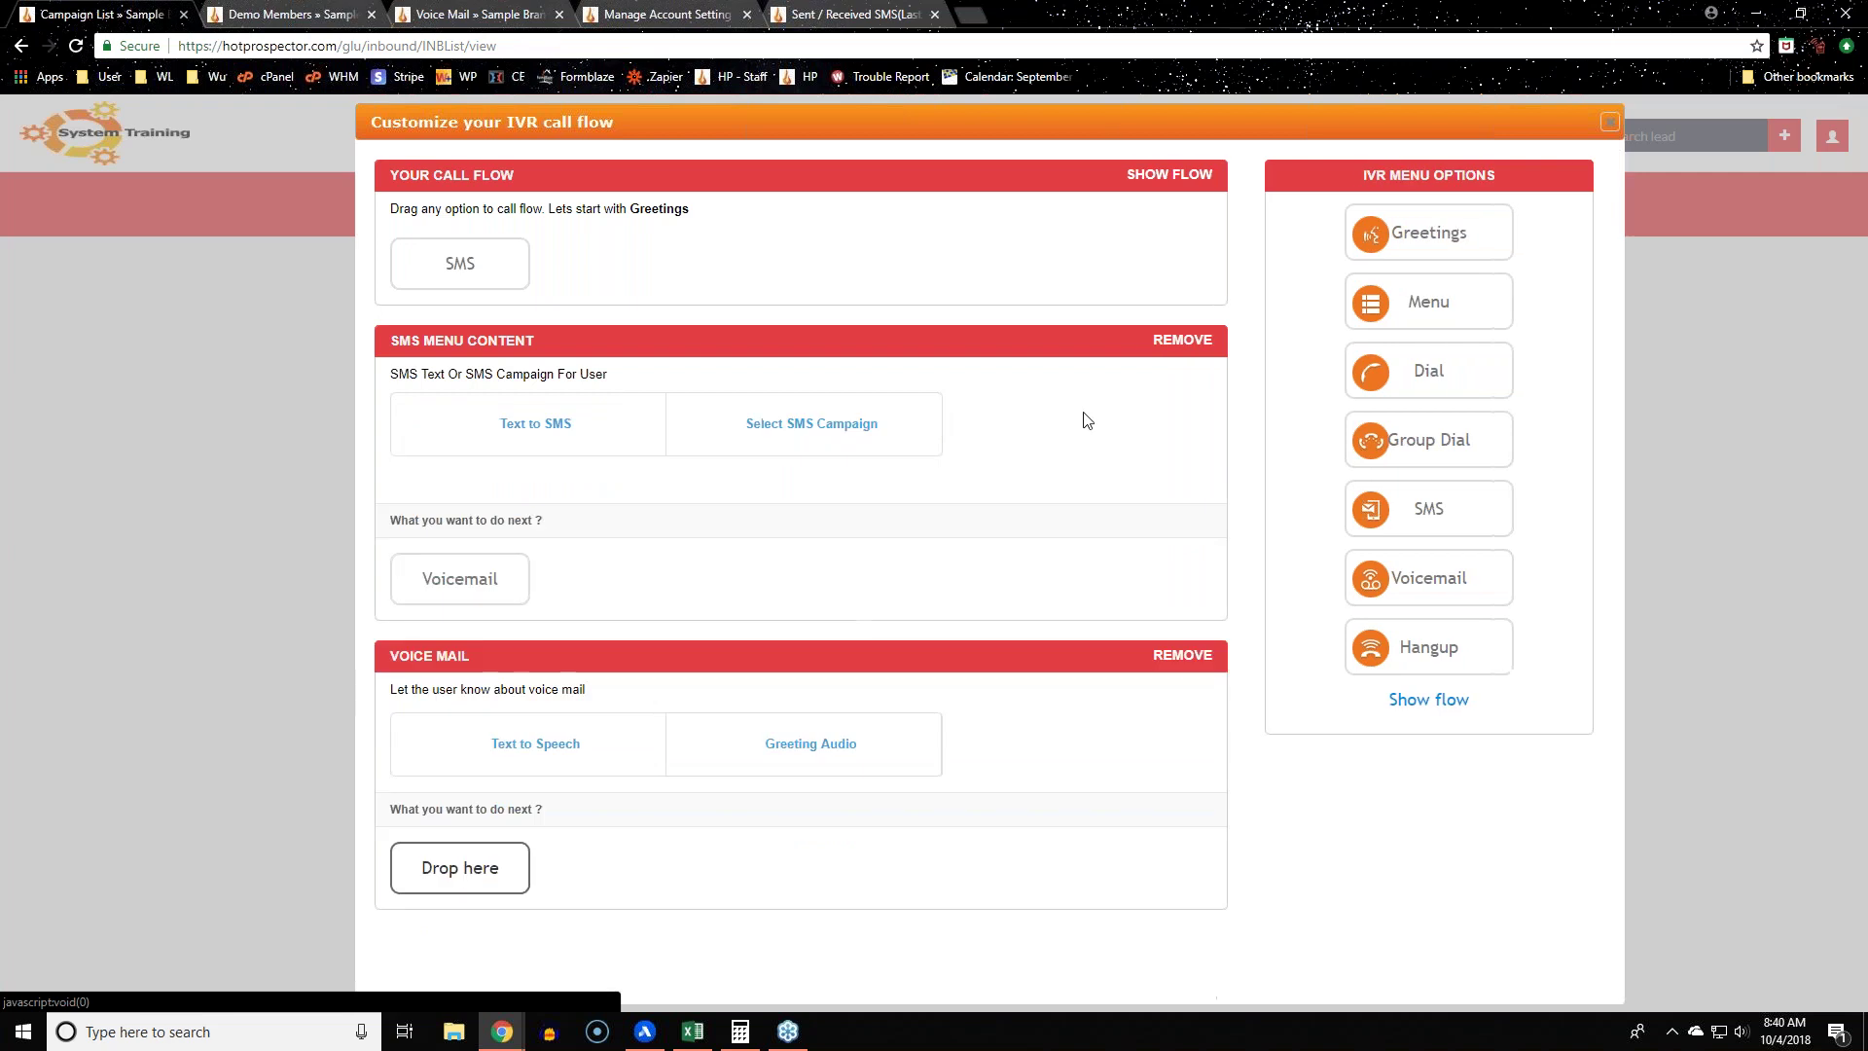
pyautogui.click(625, 750)
pyautogui.scroll(-1, 777, 757)
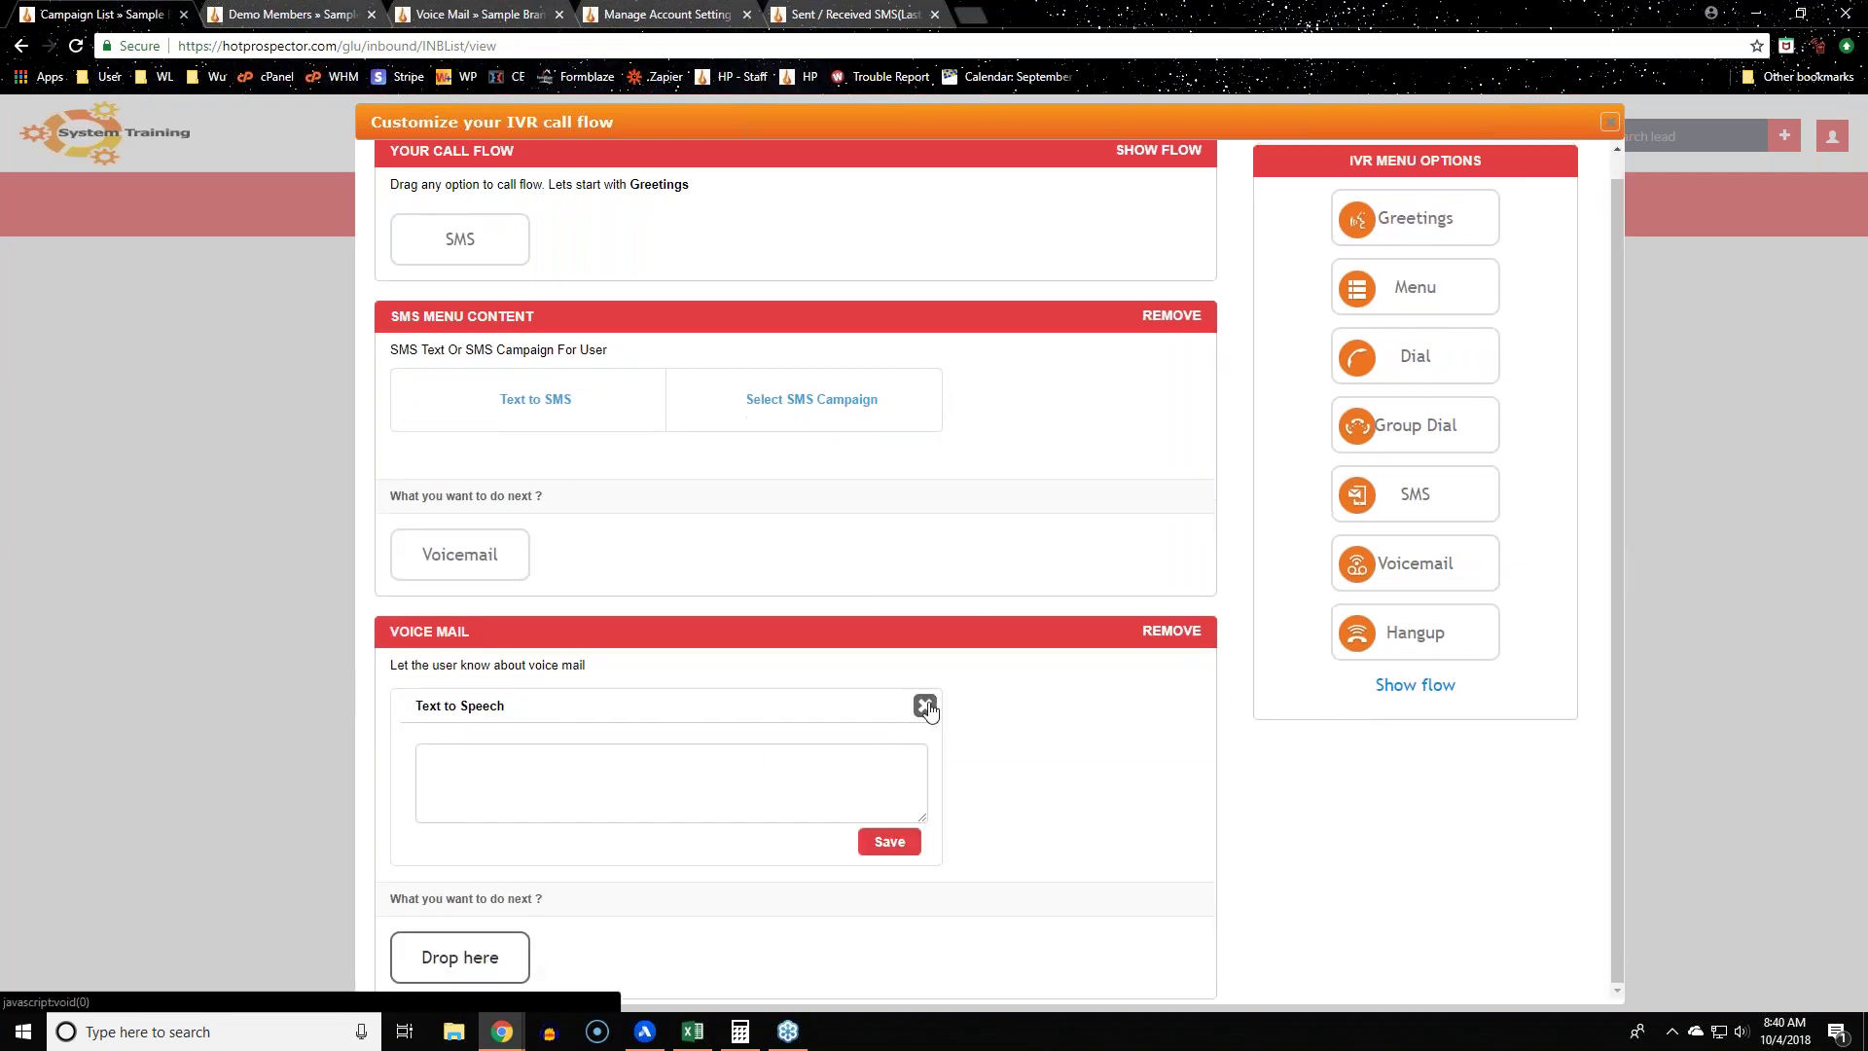
pyautogui.click(924, 704)
pyautogui.click(805, 767)
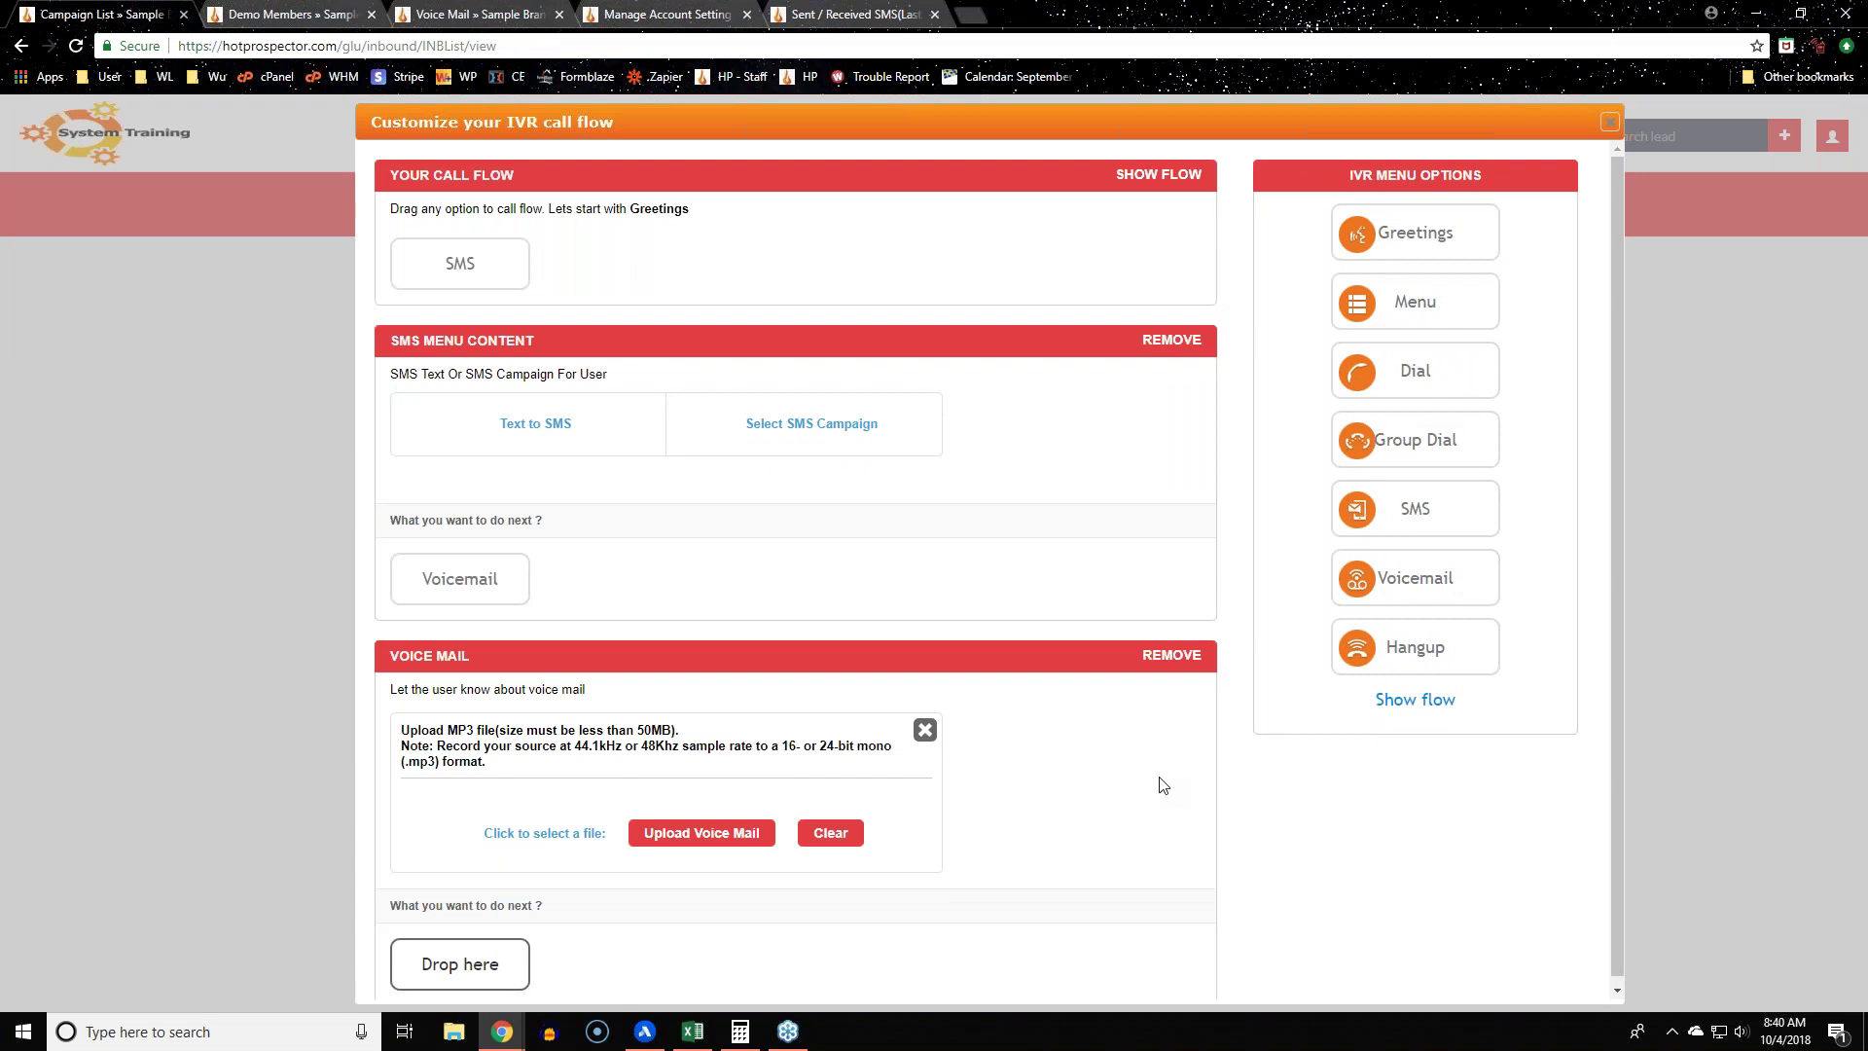
pyautogui.moveTo(403, 755); pyautogui.dragTo(489, 768)
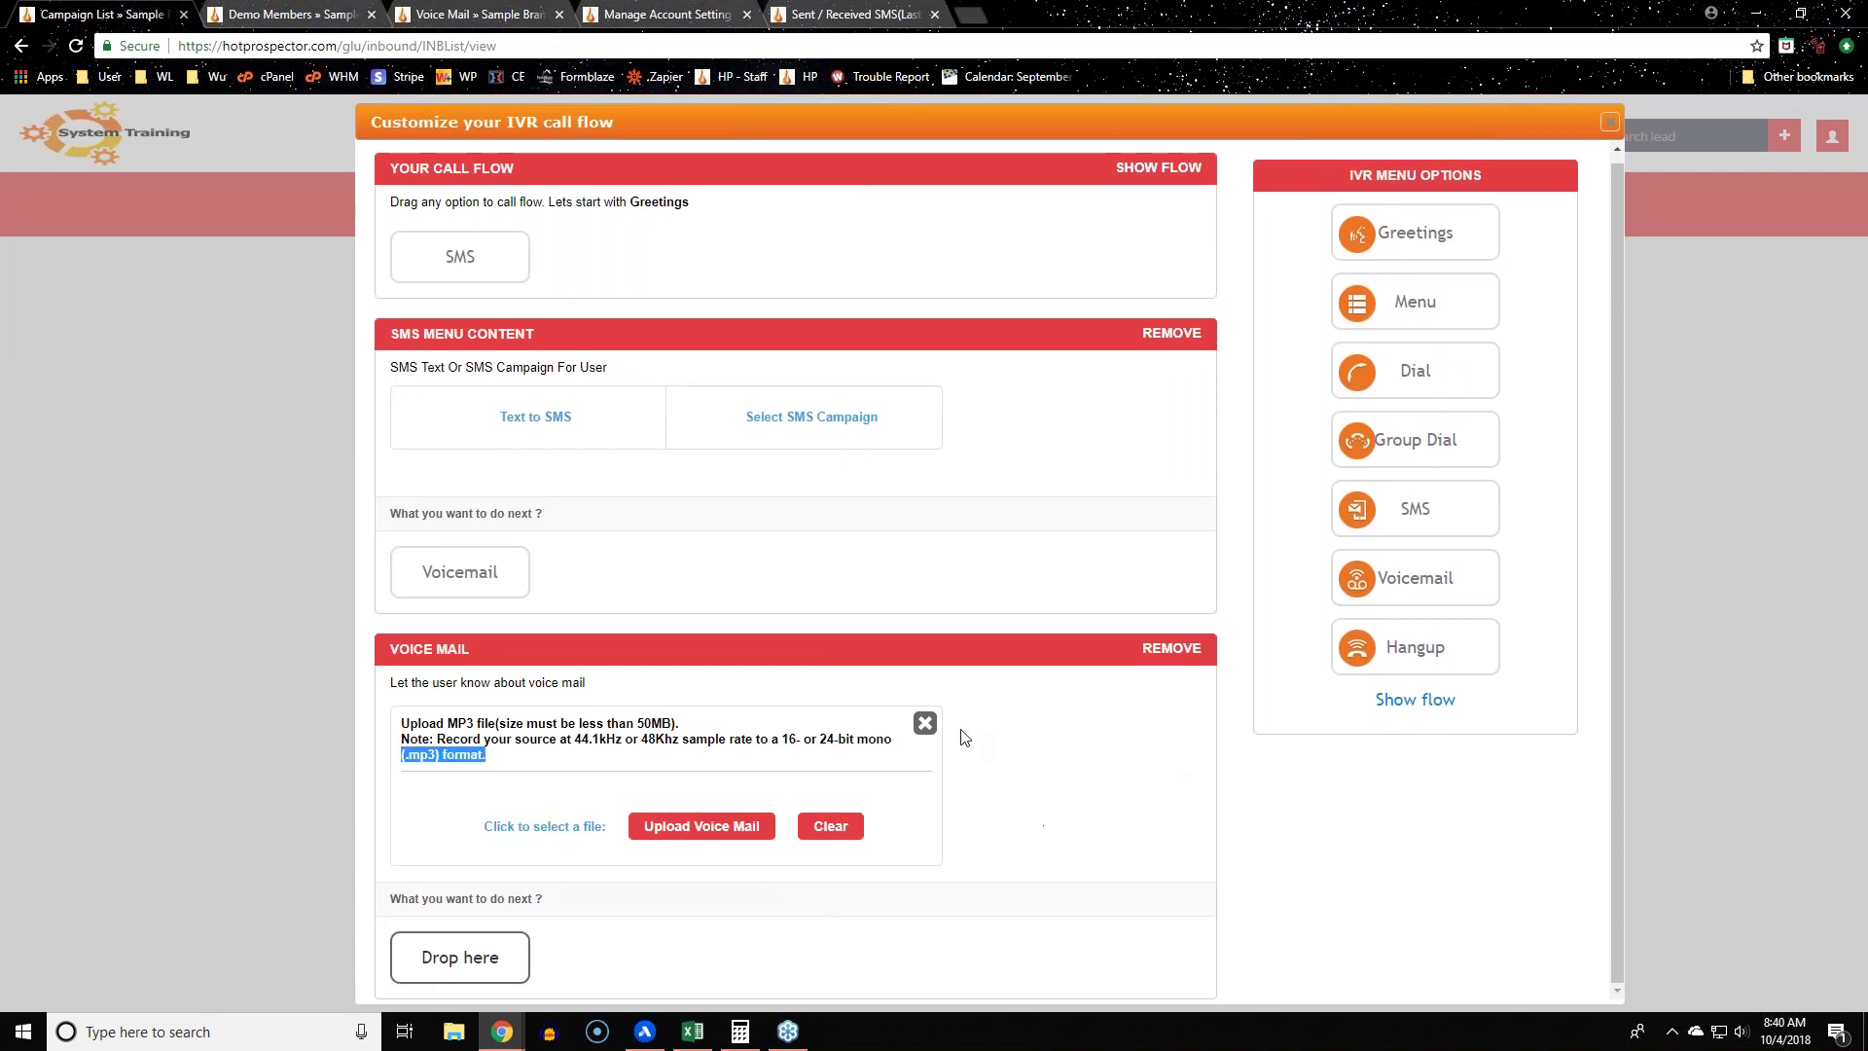
pyautogui.click(925, 721)
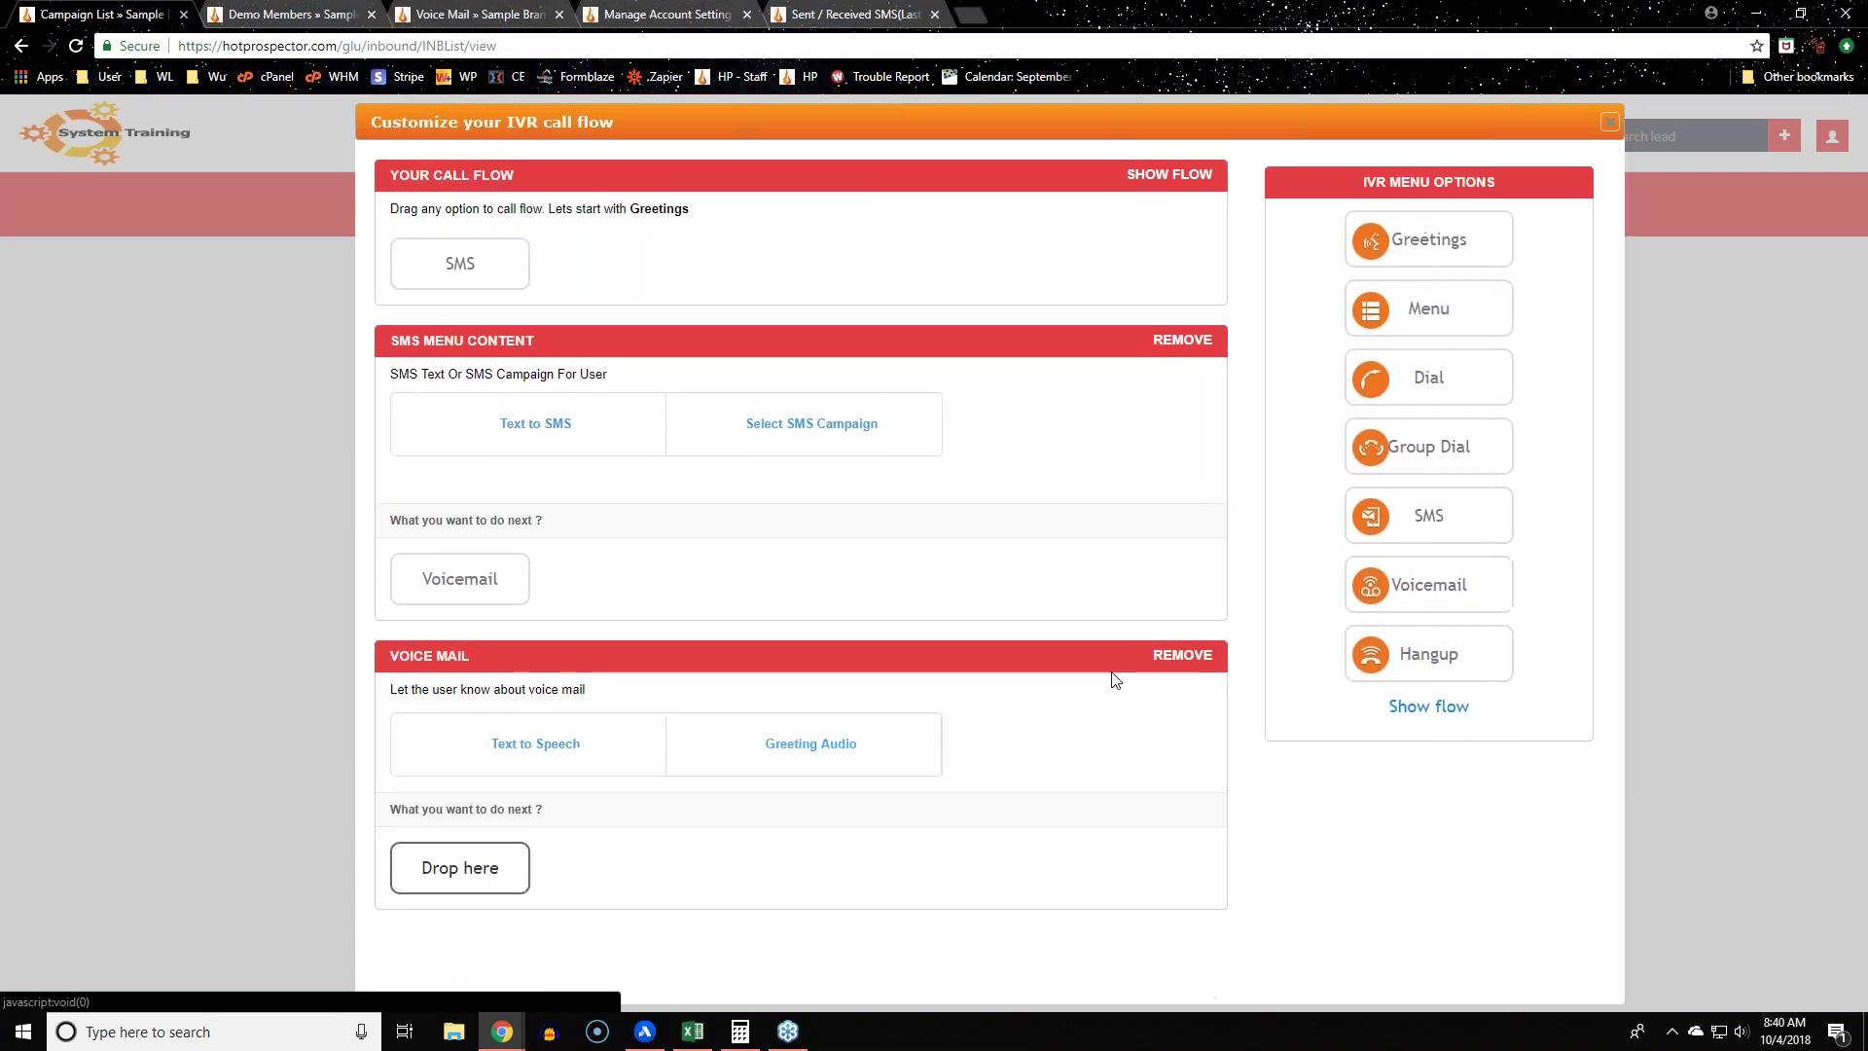
pyautogui.click(1177, 342)
# Step: Confirm the SMS removal and save the voicemail message 'Thank you for calling, please leave us a voicemail.'
pyautogui.click(1029, 175)
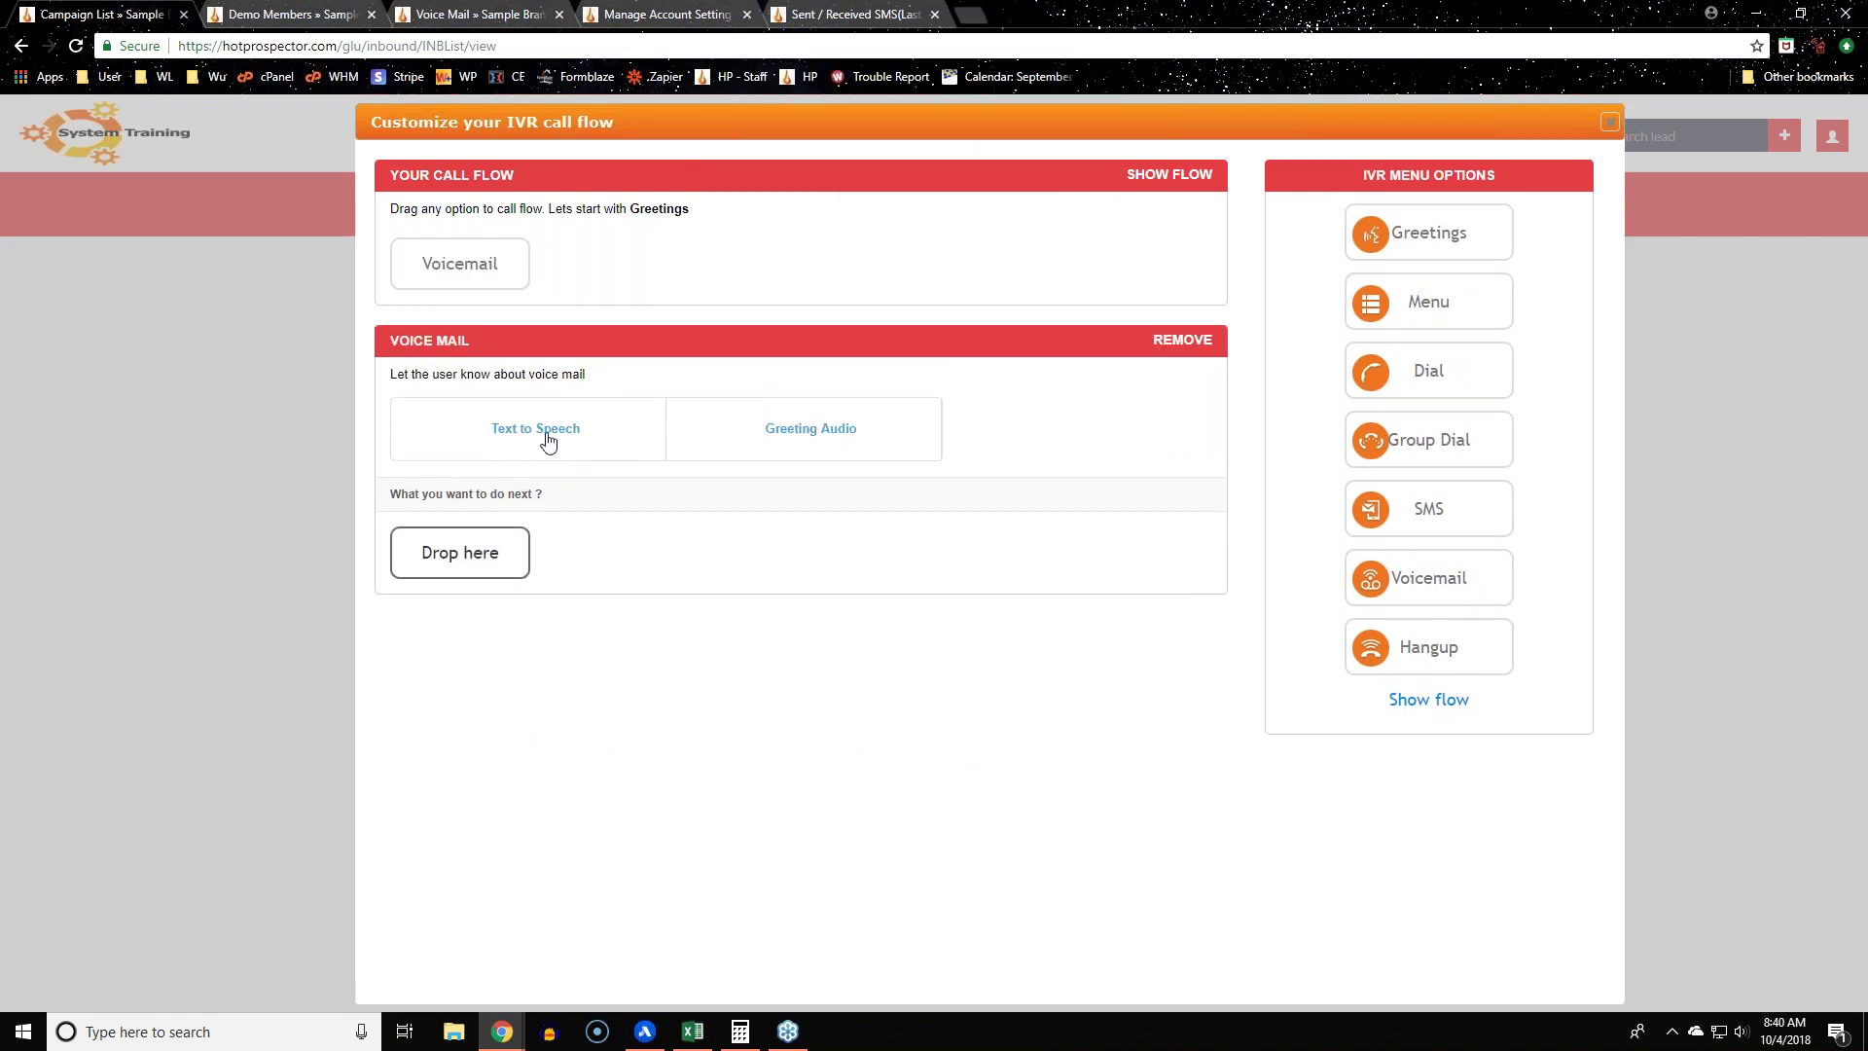
pyautogui.click(603, 433)
pyautogui.click(675, 511)
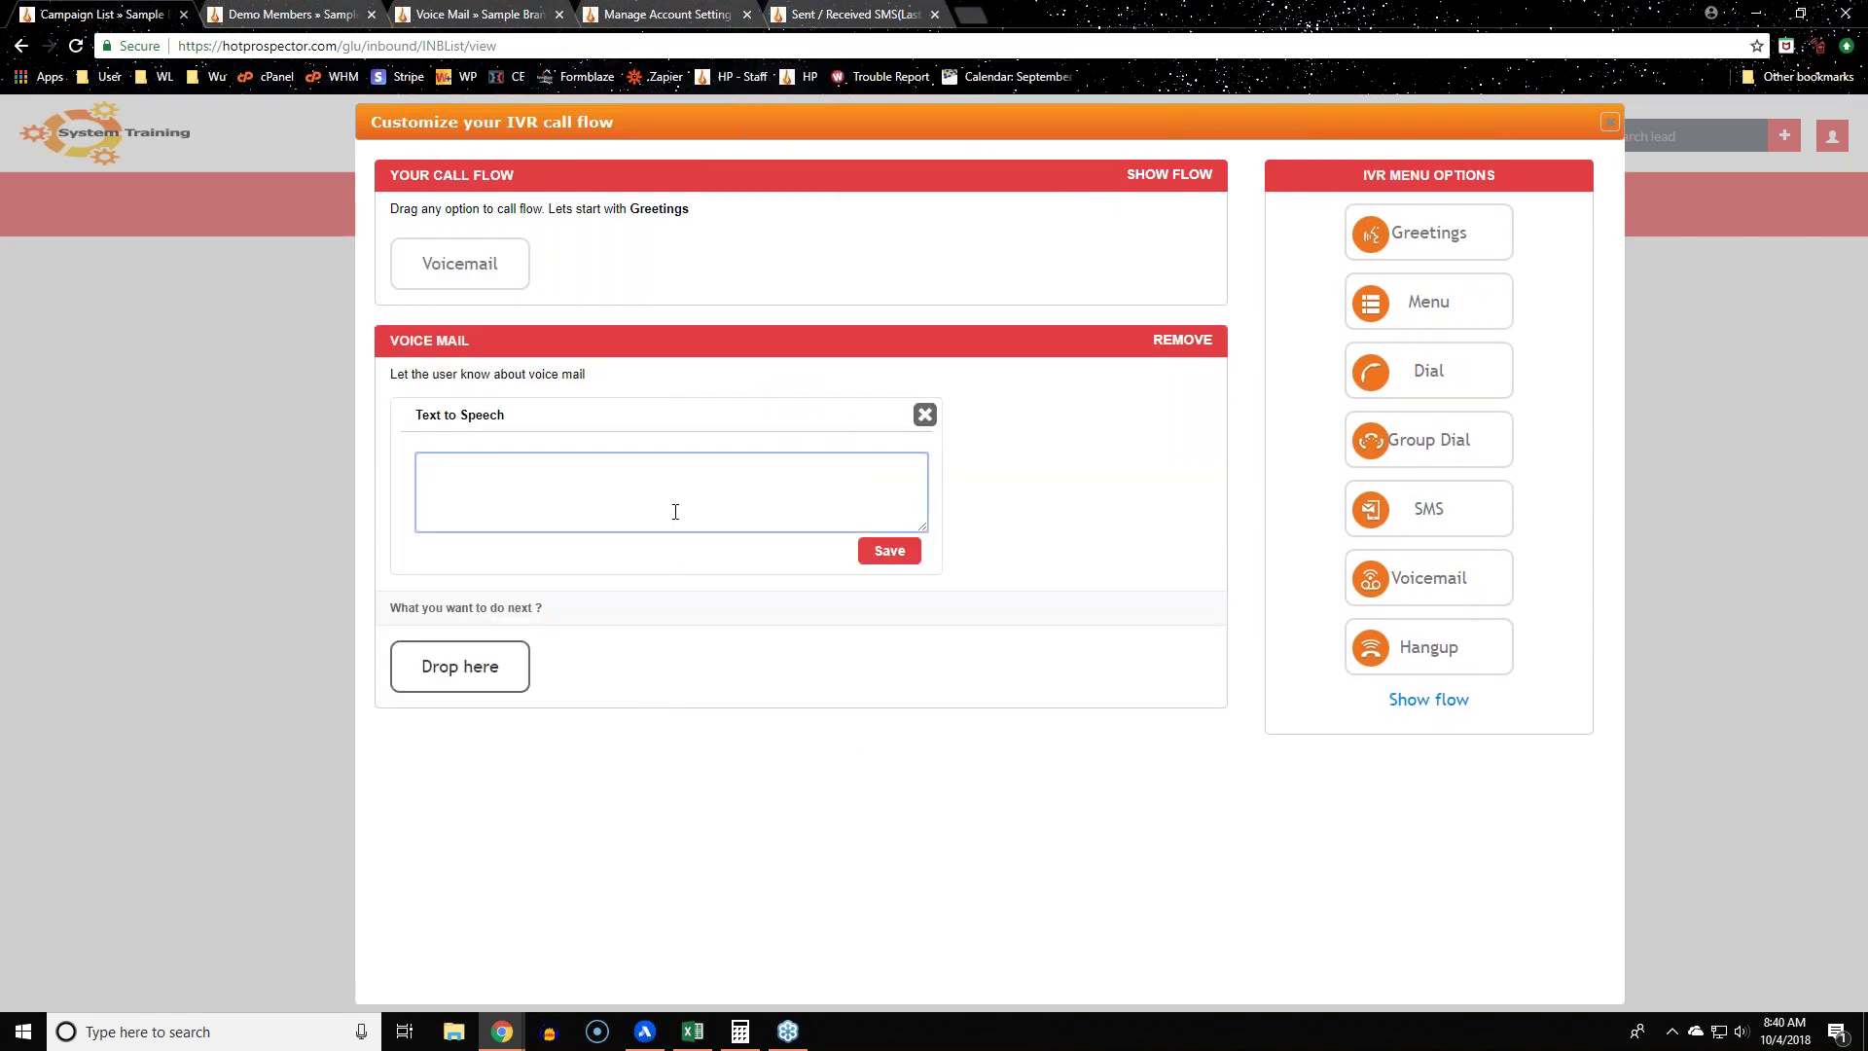
pyautogui.write('Thank you for ')
pyautogui.write('voicemail')
pyautogui.click(868, 559)
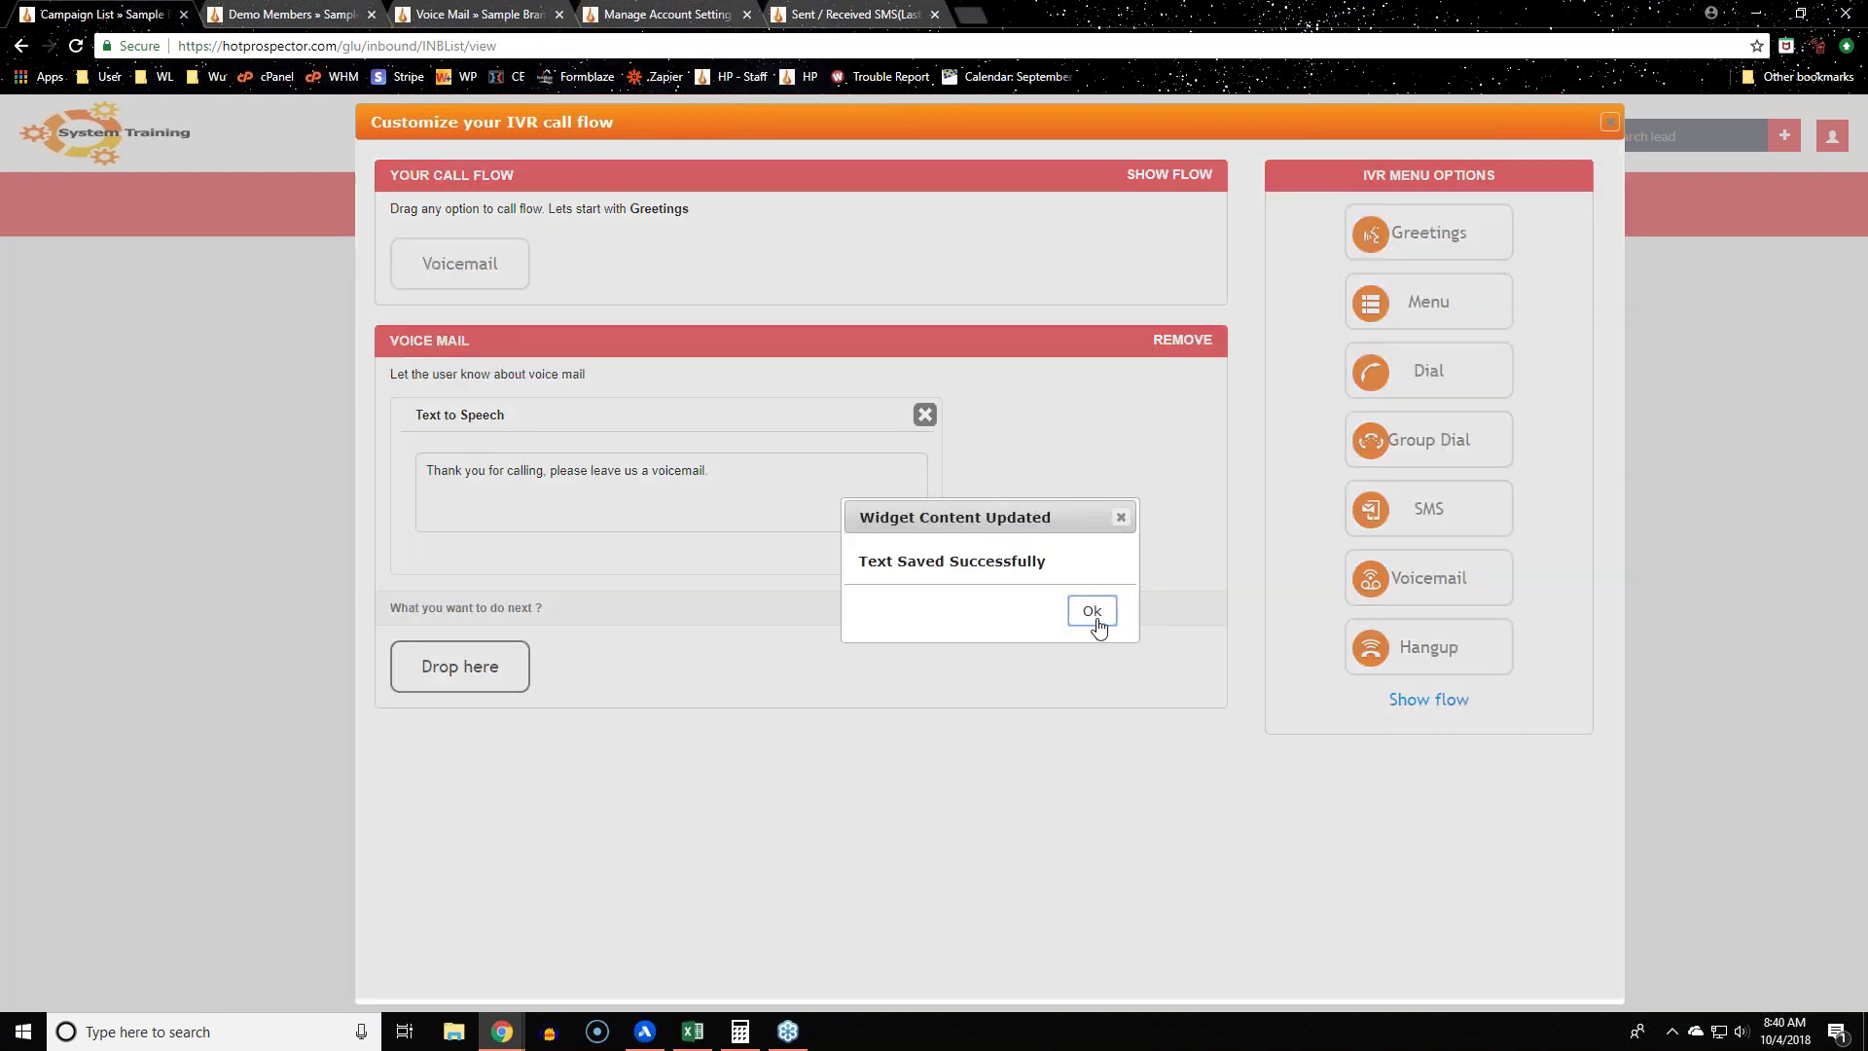
pyautogui.click(1092, 621)
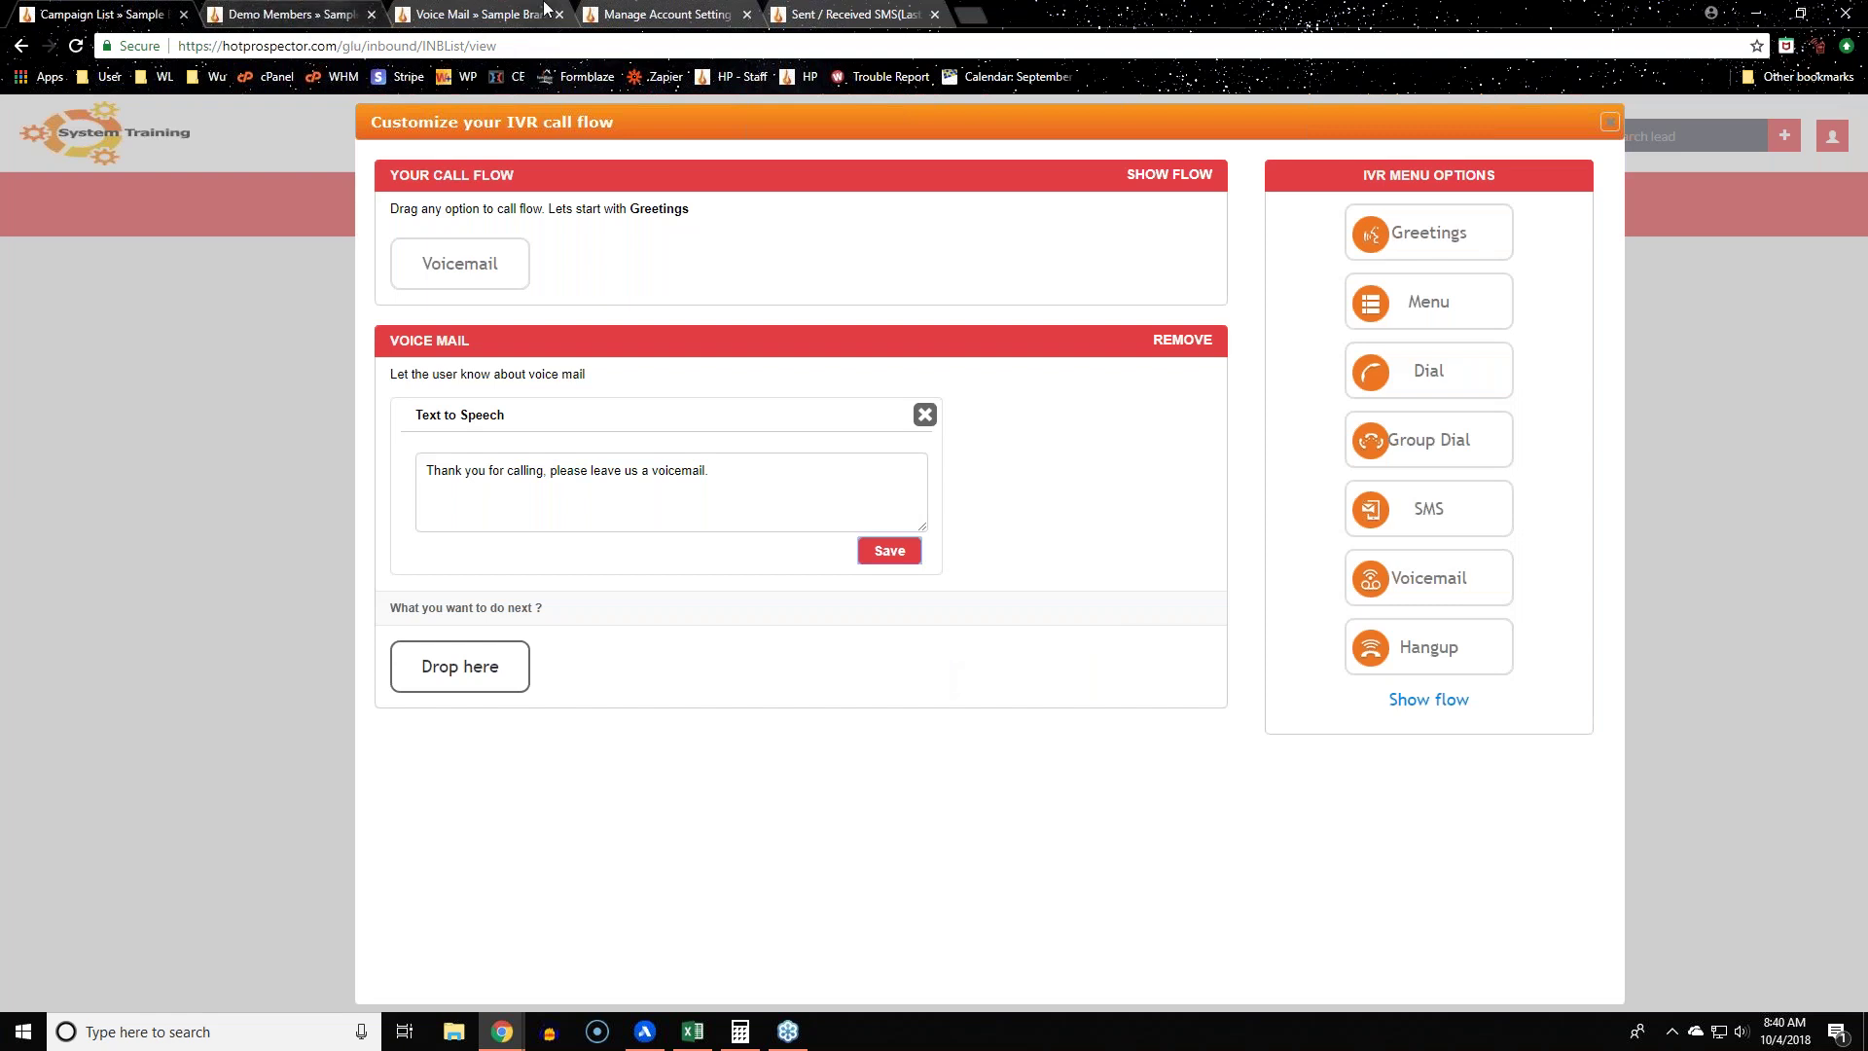
# Step: Open the Inbound > Campaign List from the Voice Mail tab
pyautogui.click(545, 12)
pyautogui.moveTo(728, 206)
pyautogui.click(736, 256)
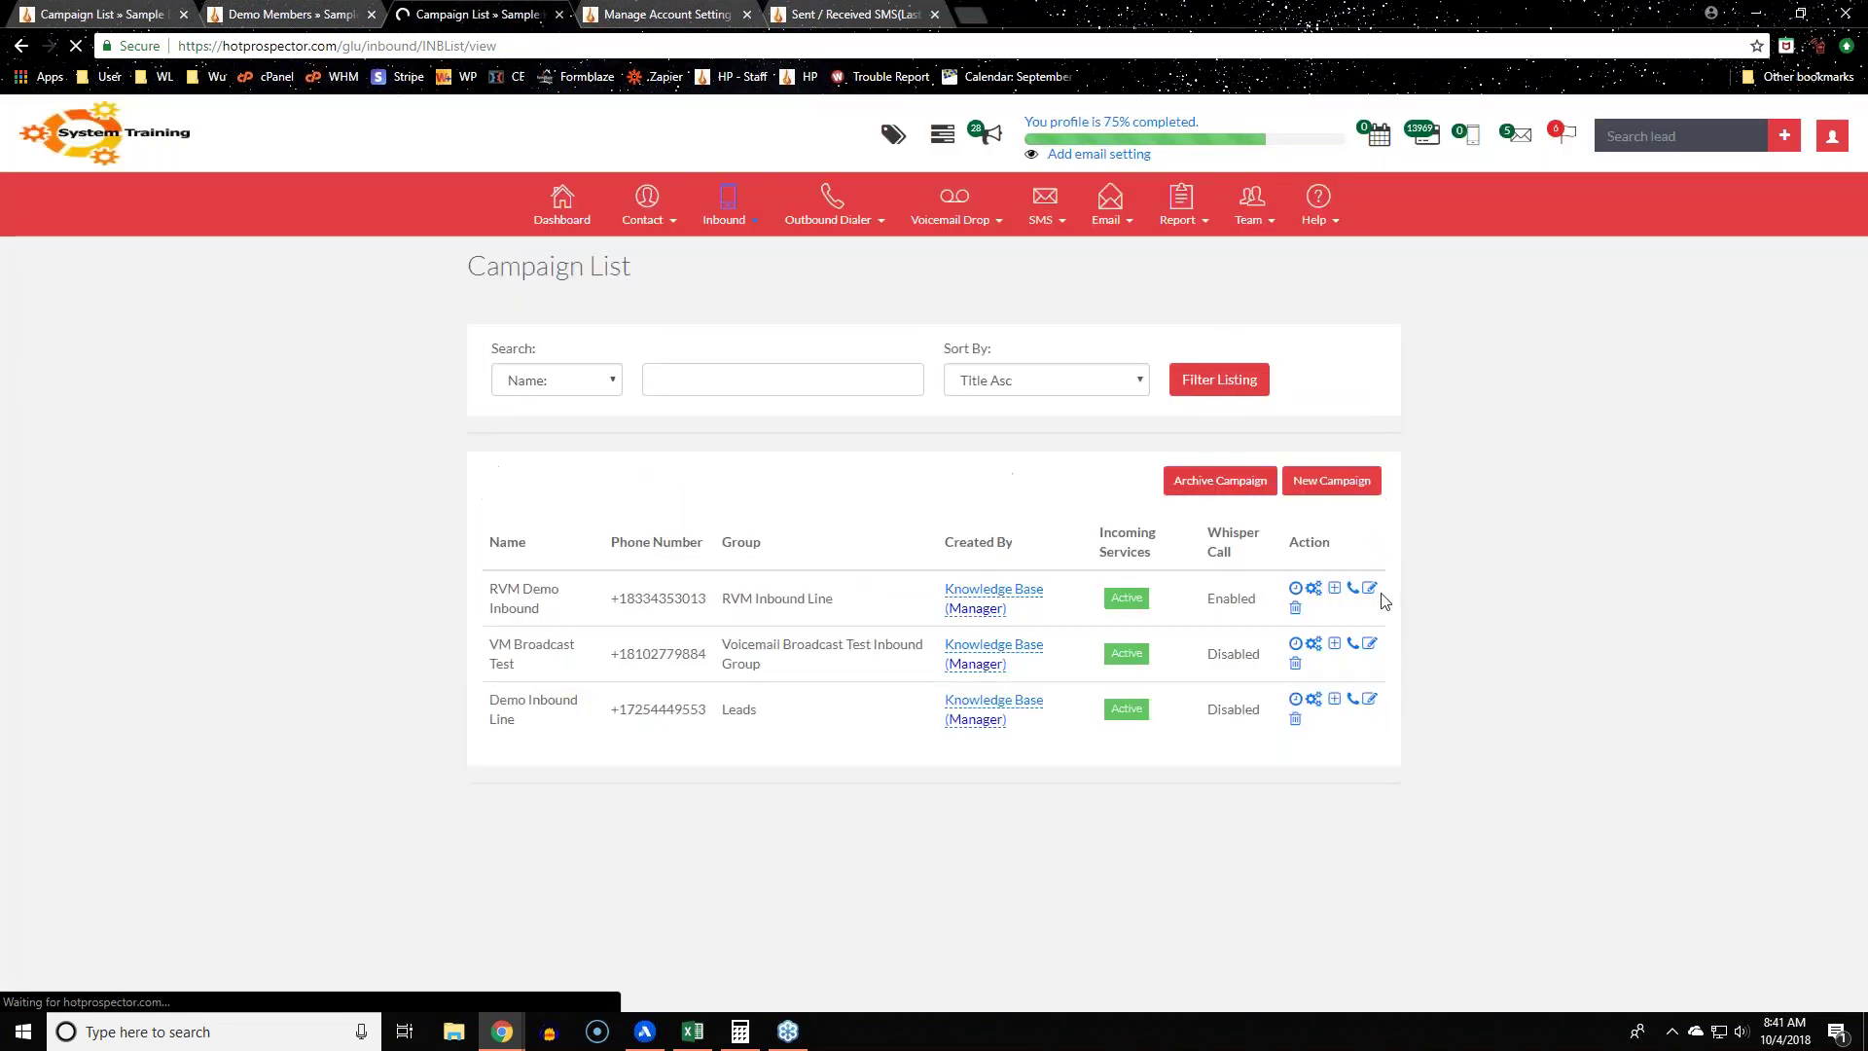
# Step: Check RVM Demo Inbound's Voicemail Notification, re-save the voicemail message, and end the flow with Hangup
pyautogui.click(1380, 592)
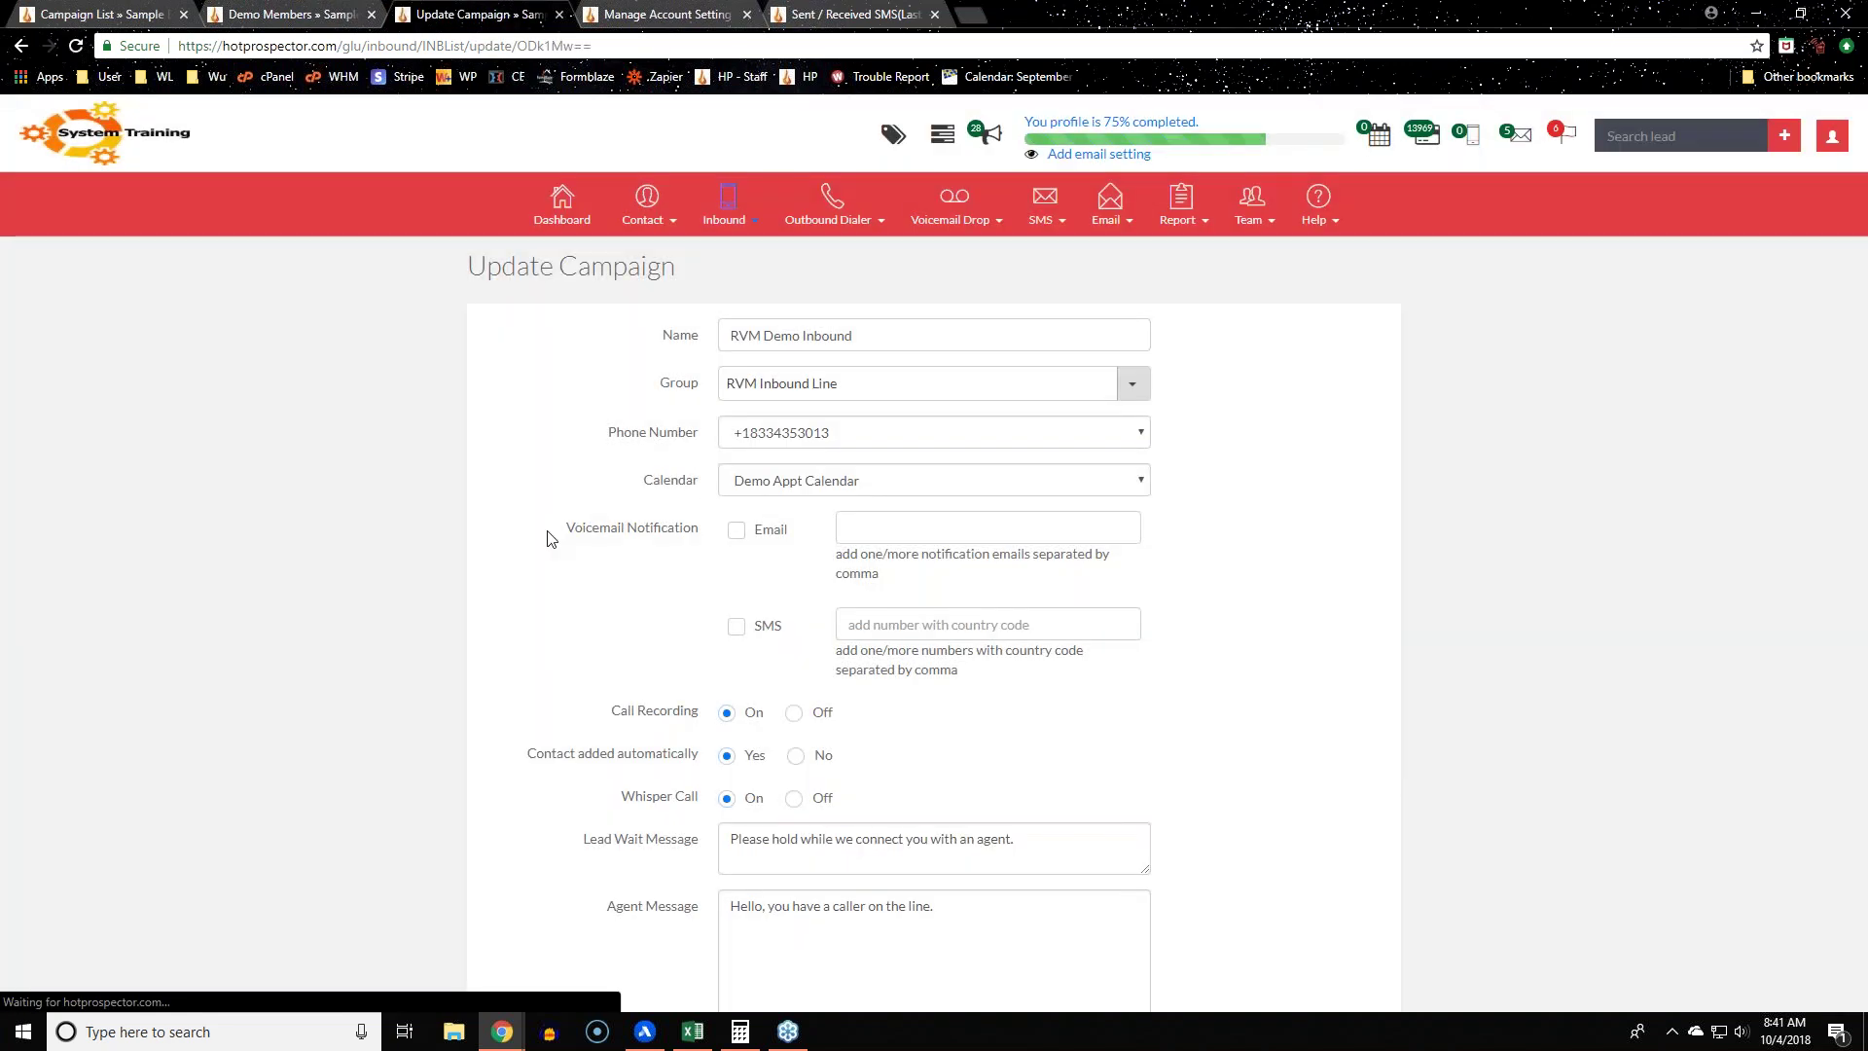
pyautogui.tripleClick(546, 534)
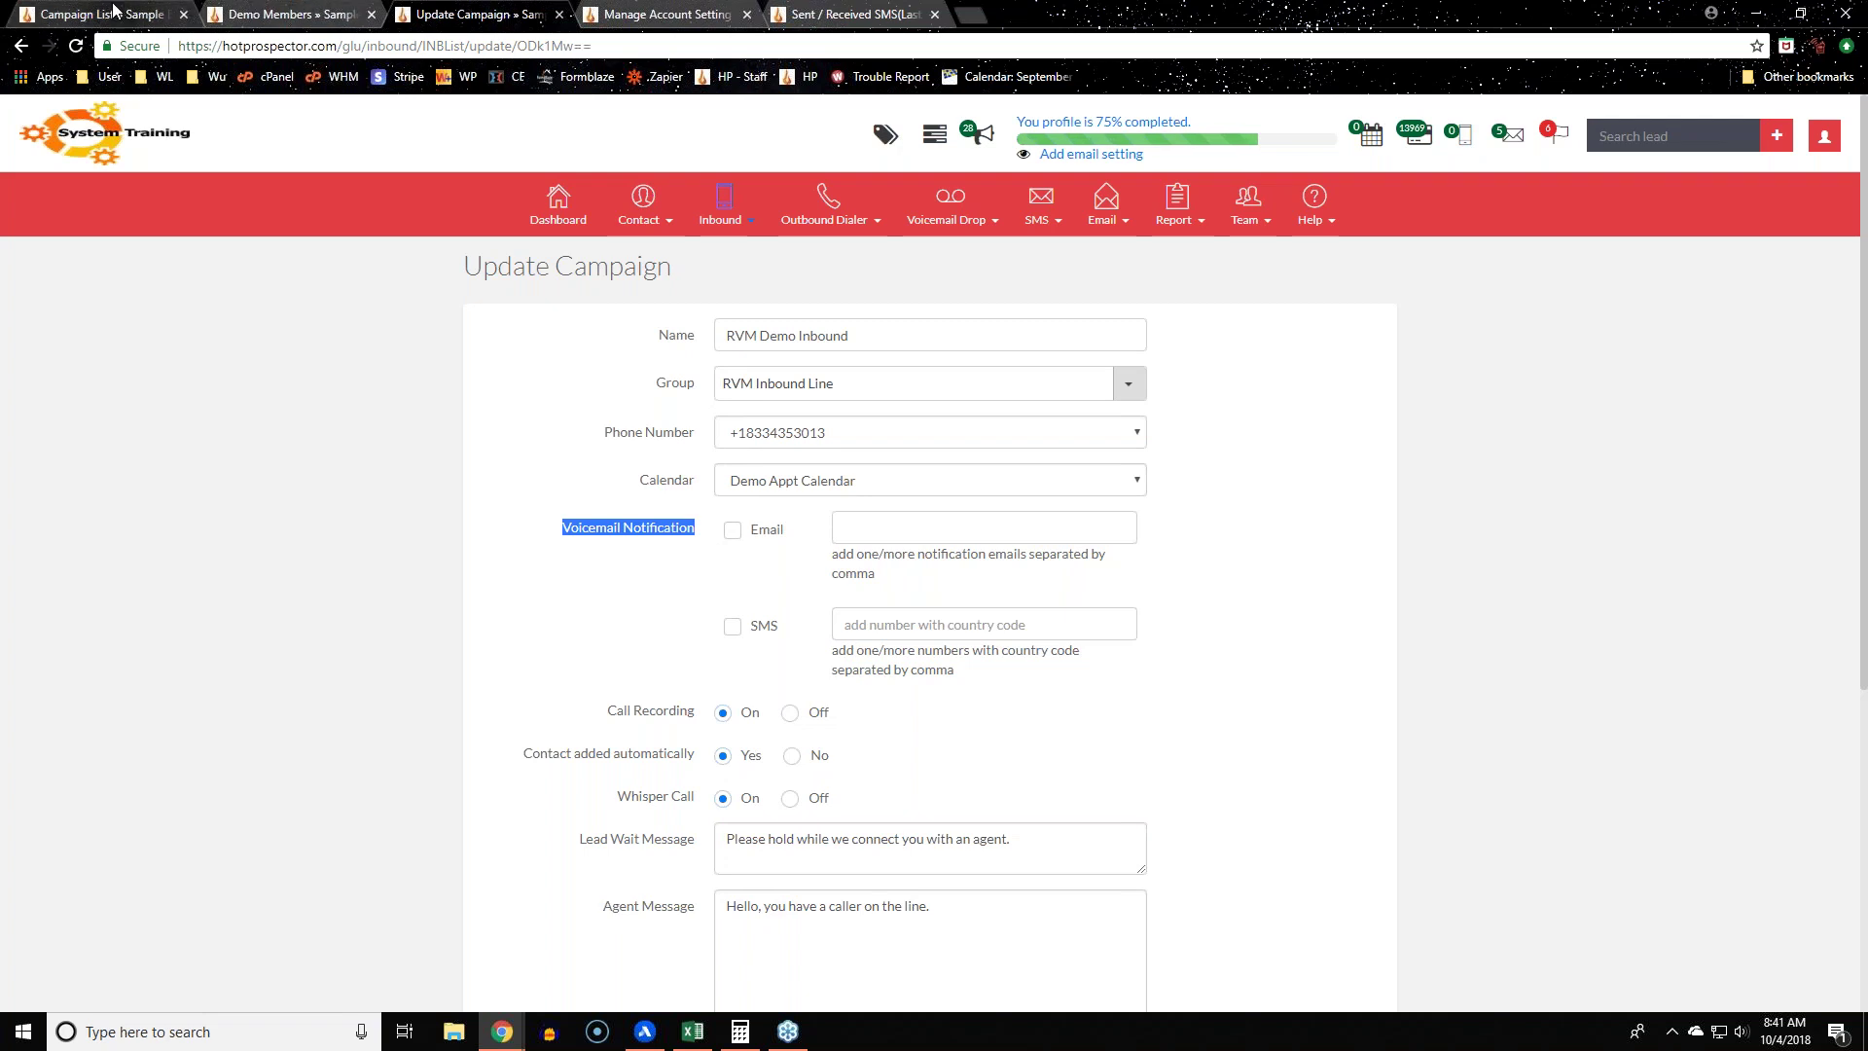
pyautogui.click(126, 16)
pyautogui.click(903, 552)
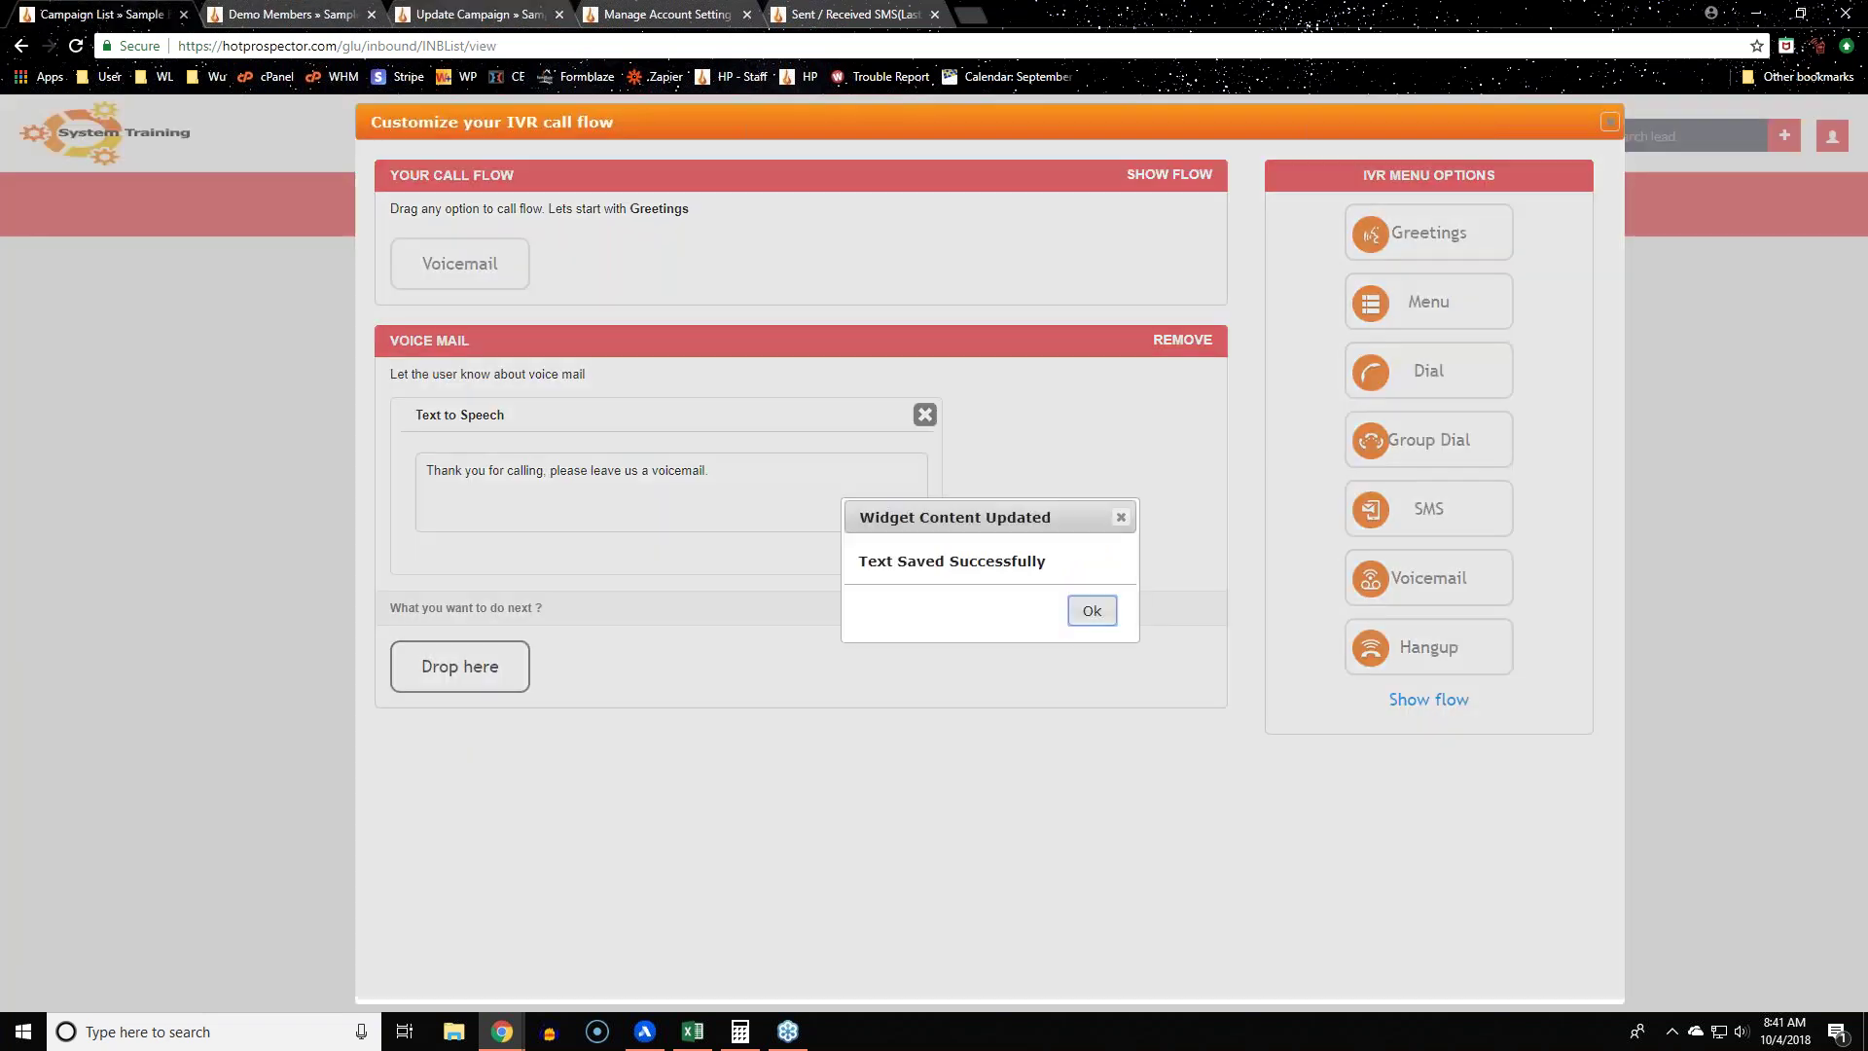
pyautogui.click(1095, 611)
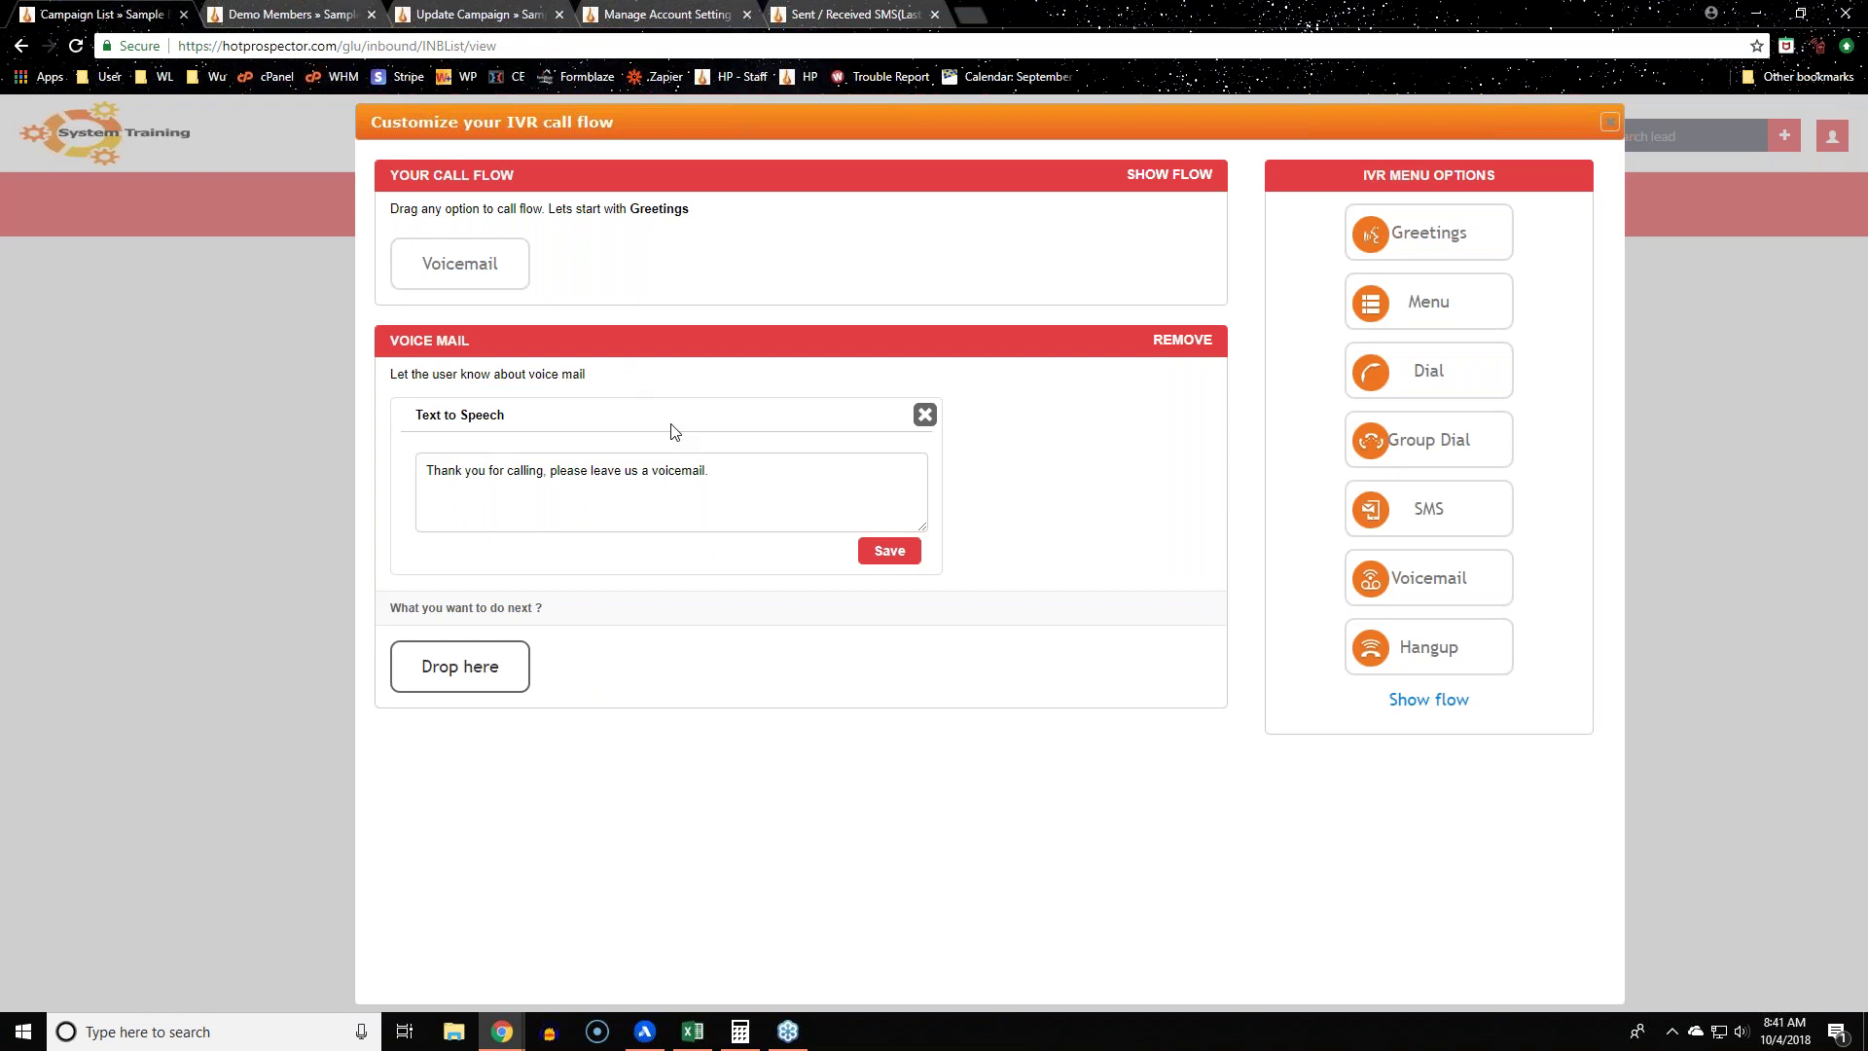
pyautogui.moveTo(1473, 662); pyautogui.dragTo(498, 689)
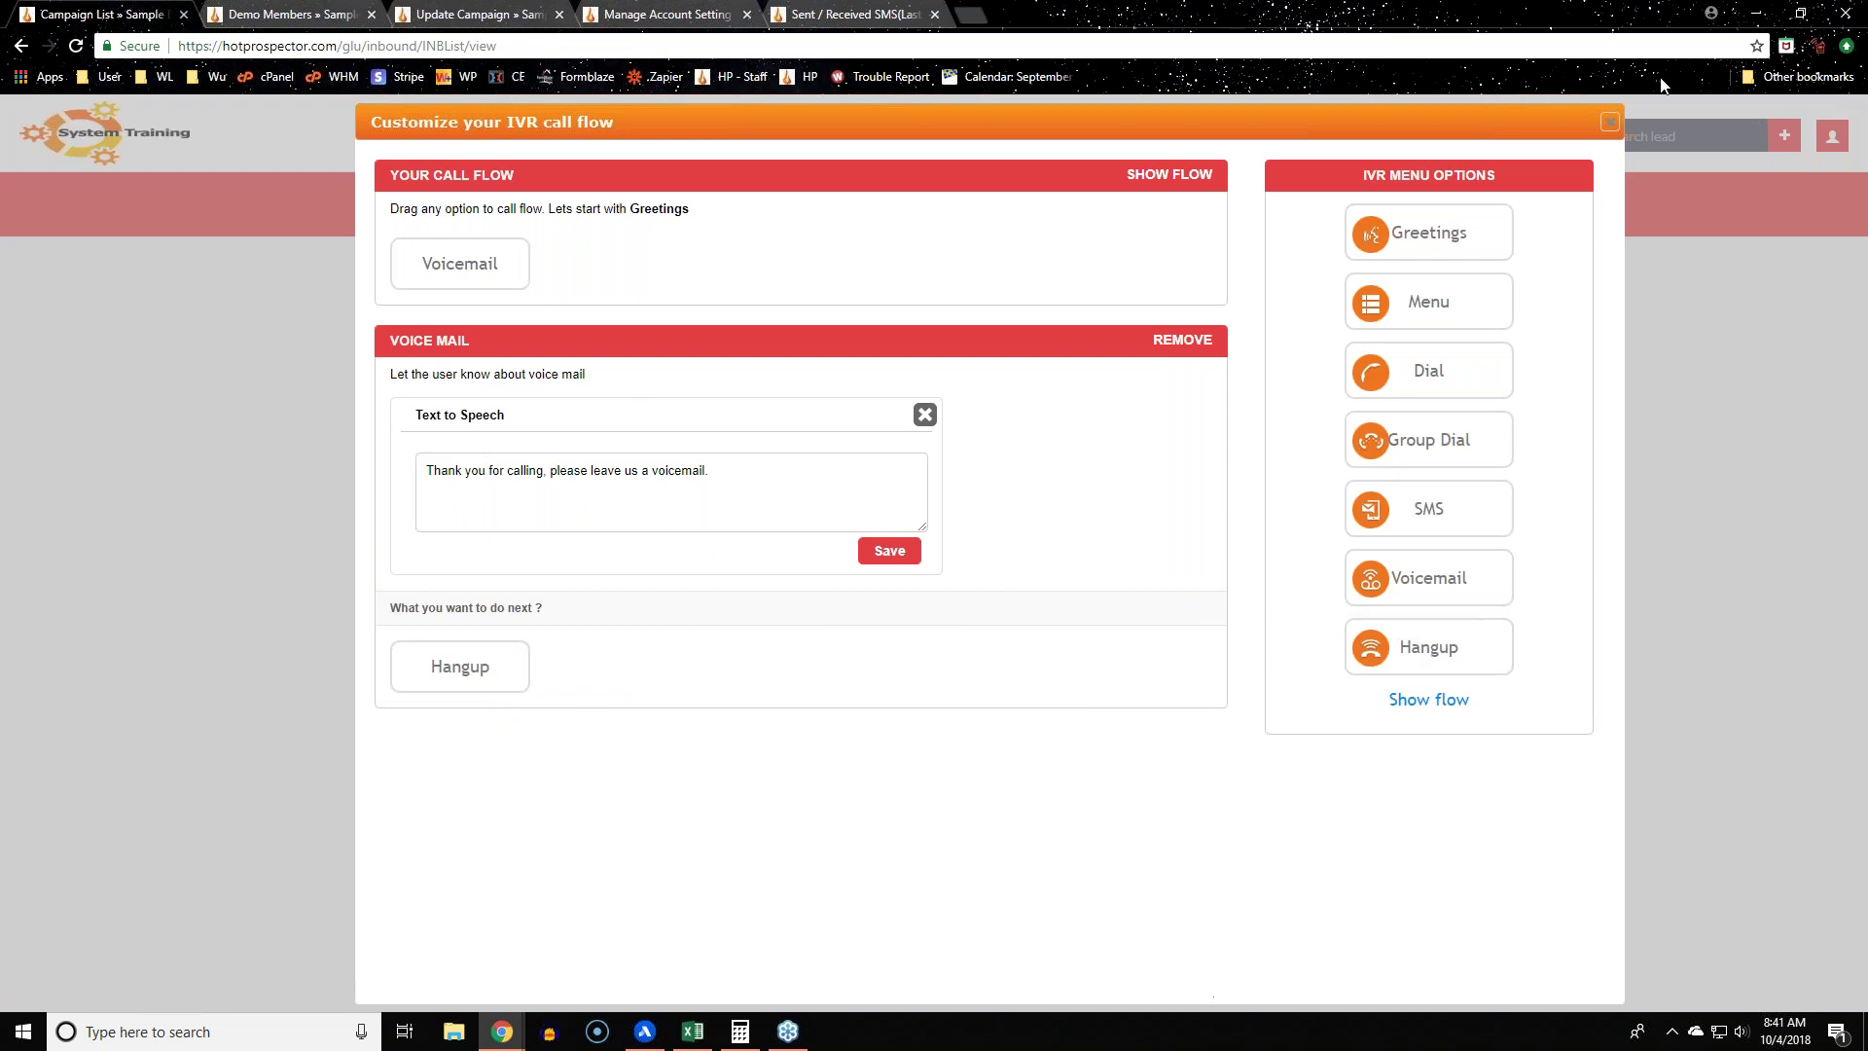
pyautogui.click(1609, 123)
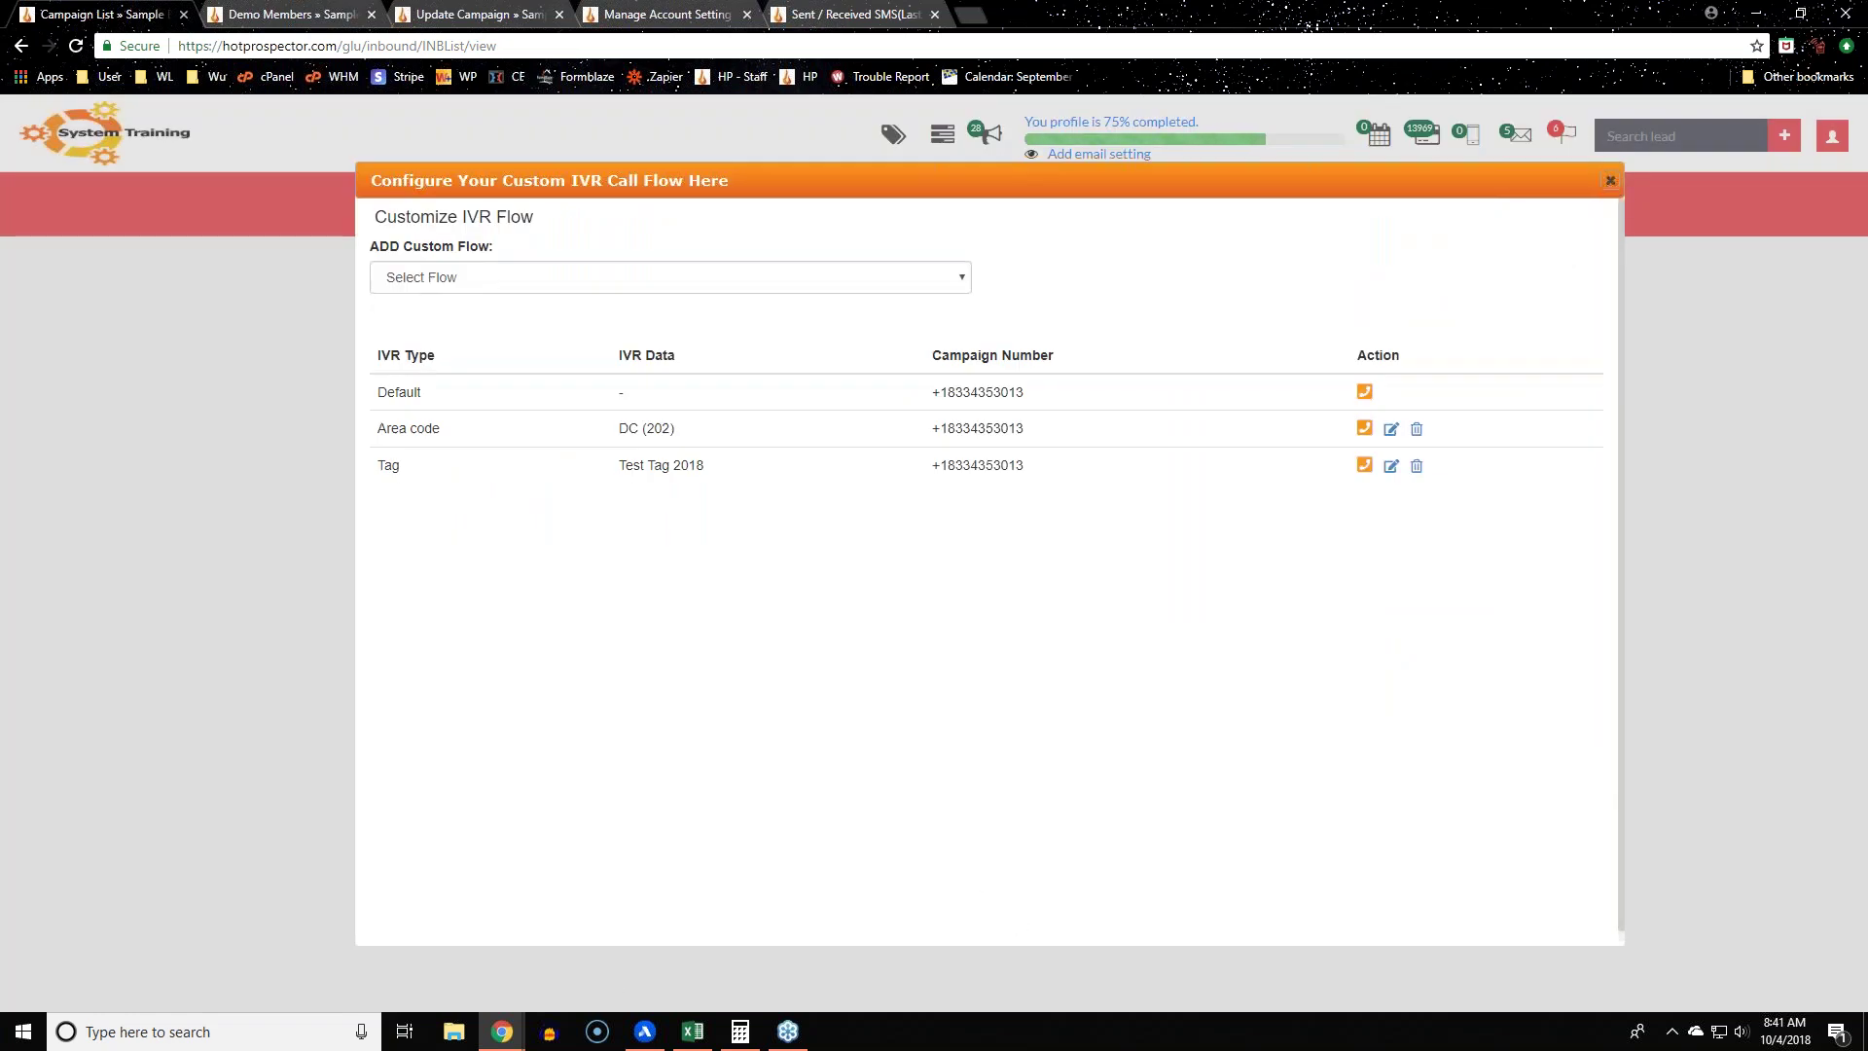
# Step: Reopen RVM Demo Inbound's call flows and inspect the empty Area code DC (202) flow builder
pyautogui.click(1610, 180)
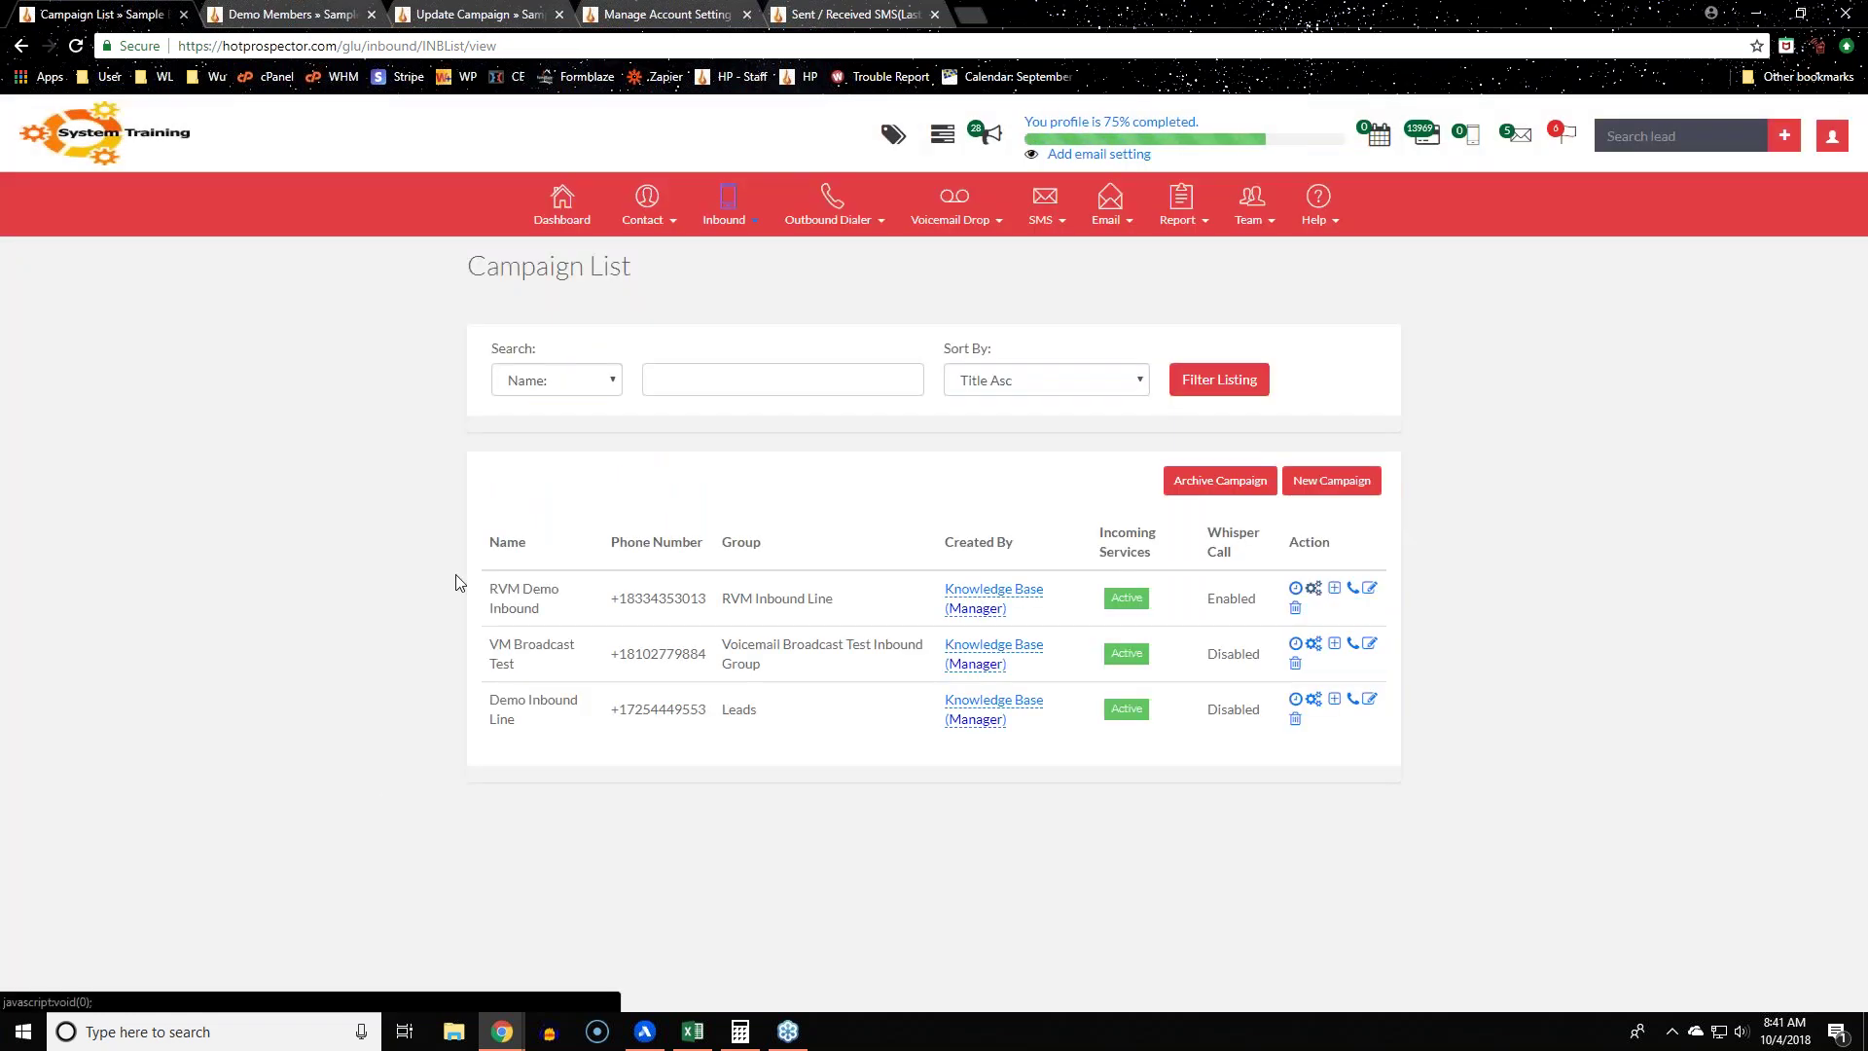
pyautogui.click(1314, 591)
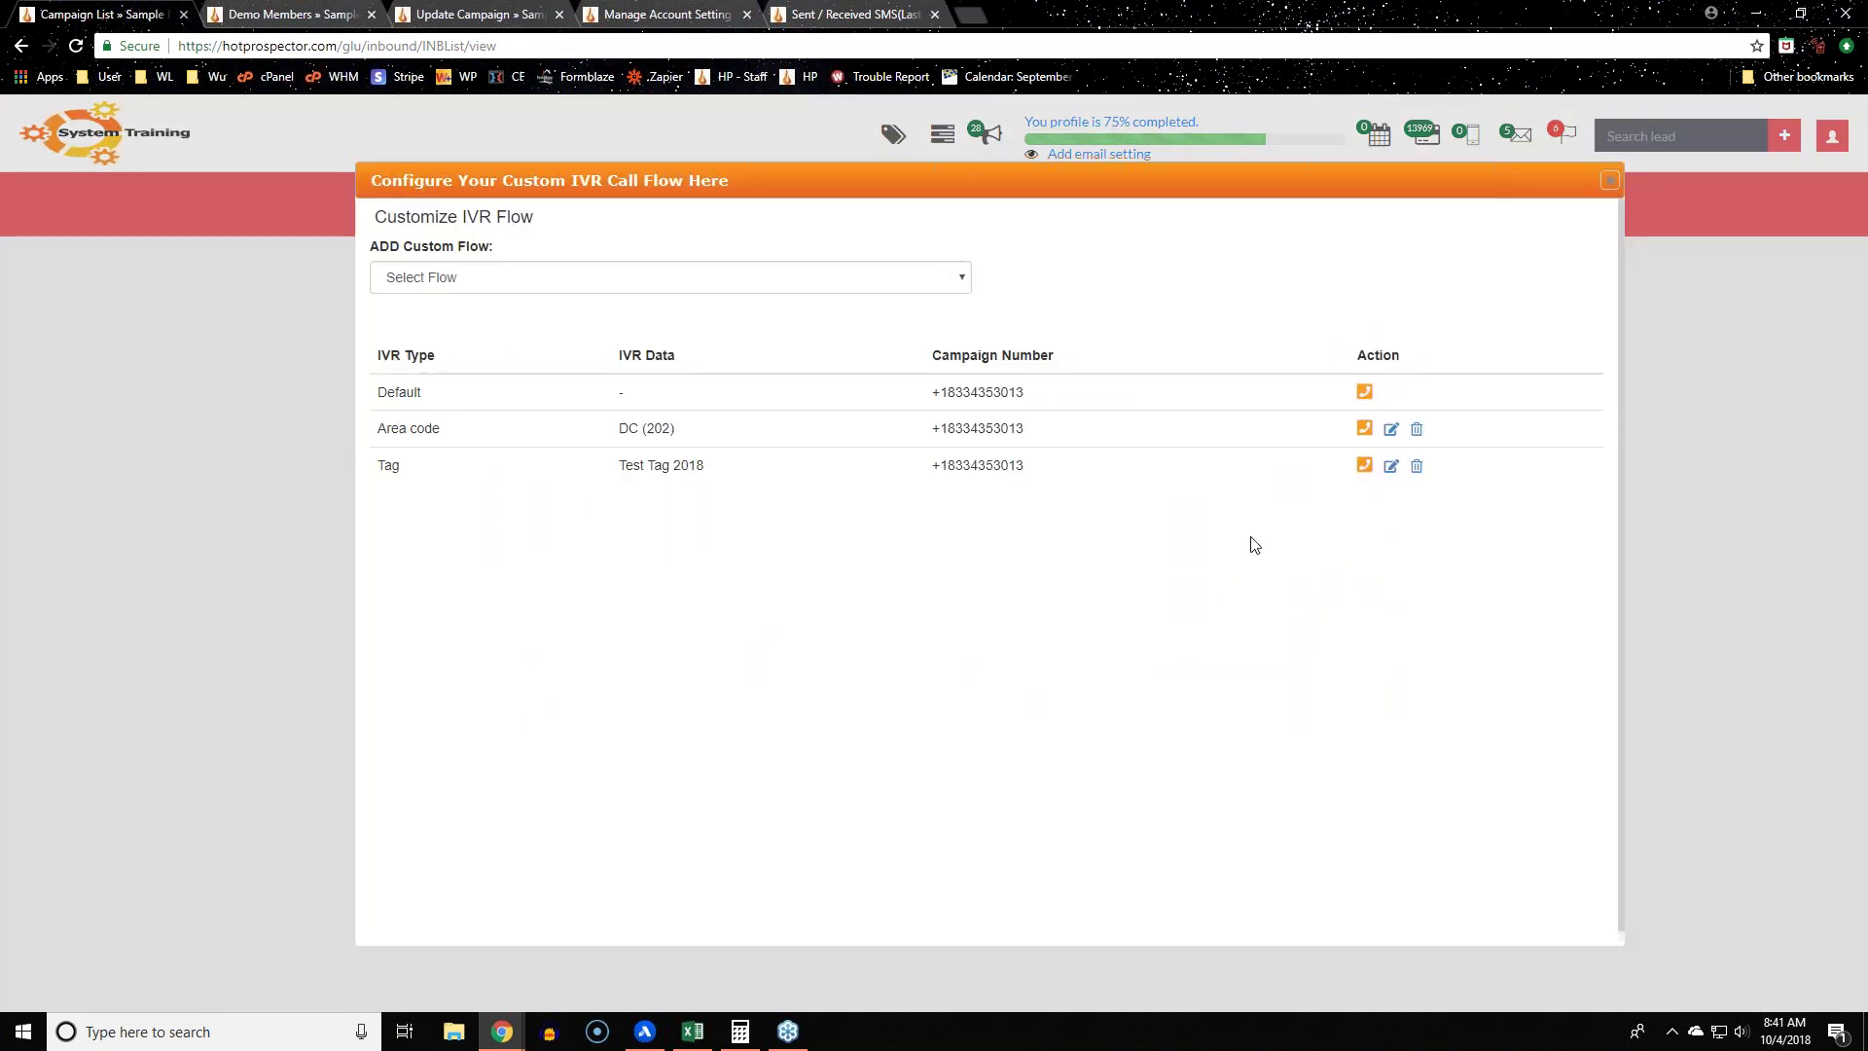
pyautogui.moveTo(613, 428); pyautogui.dragTo(734, 428)
pyautogui.moveTo(1056, 438); pyautogui.dragTo(921, 450)
pyautogui.click(1319, 444)
pyautogui.click(1364, 429)
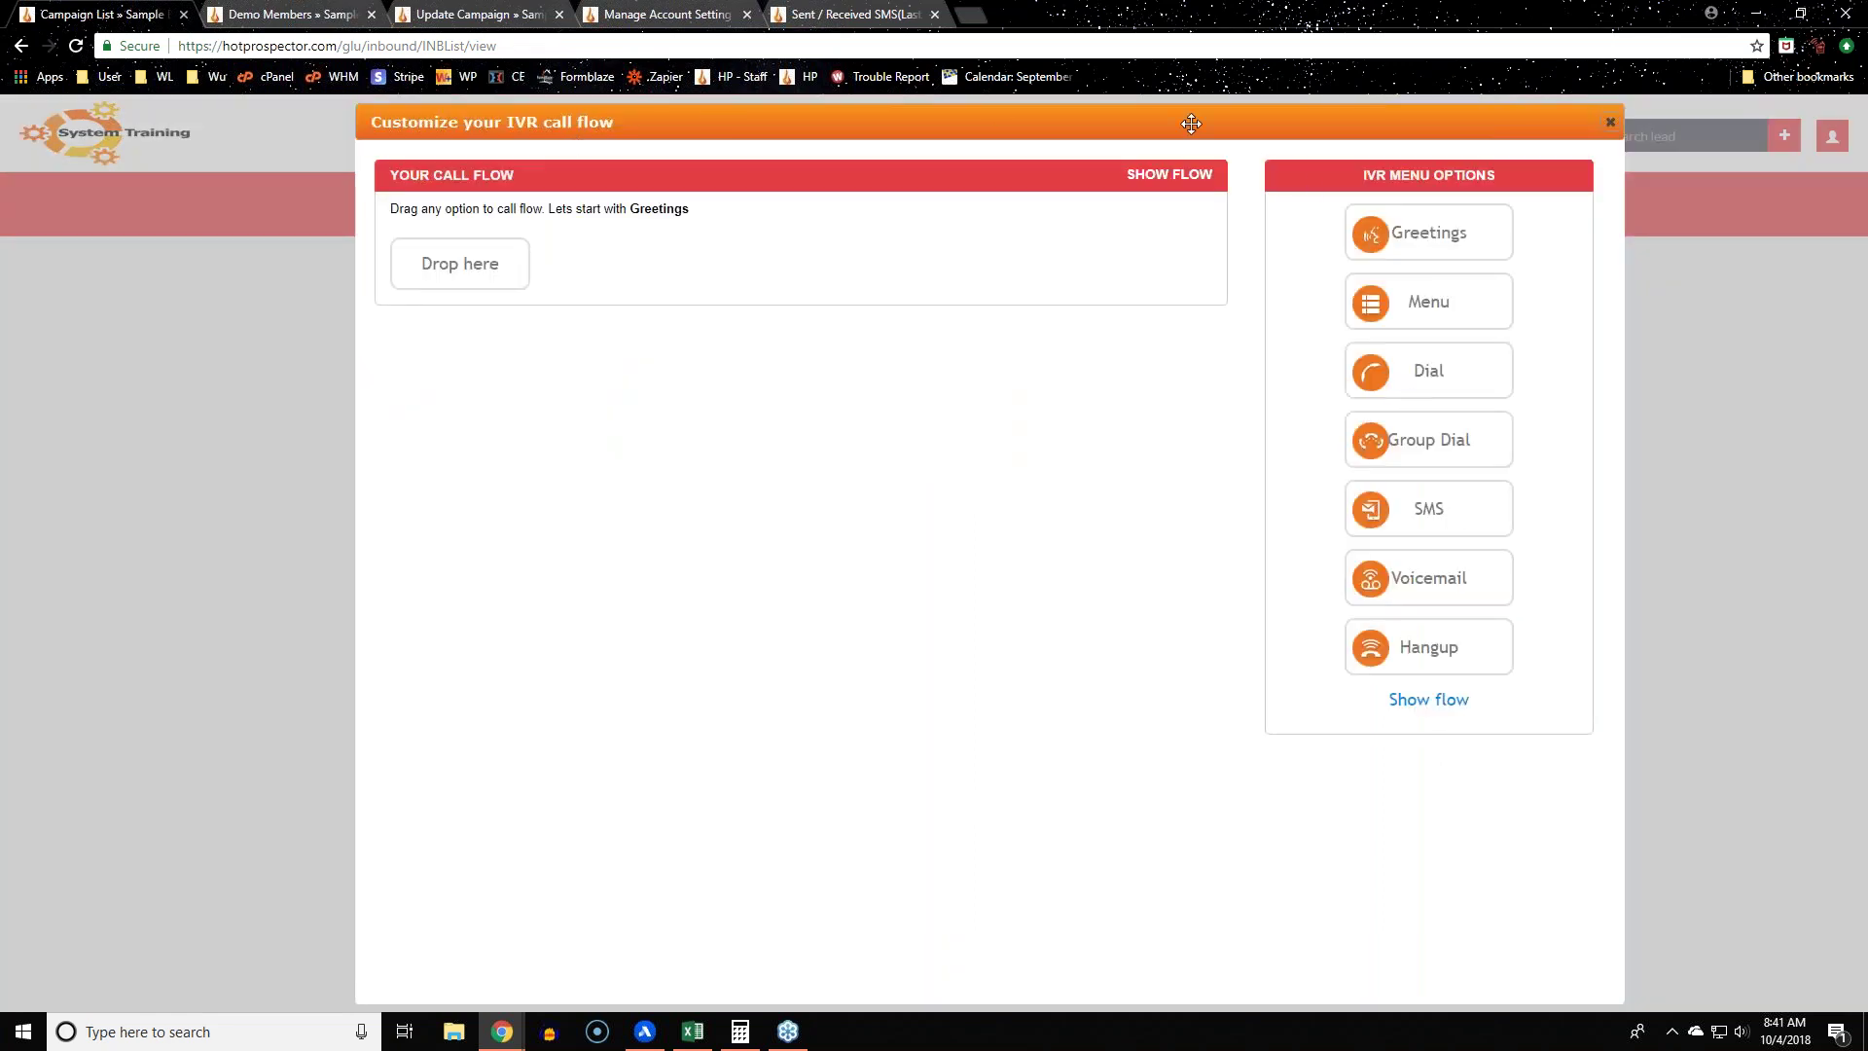
pyautogui.click(1610, 122)
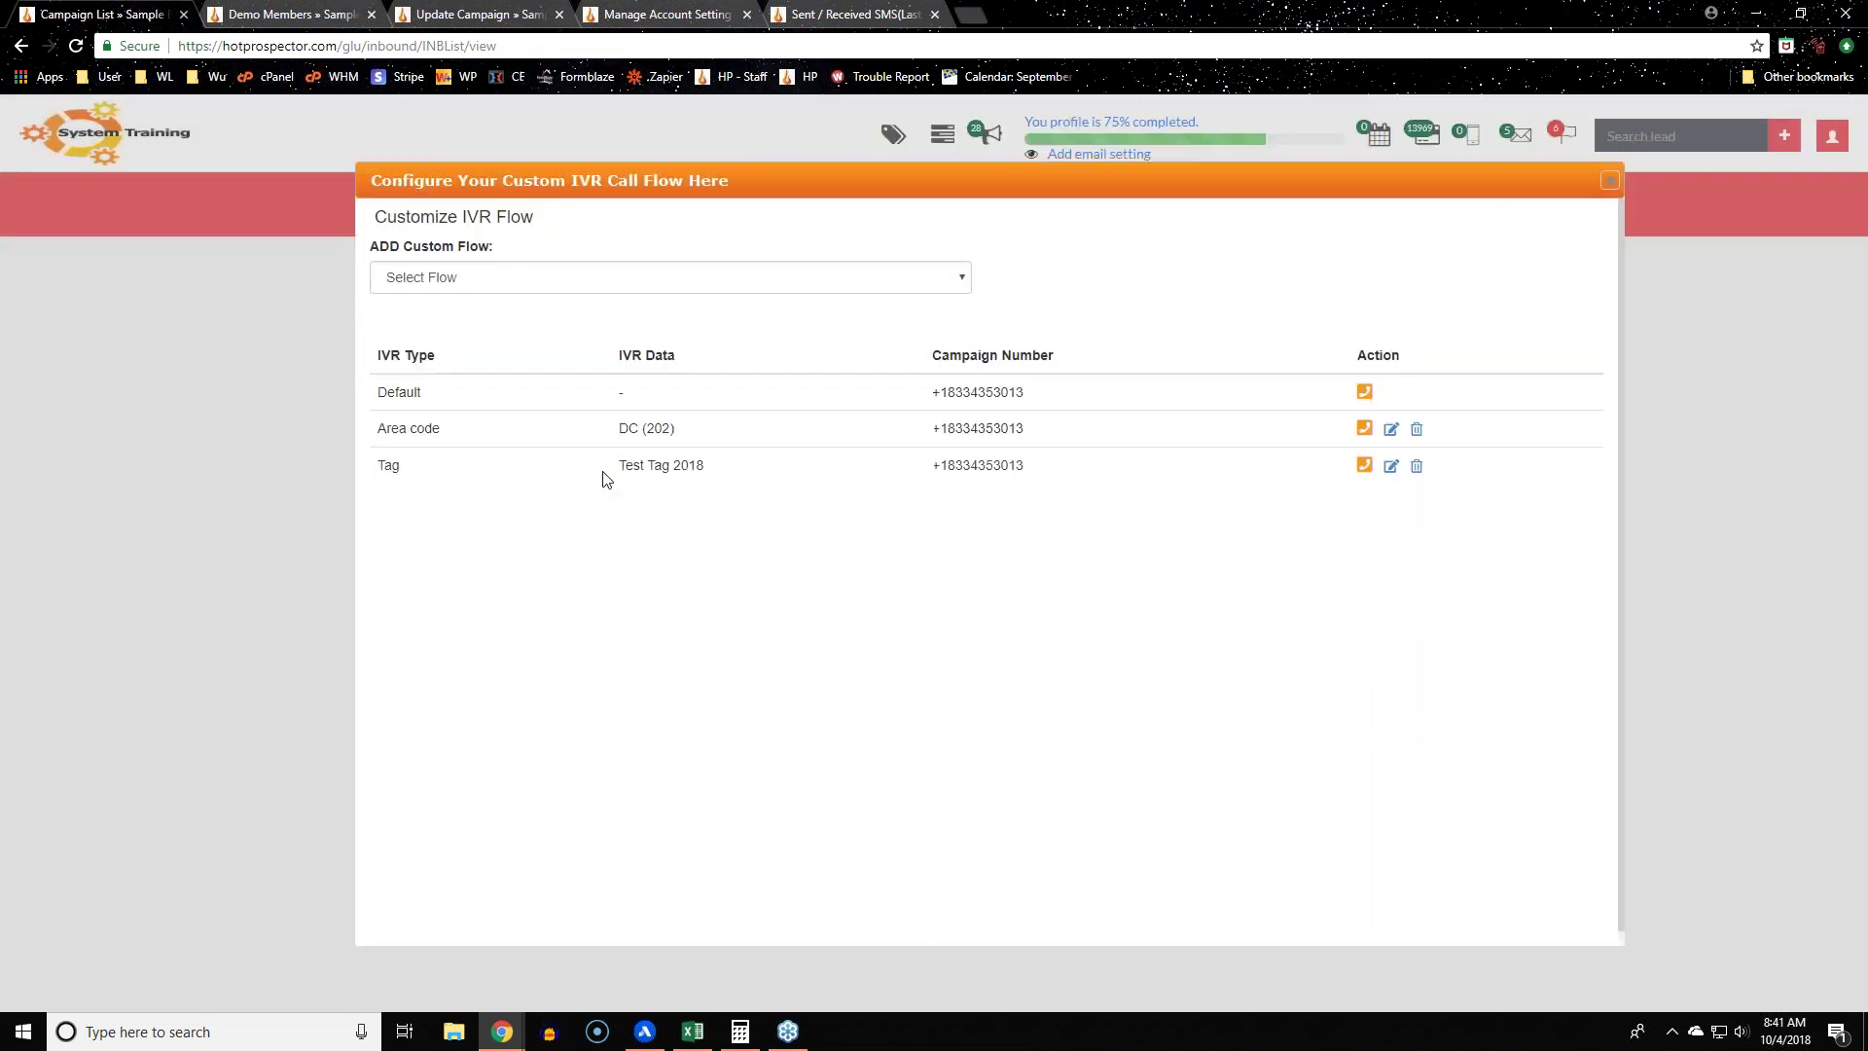
# Step: Review the flow table's Tag flow and its call flow builder
pyautogui.moveTo(438, 465); pyautogui.dragTo(704, 594)
pyautogui.click(717, 482)
pyautogui.moveTo(1068, 467); pyautogui.dragTo(846, 905)
pyautogui.click(860, 856)
pyautogui.click(1364, 465)
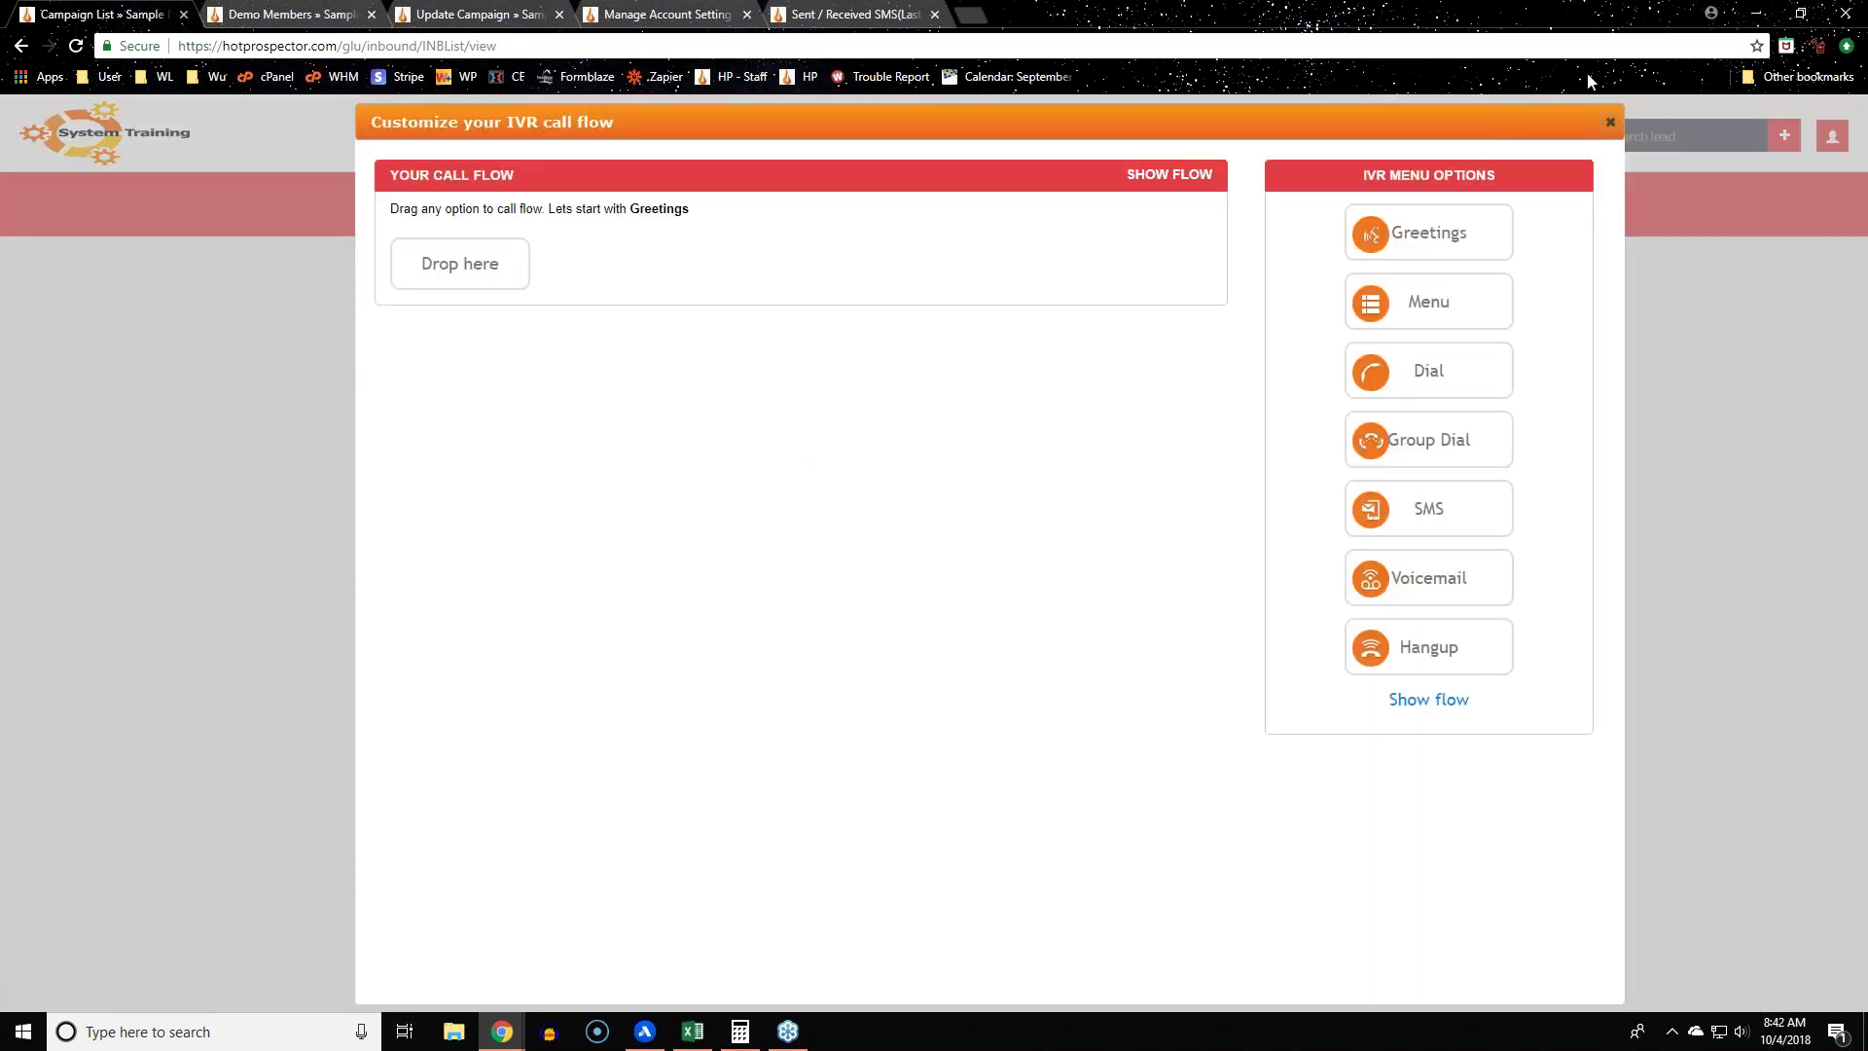
pyautogui.click(1610, 122)
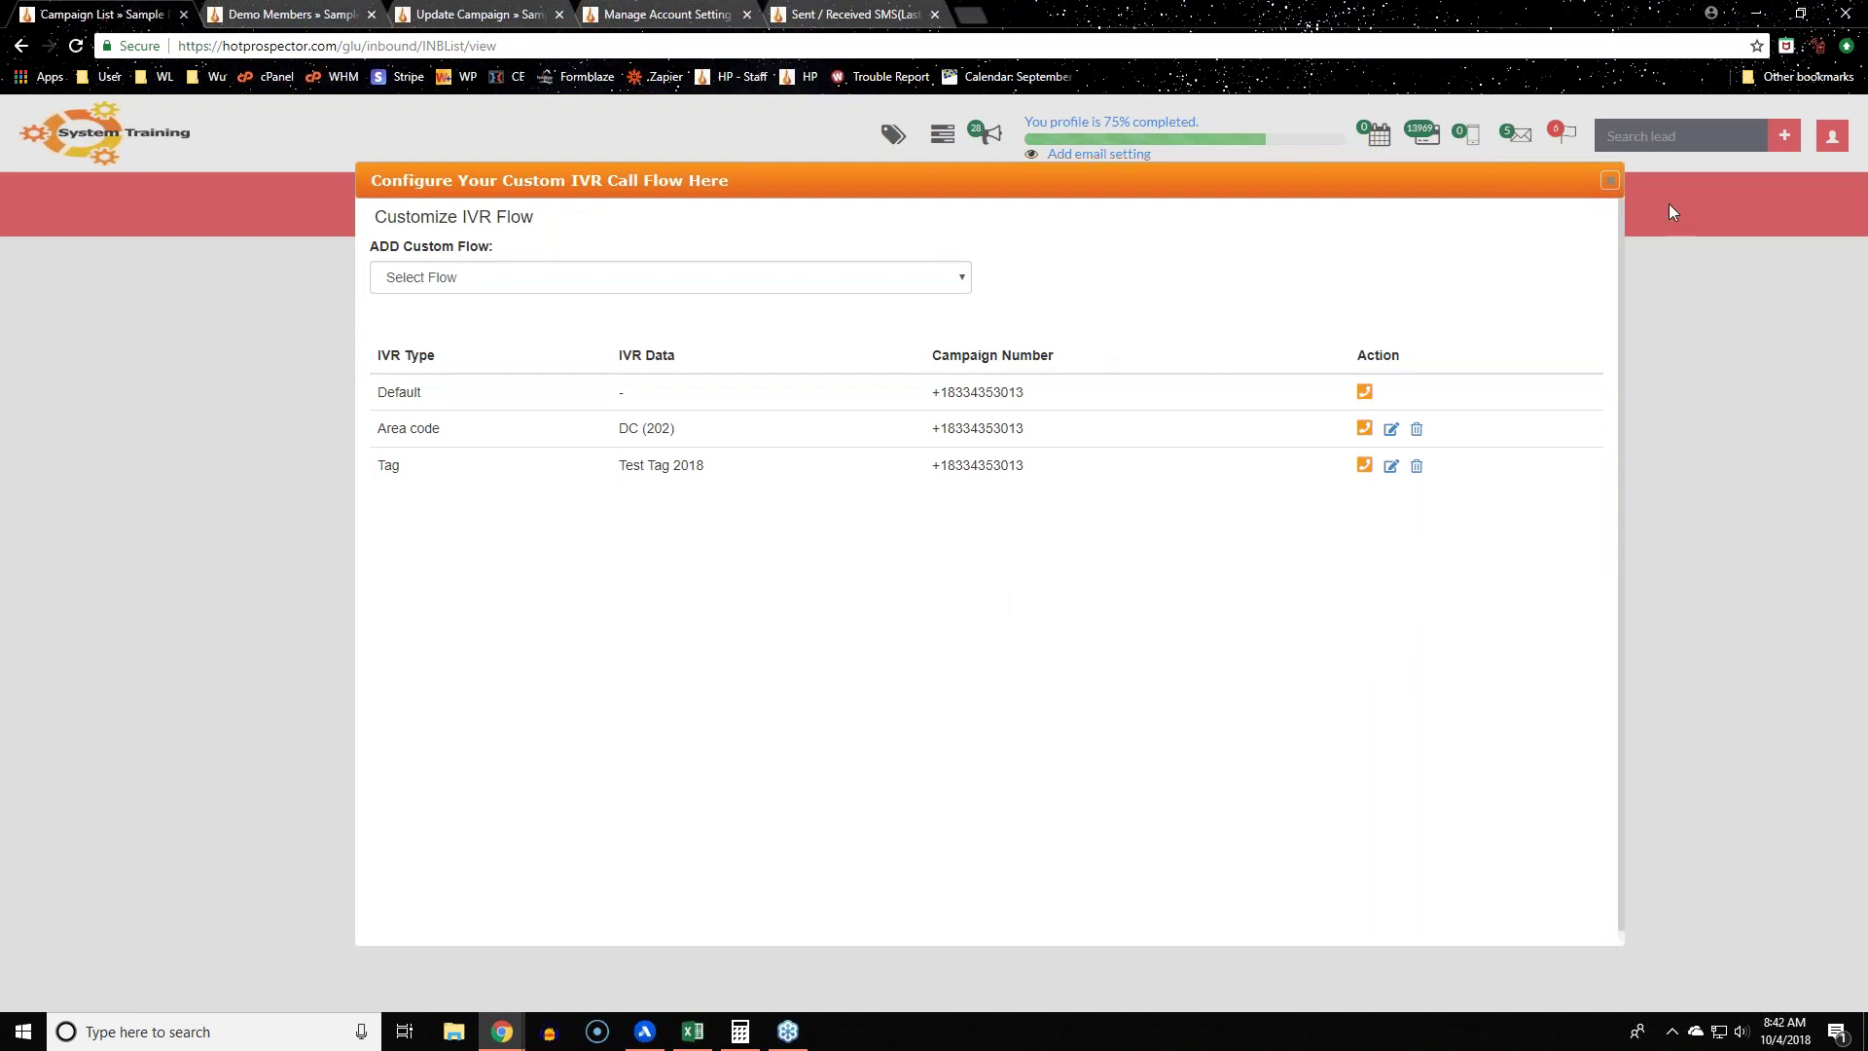
# Step: Recheck the Default and Area code rows, retry the Tag flow, and close the IVR flow list
pyautogui.click(1610, 190)
pyautogui.moveTo(382, 400); pyautogui.dragTo(1450, 333)
pyautogui.click(1359, 399)
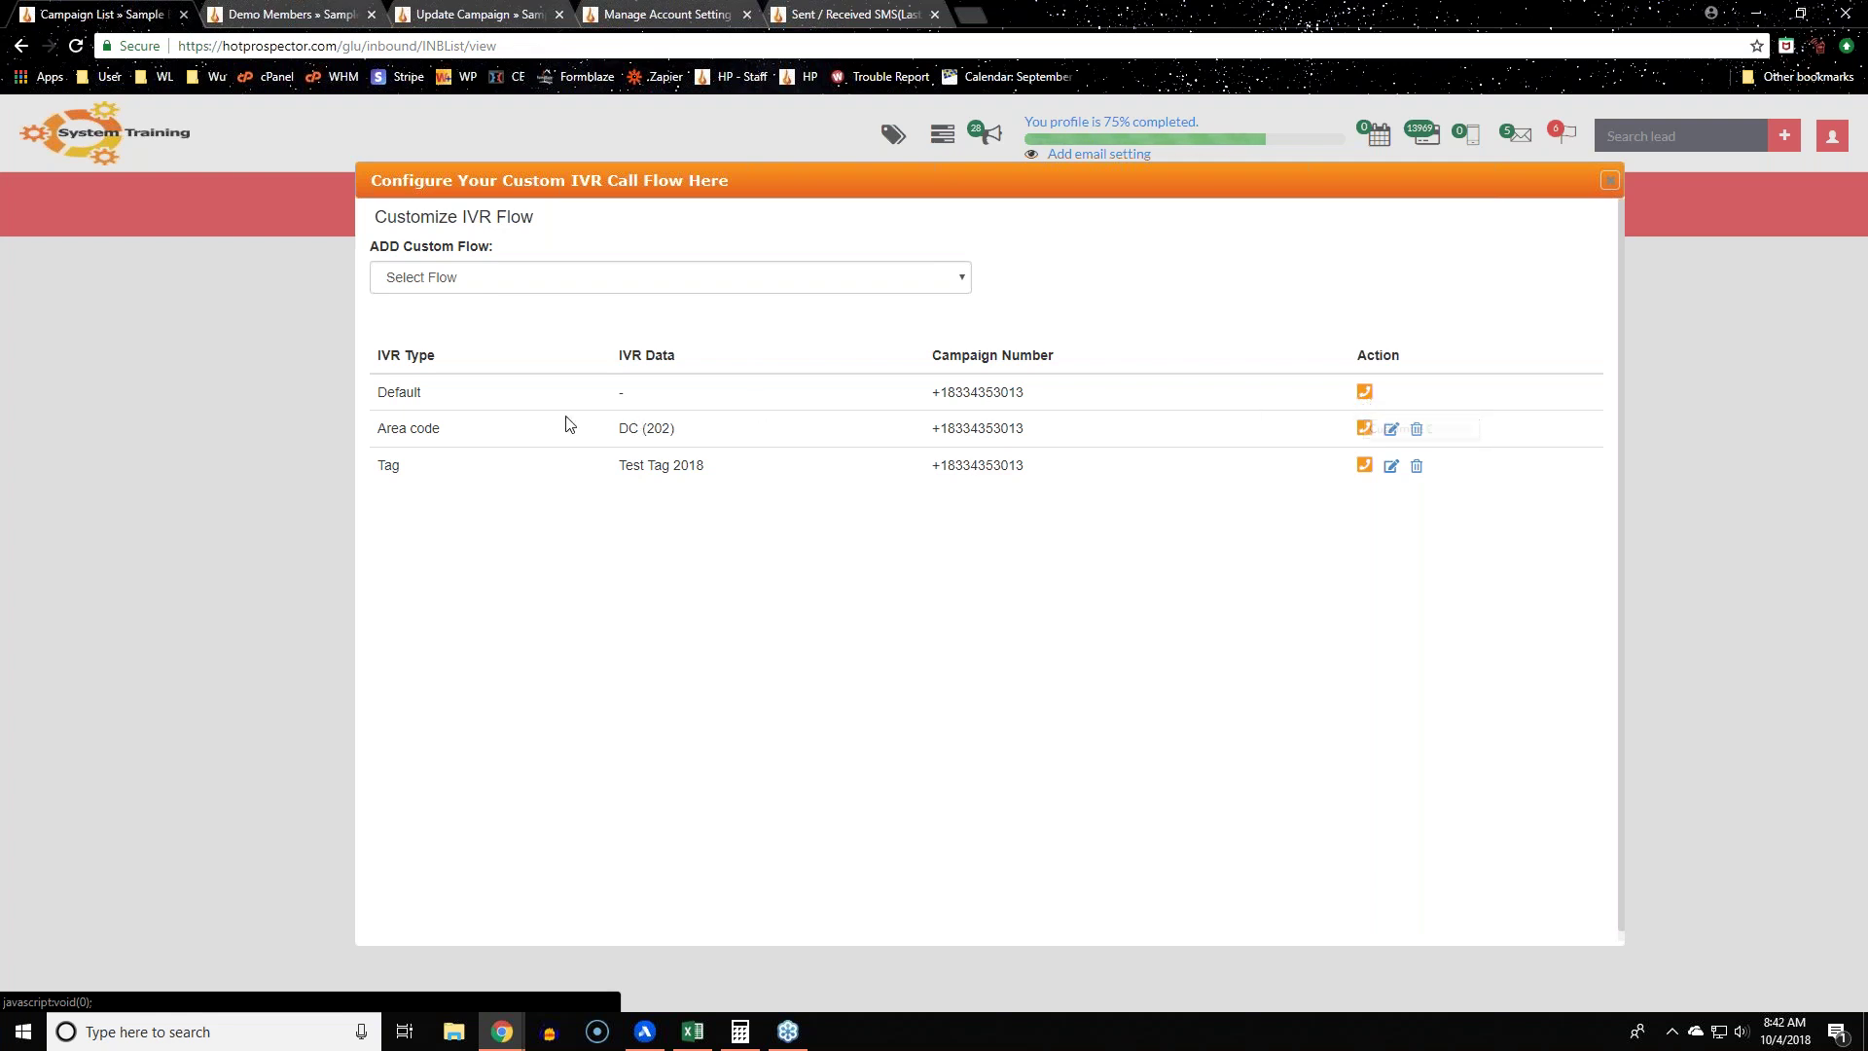
pyautogui.tripleClick(475, 429)
pyautogui.moveTo(491, 486); pyautogui.dragTo(525, 658)
pyautogui.click(969, 627)
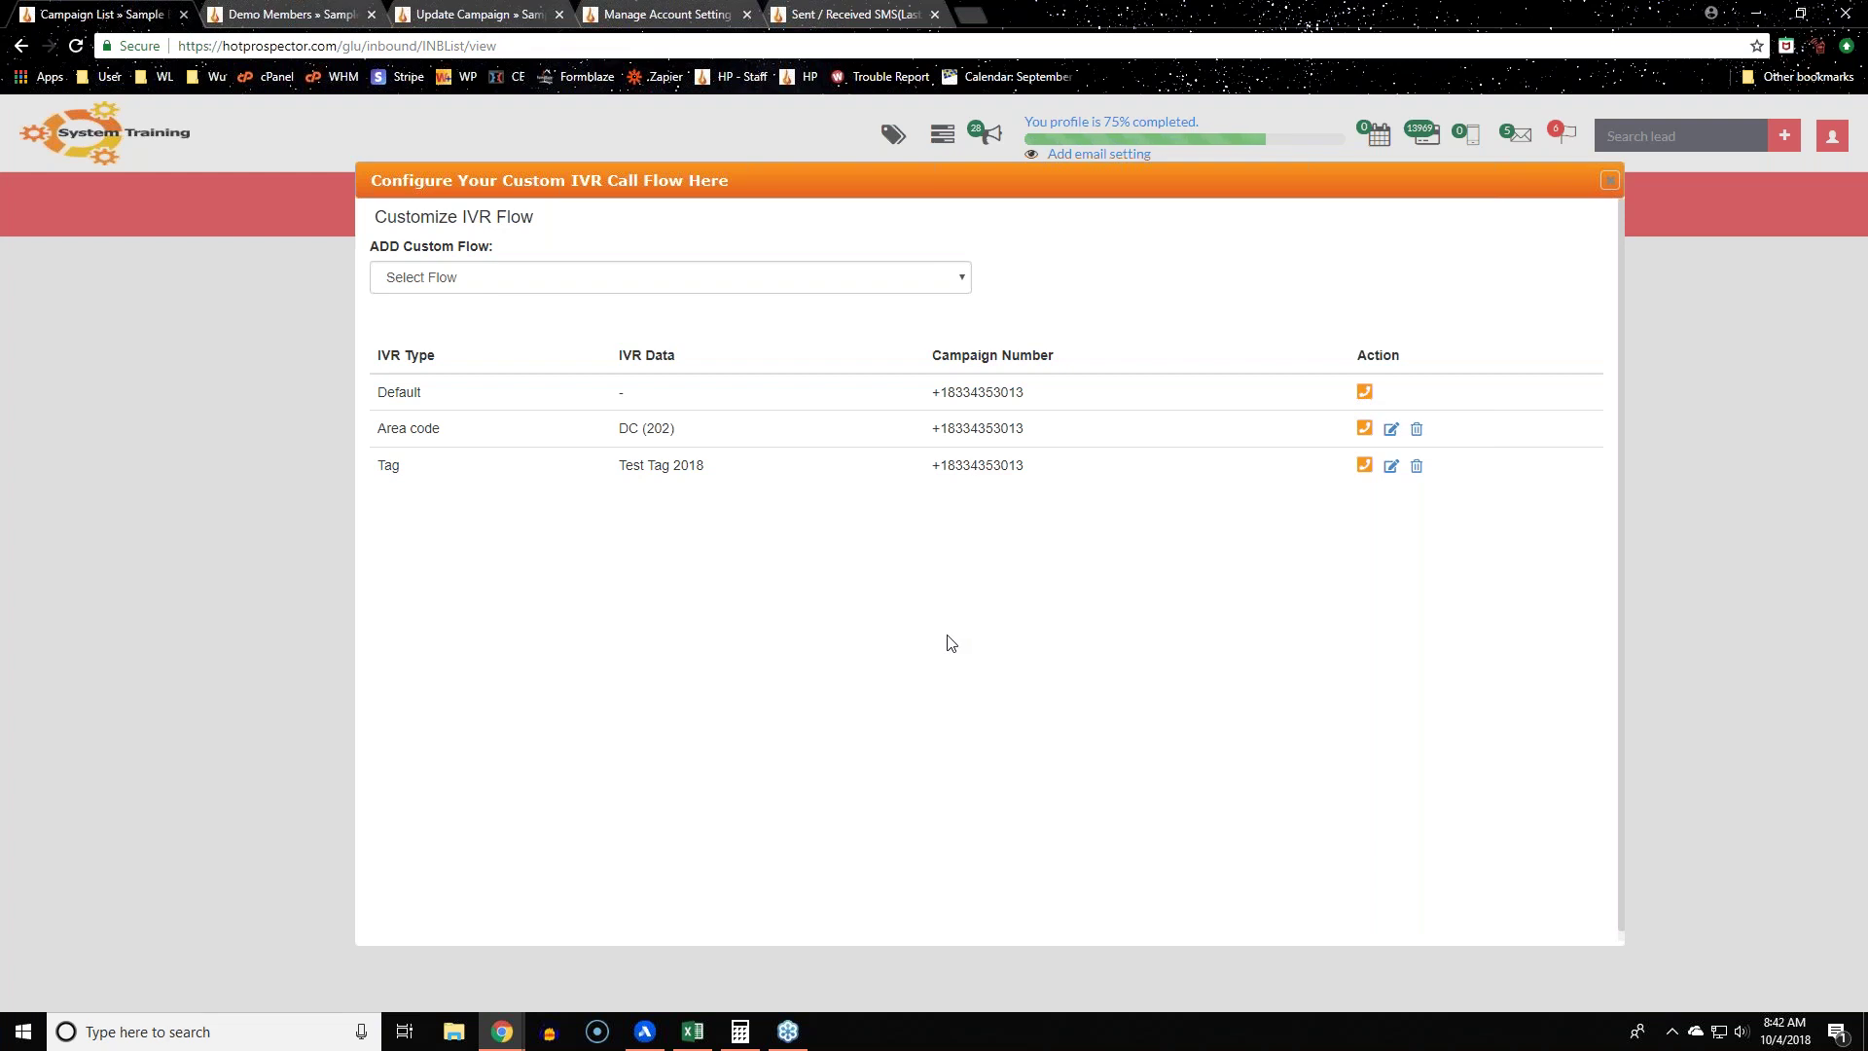
pyautogui.click(1365, 465)
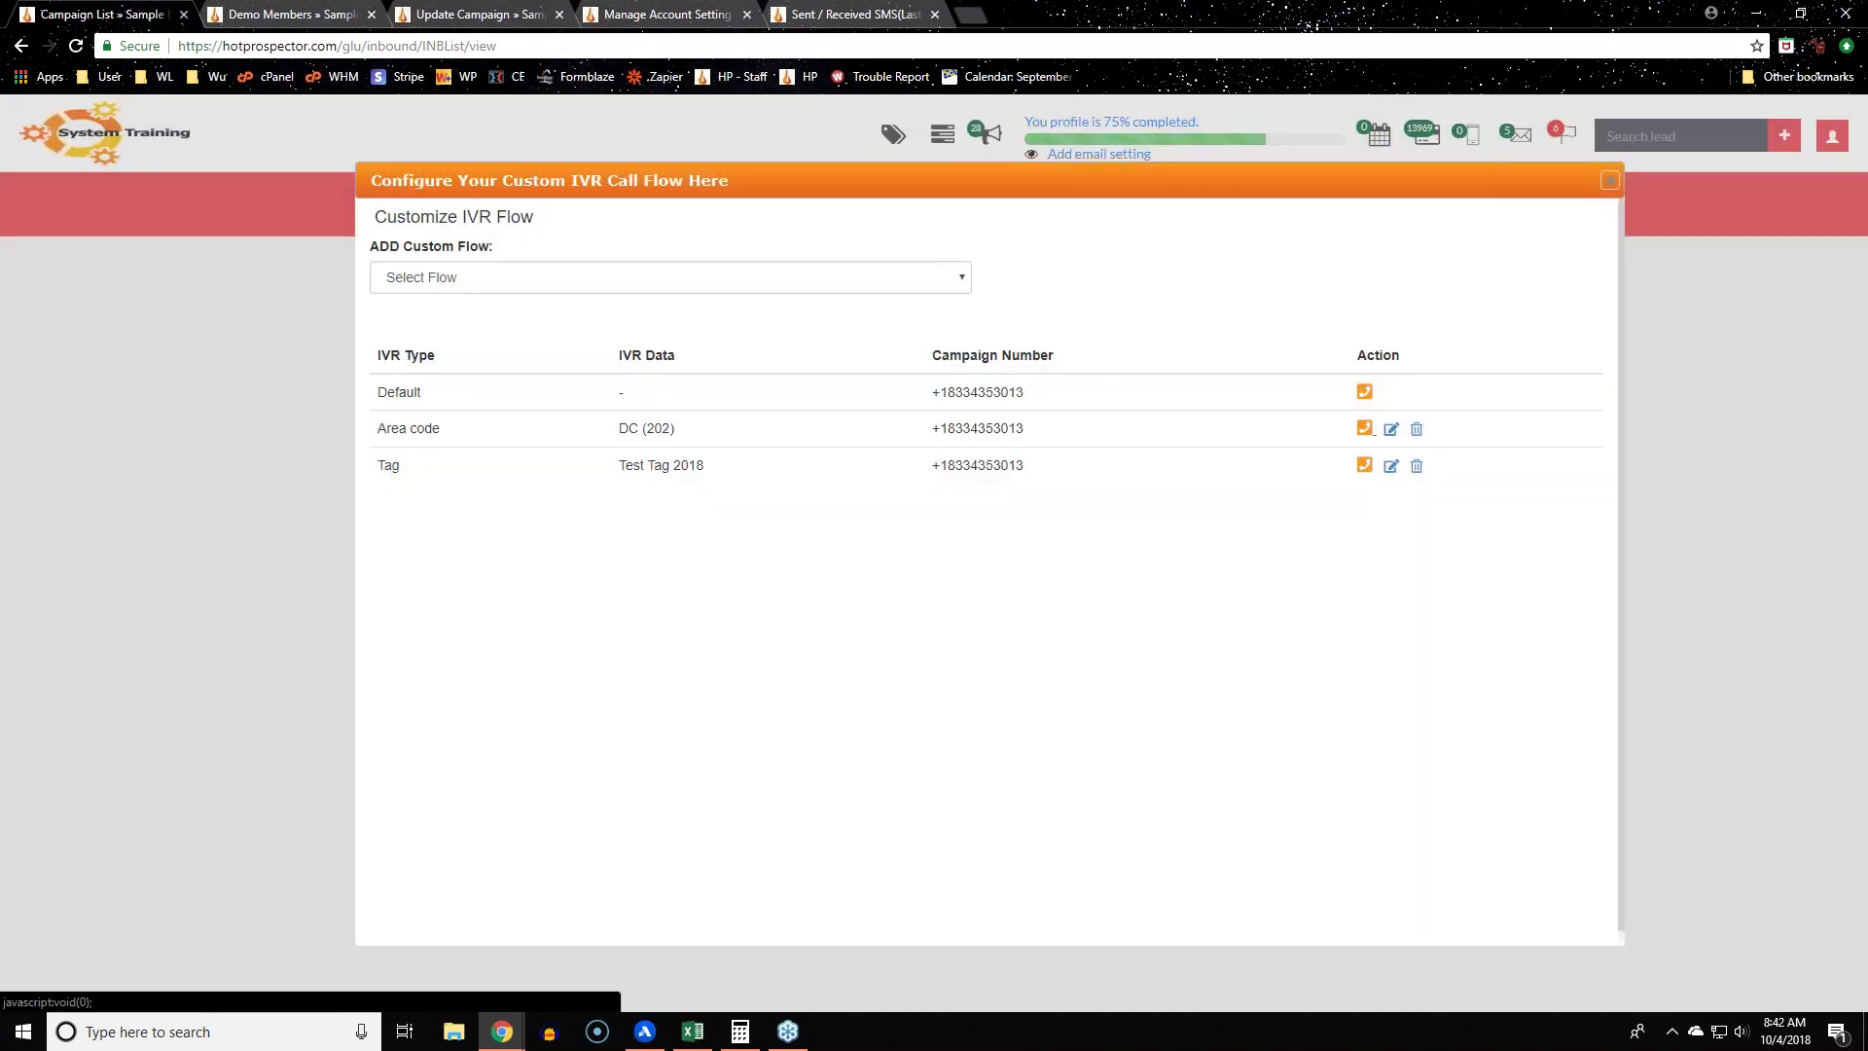
pyautogui.click(1613, 183)
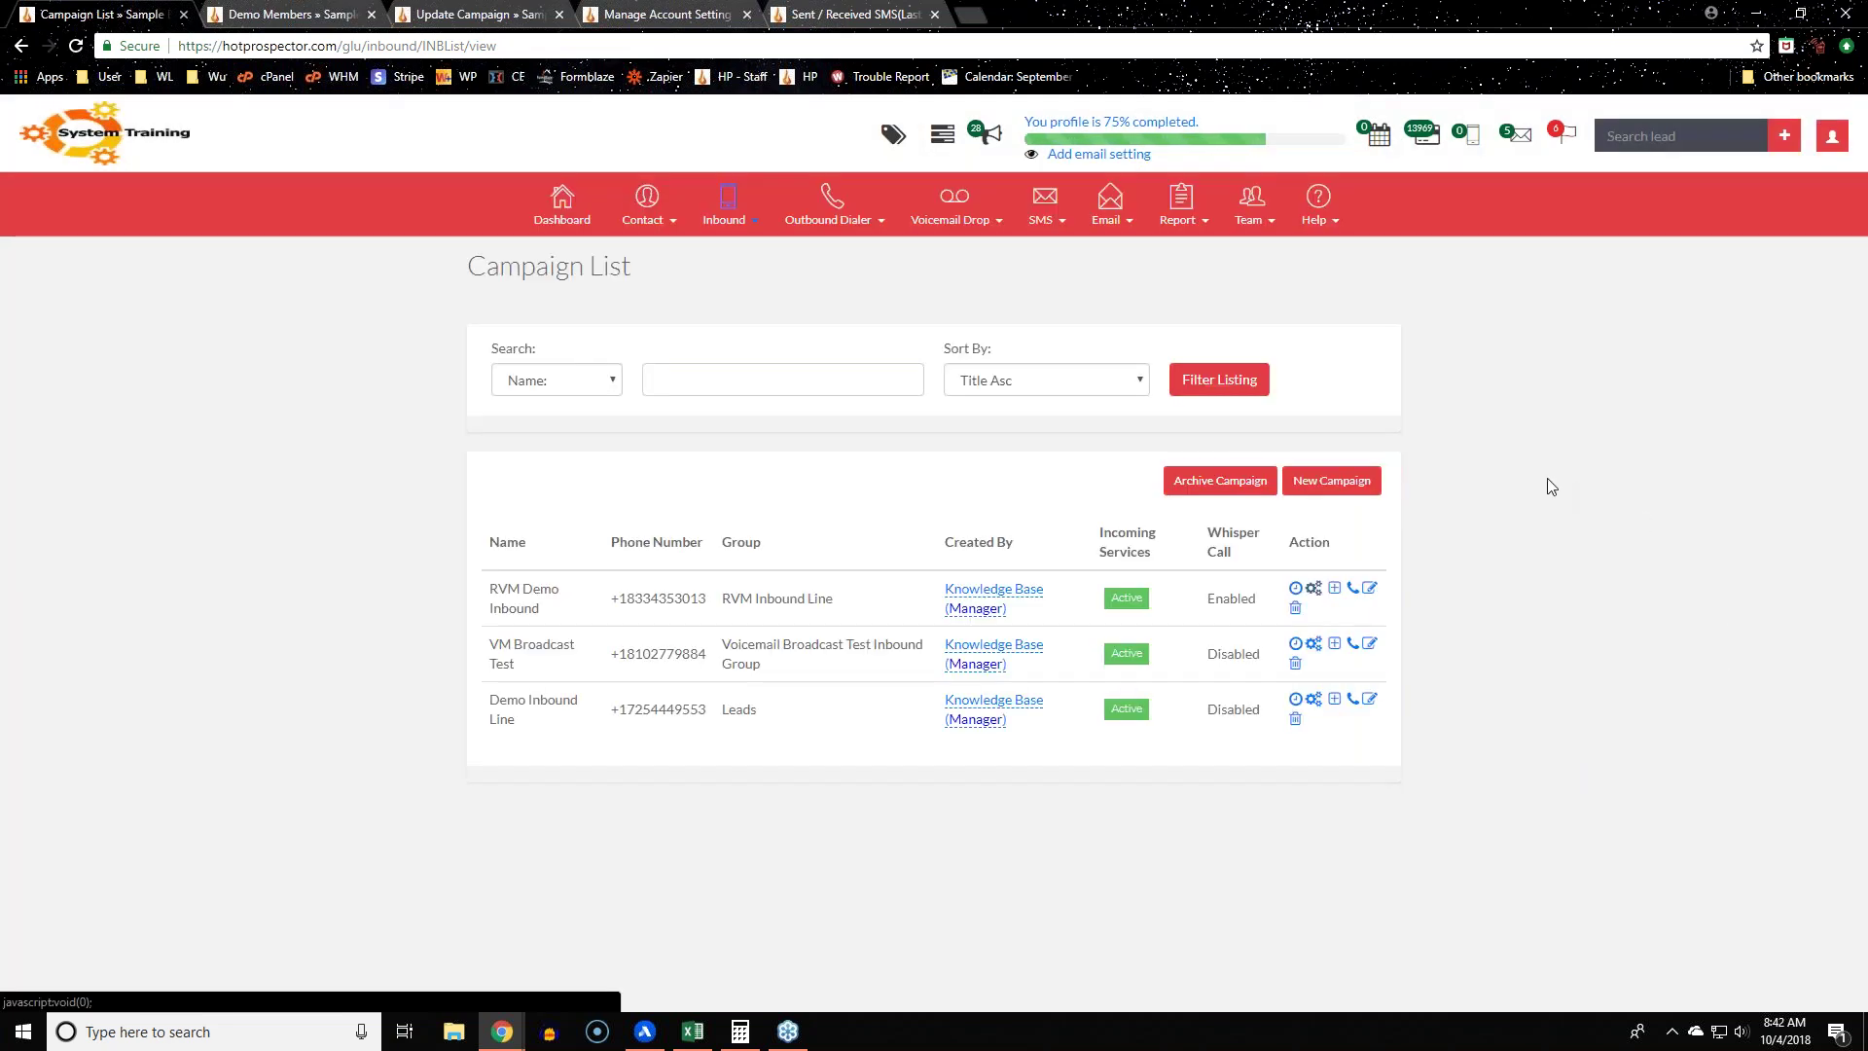
pyautogui.click(1355, 591)
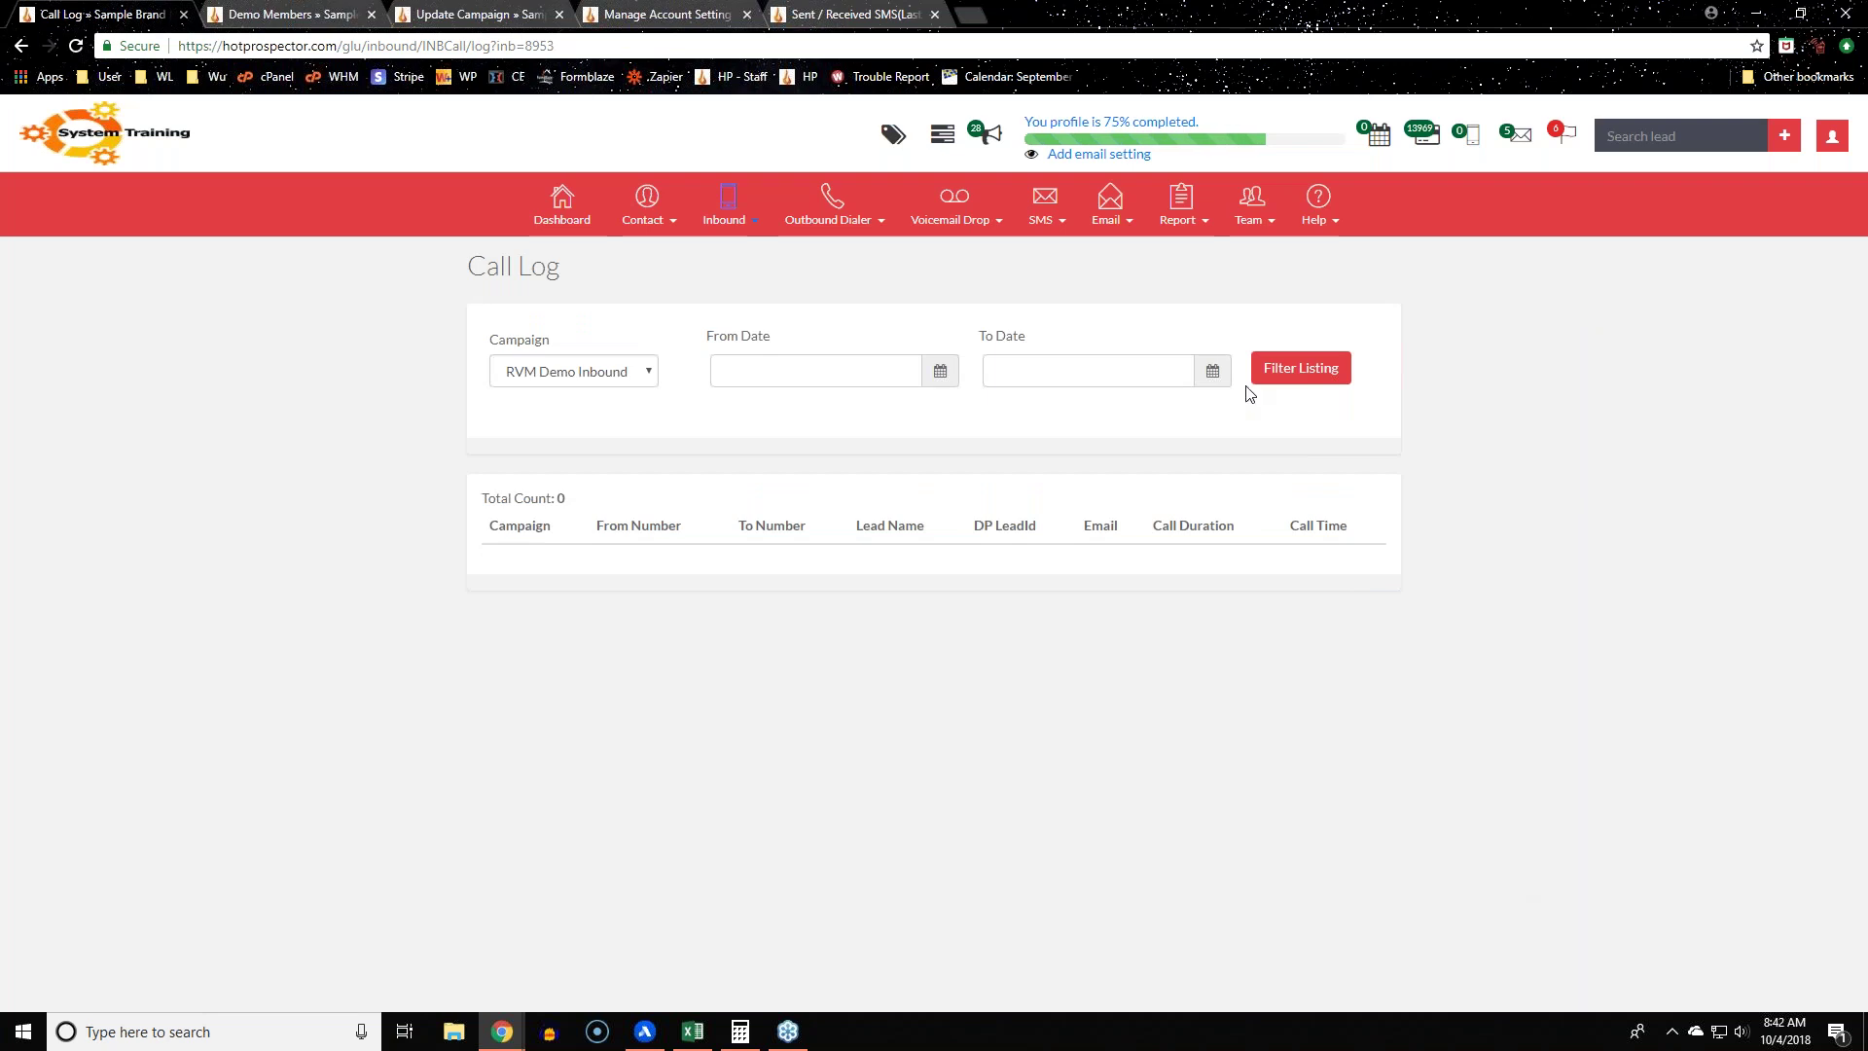
pyautogui.click(20, 49)
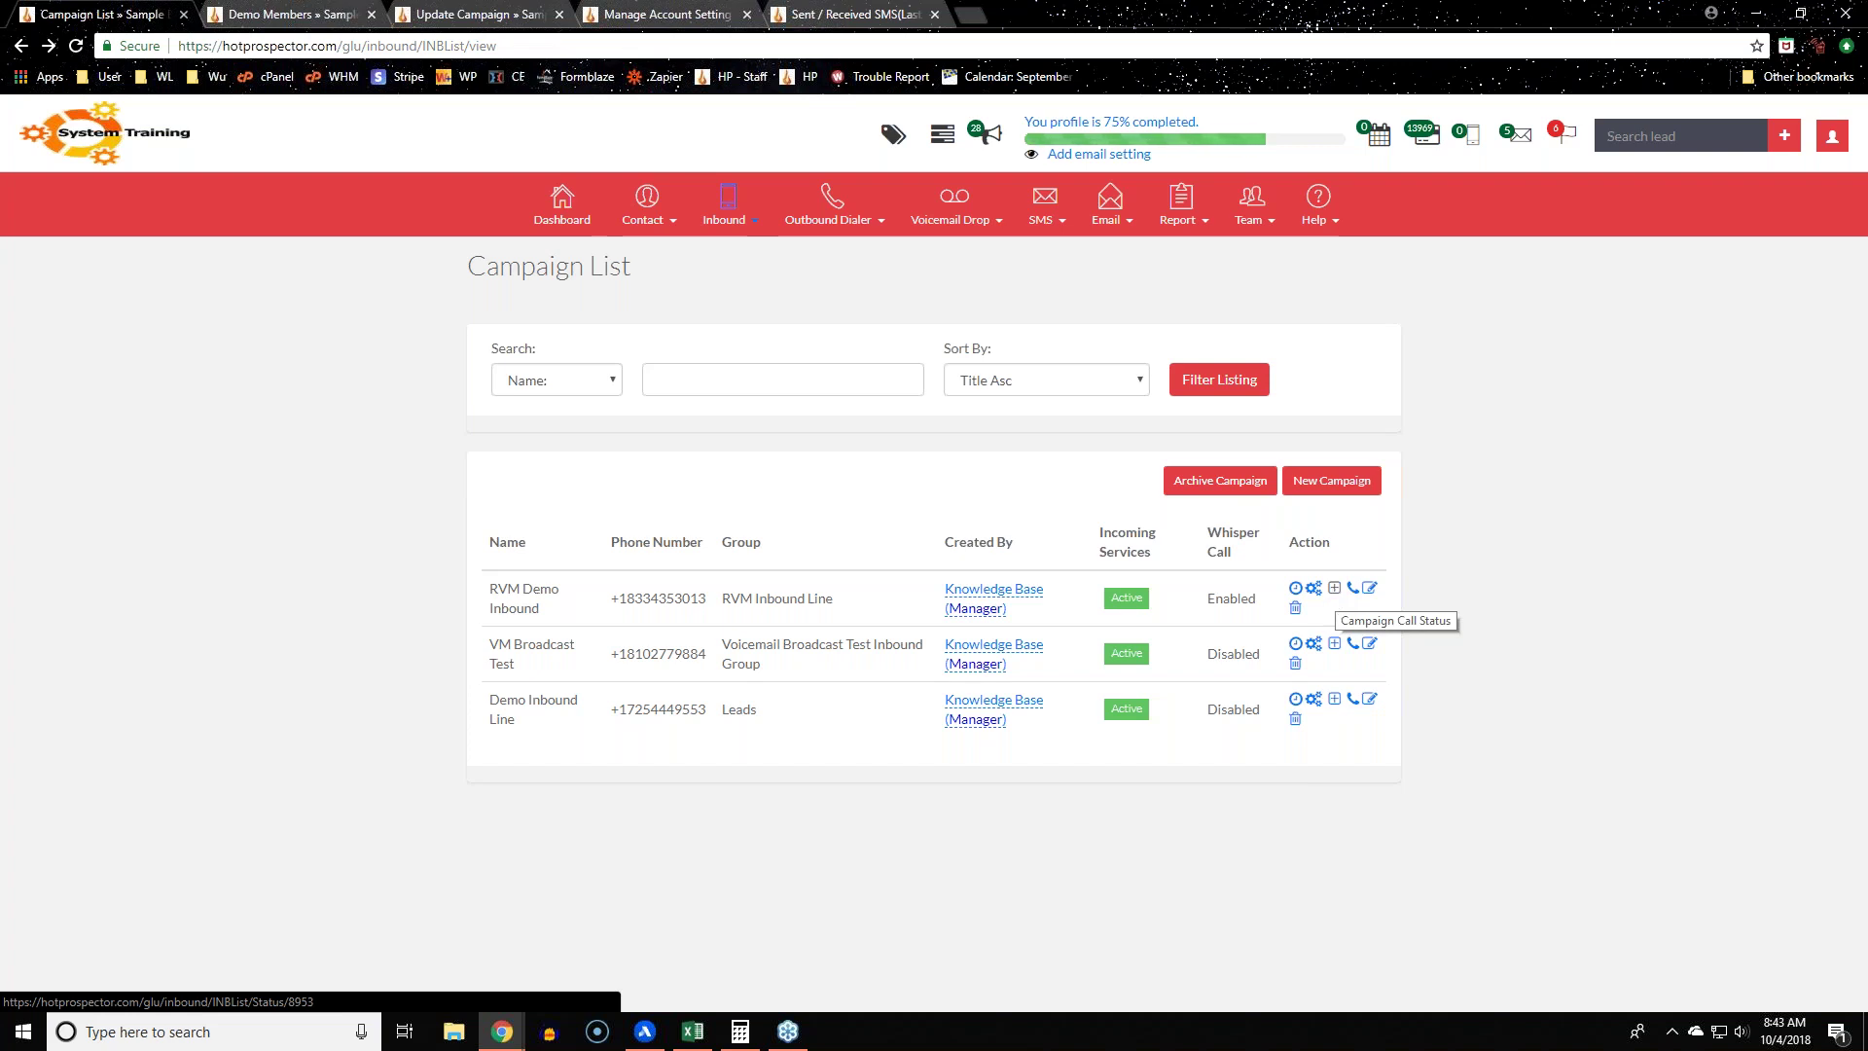
# Step: Open the Inbound Call Browser in a new tab and switch to it
pyautogui.click(737, 220)
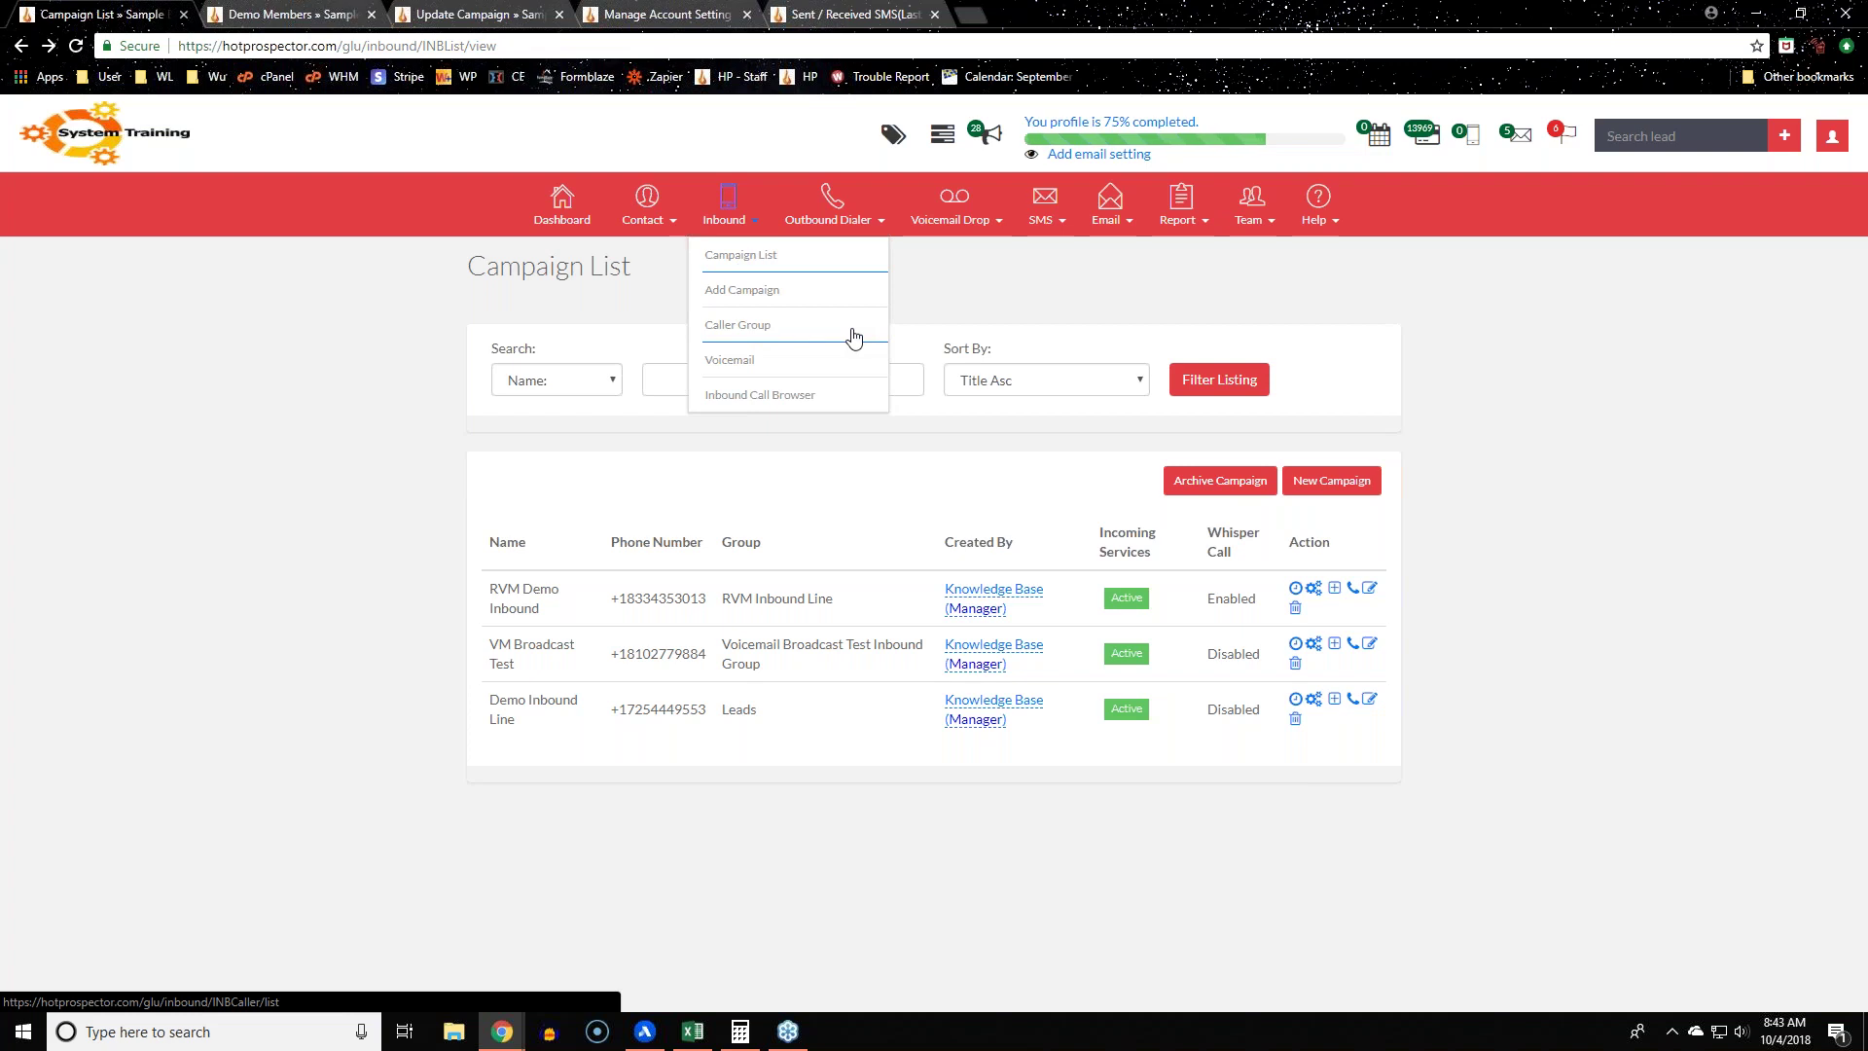
pyautogui.rightClick(790, 397)
pyautogui.click(849, 408)
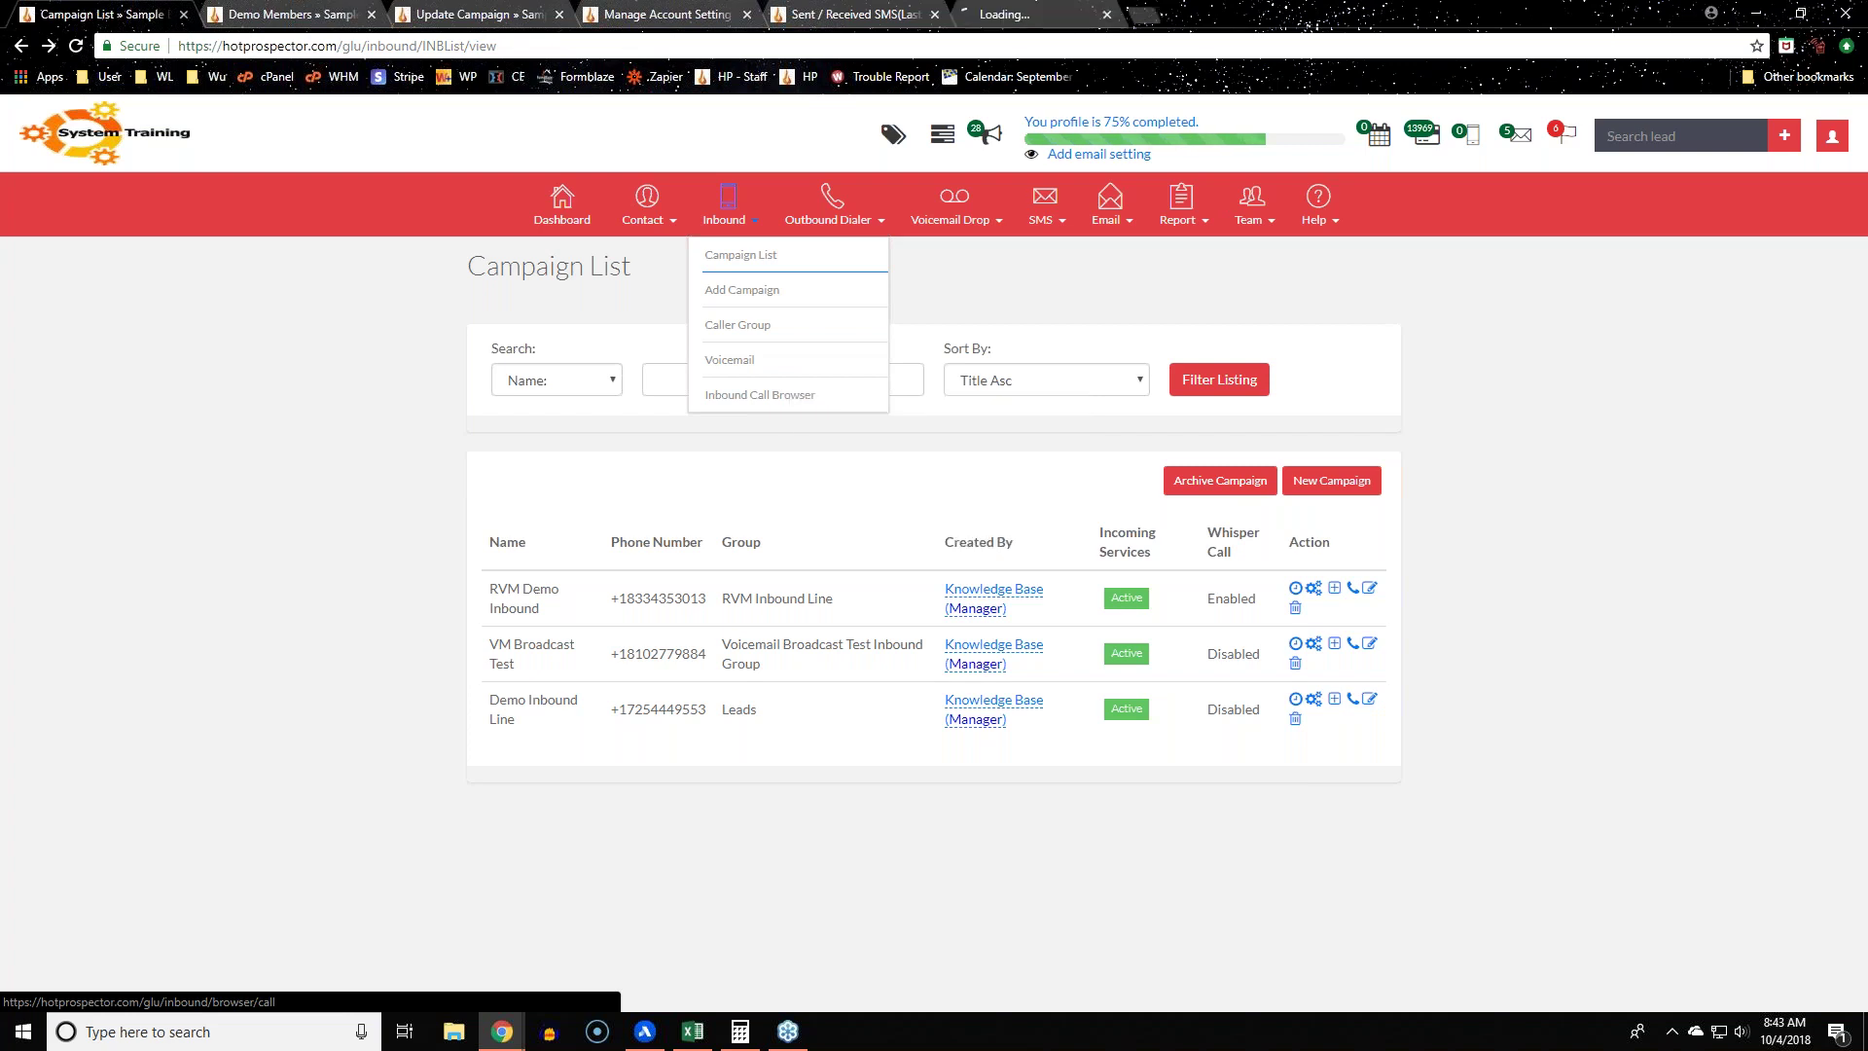
pyautogui.click(1000, 15)
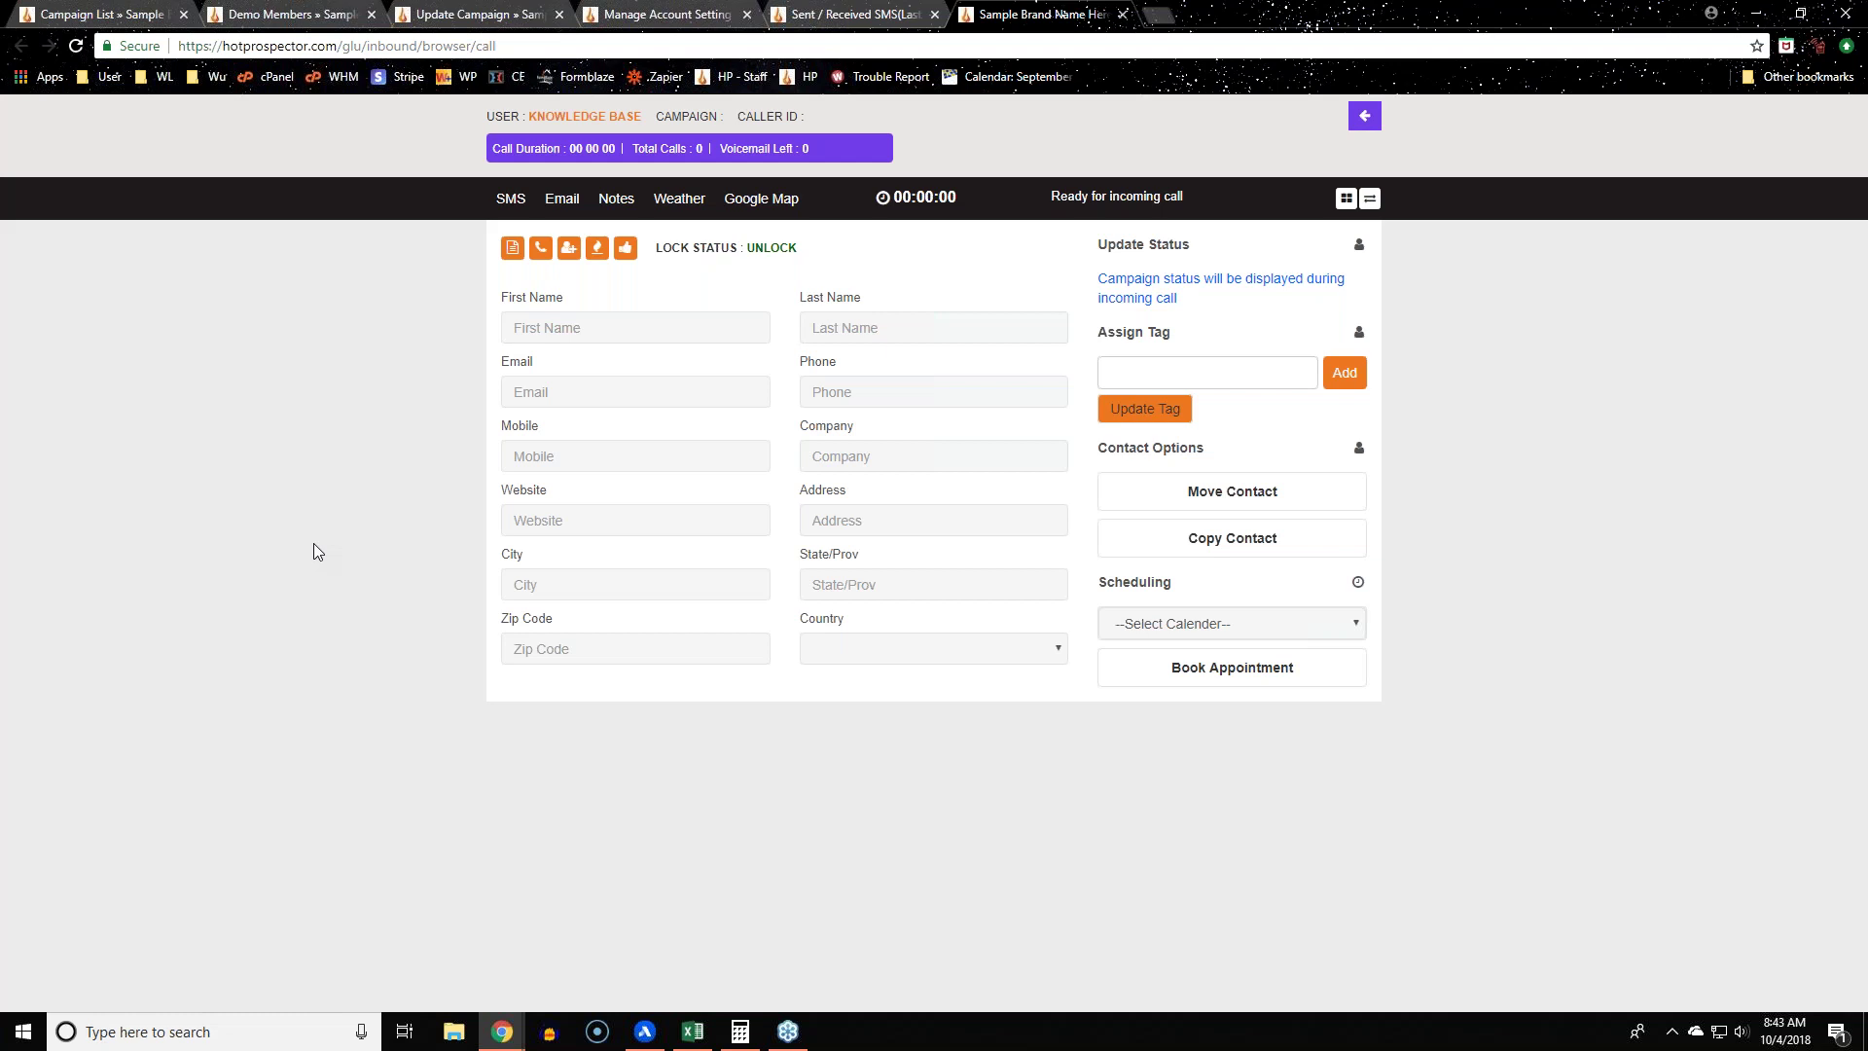
# Step: Close the Manage Account Setting, Sent / Received SMS, Update Campaign and Demo Members tabs
pyautogui.press('Tab')
pyautogui.click(1434, 825)
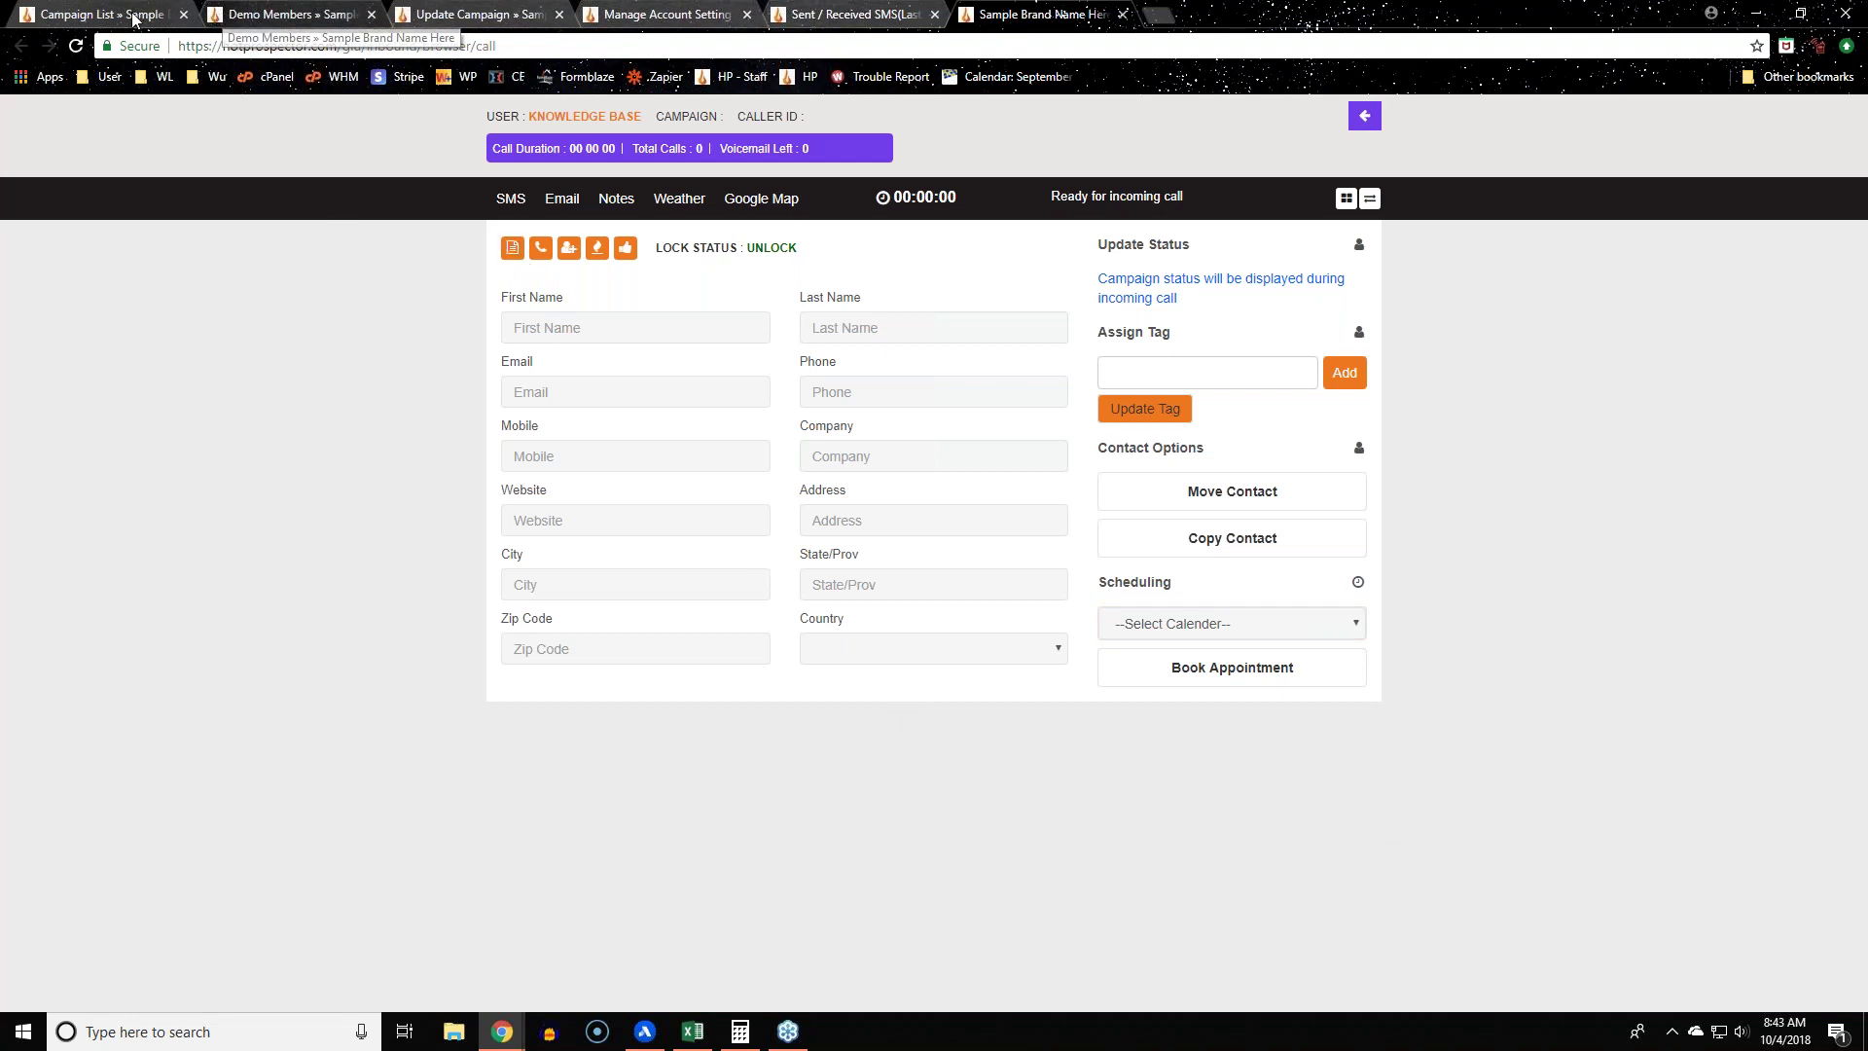
pyautogui.click(747, 14)
pyautogui.click(749, 15)
pyautogui.click(513, 15)
pyautogui.click(558, 15)
pyautogui.click(329, 15)
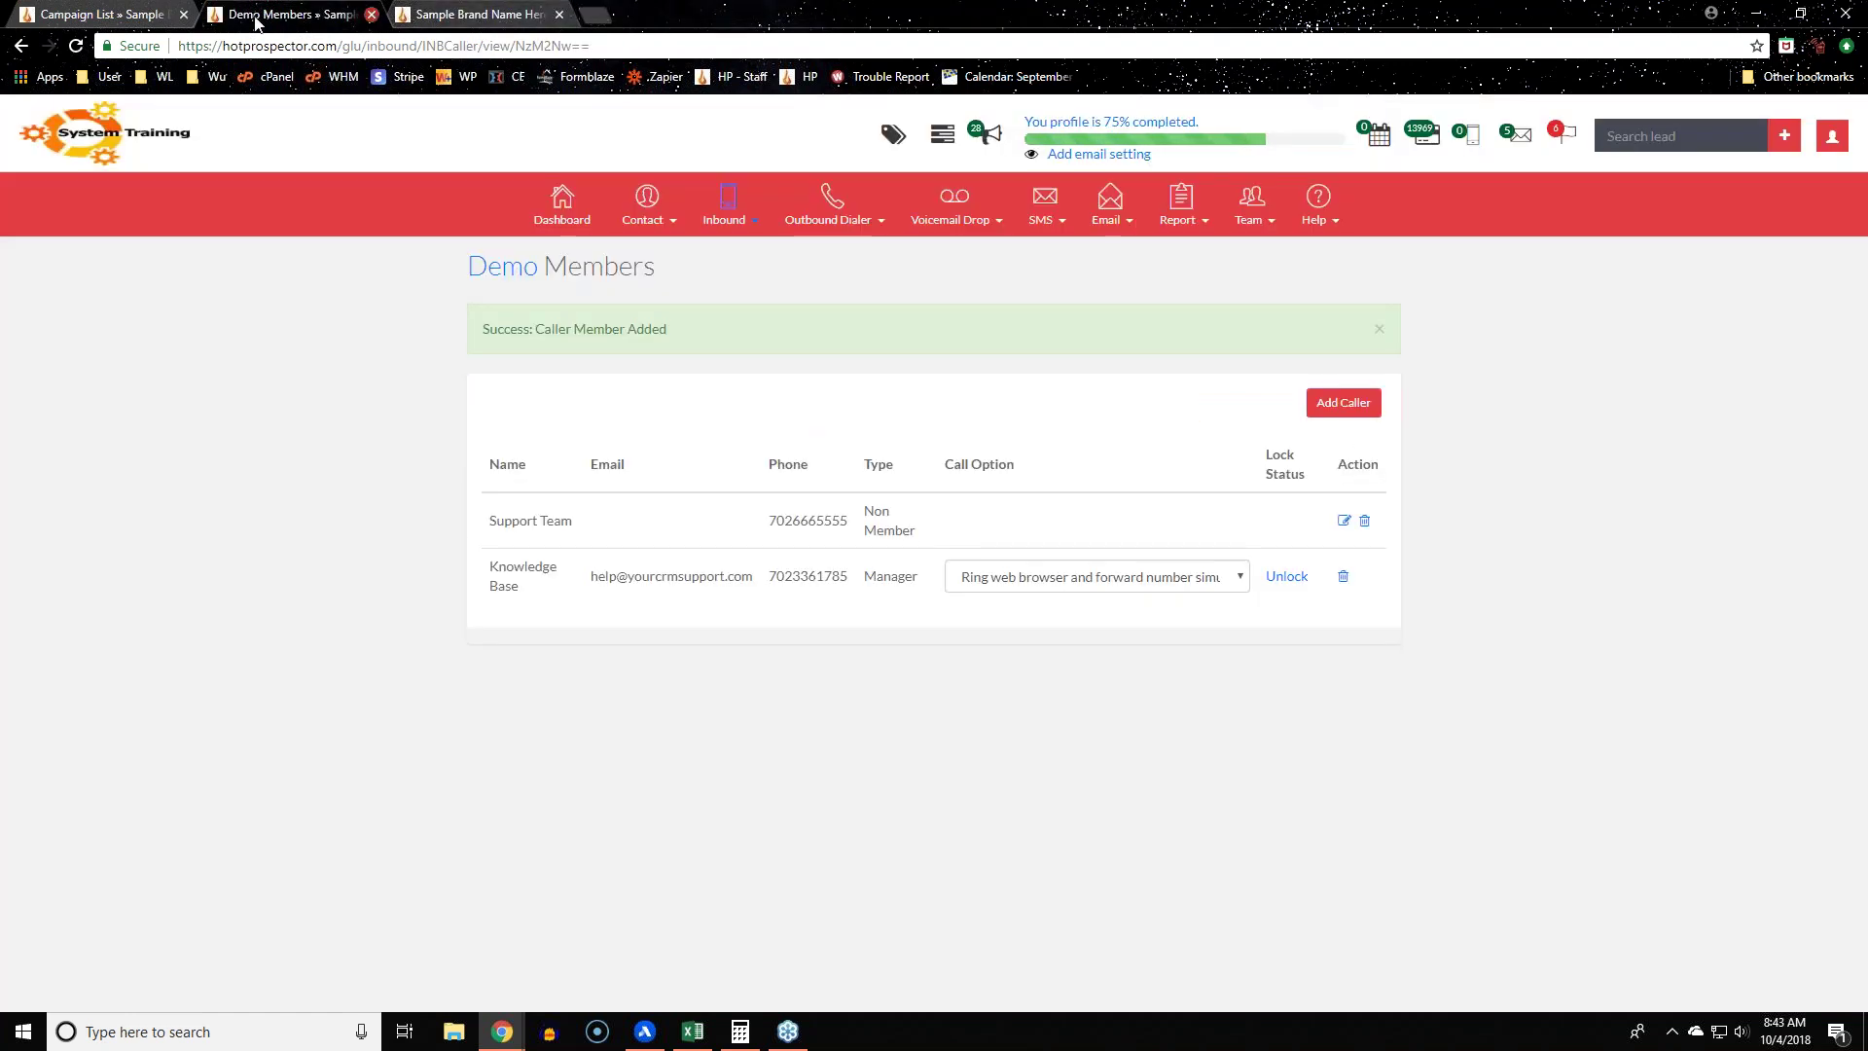
pyautogui.click(371, 14)
# Step: Open RVM Demo Inbound's call statuses from the Campaign List and return to that page
pyautogui.click(97, 15)
pyautogui.click(1332, 592)
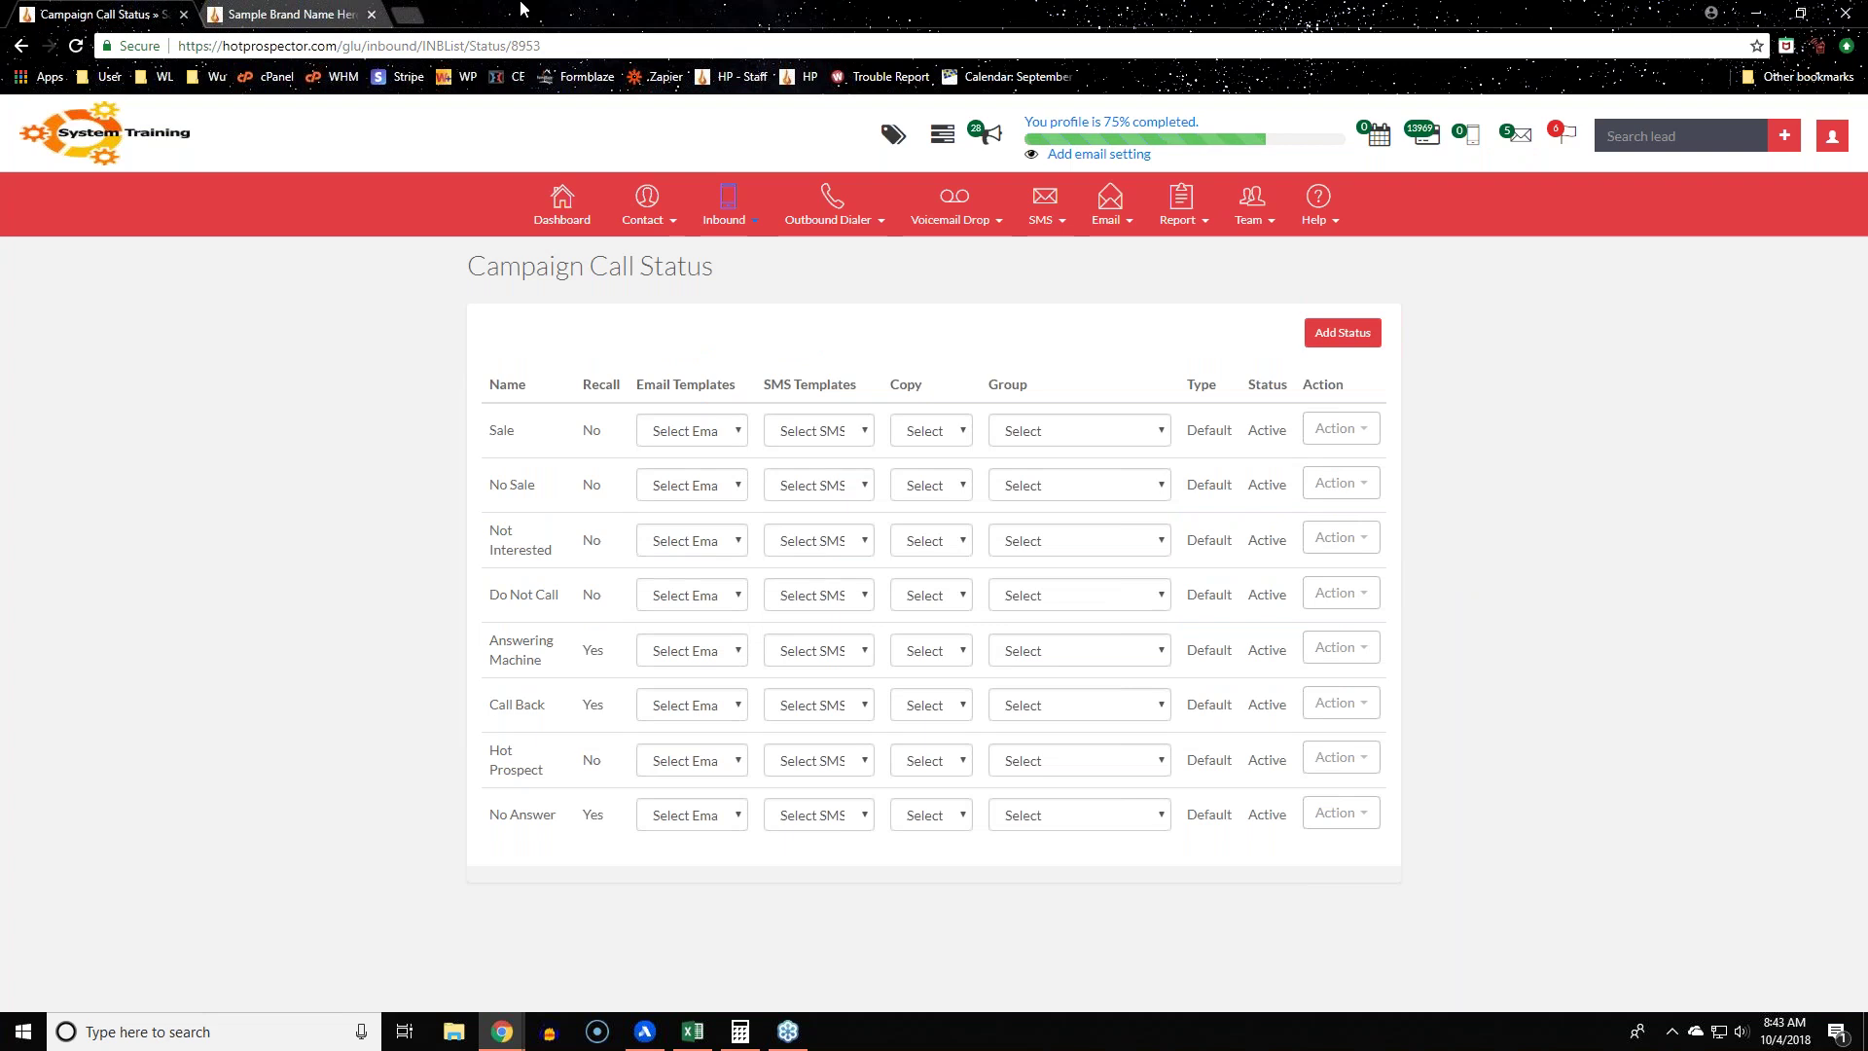
pyautogui.click(277, 13)
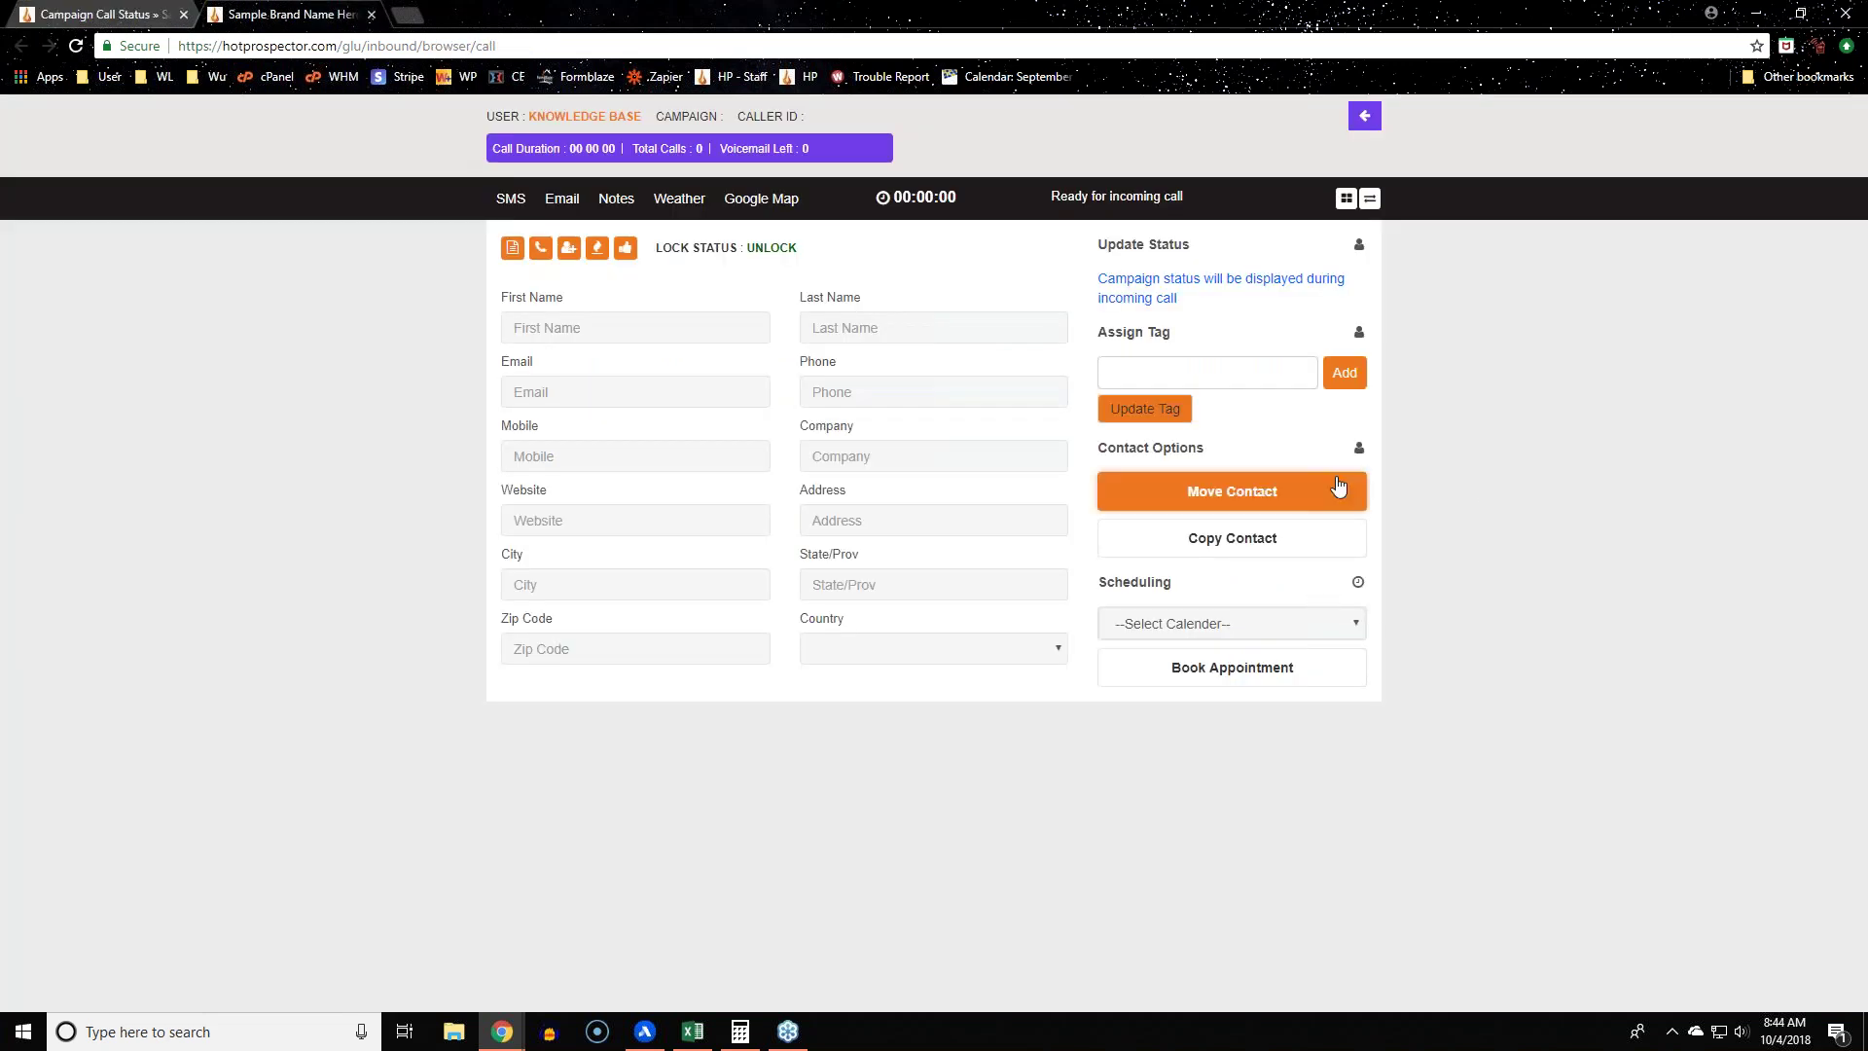
pyautogui.tripleClick(1104, 248)
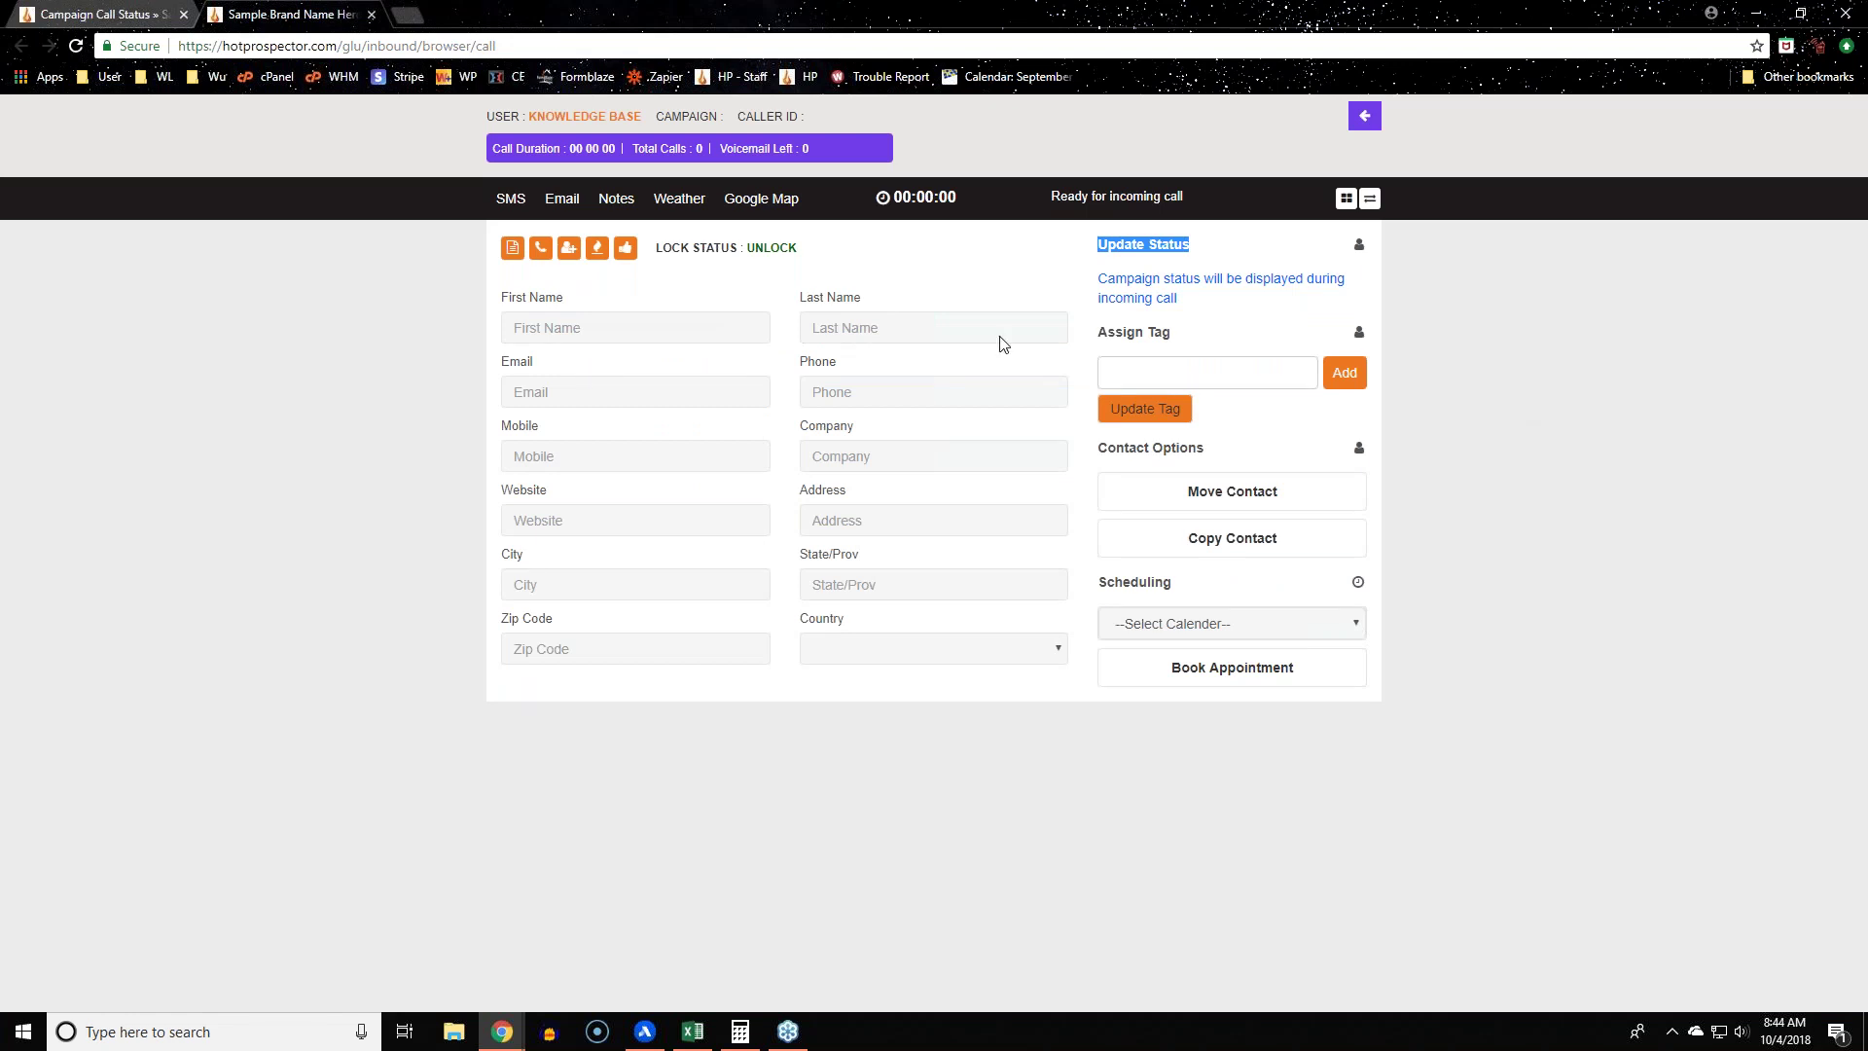
pyautogui.click(97, 14)
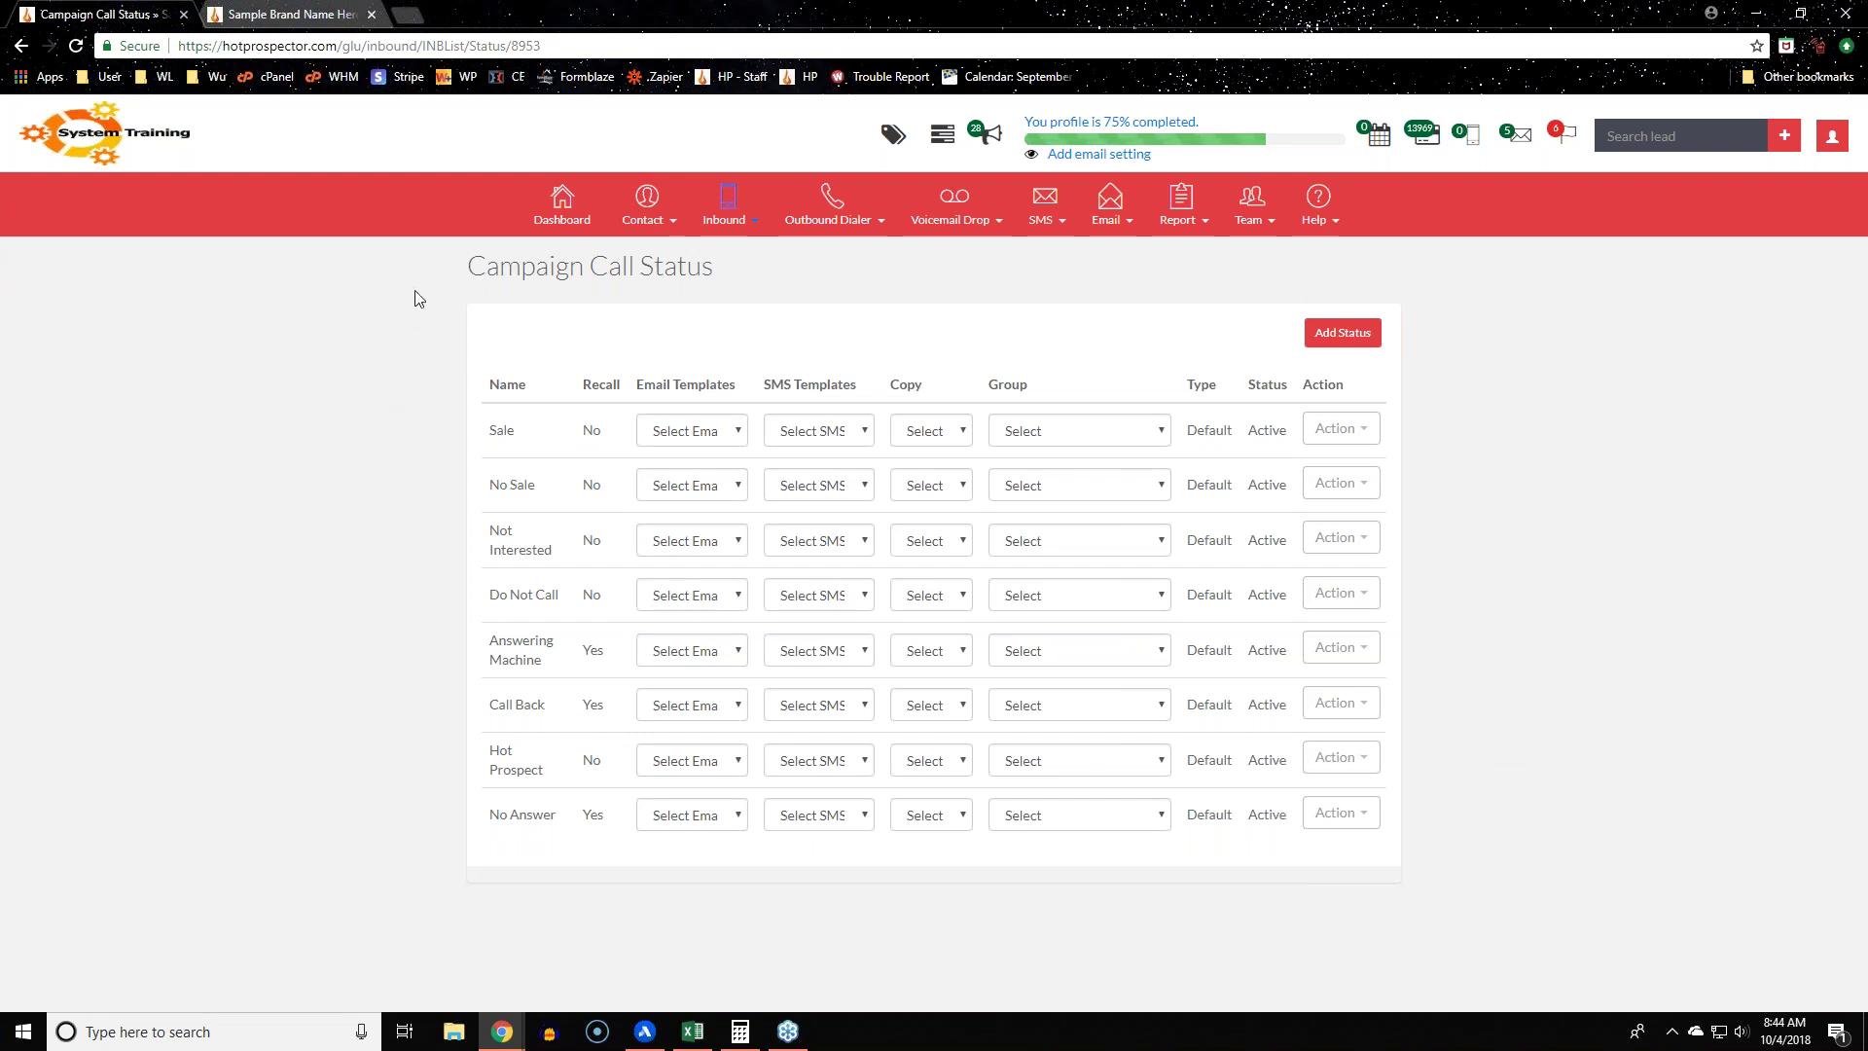
pyautogui.moveTo(867, 272); pyautogui.dragTo(352, 275)
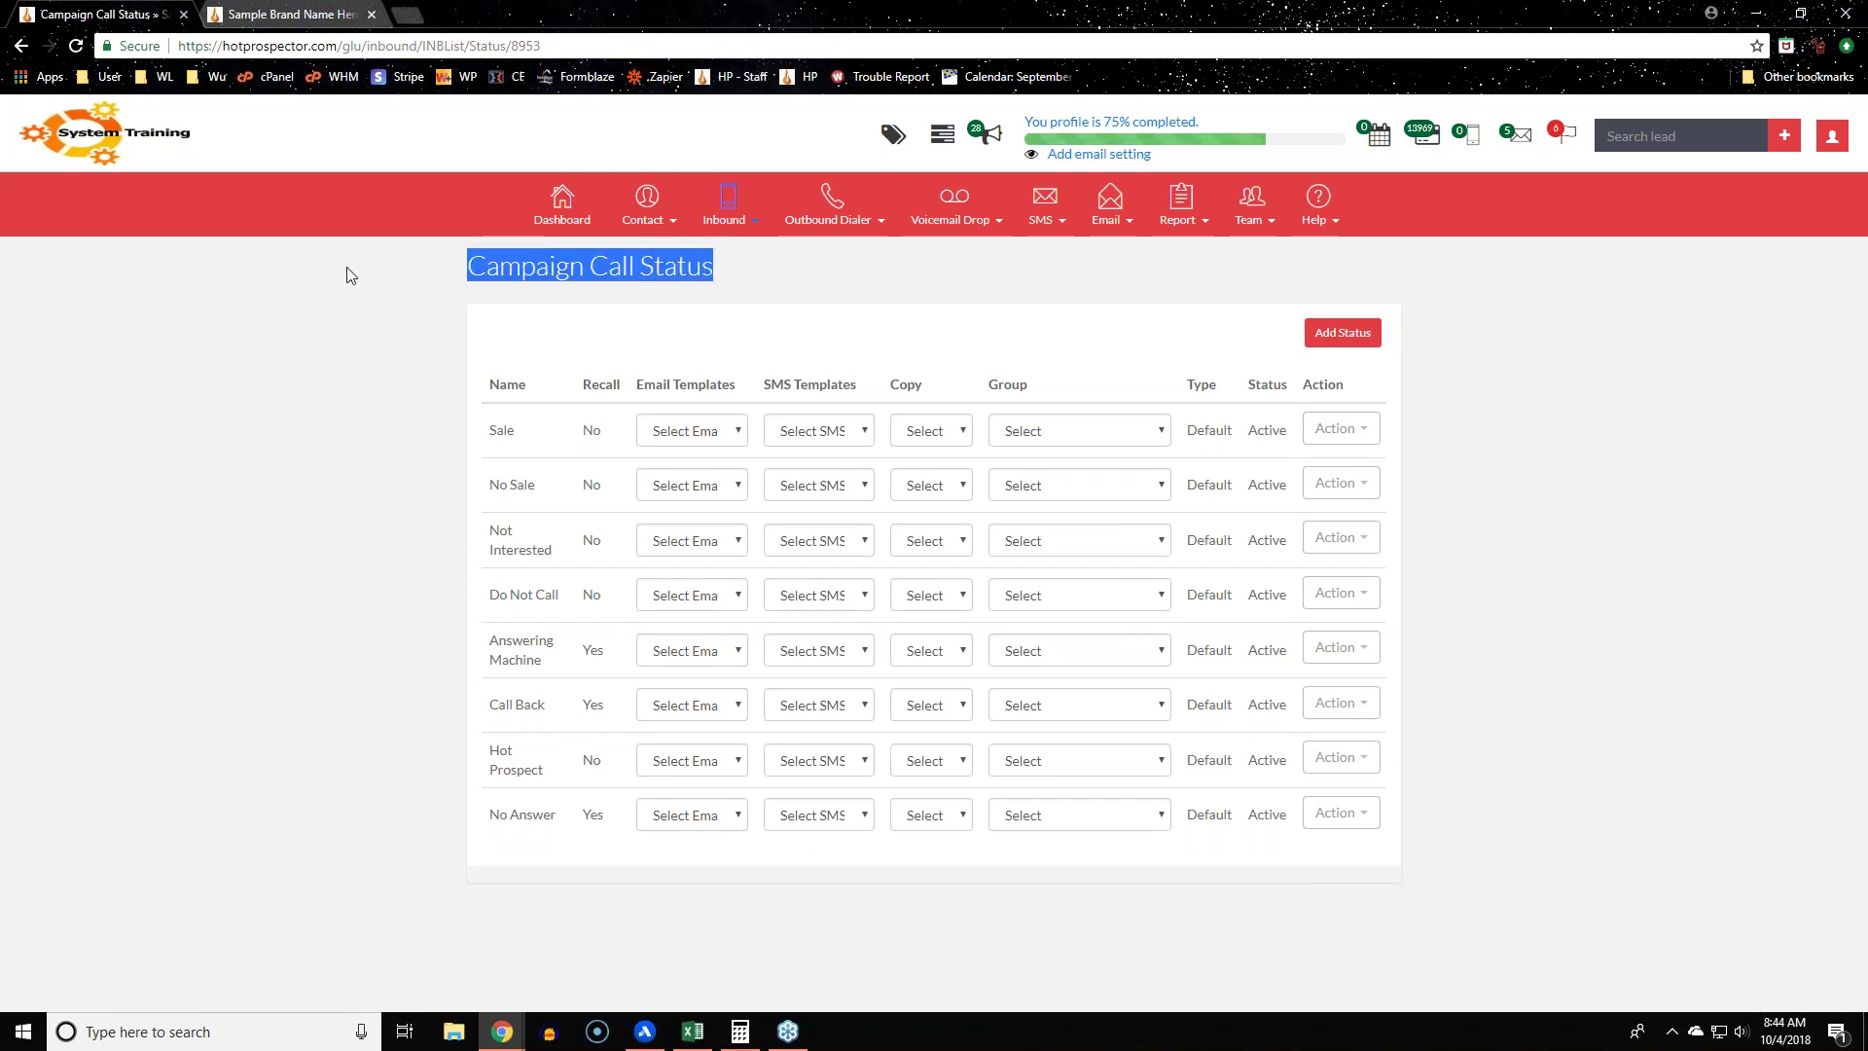
pyautogui.click(763, 358)
pyautogui.click(742, 431)
pyautogui.click(869, 368)
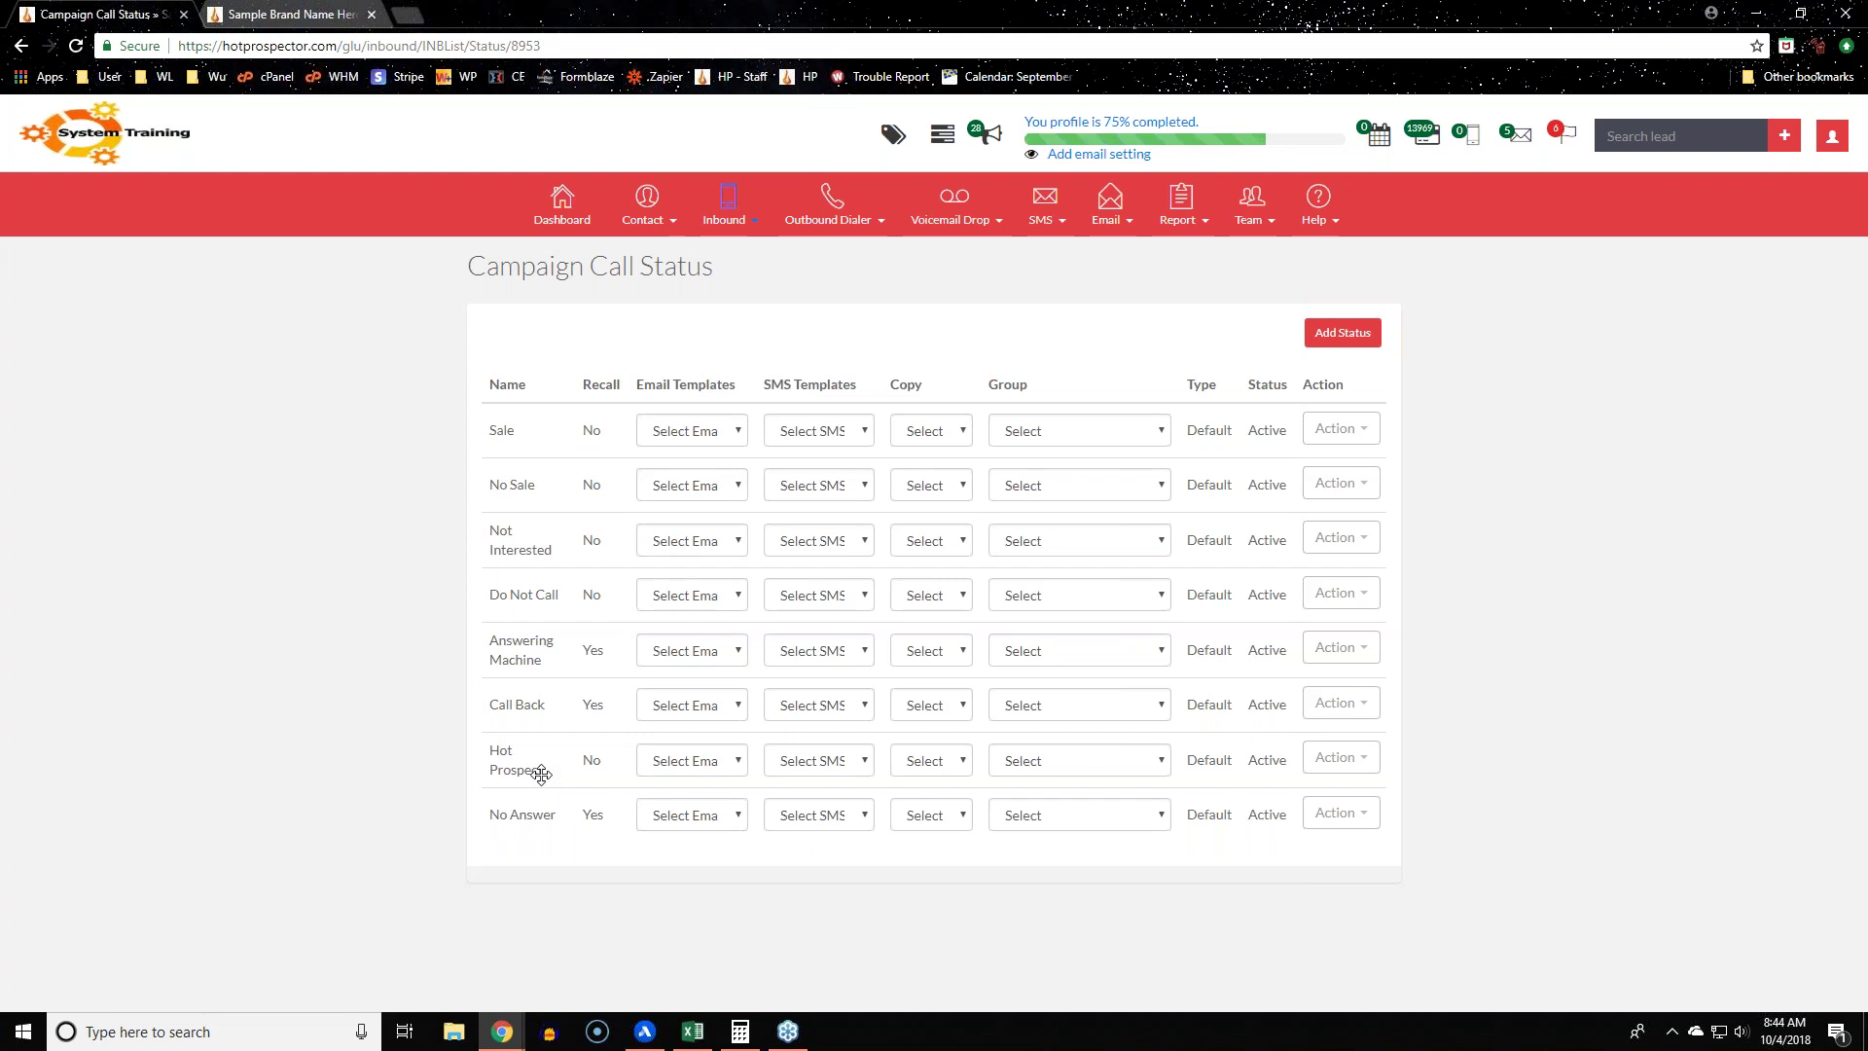
pyautogui.click(715, 761)
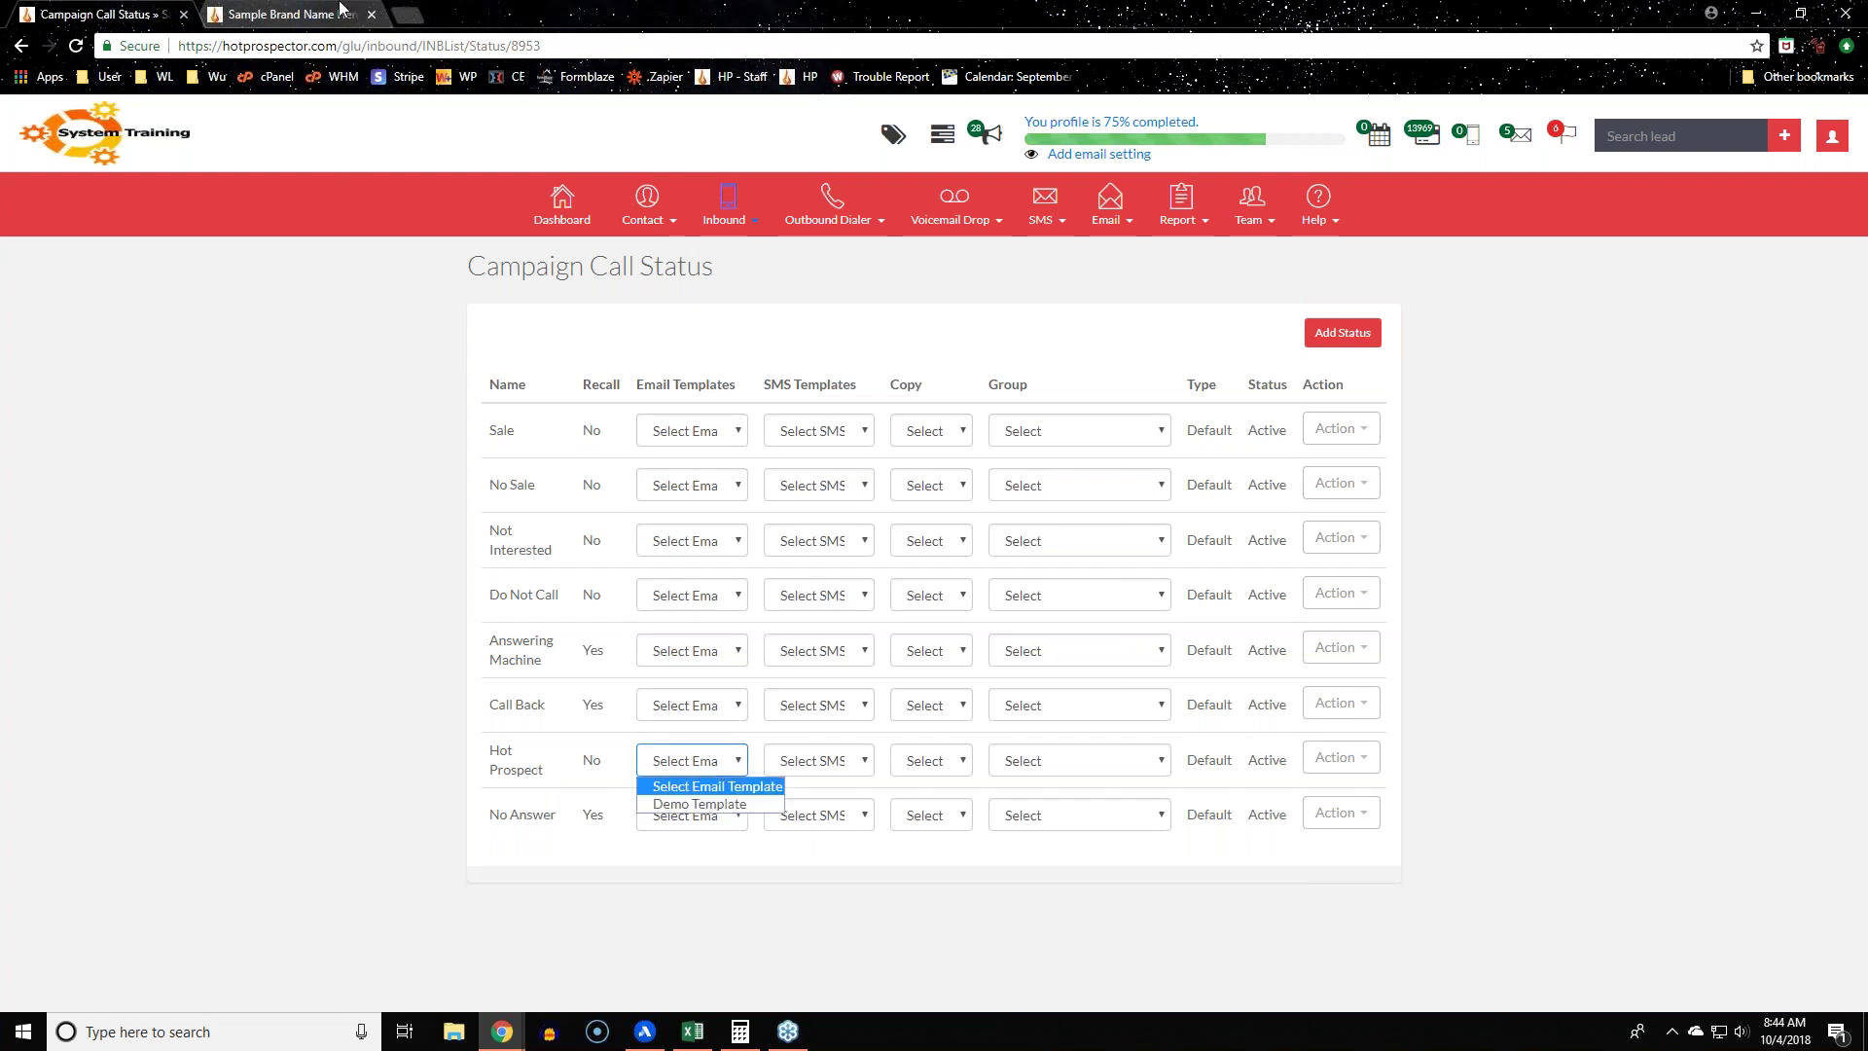
pyautogui.hotkey('ctrl', 'Tab')
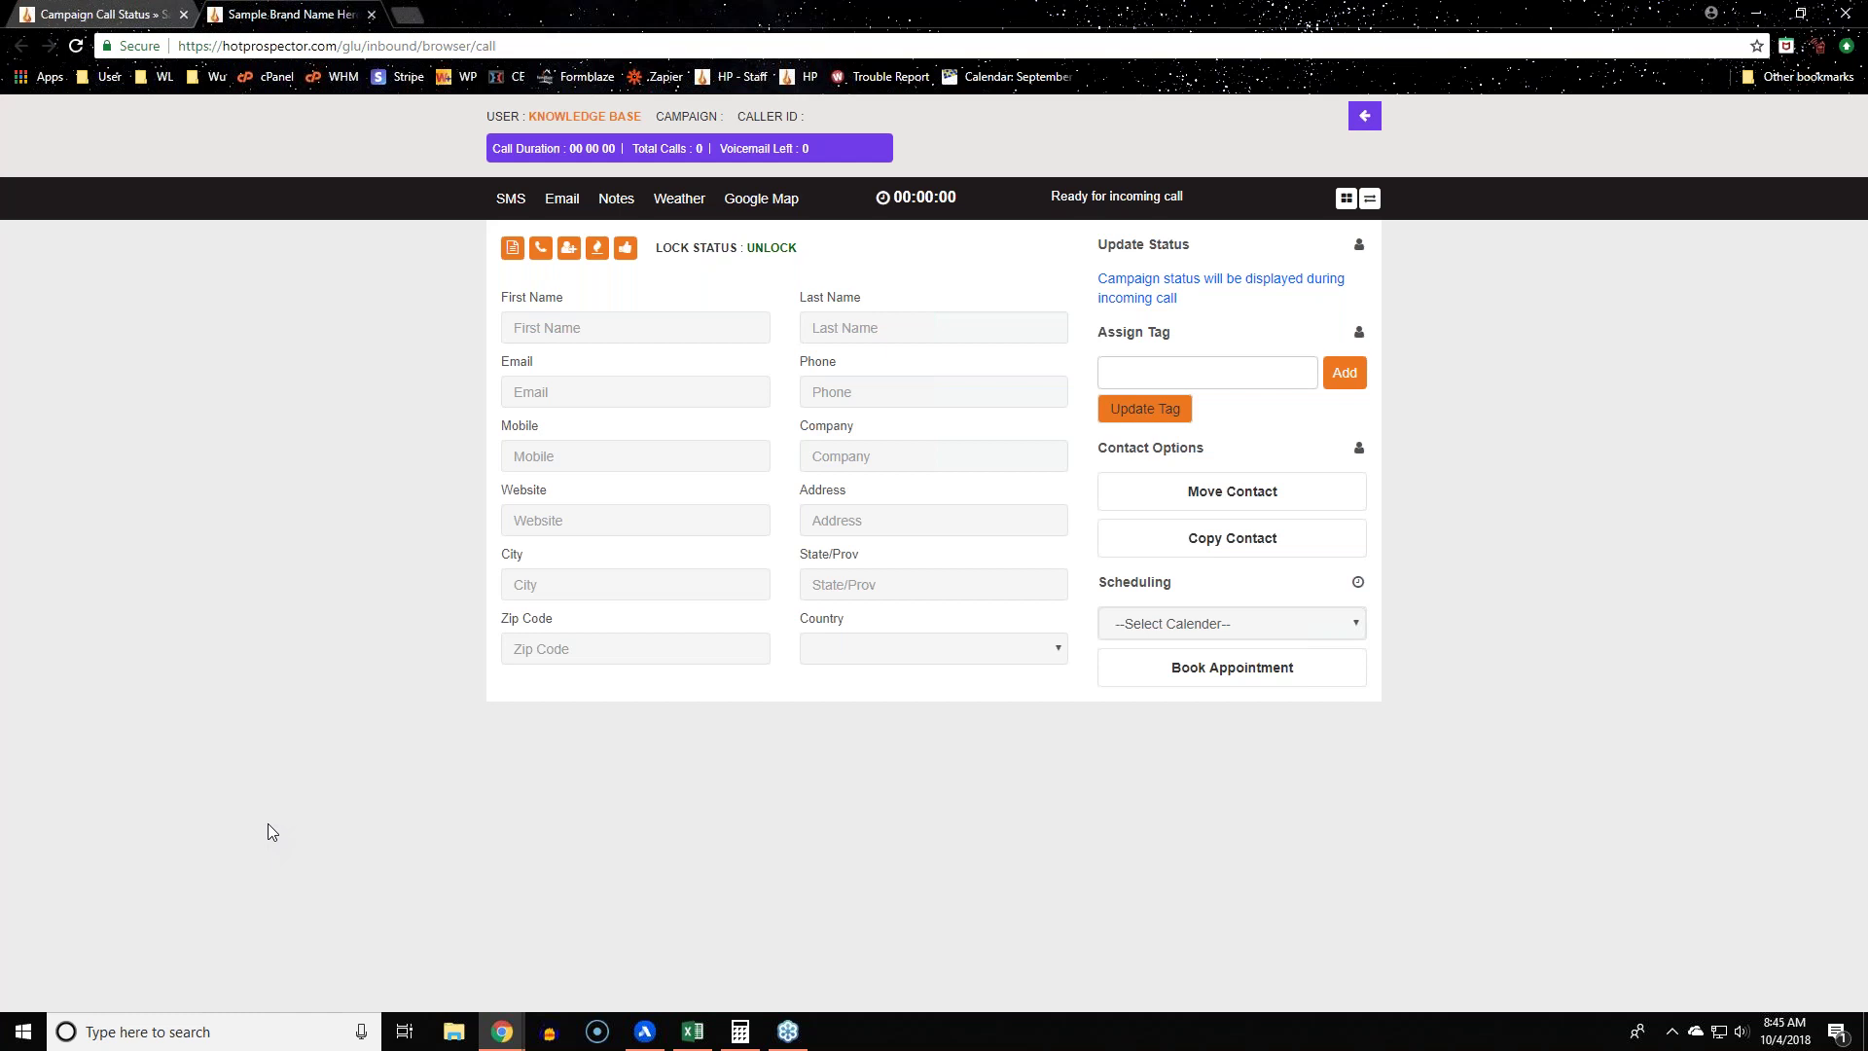
pyautogui.click(107, 12)
pyautogui.click(720, 761)
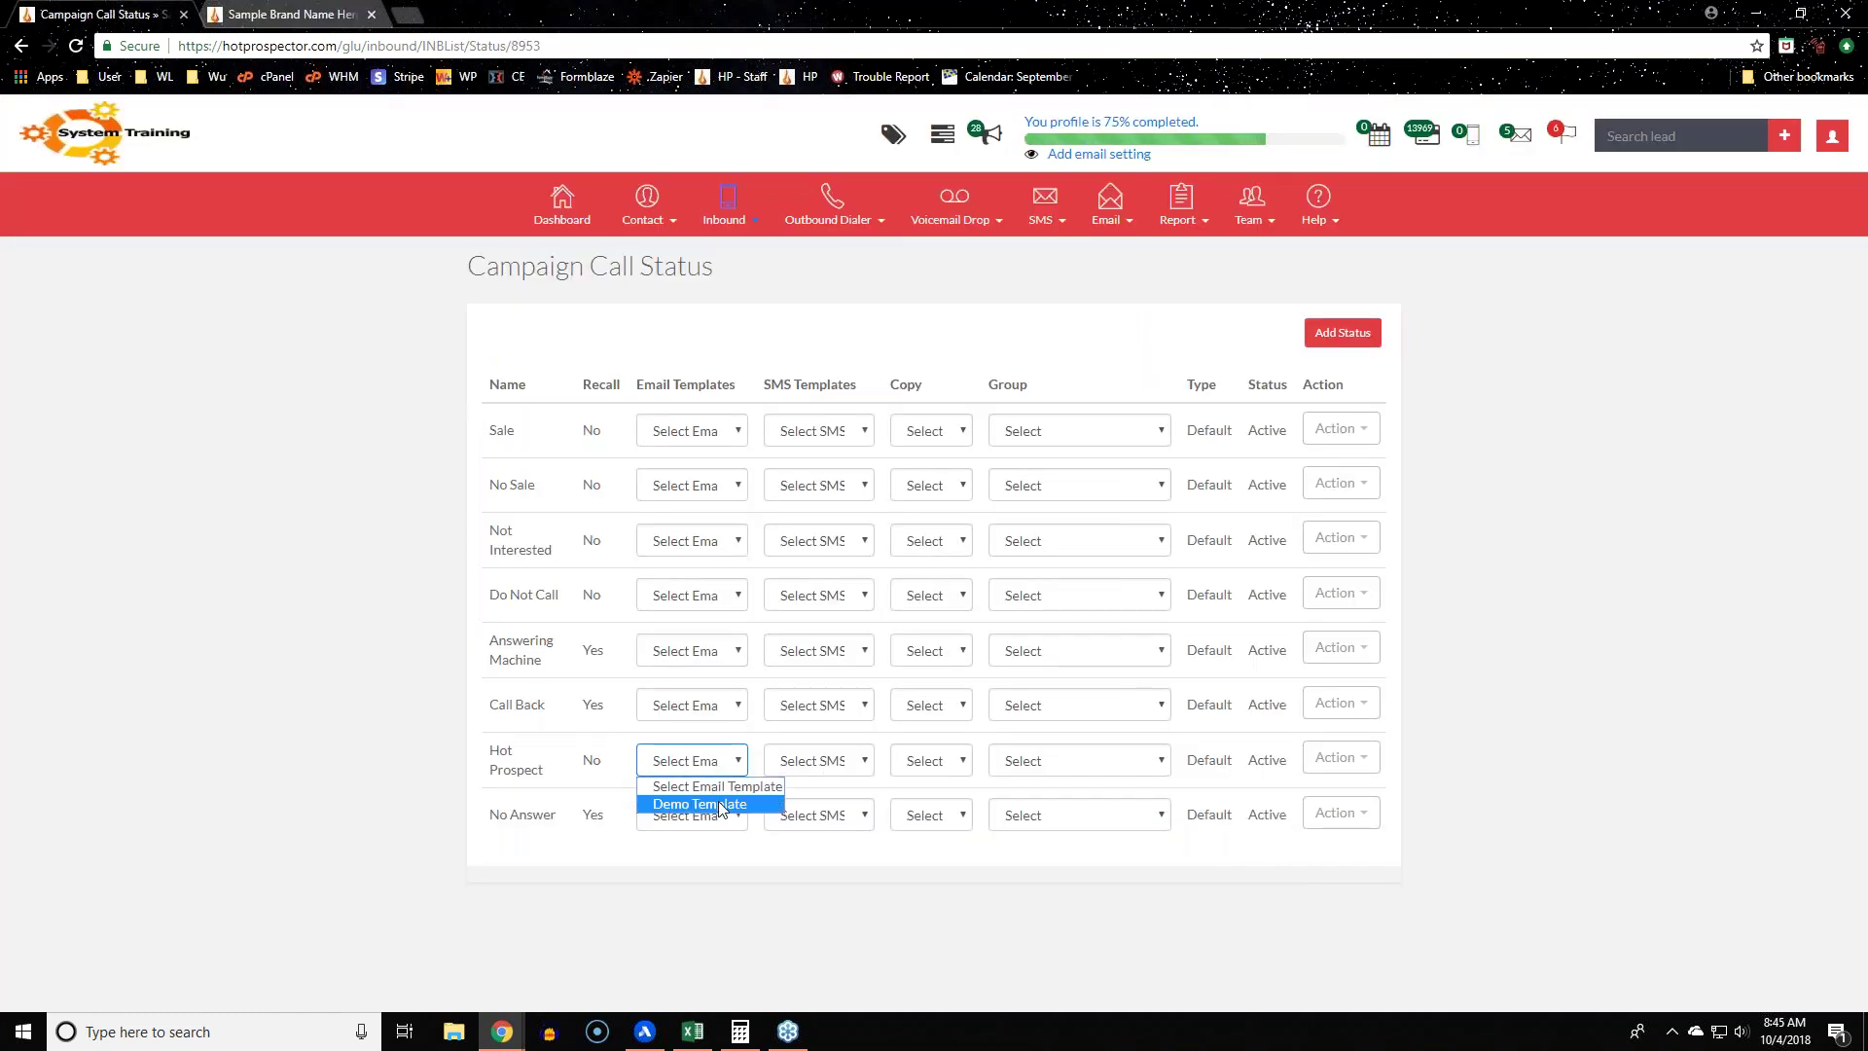
pyautogui.click(720, 804)
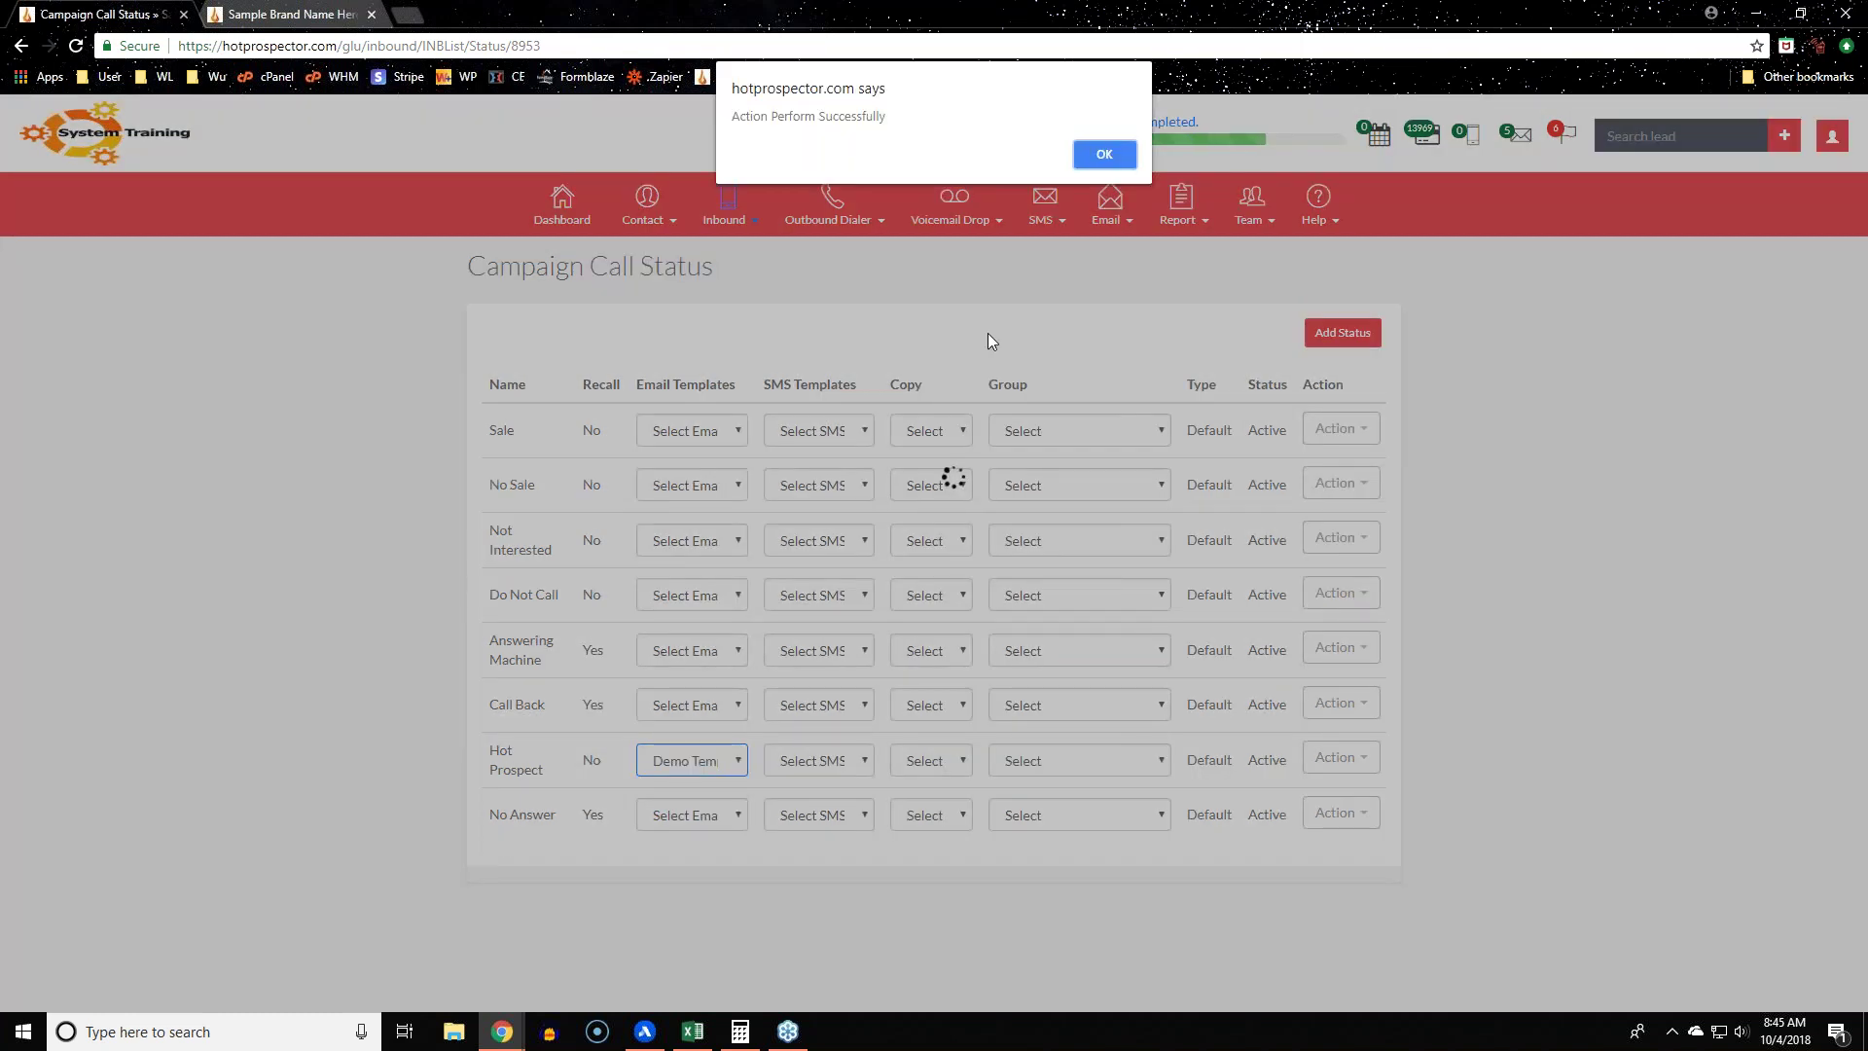
pyautogui.click(1104, 152)
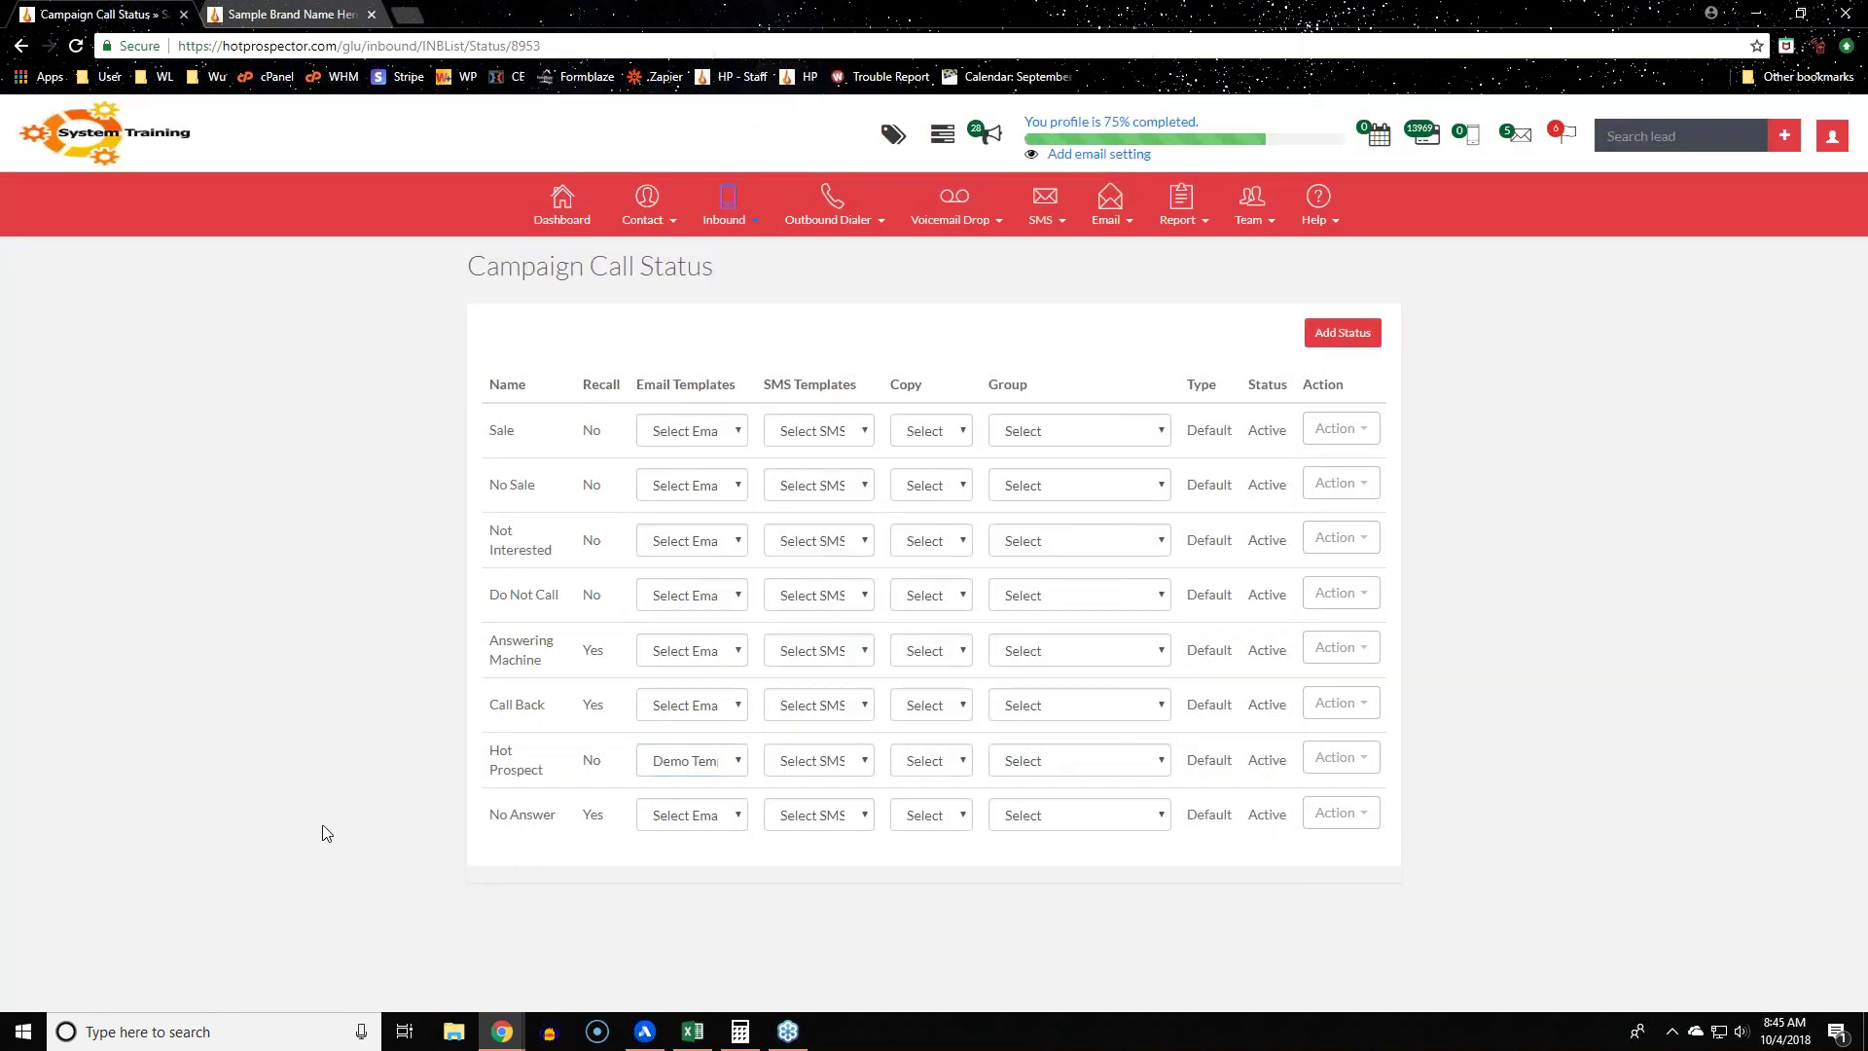
pyautogui.click(823, 761)
pyautogui.click(959, 914)
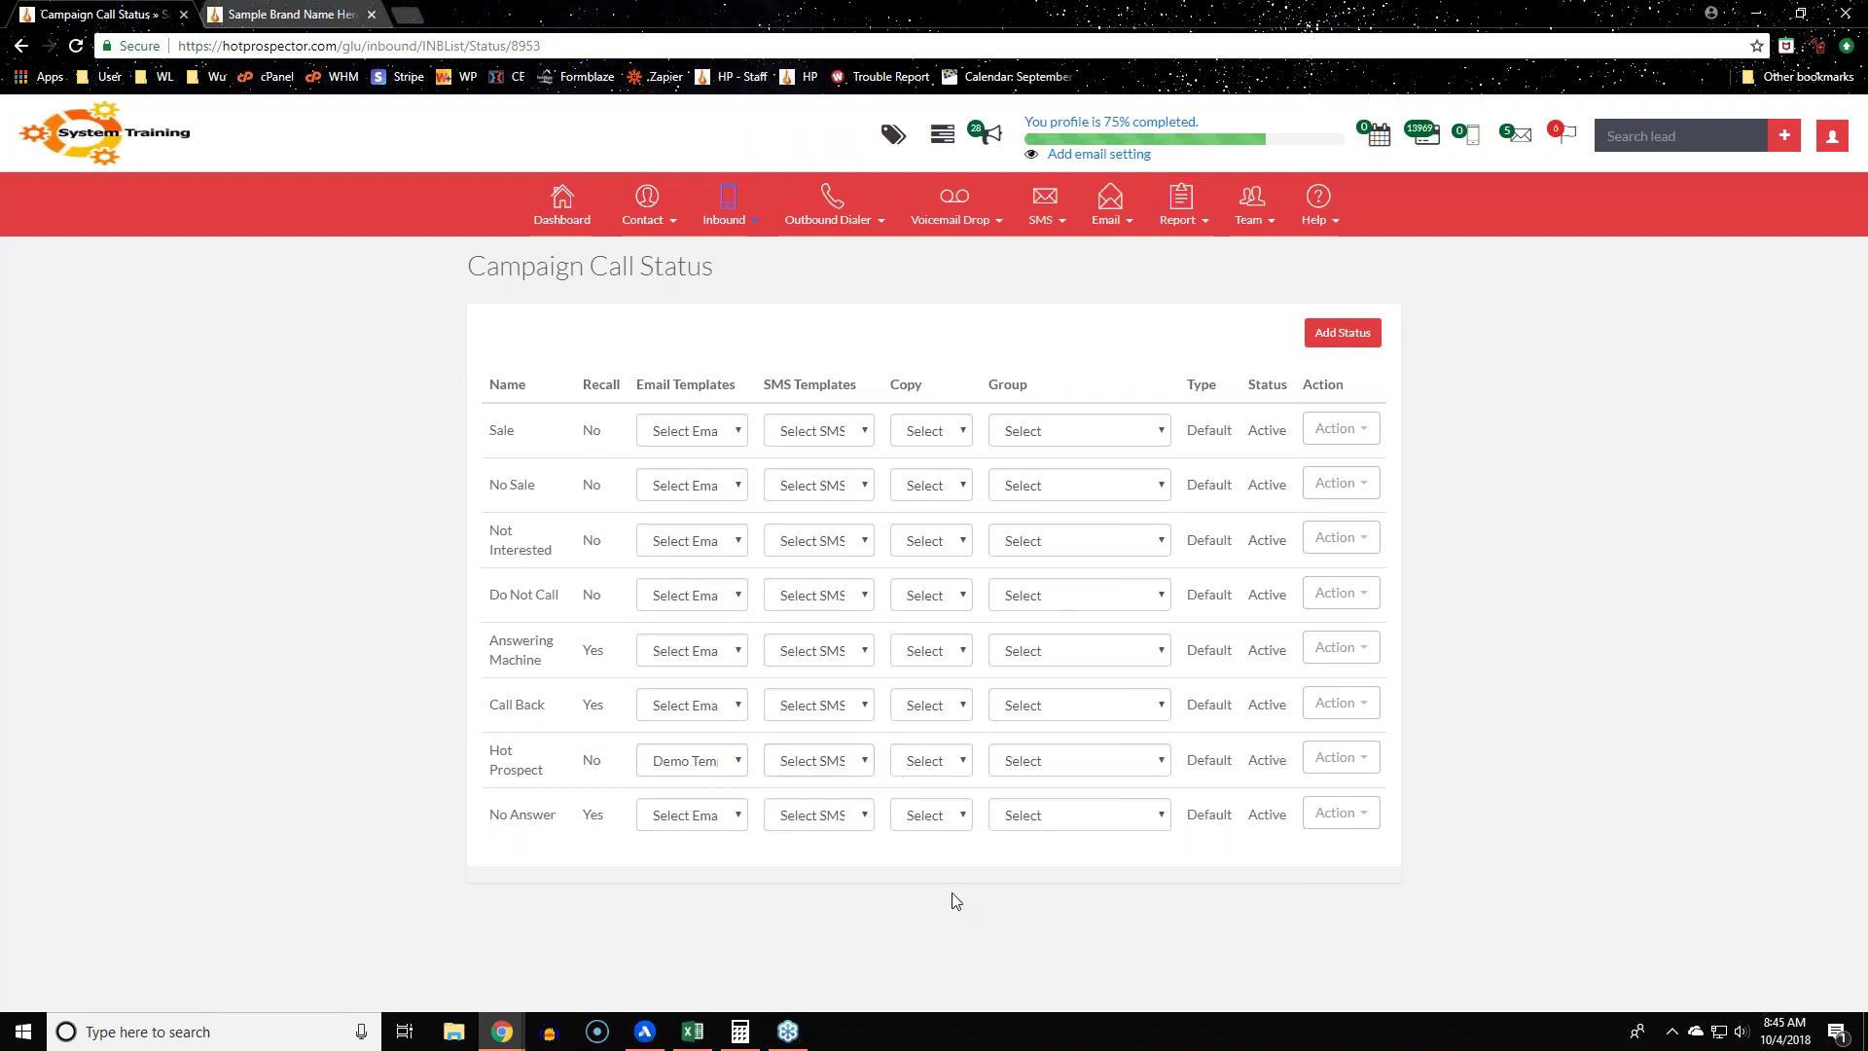
pyautogui.click(947, 760)
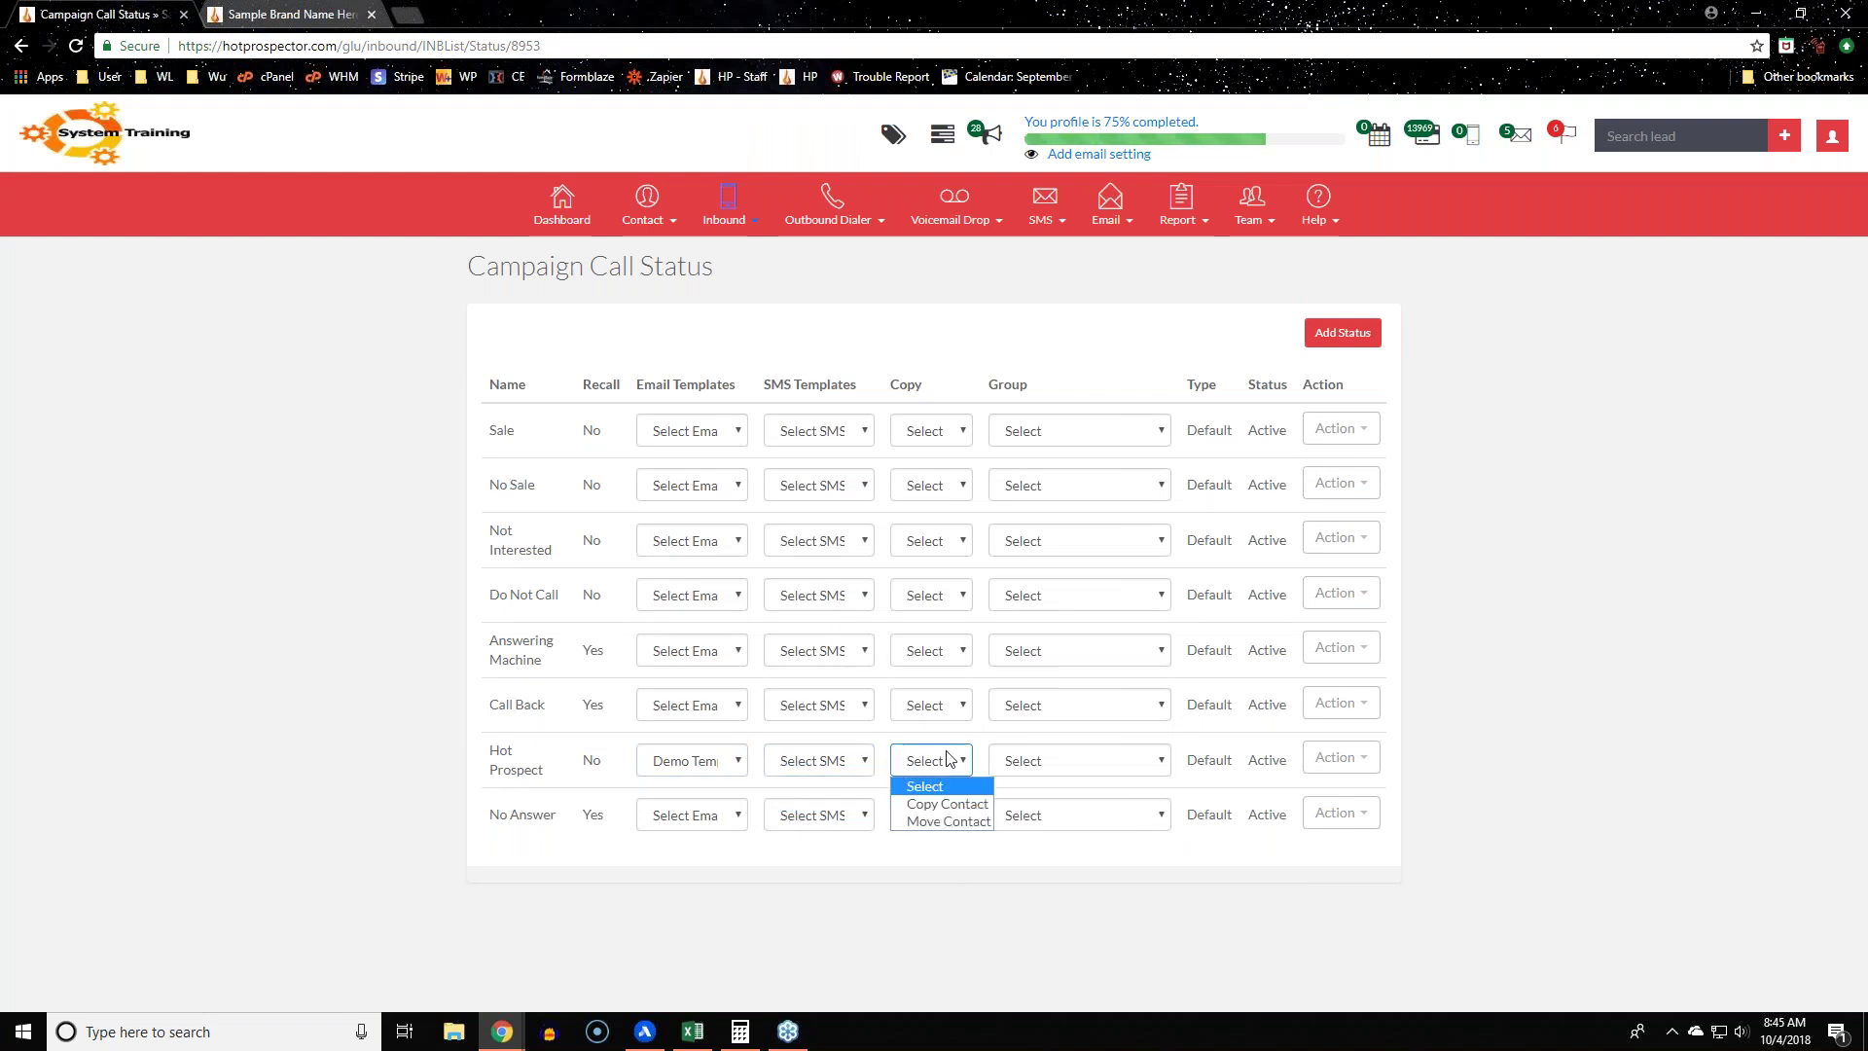
pyautogui.click(1208, 911)
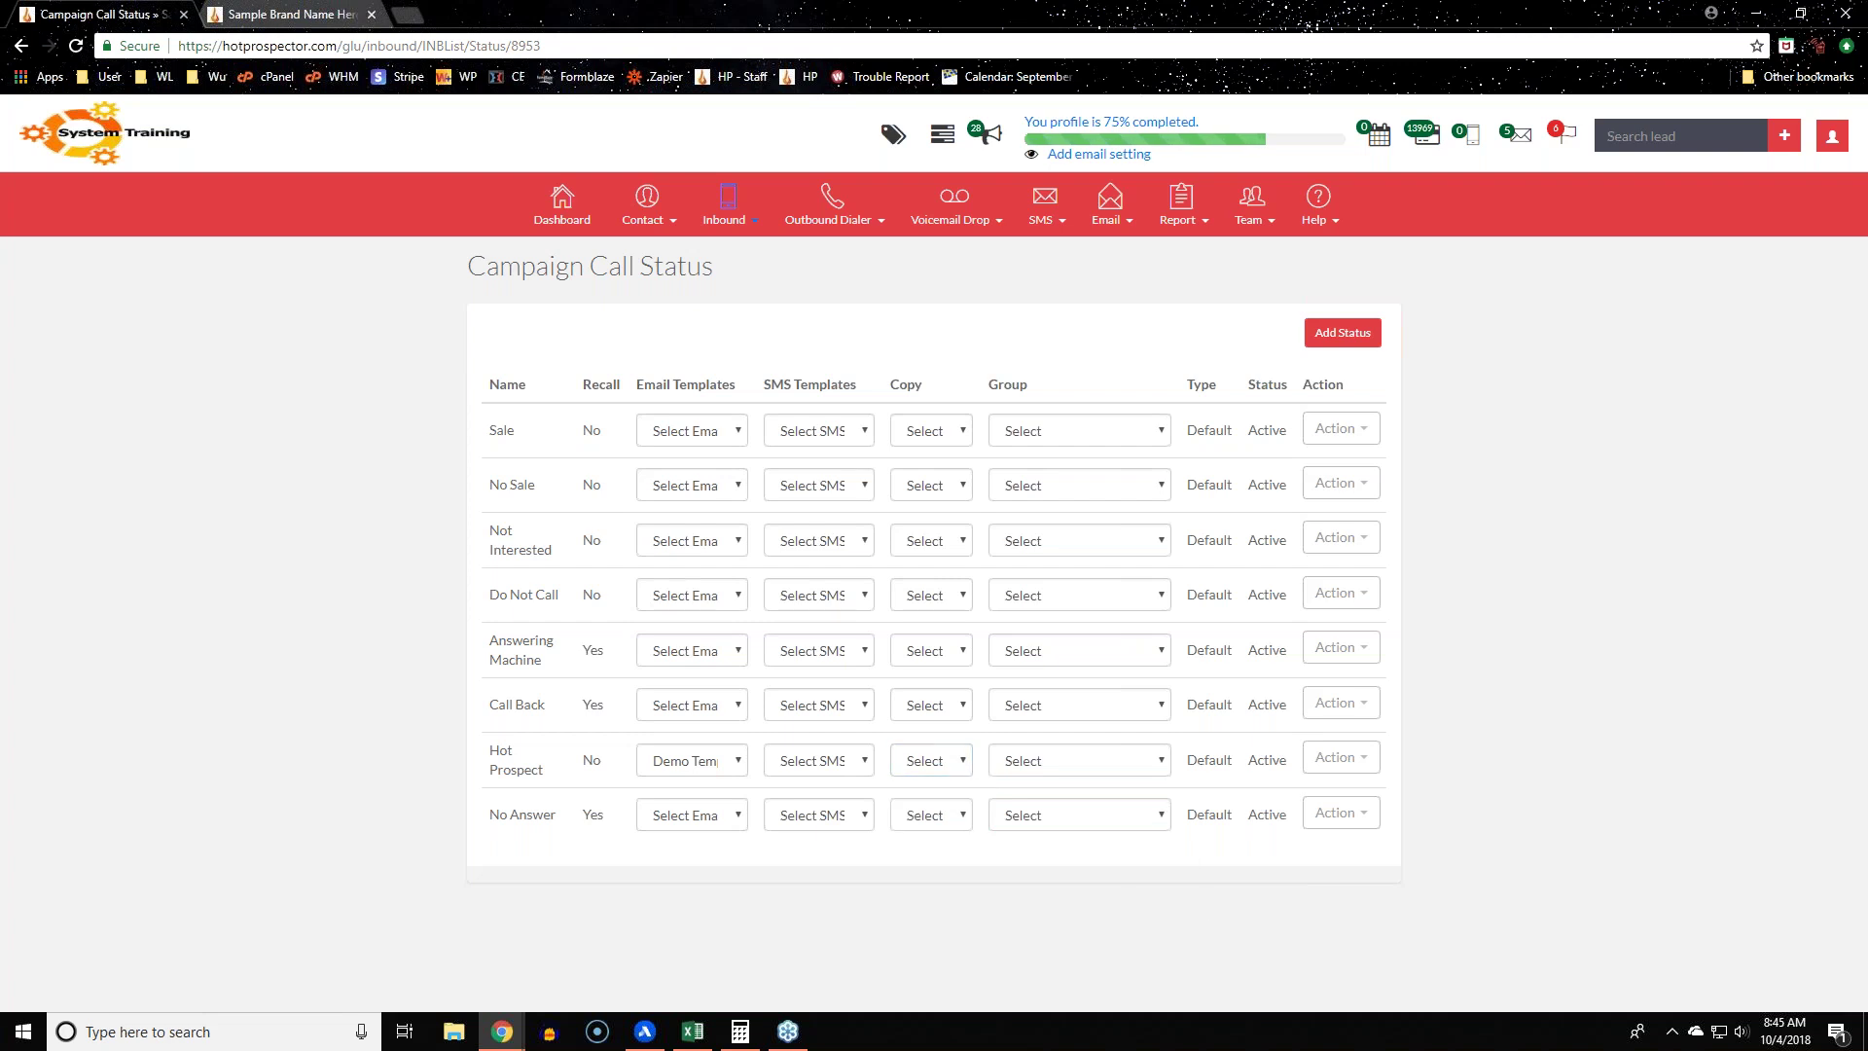
pyautogui.click(1079, 760)
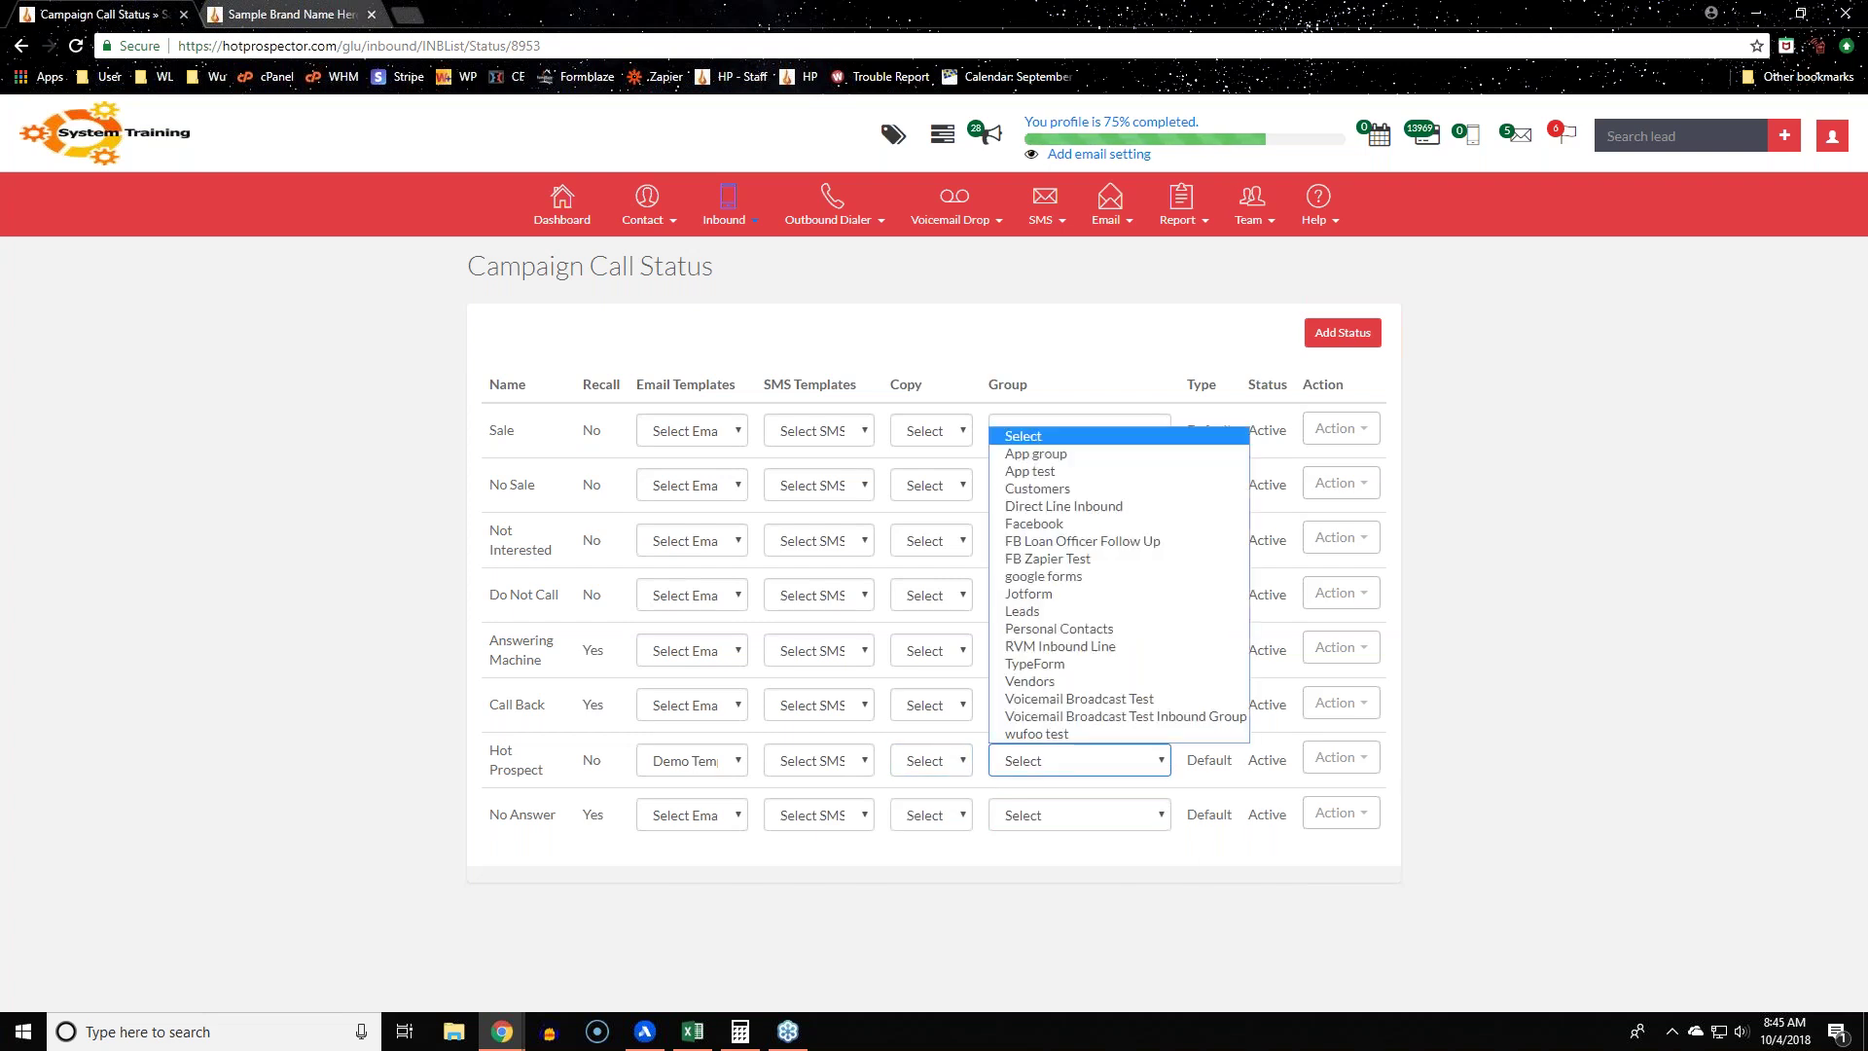
pyautogui.click(1556, 692)
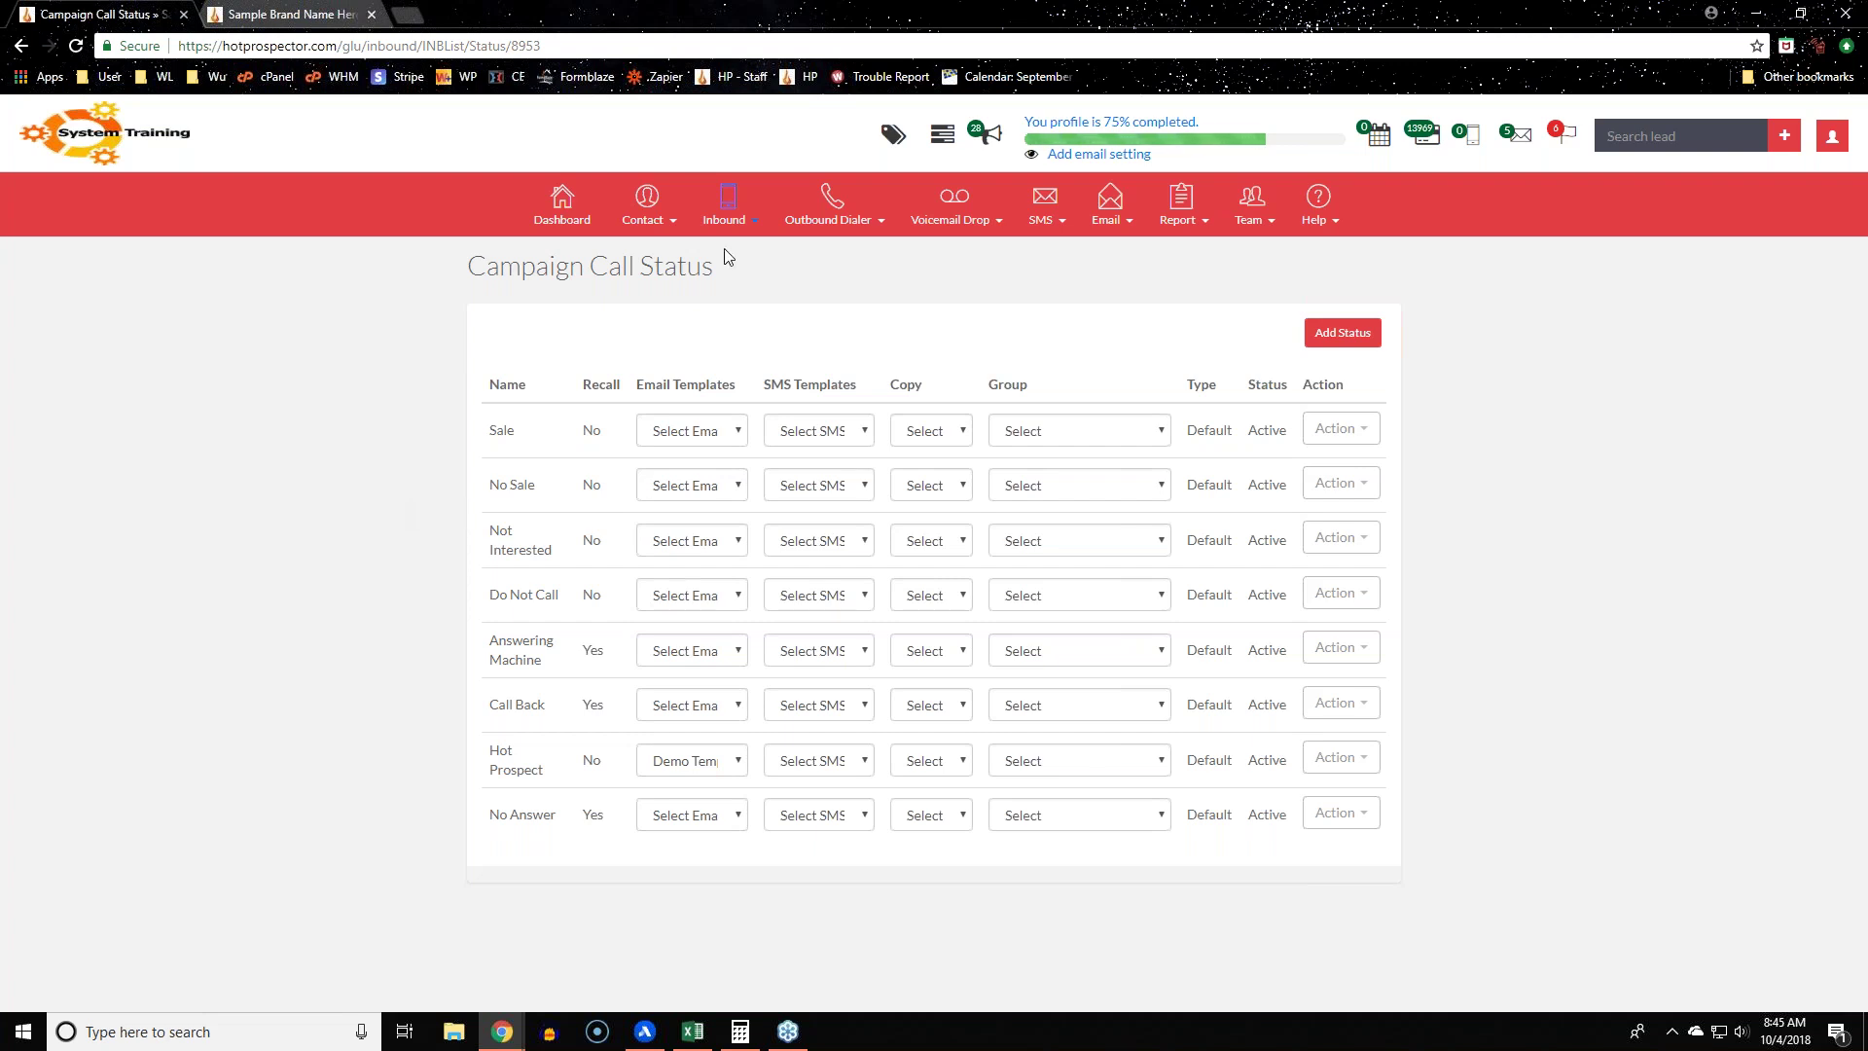
pyautogui.click(730, 222)
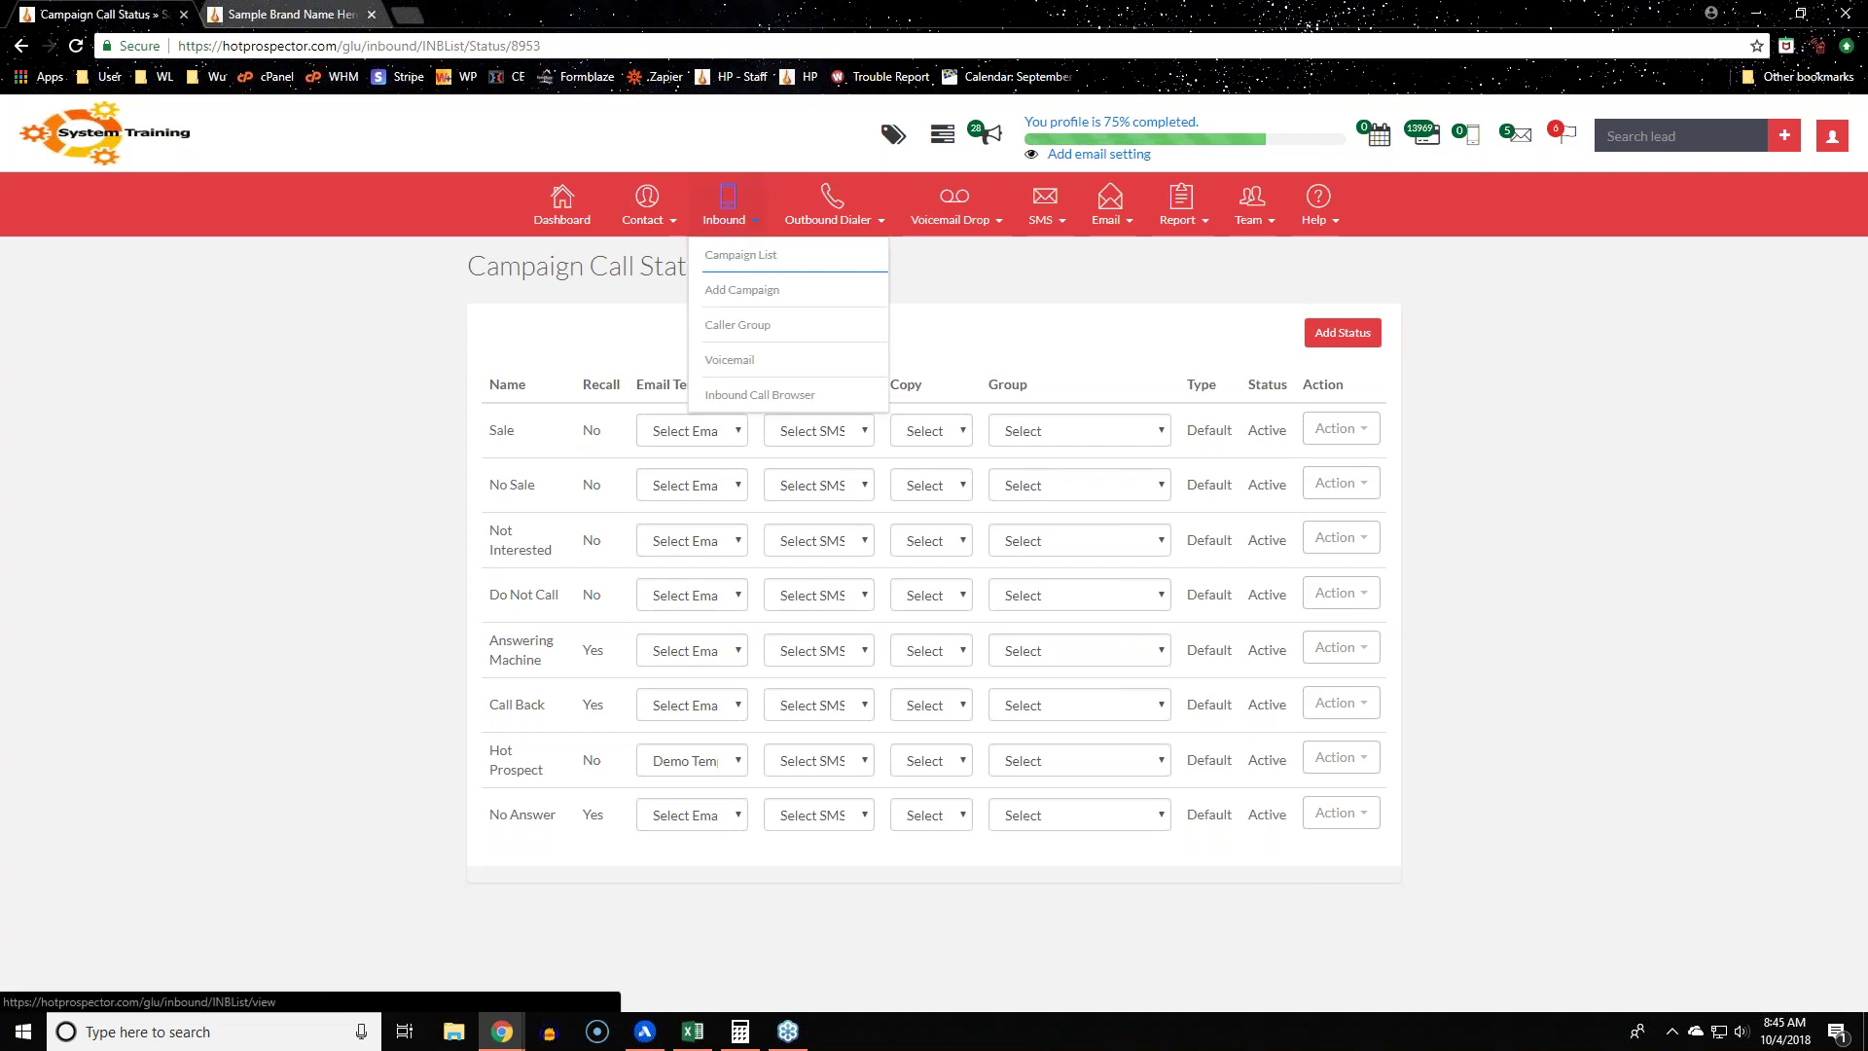
pyautogui.moveTo(1197, 229)
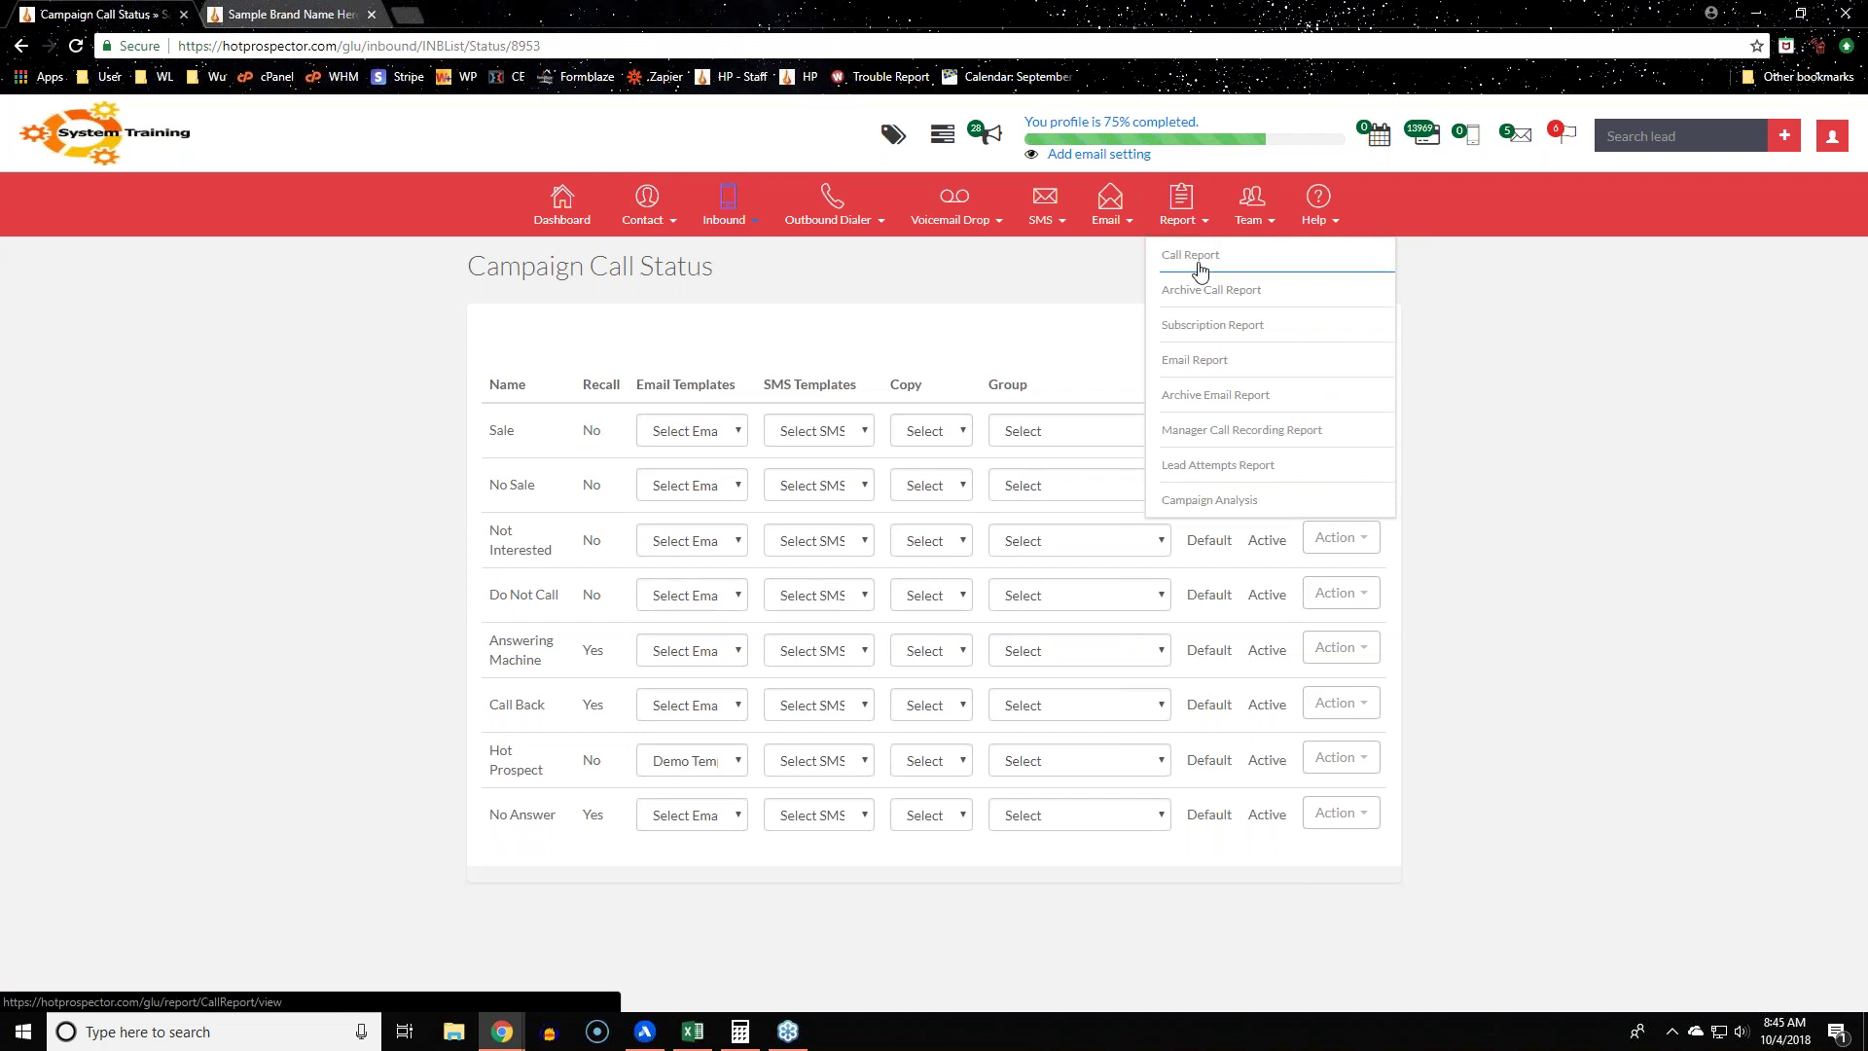
# Step: Review the Call Report's two completed outbound calls and its Report Type choices
pyautogui.click(1192, 256)
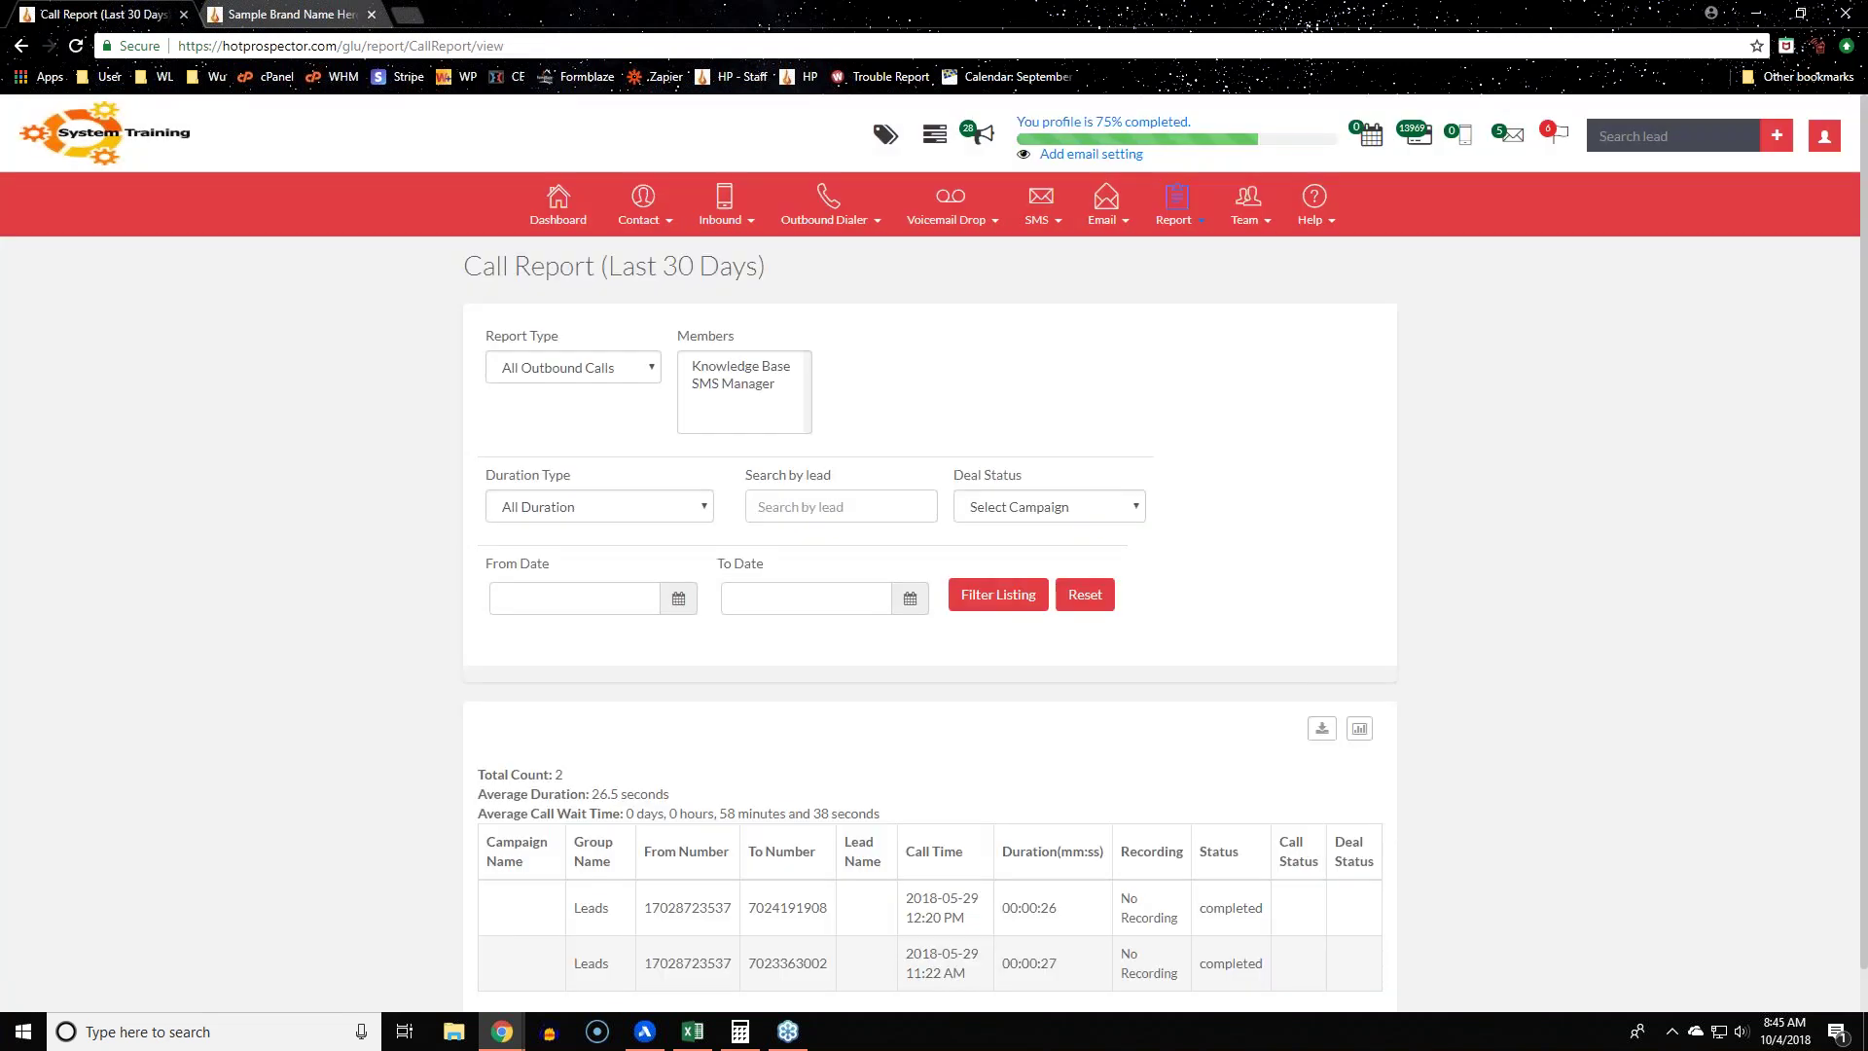
pyautogui.scroll(-1, 276, 691)
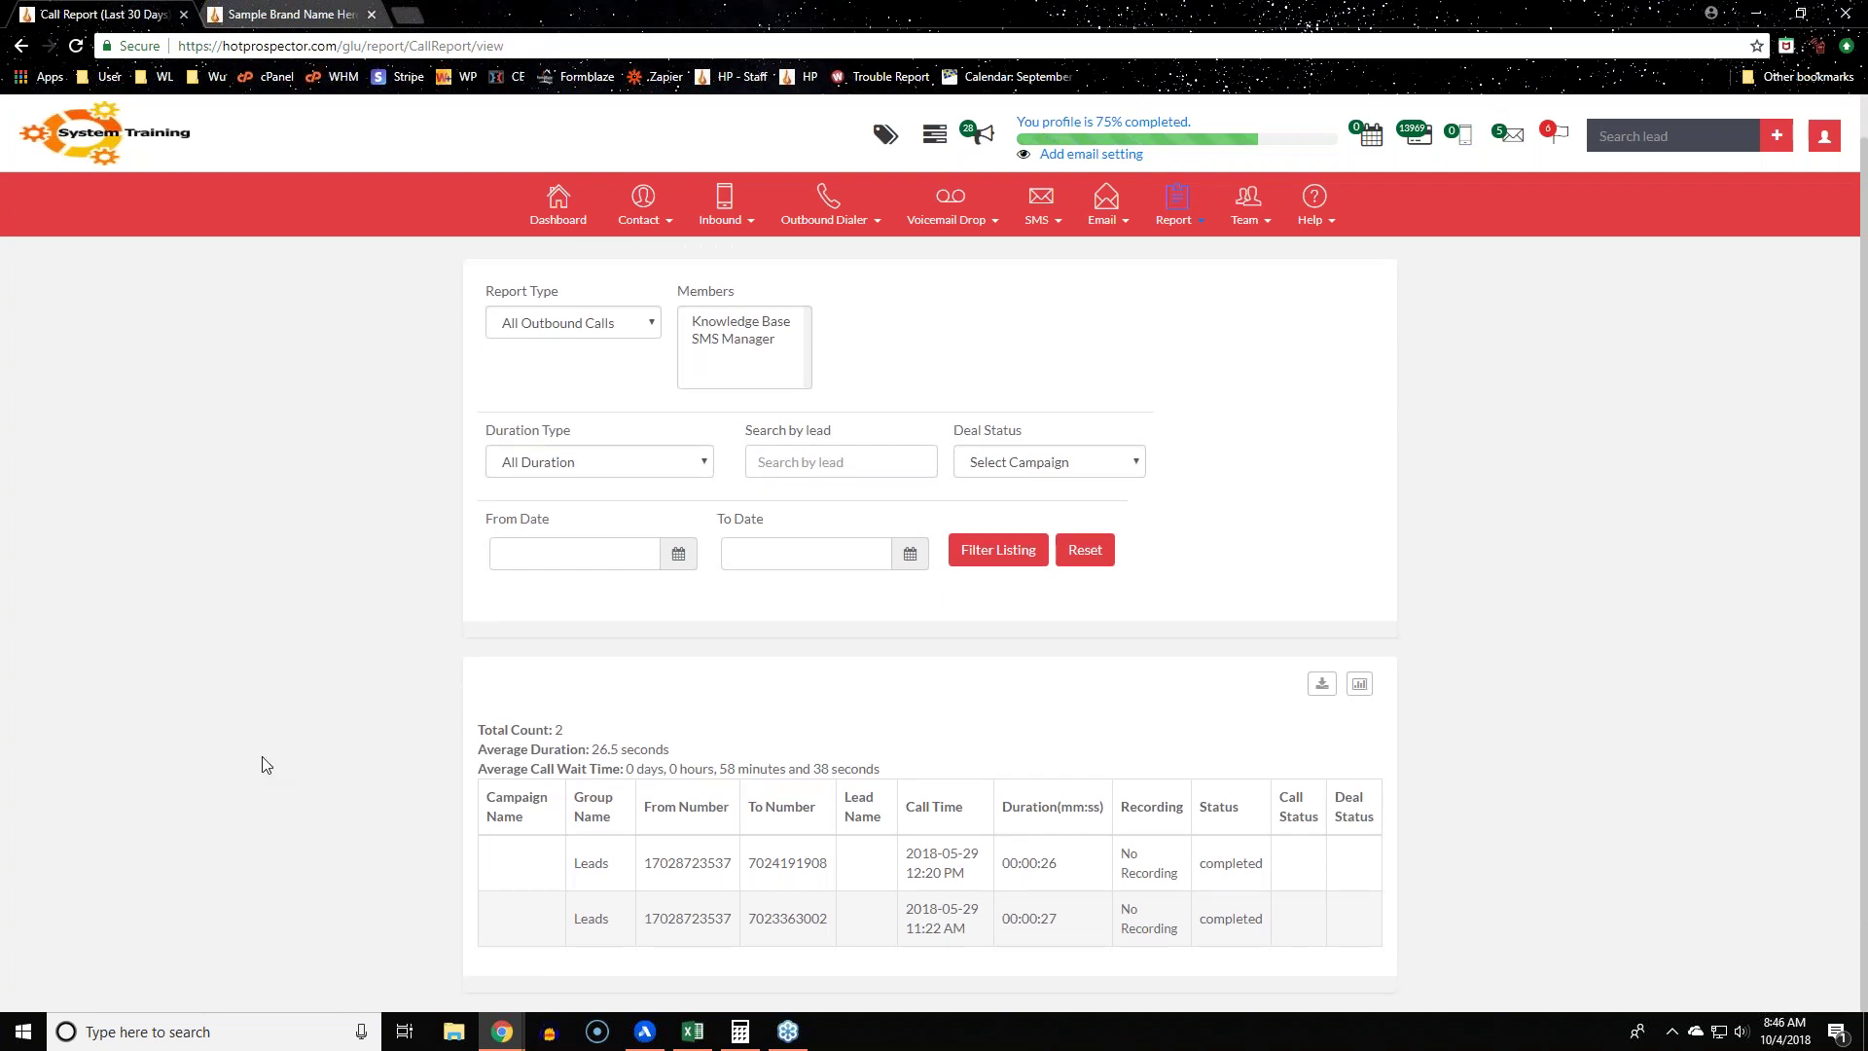
pyautogui.scroll(1, 263, 764)
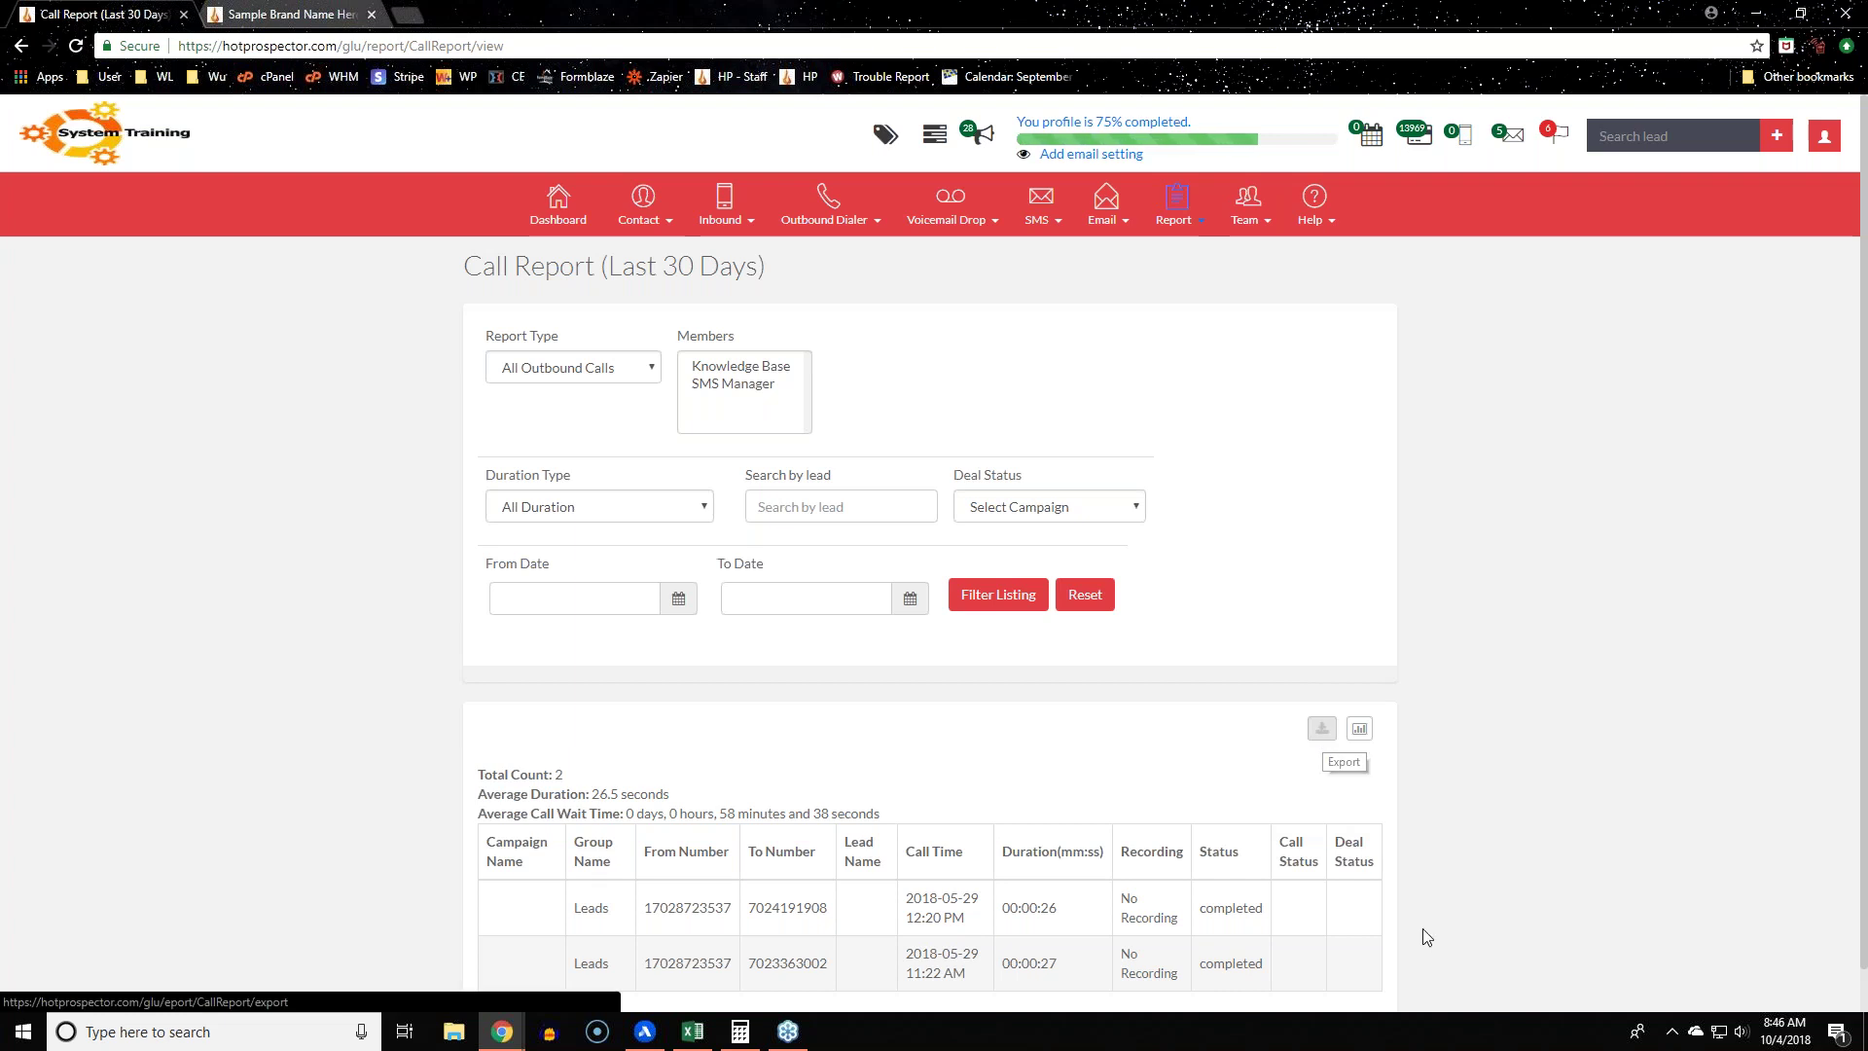
pyautogui.scroll(-1, 1507, 911)
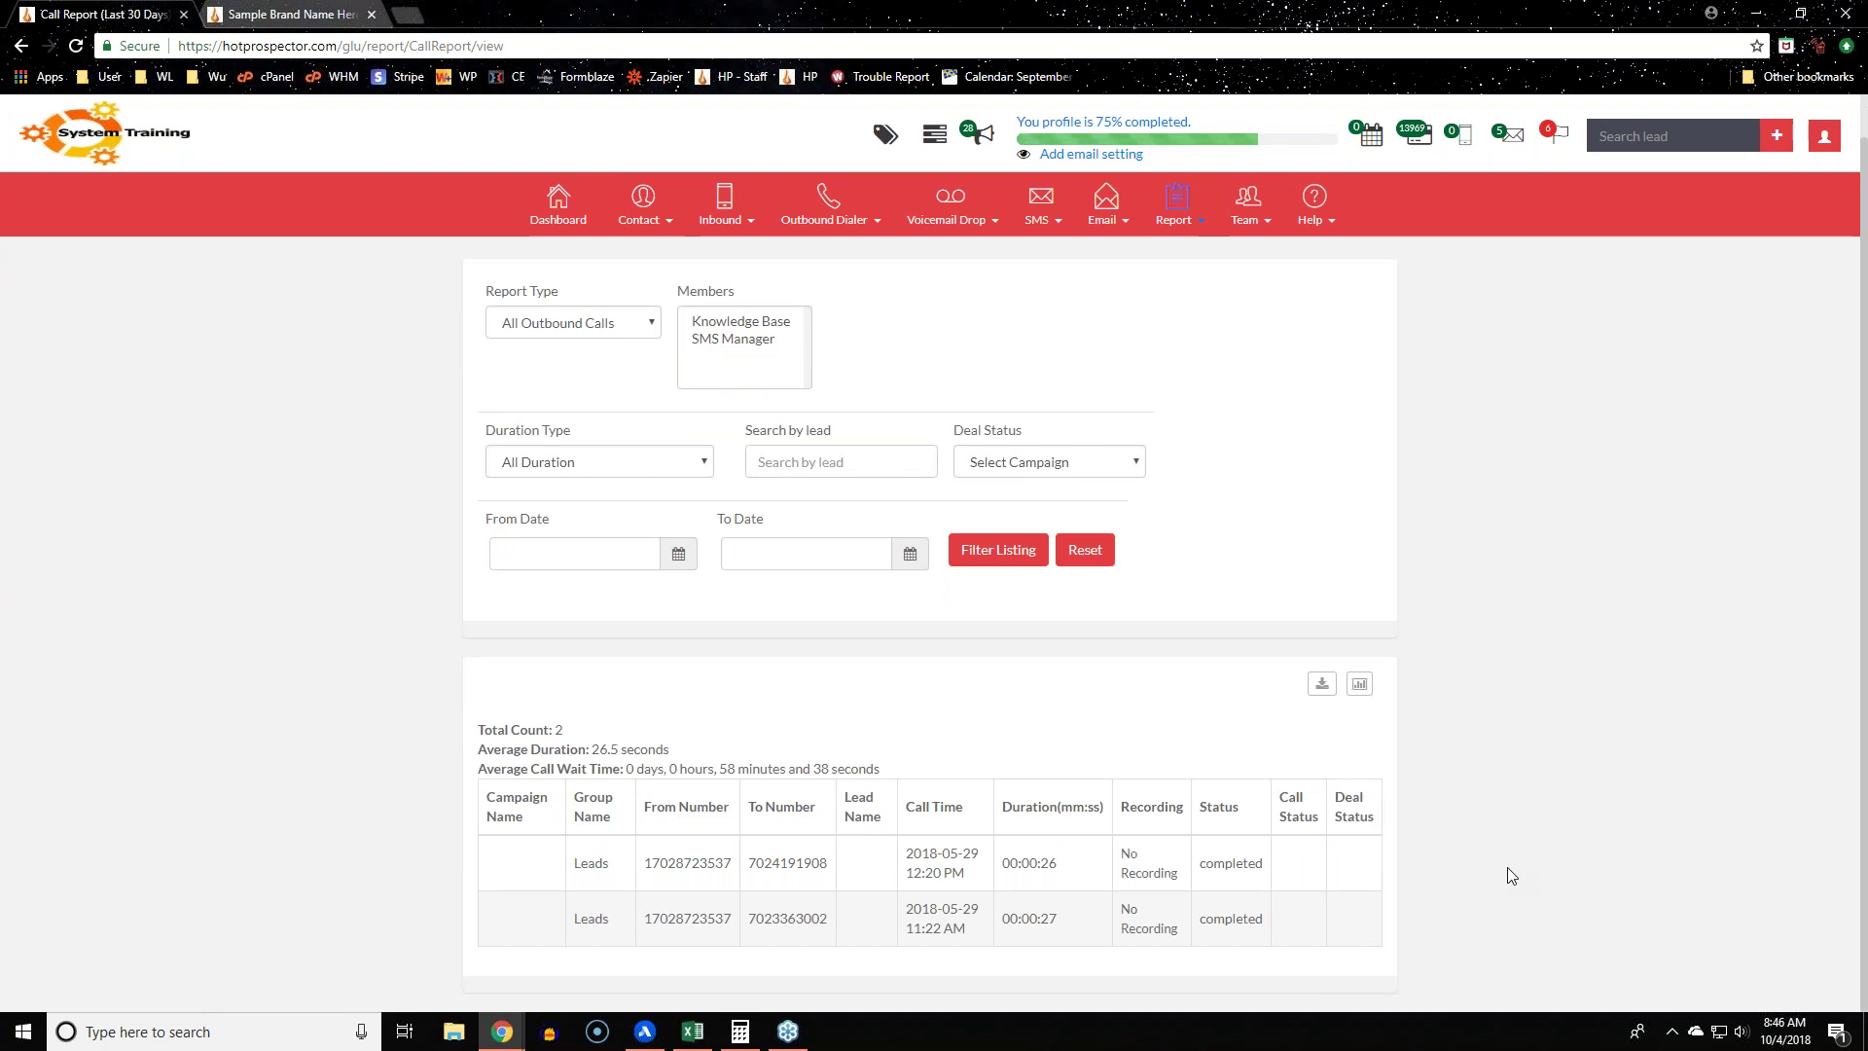
pyautogui.tripleClick(1163, 867)
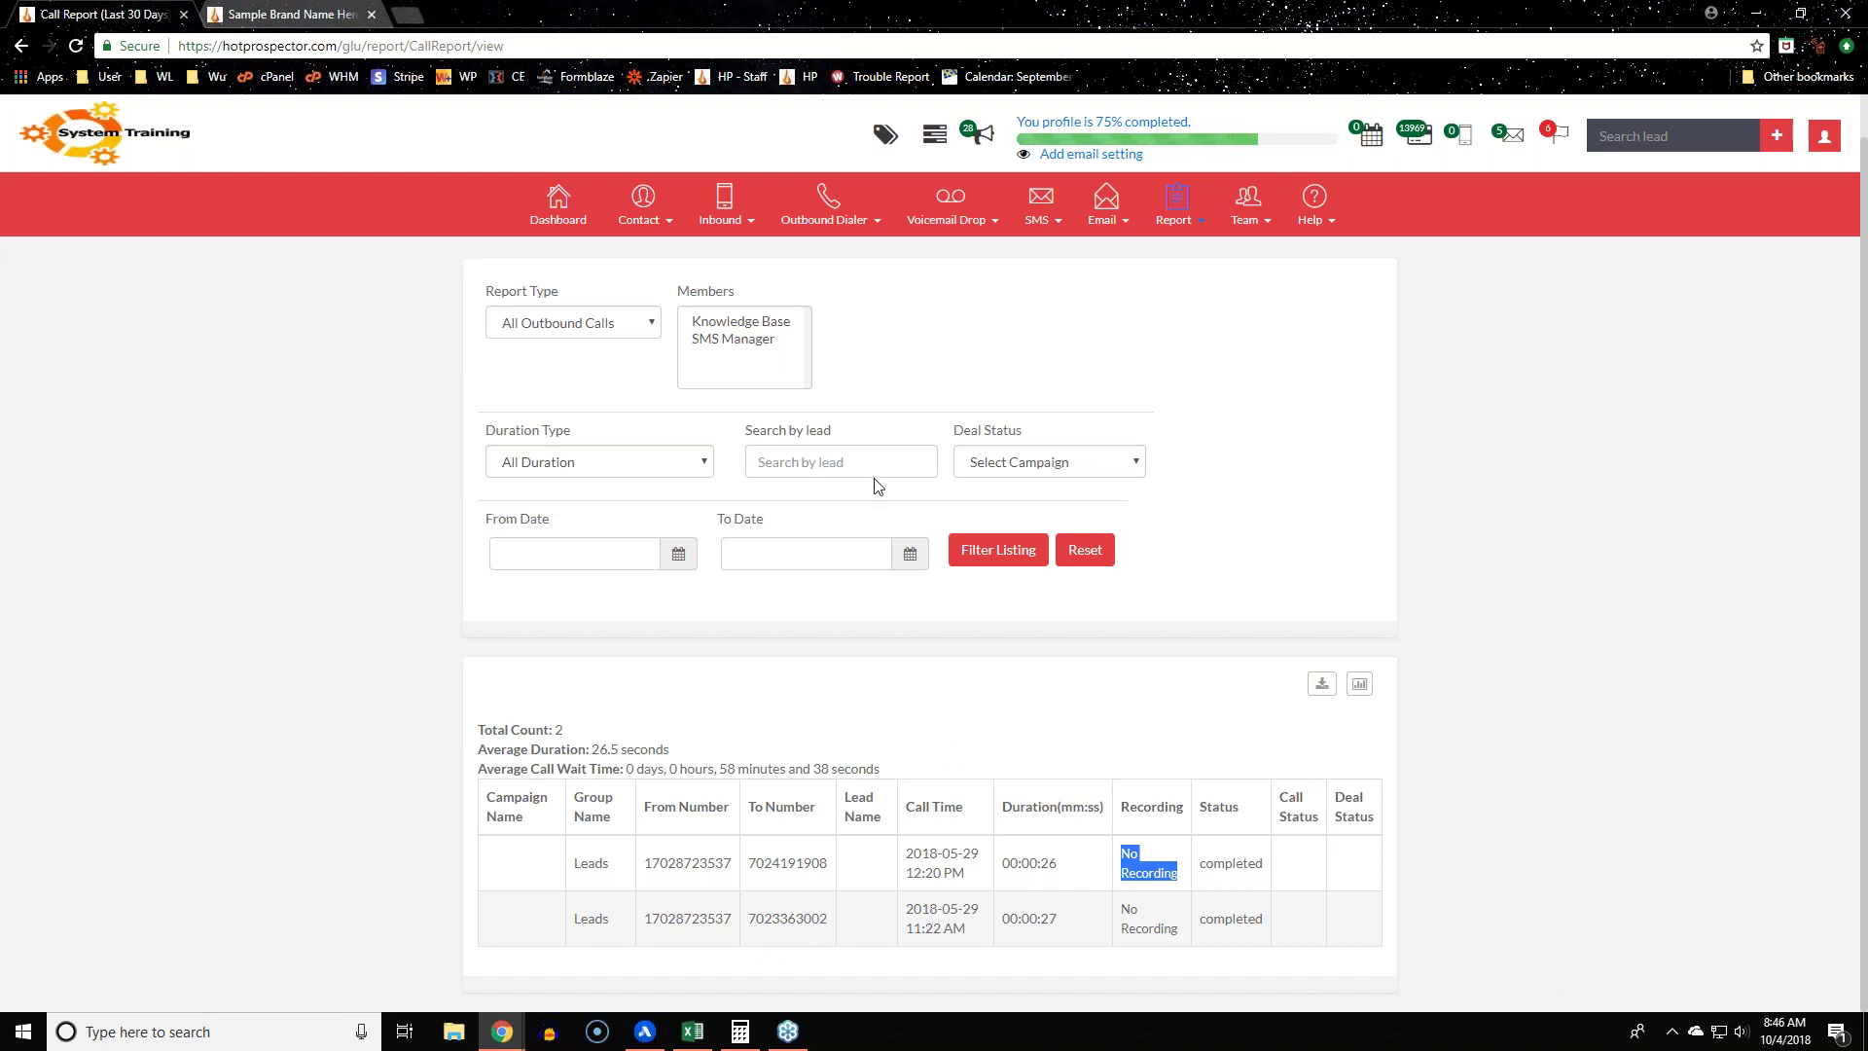
pyautogui.click(640, 331)
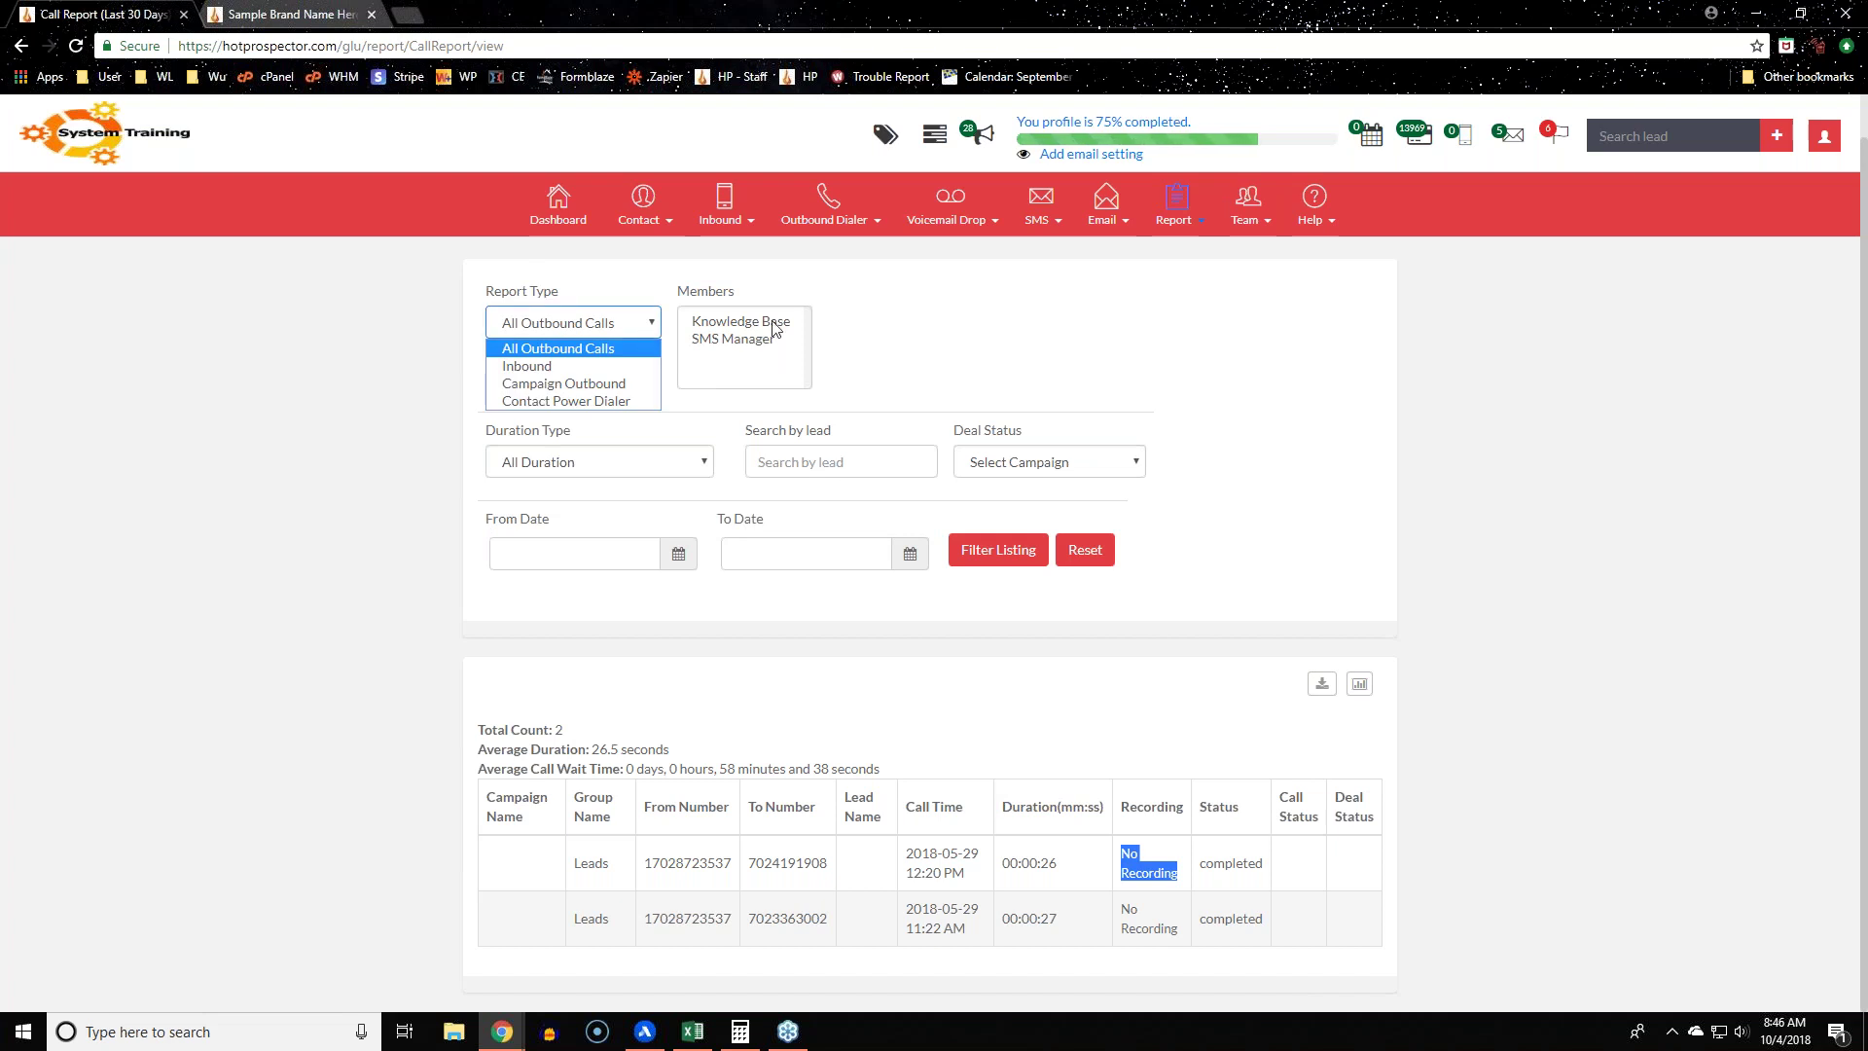
pyautogui.click(1645, 385)
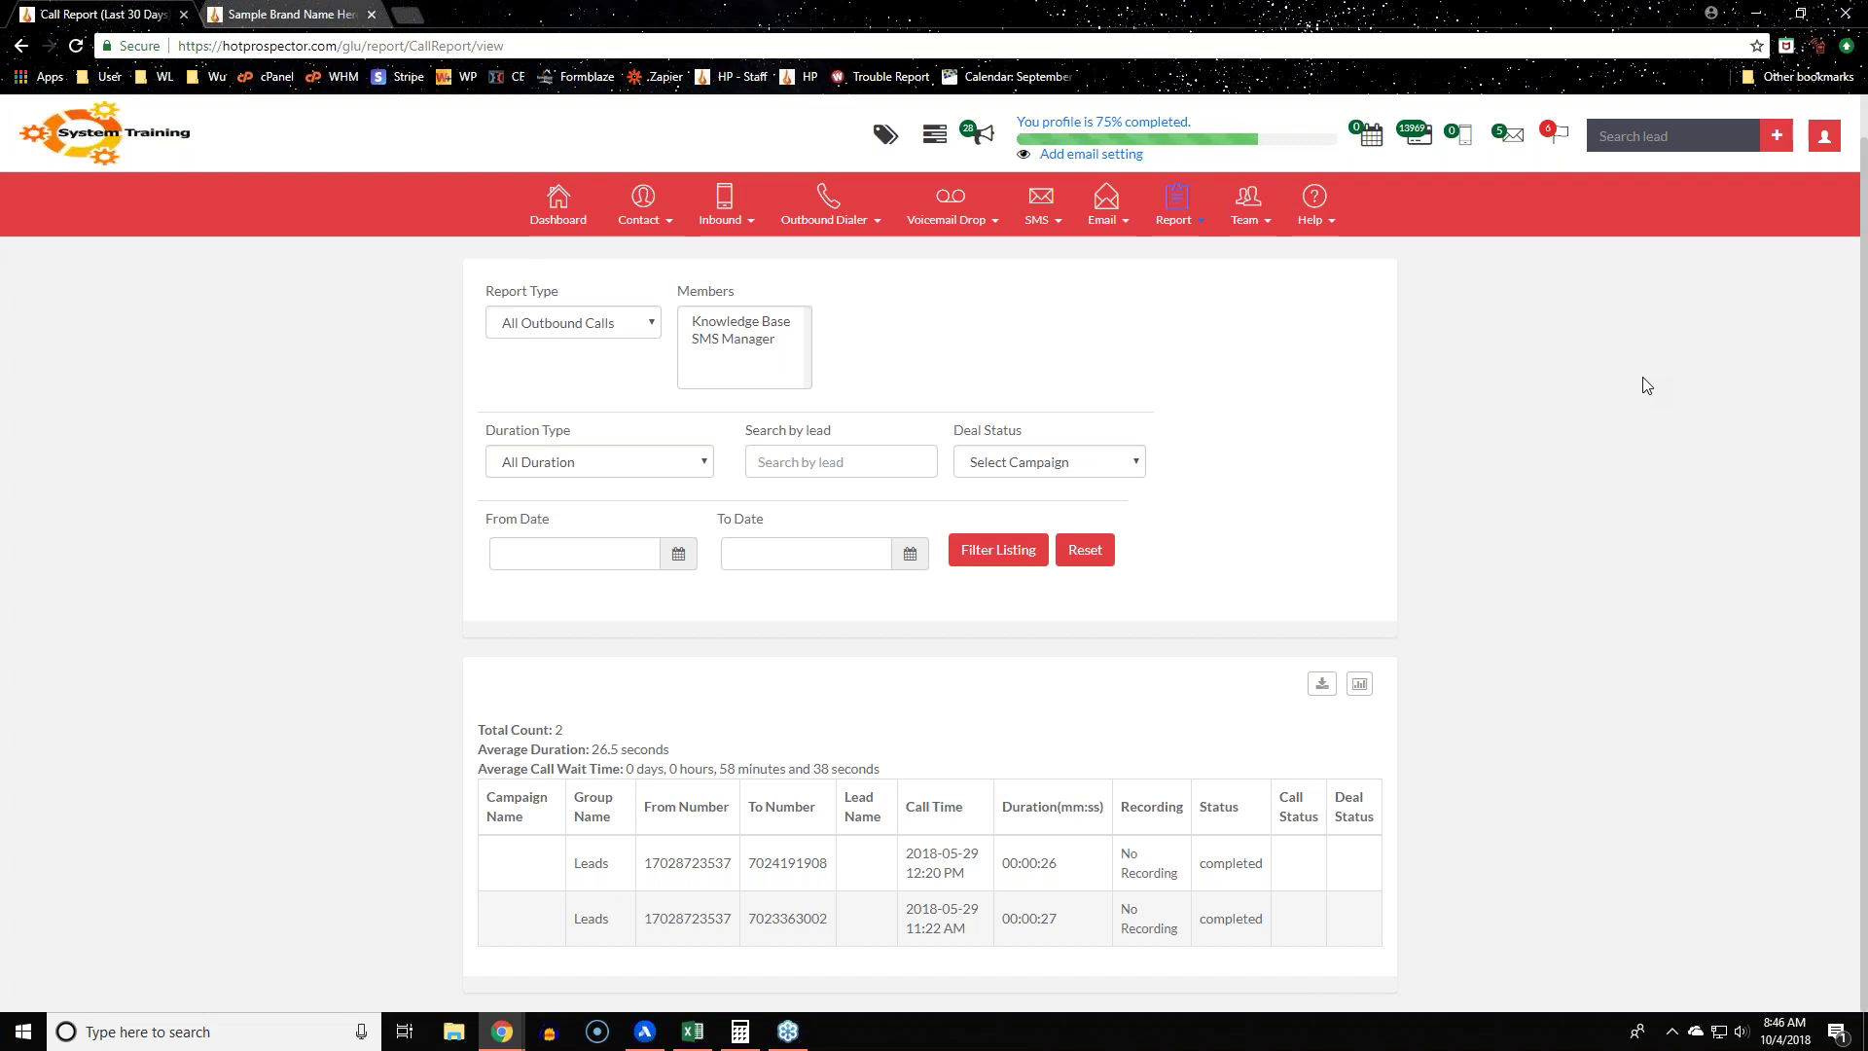
pyautogui.moveTo(1181, 221)
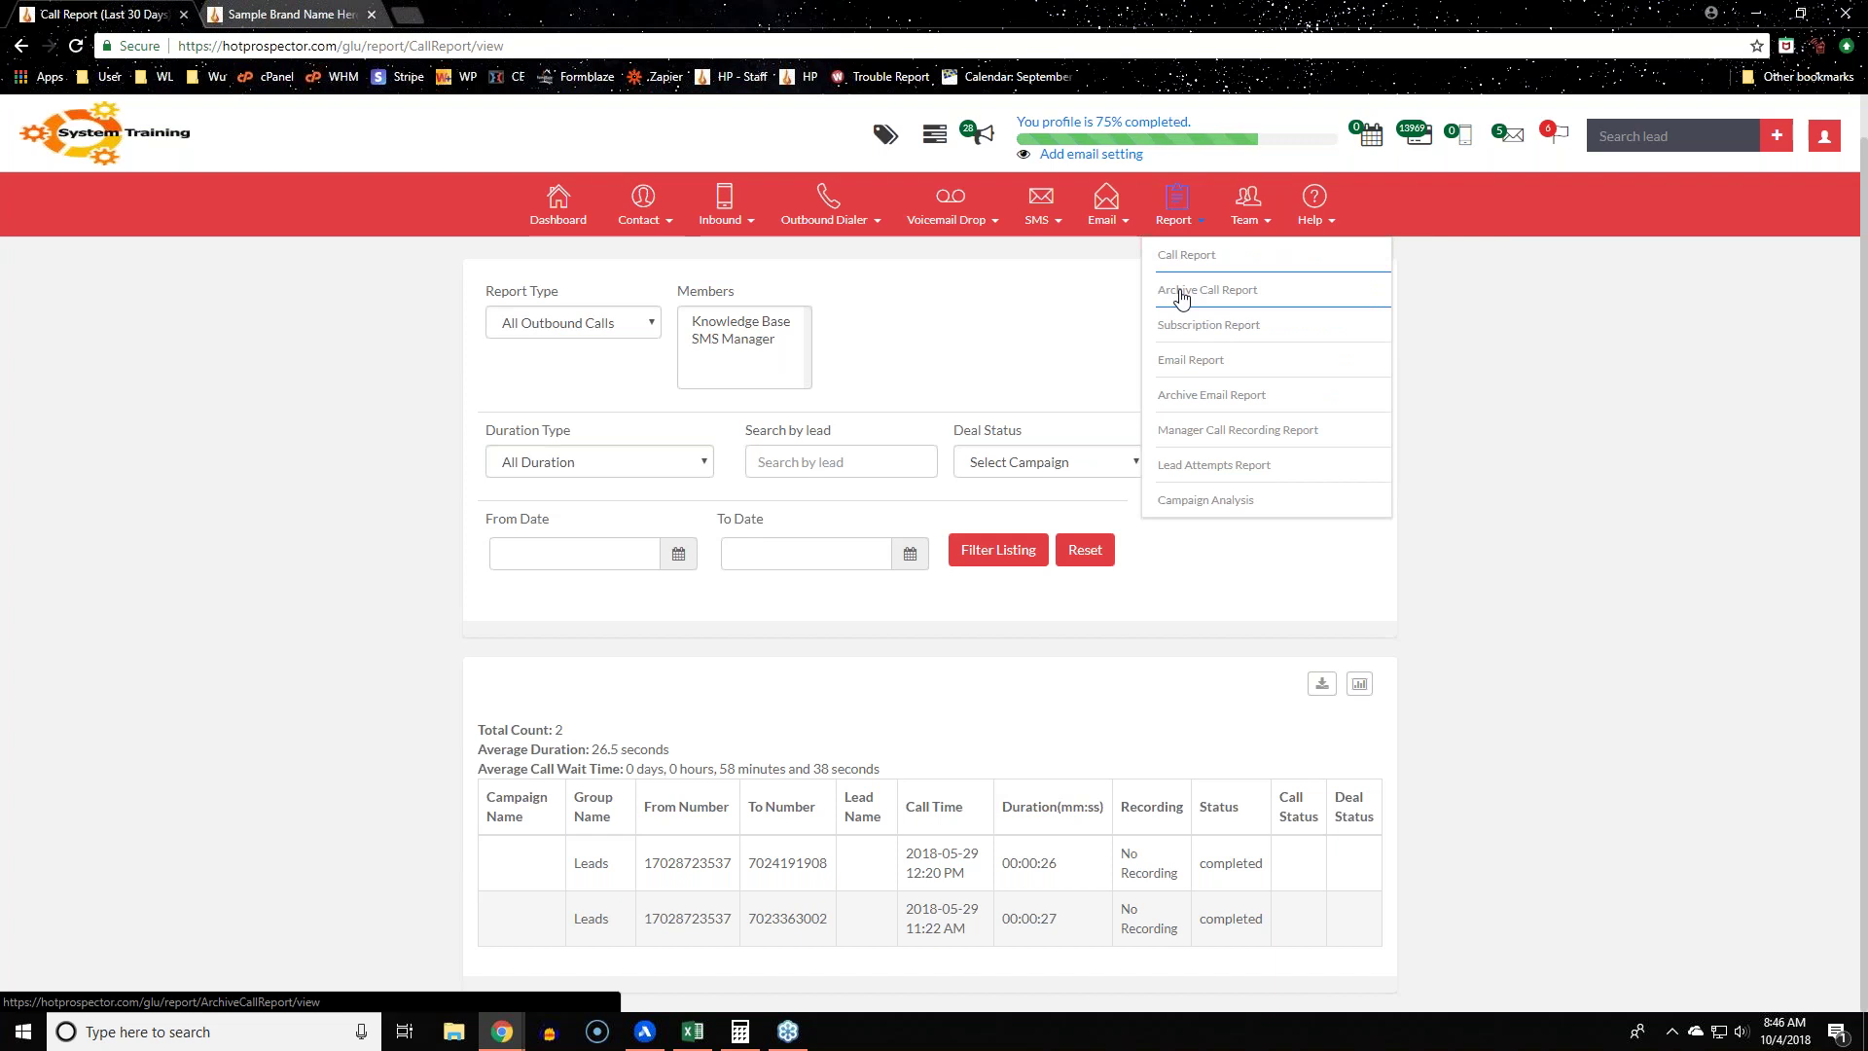
# Step: Open the Archive Call Report (30 Days Prior) and scroll through its 12 archived calls
pyautogui.click(1339, 297)
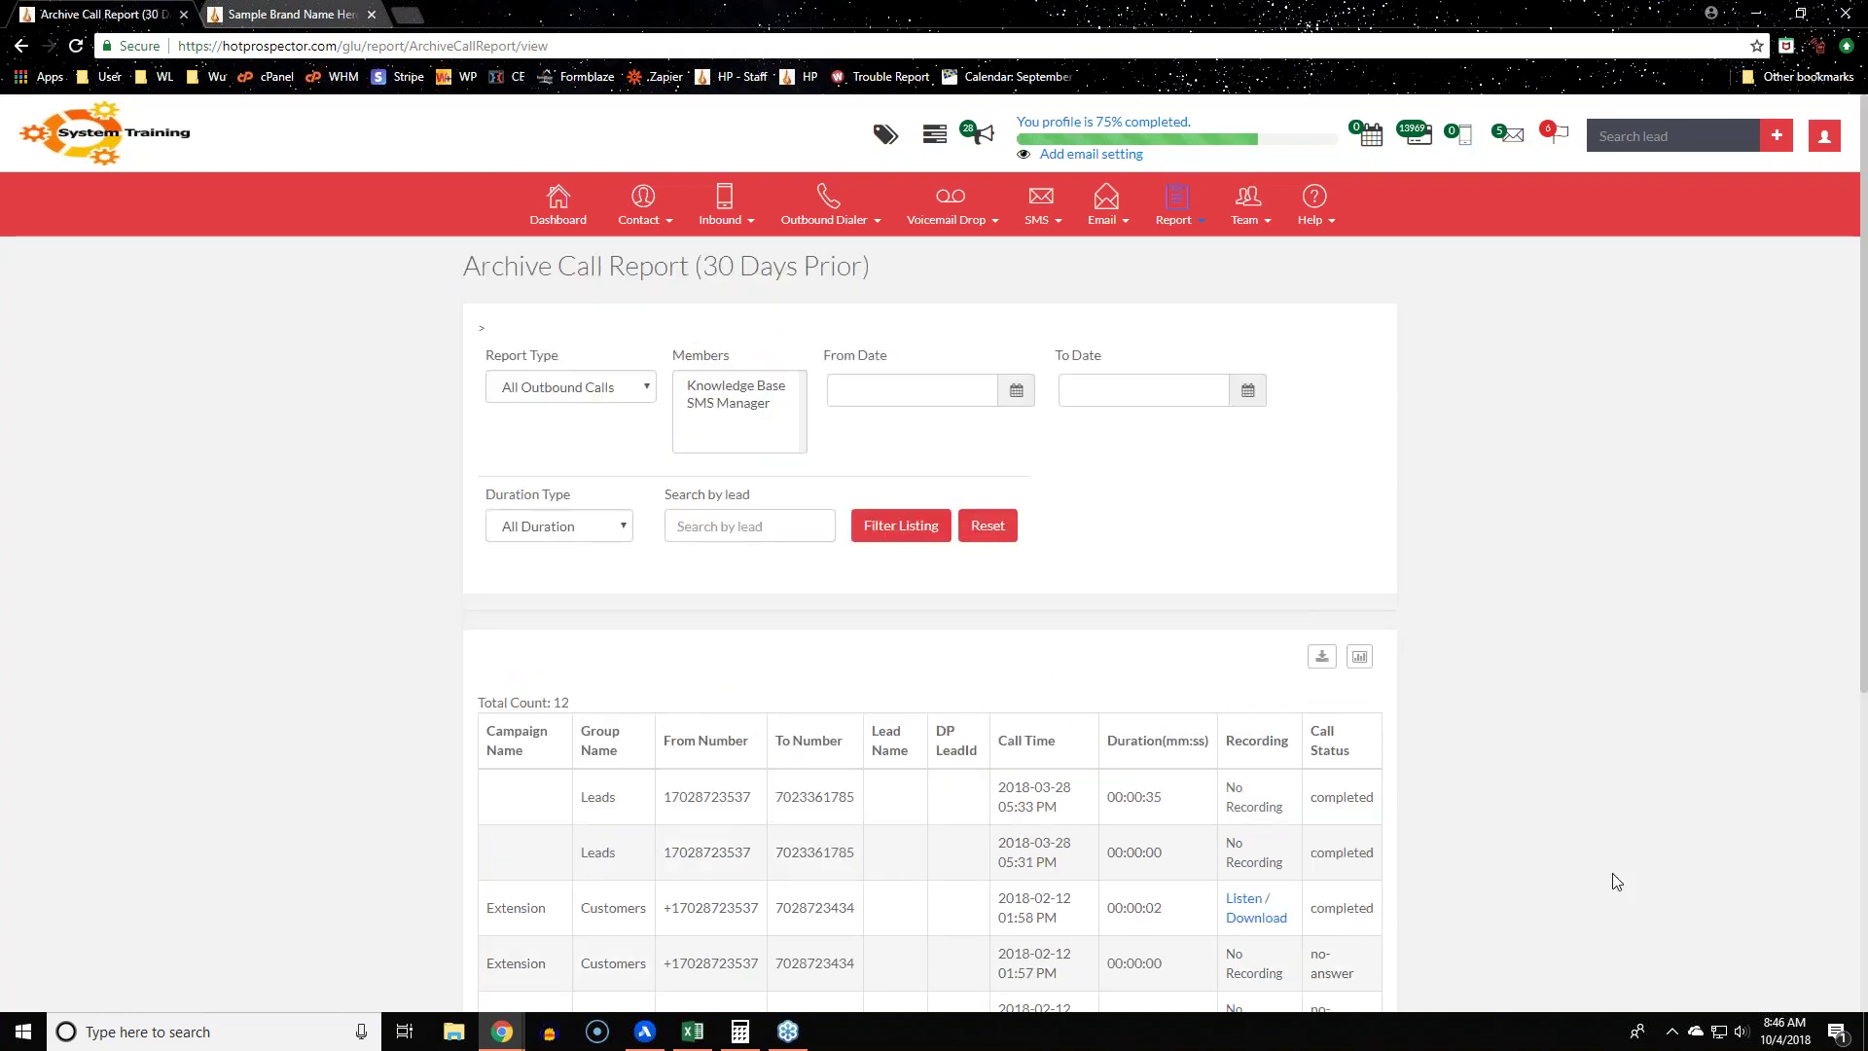
pyautogui.scroll(-5, 1425, 696)
pyautogui.scroll(5, 1426, 696)
pyautogui.scroll(-5, 310, 568)
pyautogui.scroll(5, 305, 562)
# Step: Go to the inbound Campaign List and bring up the Help menu
pyautogui.click(724, 208)
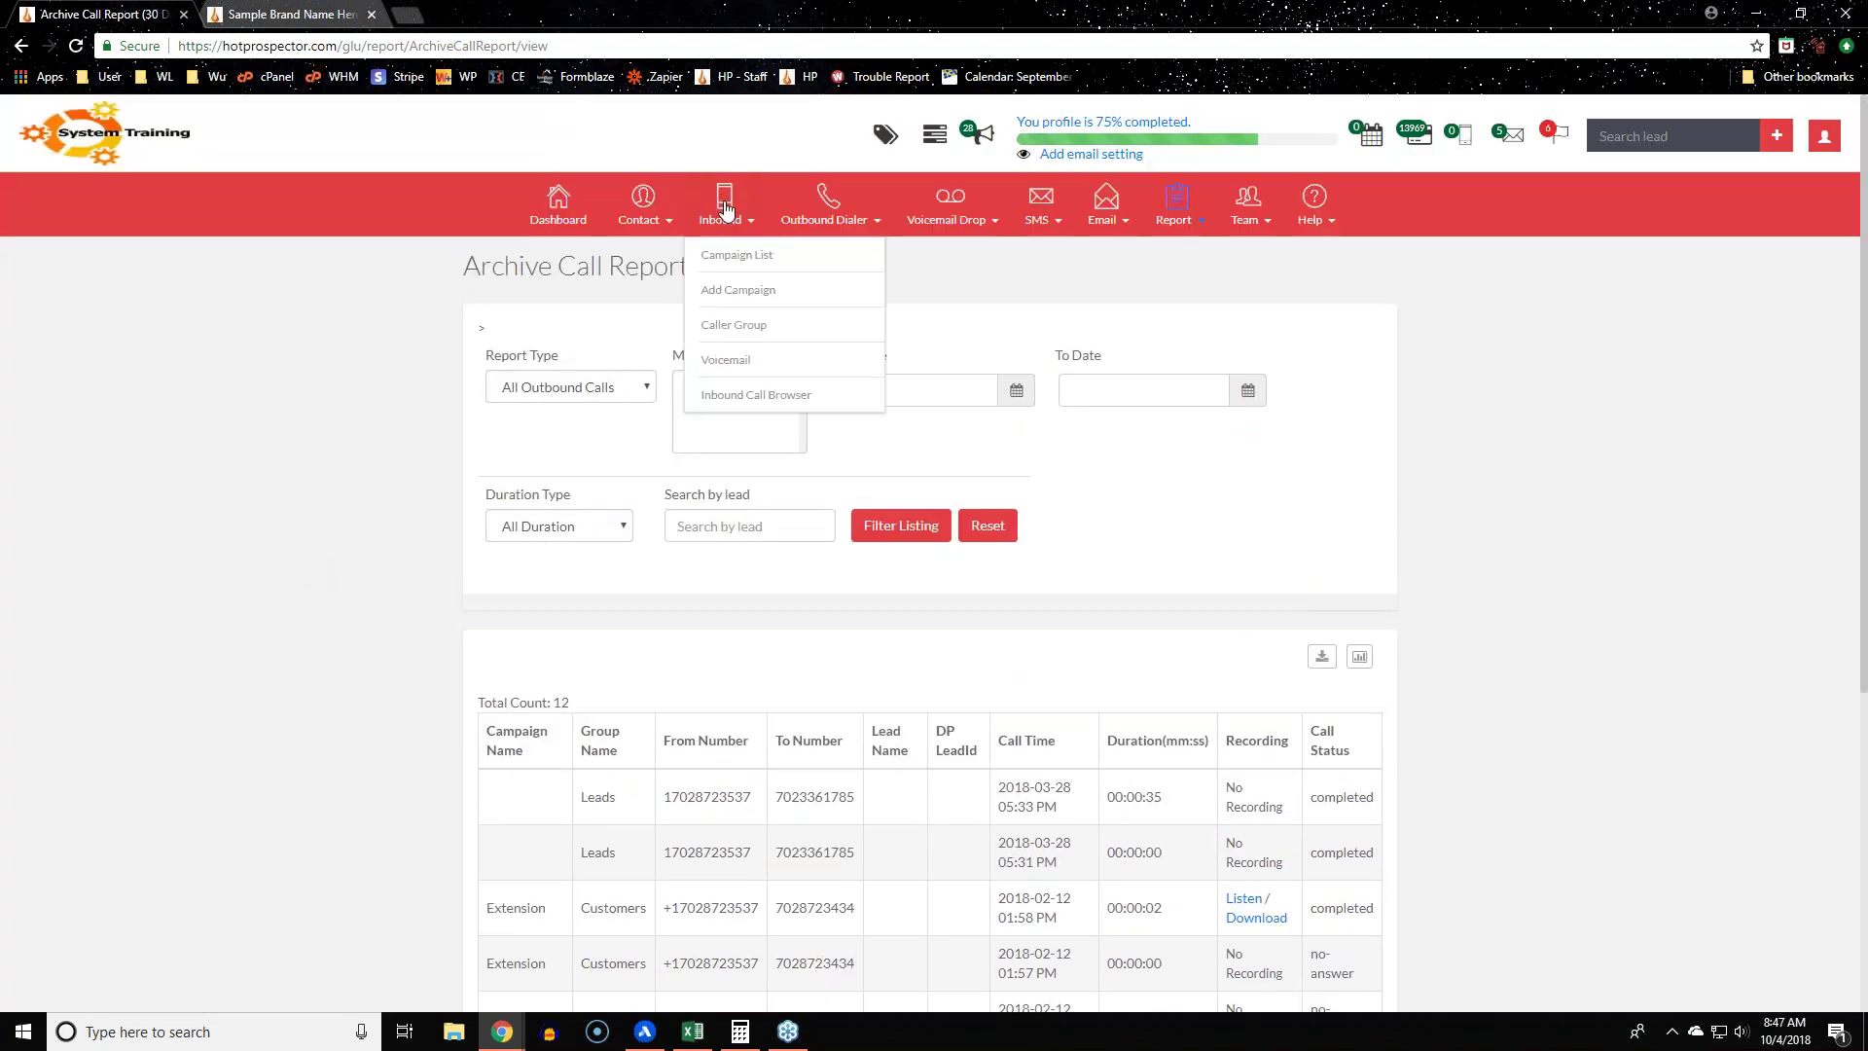
pyautogui.click(731, 256)
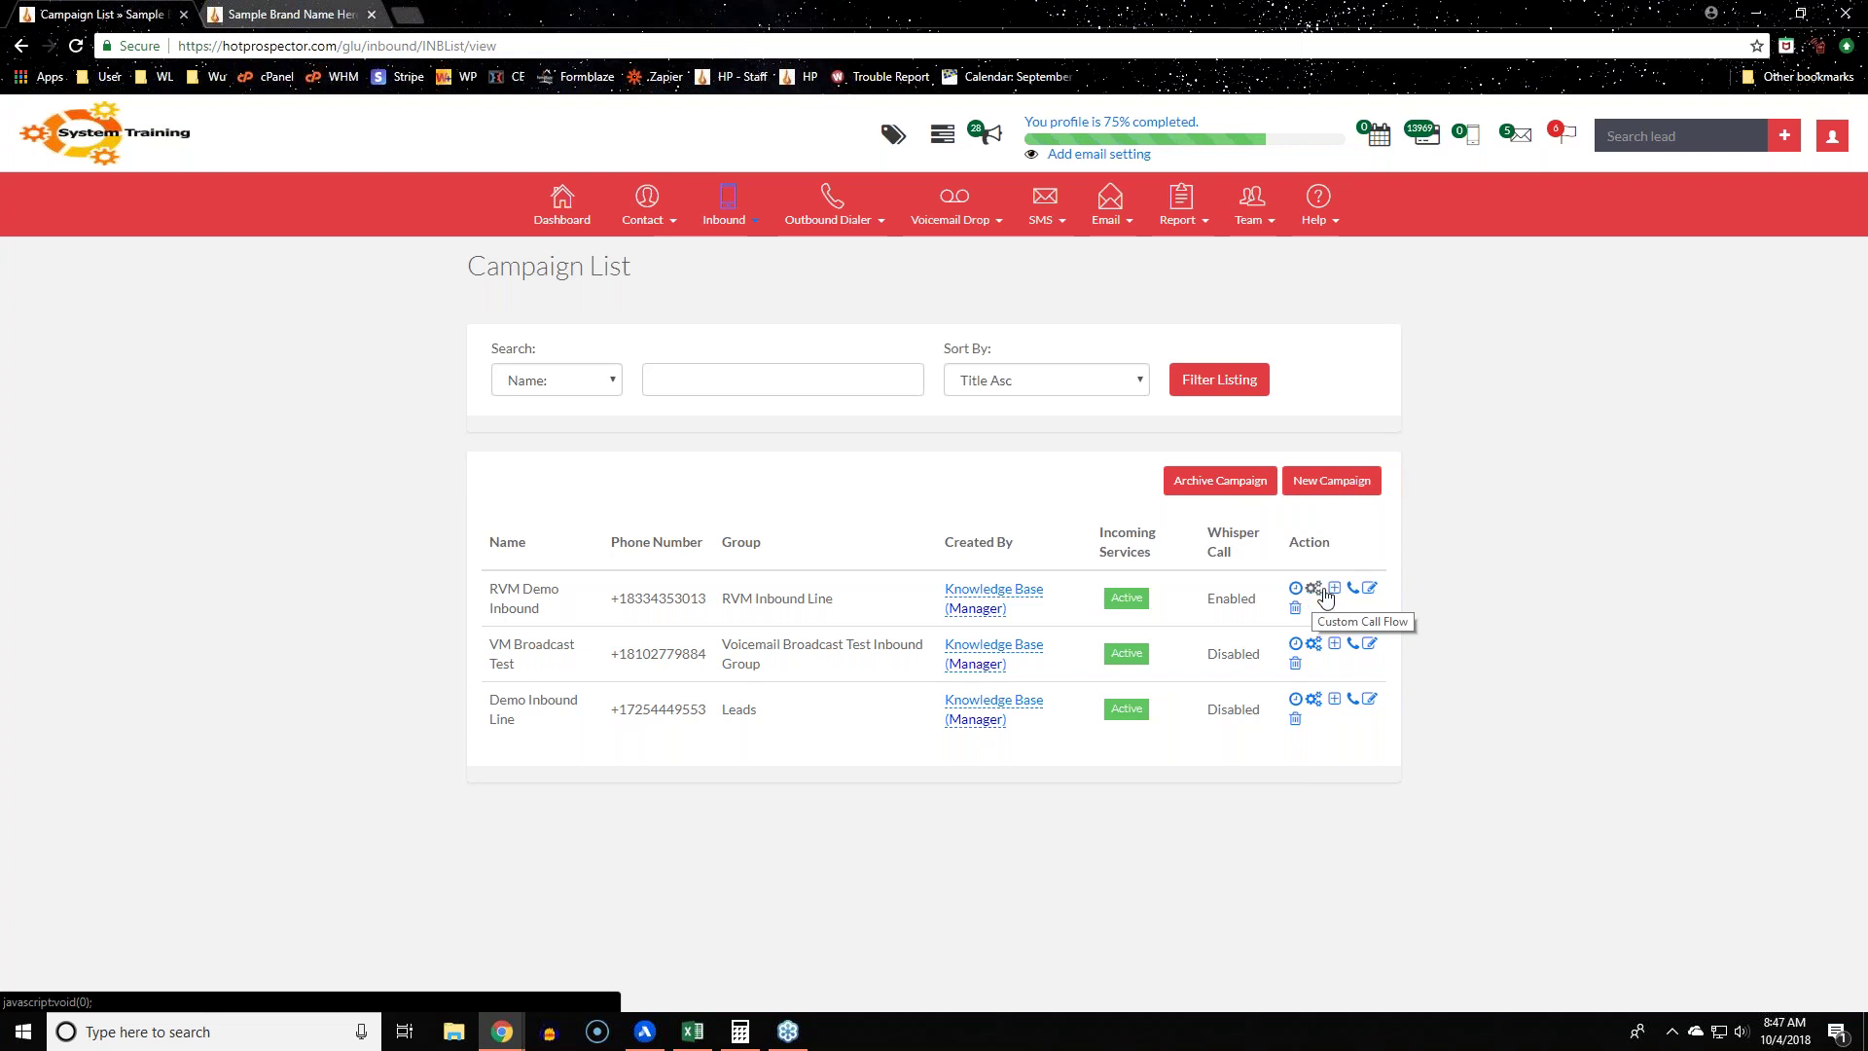
pyautogui.moveTo(1323, 216)
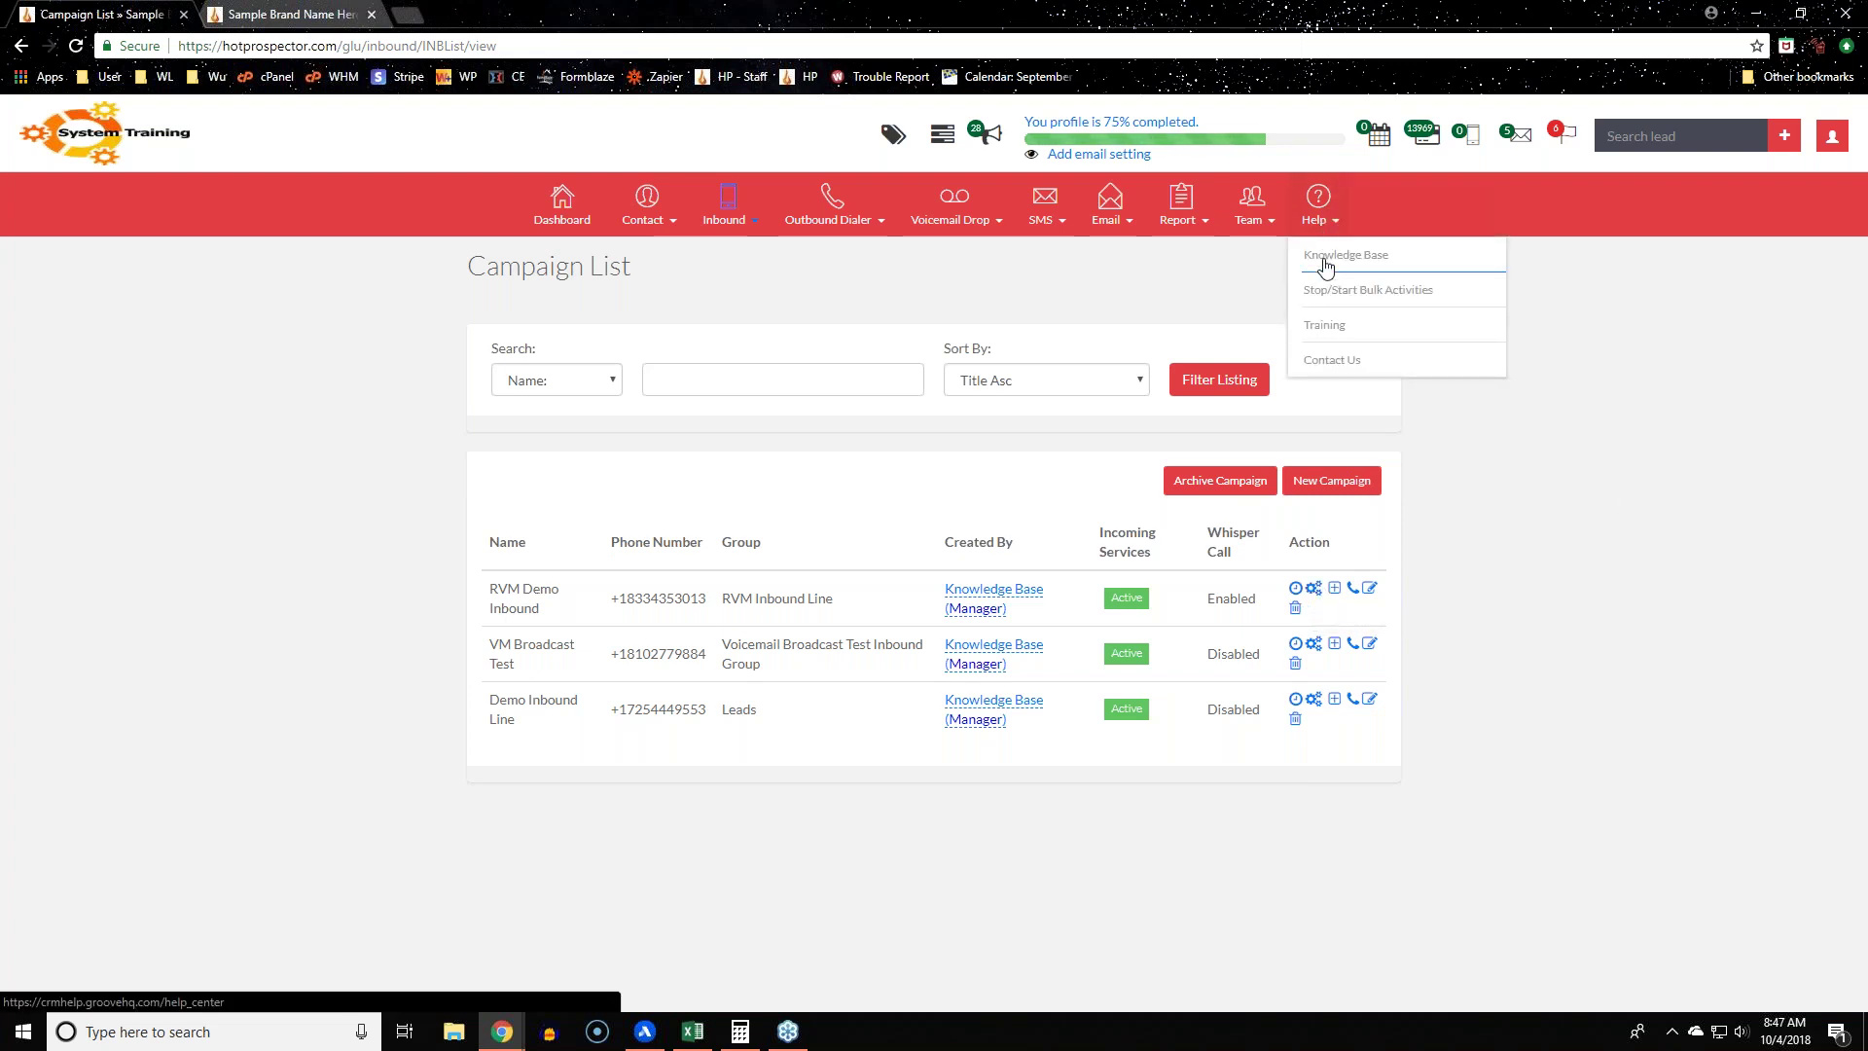
# Step: Open the Knowledge Base and read the 'NEW! Area Code and Tag Based Call Routing' article
pyautogui.click(1325, 262)
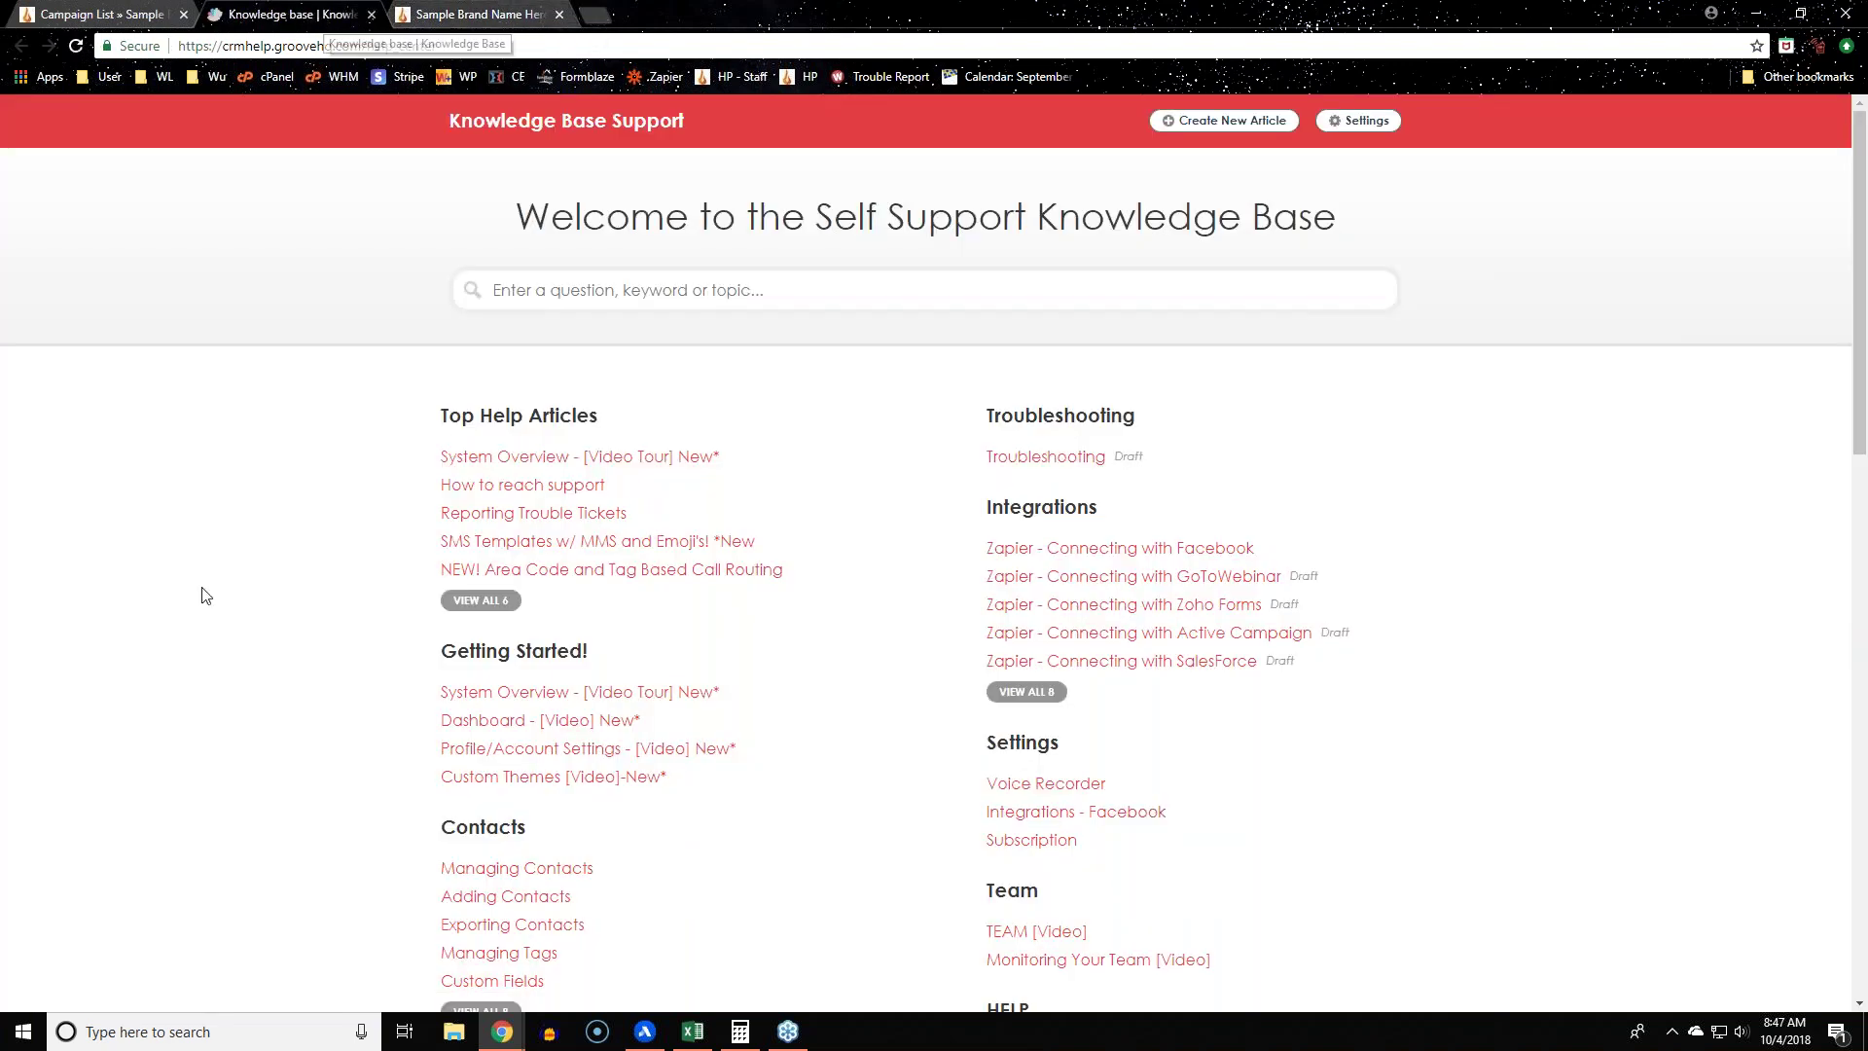
pyautogui.scroll(-4, 347, 571)
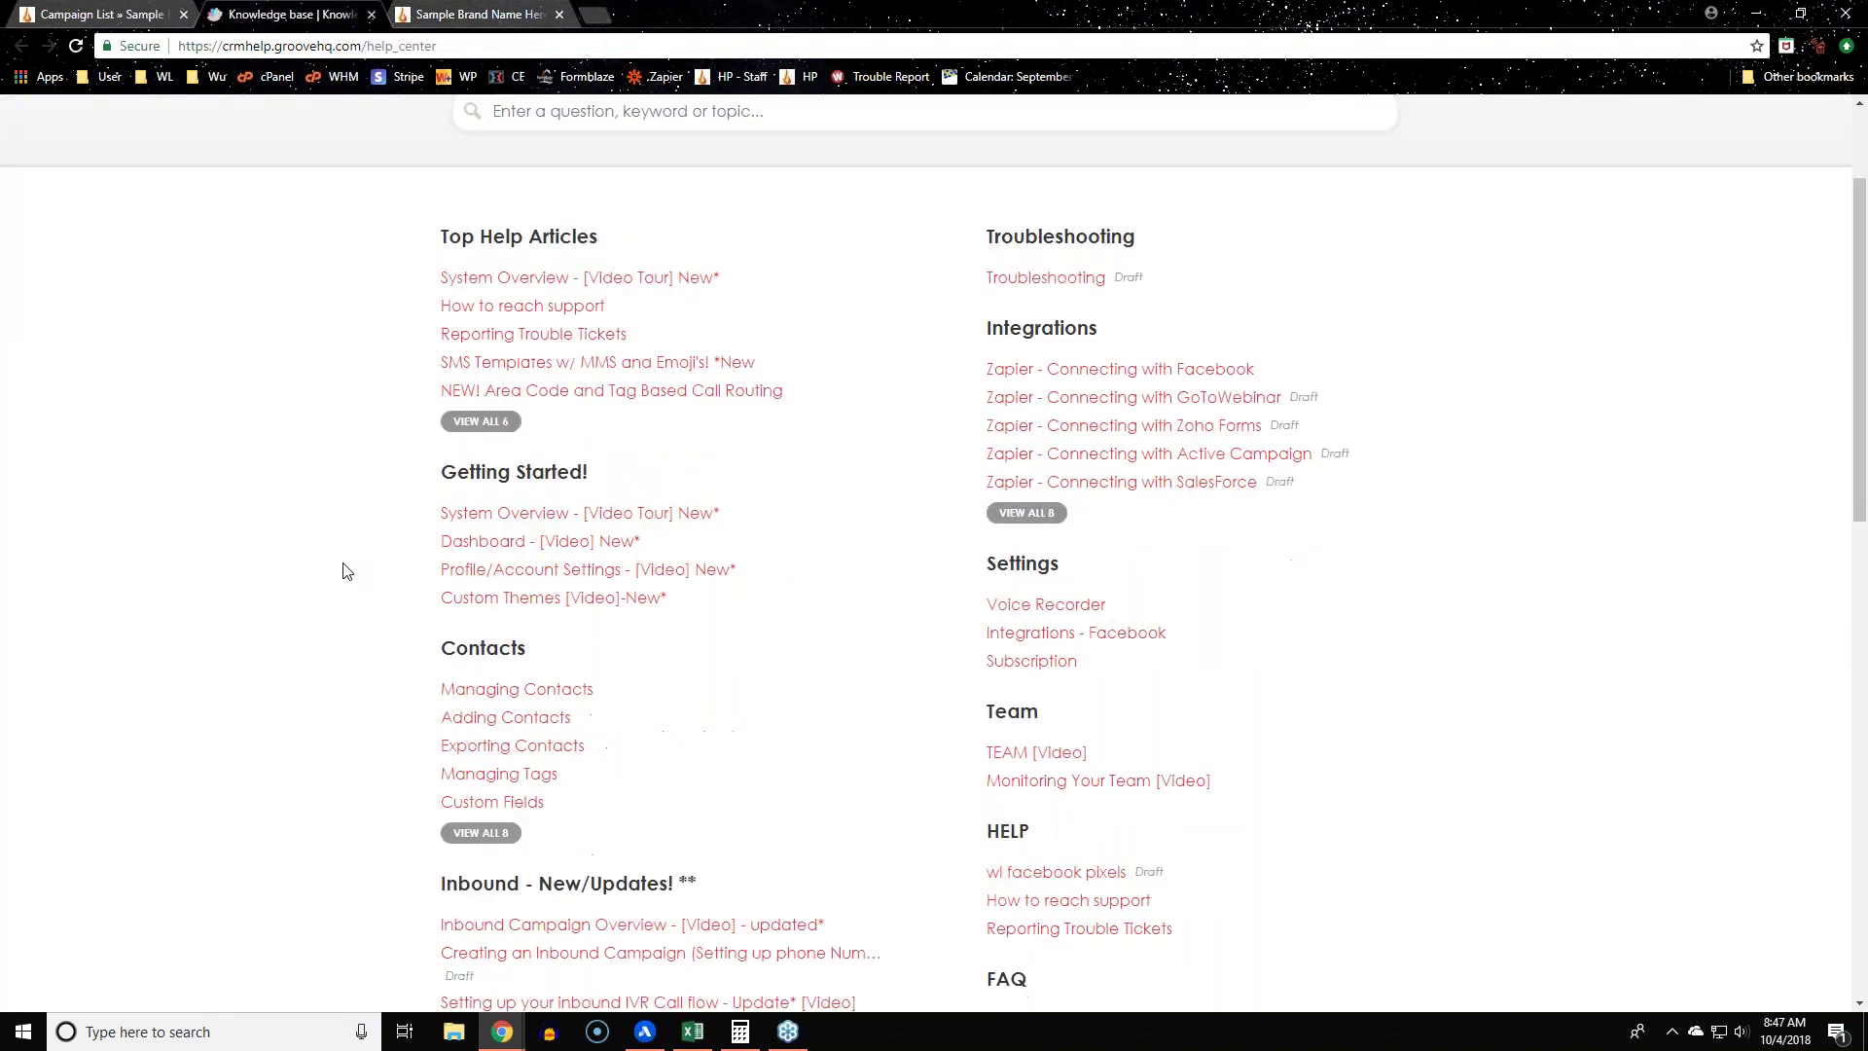
pyautogui.scroll(-1, 346, 571)
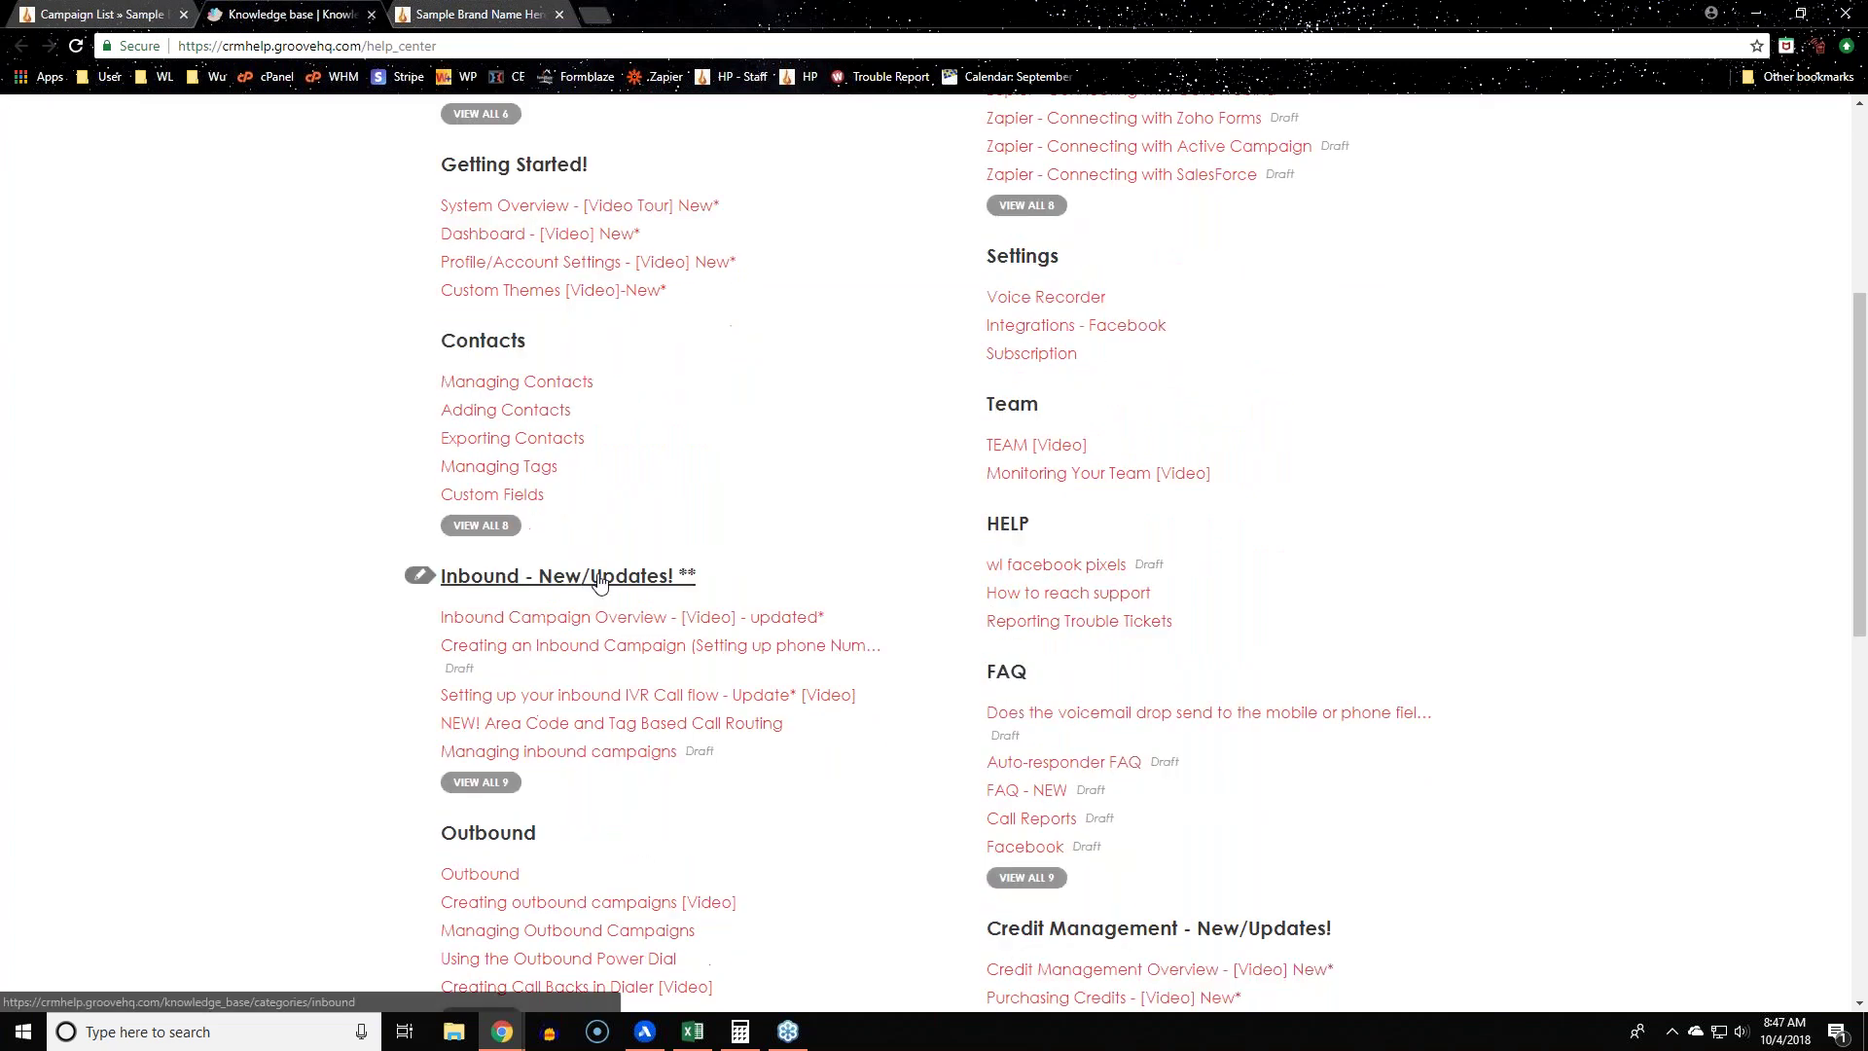
pyautogui.scroll(5, 405, 581)
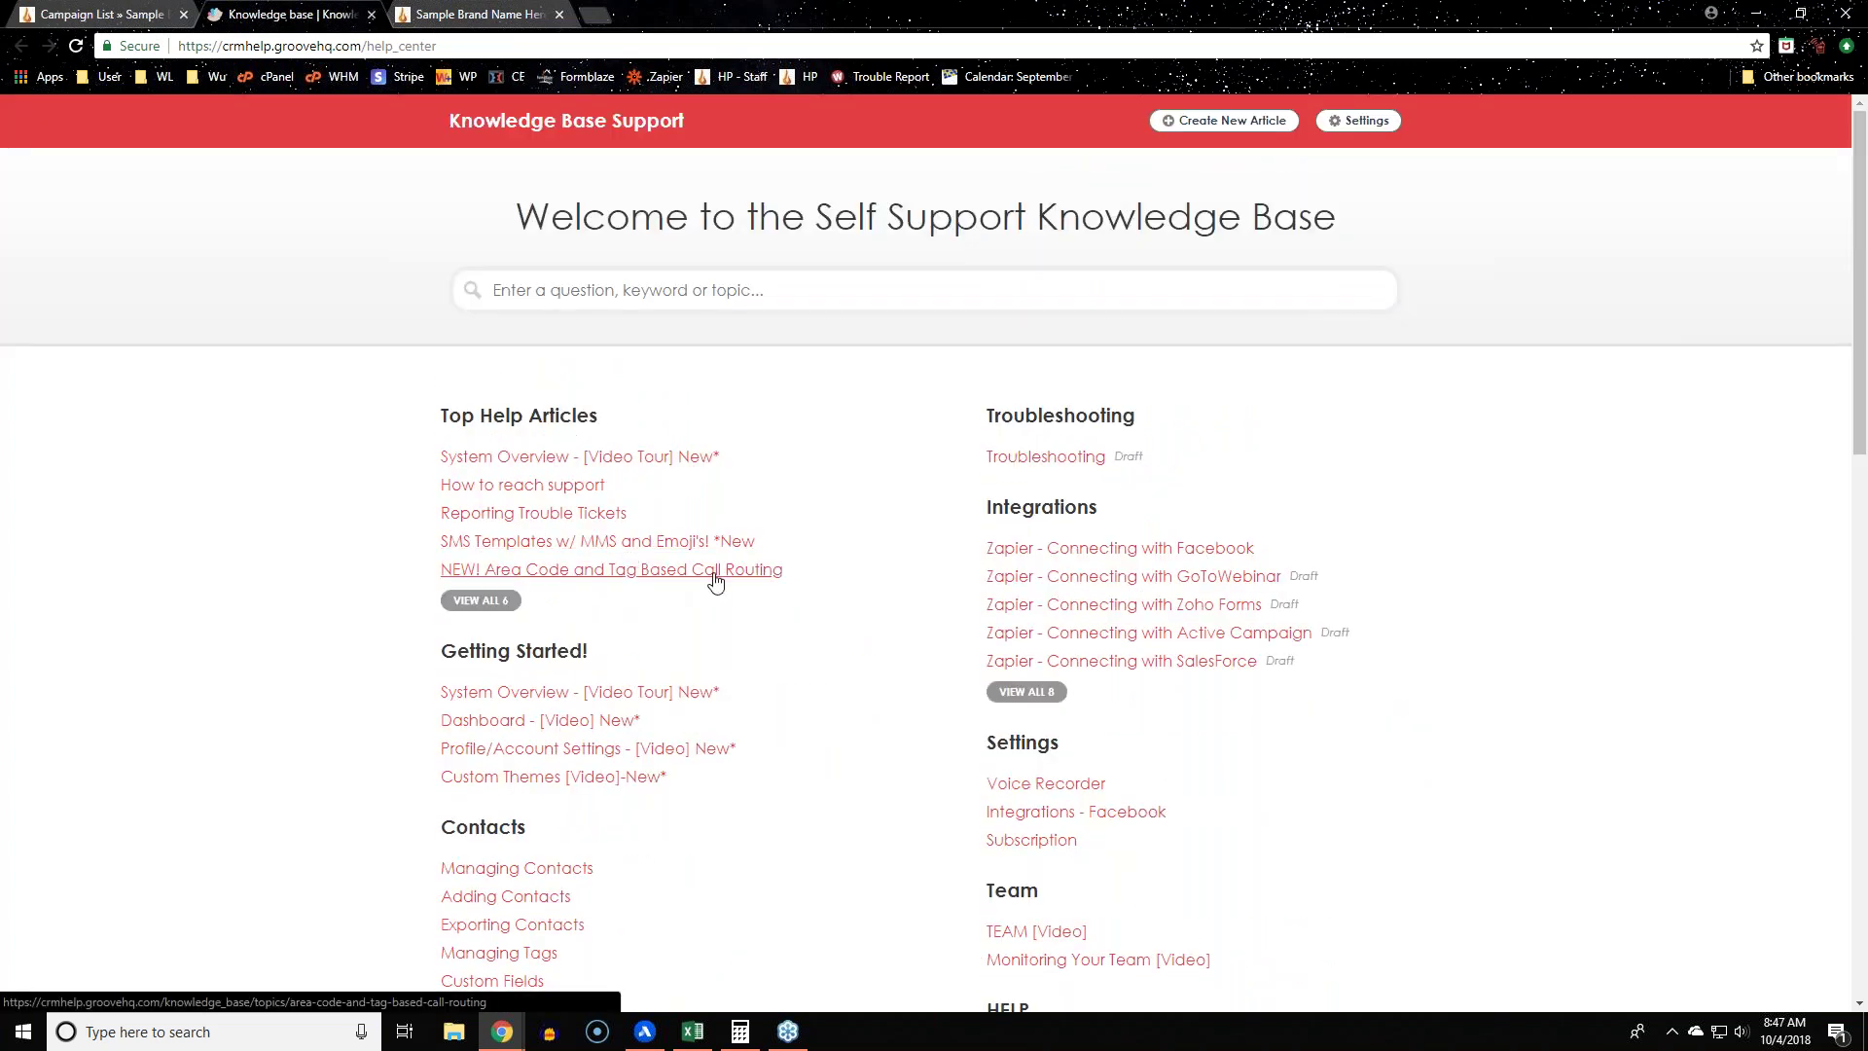
pyautogui.click(676, 585)
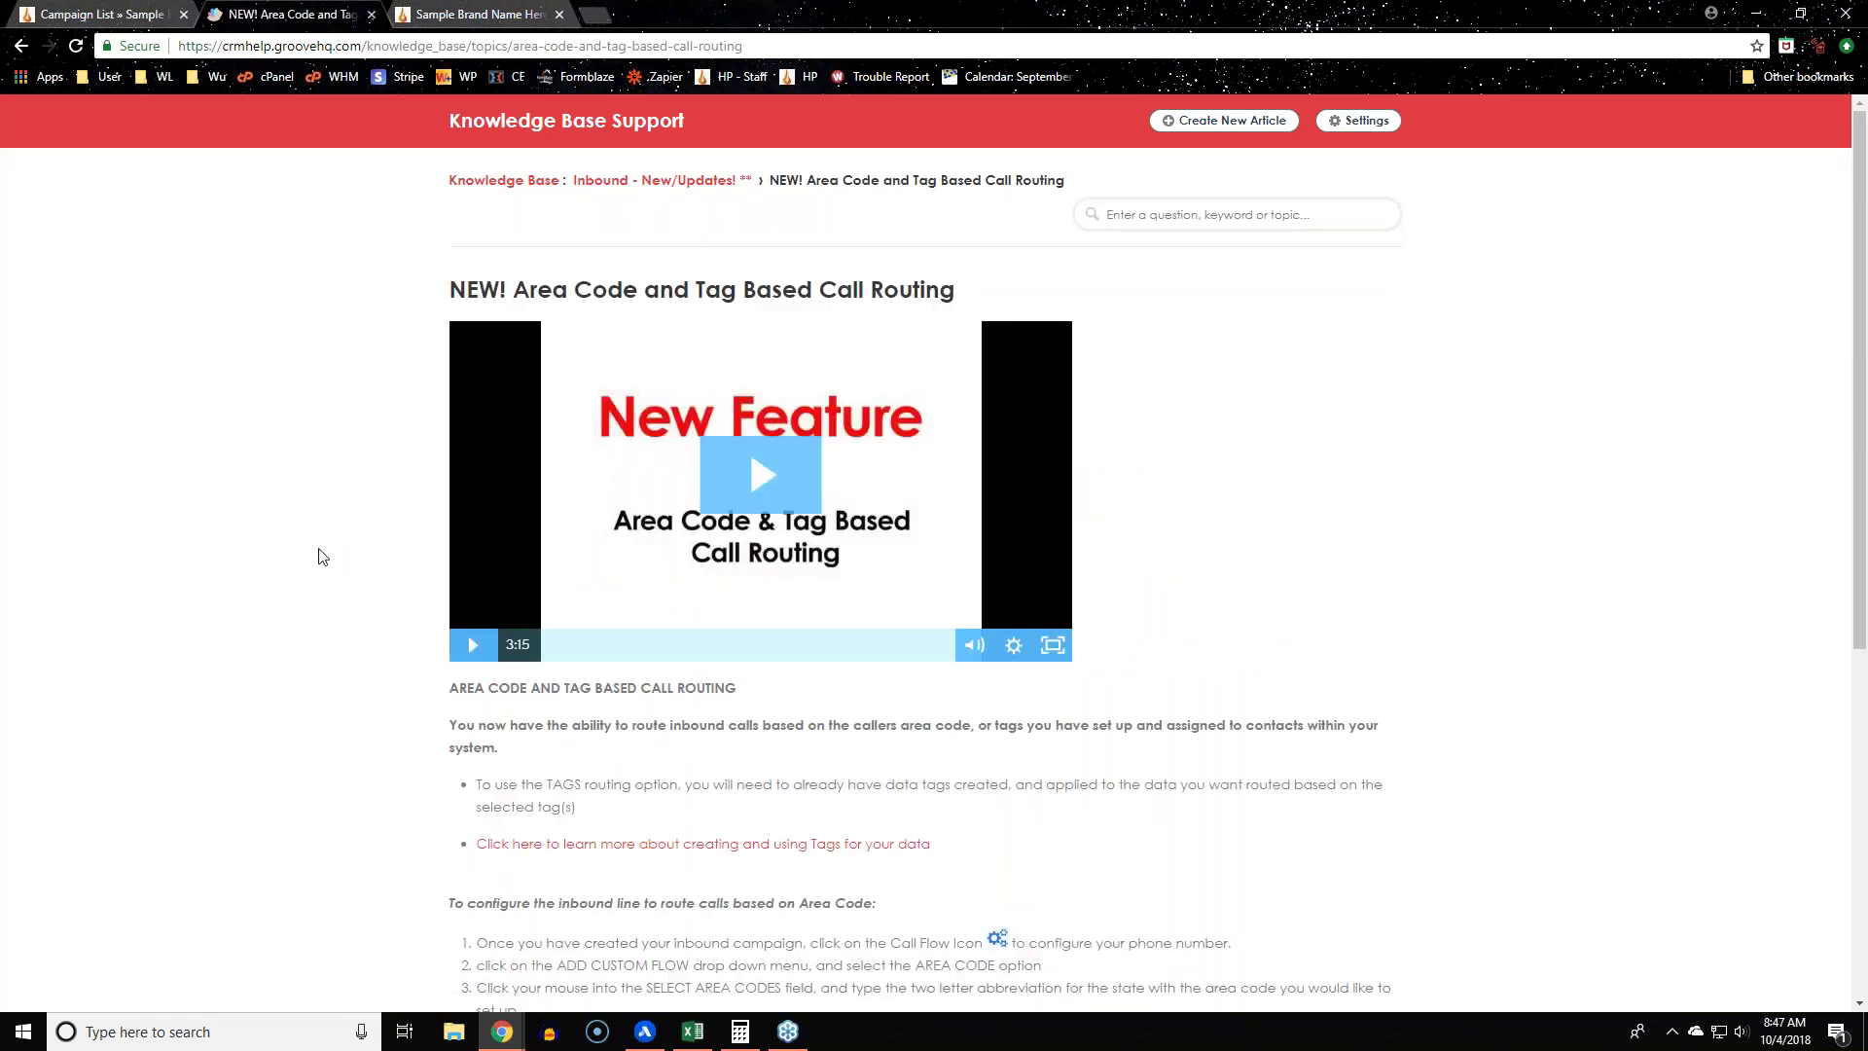
pyautogui.scroll(-5, 322, 560)
pyautogui.scroll(-1, 322, 560)
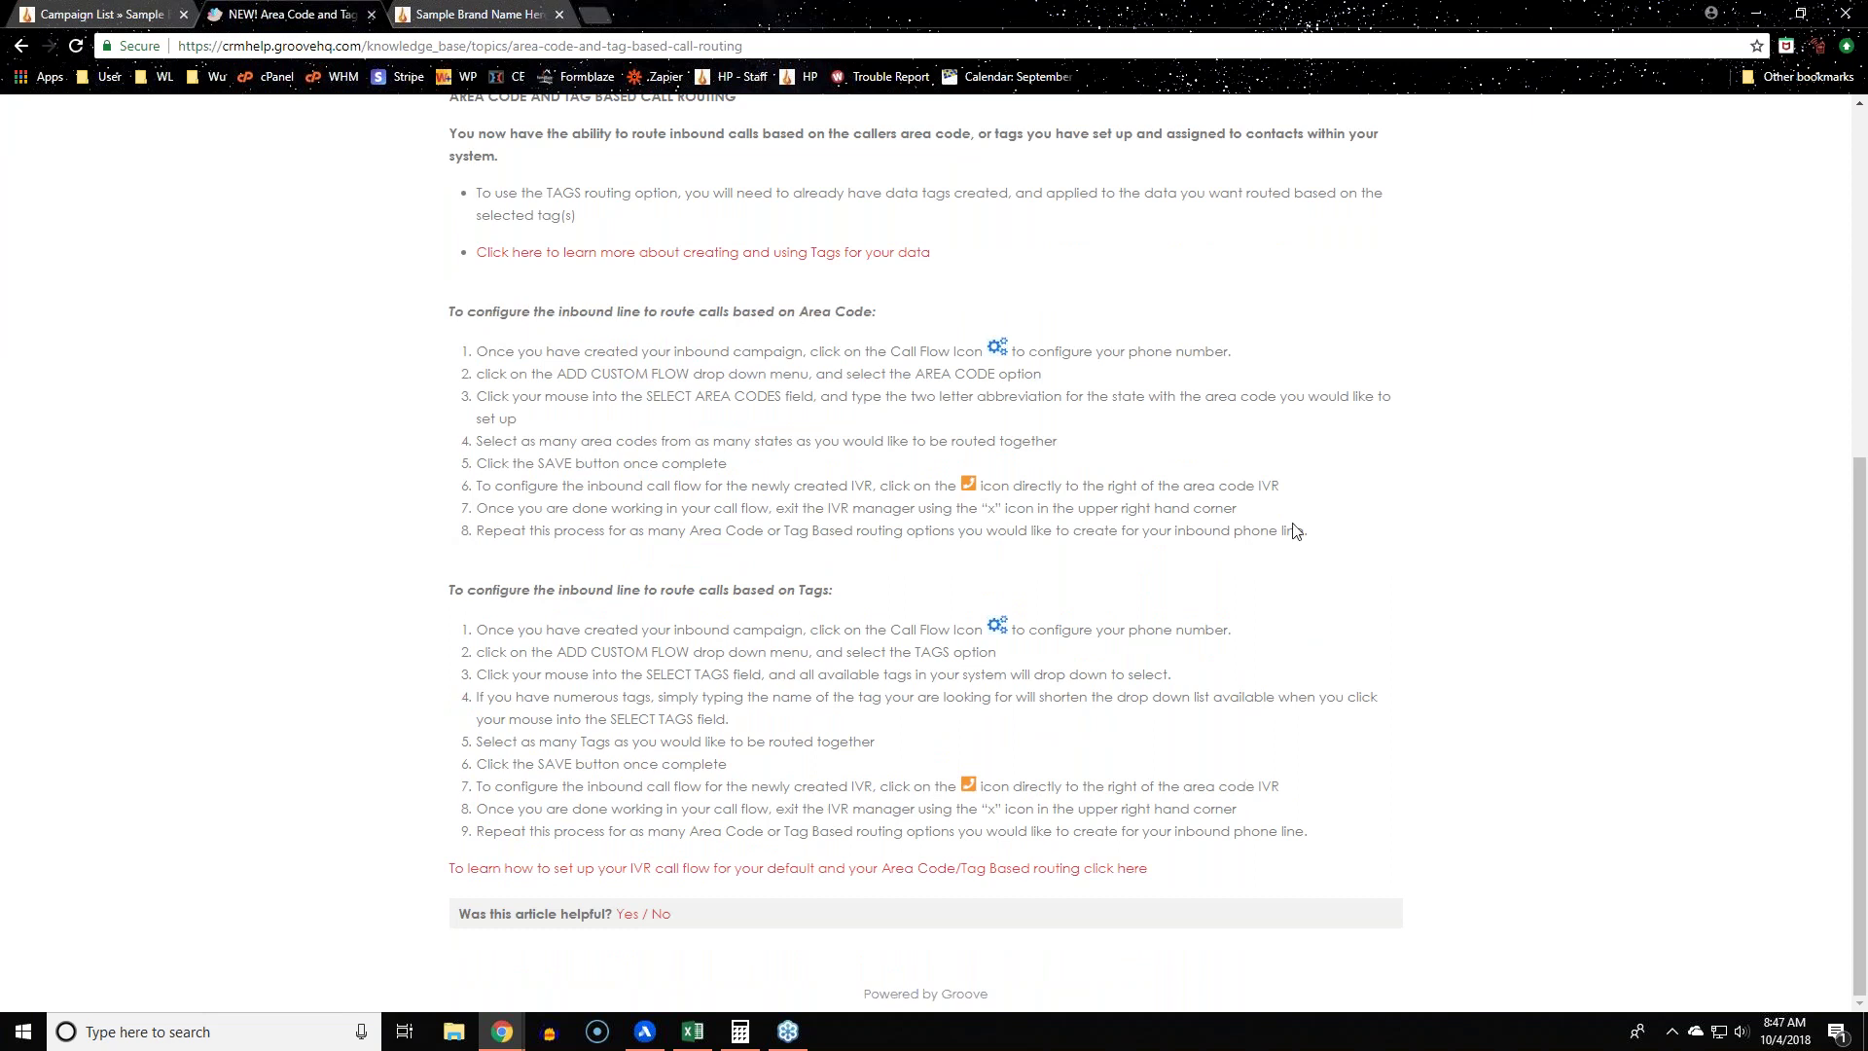
pyautogui.scroll(6, 1439, 575)
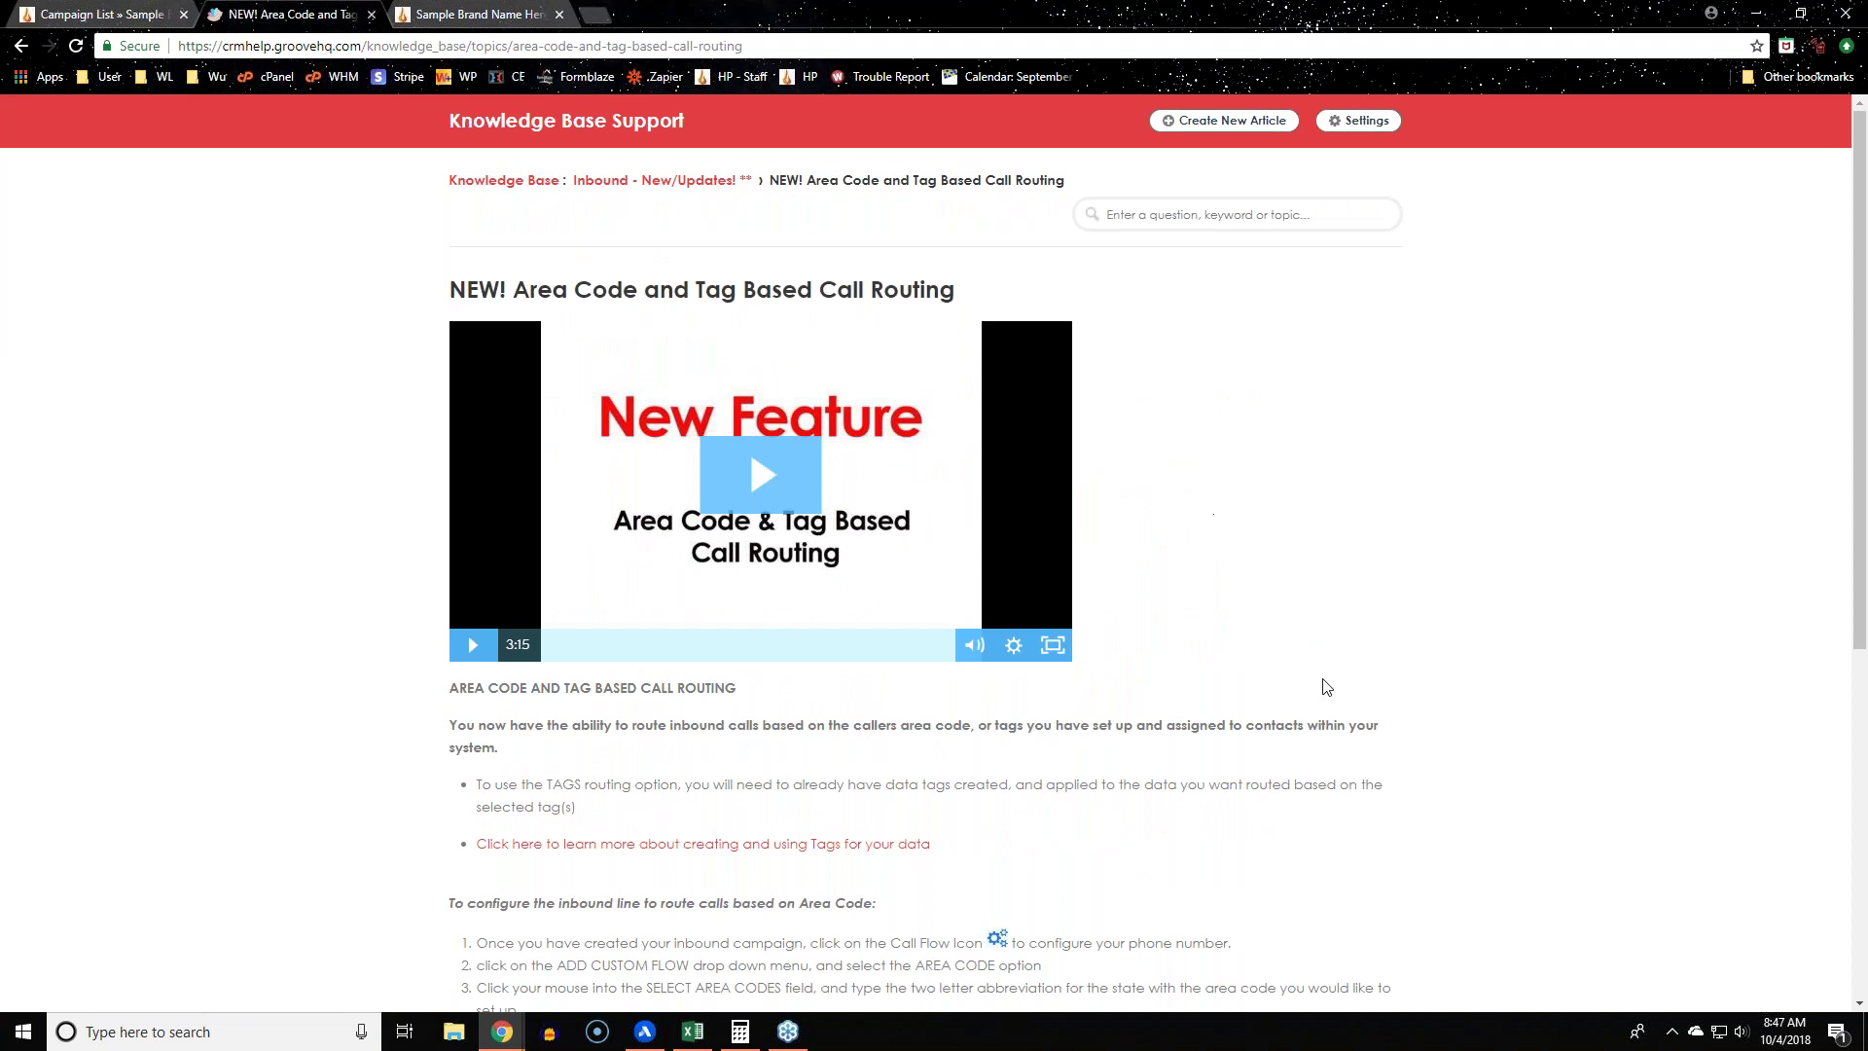
# Step: Switch back to the Campaign List browser tab
pyautogui.click(73, 13)
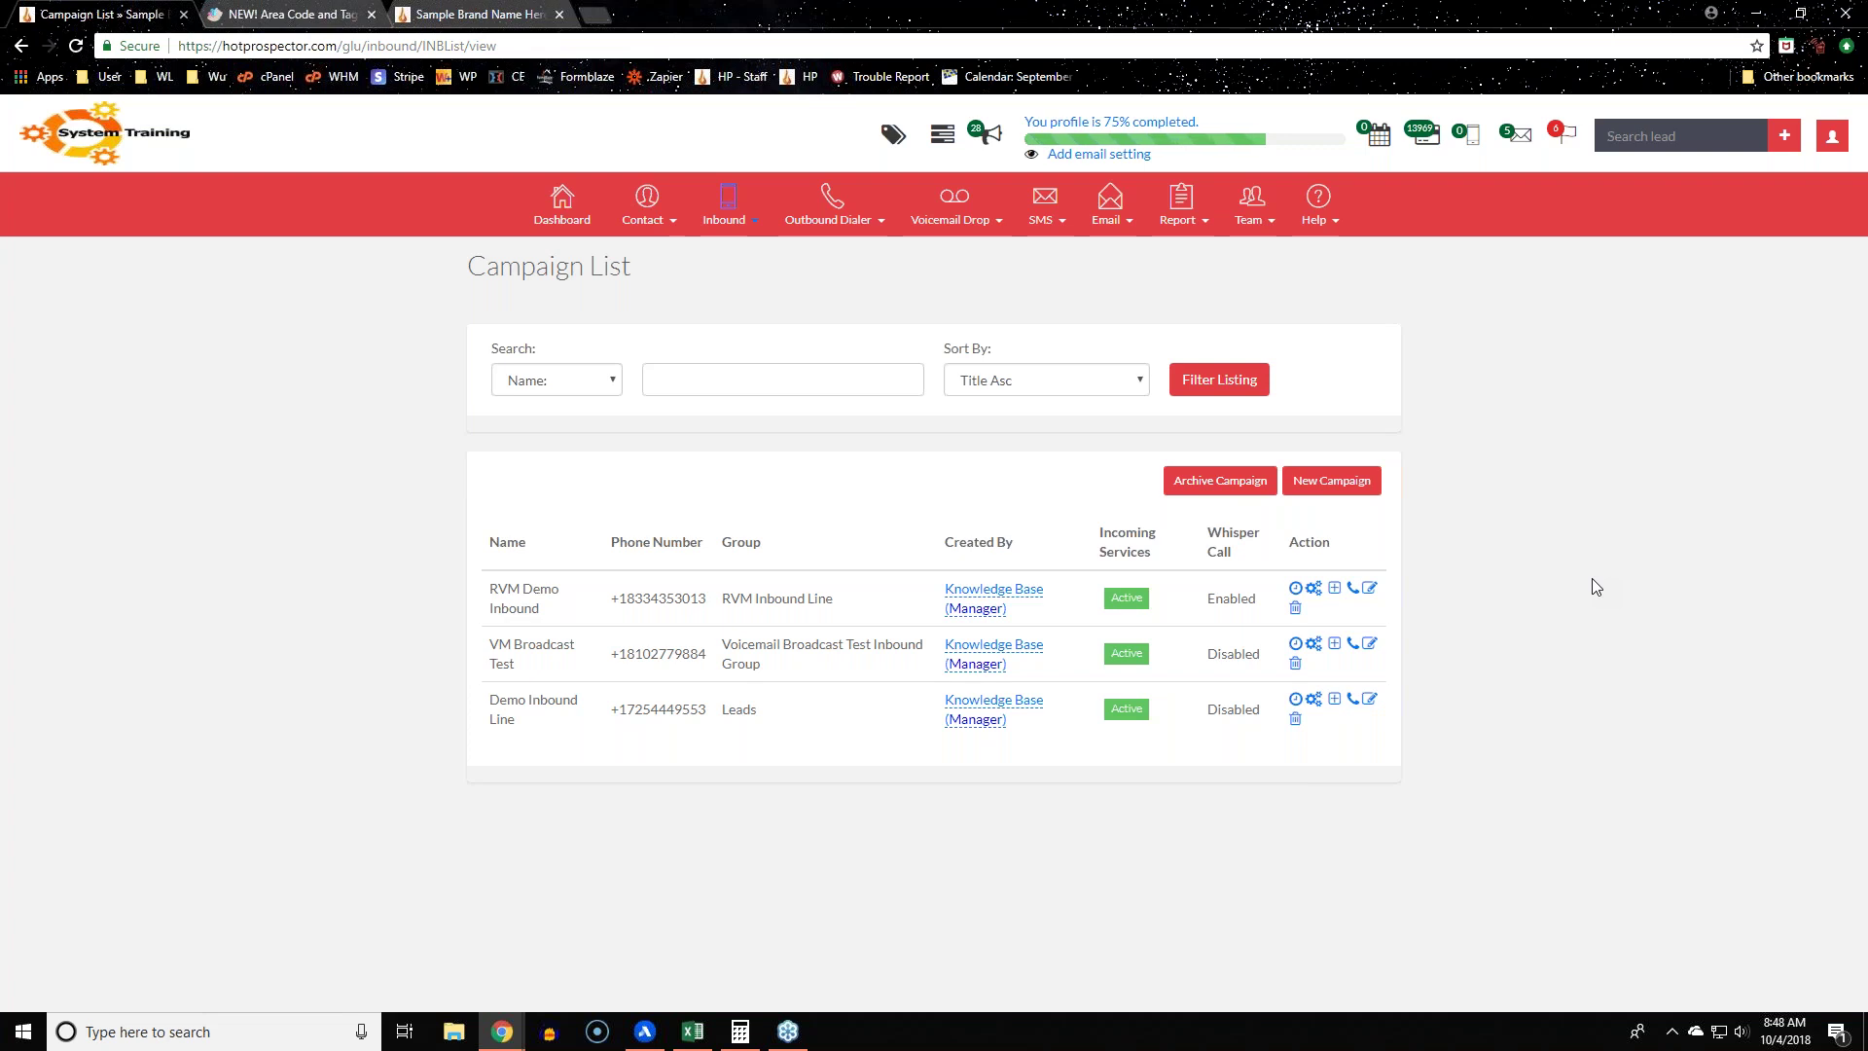
# Step: In RVM Demo Inbound's Default flow, replace the Voice Mail step with a Menu step
pyautogui.click(1315, 591)
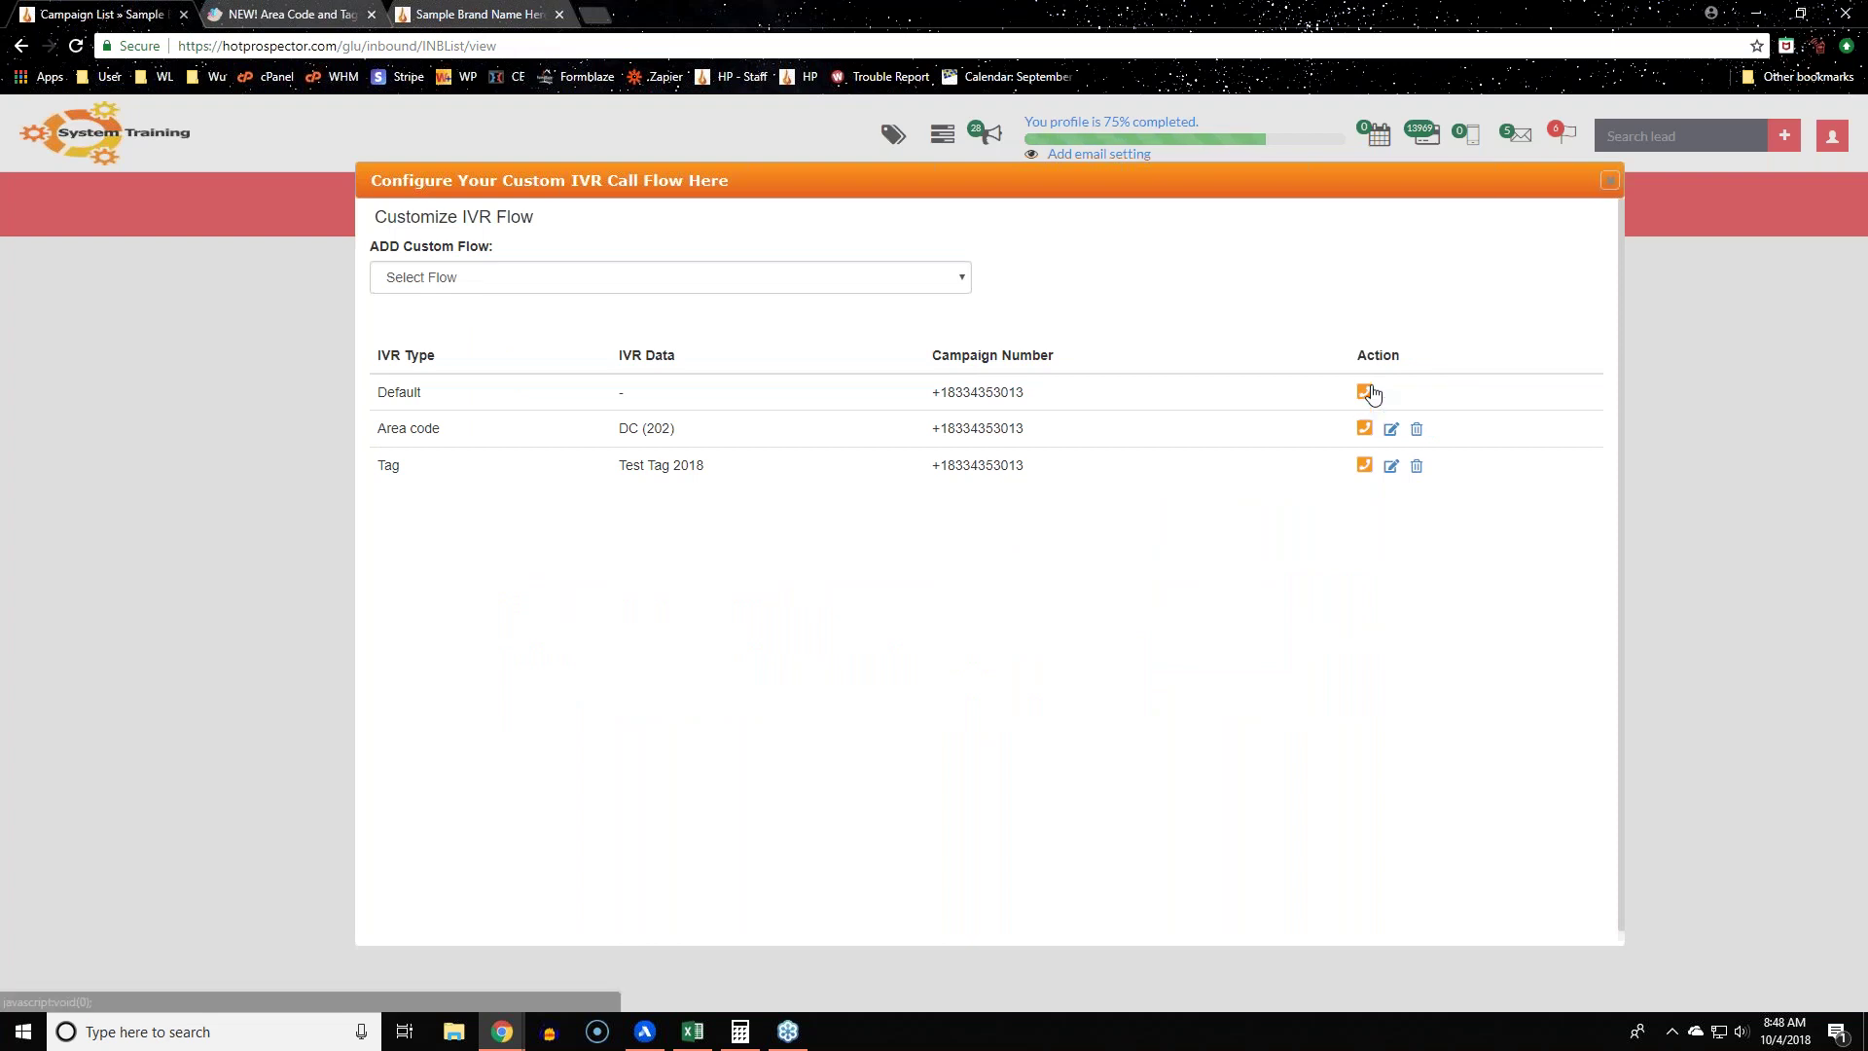
pyautogui.click(1364, 391)
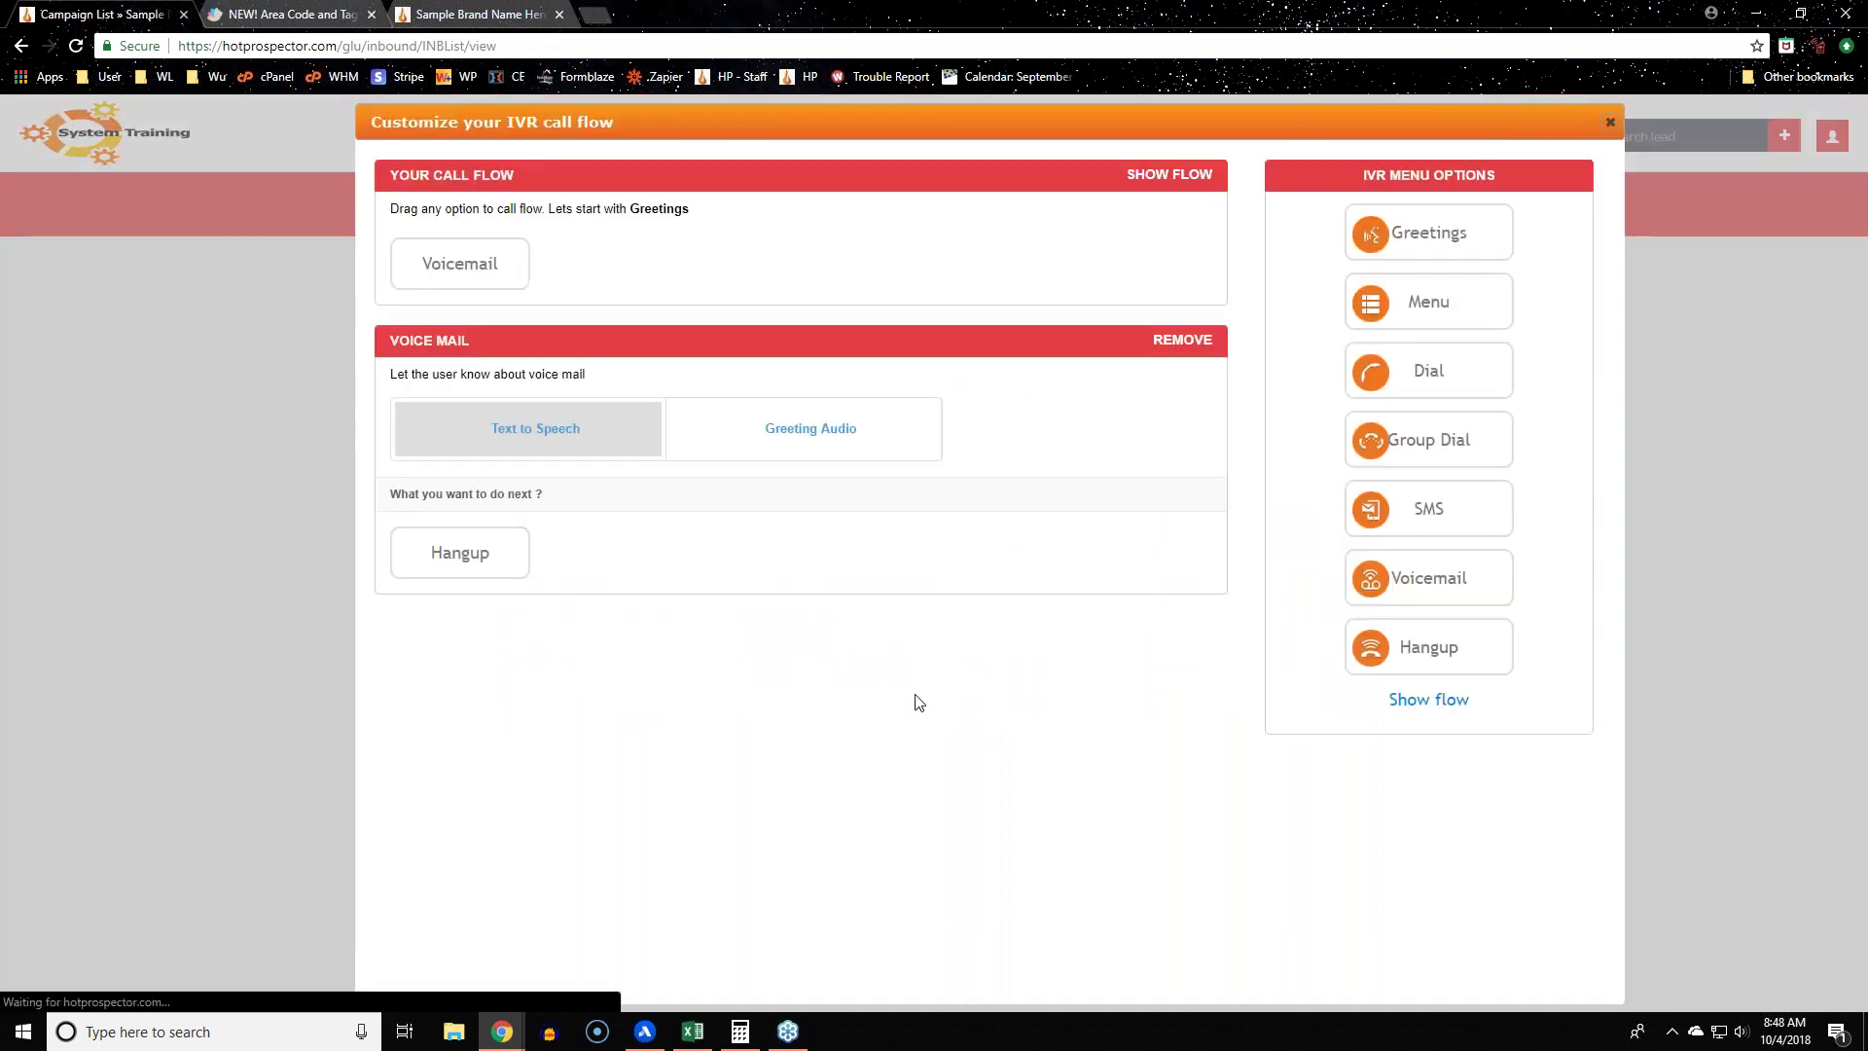
pyautogui.click(1175, 350)
pyautogui.click(1028, 153)
pyautogui.moveTo(1466, 304); pyautogui.dragTo(584, 260)
# Step: Enter keypress values for the menu's two options and close the call flow editor
pyautogui.click(420, 588)
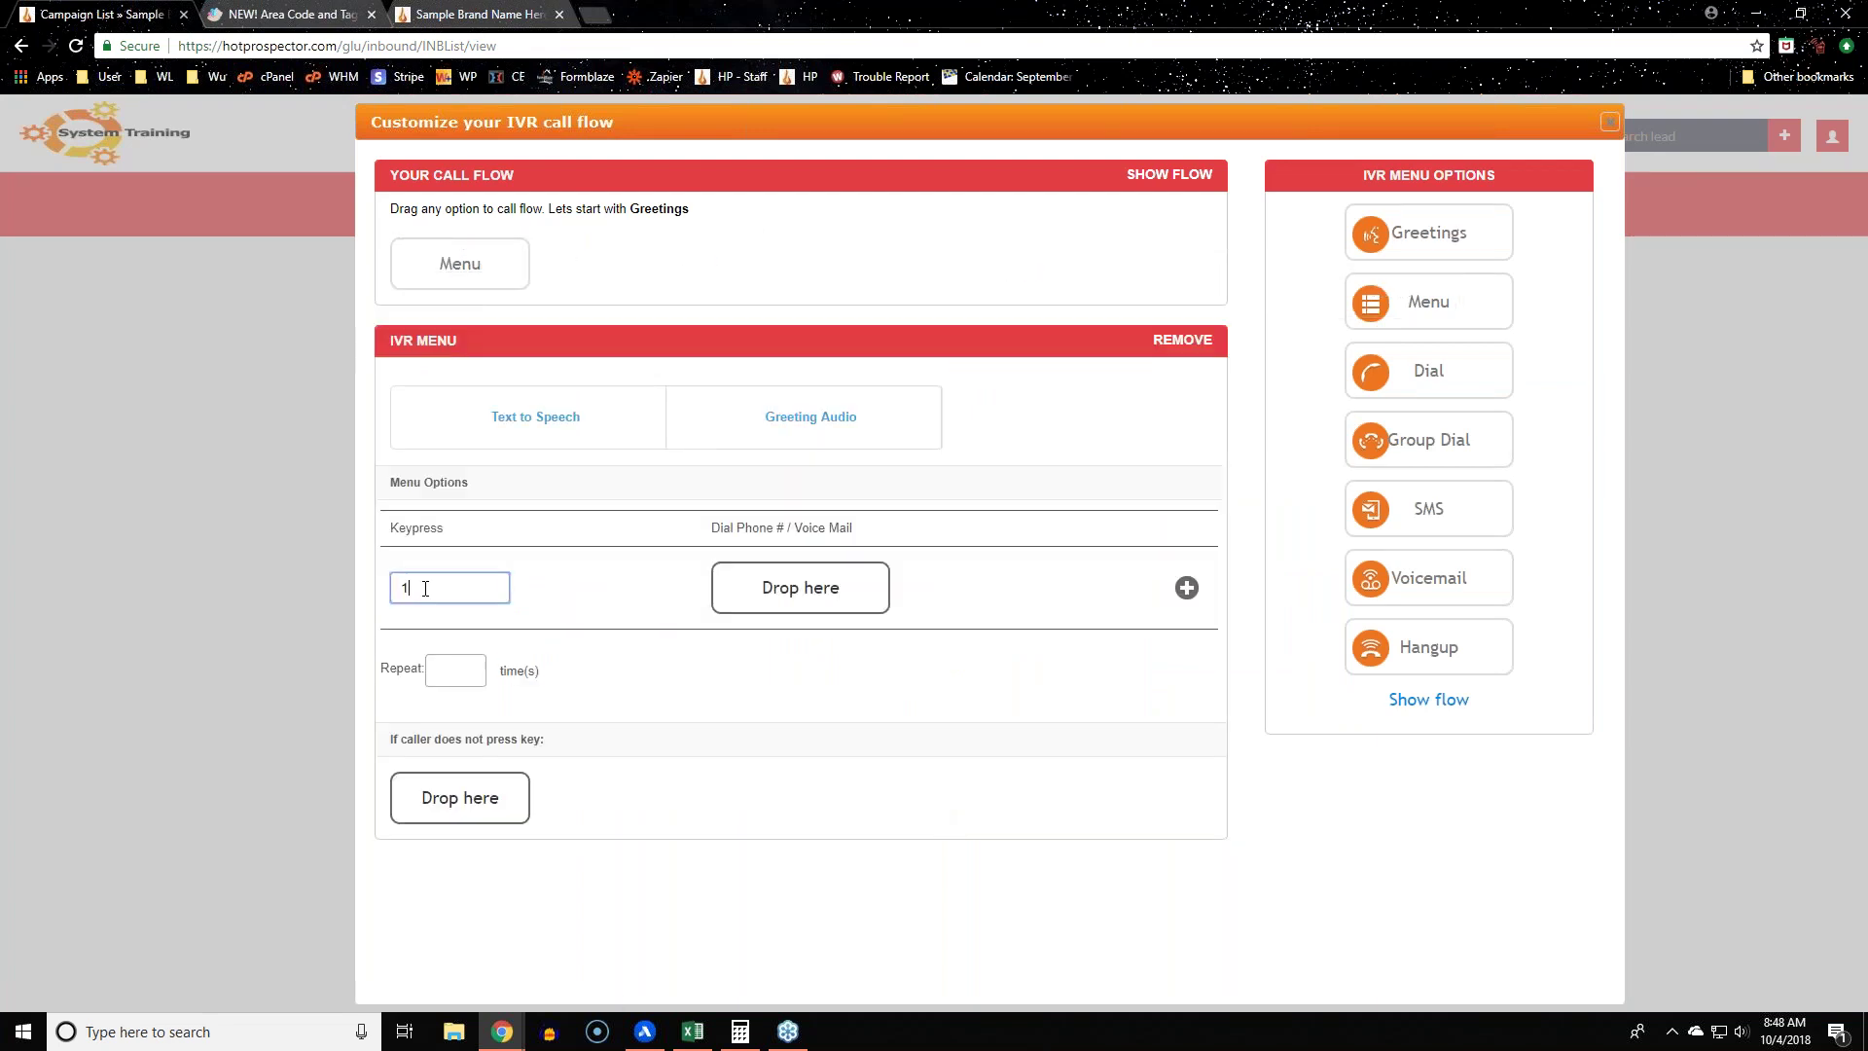
pyautogui.write('000000')
pyautogui.press('BackSpace')
pyautogui.press('BackSpace')
pyautogui.press('BackSpace')
pyautogui.press('BackSpace')
pyautogui.press('BackSpace')
pyautogui.press('BackSpace')
pyautogui.write('0')
pyautogui.click(1185, 591)
pyautogui.click(447, 671)
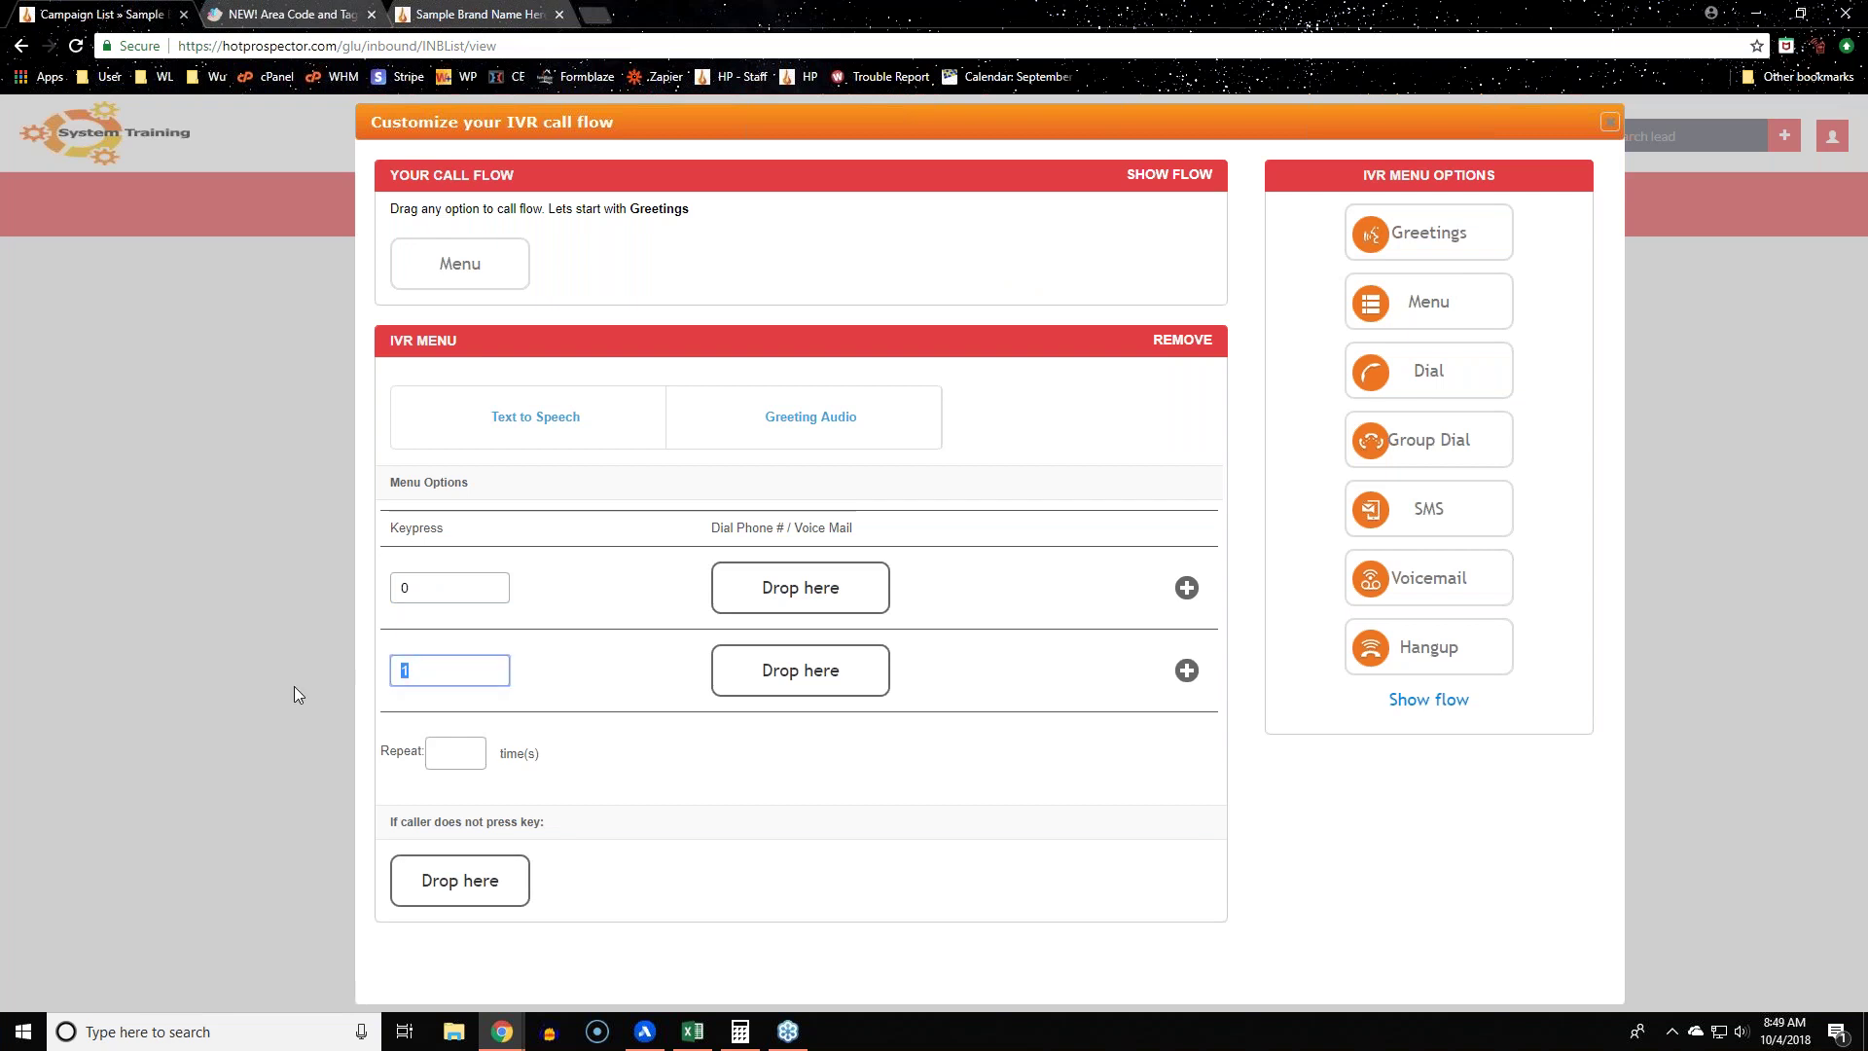
pyautogui.write('00')
pyautogui.click(1092, 951)
pyautogui.click(467, 671)
pyautogui.click(477, 584)
pyautogui.click(1314, 850)
pyautogui.click(1609, 122)
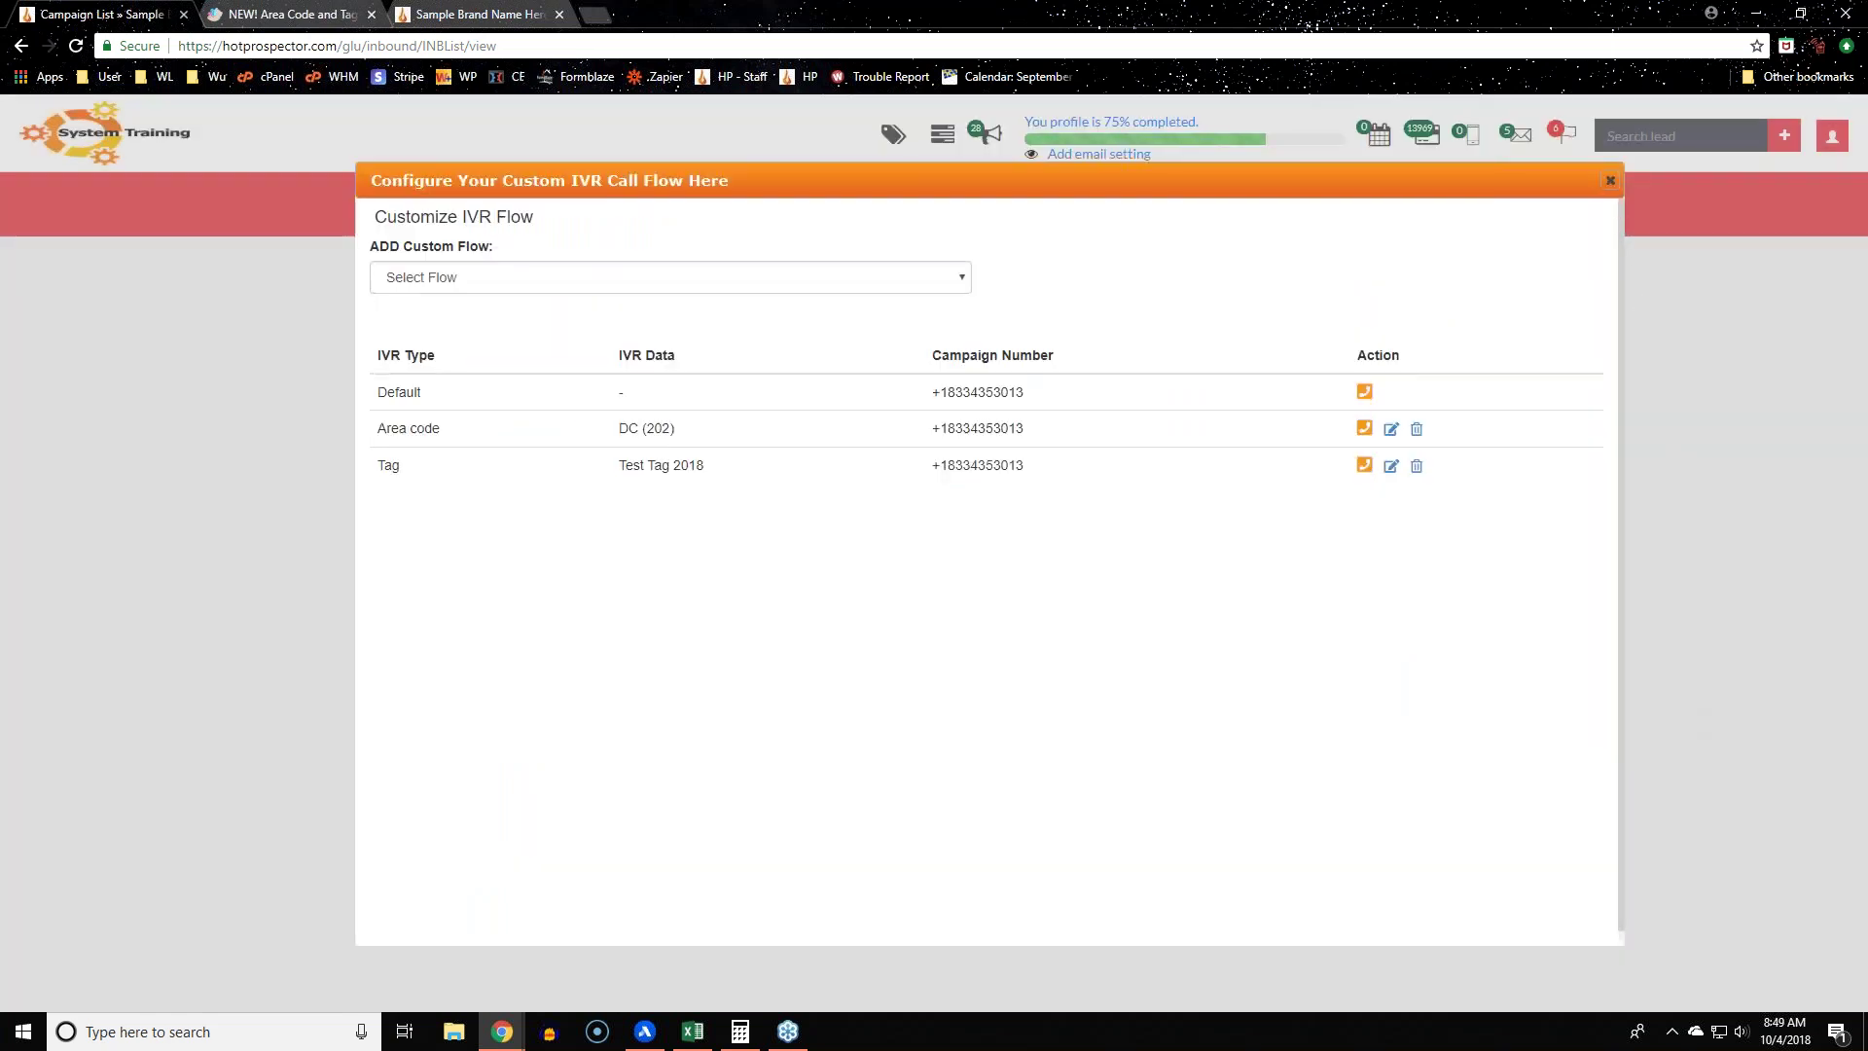
# Step: Close the IVR call flow list and go to Contact > Click2Call to view the 'Site Button'
pyautogui.click(1609, 180)
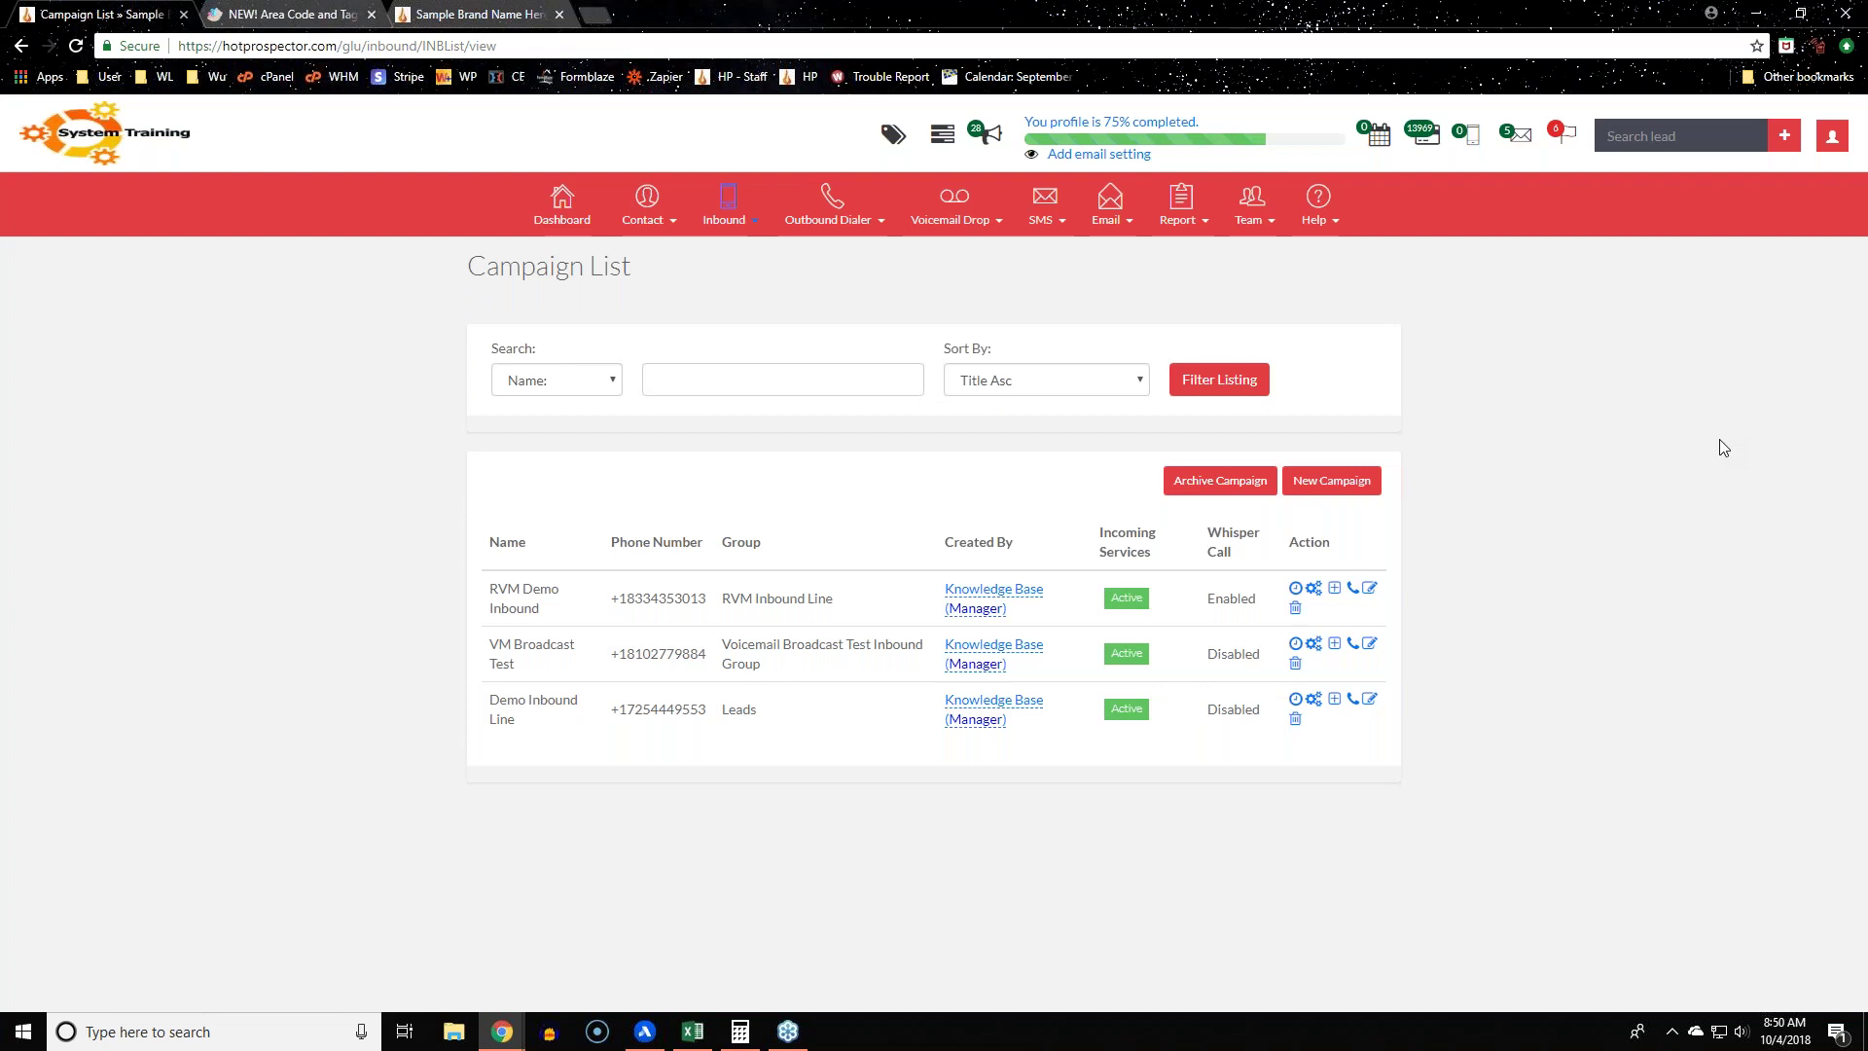
pyautogui.click(653, 200)
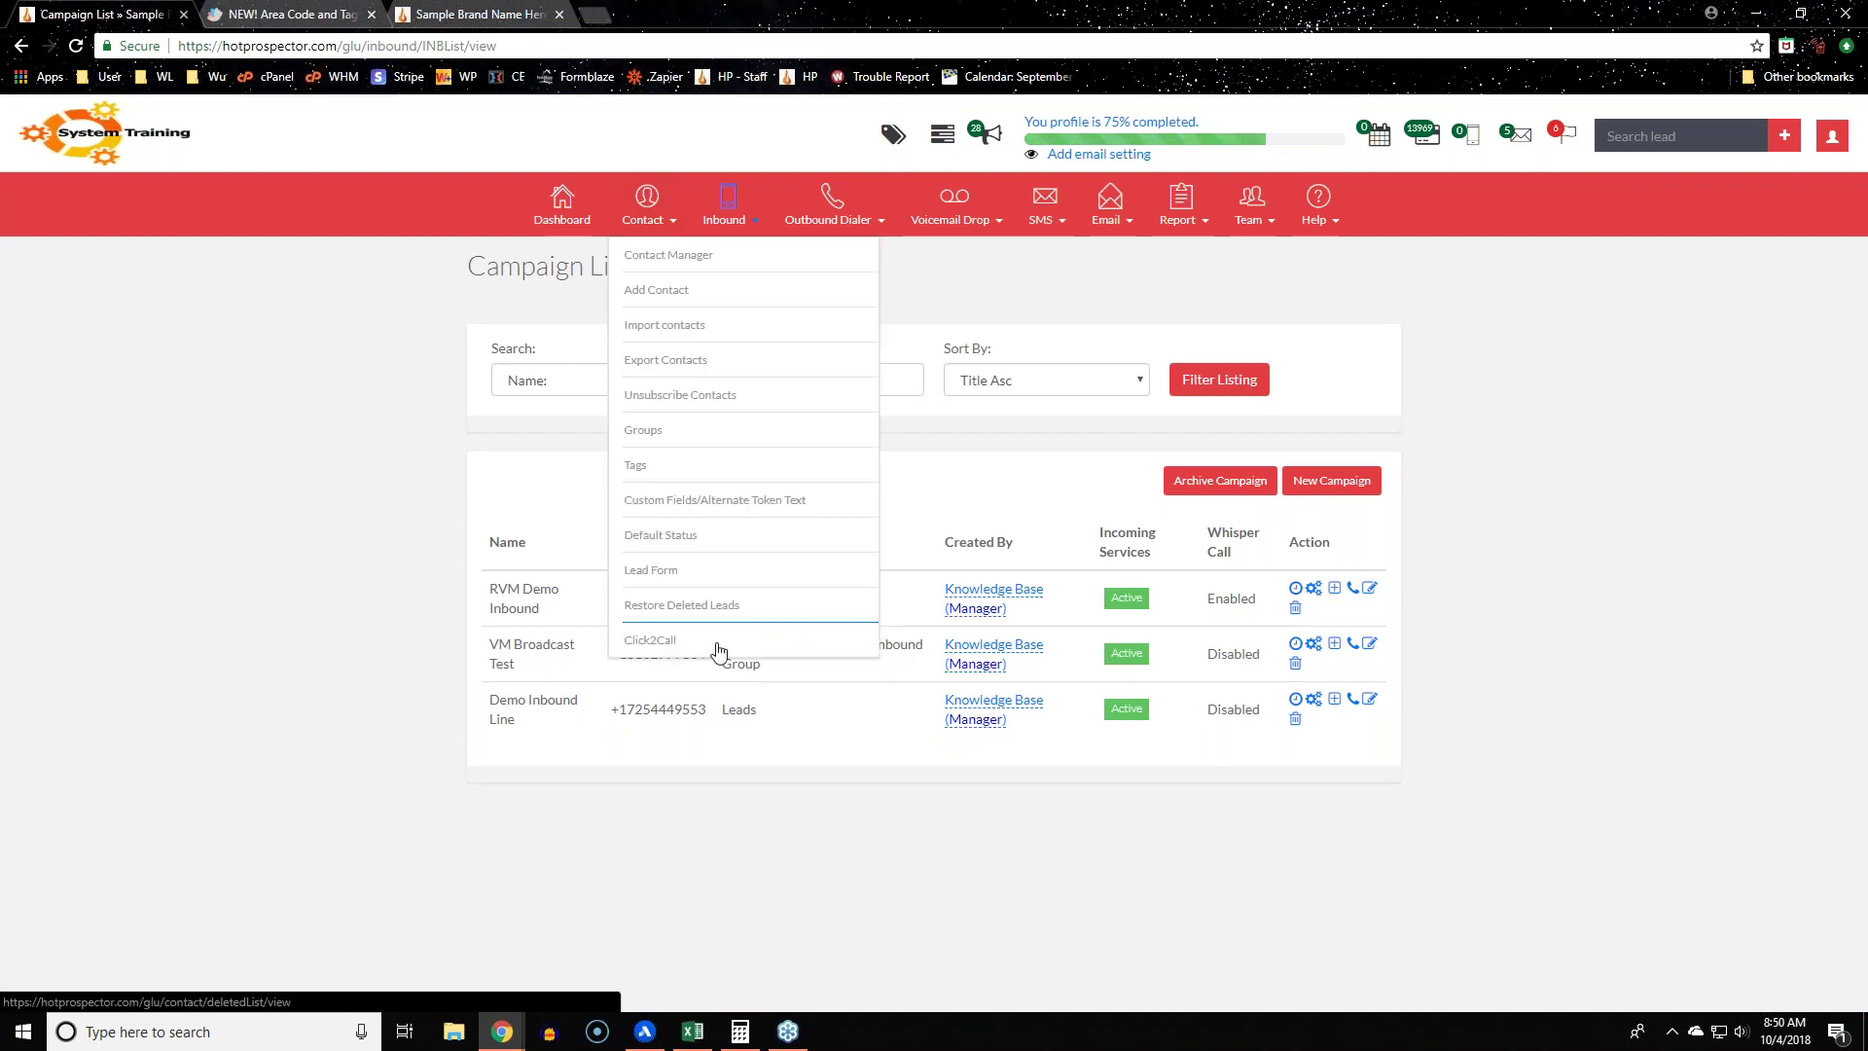
pyautogui.click(645, 209)
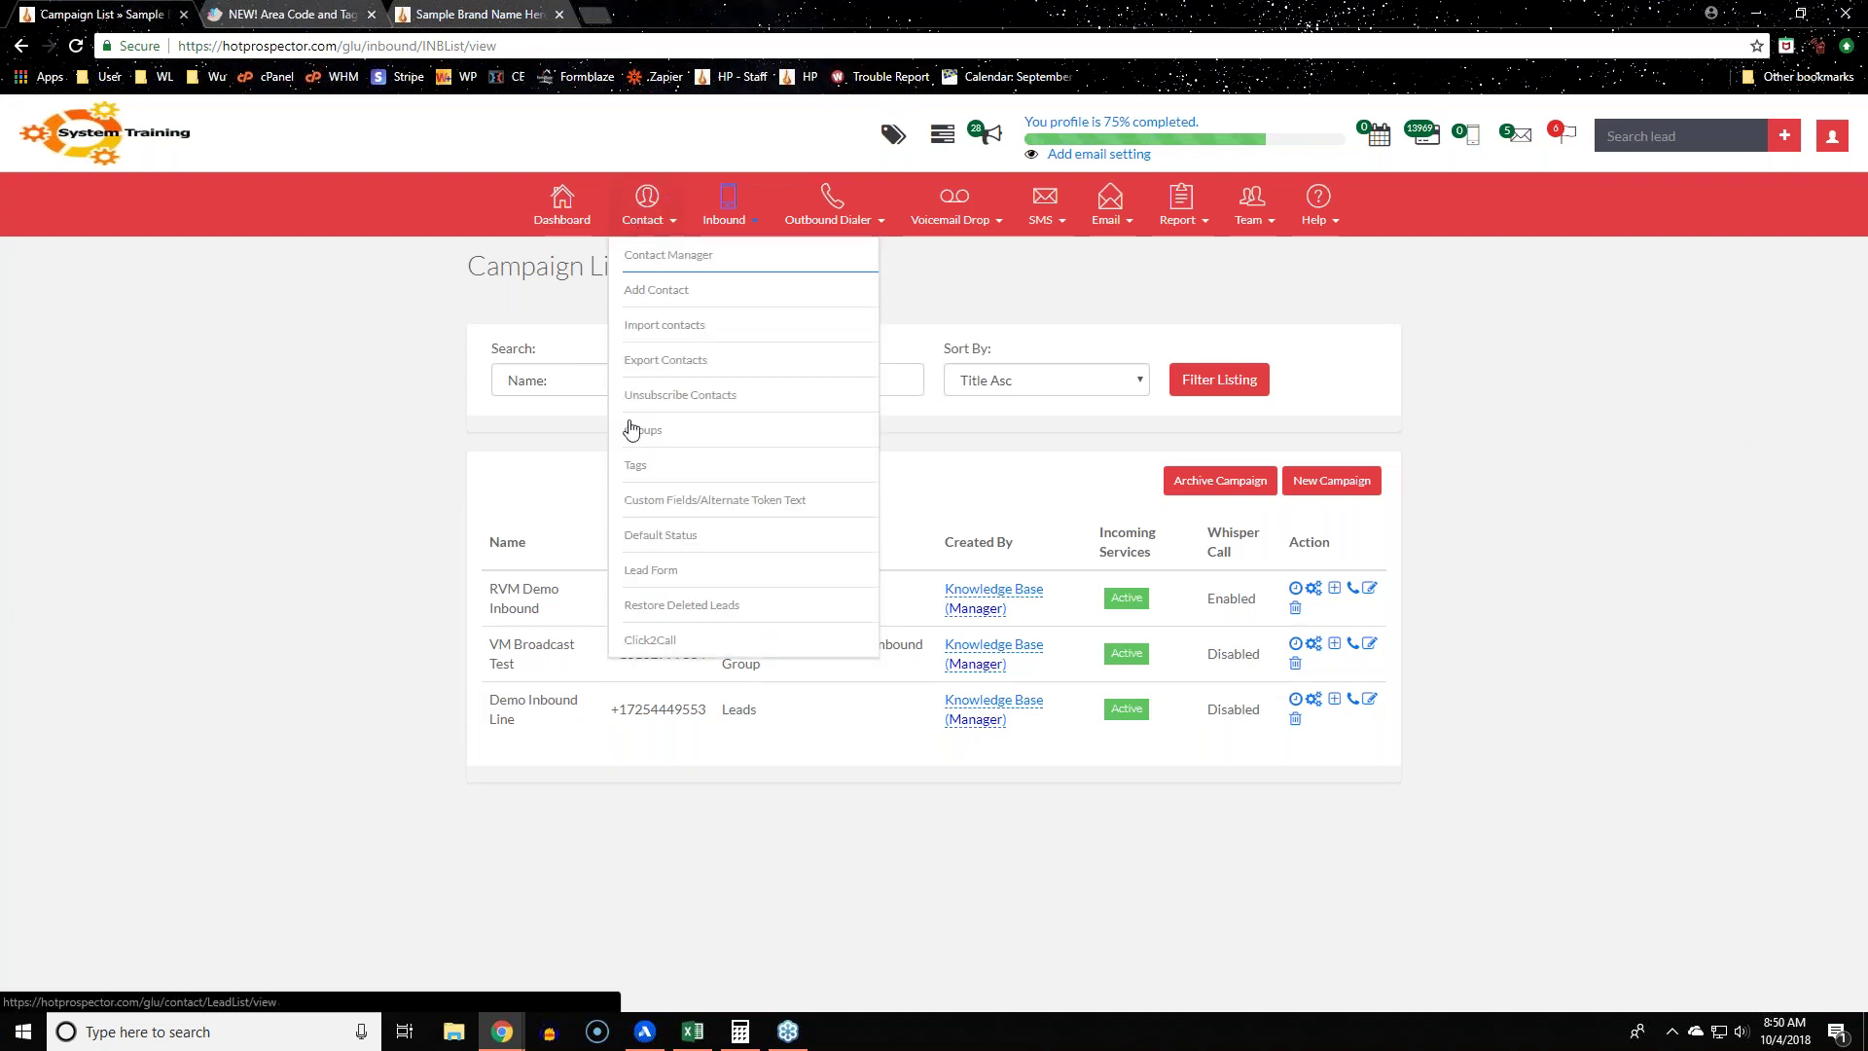
pyautogui.click(625, 638)
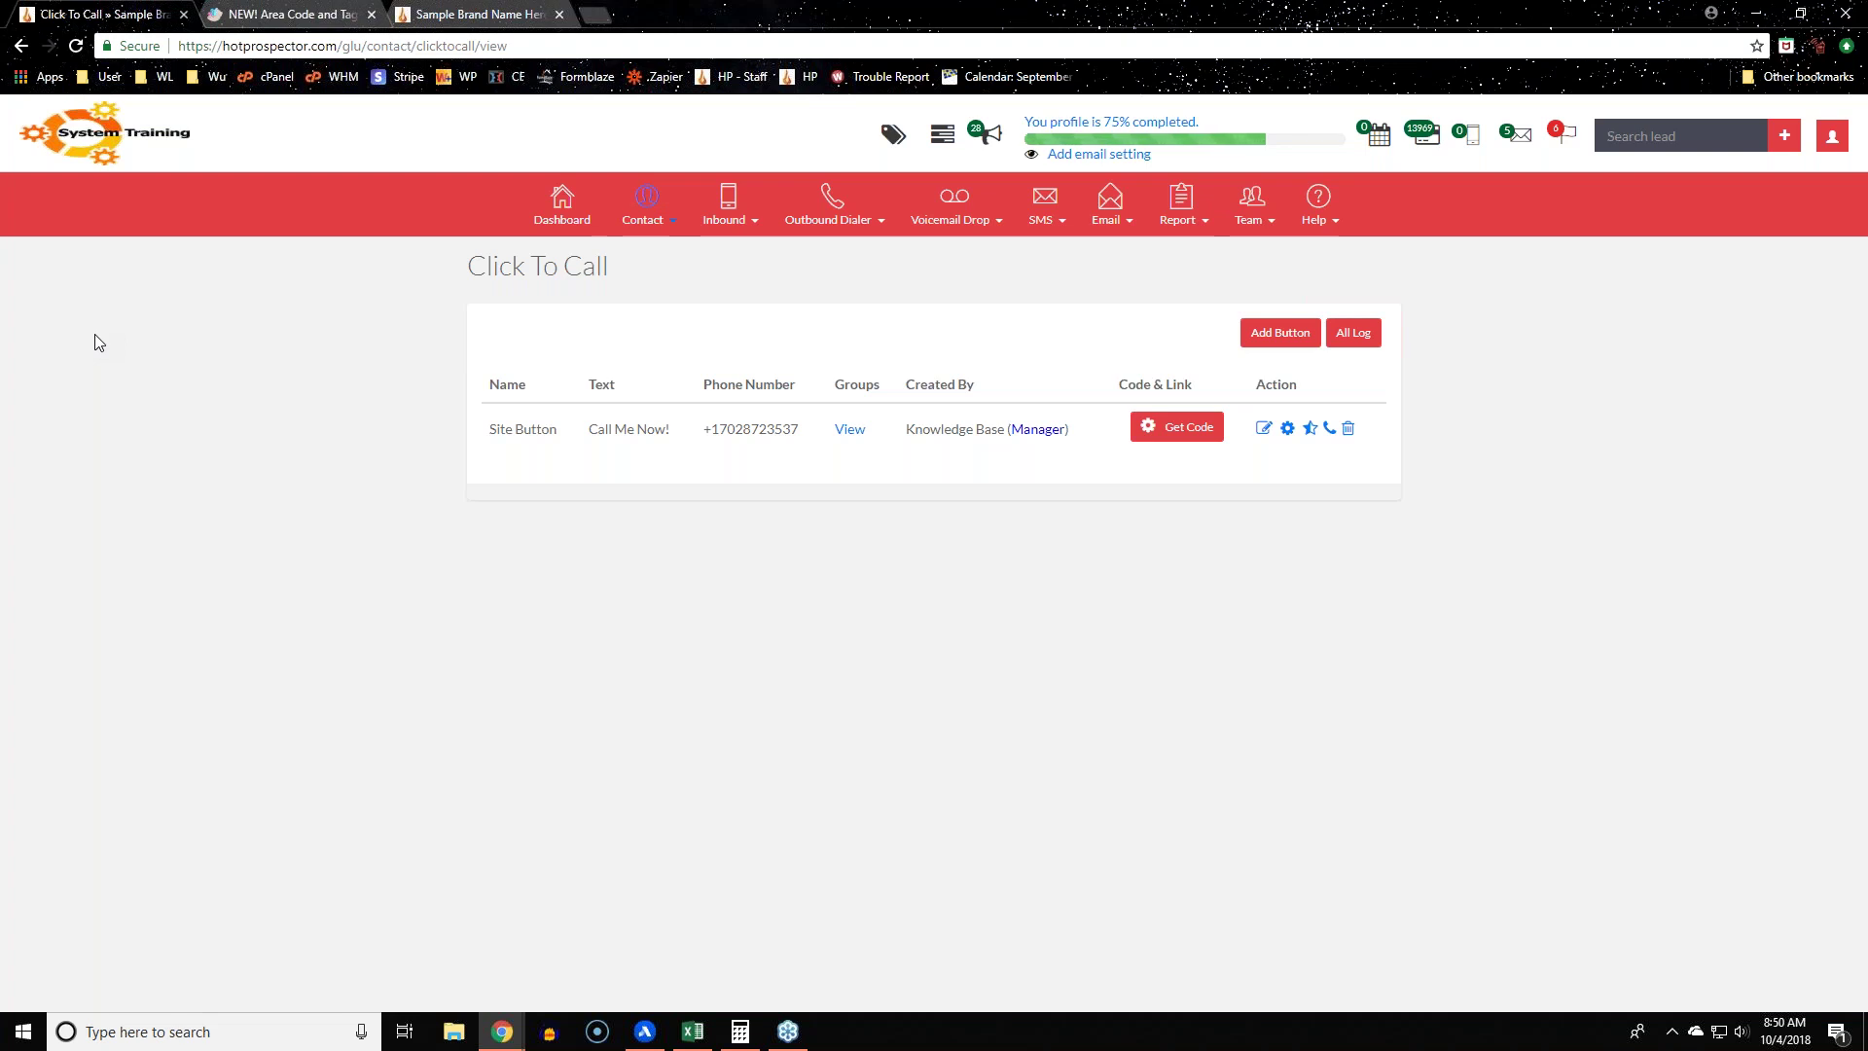
pyautogui.click(1287, 430)
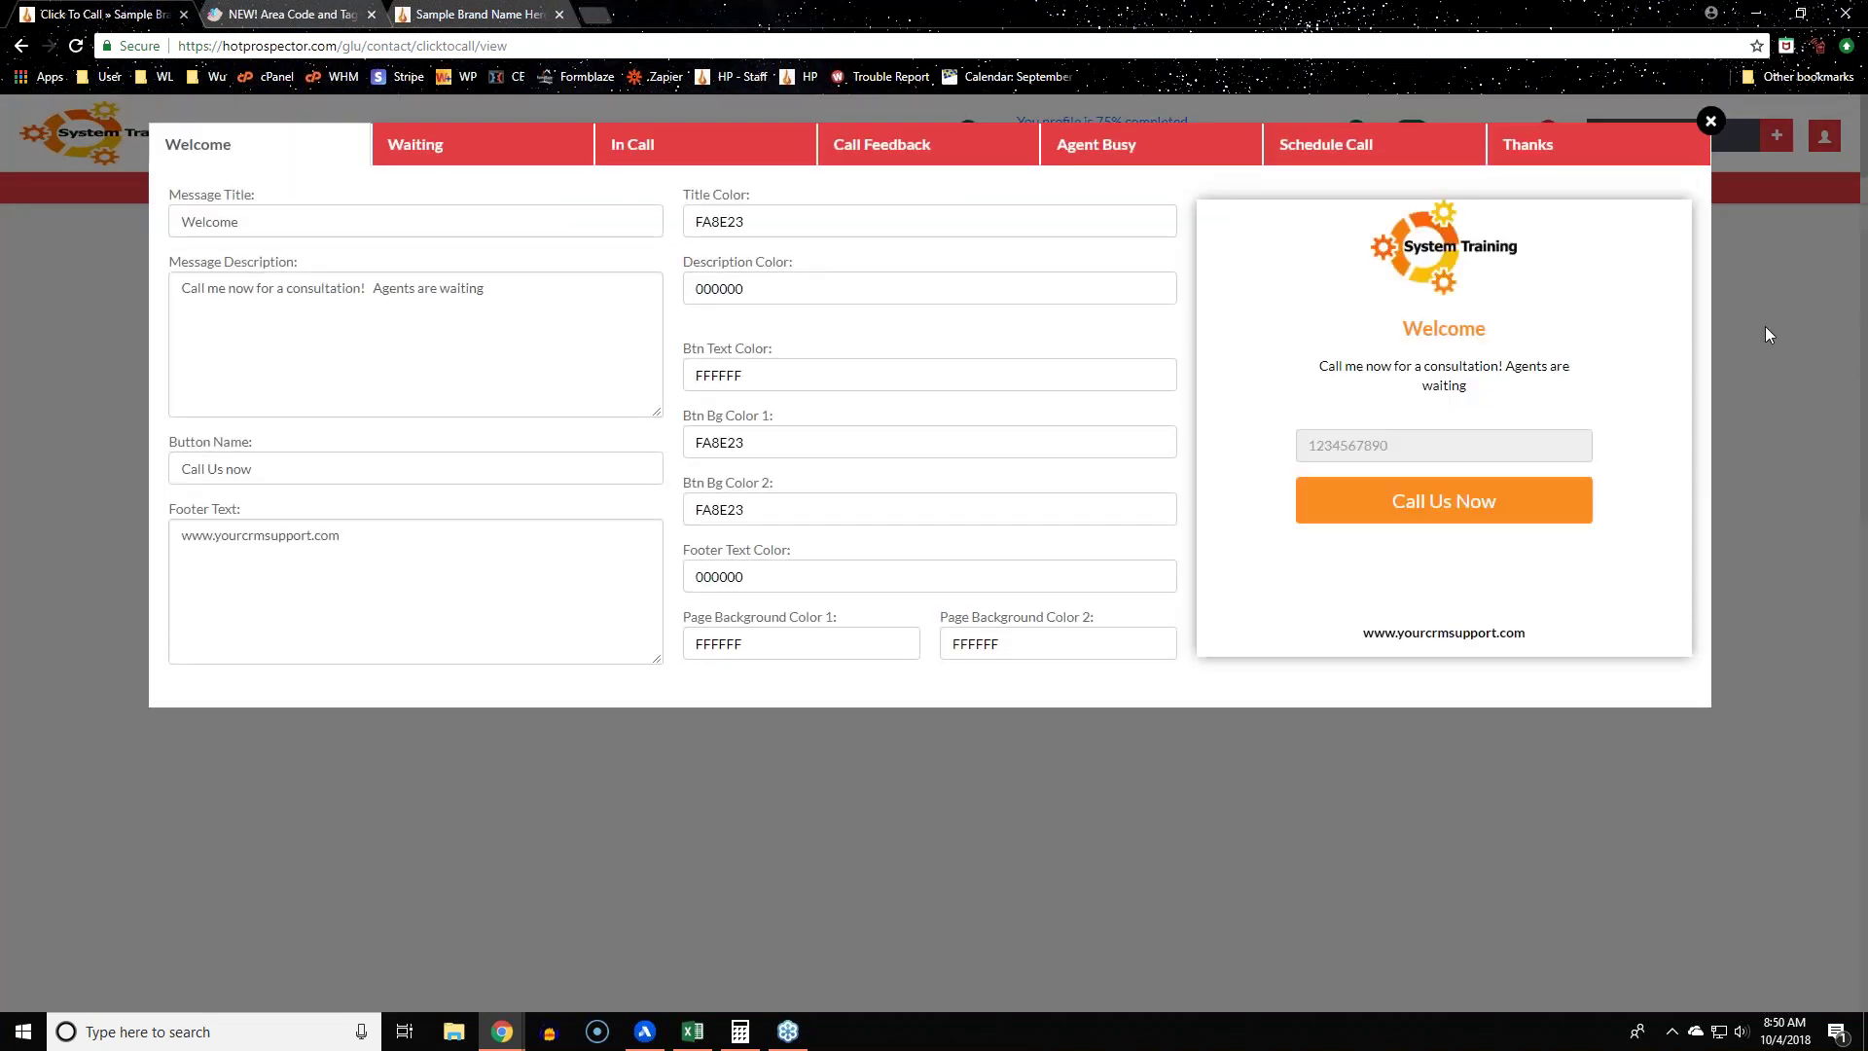
pyautogui.click(1711, 121)
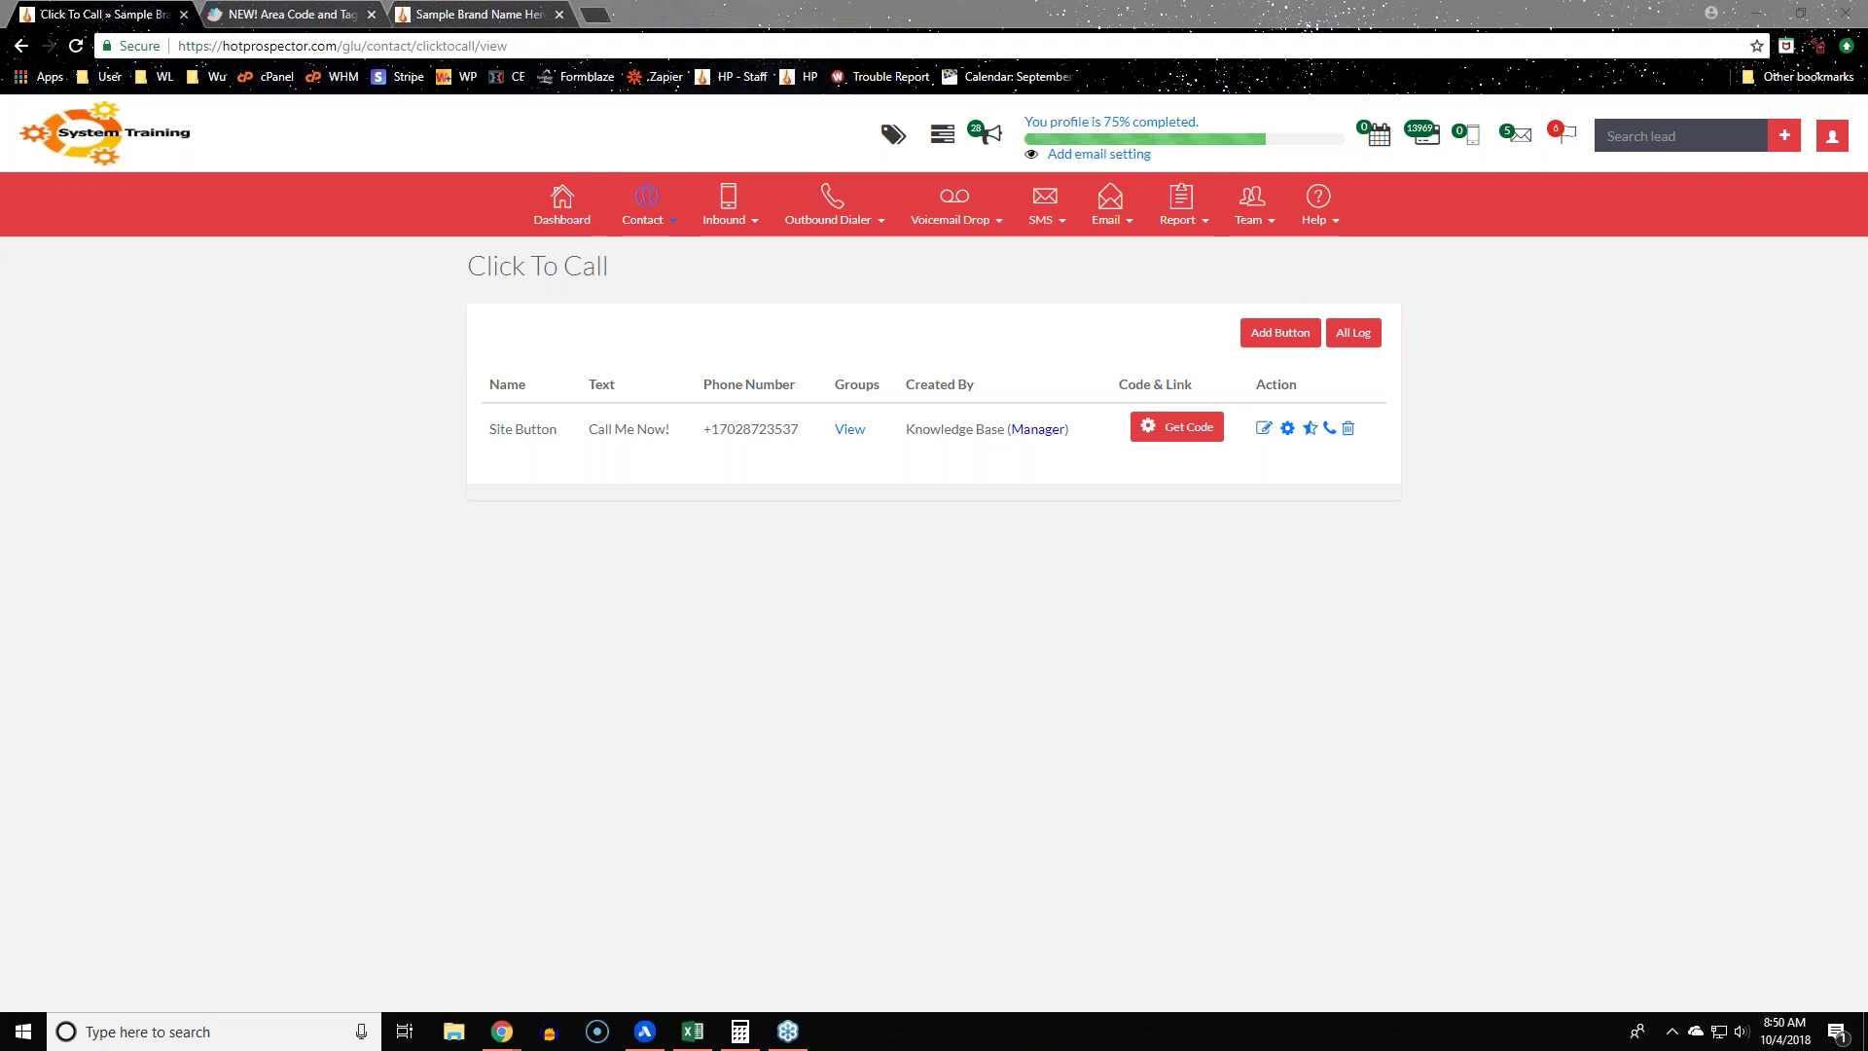
pyautogui.click(1521, 686)
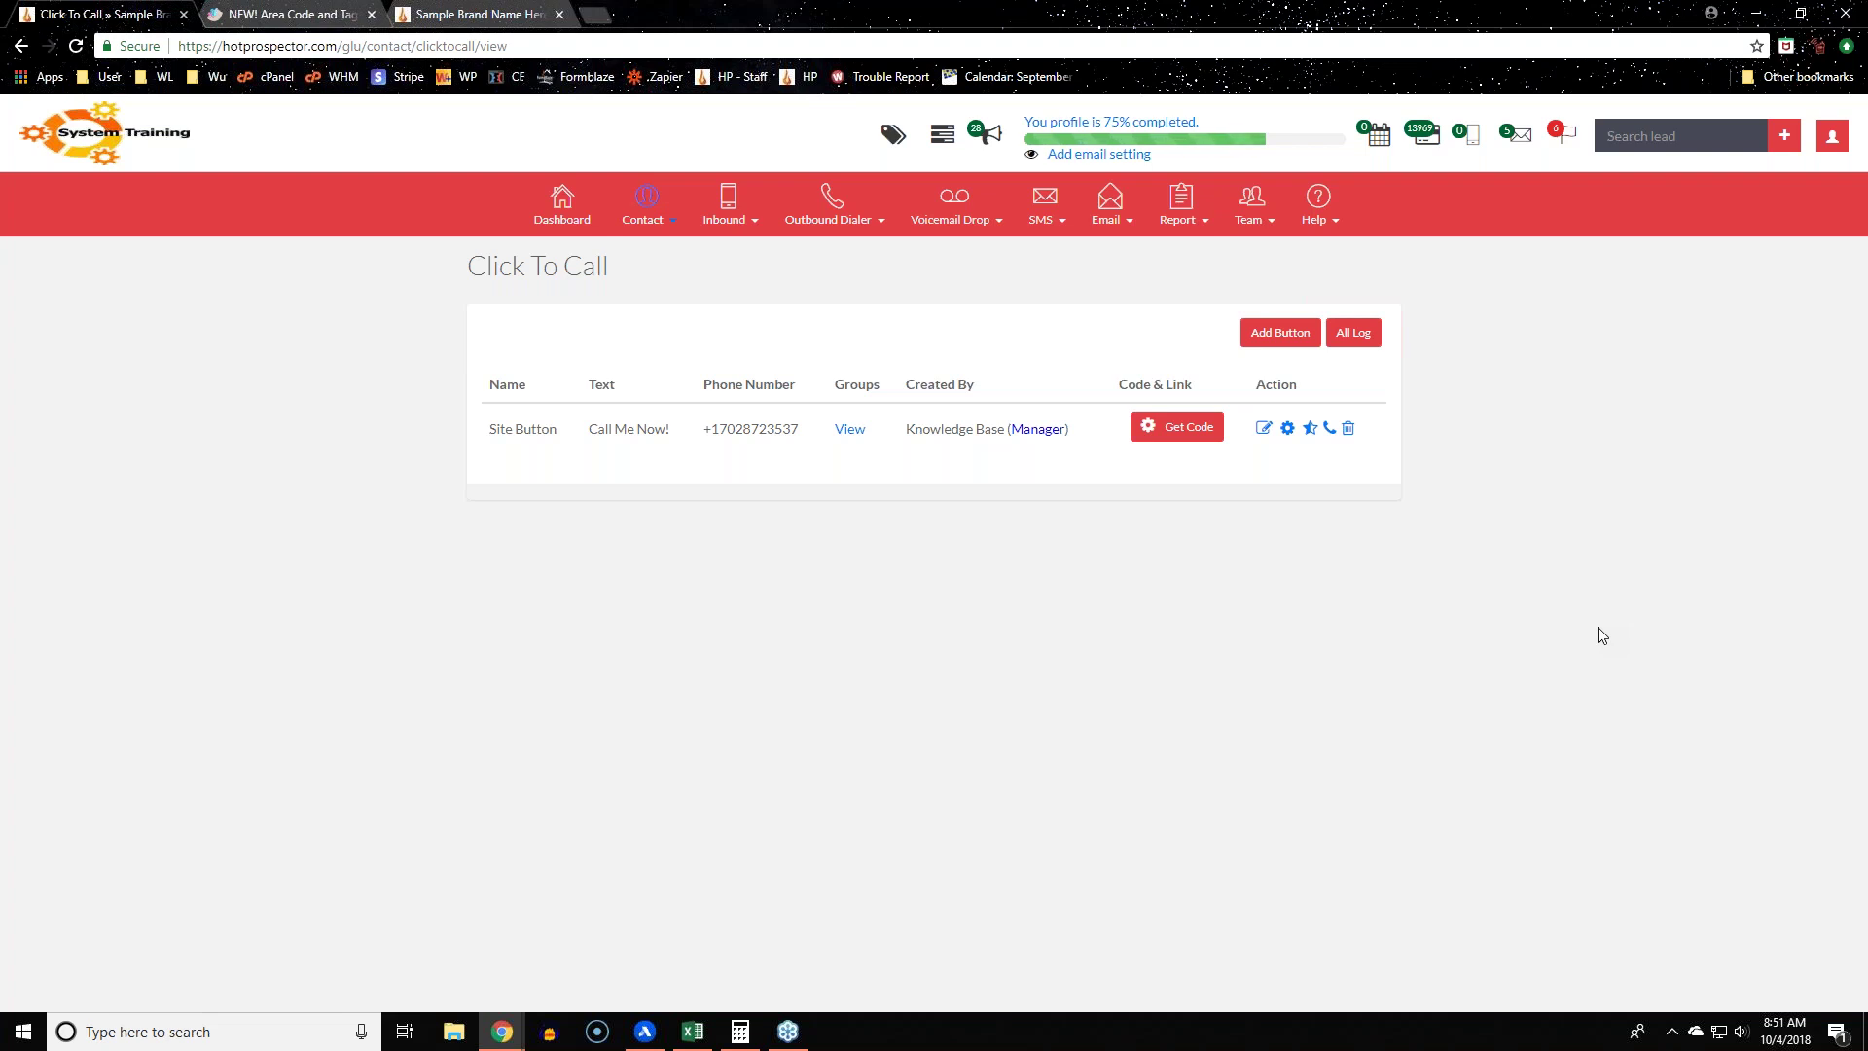
pyautogui.click(1318, 200)
pyautogui.moveTo(639, 206)
pyautogui.tripleClick(686, 279)
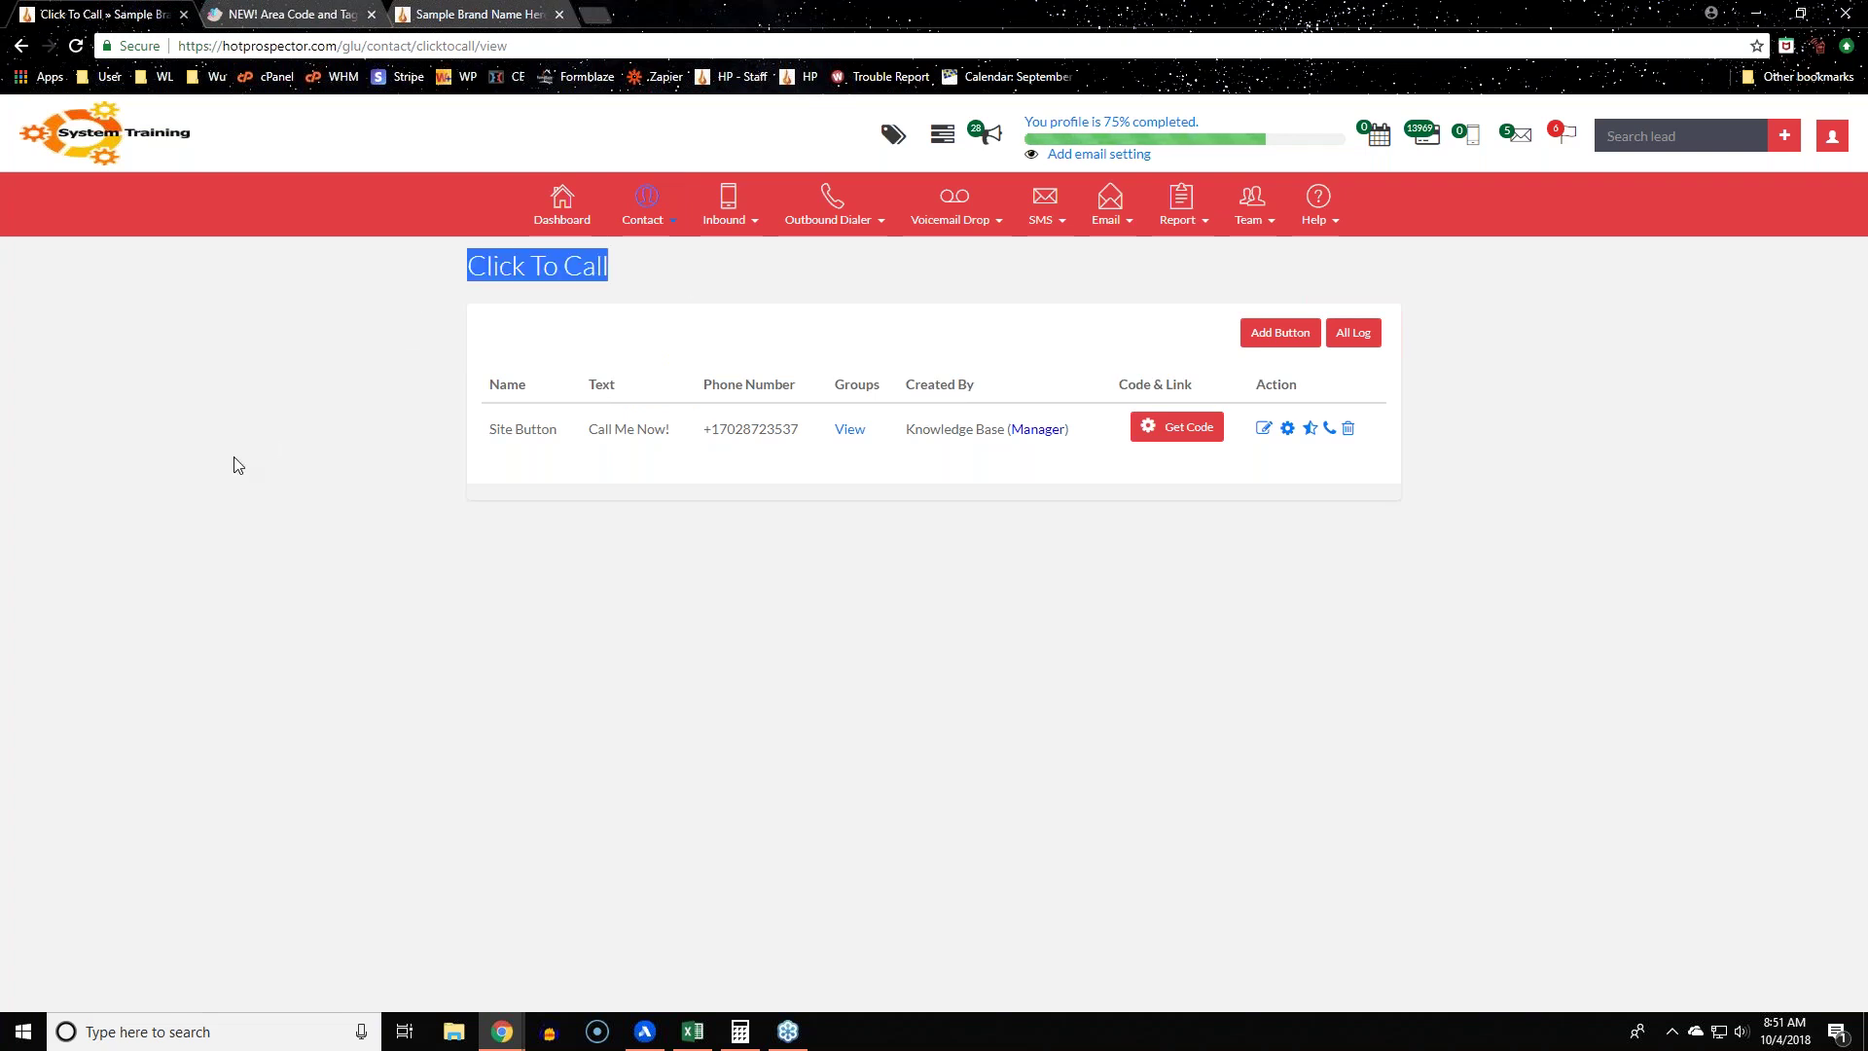
pyautogui.click(234, 465)
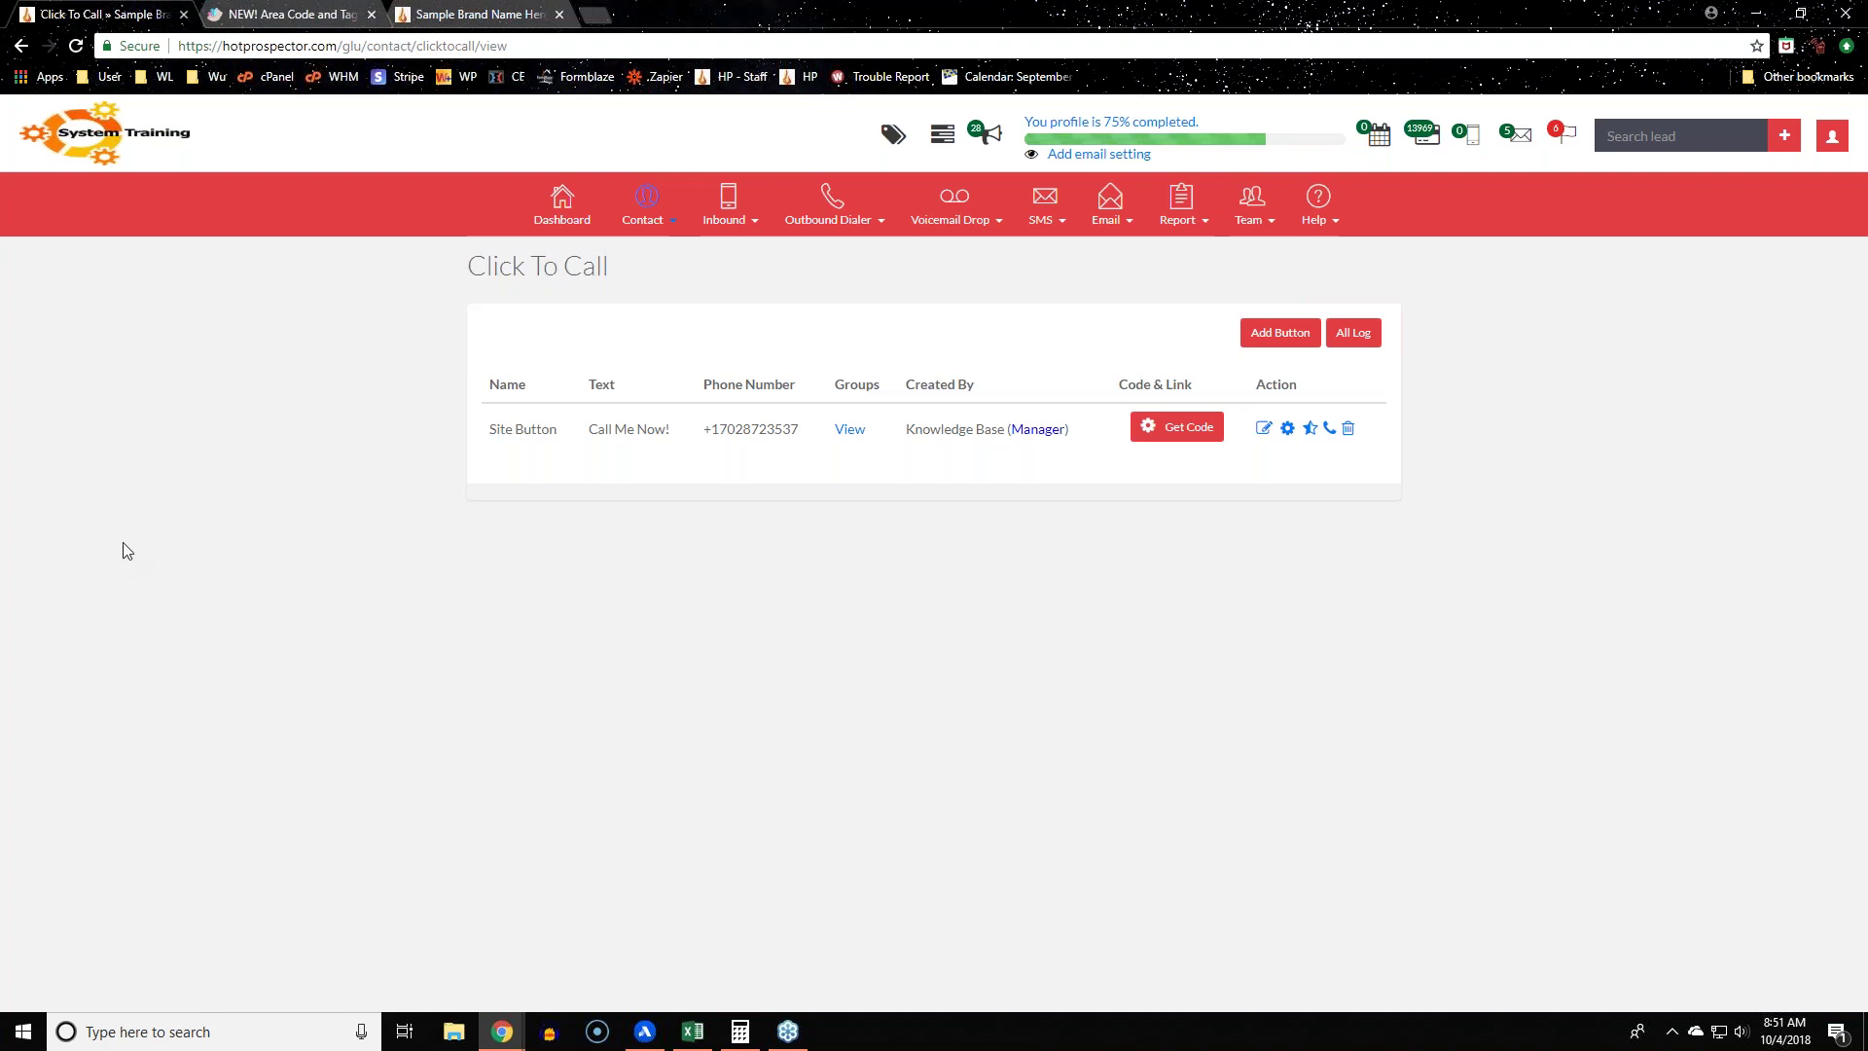
# Step: Switch to the Dashboard overview showing Phone Battles at 0 calls and 0 minutes
pyautogui.moveTo(827, 203)
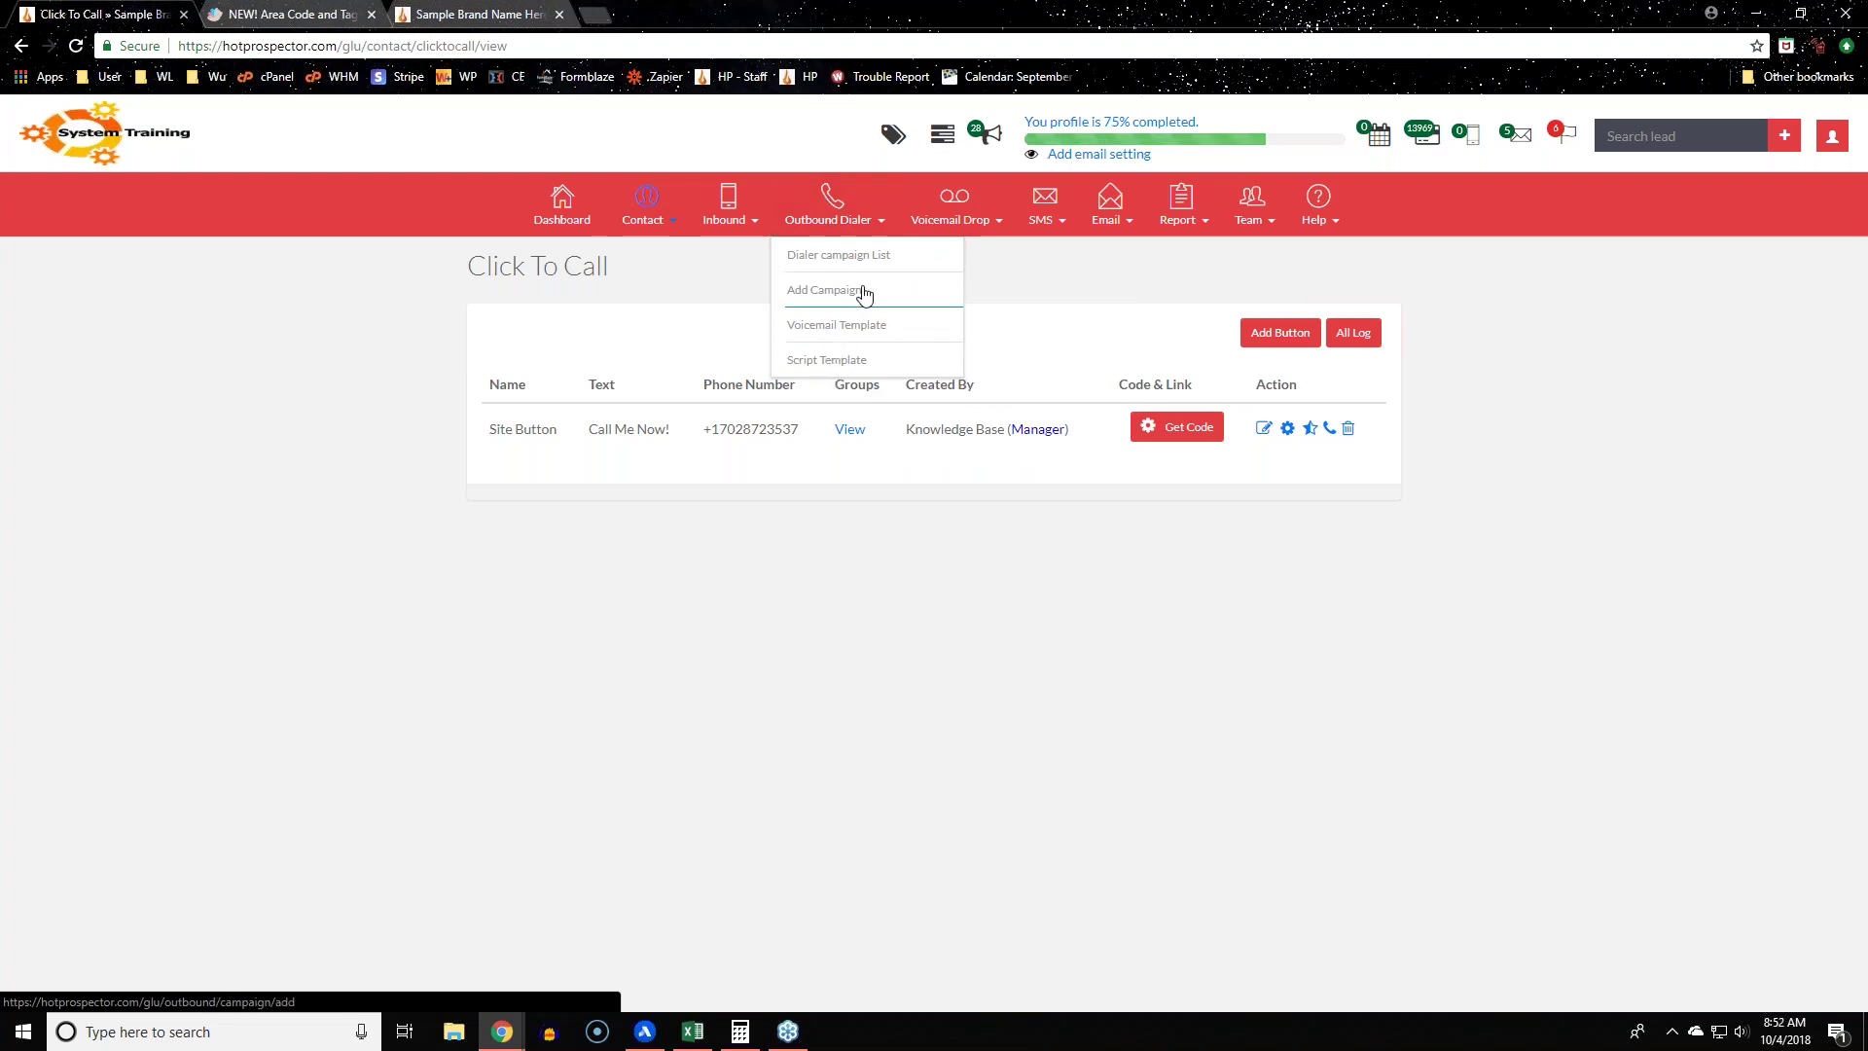
pyautogui.click(573, 202)
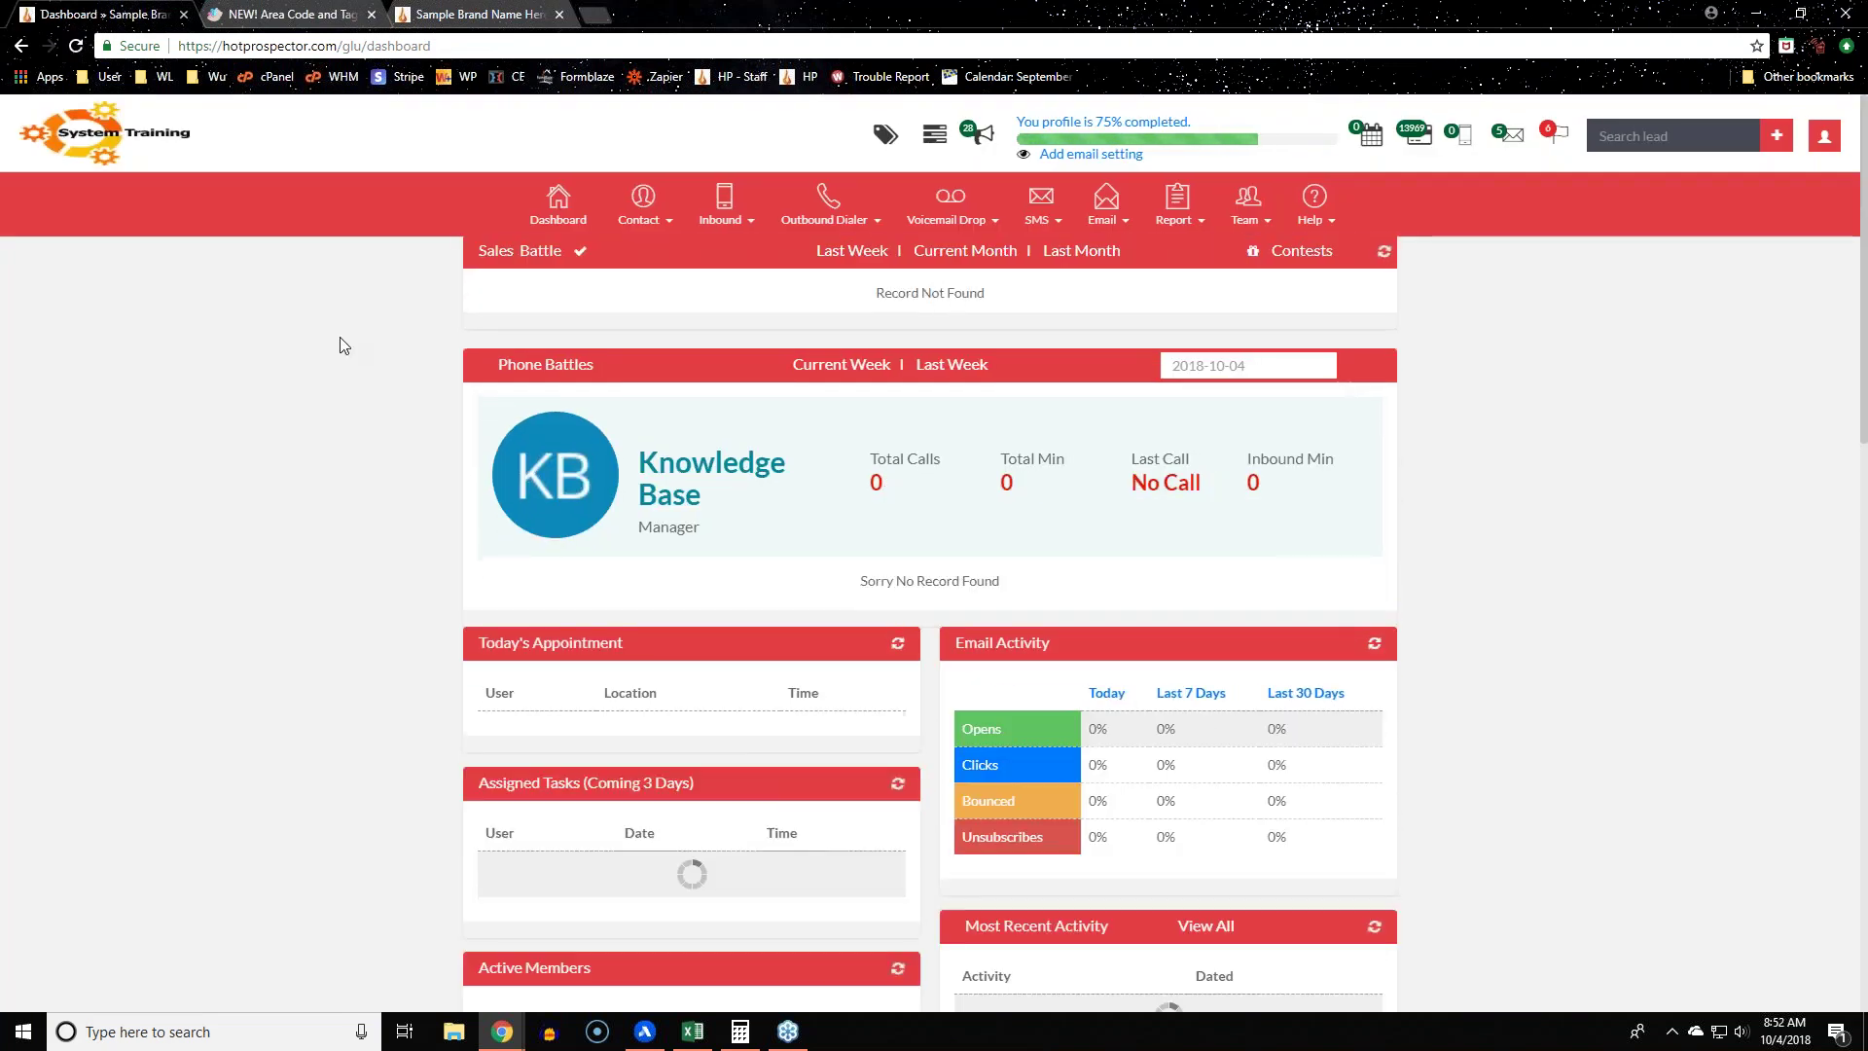
pyautogui.scroll(-10, 342, 345)
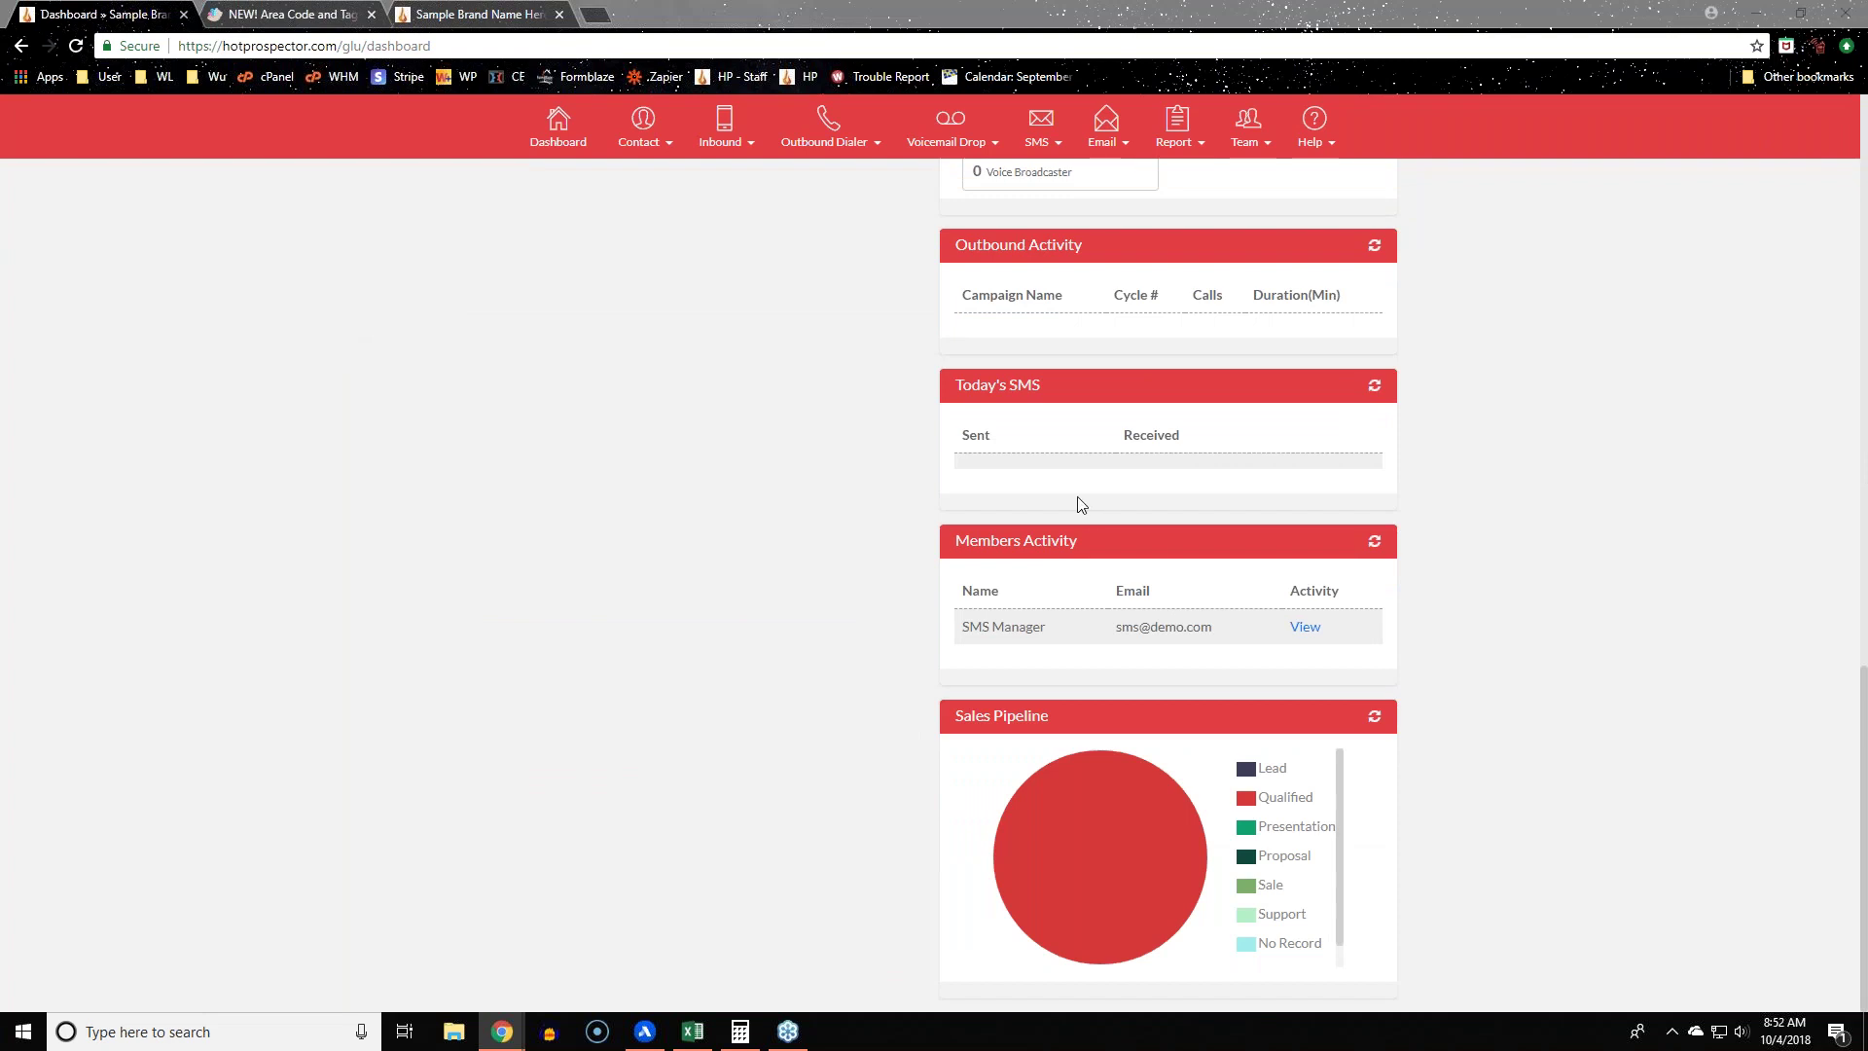
pyautogui.scroll(20, 546, 569)
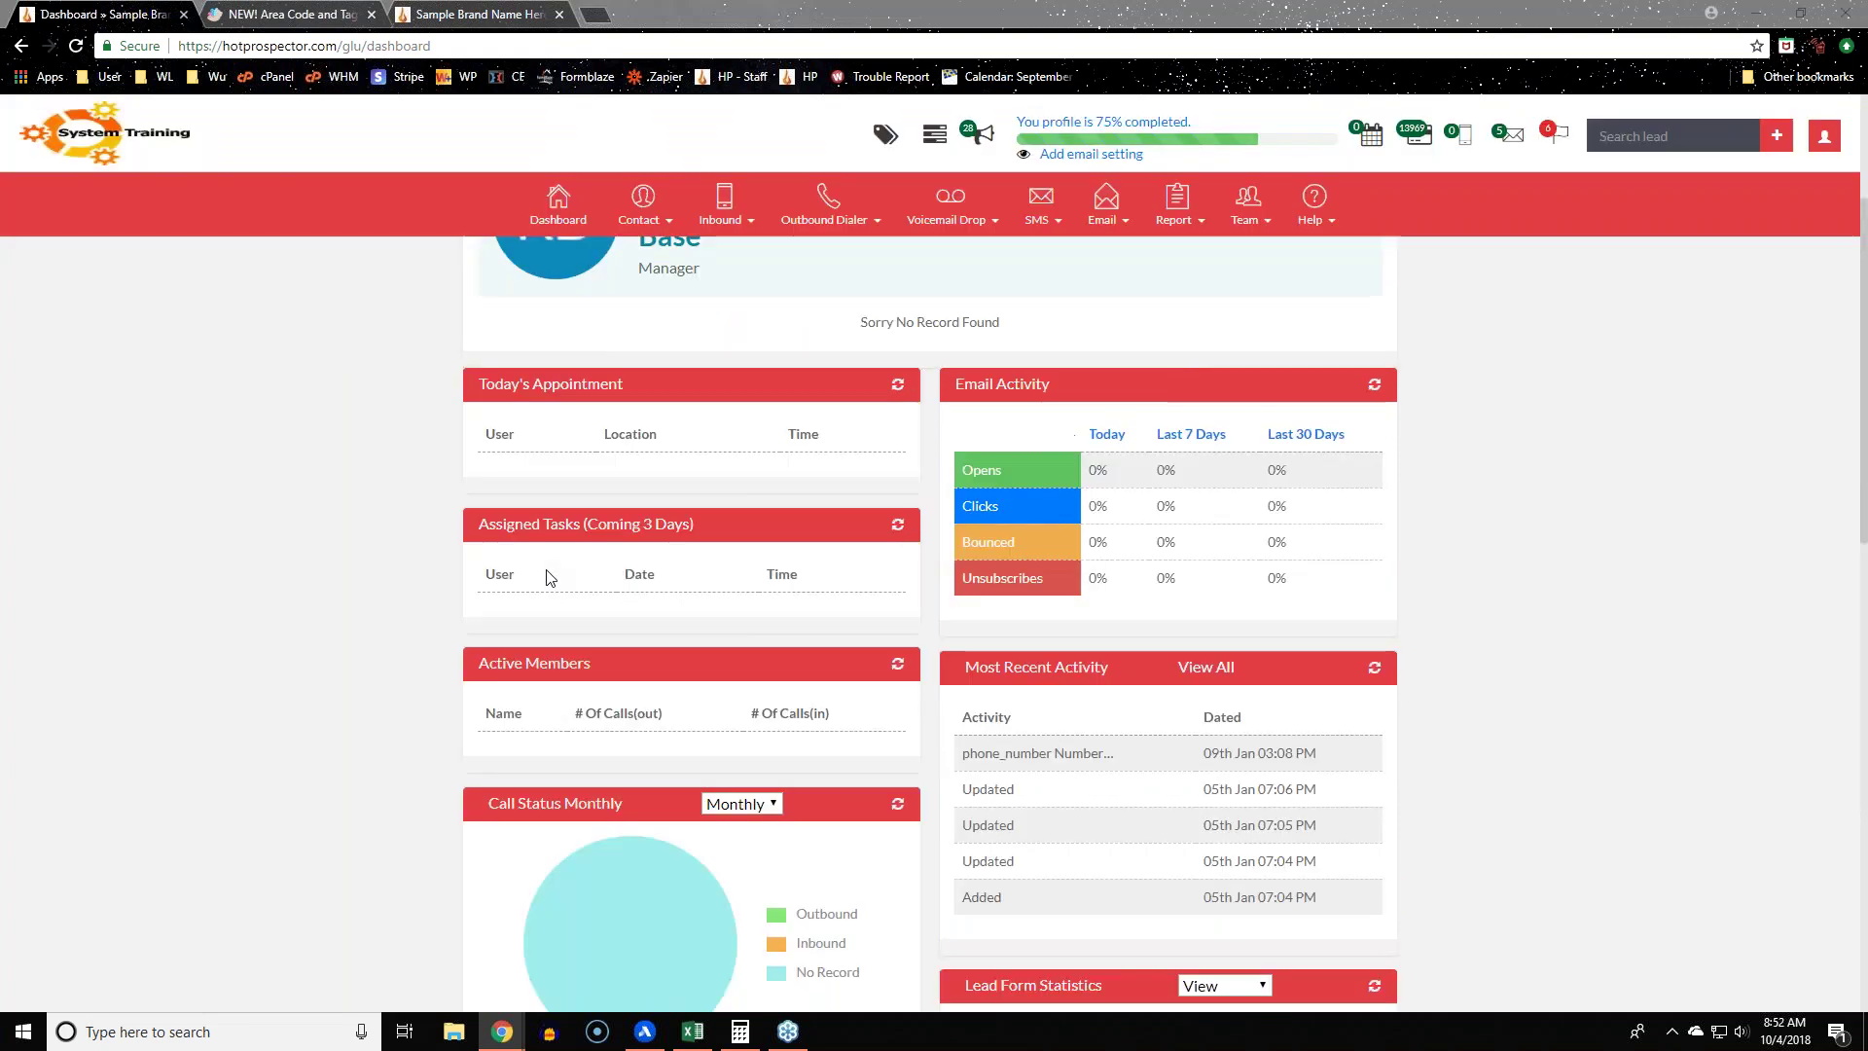